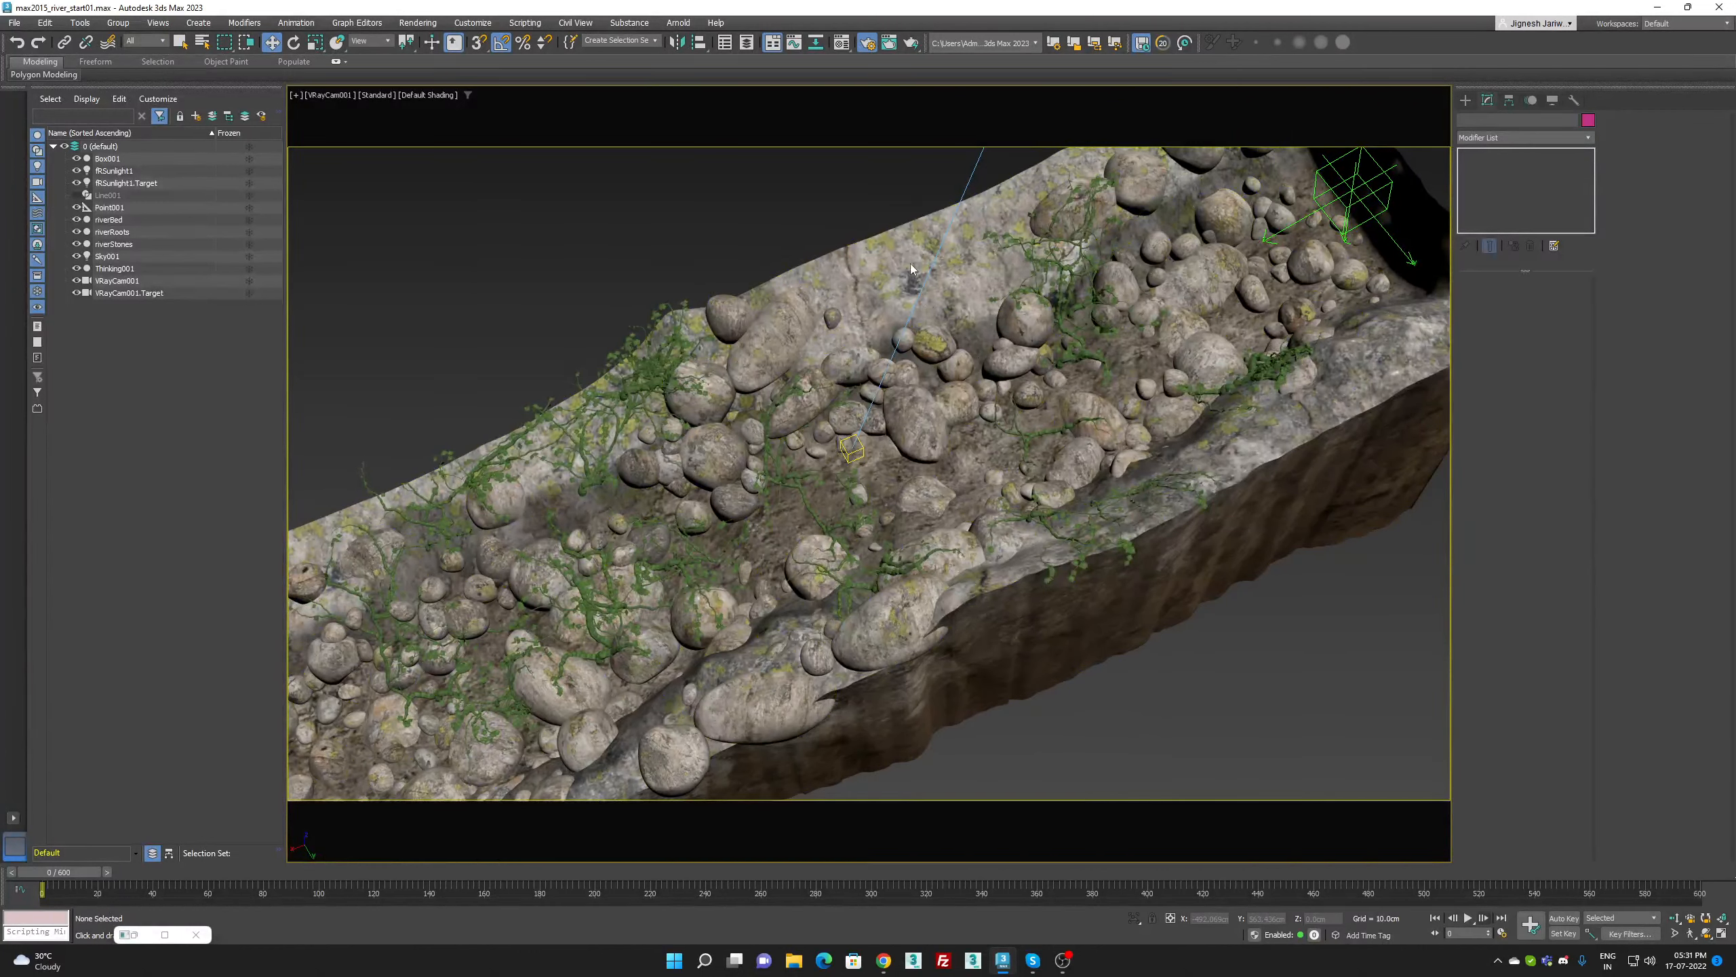
Check the finalRender settings in Render Setup, and bring up the fR-SceneConverter utility to review its conversion options
key(F10)
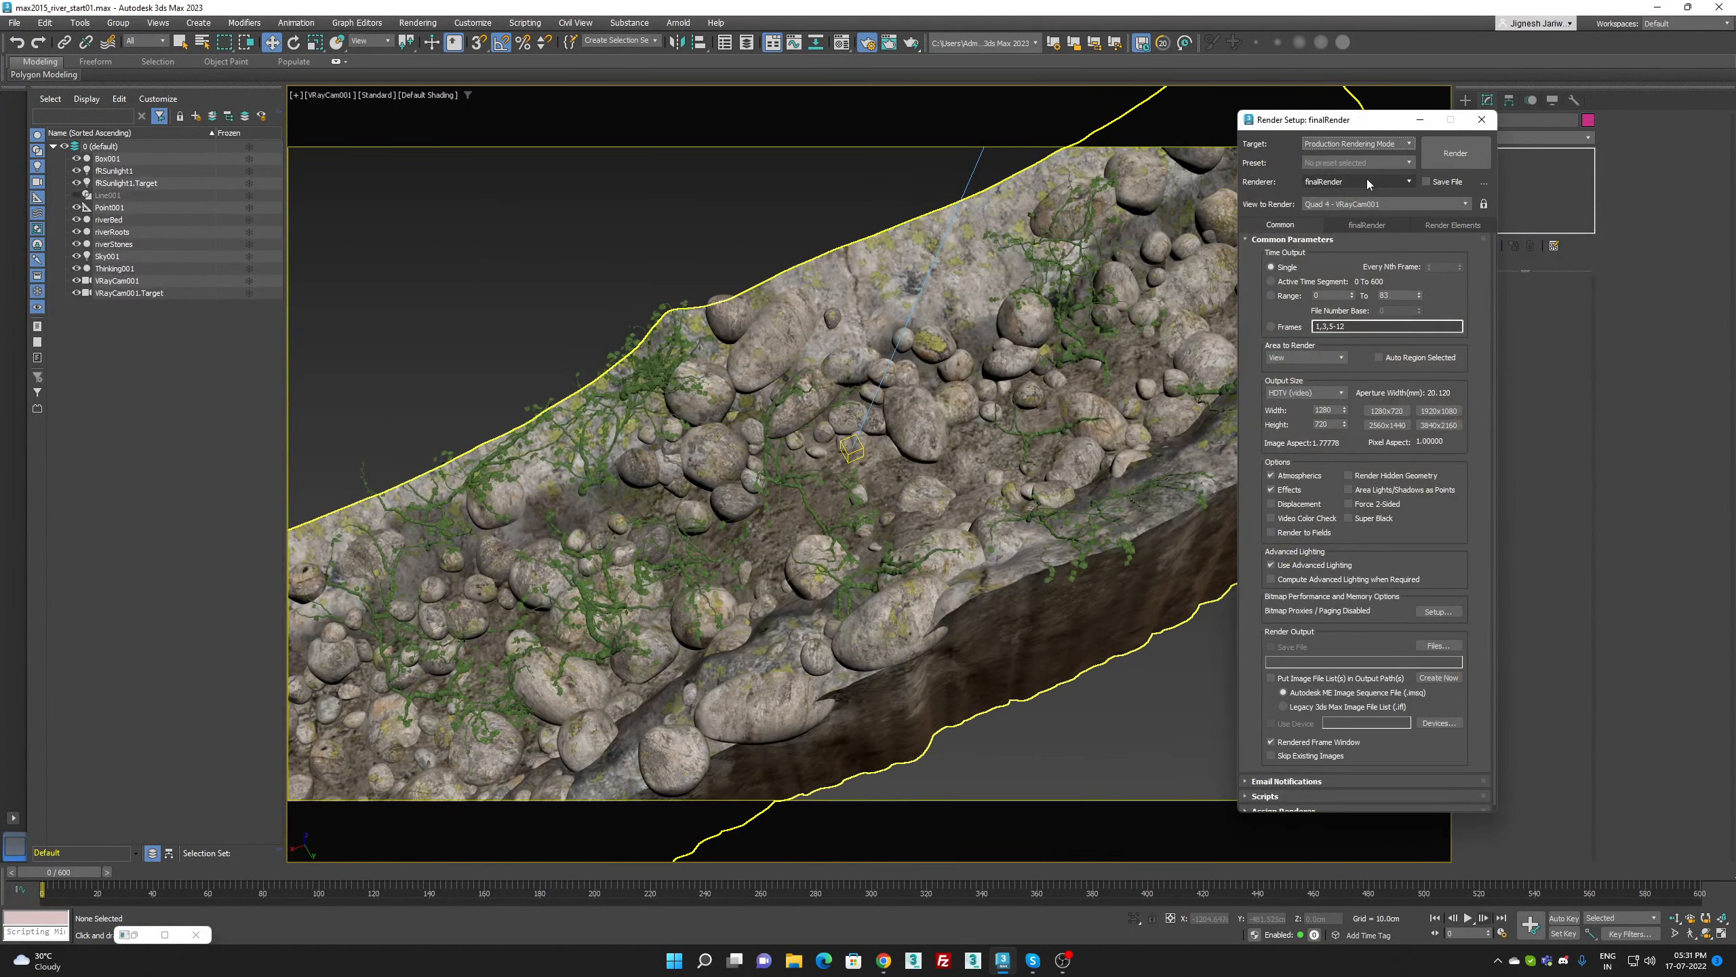
click(1480, 120)
click(1574, 99)
click(1492, 158)
double_click(817, 462)
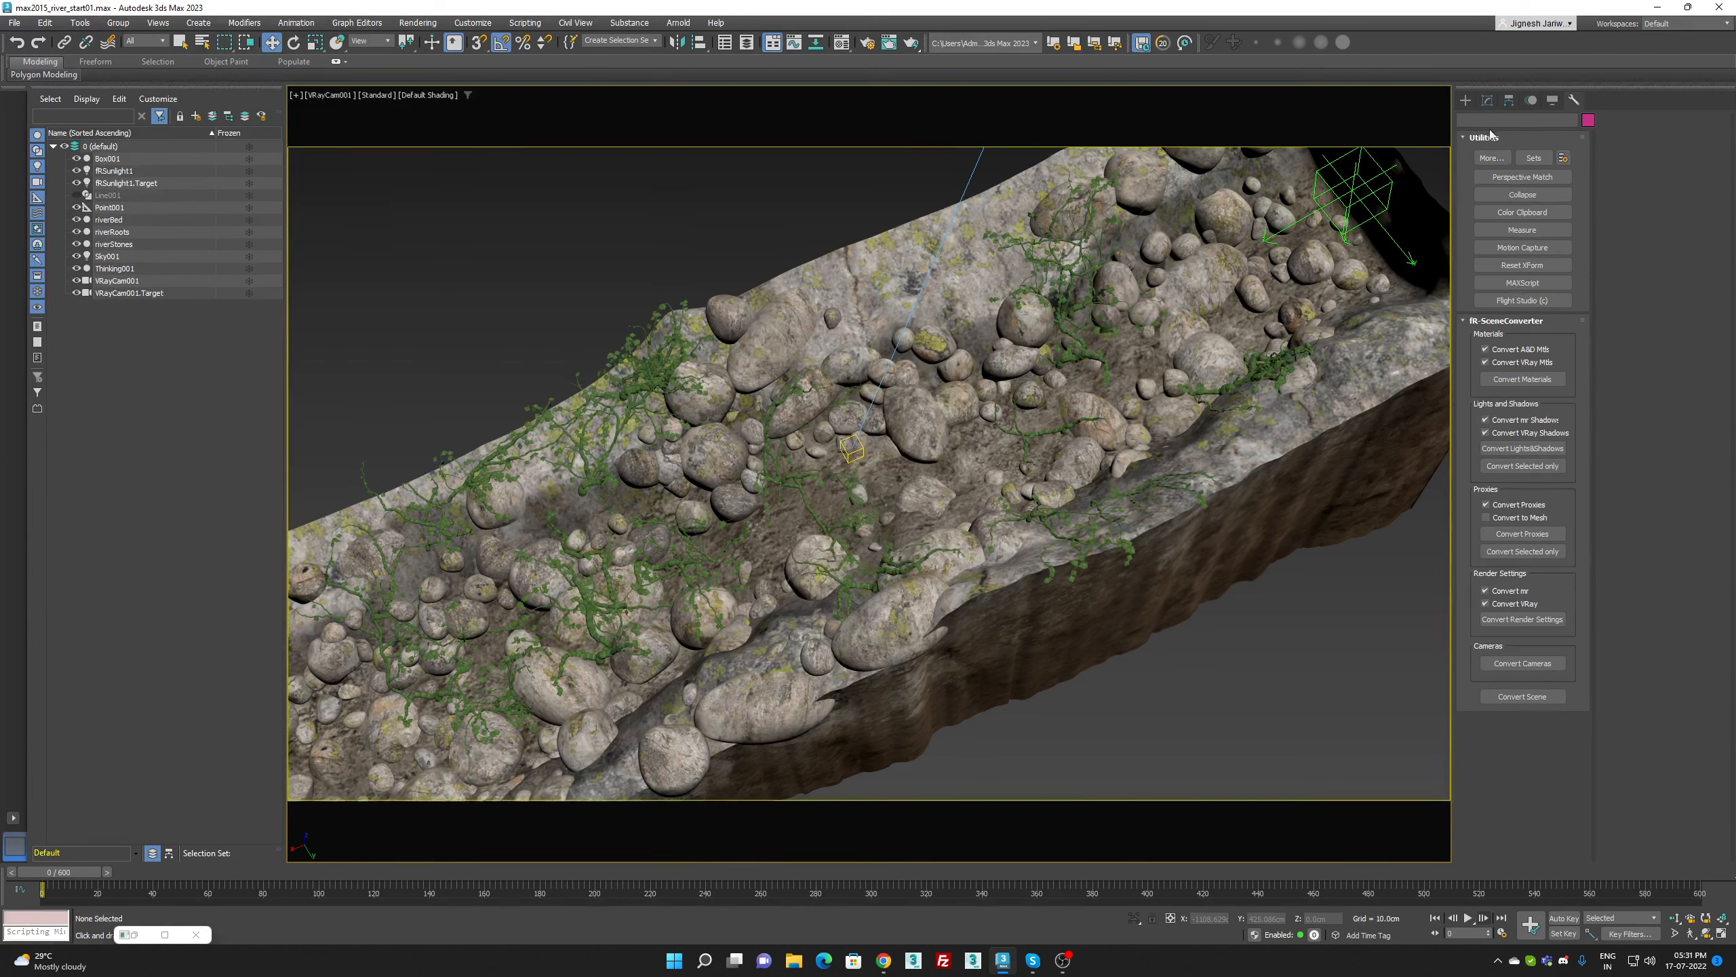
click(1486, 100)
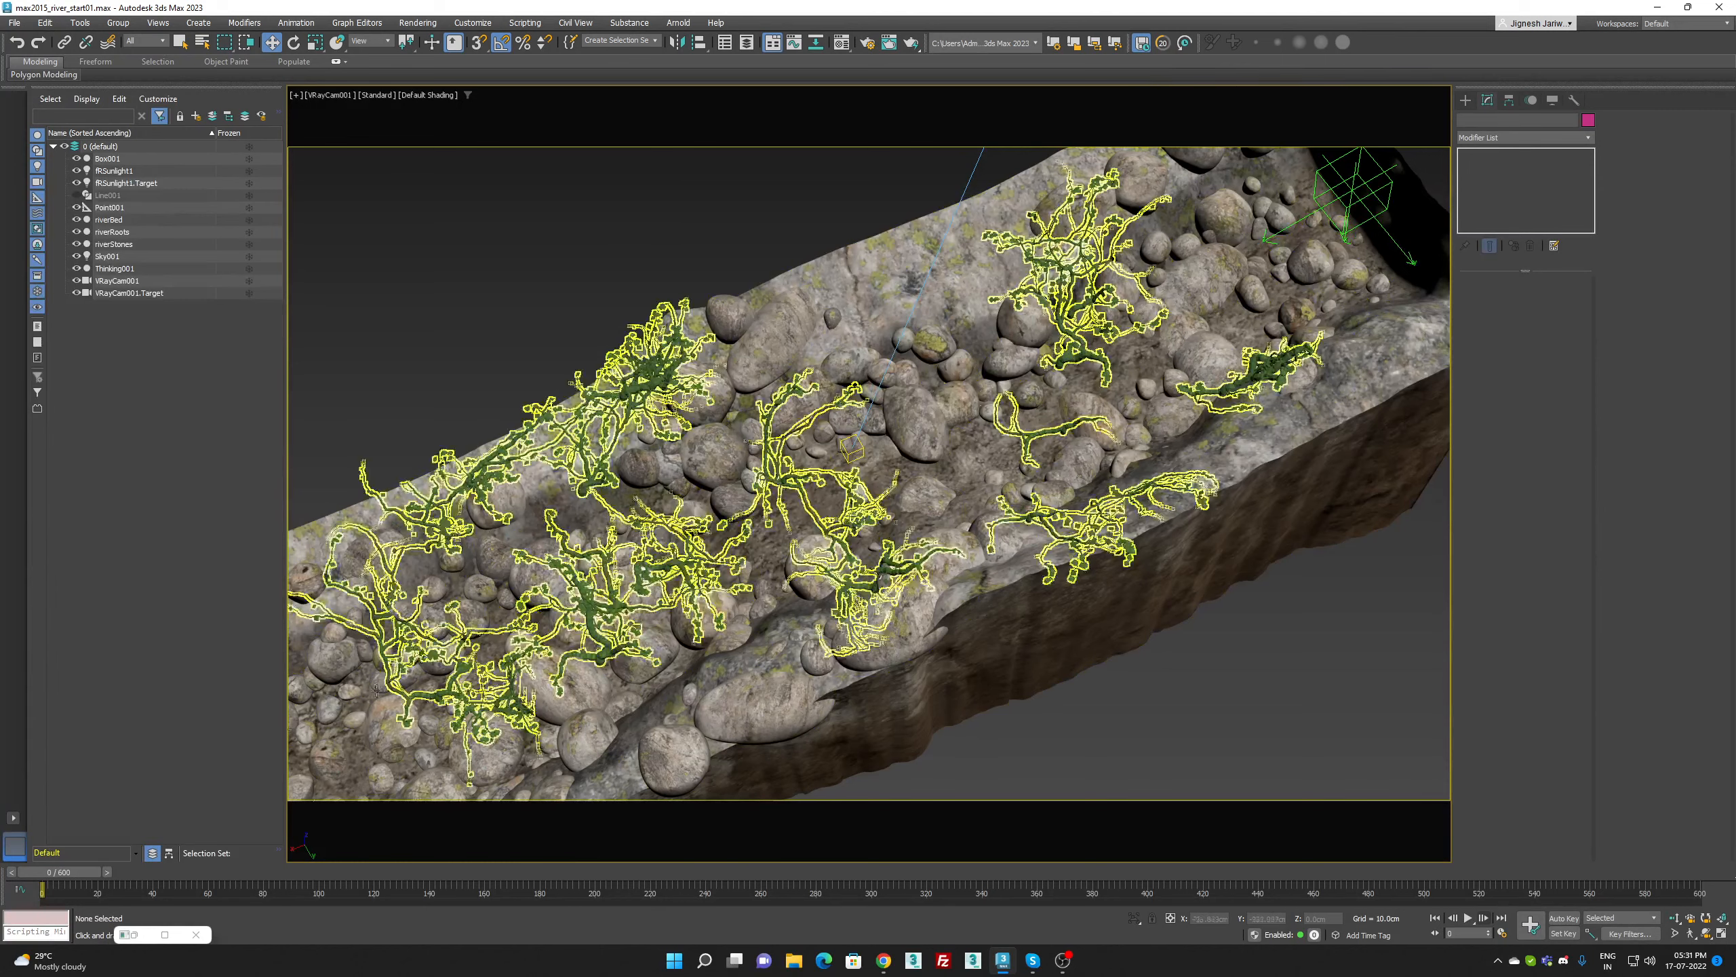
Restore the Thinking001 particle window beside the river scene and step the cached simulation forward to frame 9
click(135, 934)
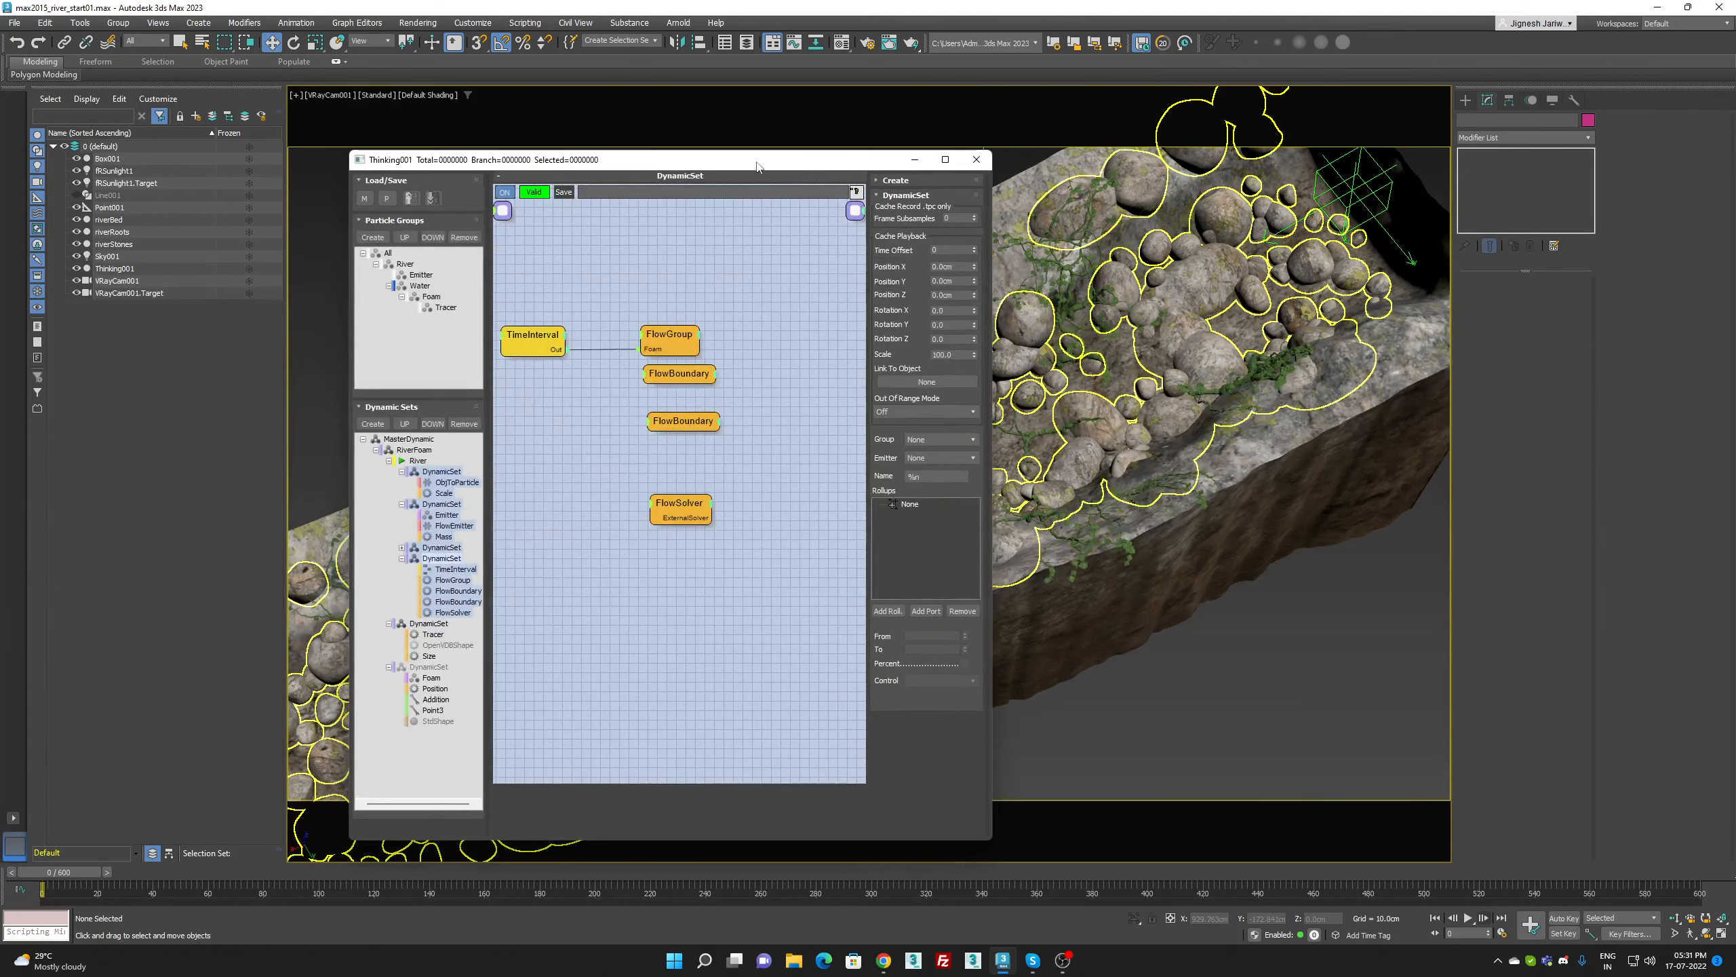
drag(757, 166, 476, 98)
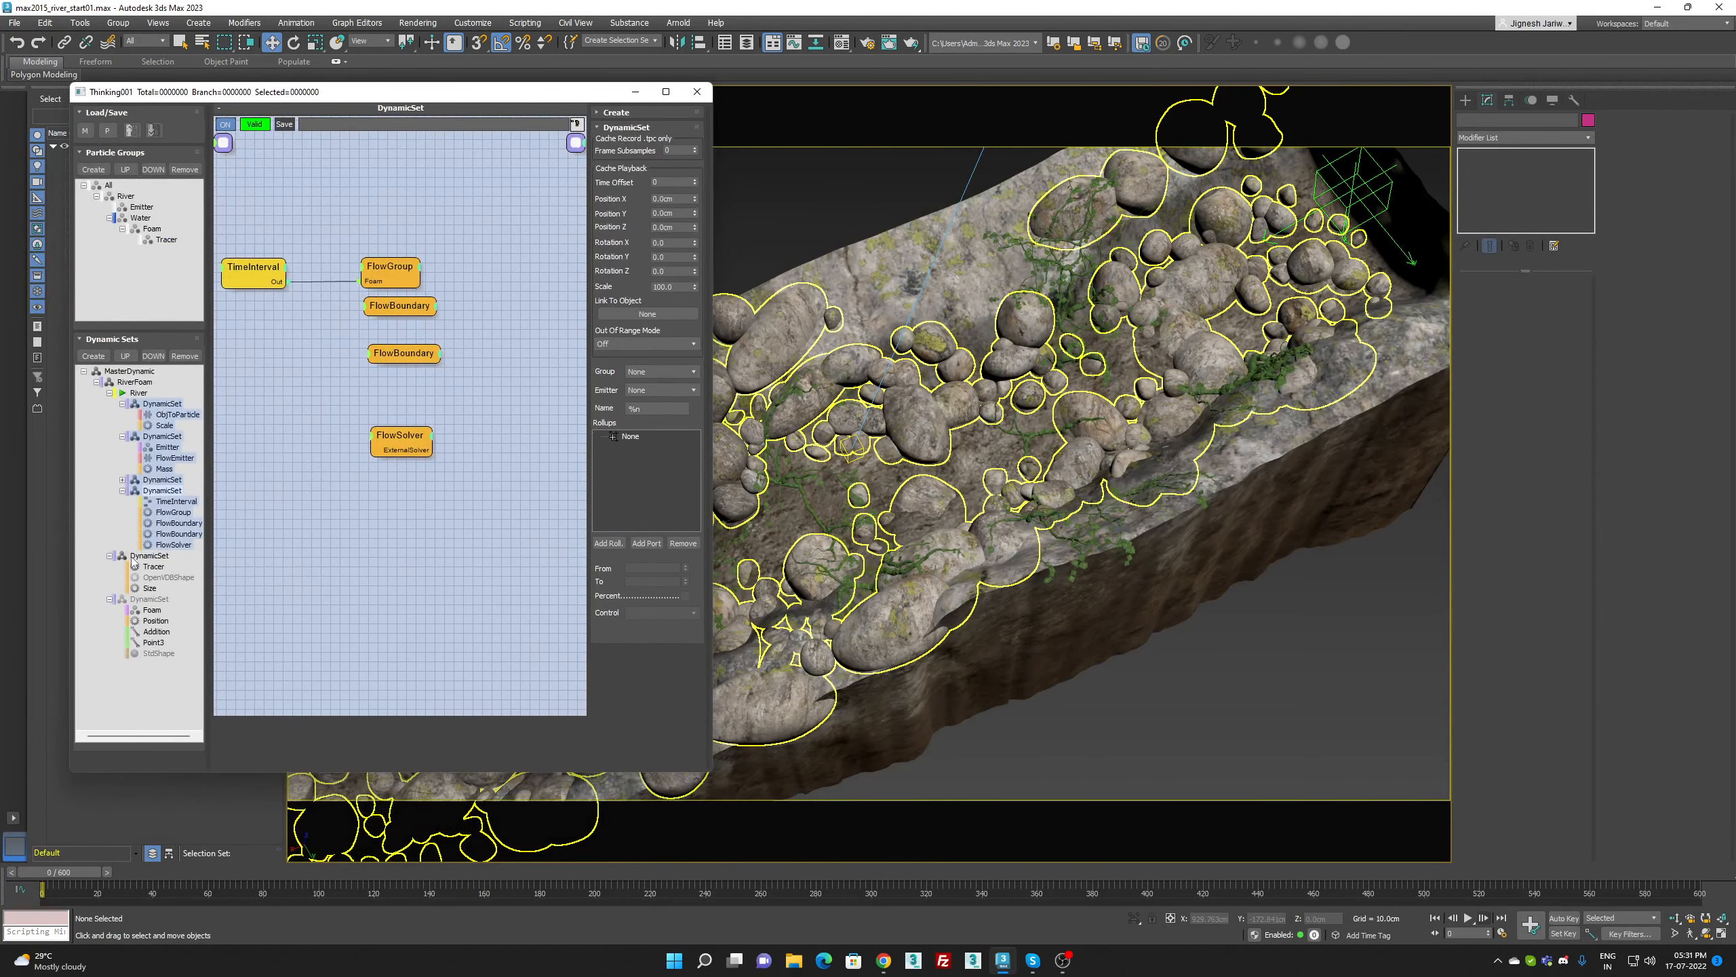
click(1484, 917)
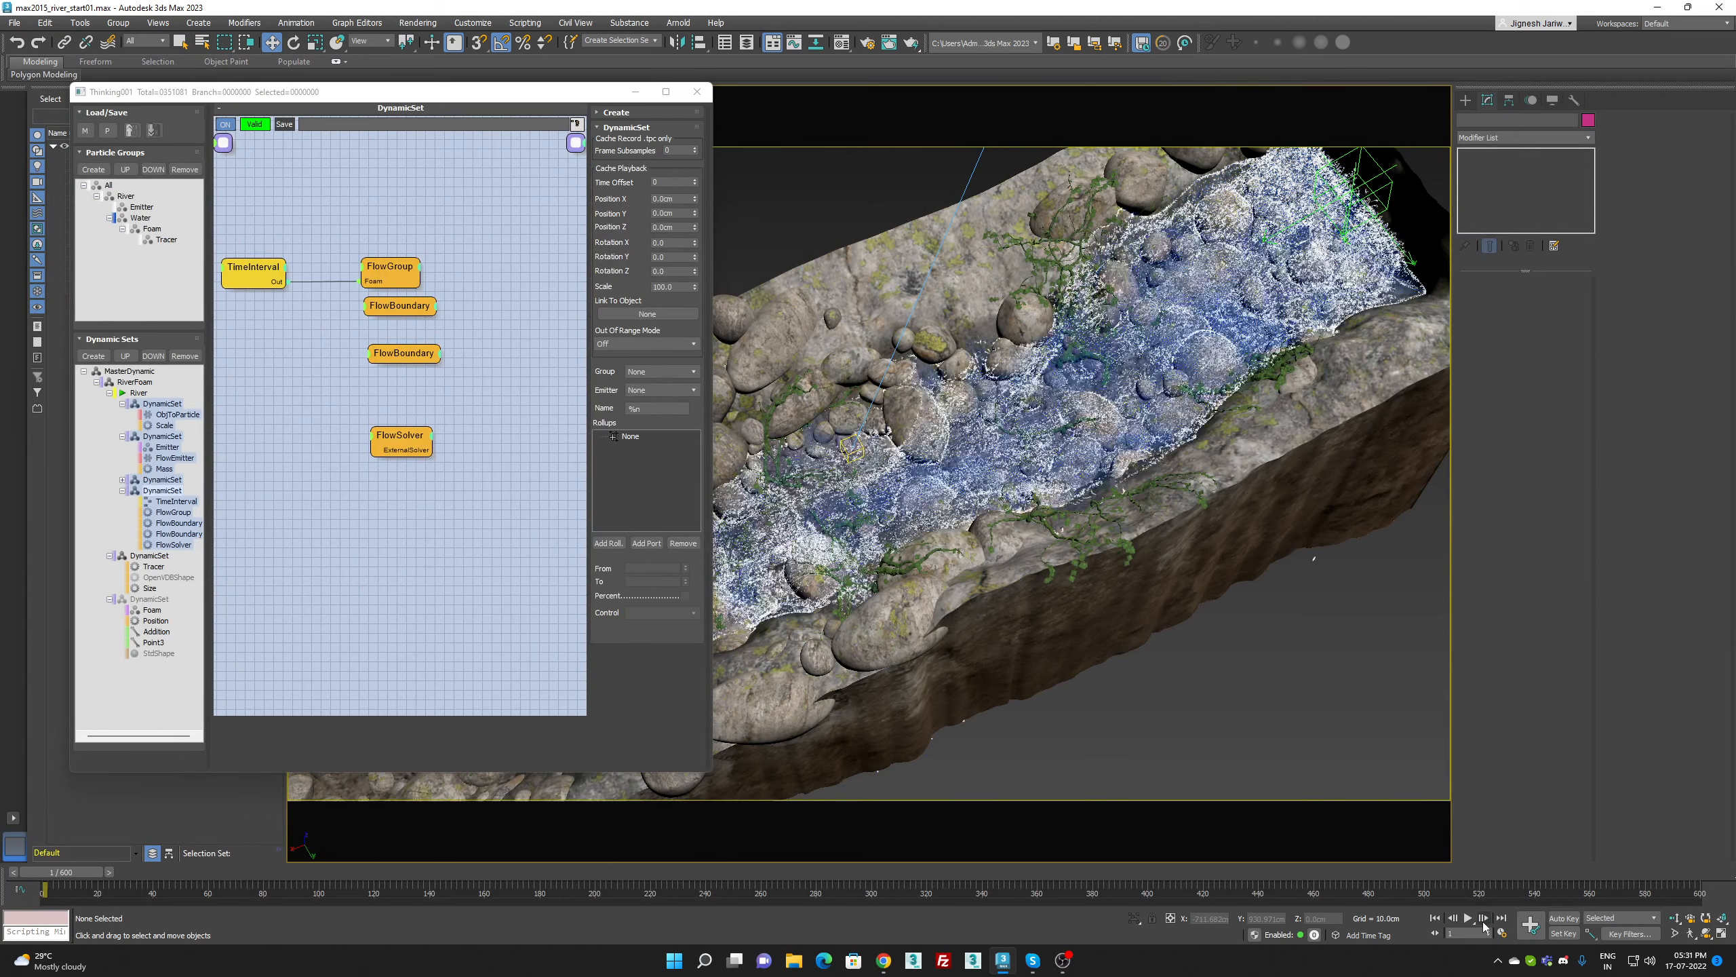
click(1484, 918)
click(1484, 918)
click(1483, 918)
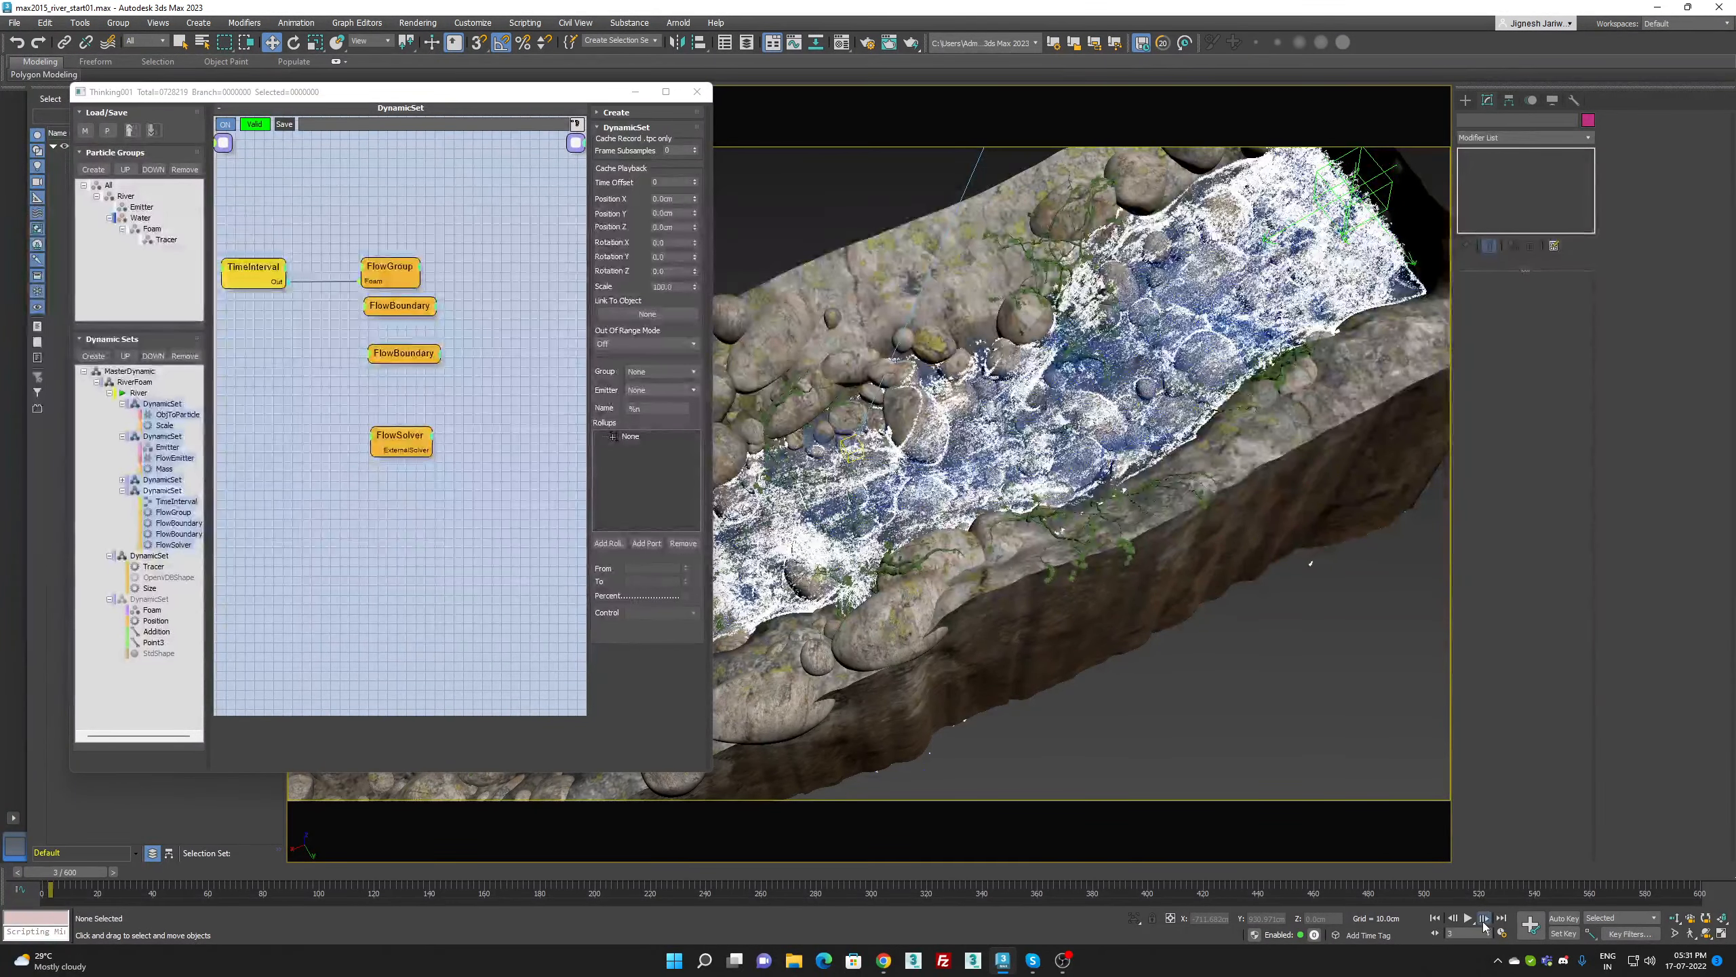
click(1484, 918)
click(1483, 919)
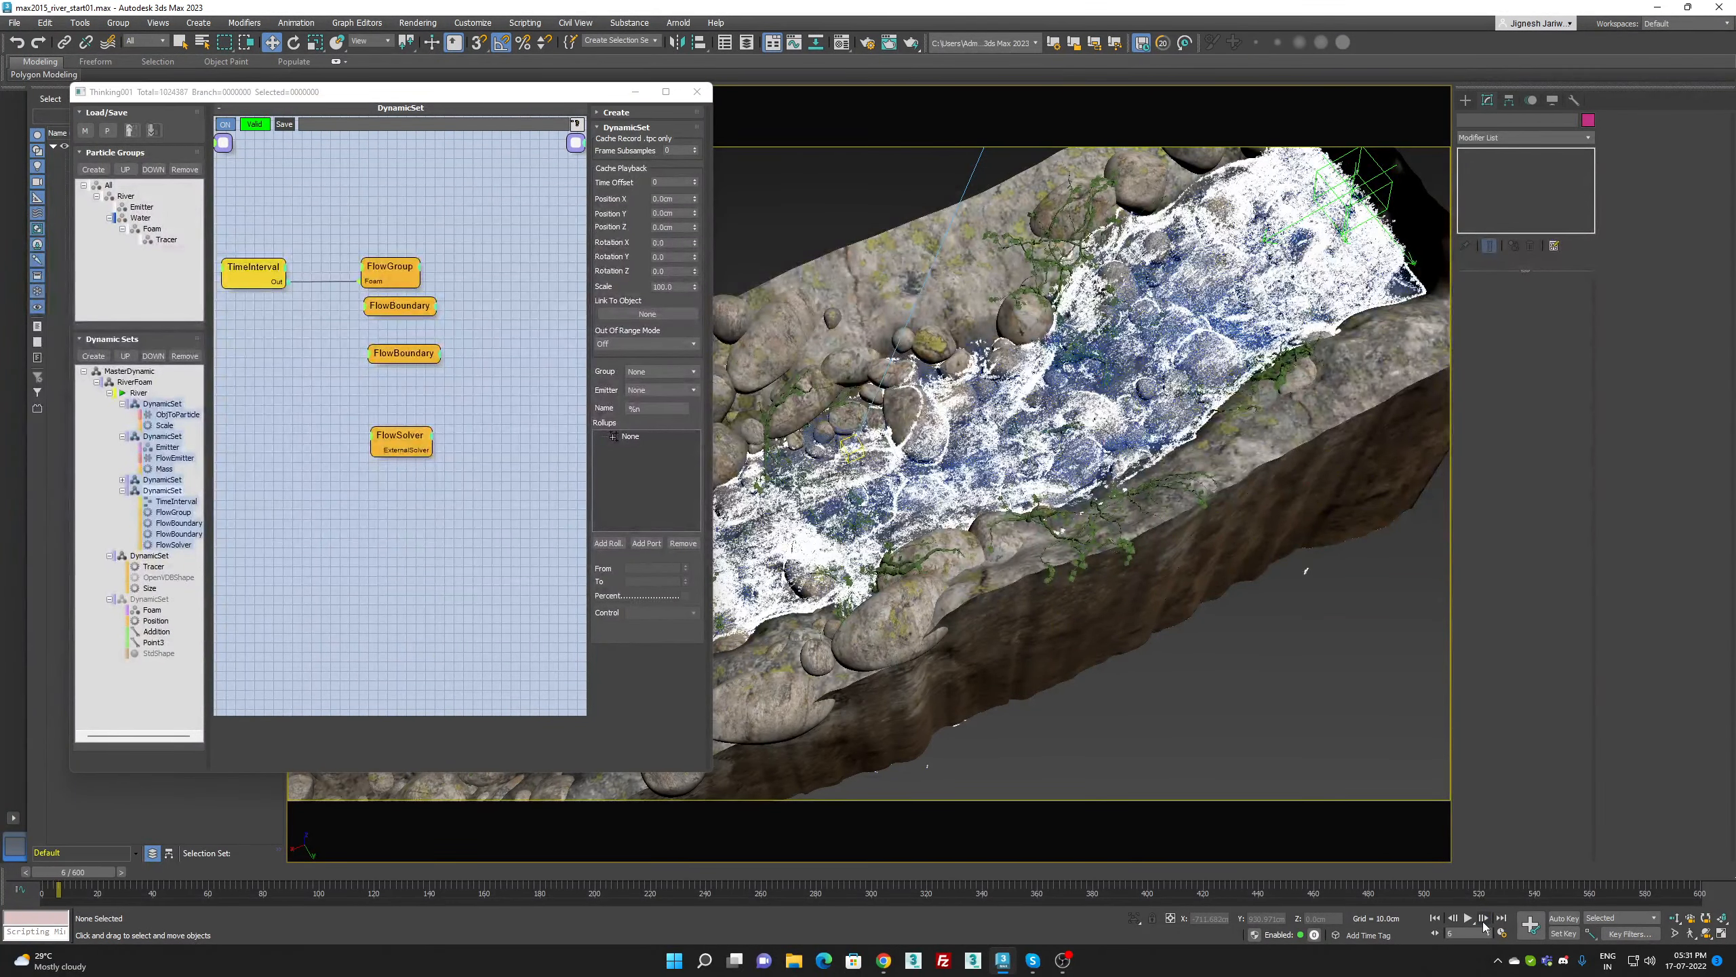
click(1483, 920)
click(1484, 920)
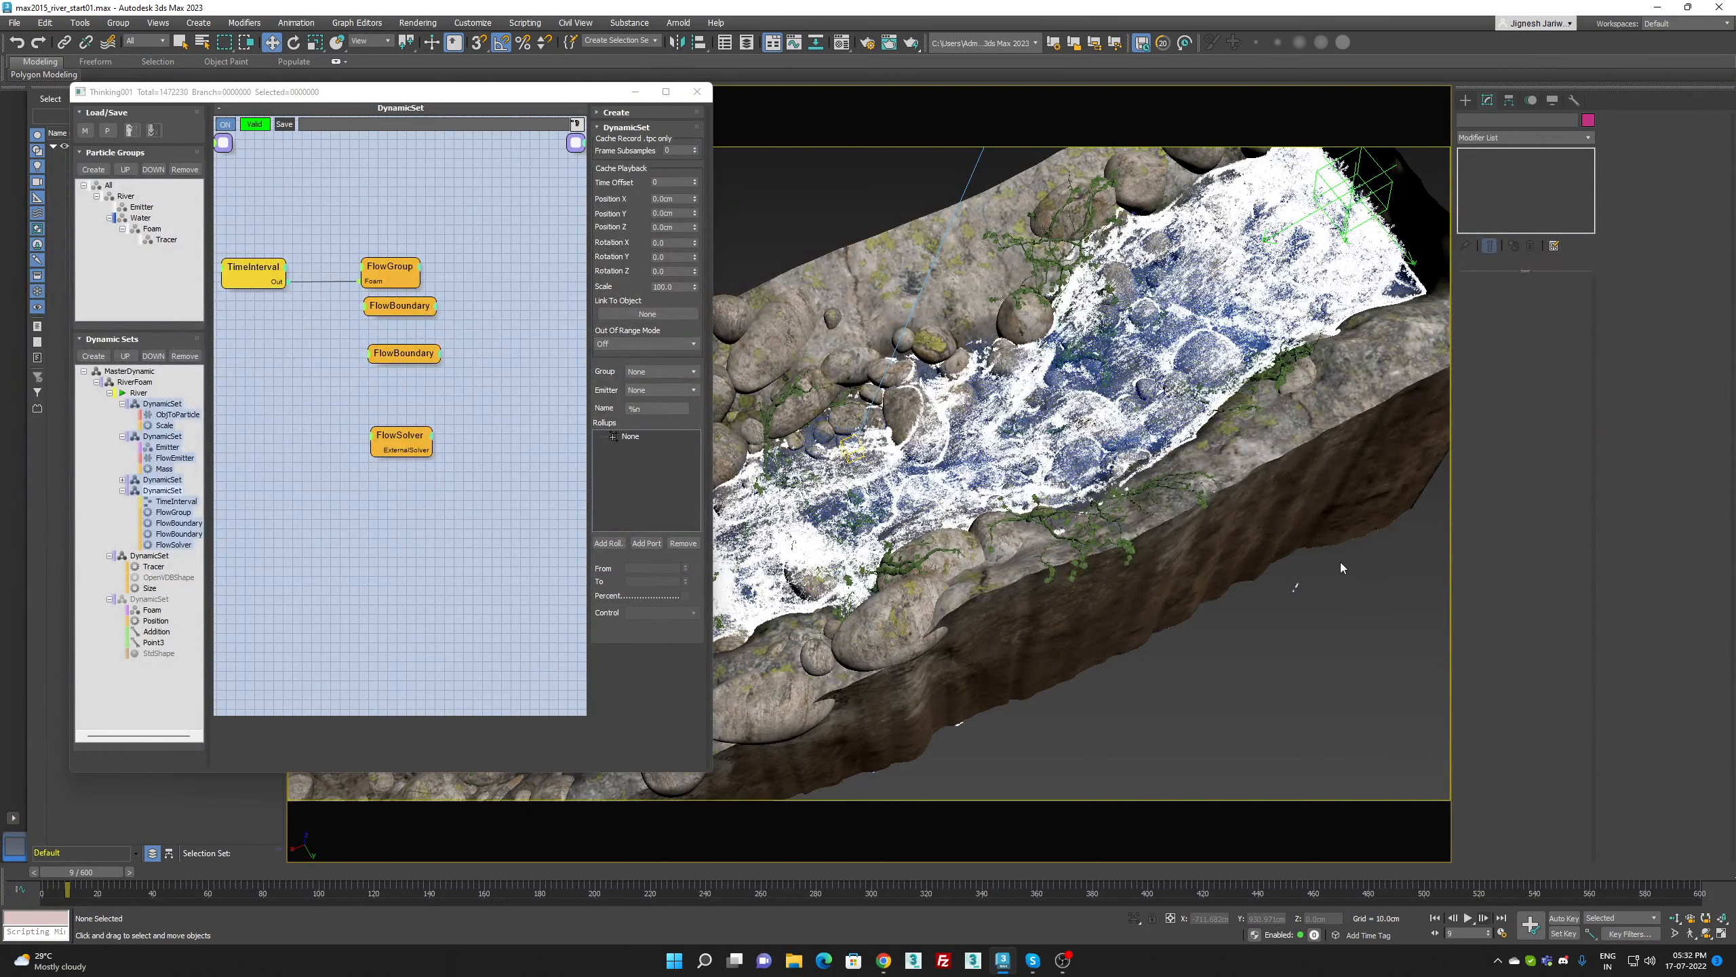
Inspect the boundary objects and settings of the lower FlowBoundary node, viewing the scene in wireframe and shaded display
key(F3)
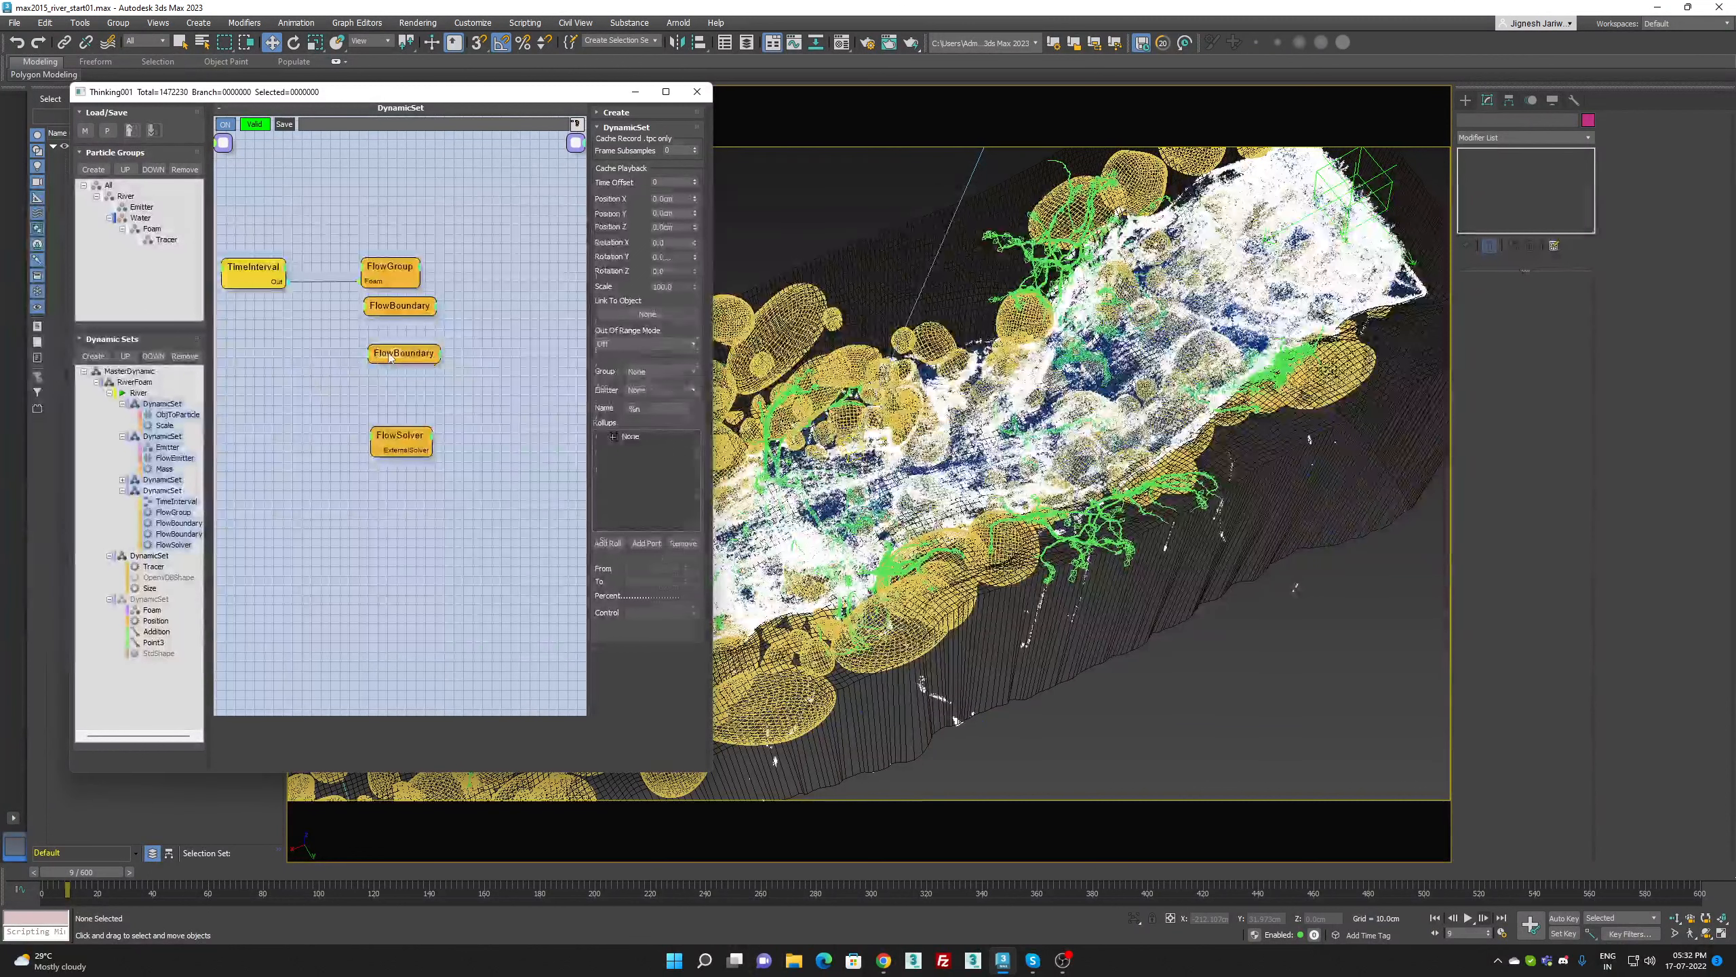
click(403, 352)
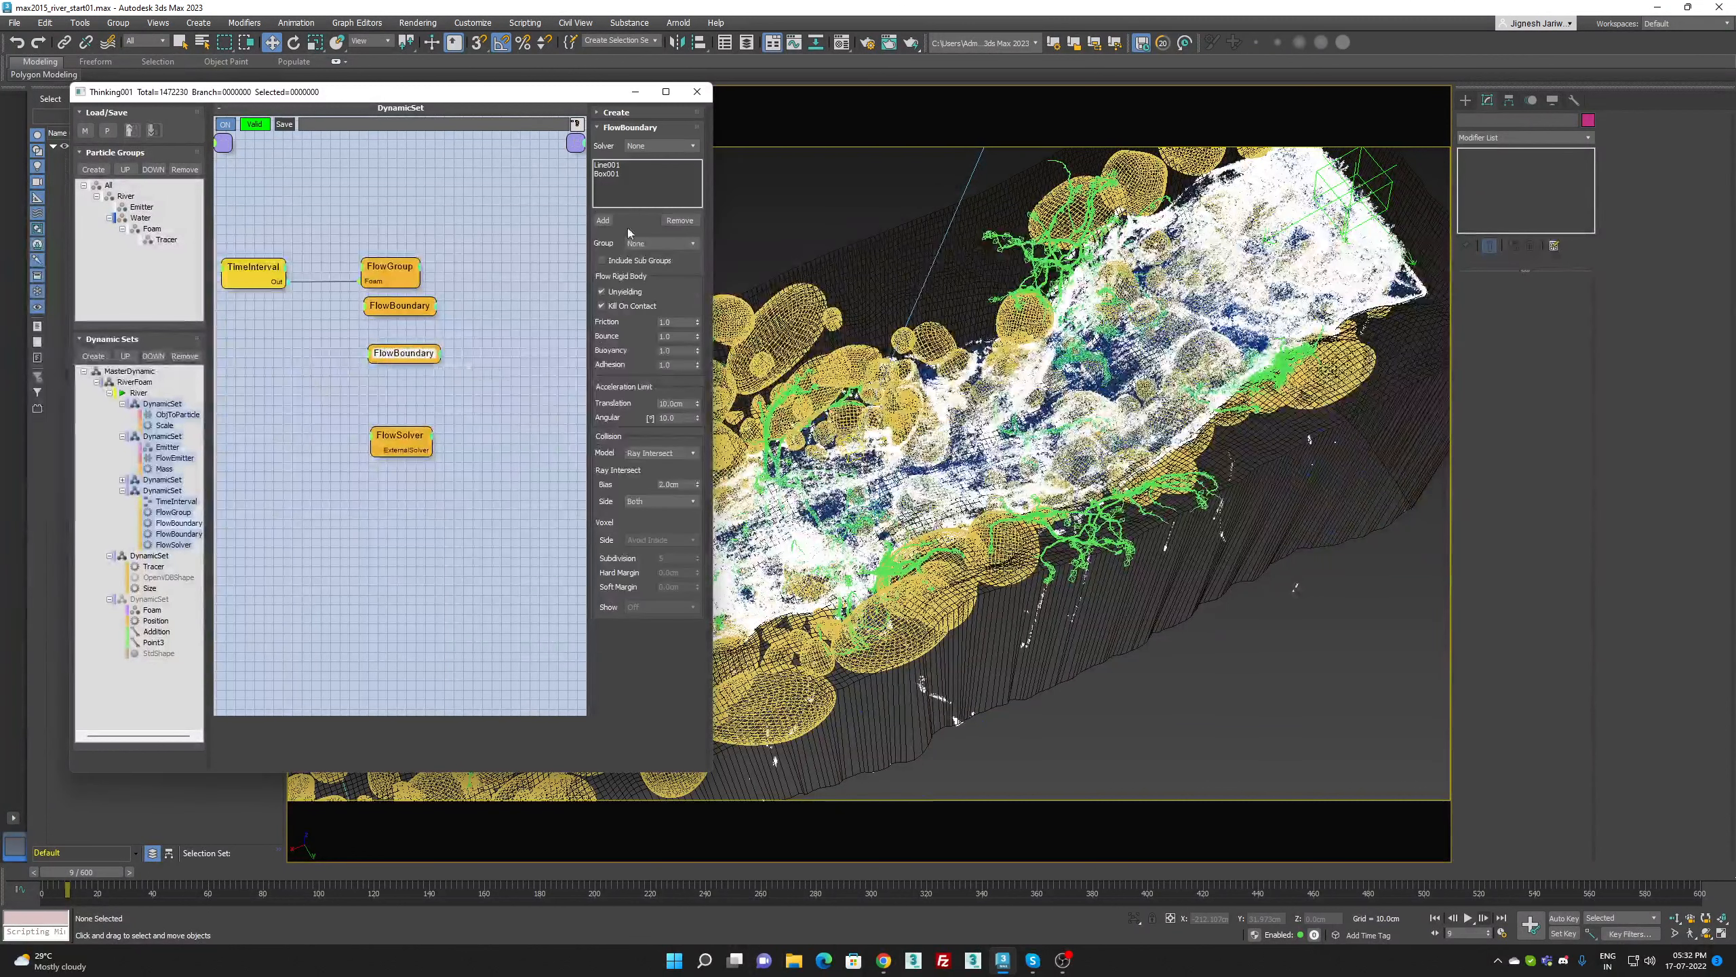
click(654, 146)
click(609, 143)
key(F3)
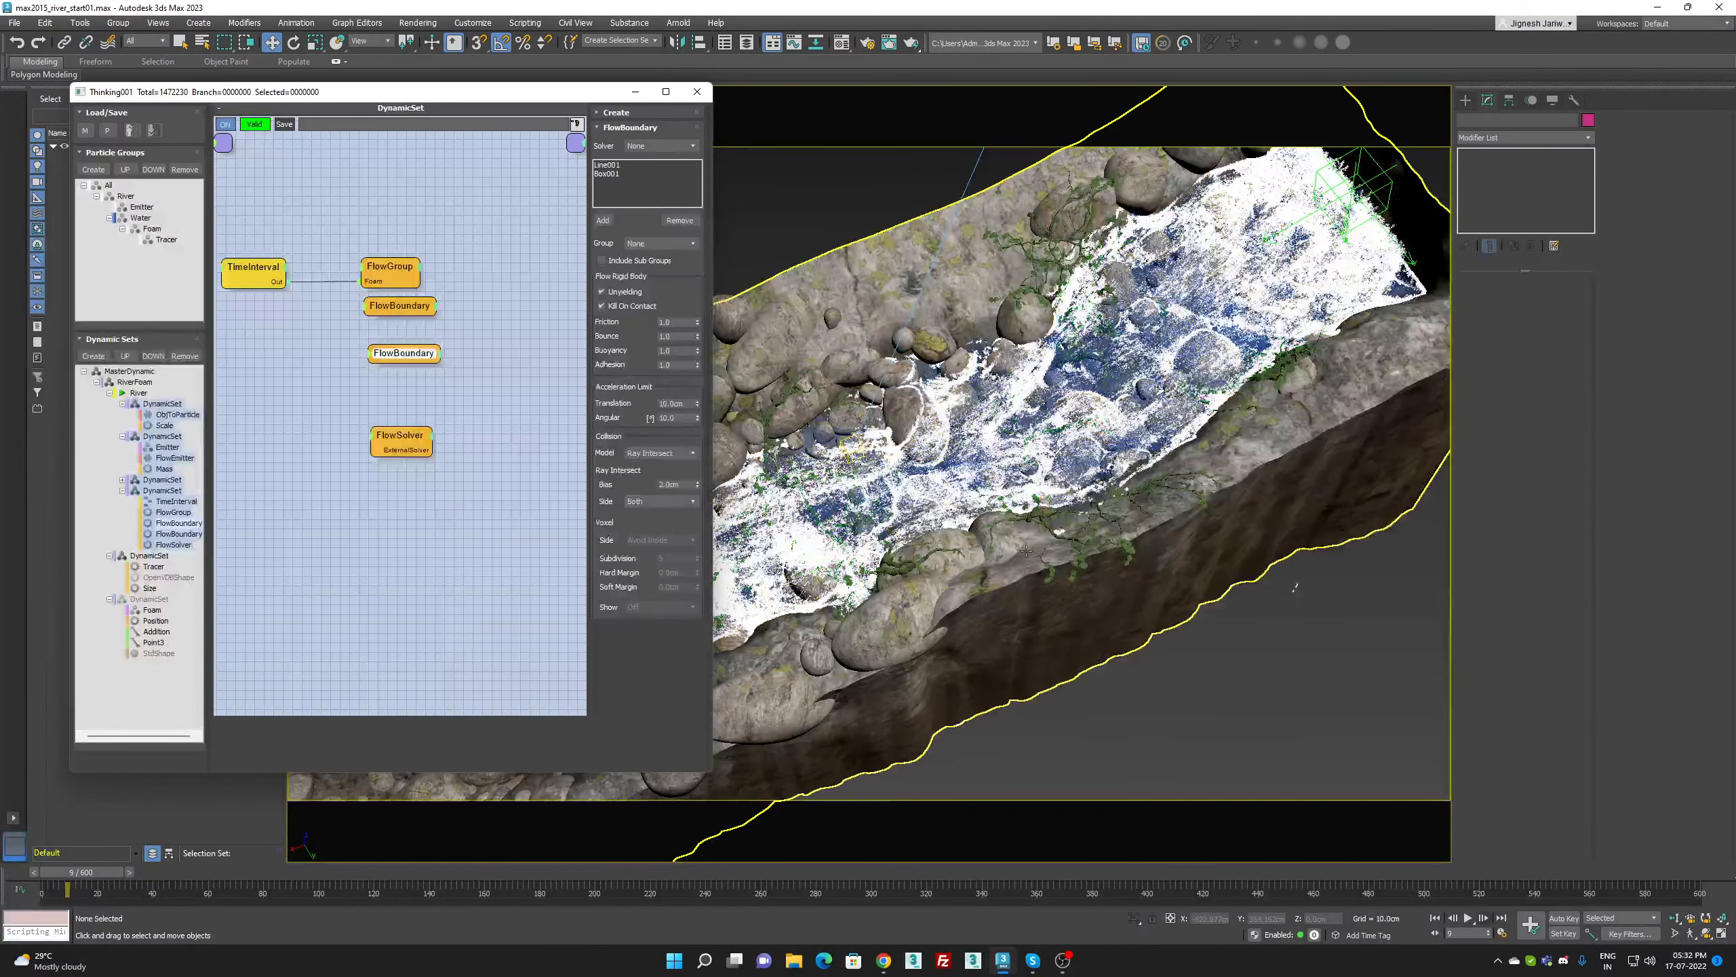
right_click(340, 135)
click(521, 91)
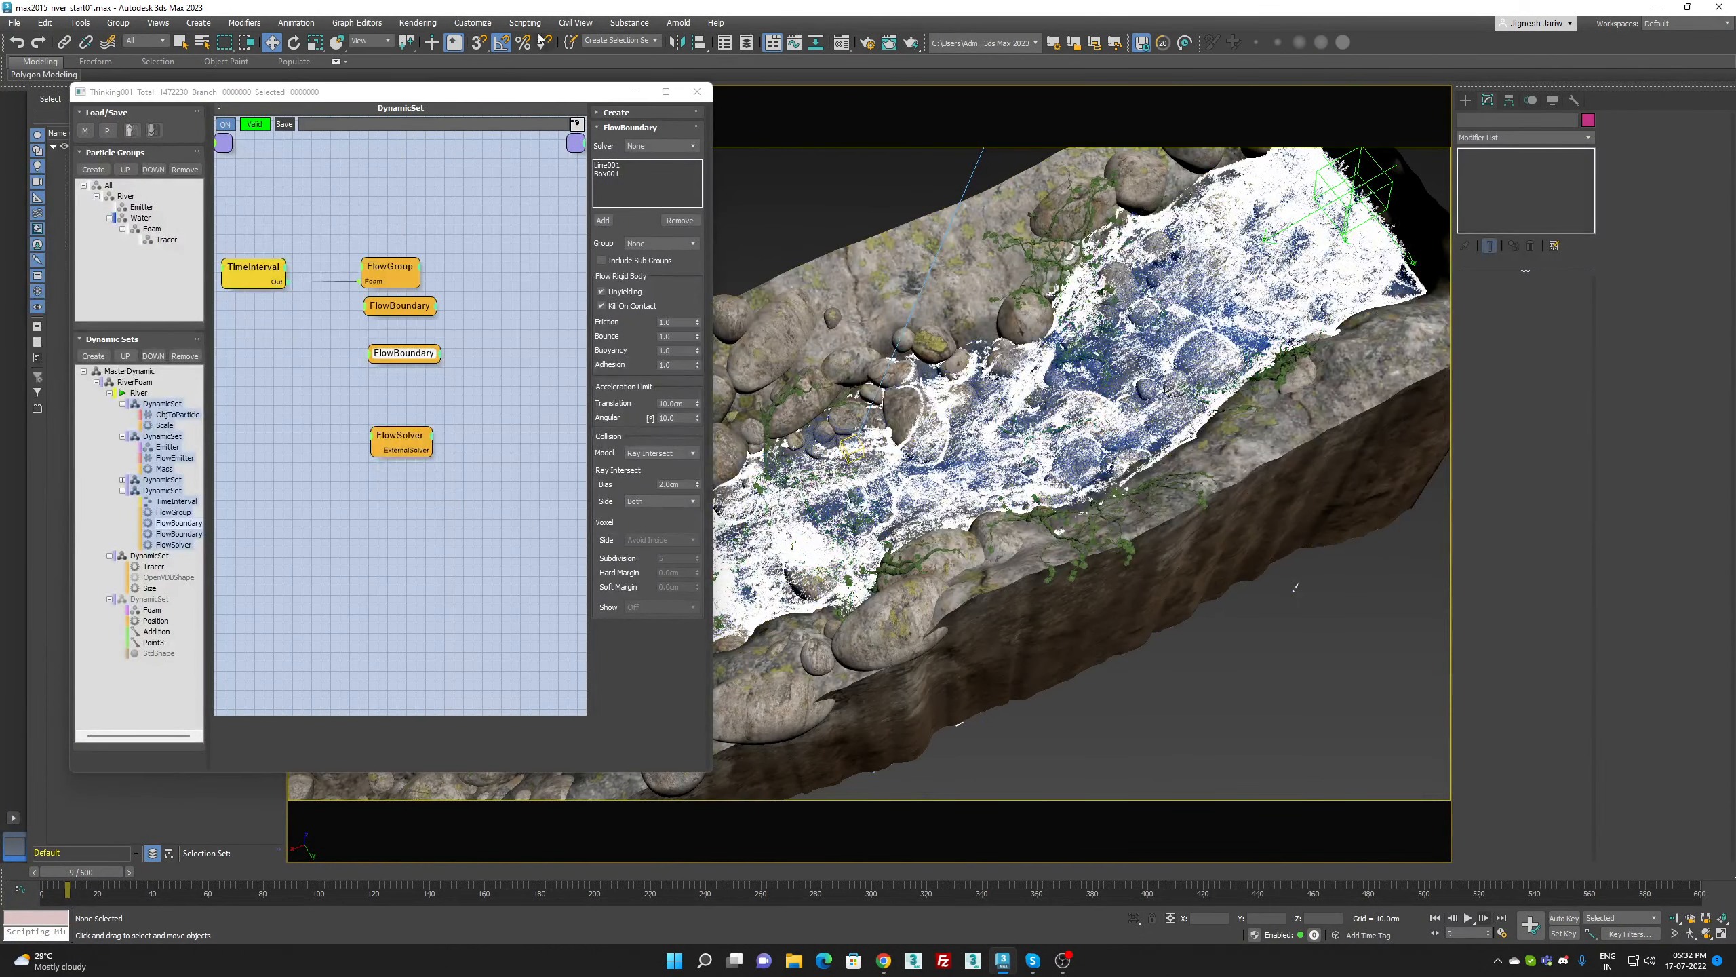
Unhide the Line001 object in the scene and close the Thinking001 particle window
drag(489, 84, 620, 87)
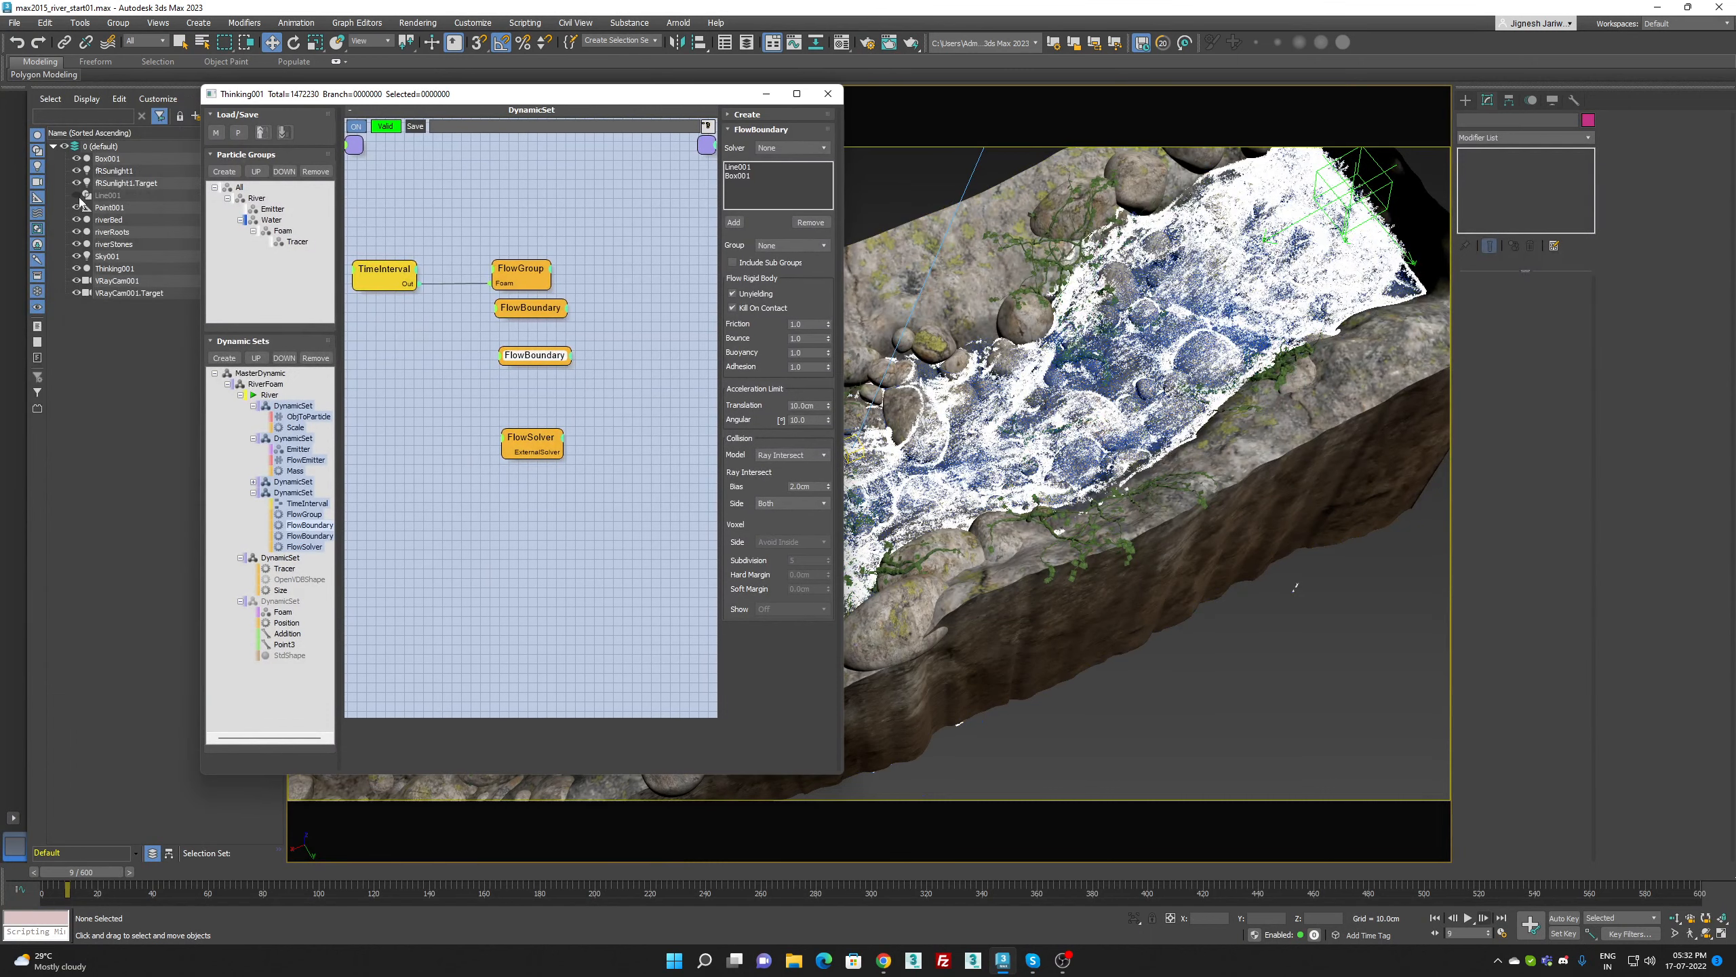
click(77, 196)
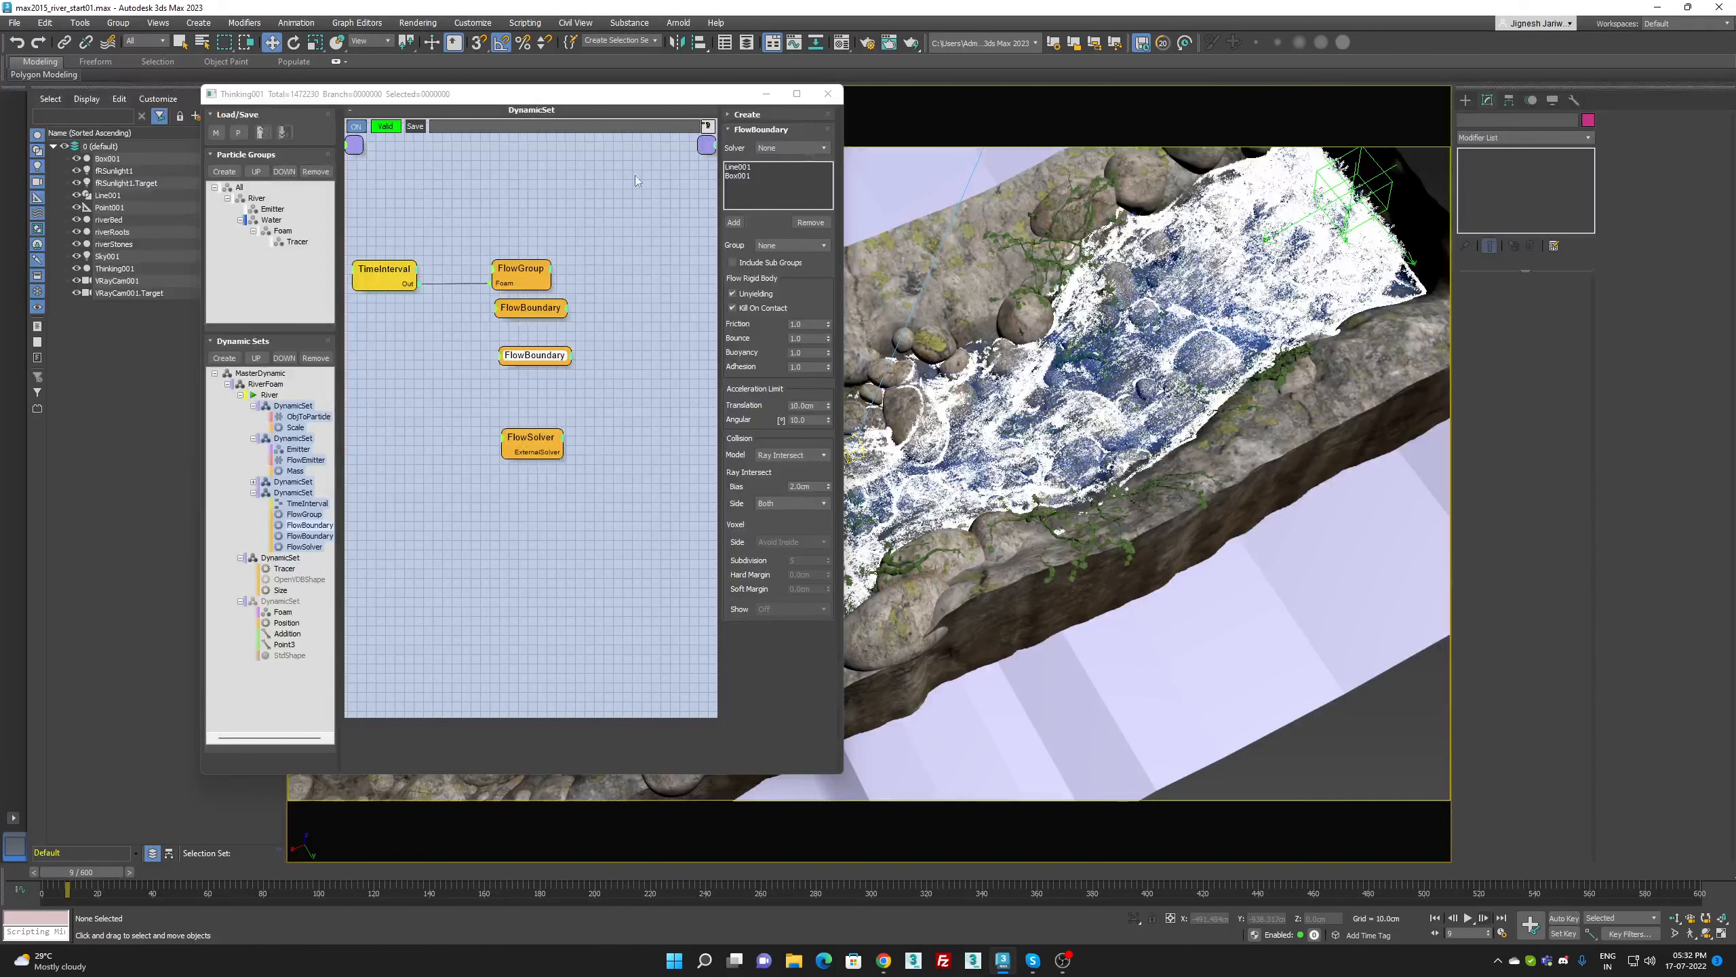
click(77, 196)
click(77, 196)
click(828, 94)
Preview the cached river with Line001 shown up to frame 11, and return to the first frame
click(1482, 918)
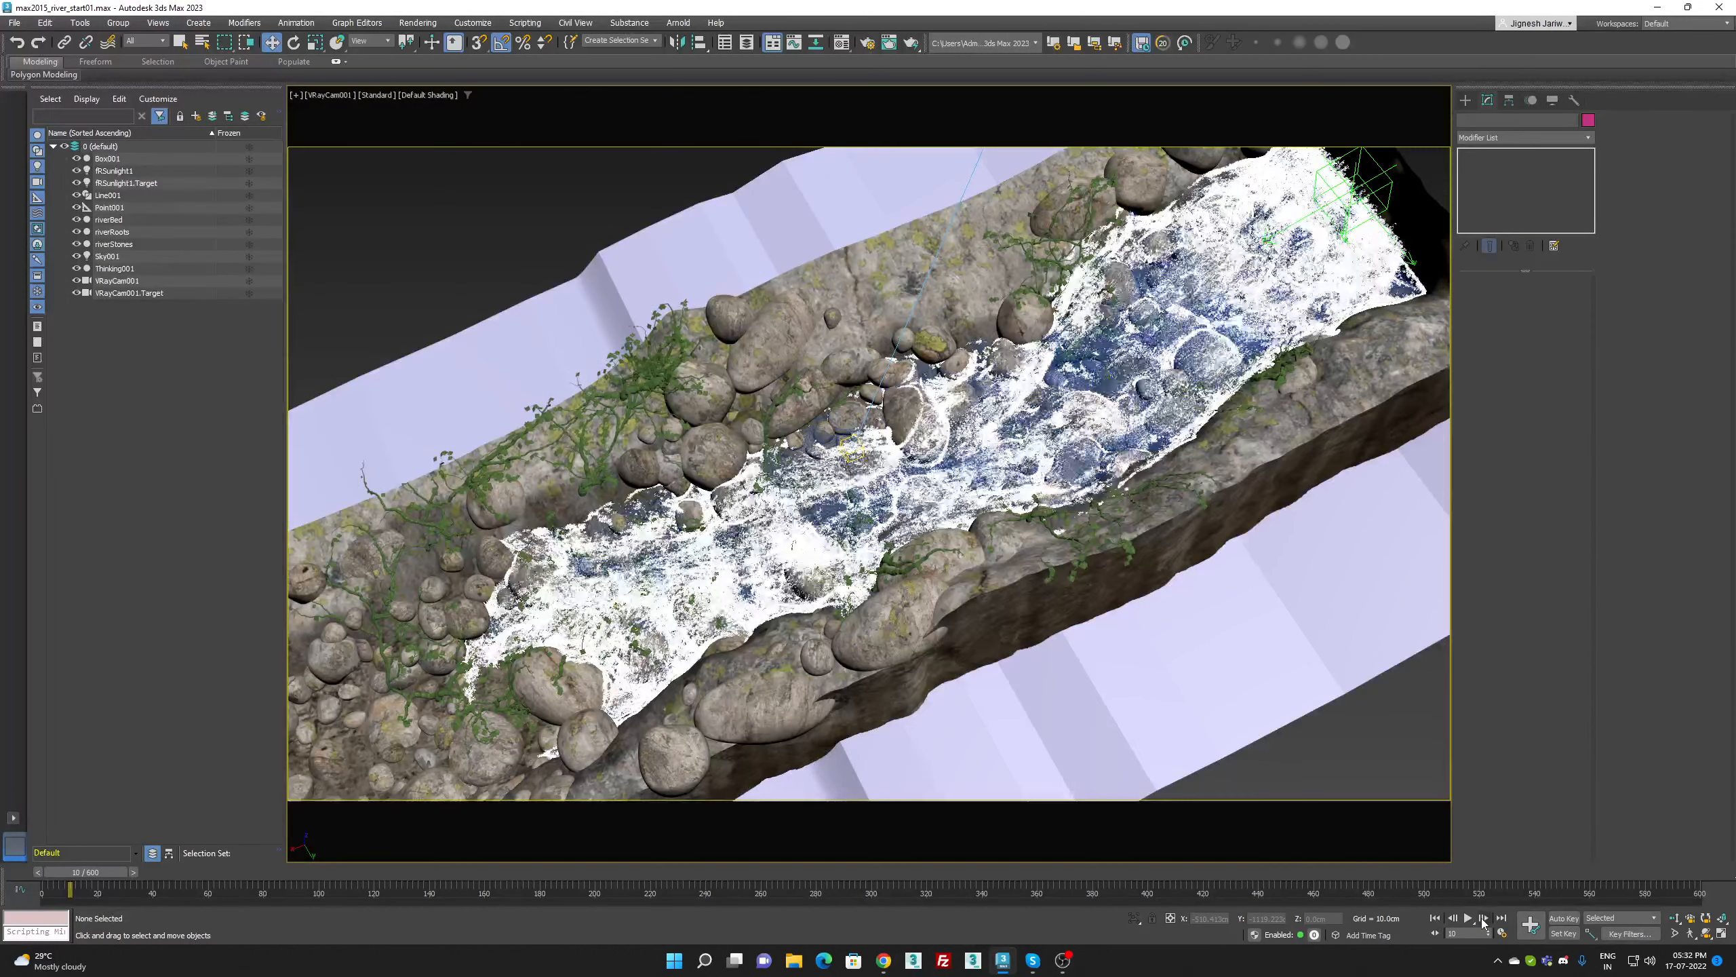
click(1483, 918)
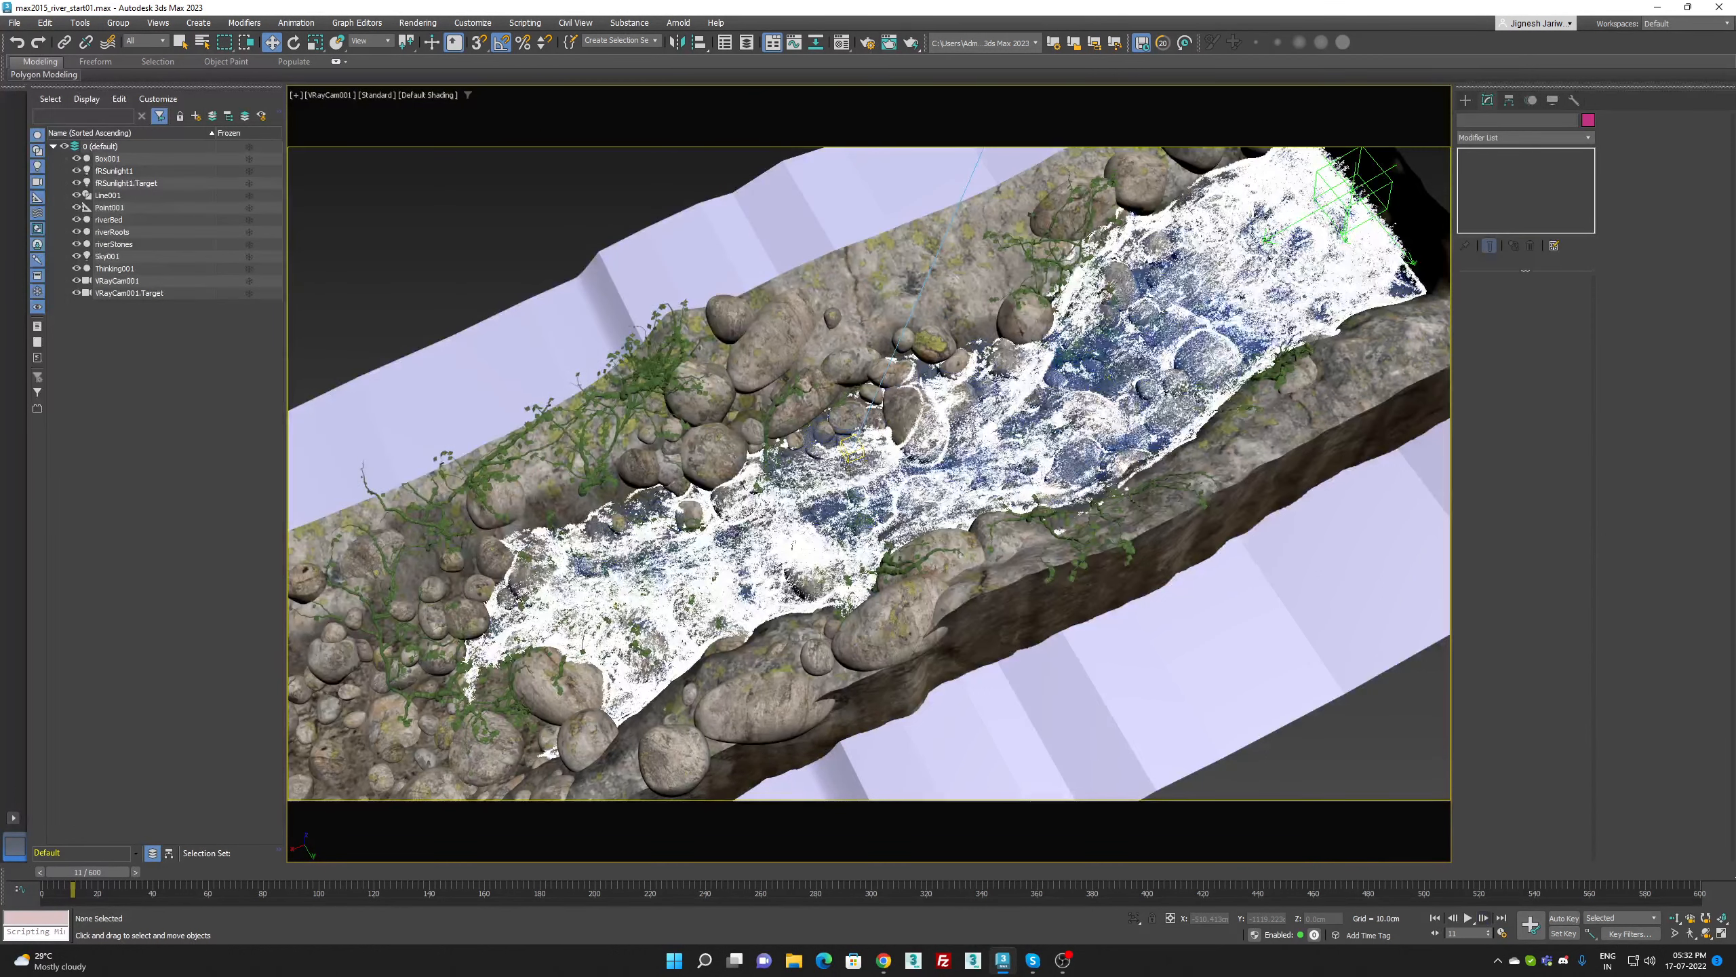
click(1435, 918)
Reopen the Thinking001 particle setup and review the River dynamic set's cache options and playback time offset
click(122, 268)
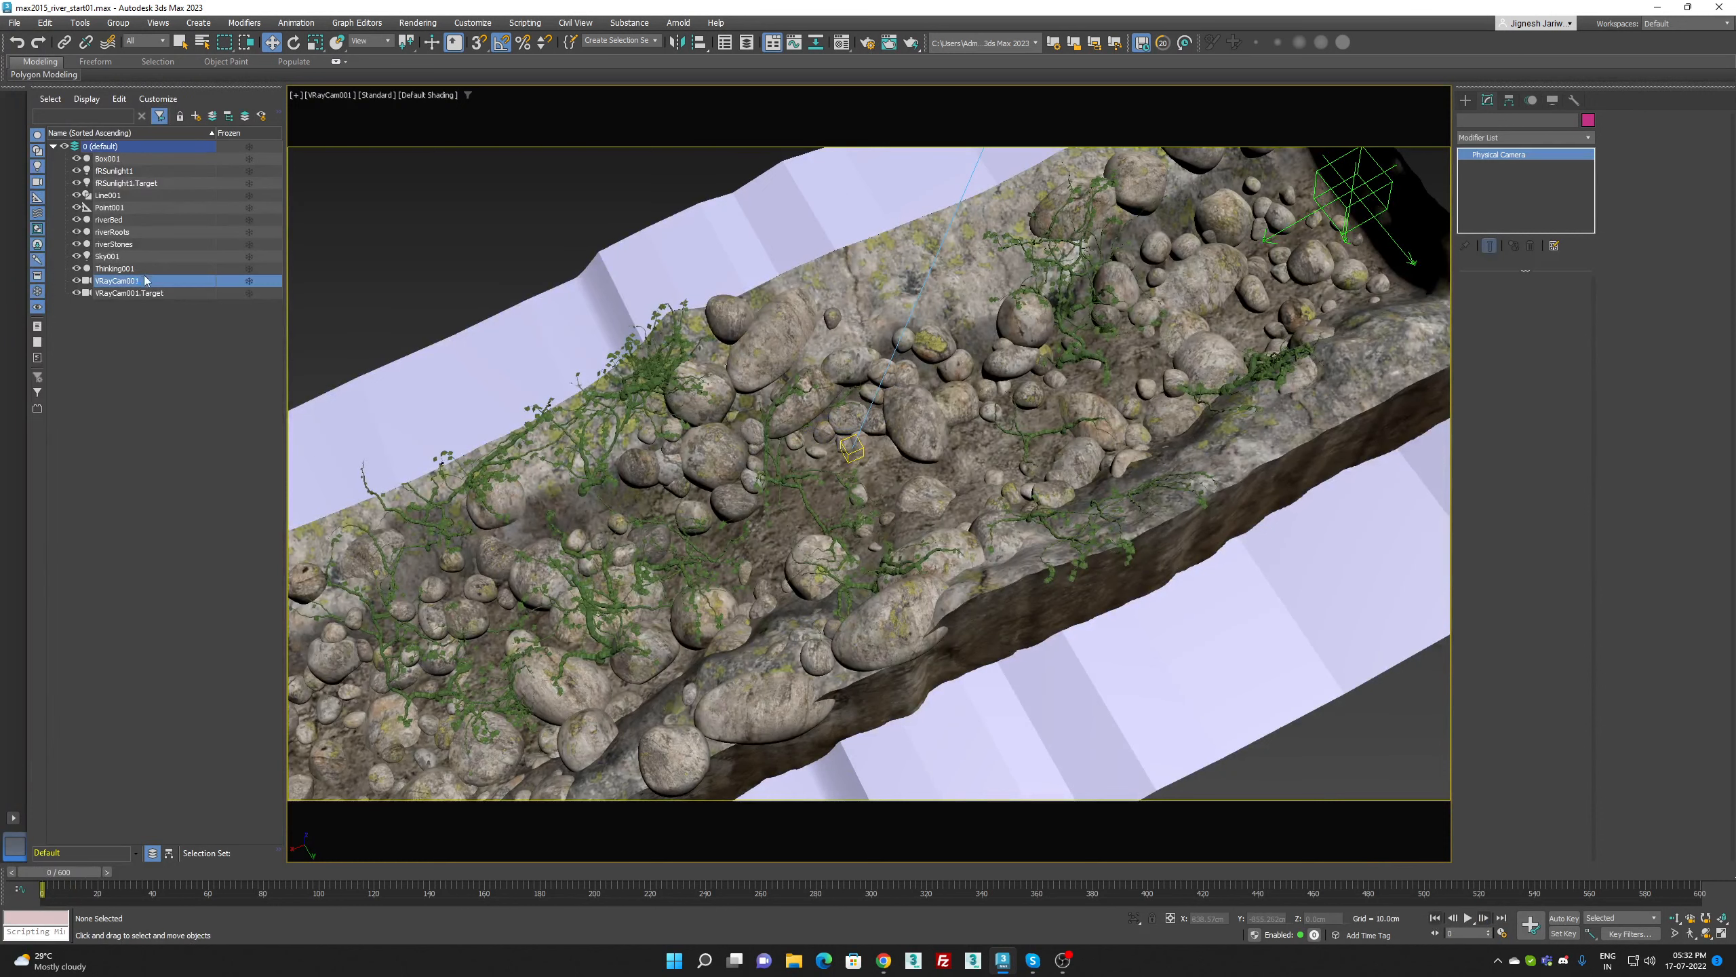
click(1523, 299)
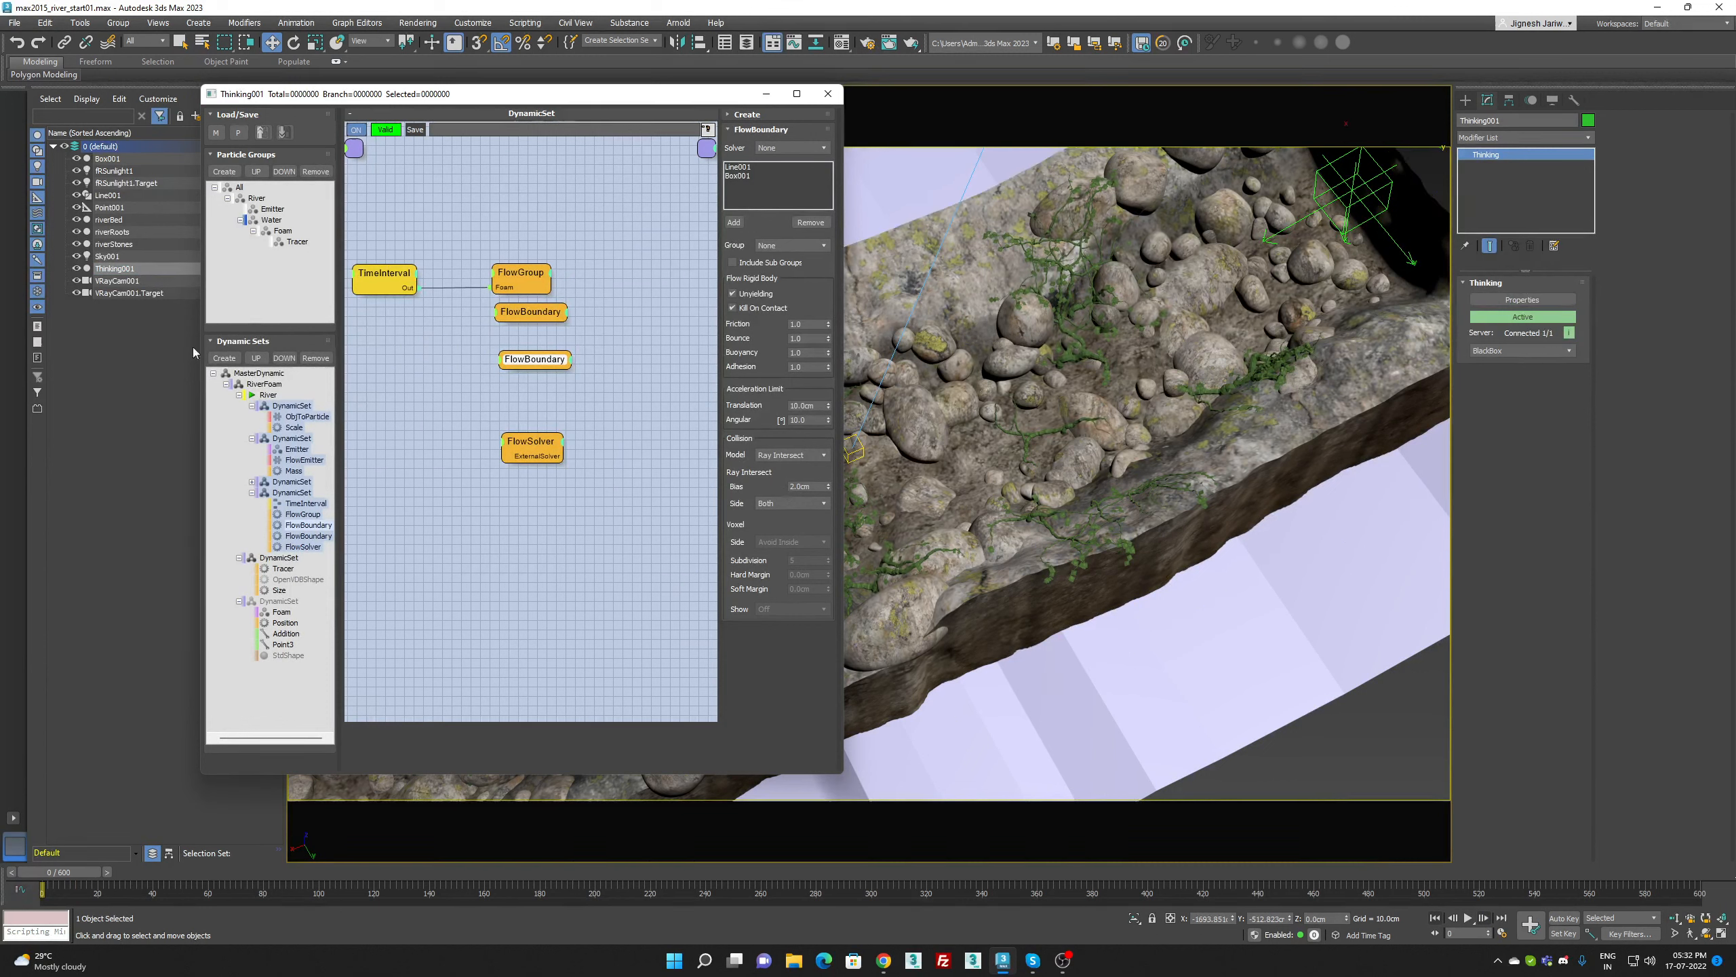
right_click(253, 399)
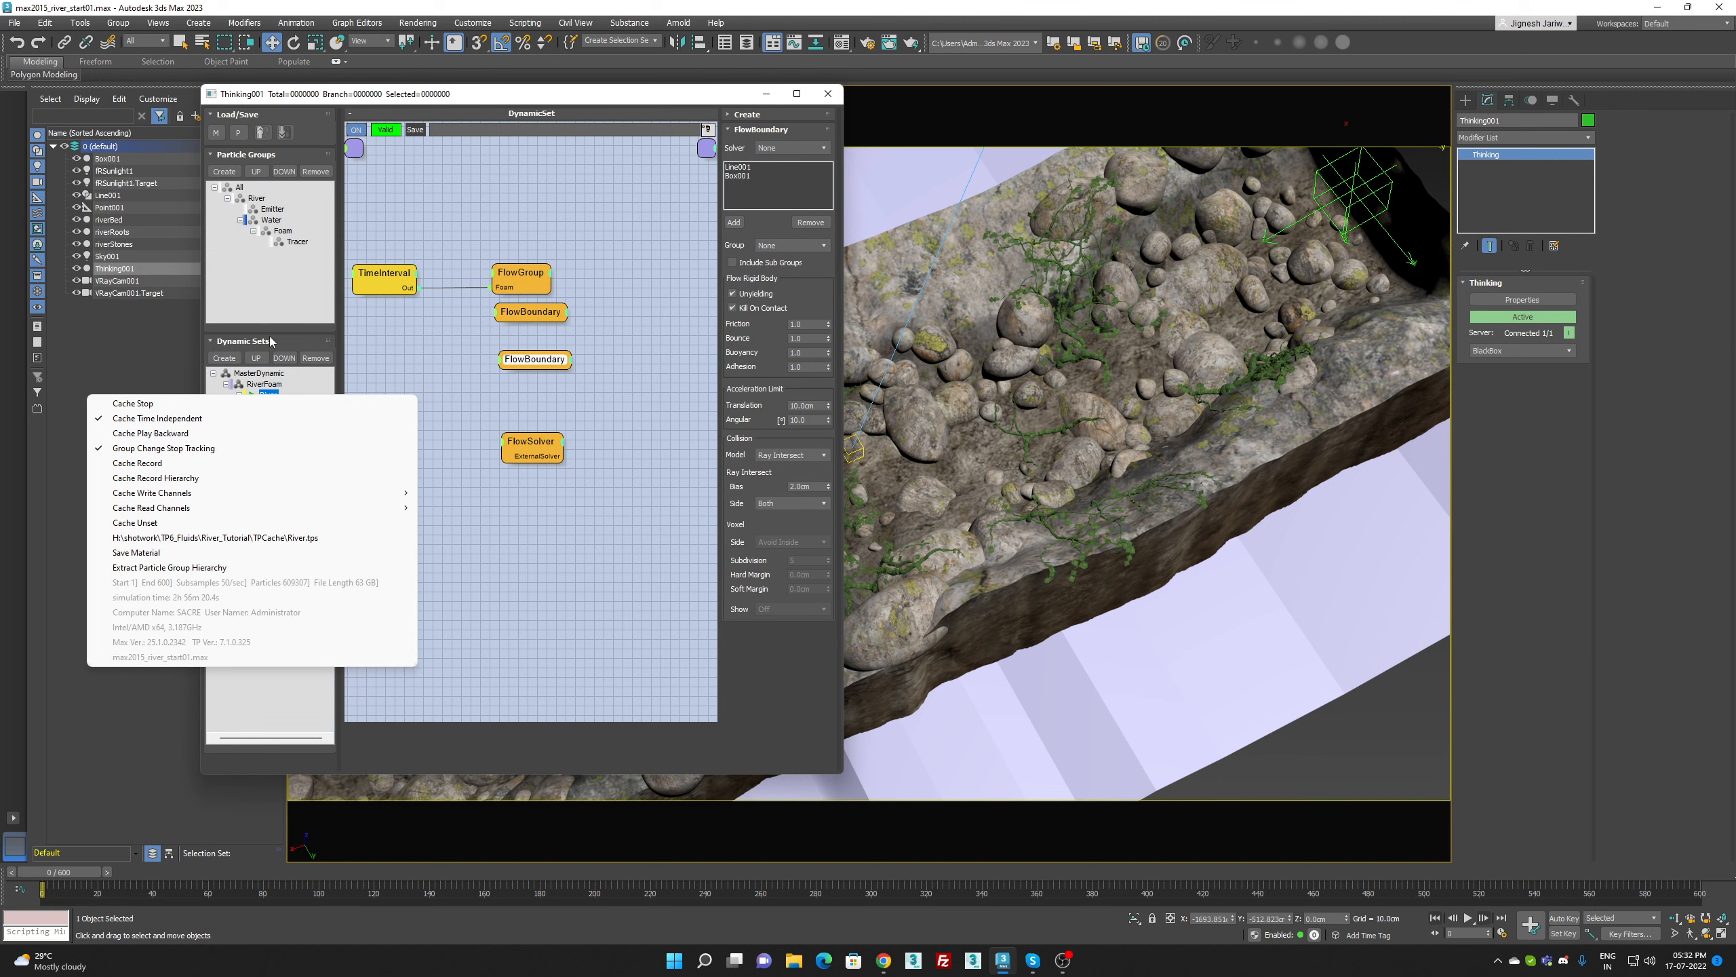
click(268, 393)
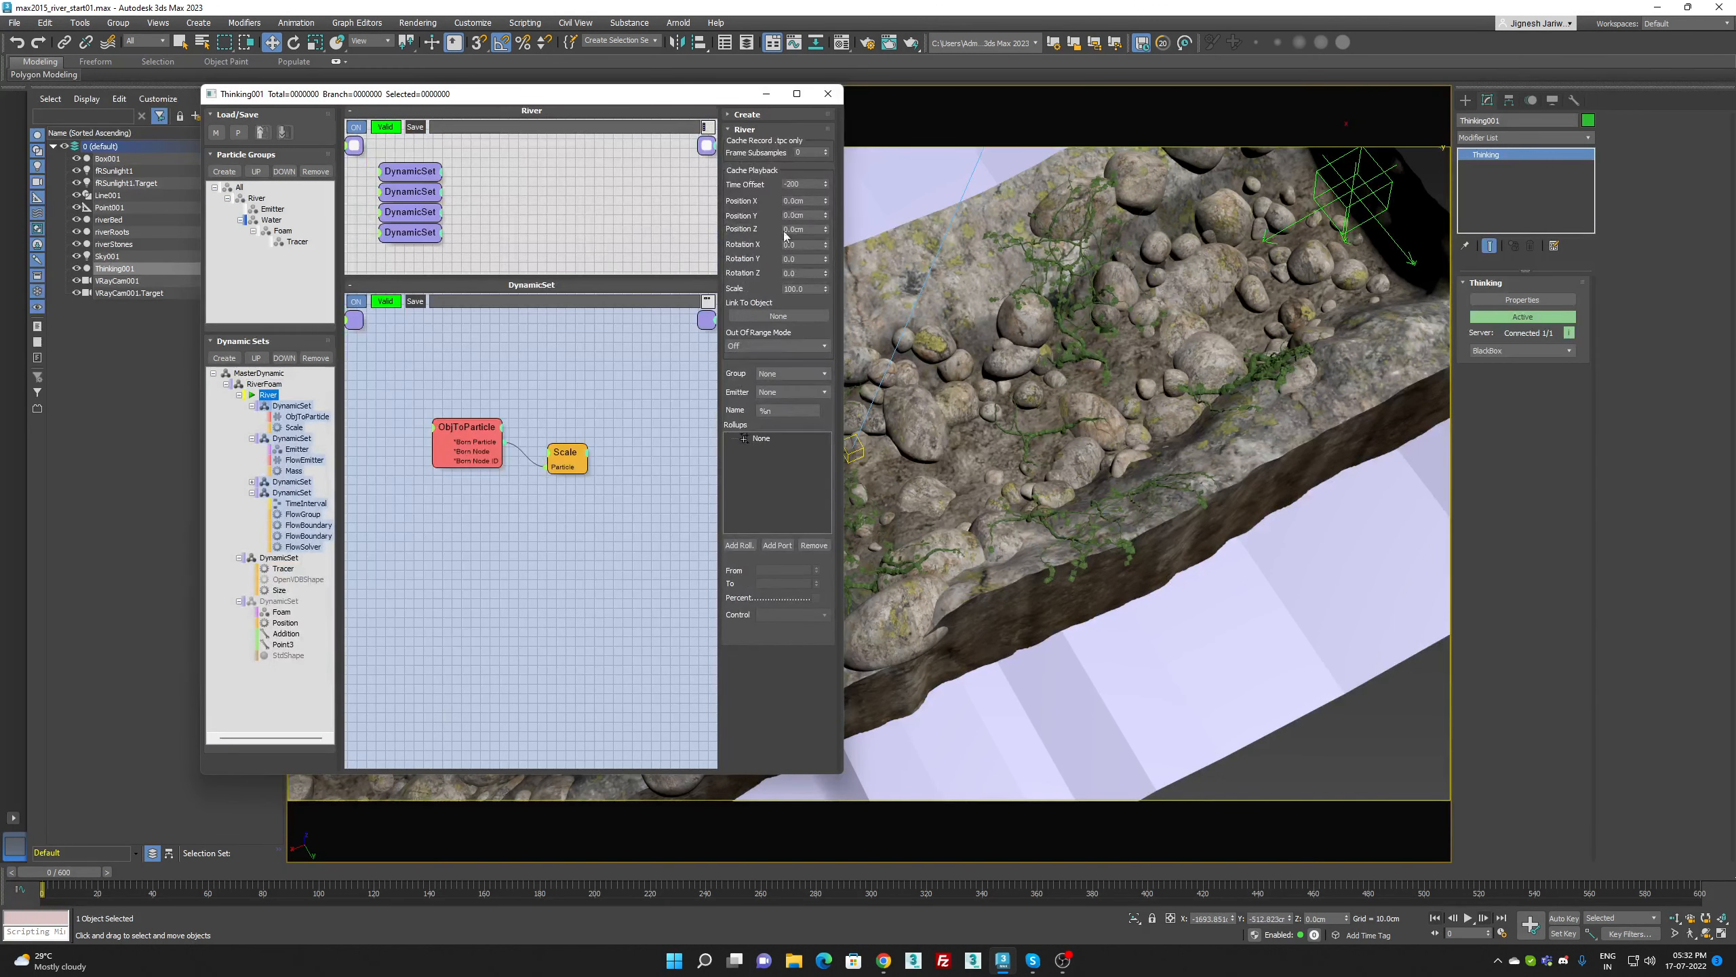
click(811, 183)
Step the offset River cache playback forward to frame 10 to watch the flow, and return to the first frame
click(1484, 918)
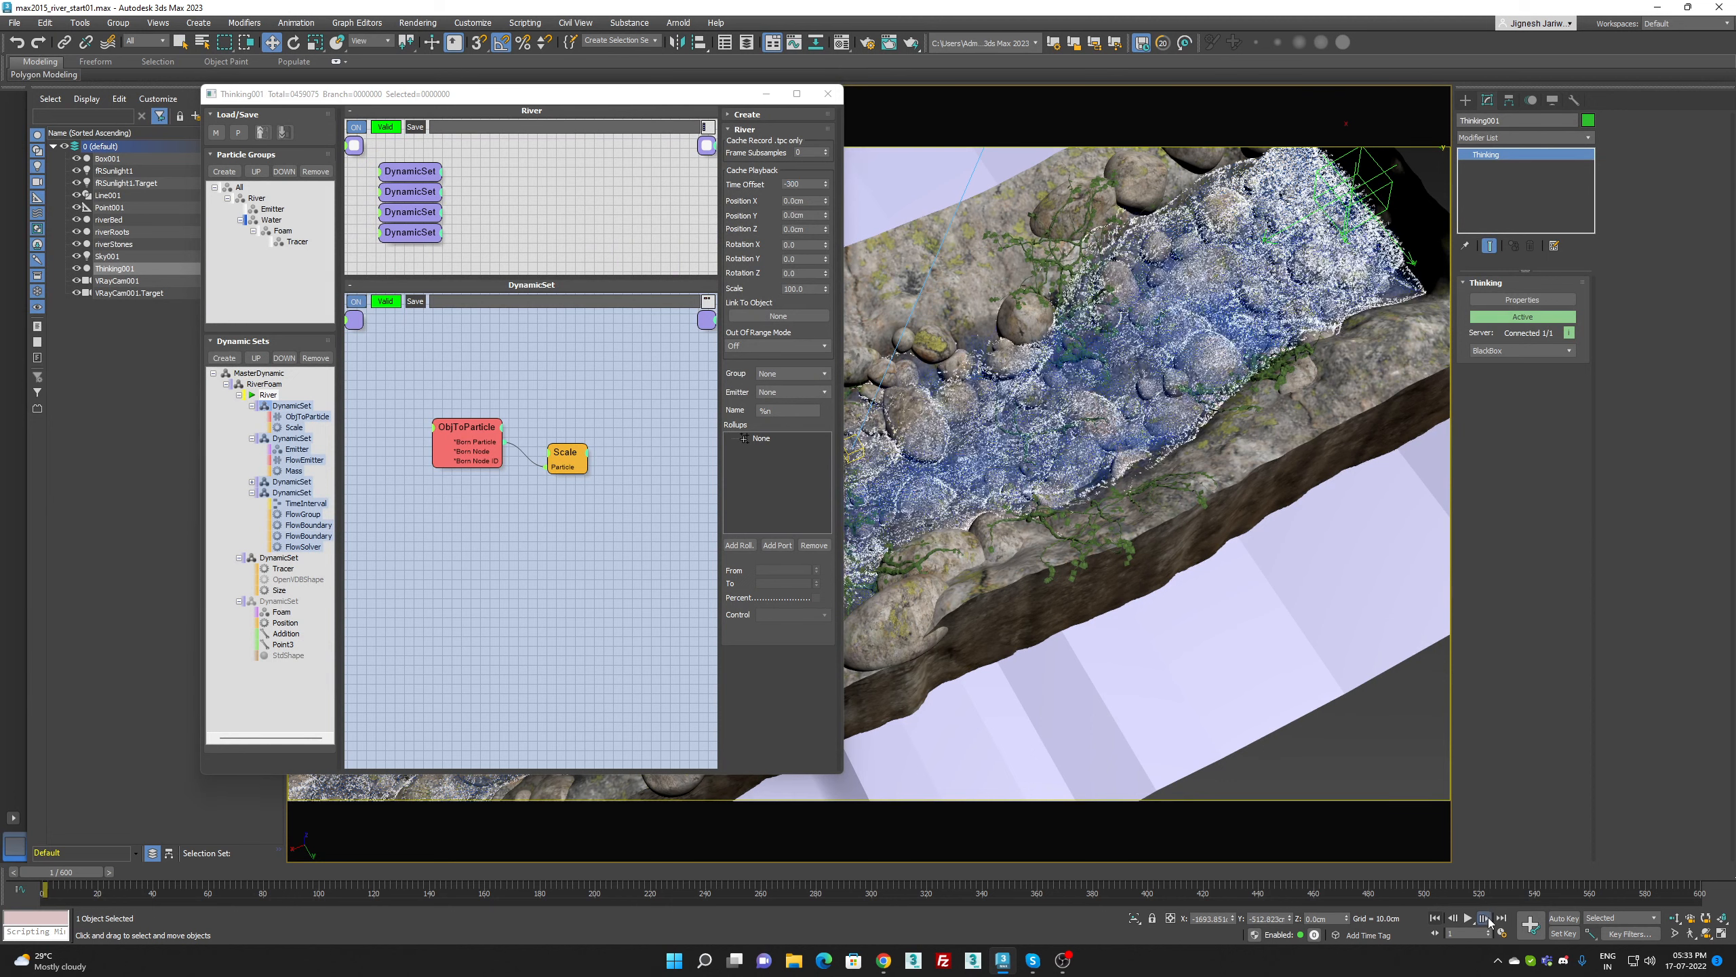
click(1483, 918)
click(1485, 919)
click(1485, 919)
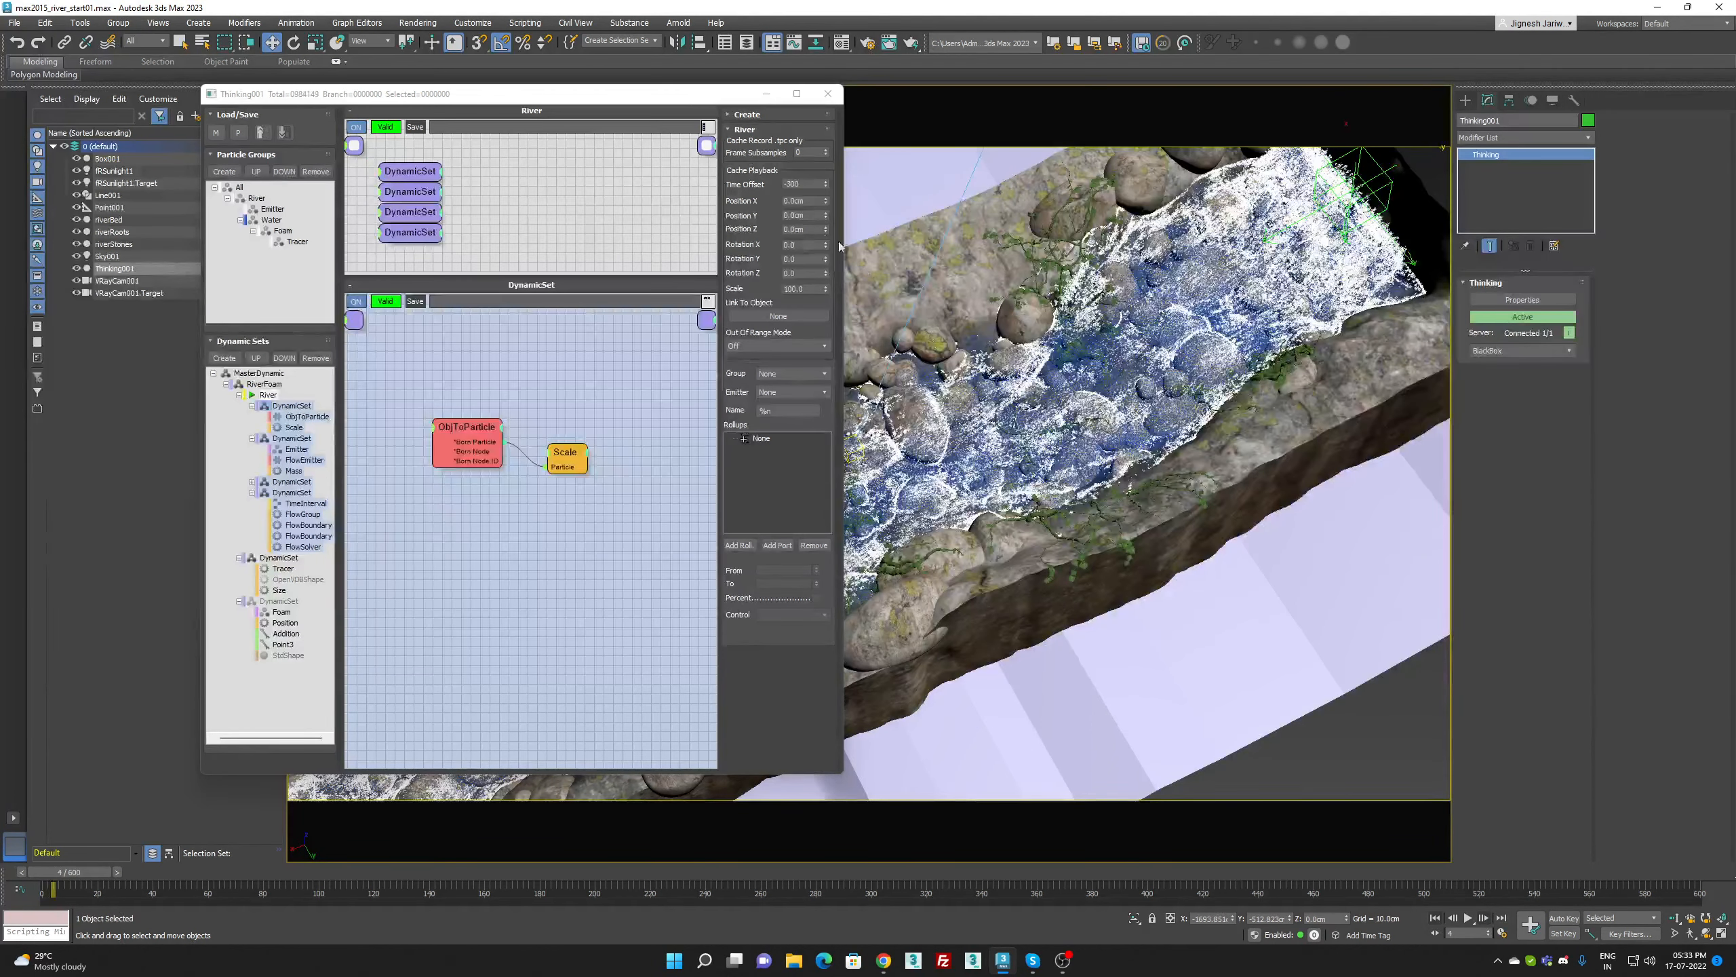
drag(668, 94, 392, 54)
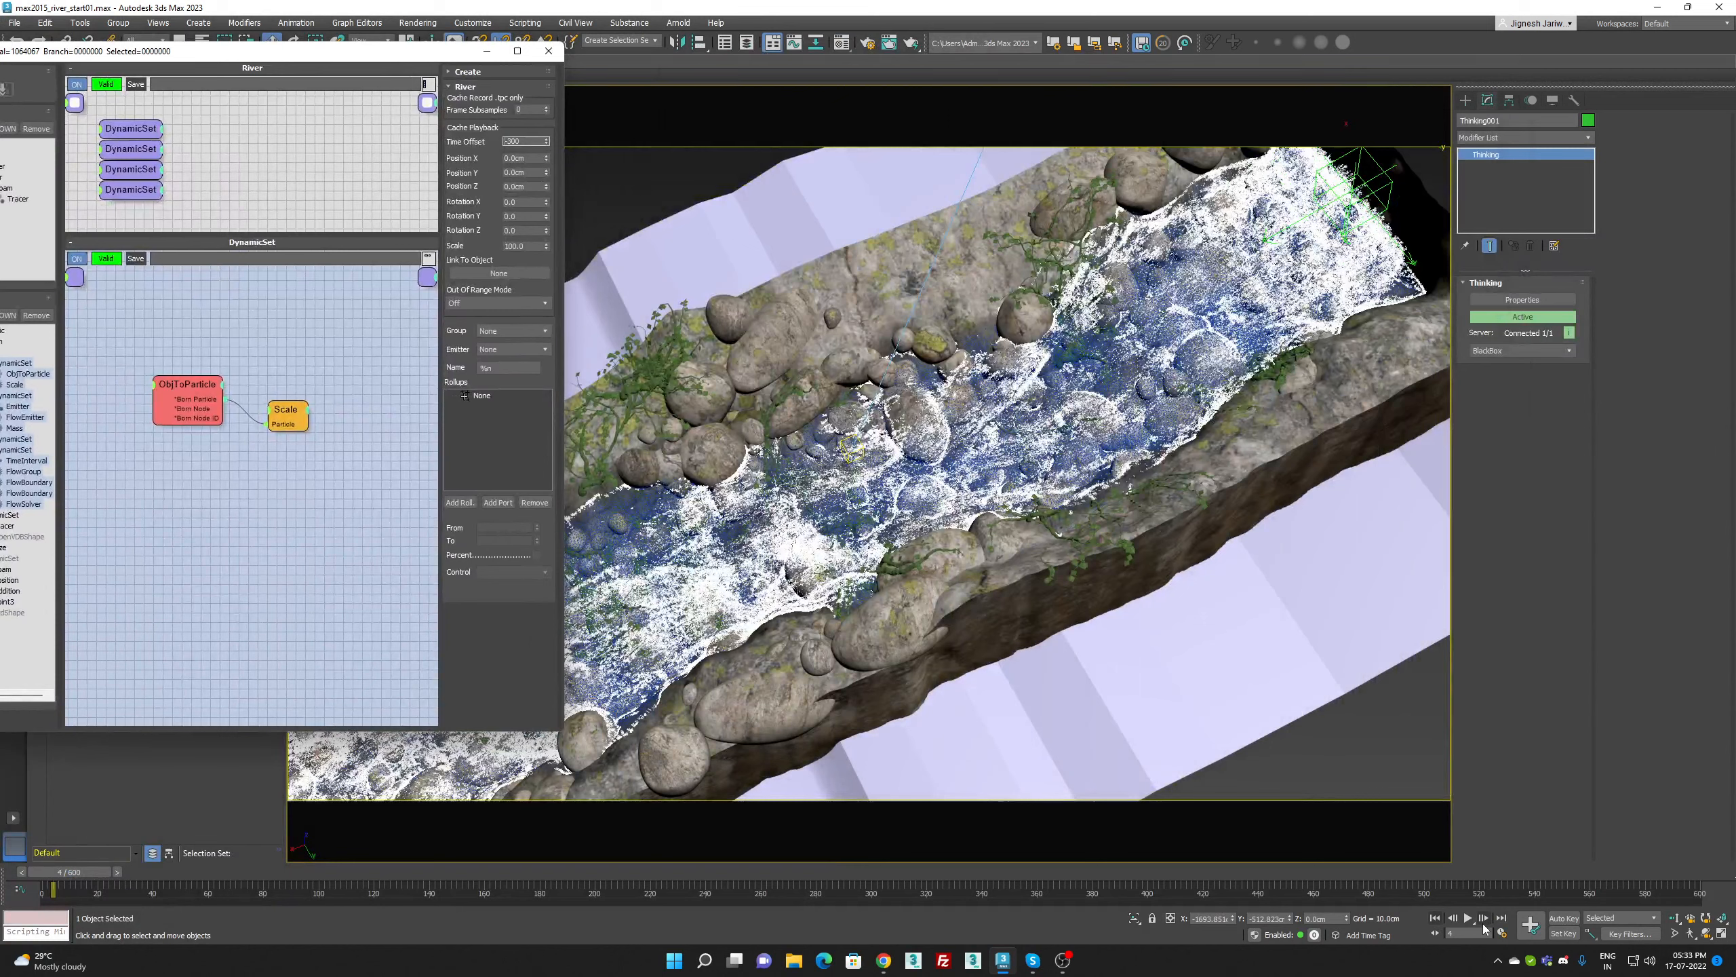
click(1484, 923)
click(1484, 923)
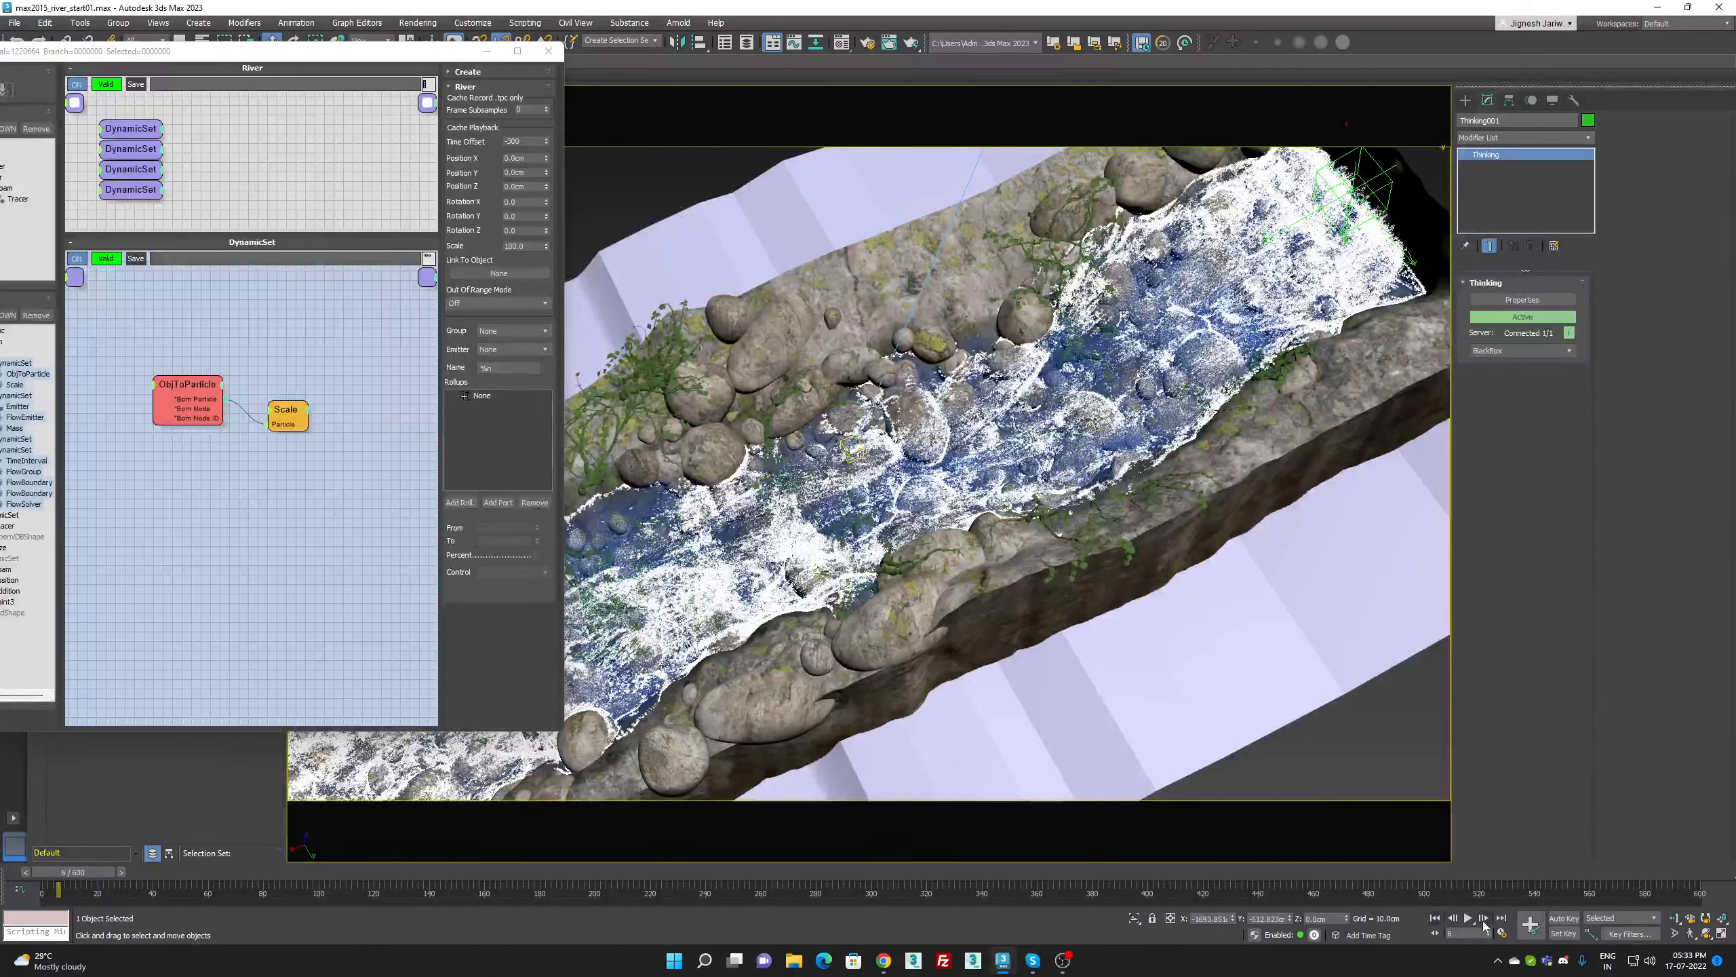
click(1484, 924)
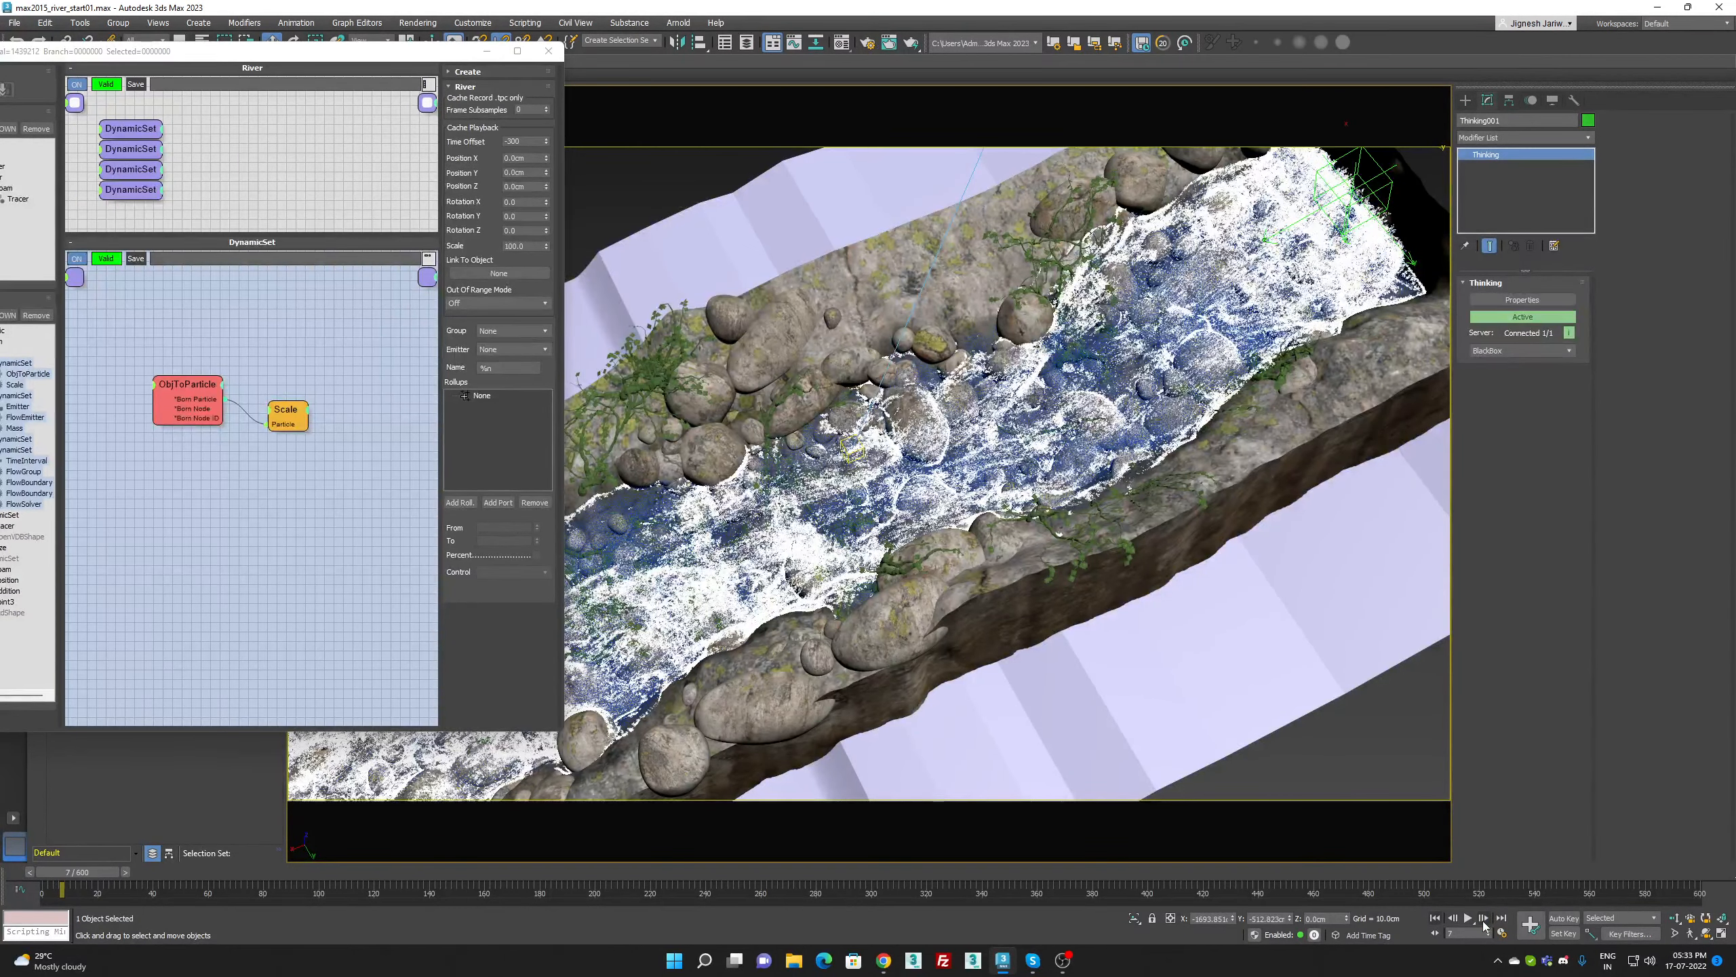
click(1483, 924)
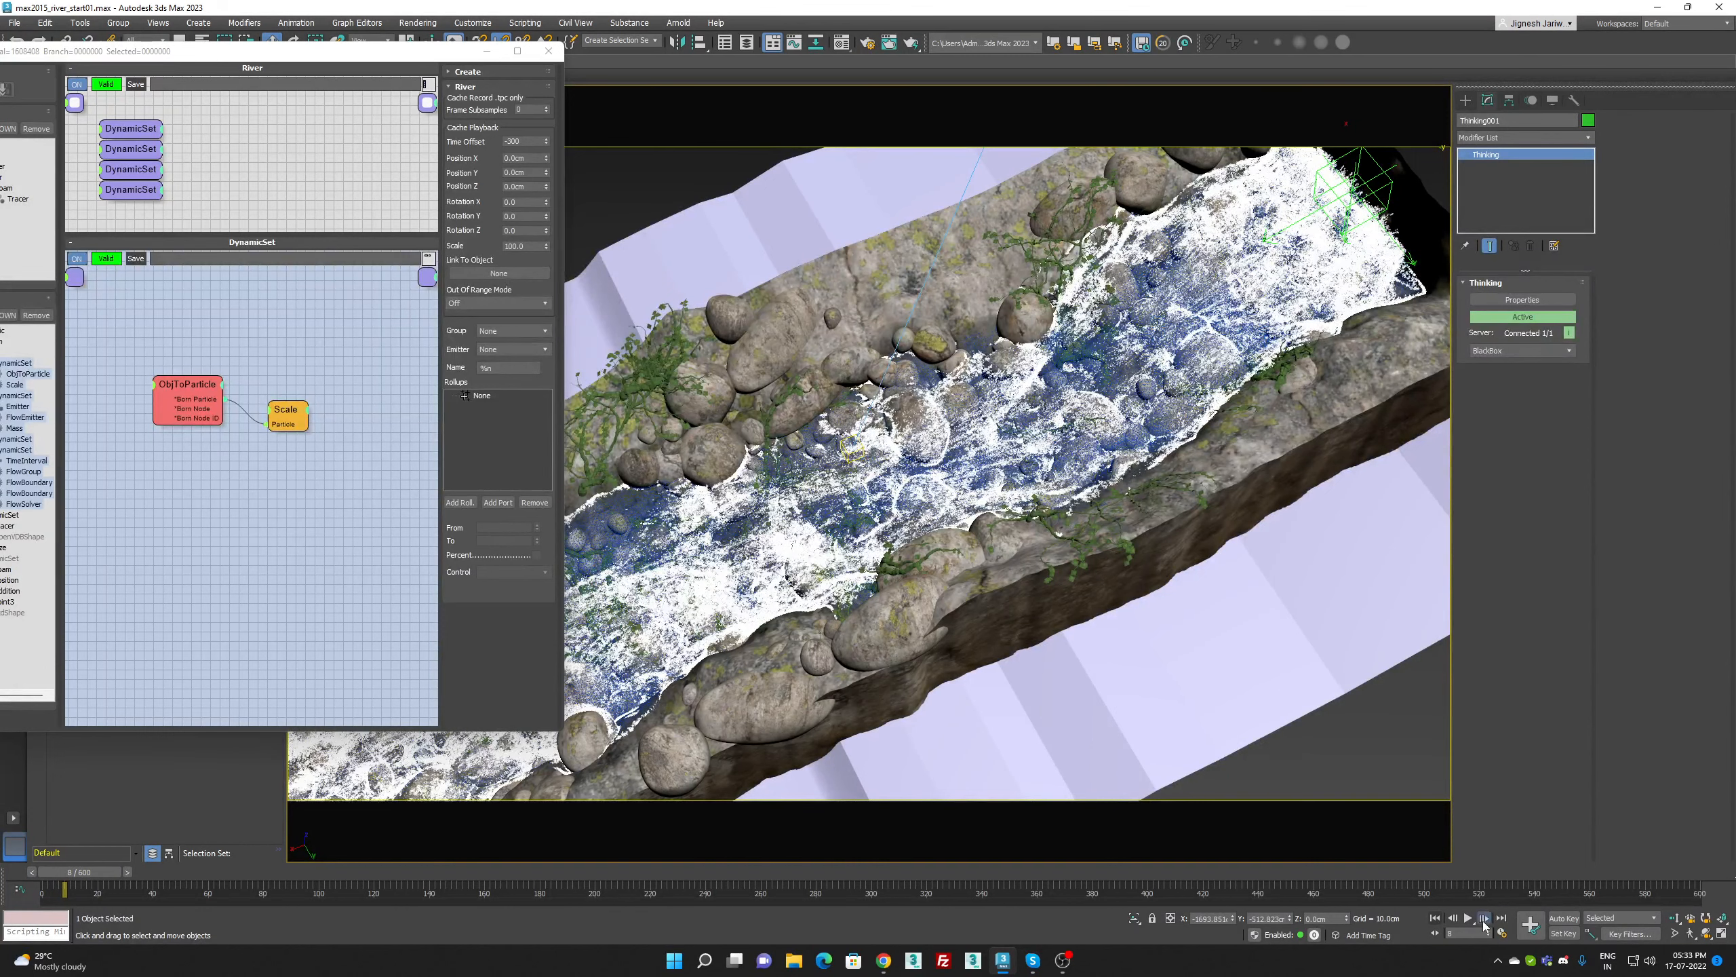
click(1483, 923)
click(1483, 923)
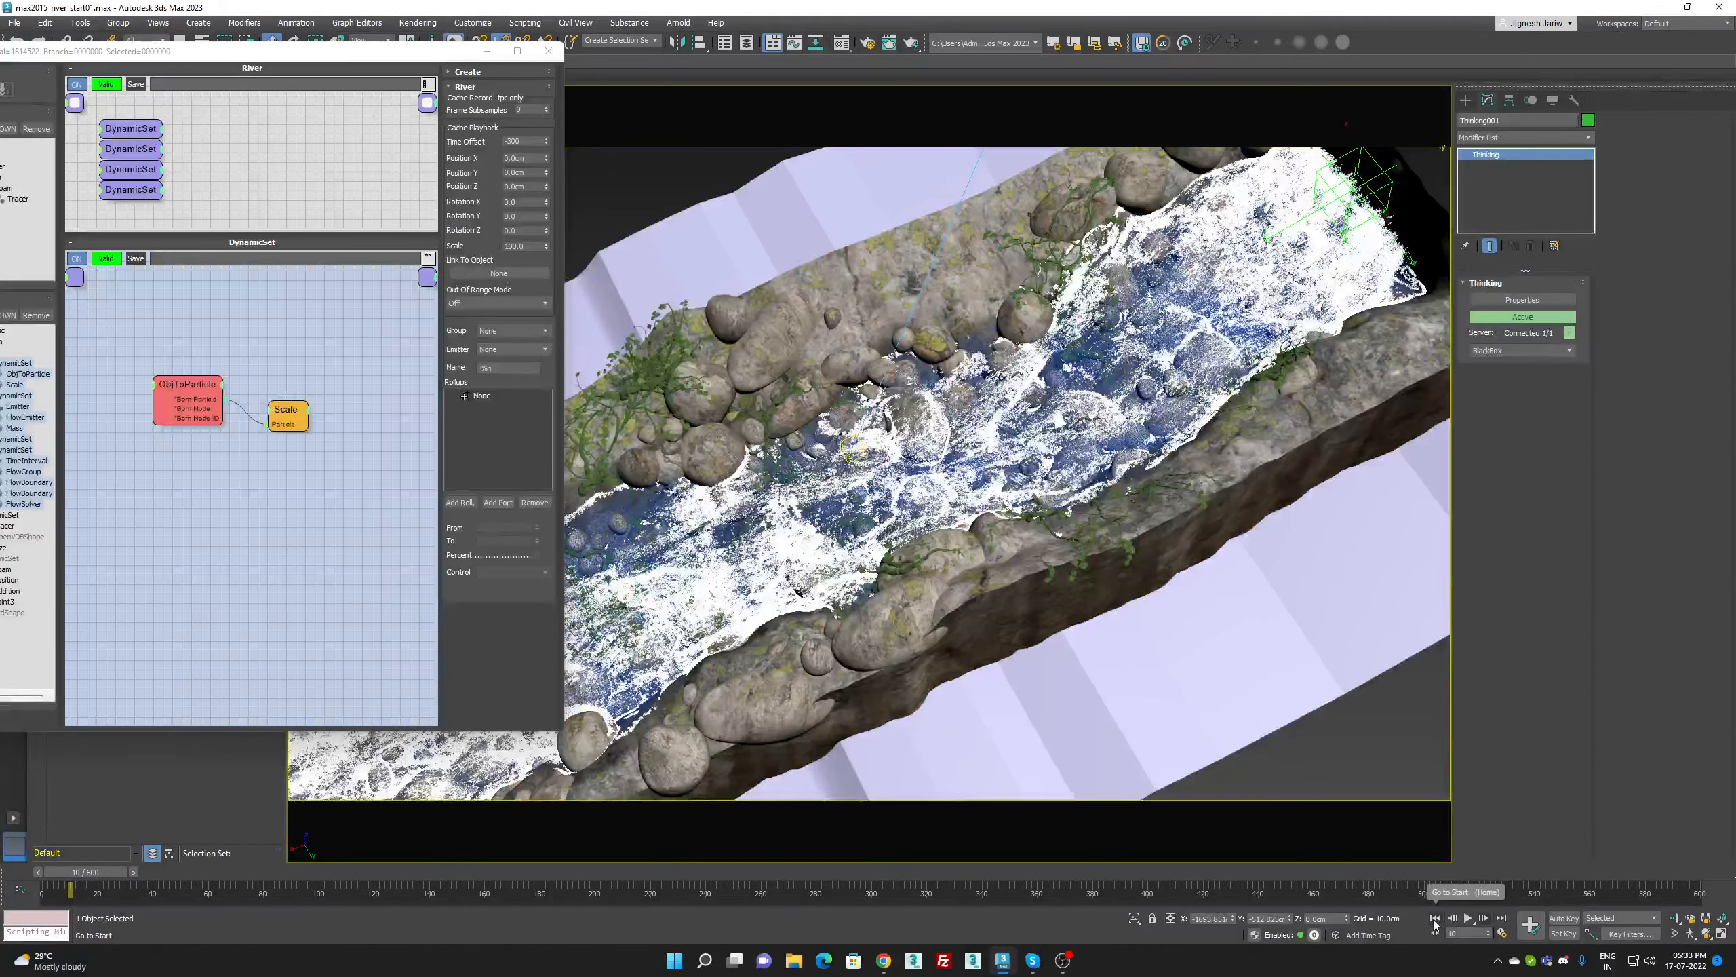
click(1435, 917)
Unset the cache on the River dynamic set
drag(273, 51, 875, 91)
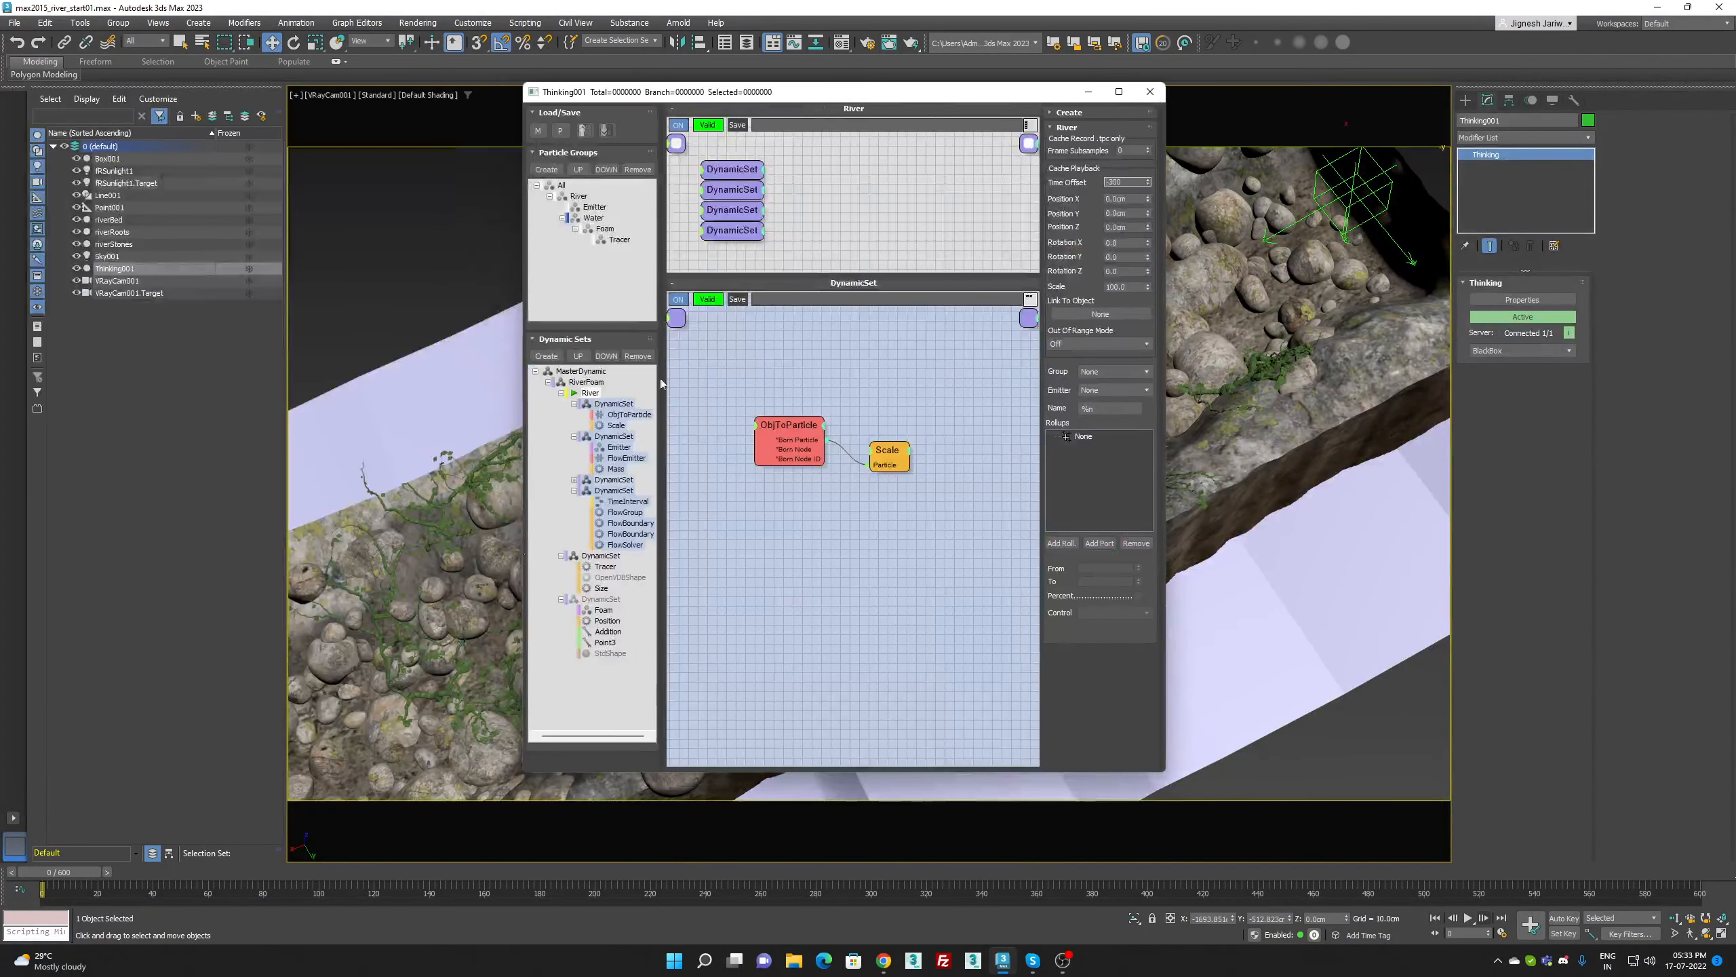
click(594, 558)
right_click(578, 396)
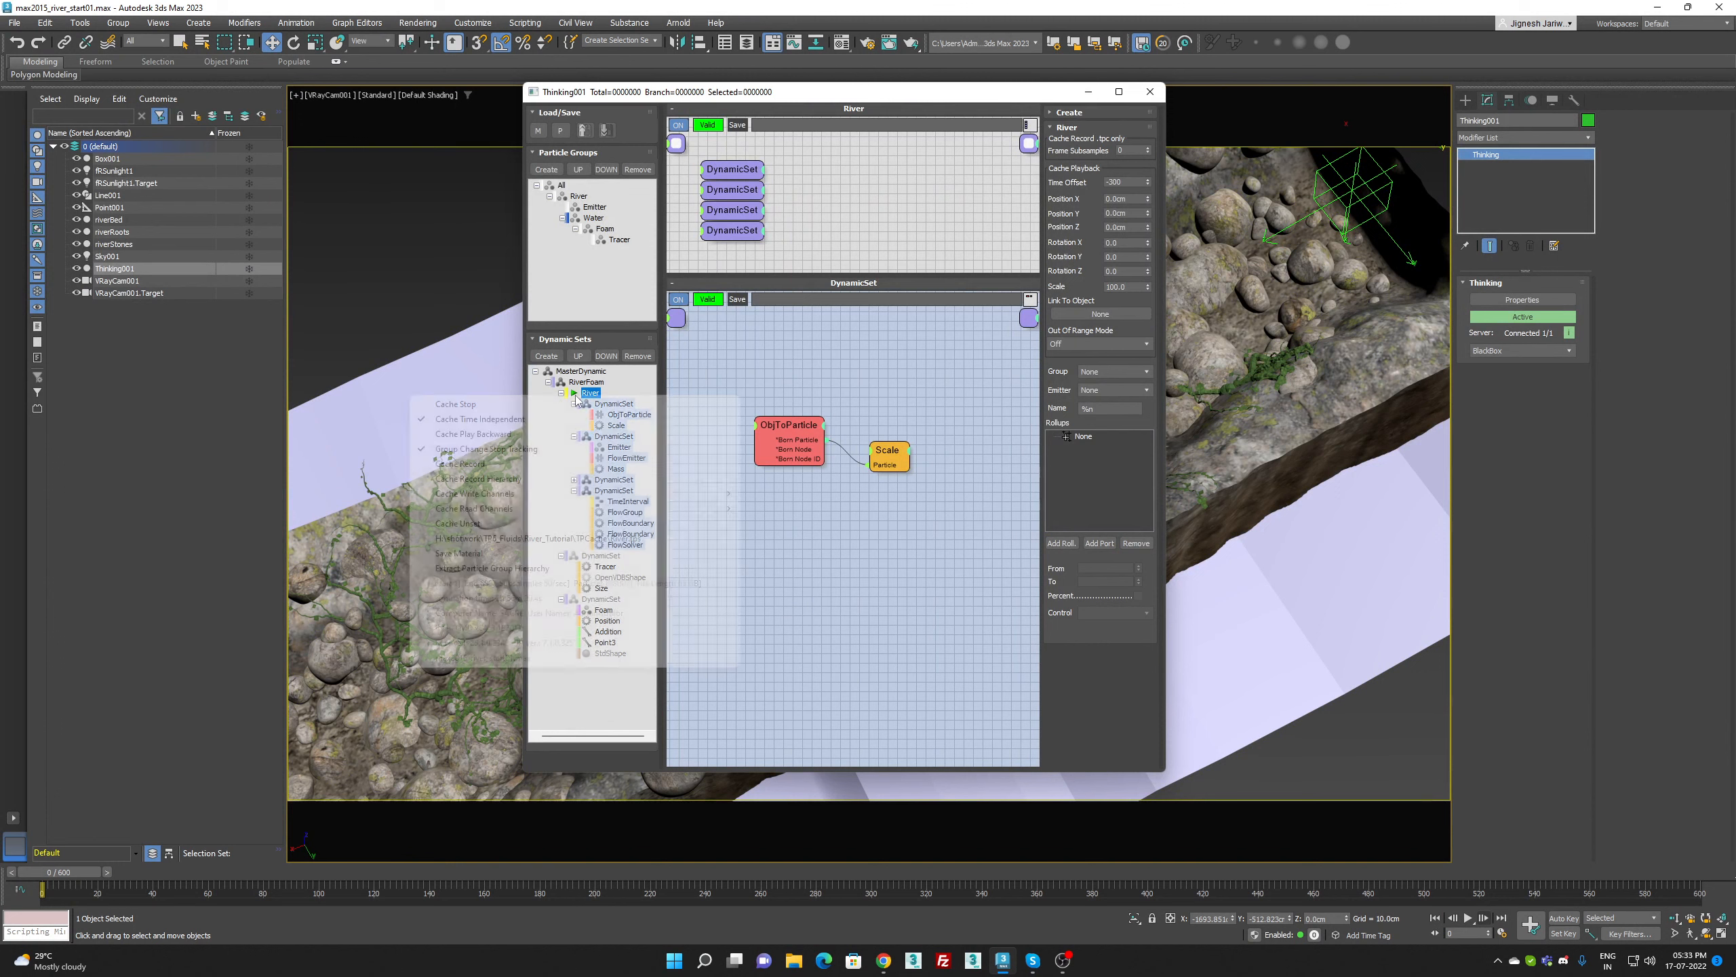
click(581, 523)
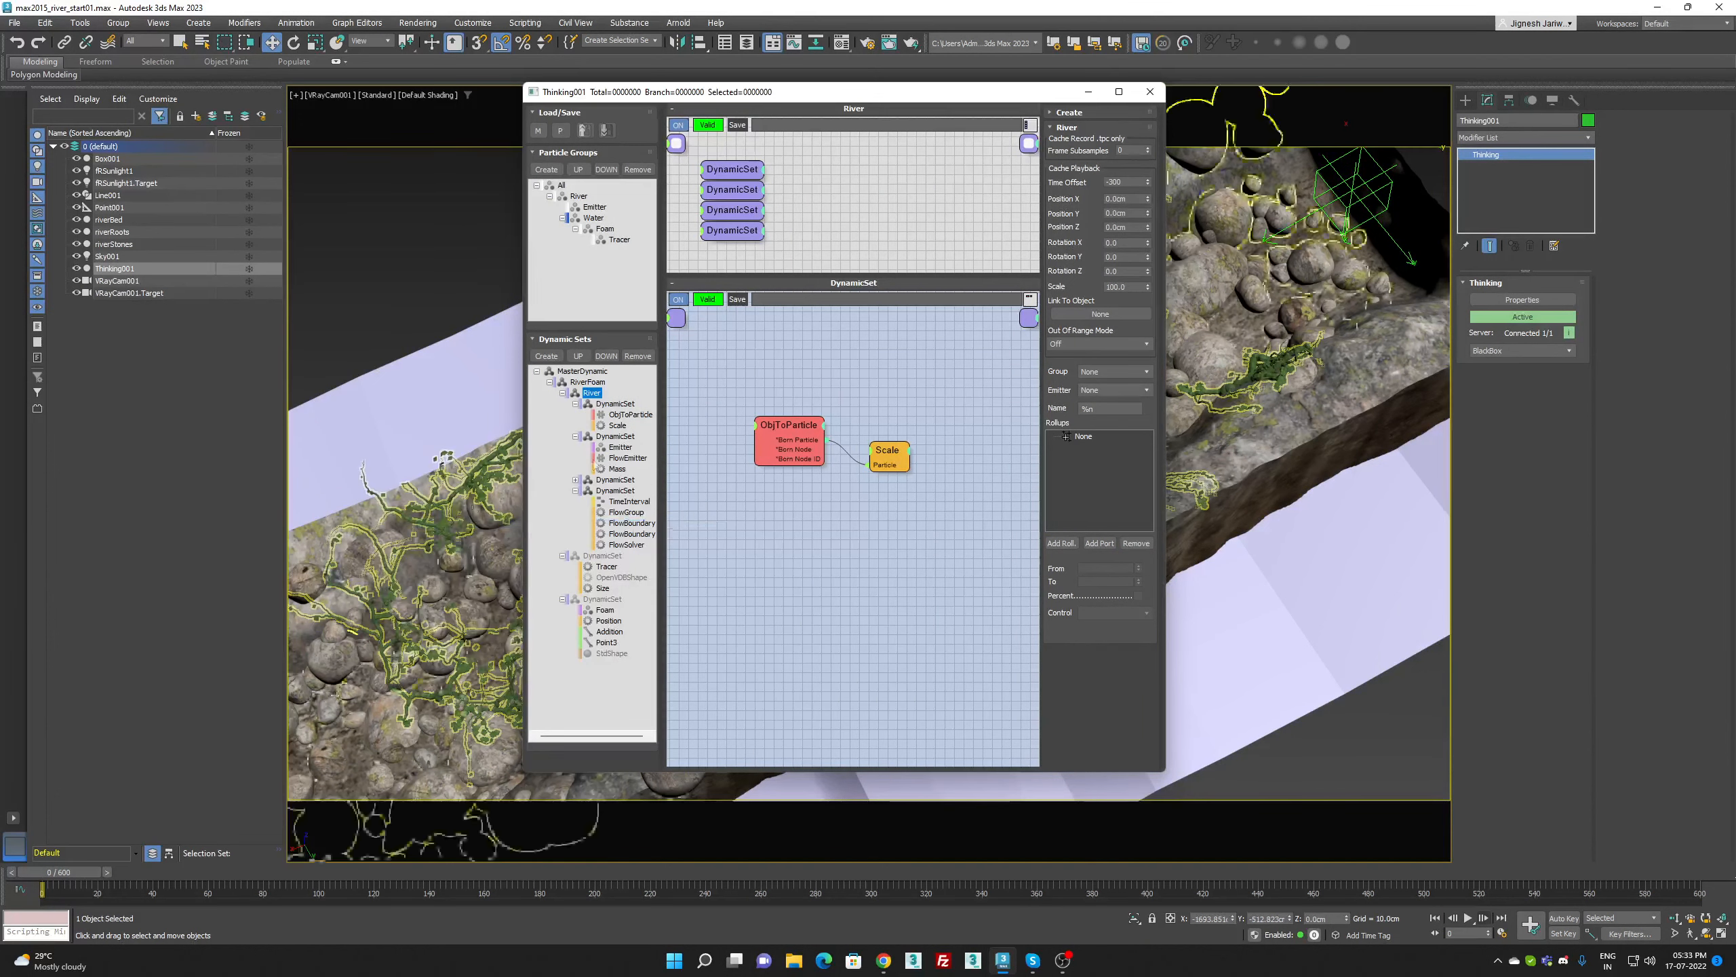
Inspect the ObjToParticle node in River's first DynamicSet, and select its Point001 helper in a perspective view
click(616, 404)
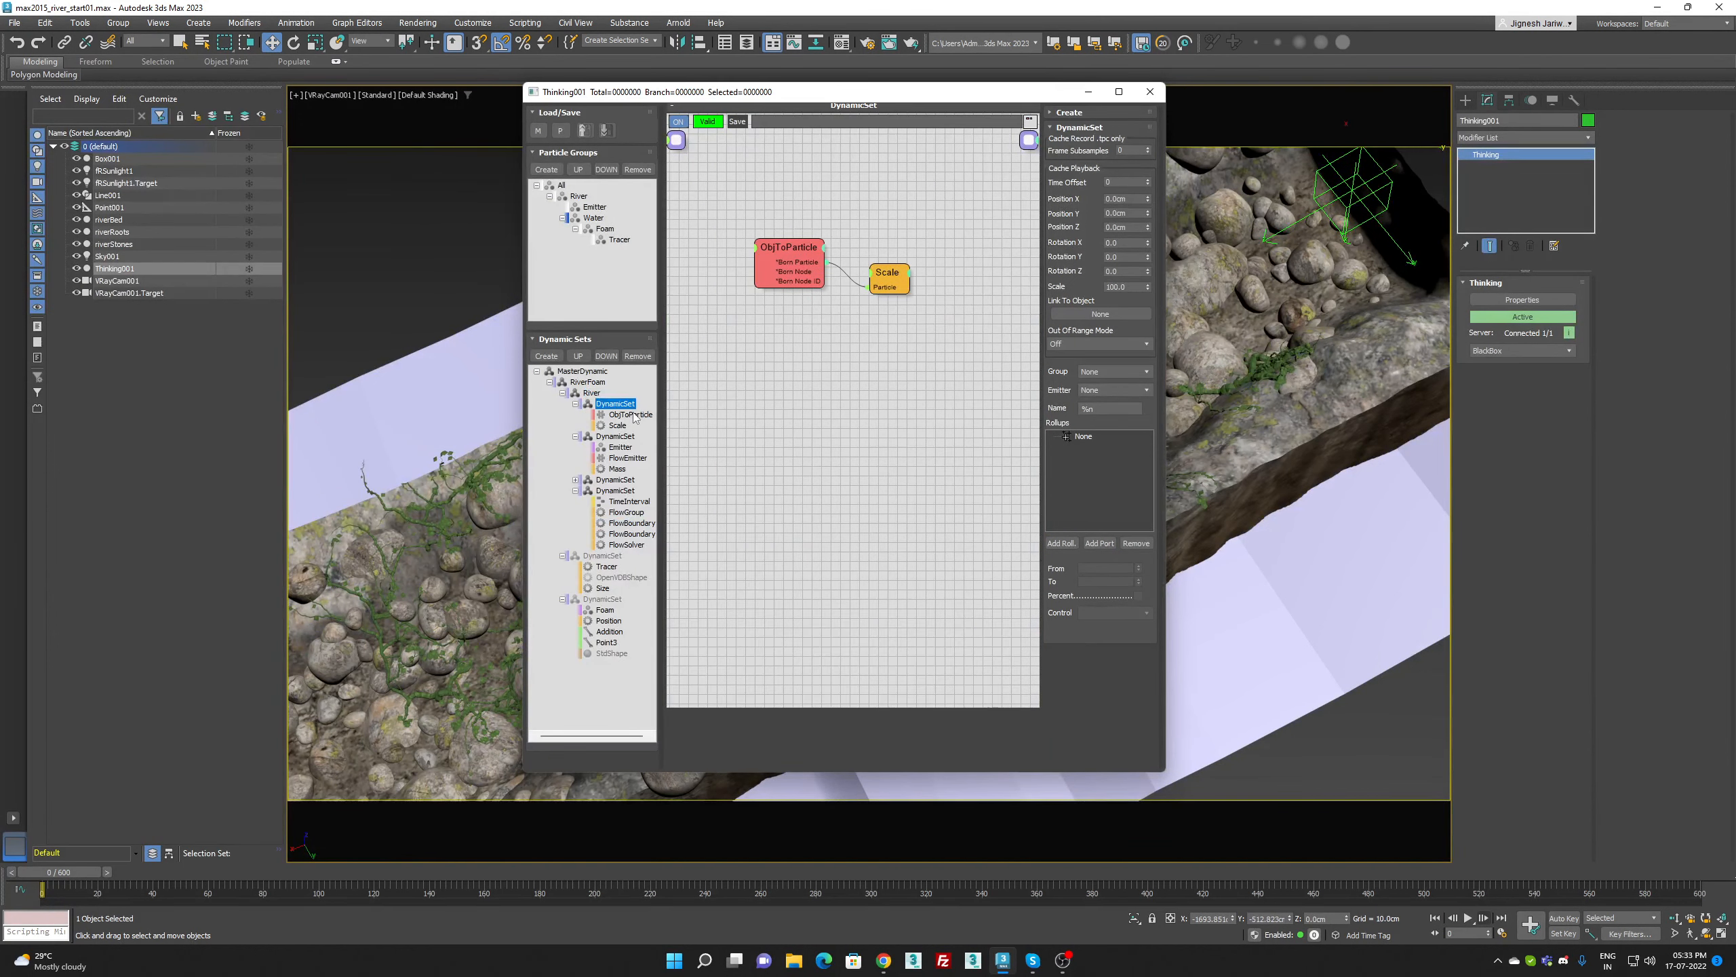
click(631, 414)
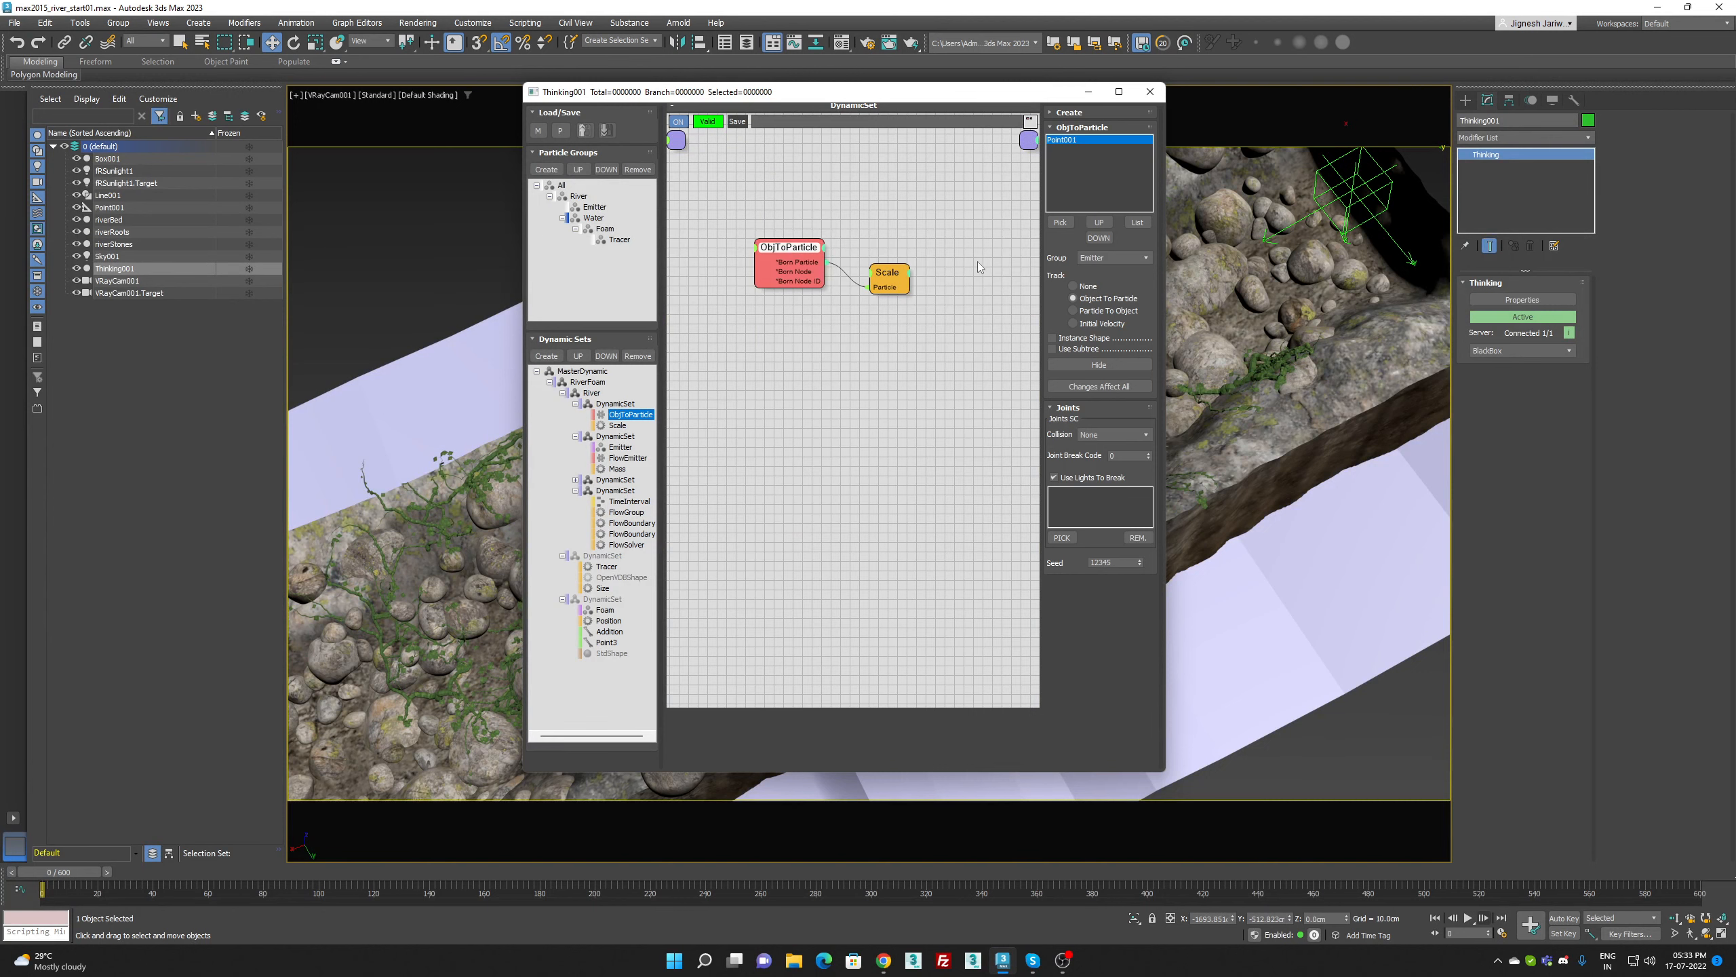
drag(971, 96, 629, 95)
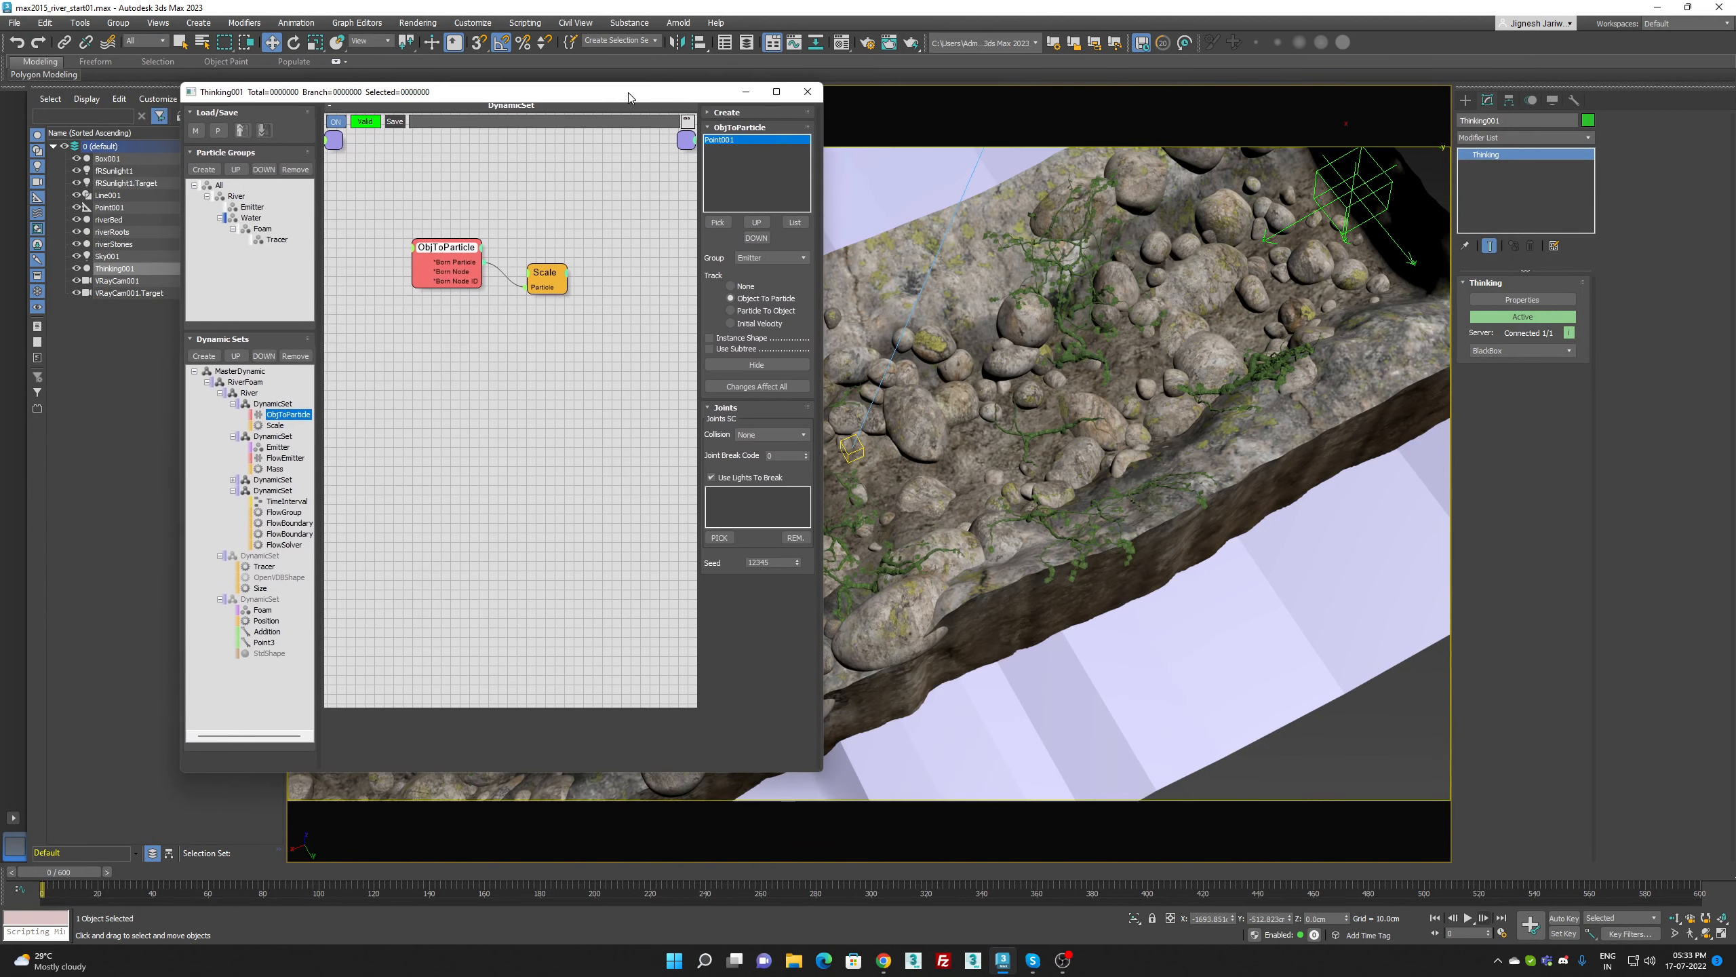
click(1327, 212)
key(p)
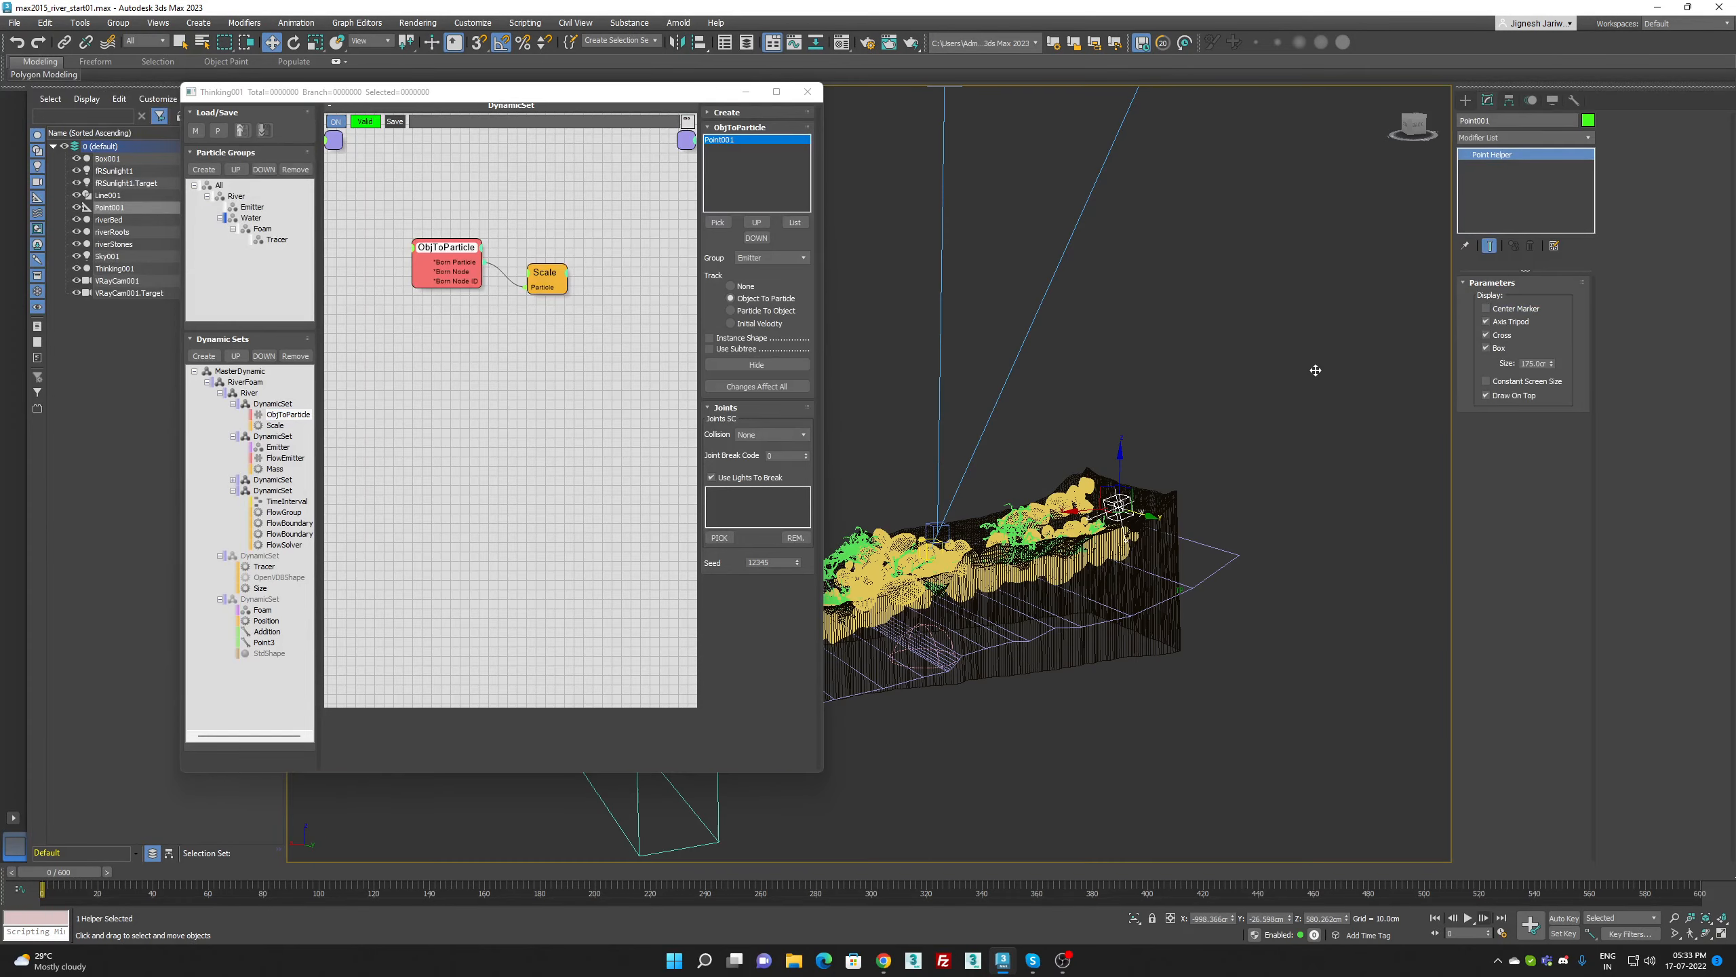
Frame the Point001 helper in shaded display and examine its placement among the river rocks
key(z)
mouse_move(1314, 369)
alt+middle_down()
mouse_move(1230, 543)
mouse_move(1042, 547)
alt+middle_up()
key(F3)
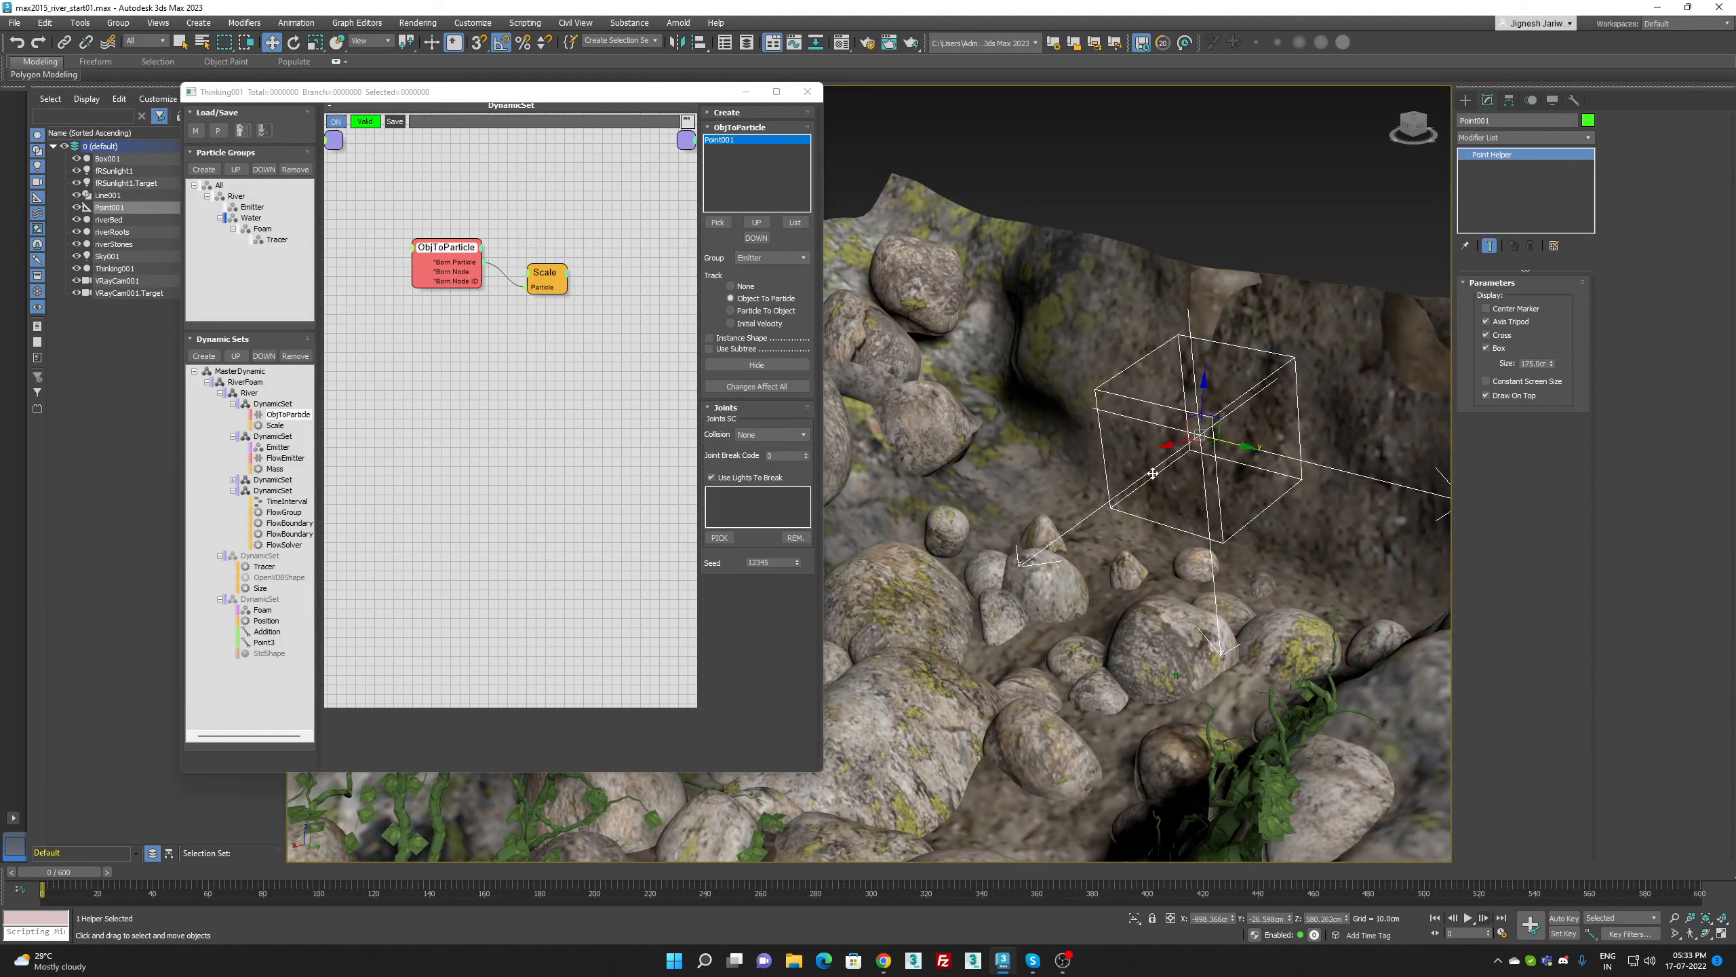
scroll(1020, 566, down, 4)
alt+middle_drag(1020, 566, 930, 595)
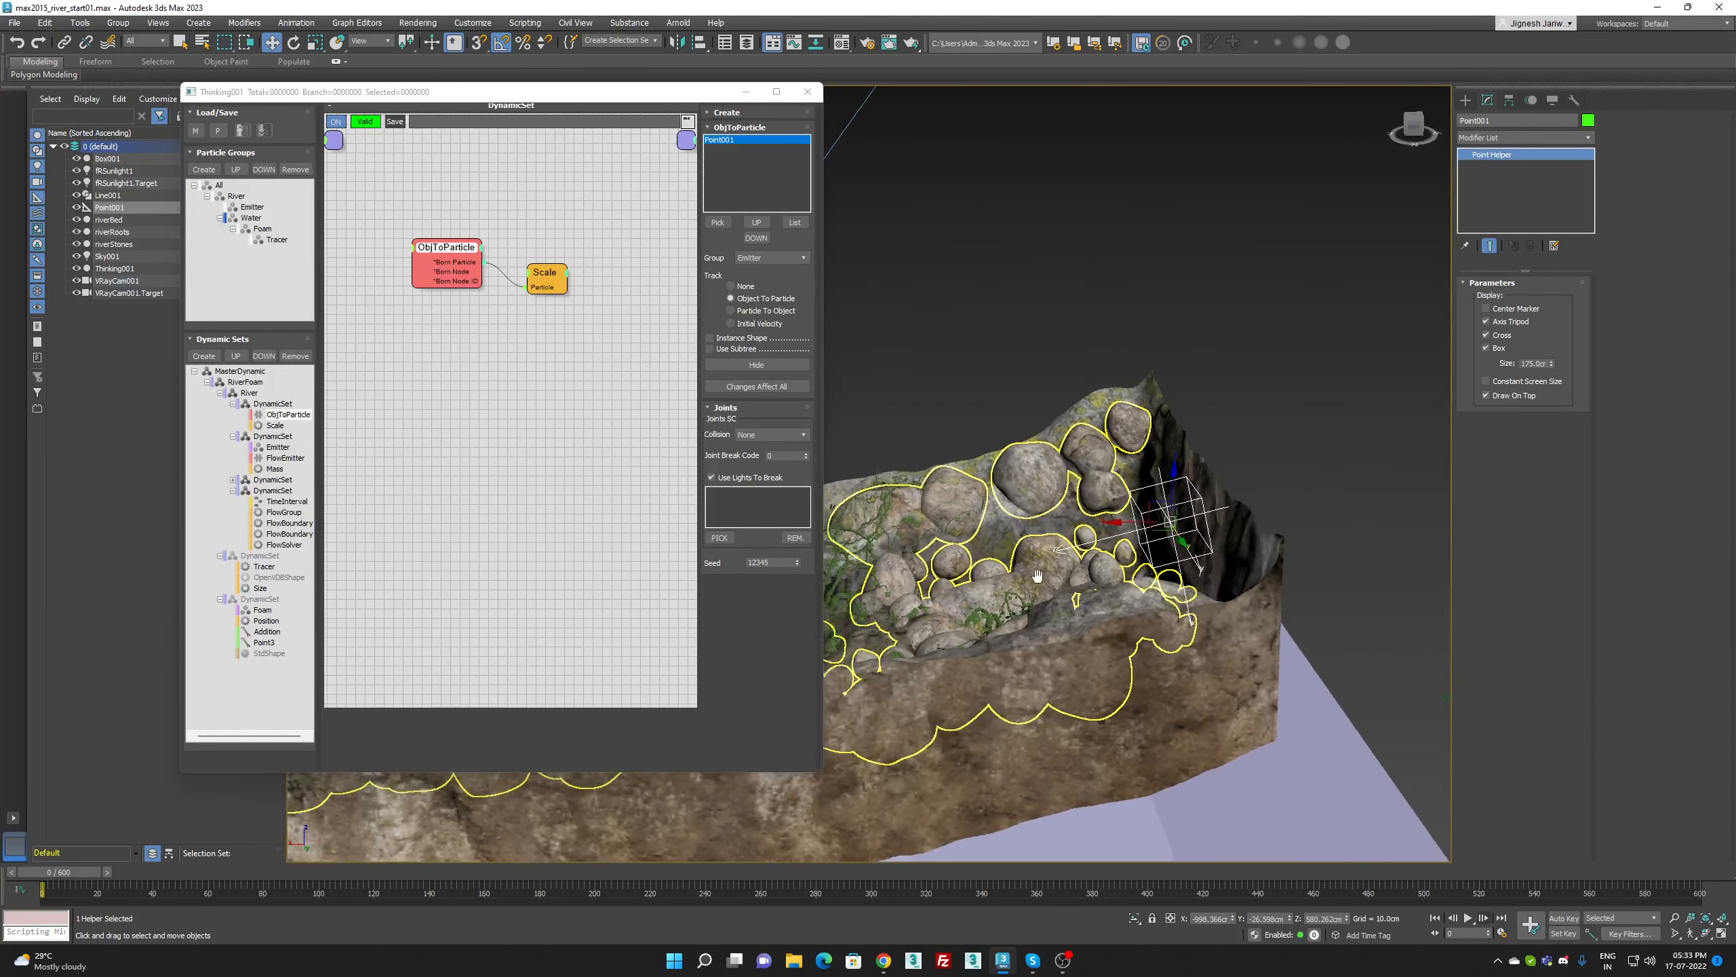
Review the ObjToParticle node's tracking options and the X and Y scale settings of the connected Scale node
click(545, 277)
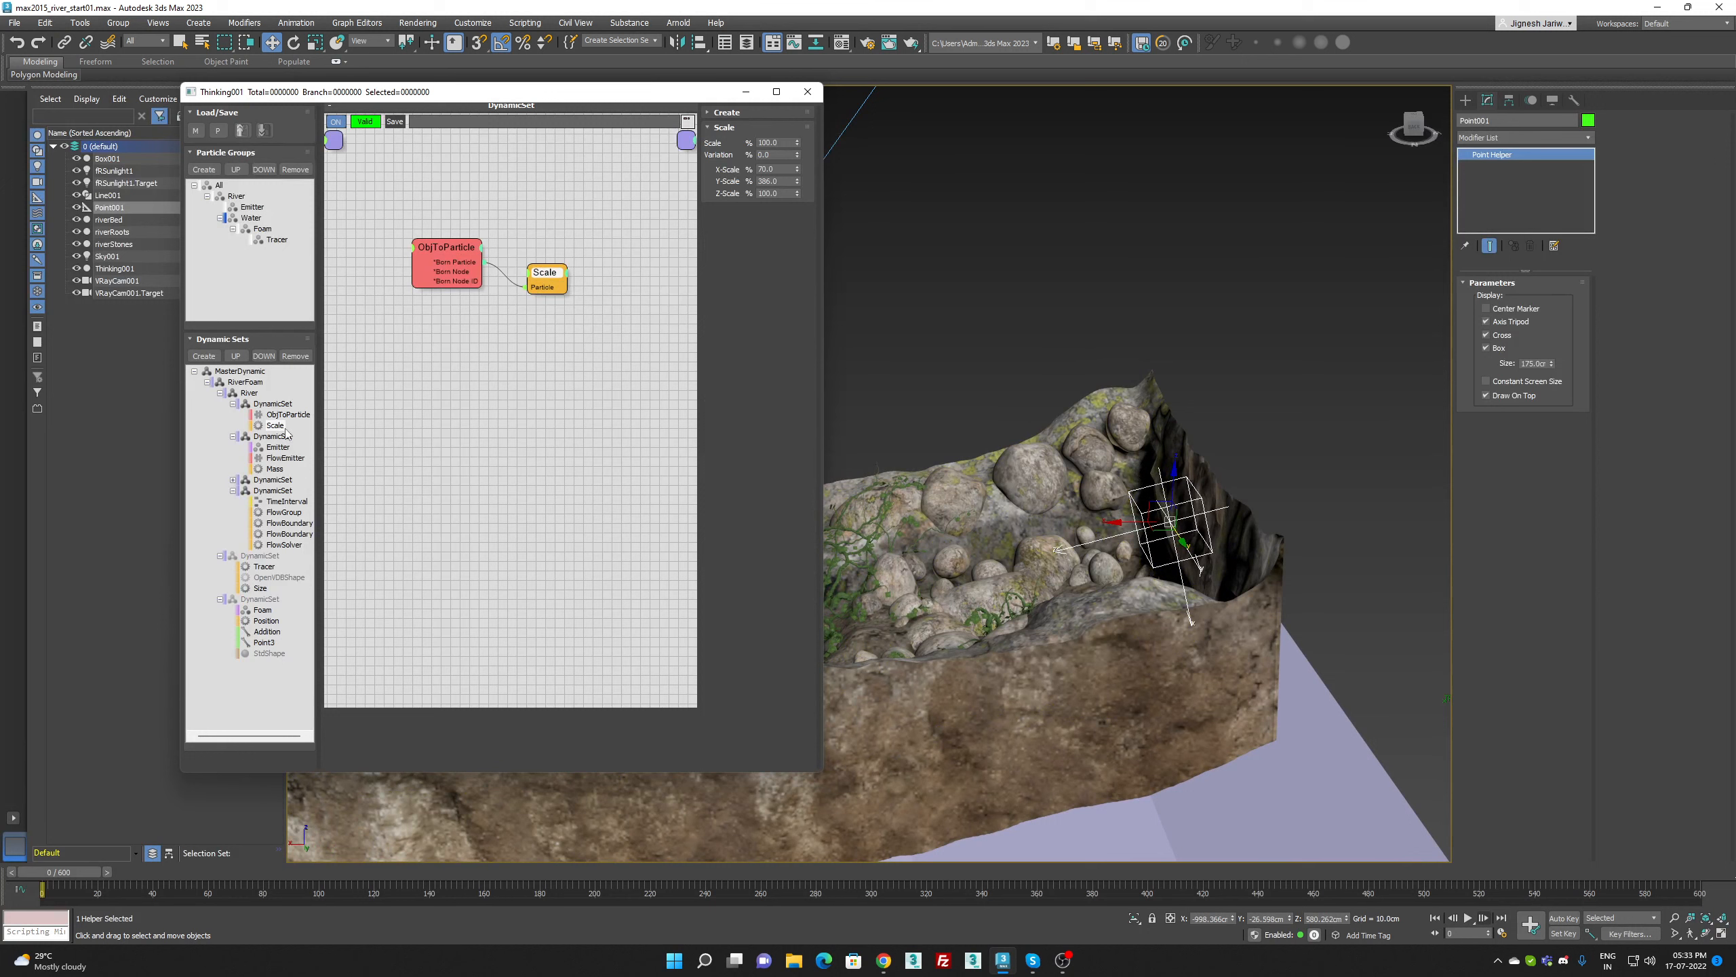
click(456, 265)
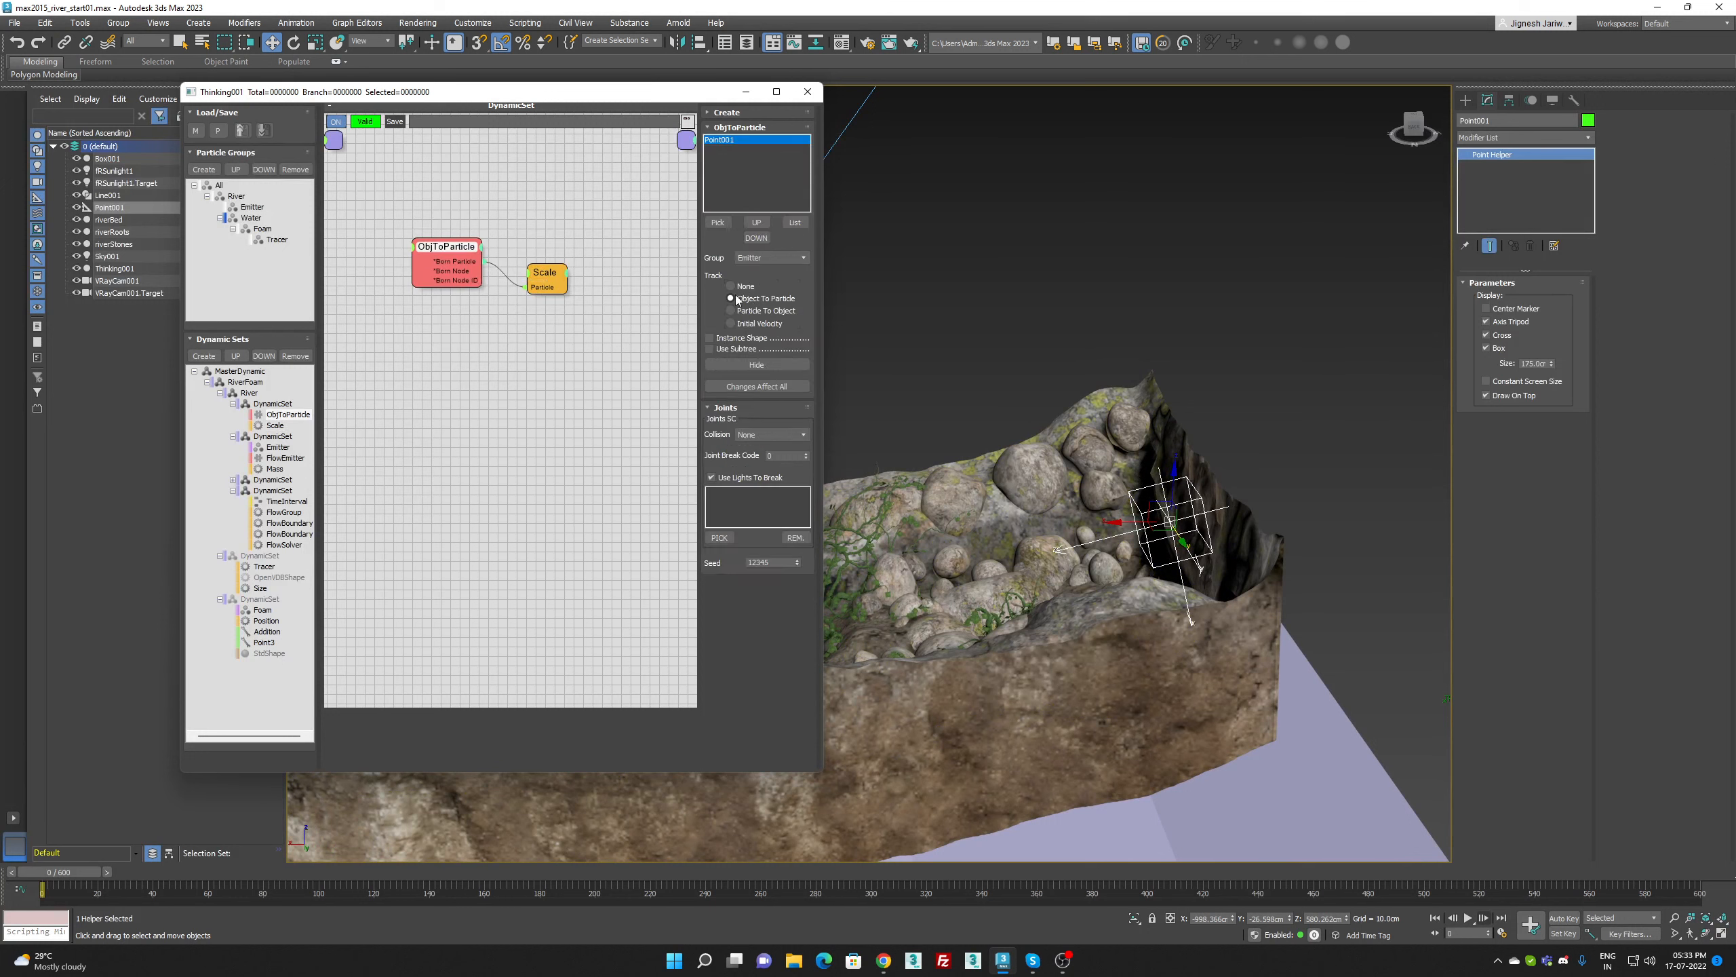
click(545, 275)
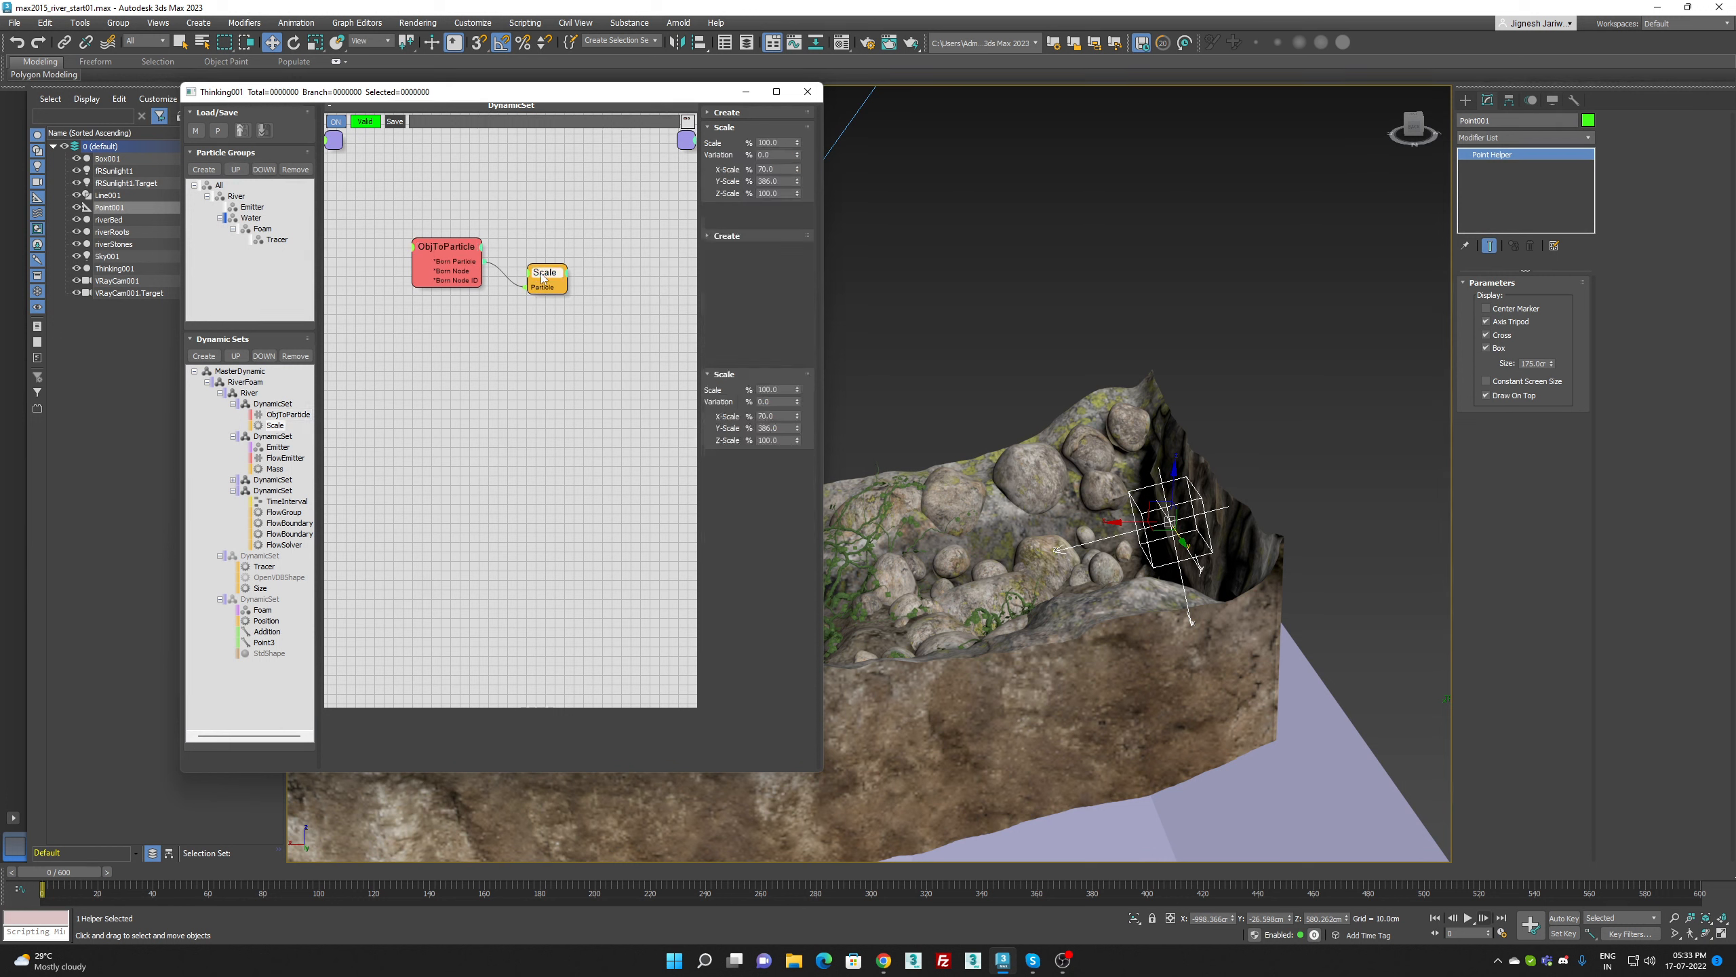
double_click(783, 171)
double_click(783, 181)
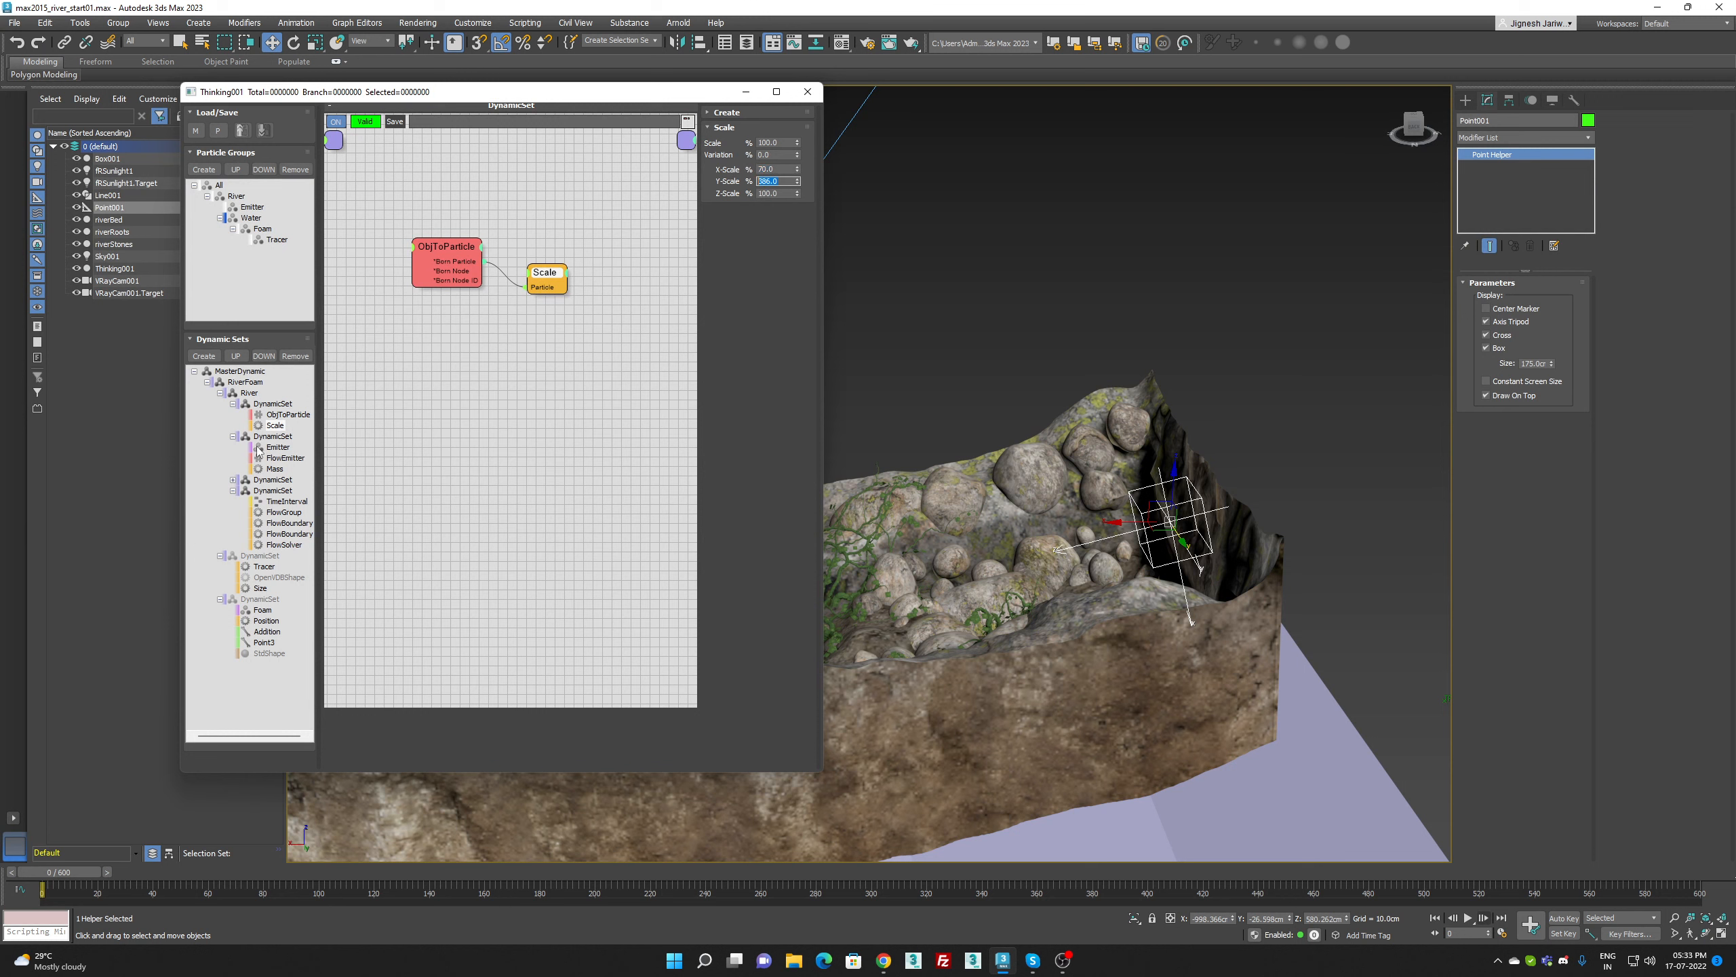
Inspect the Emitter and FlowEmitter nodes in River's second DynamicSet
click(279, 447)
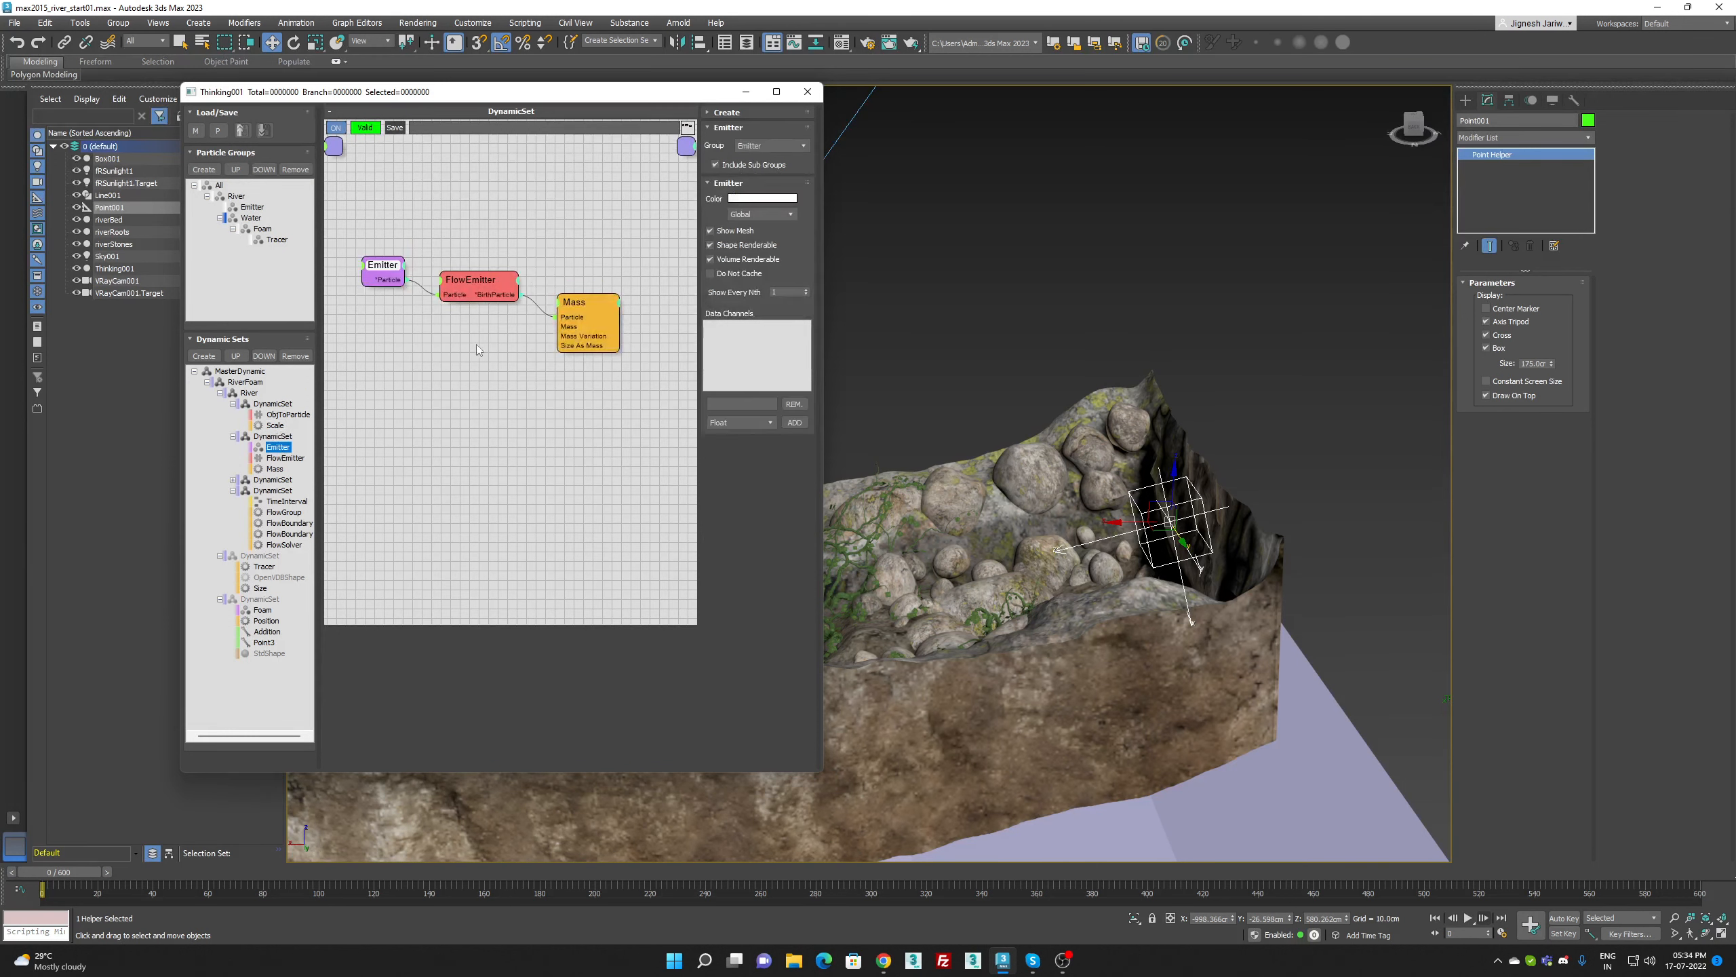
alt+middle_drag(1142, 588, 1217, 598)
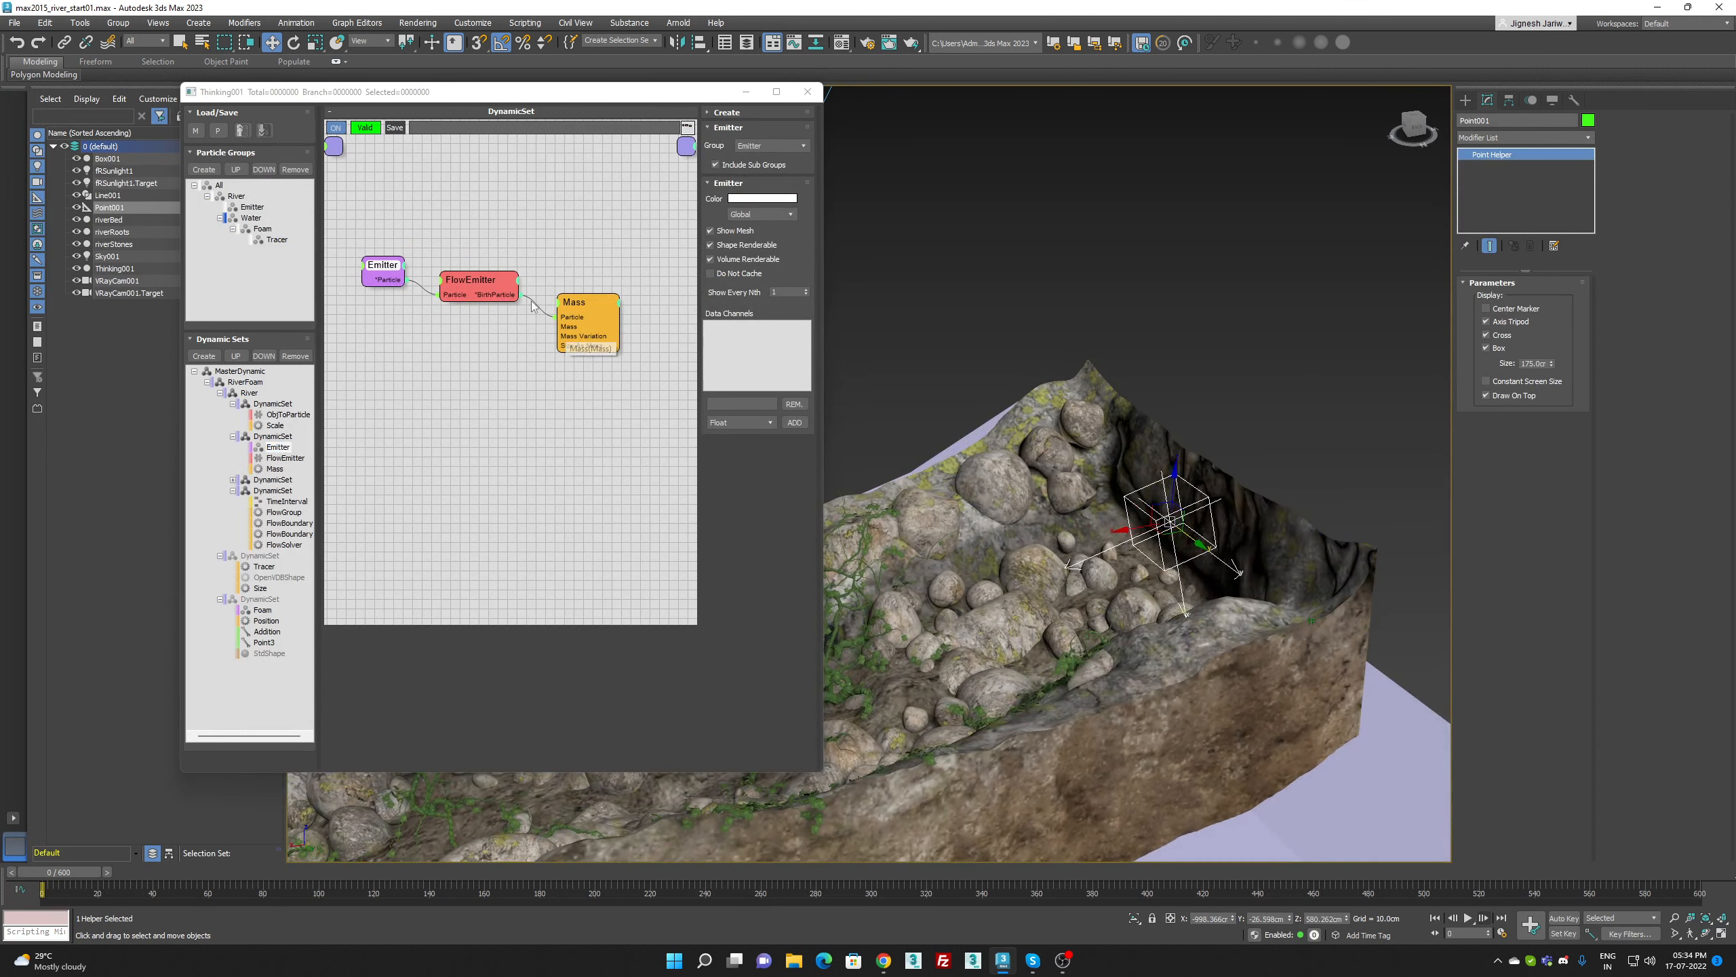
drag(484, 280, 482, 283)
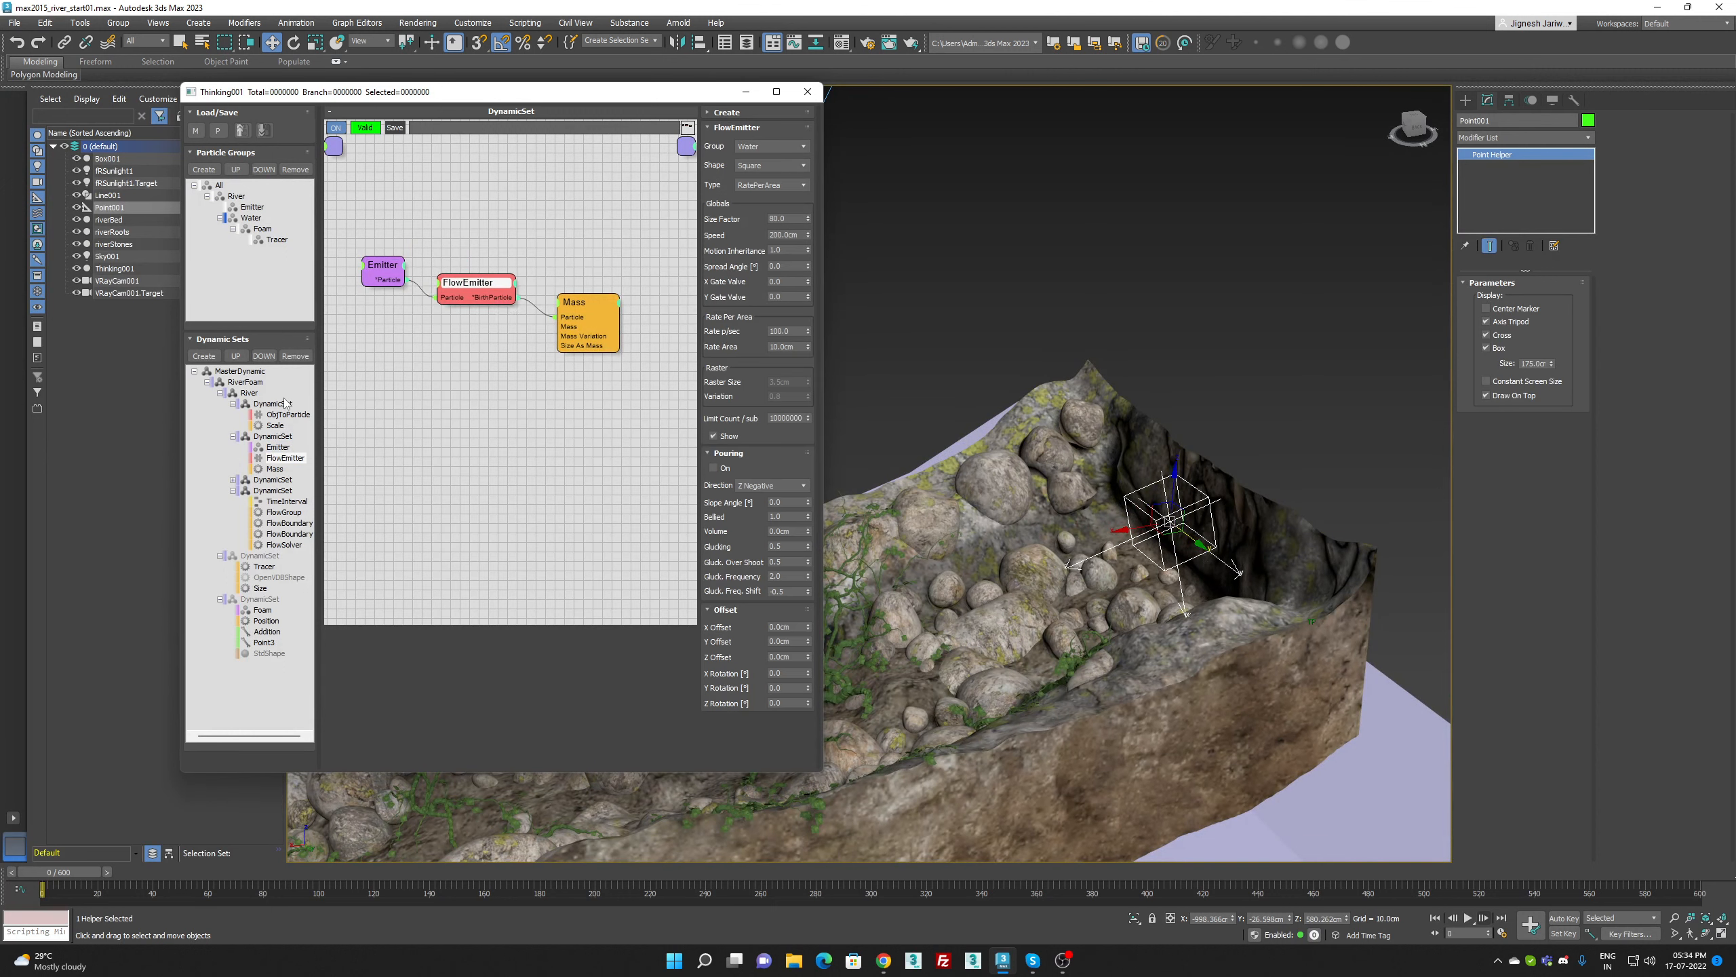
Check the MasterDynamic simulation start and sub sample settings, and advance to frame 1 to view the emitter at Point001
click(261, 371)
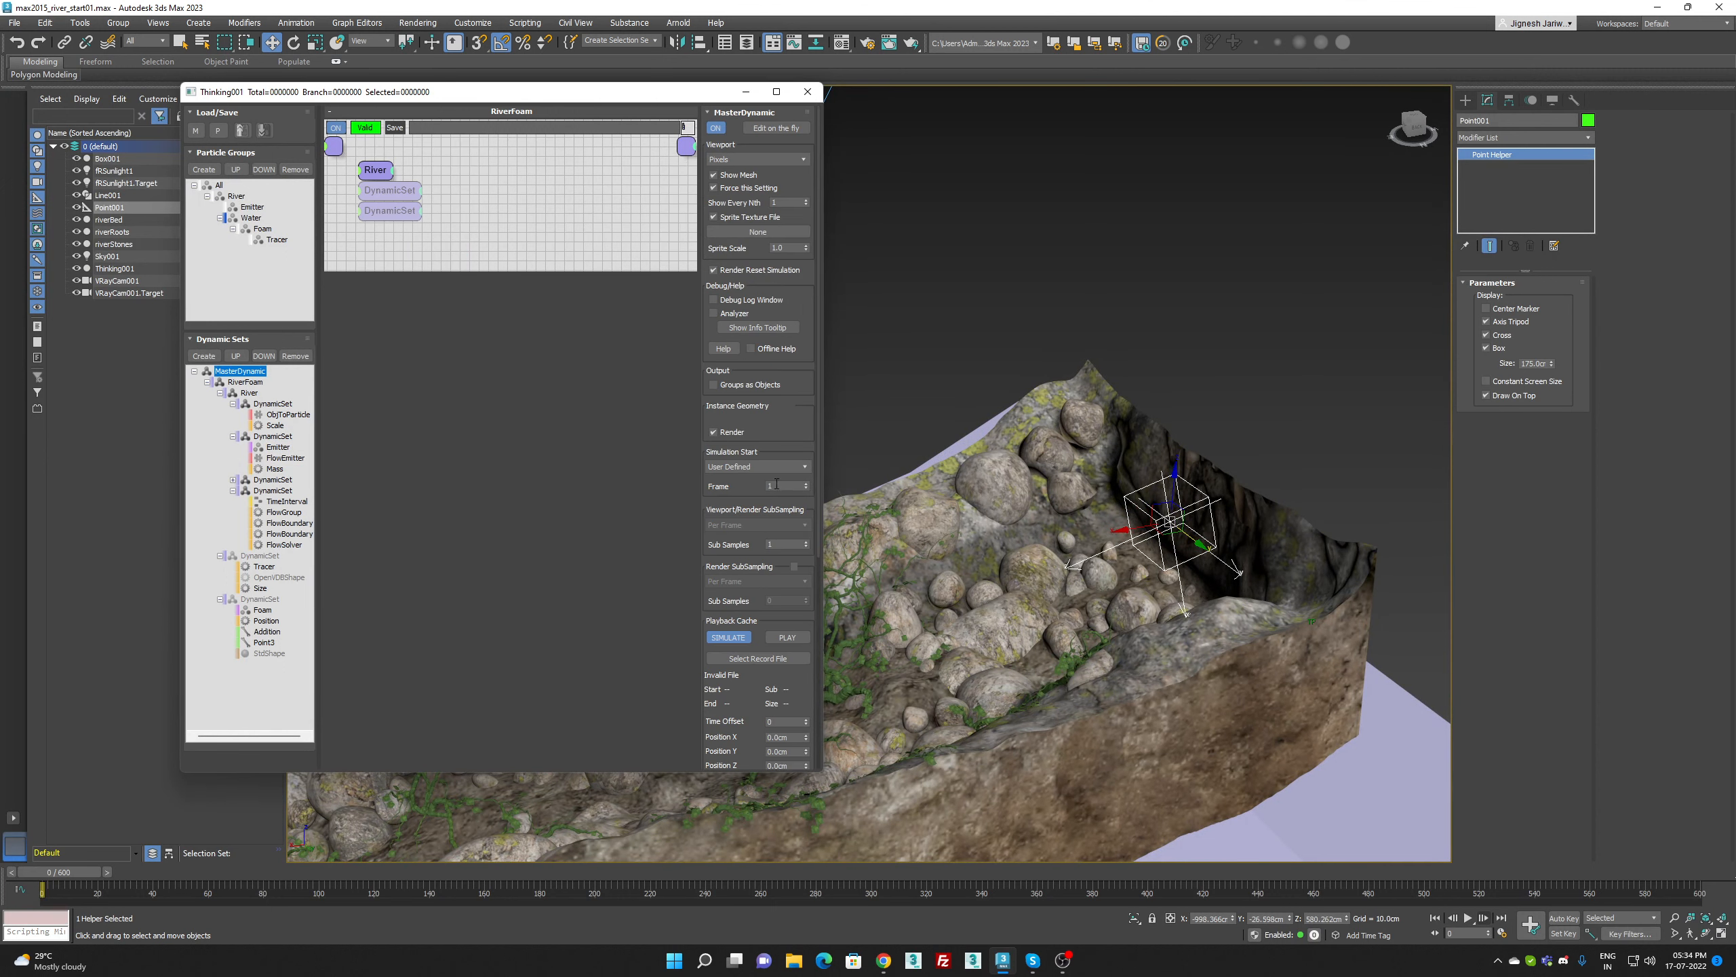
drag(729, 549, 733, 554)
click(805, 542)
click(1482, 919)
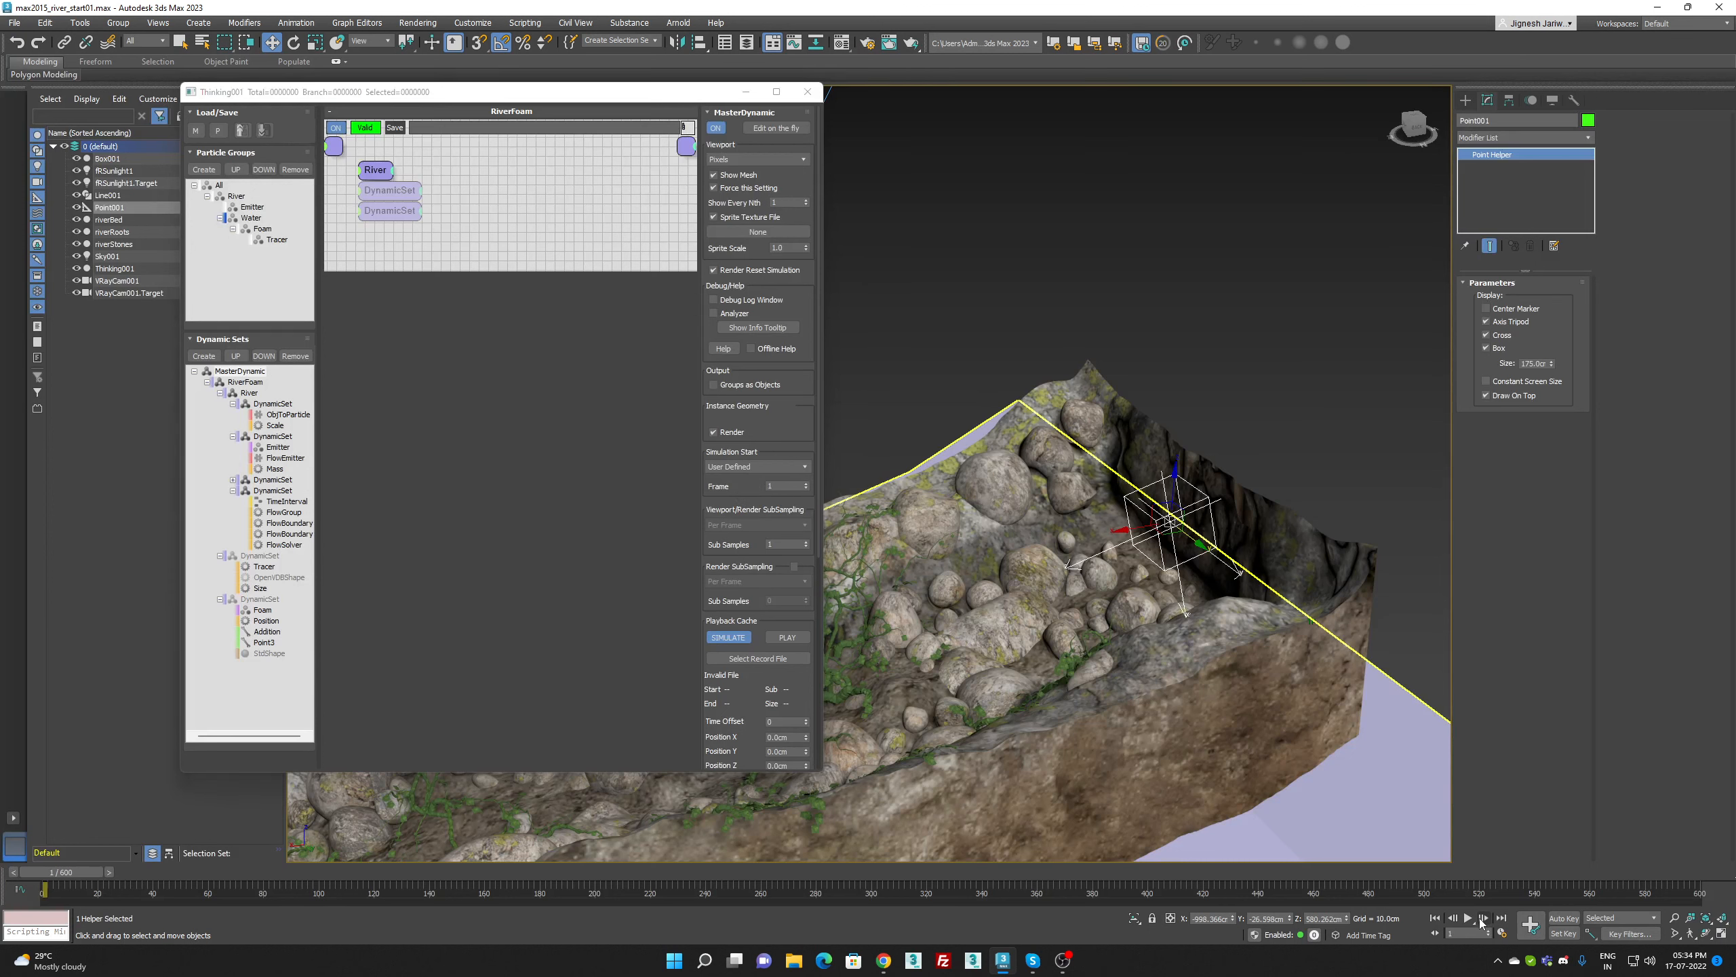
alt+middle_drag(1066, 769, 1230, 501)
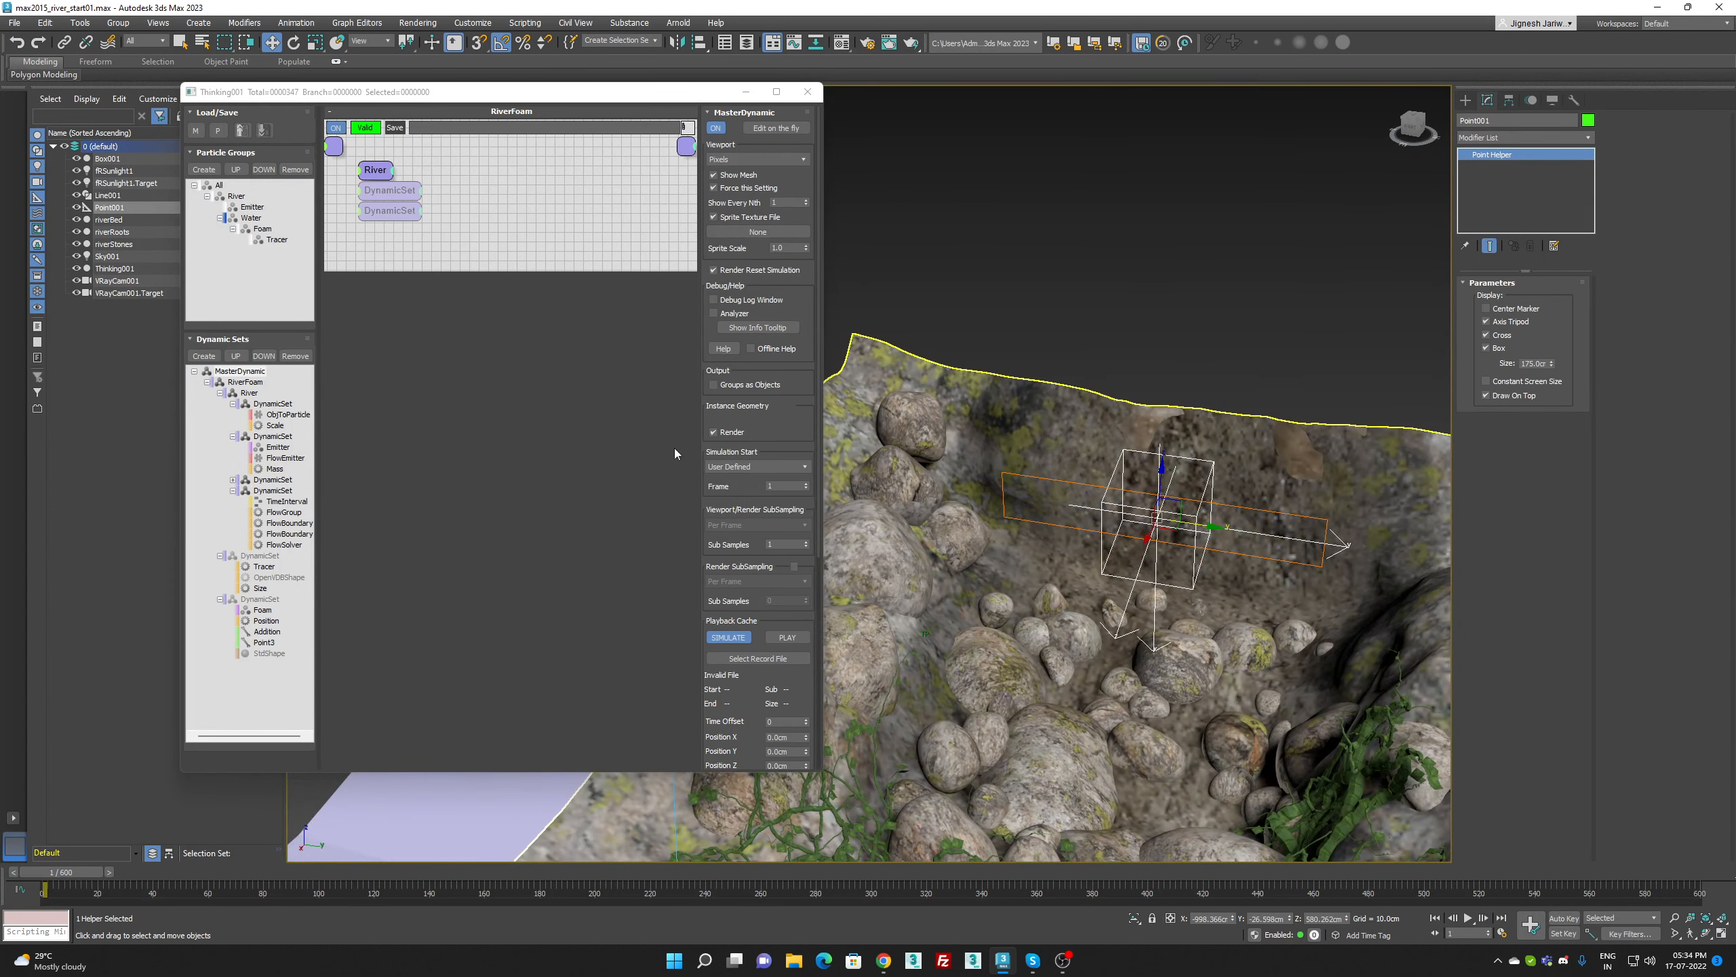
Review the FlowEmitter node's settings and toggle its Show option off and back on
click(284, 457)
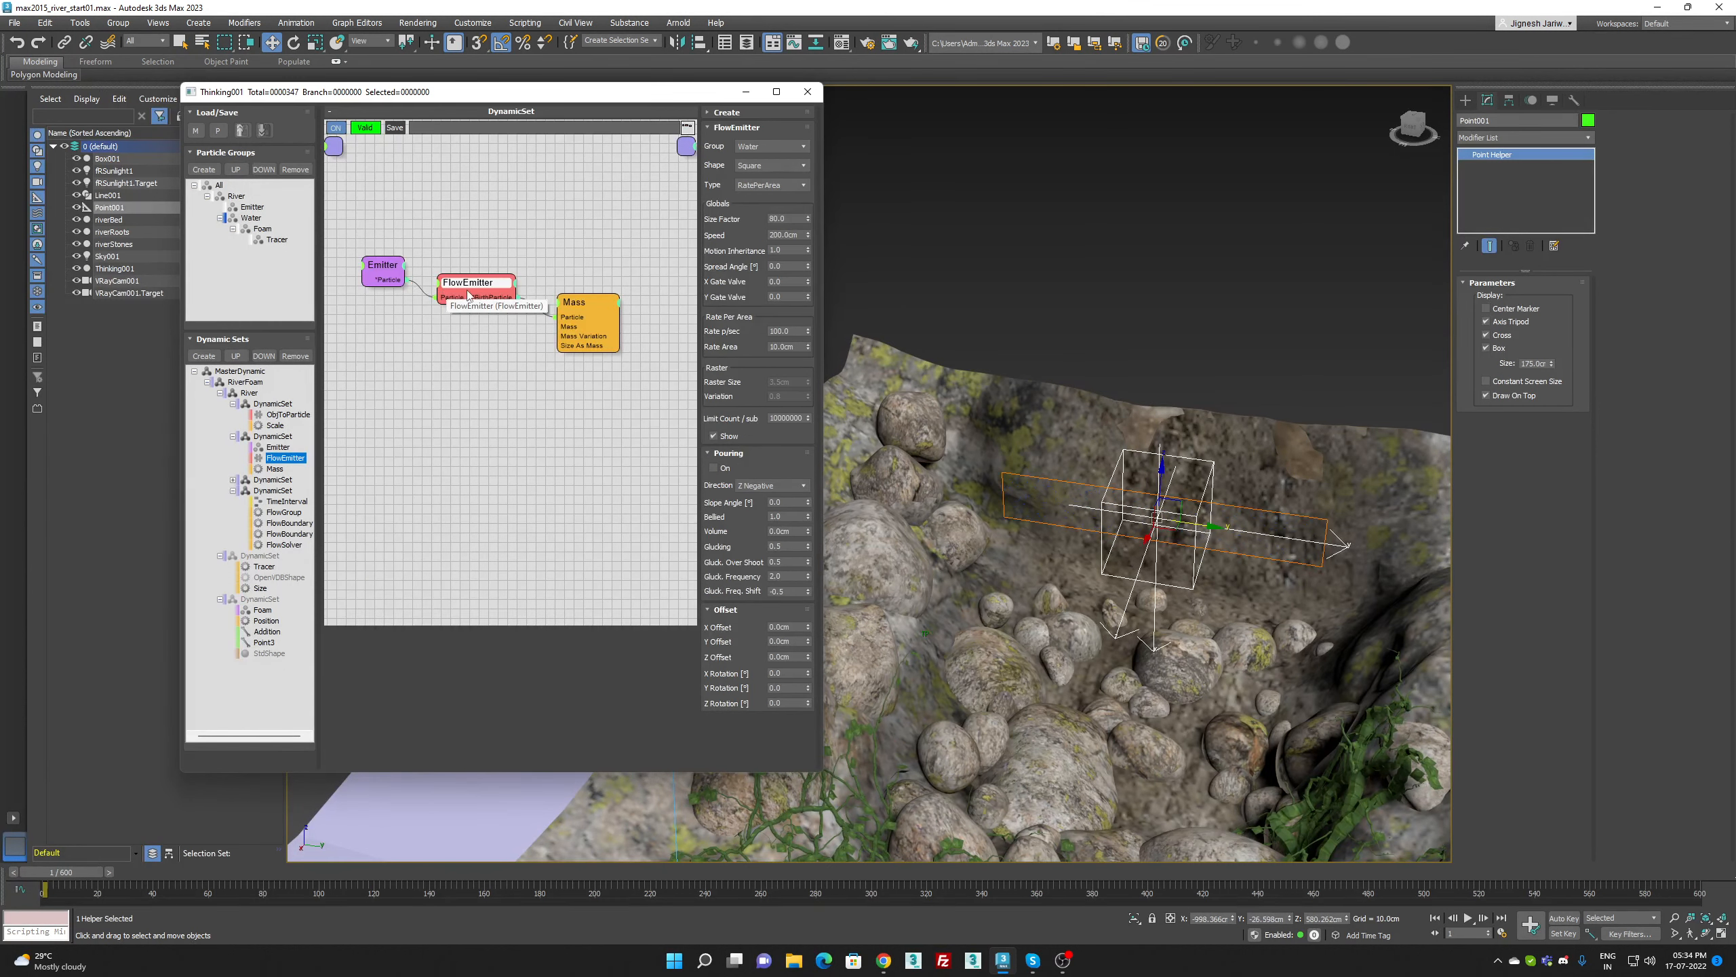
drag(469, 294, 472, 277)
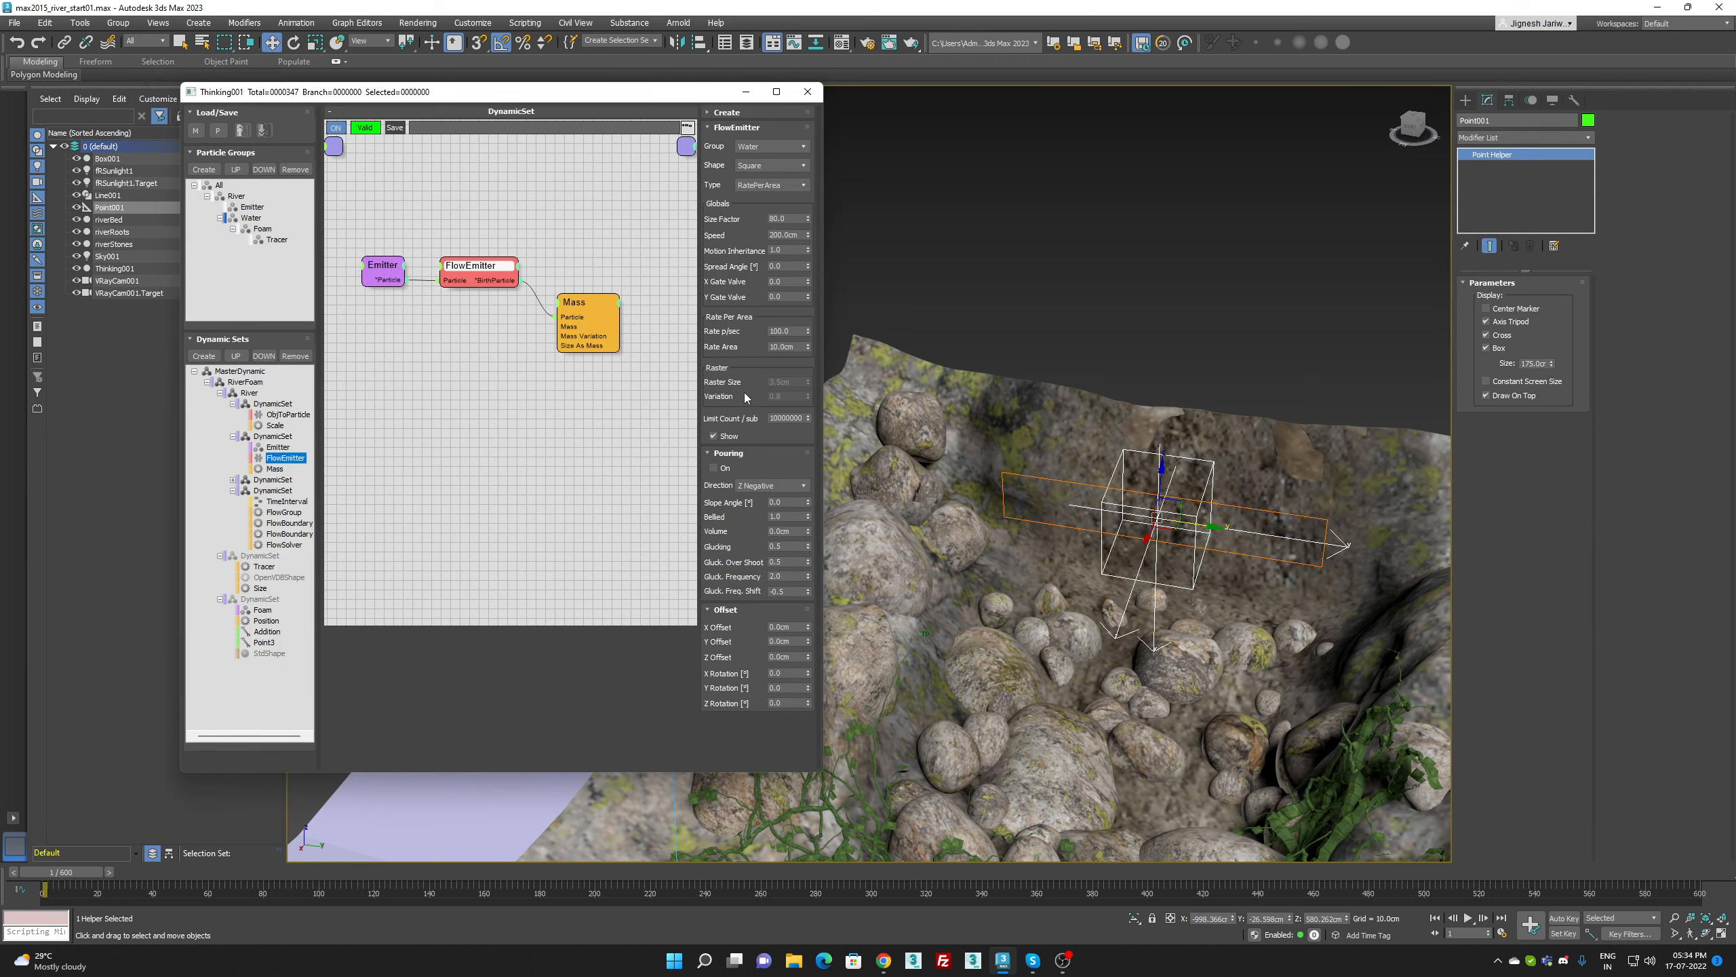
click(719, 437)
click(719, 437)
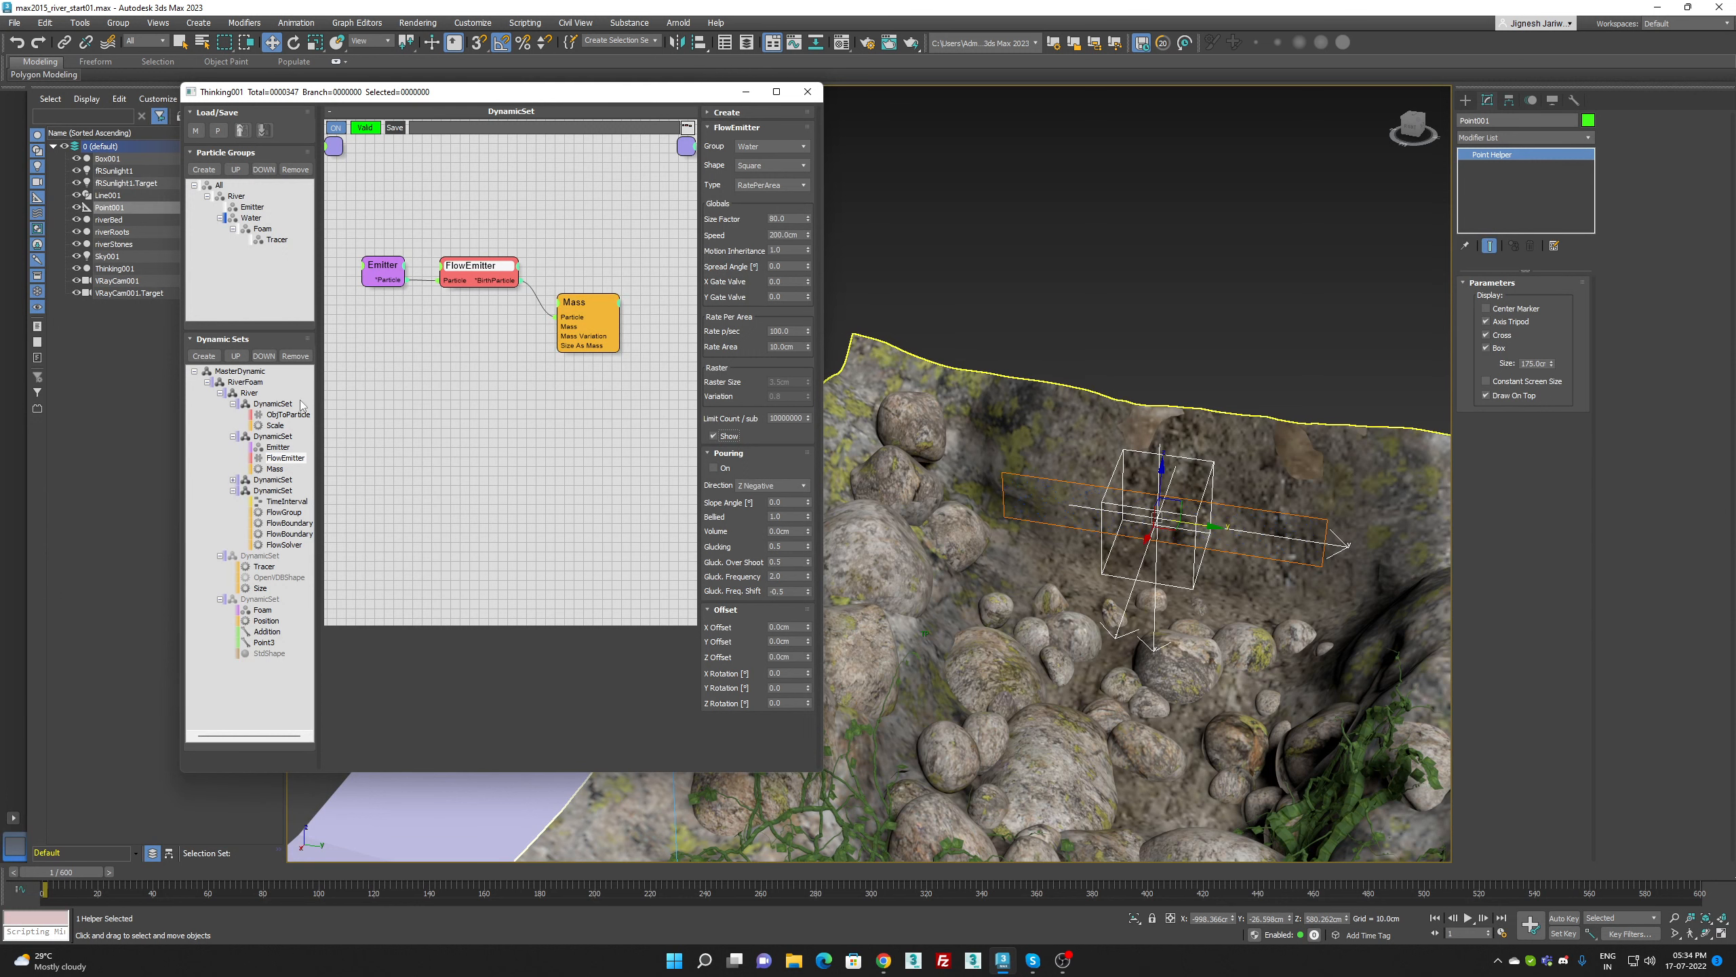
Try an X scale of 80% on the Scale node in River's first DynamicSet, and restore it to 70%
click(275, 424)
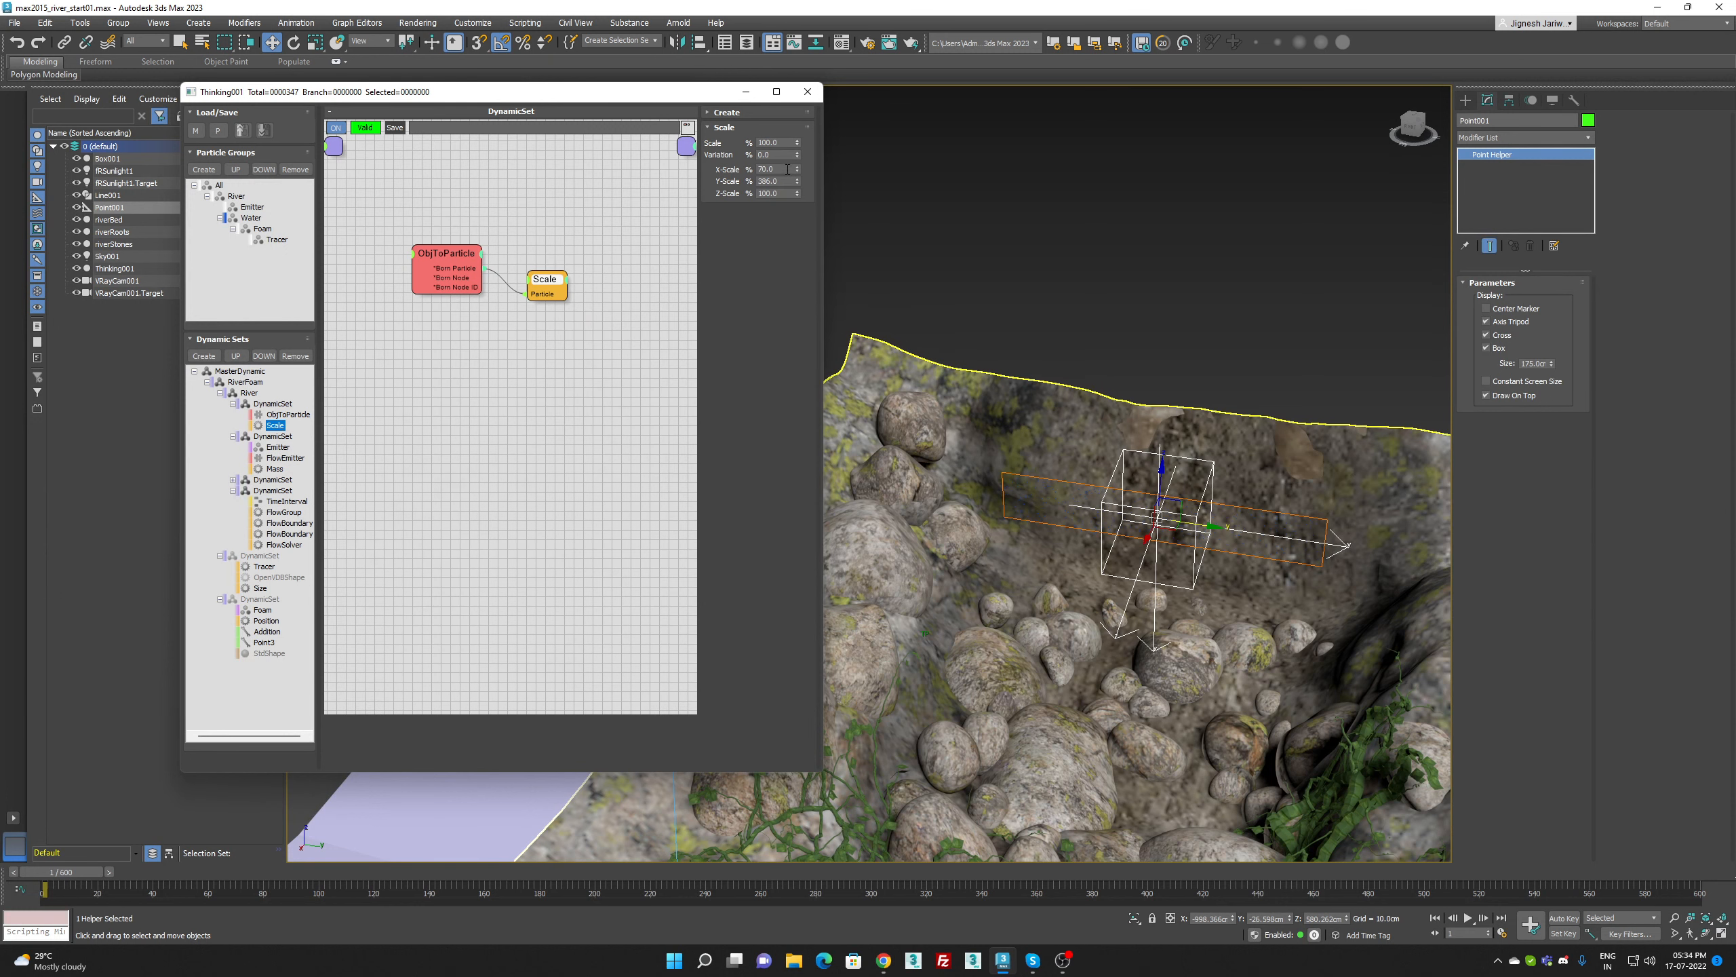
double_click(773, 169)
text(80)
key(Return)
text(70)
key(Return)
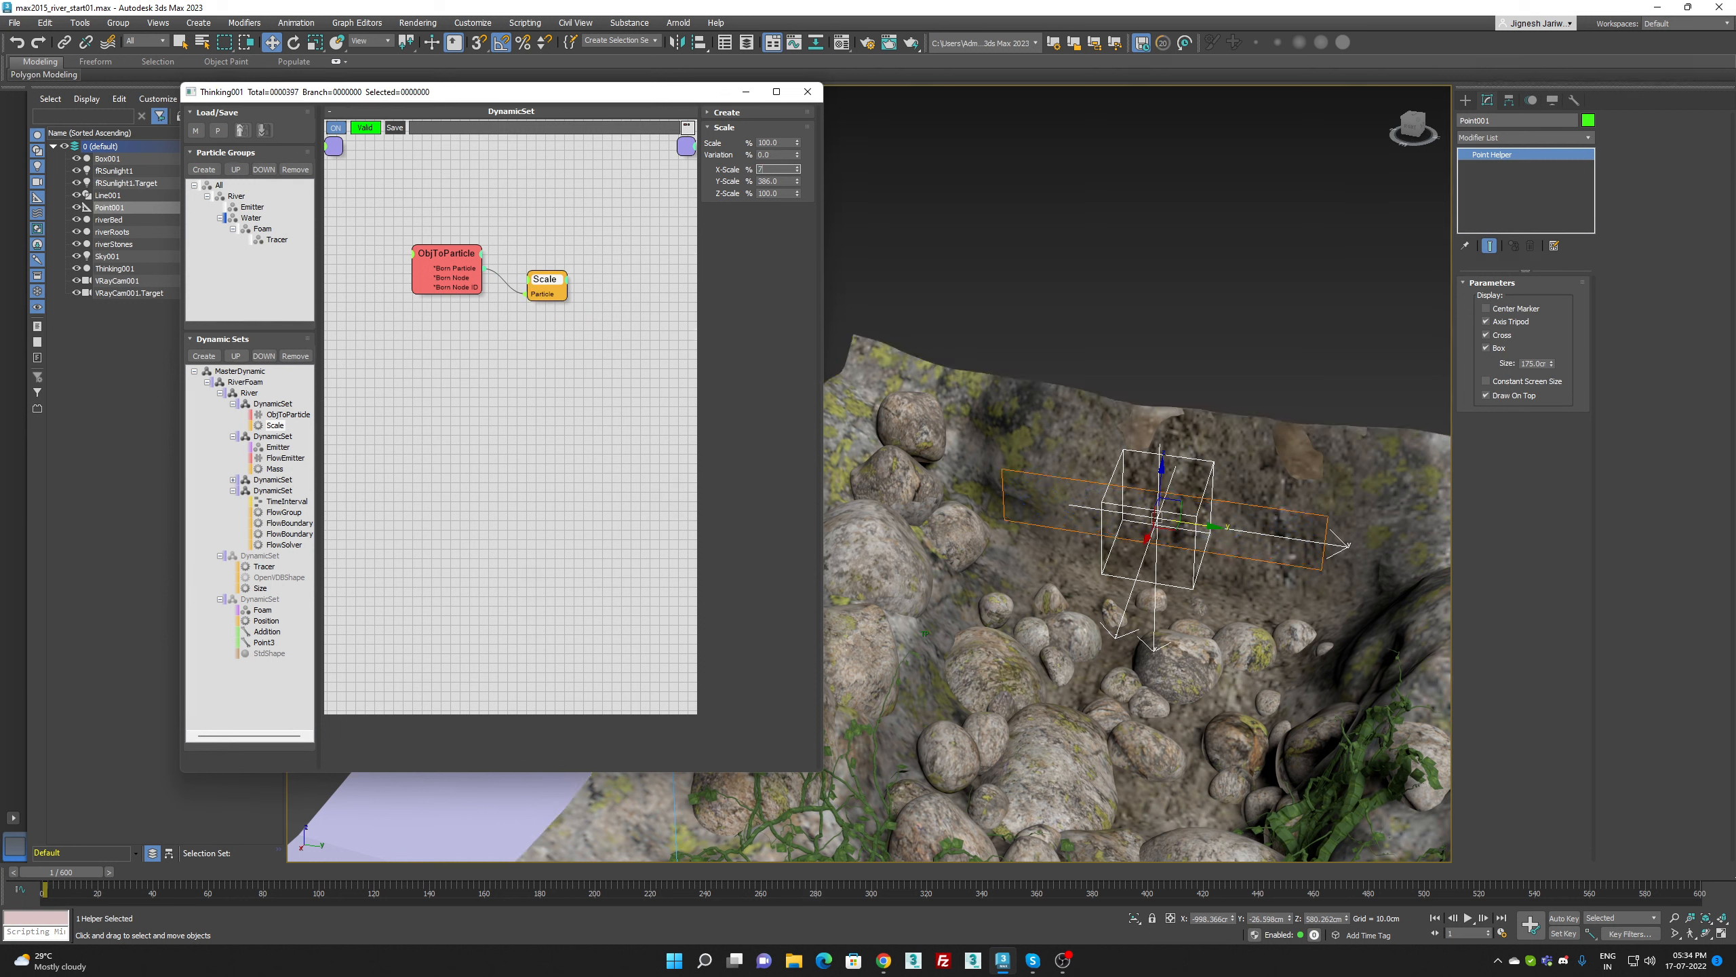
Set the Scale node's Y scale to 380%
double_click(787, 183)
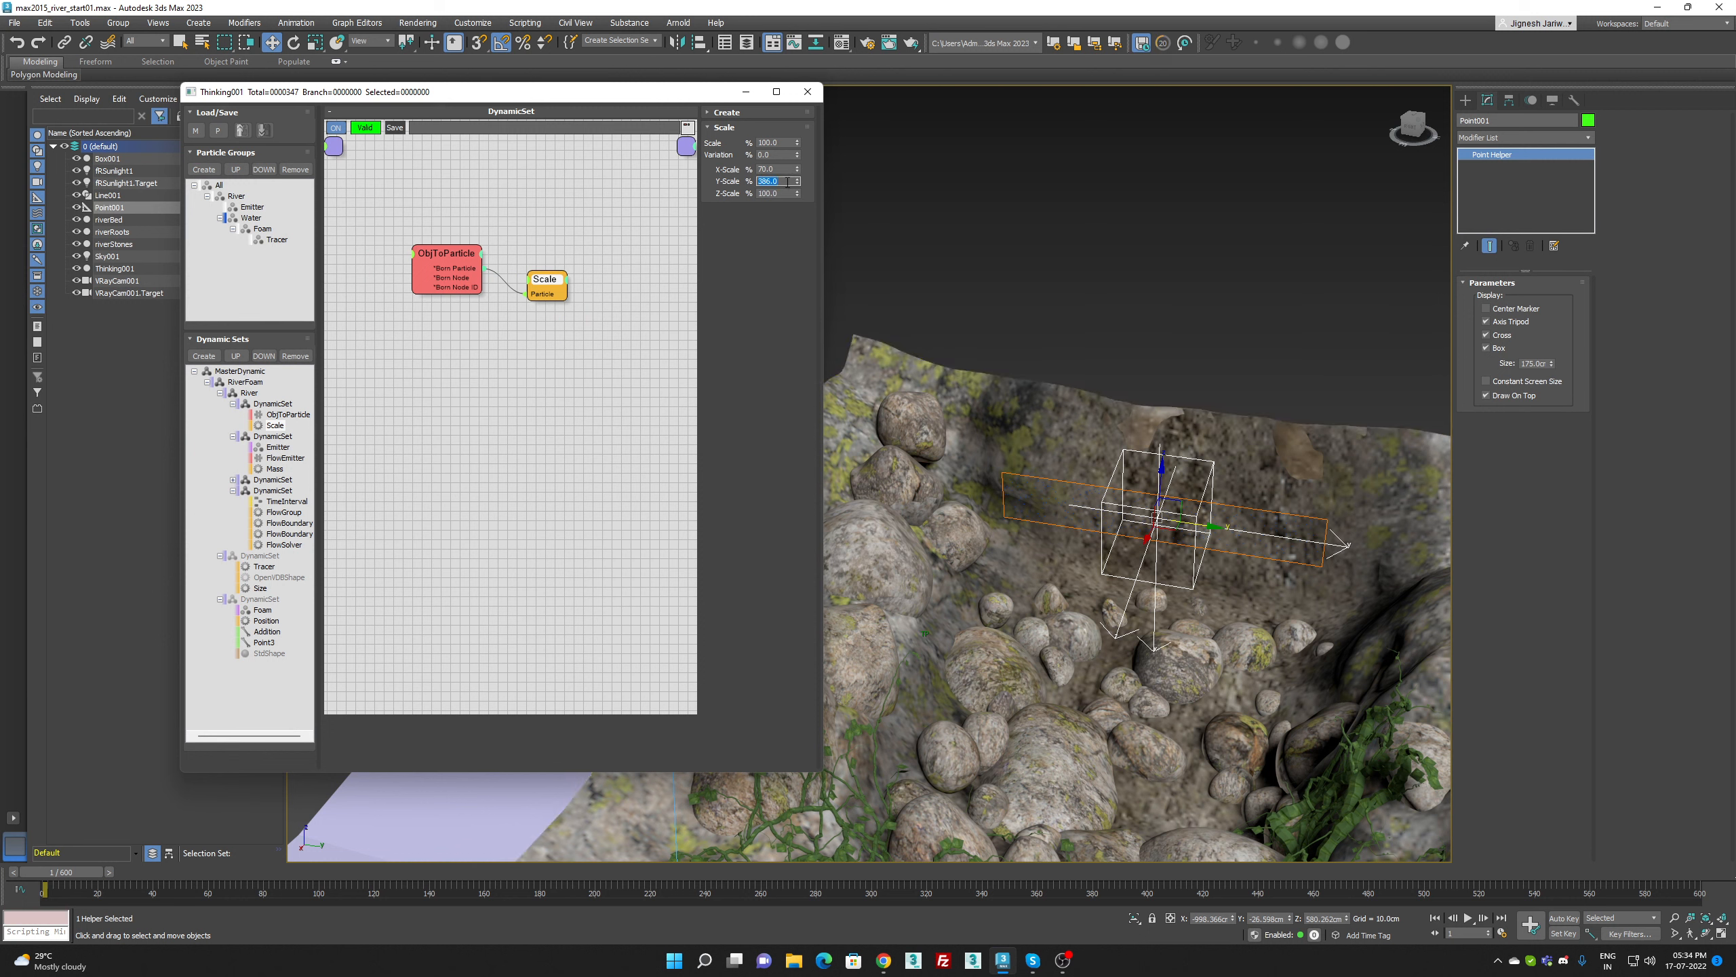
text(3)
key(Return)
text(380)
key(Return)
Inspect the FlowEmitter and Mass nodes, and the Force node's strength in River's third DynamicSet
click(285, 458)
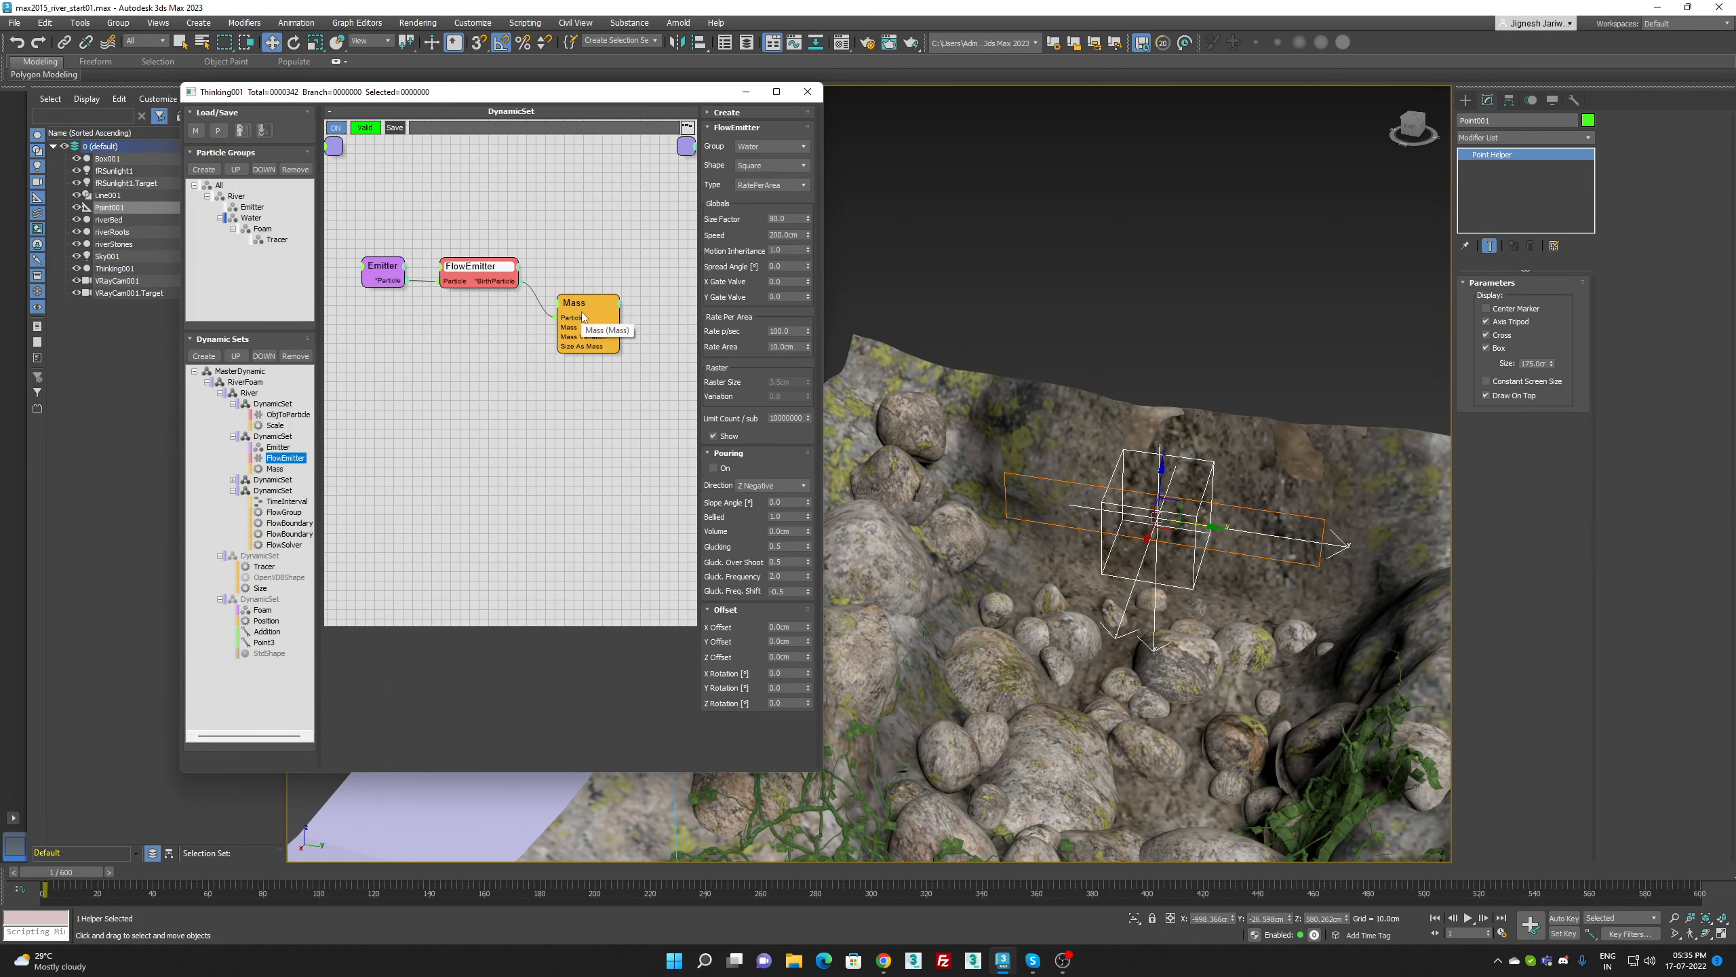
click(582, 314)
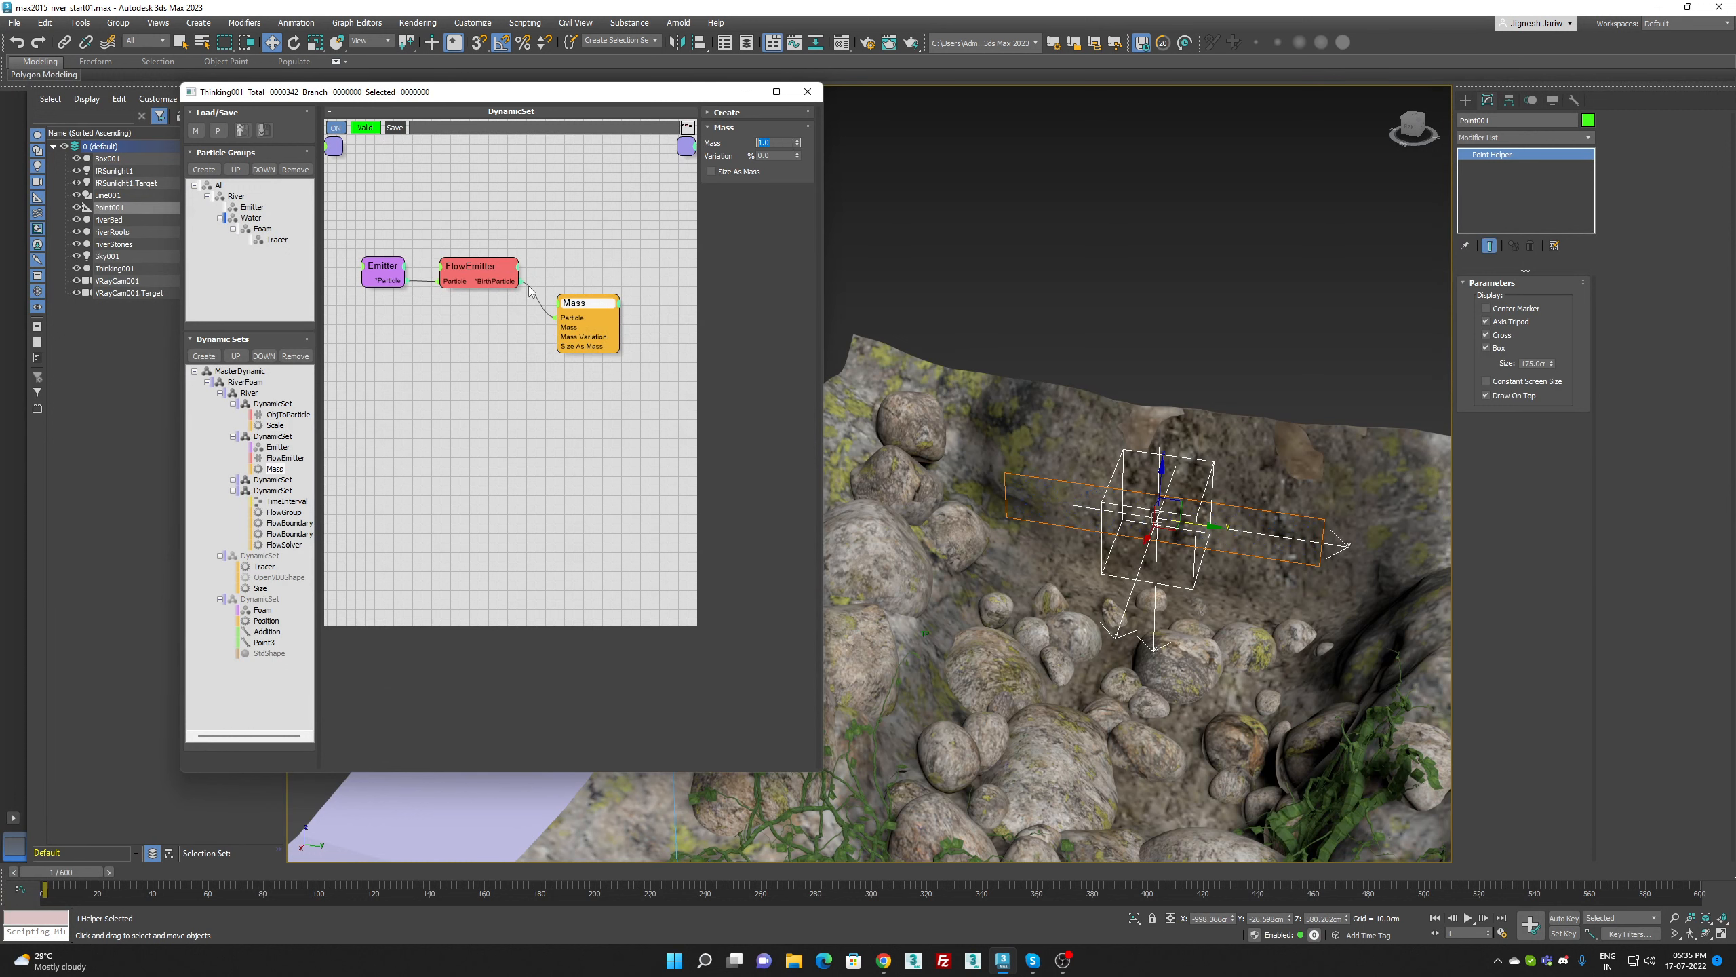
click(233, 480)
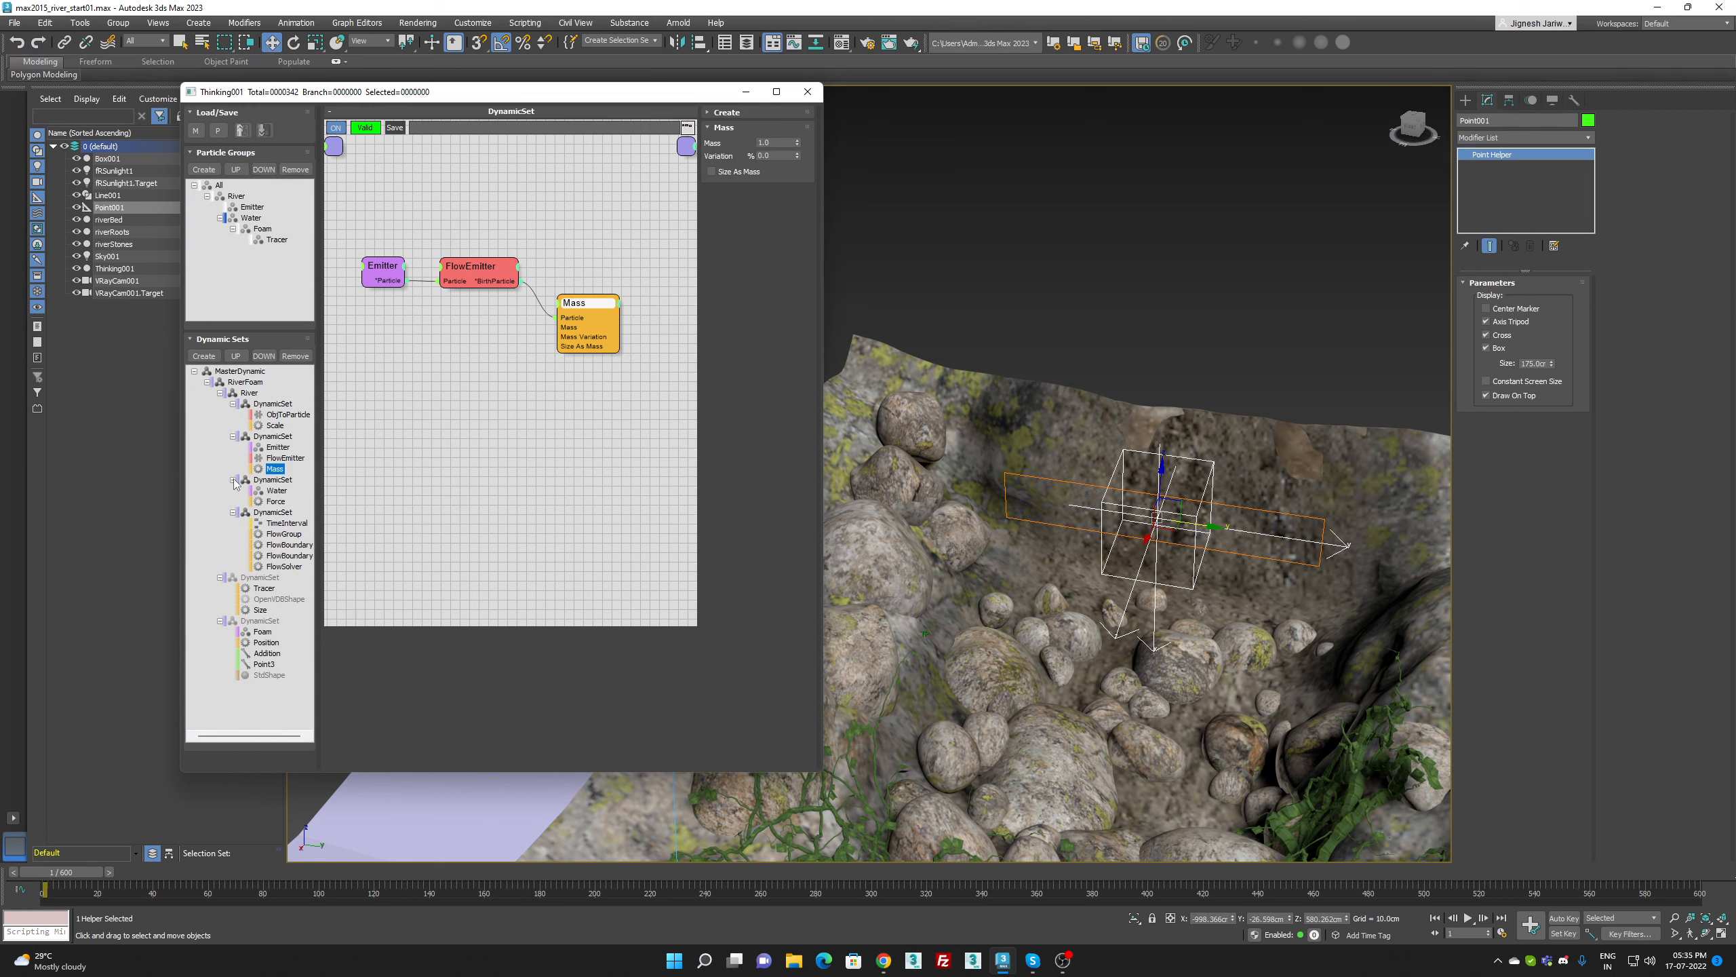
click(277, 501)
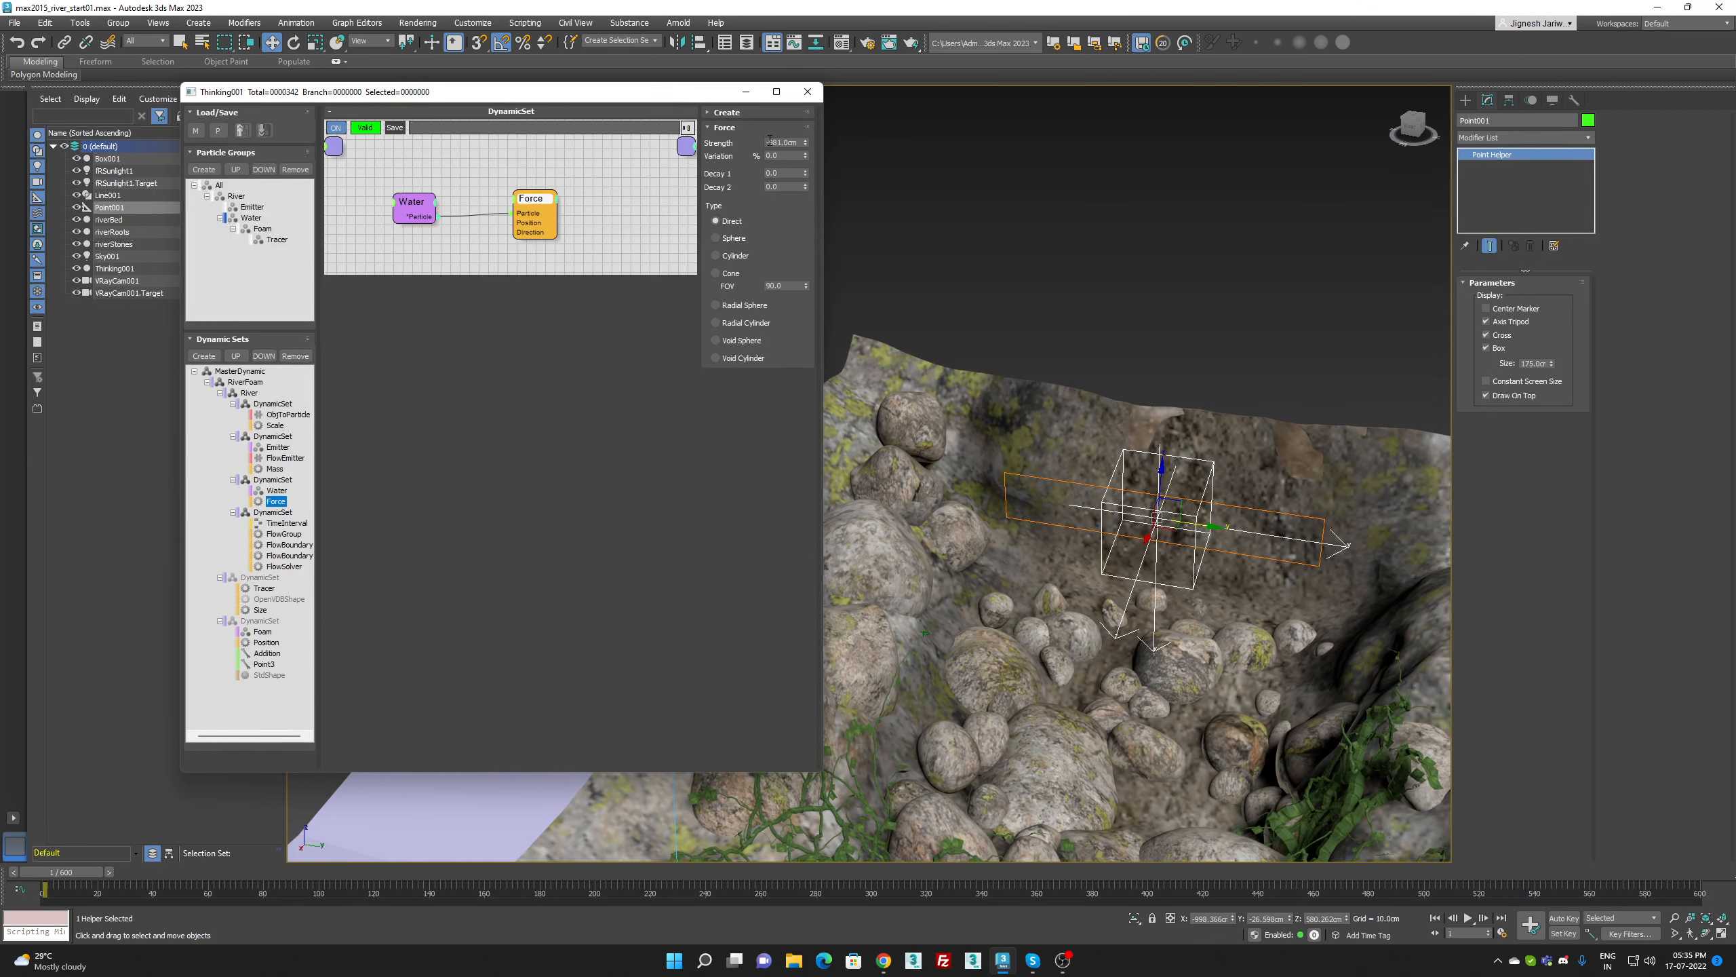
drag(767, 142, 800, 143)
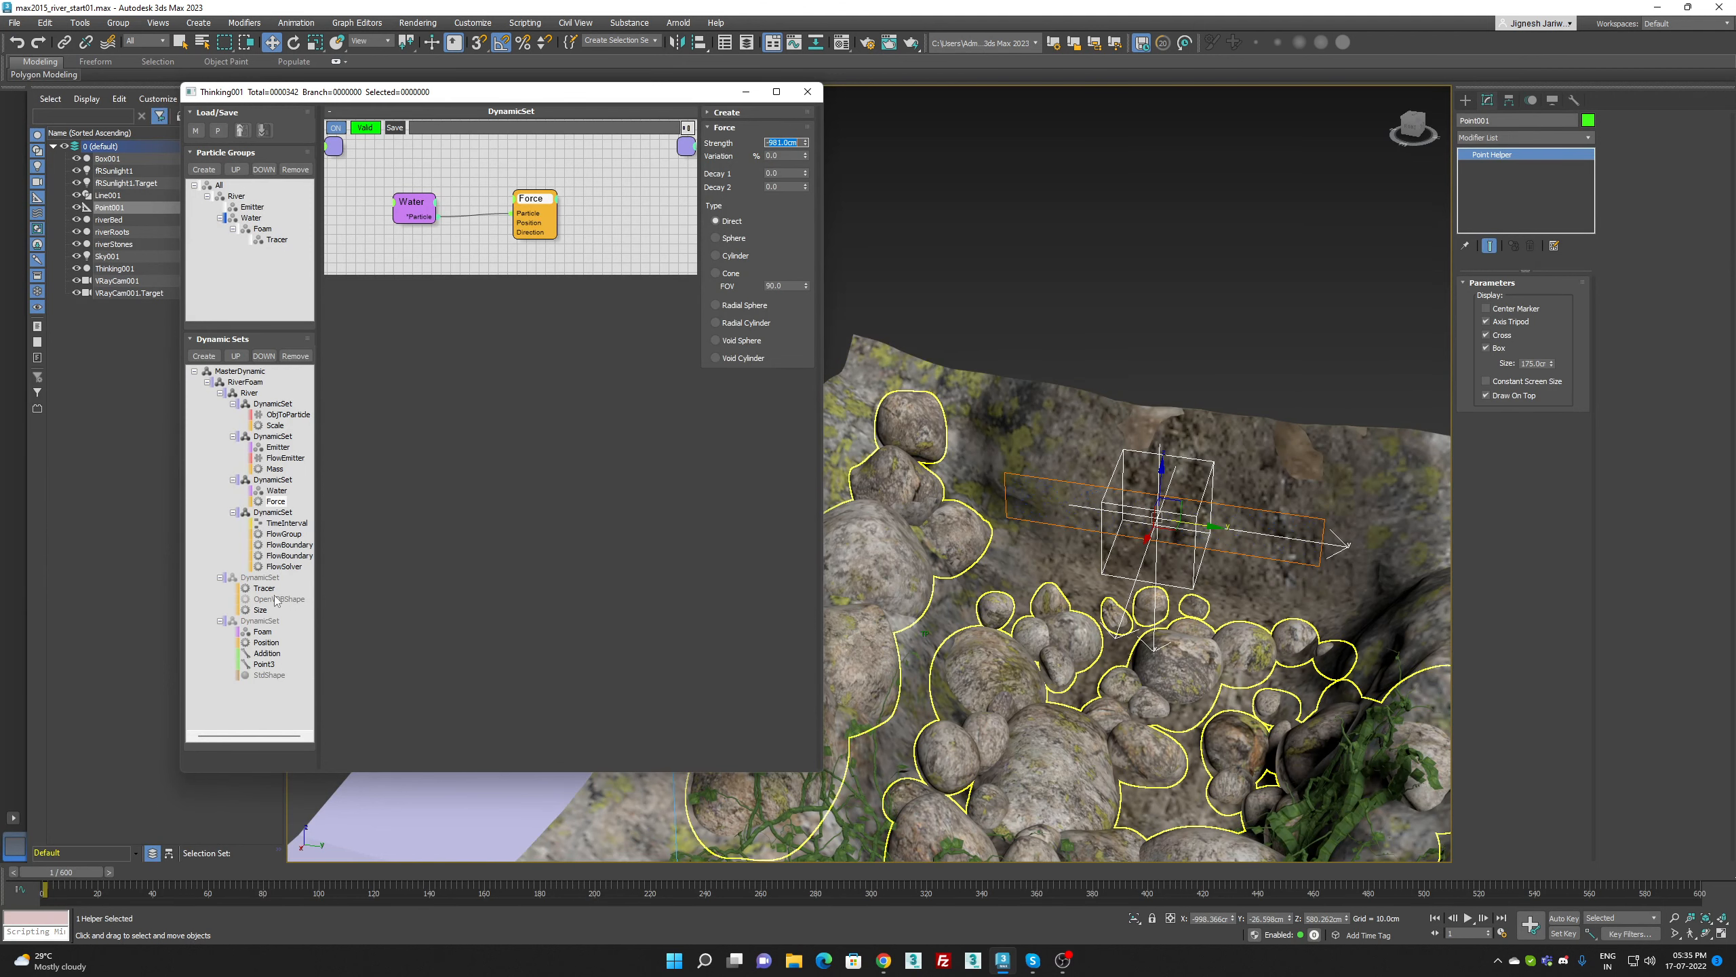
Review the existing FlowGroup node's settings and turn off the DynamicSet that contains it
click(284, 534)
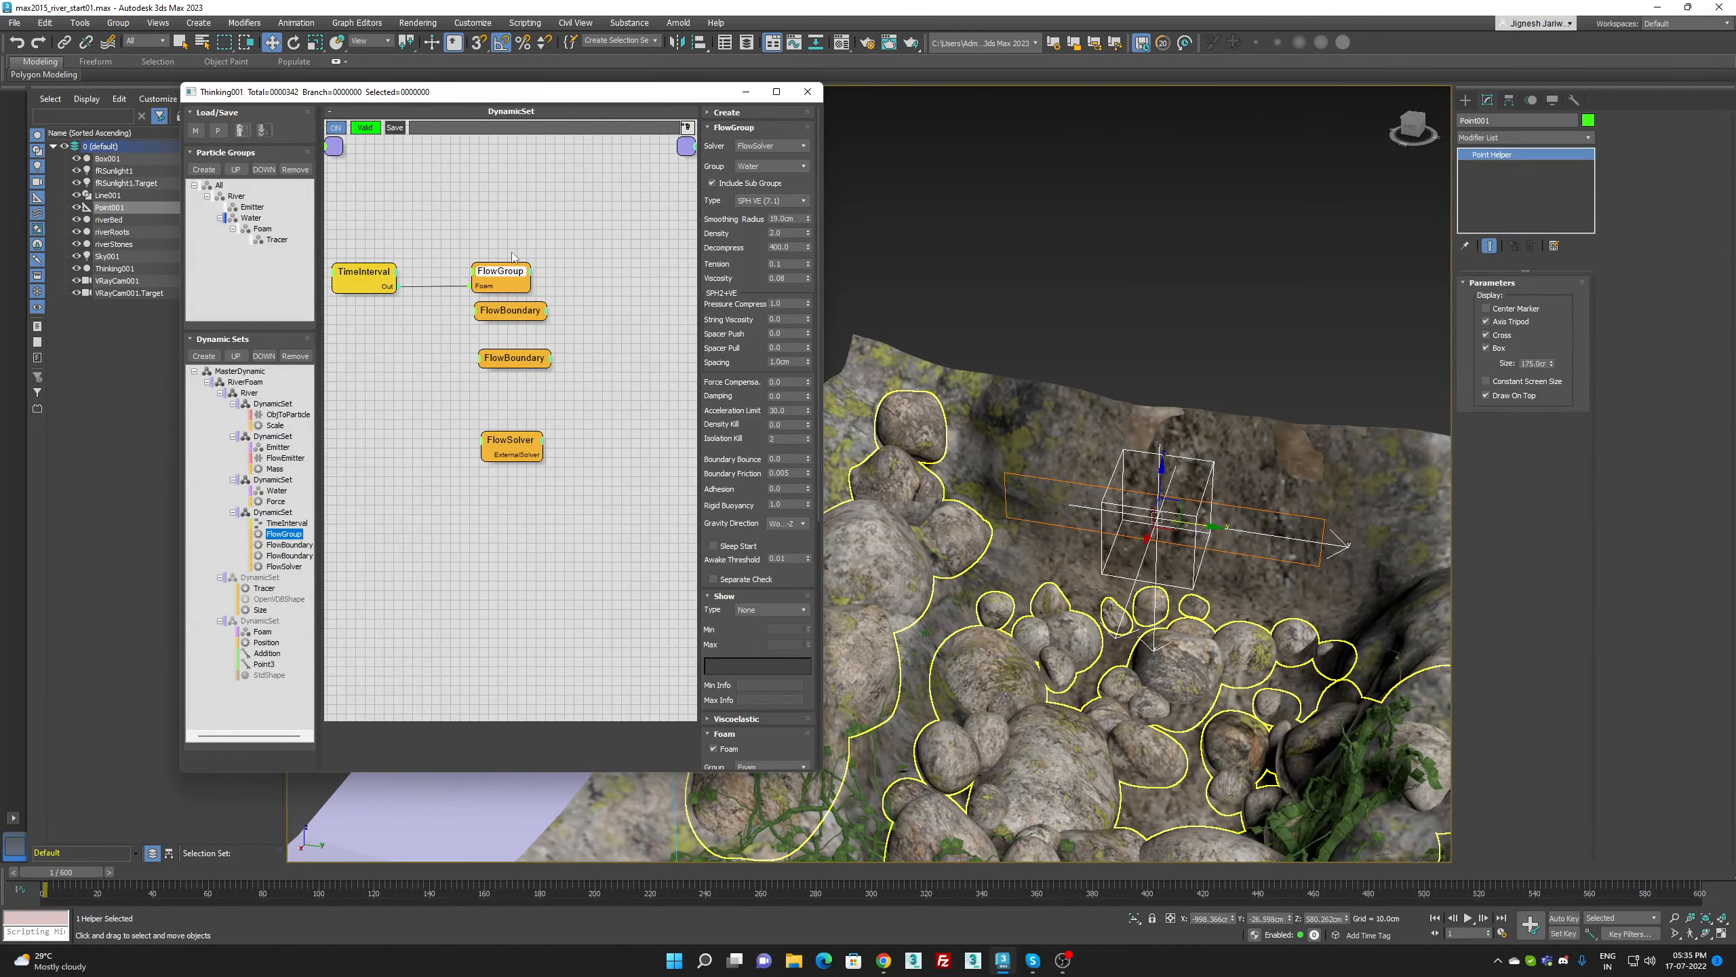
click(277, 513)
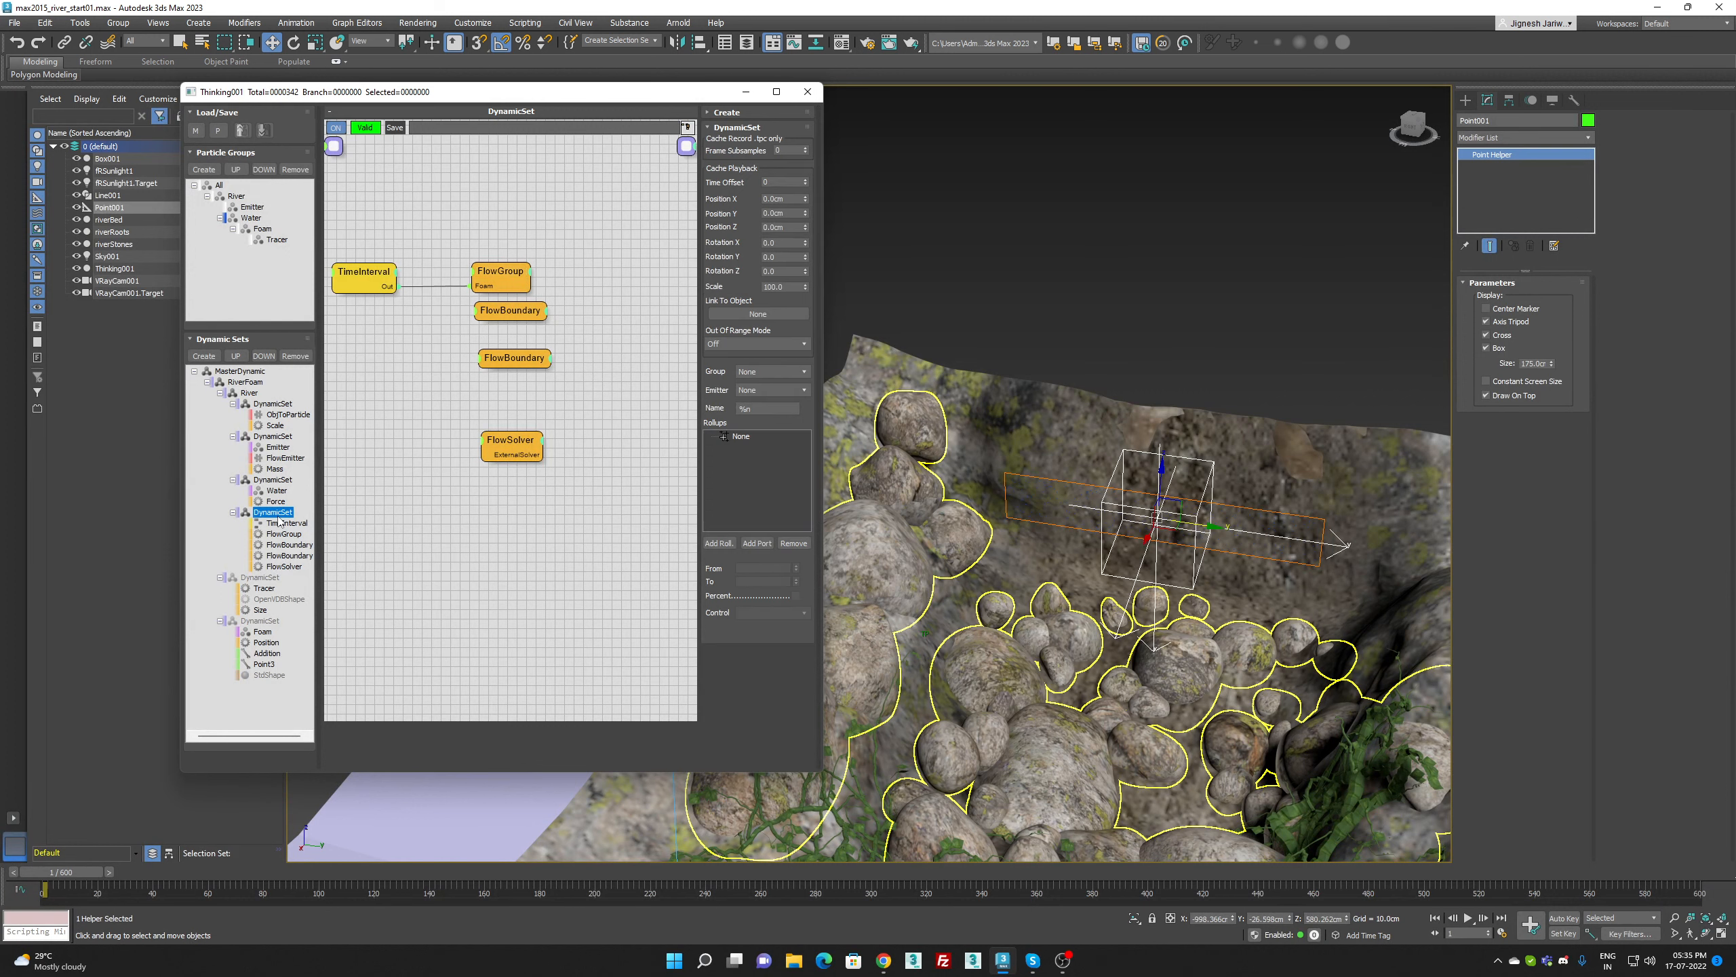
click(279, 513)
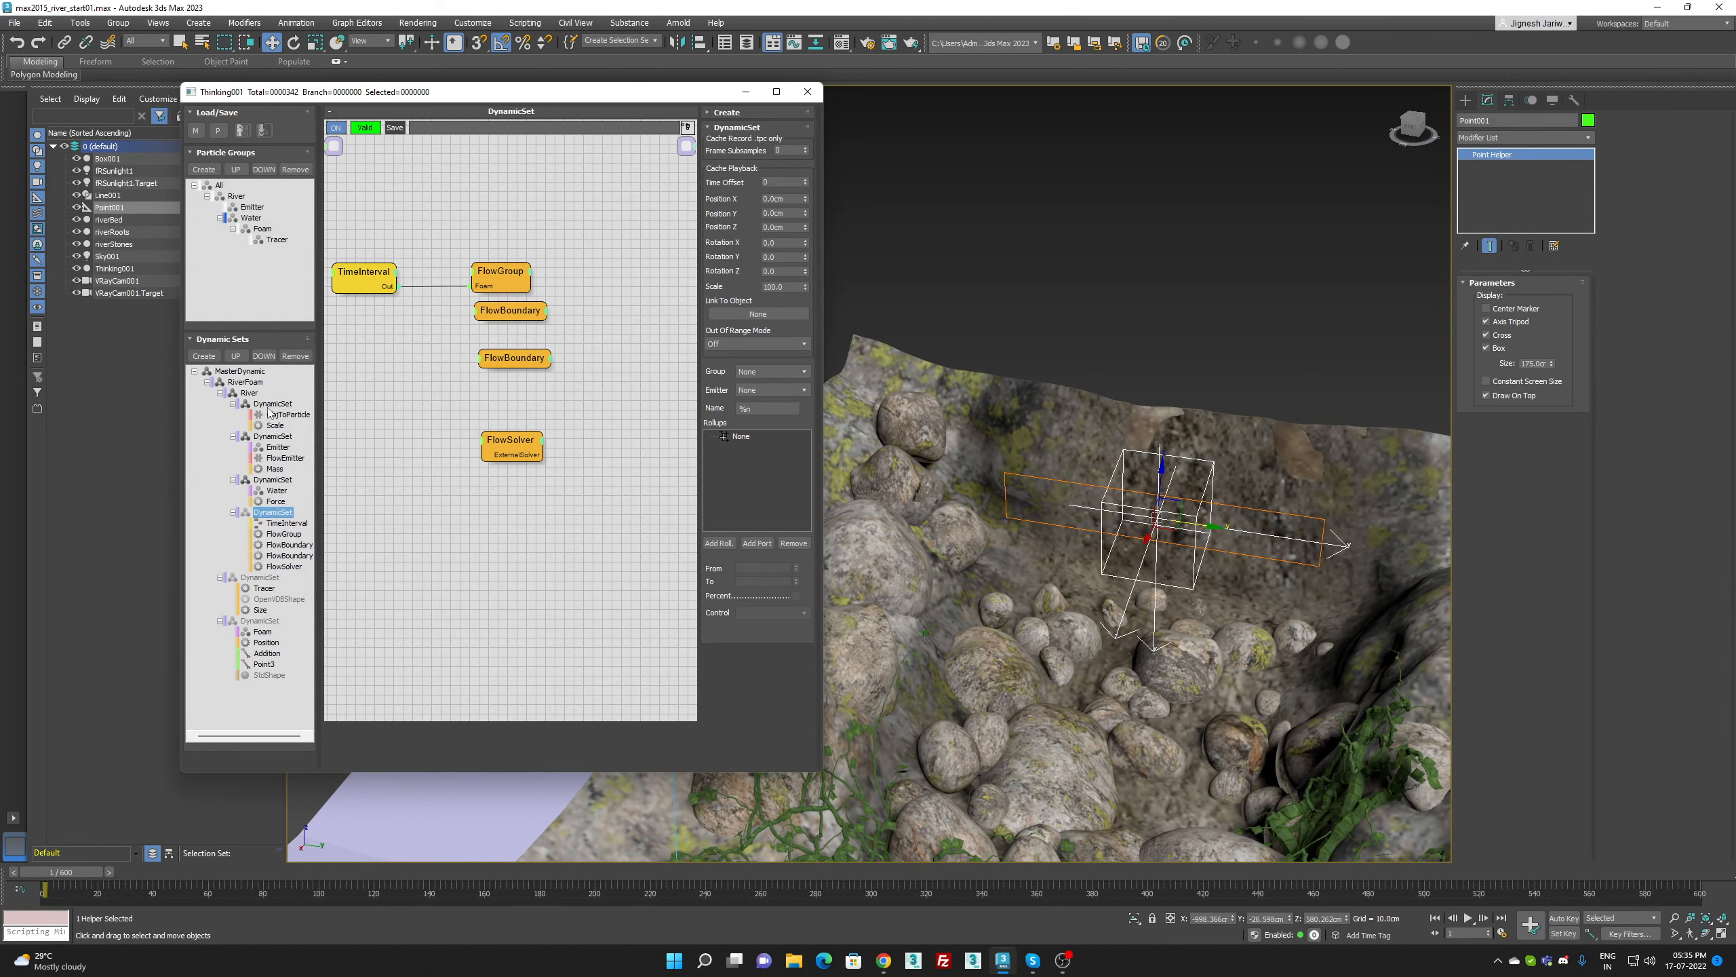
Create a new DynamicSet under River and add a FlowGroup node to it
click(250, 394)
click(208, 356)
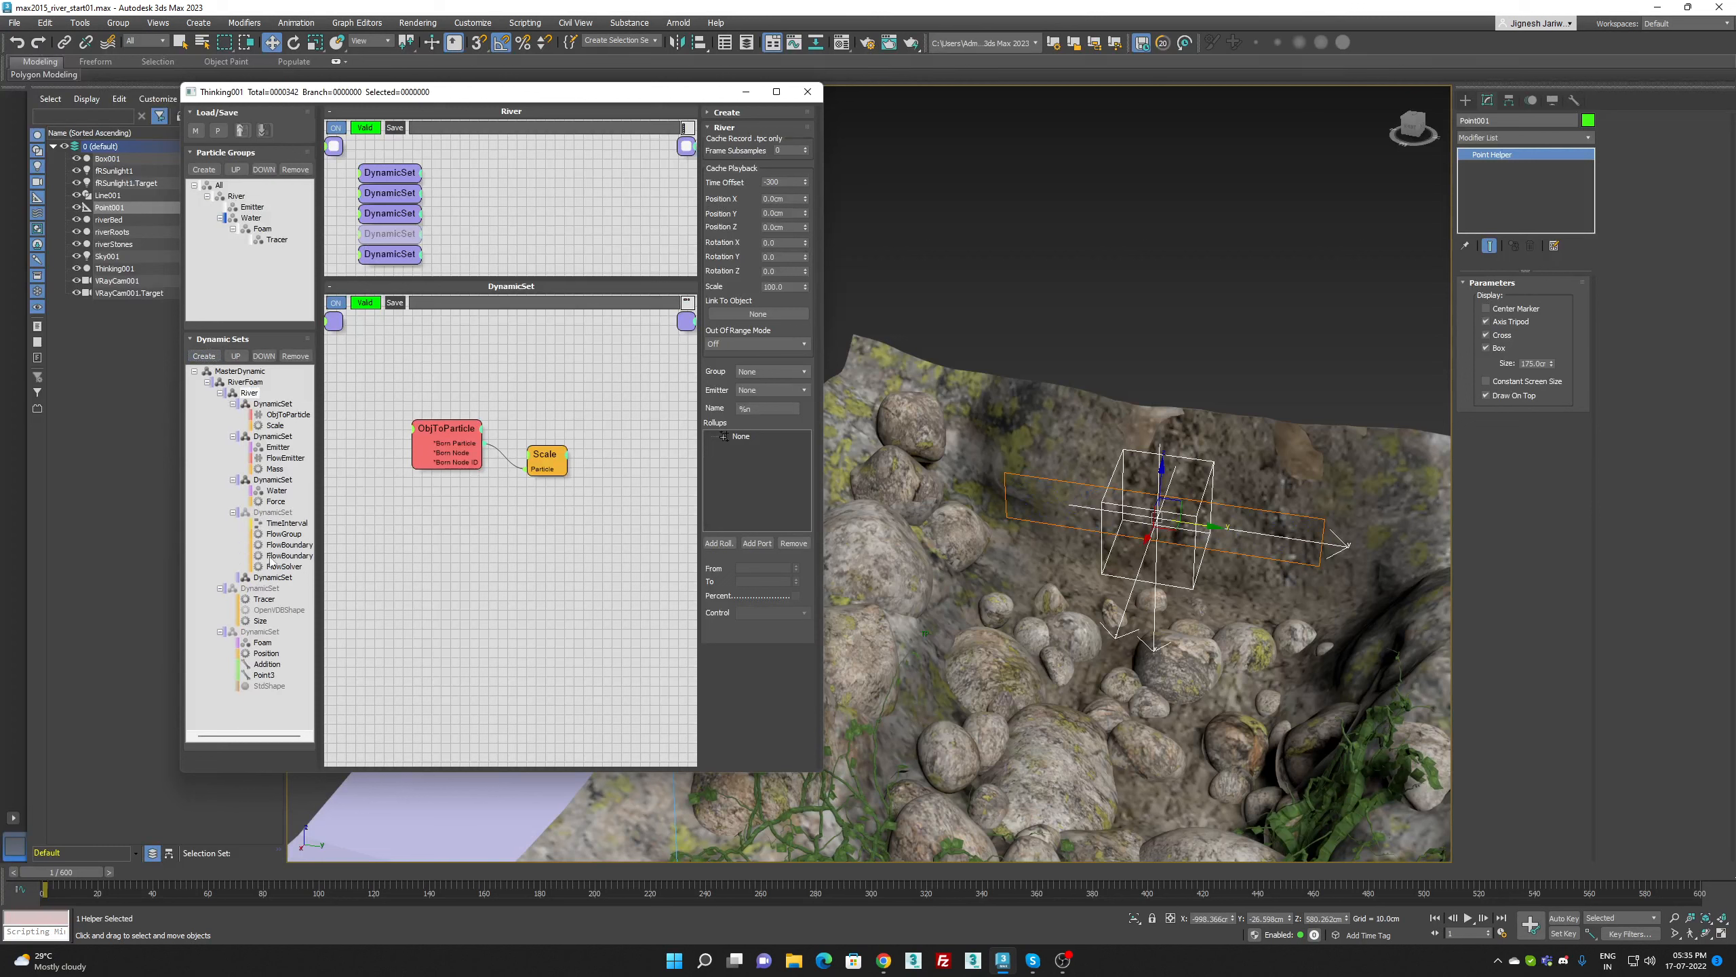
click(273, 577)
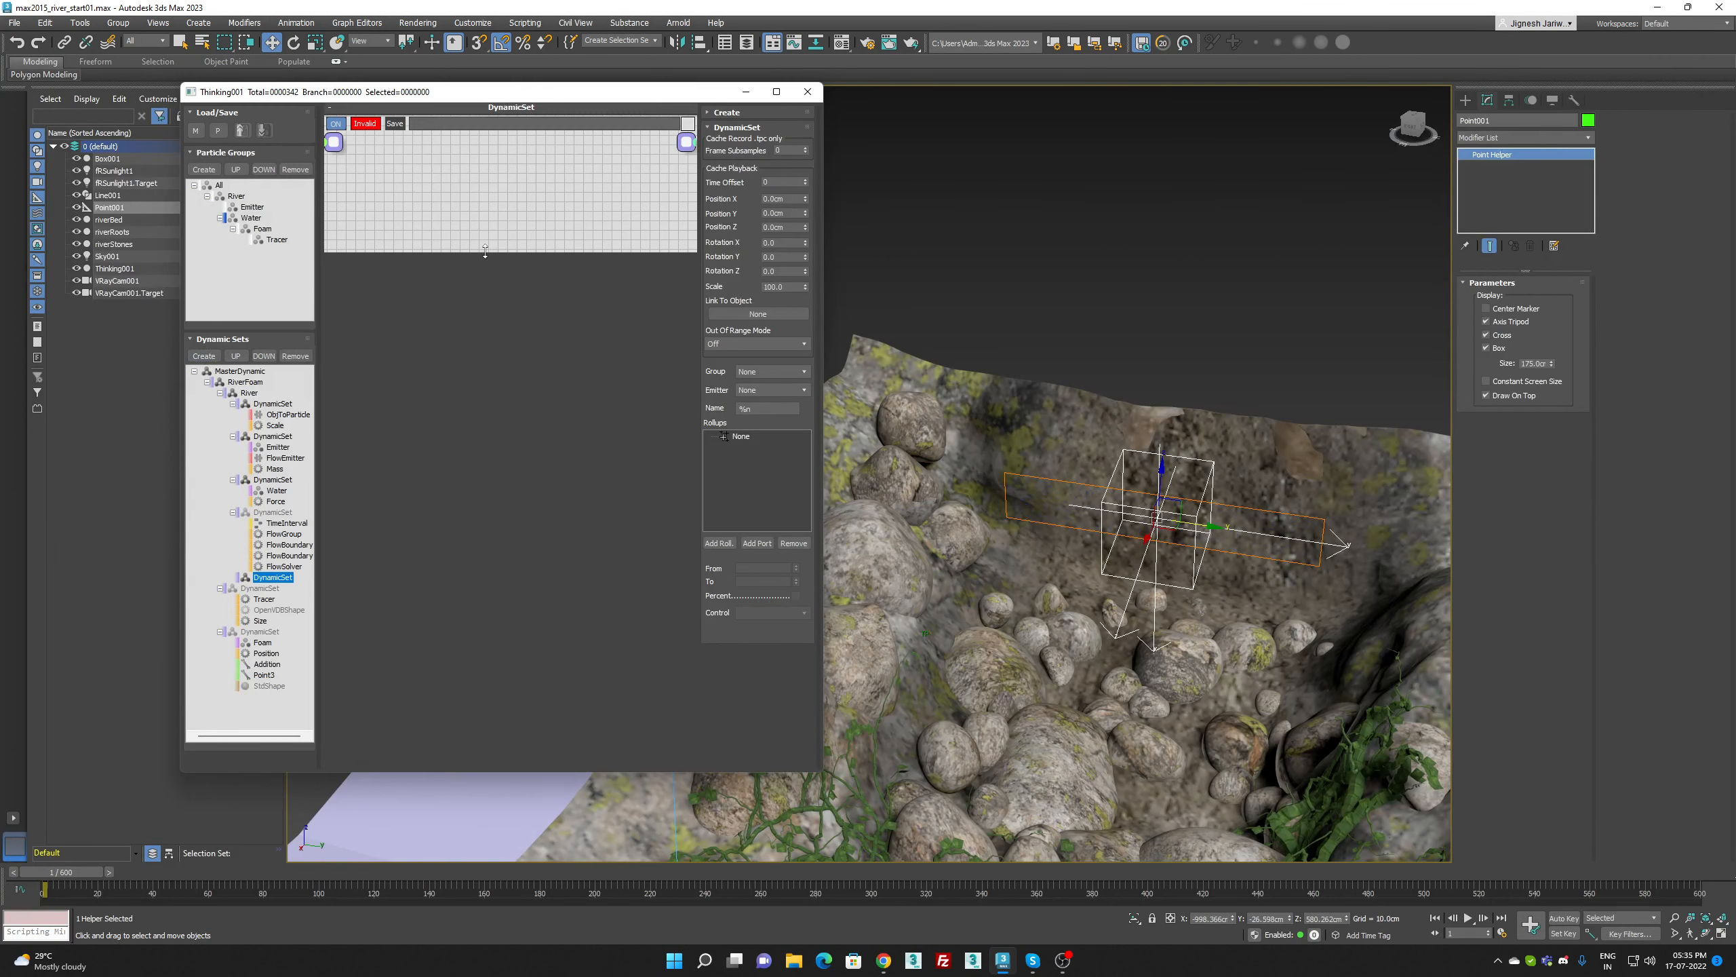
right_click(459, 218)
text(fl)
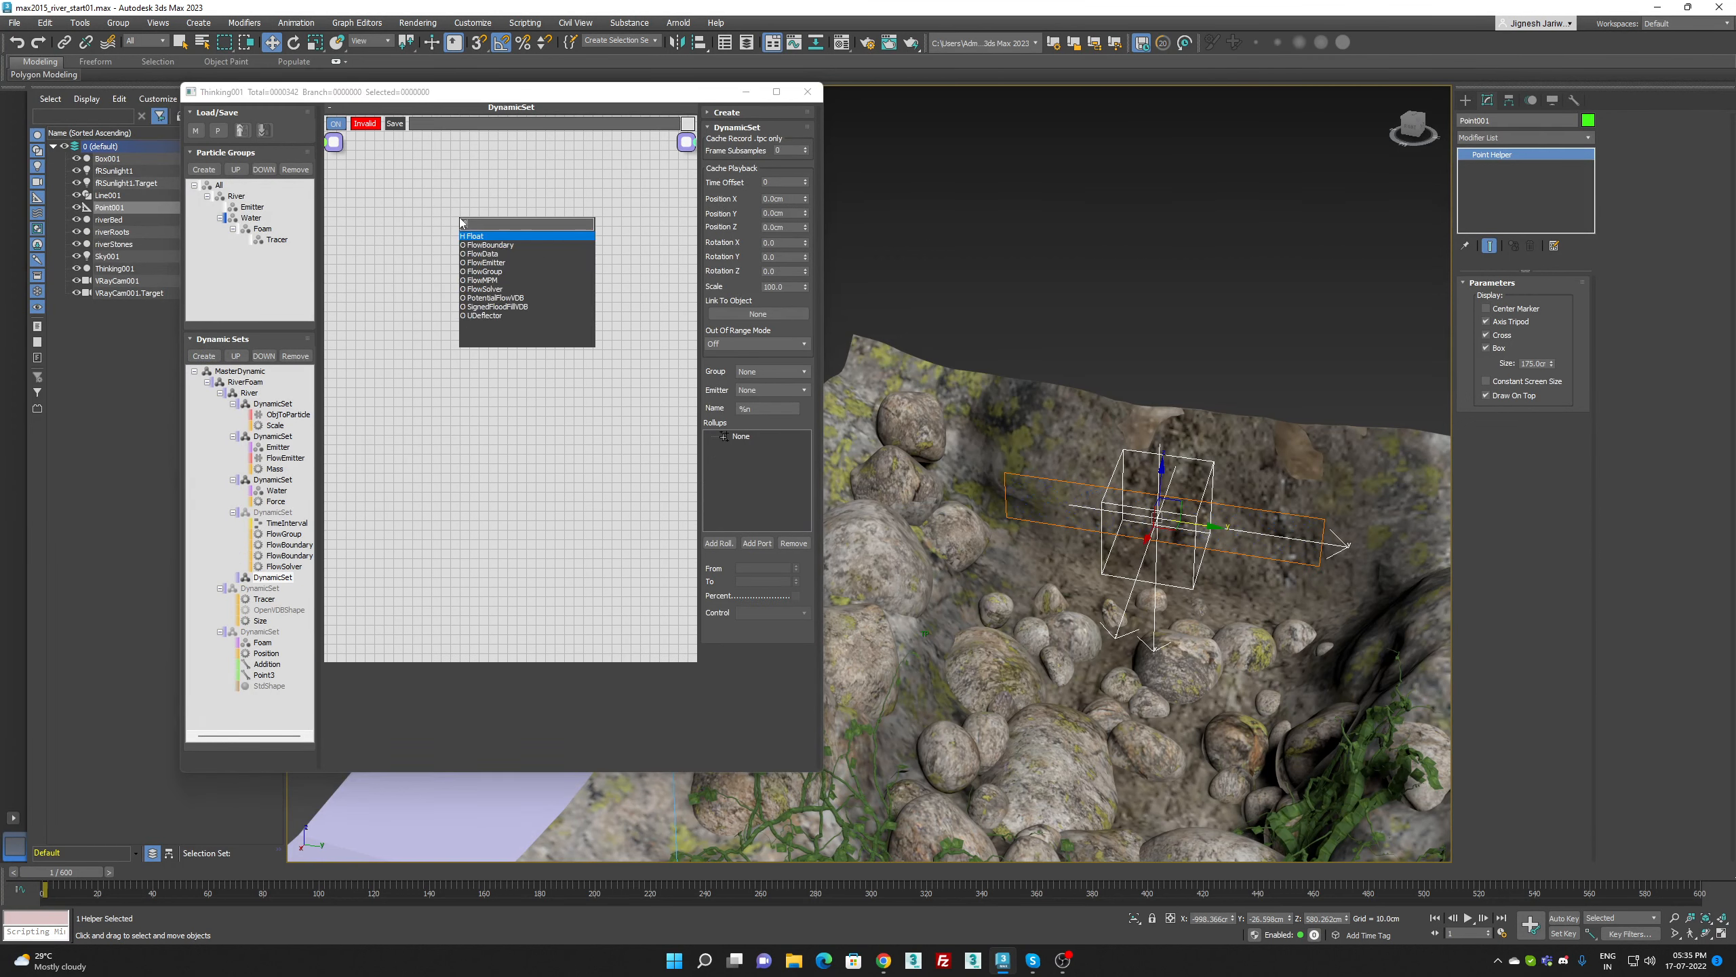
text(owgrou)
key(Return)
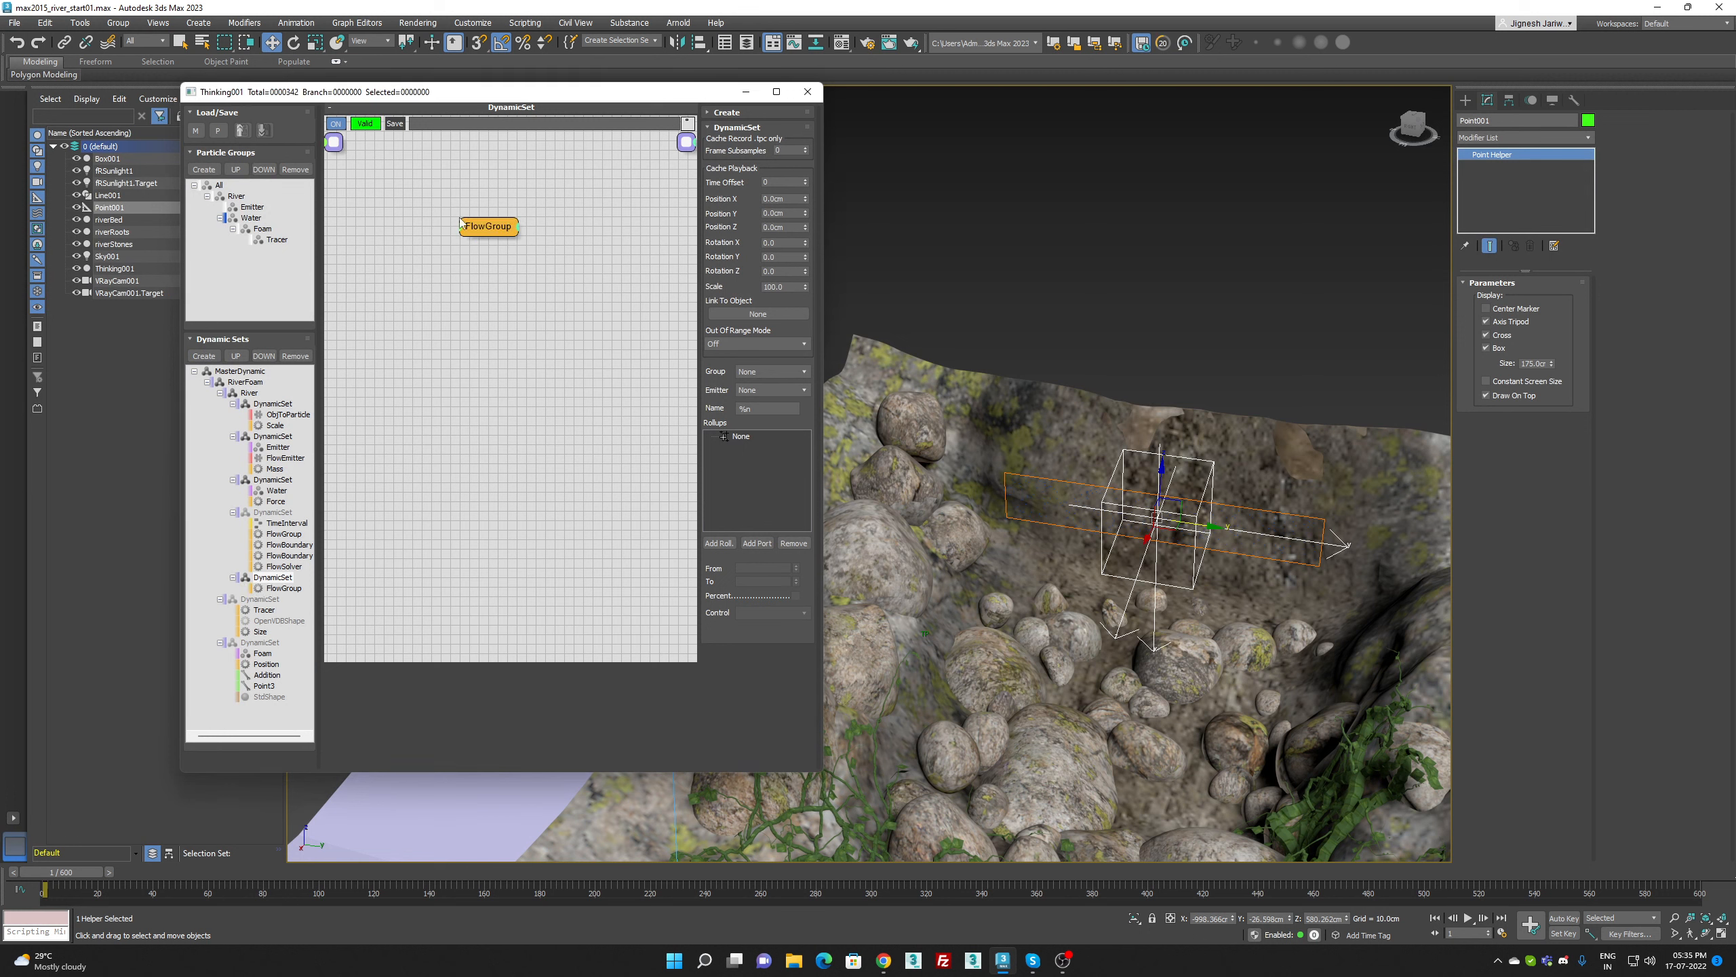
Add FlowBoundary and FlowSolver nodes below the FlowGroup in the new DynamicSet, and place the FlowSolver under the FlowBoundary
right_click(476, 258)
text(flowbo)
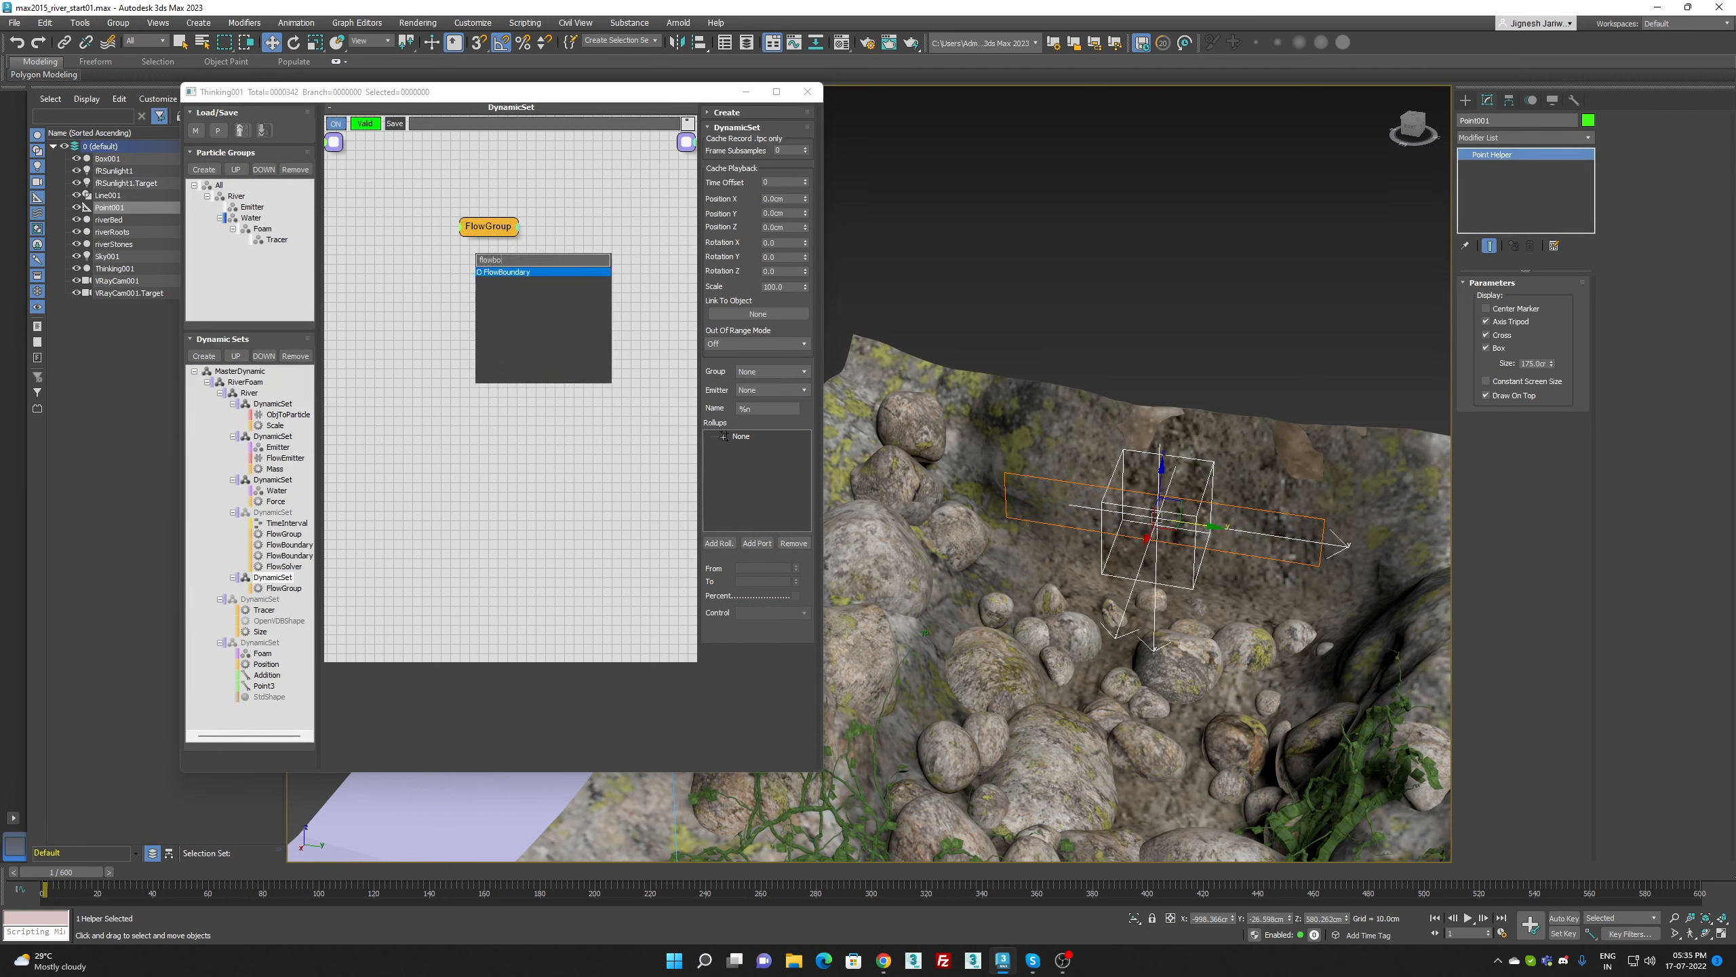
key(Return)
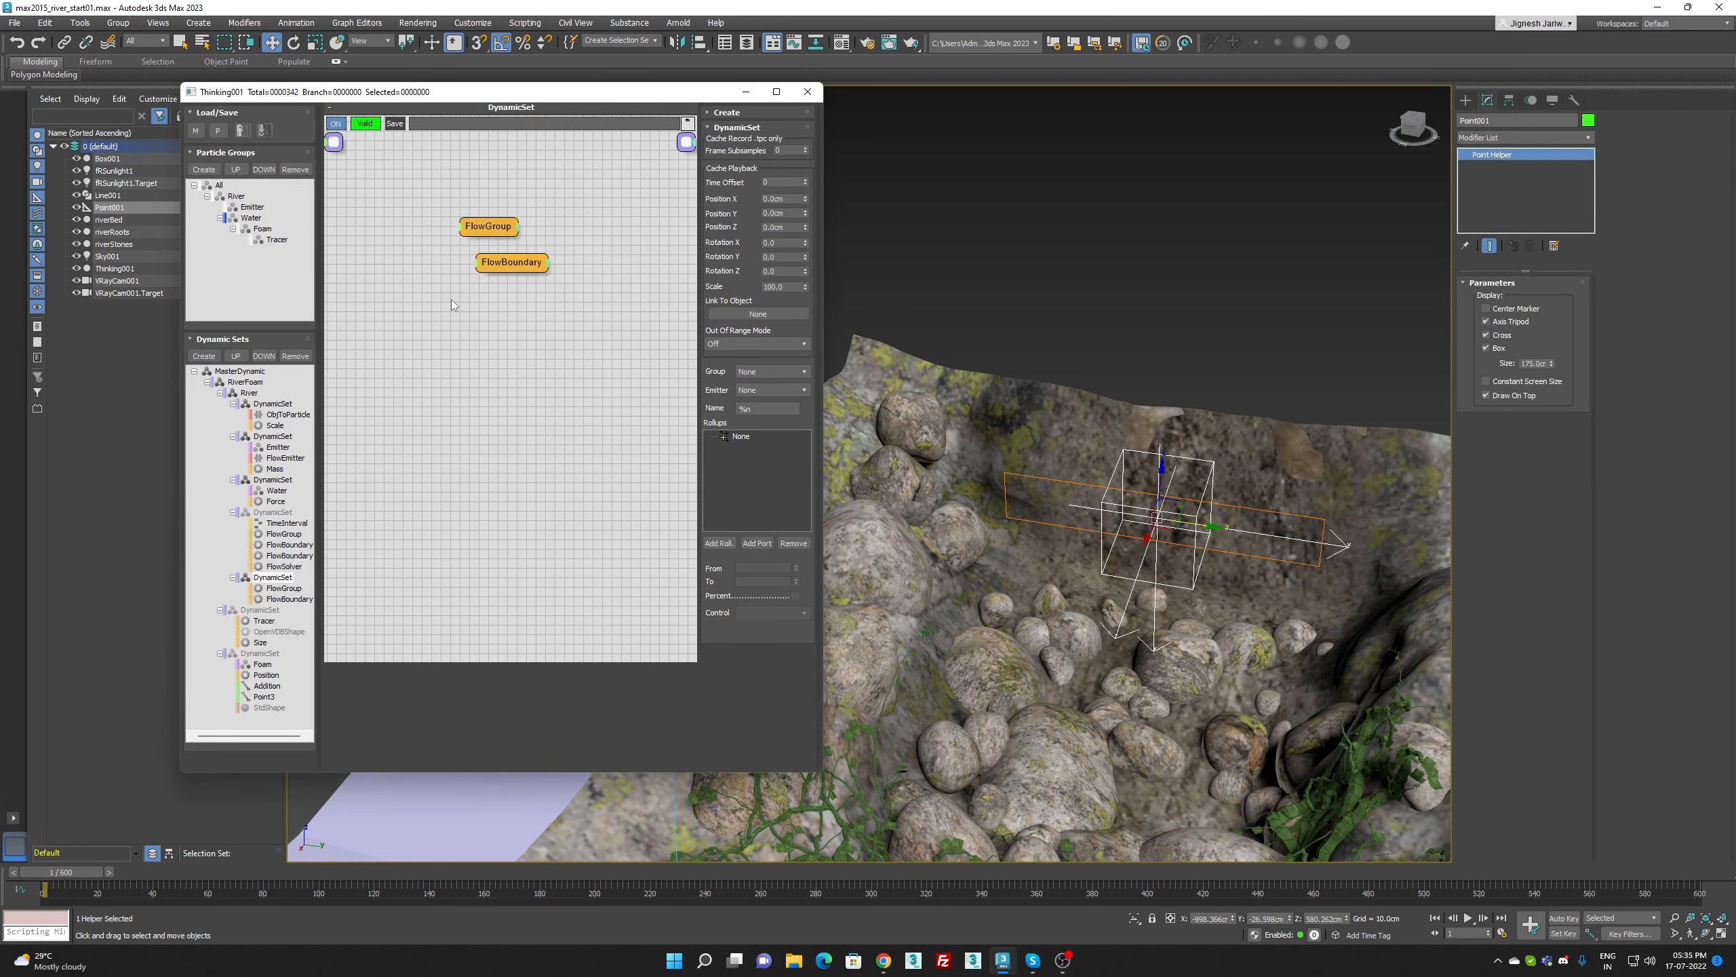
right_click(520, 317)
text(flowso)
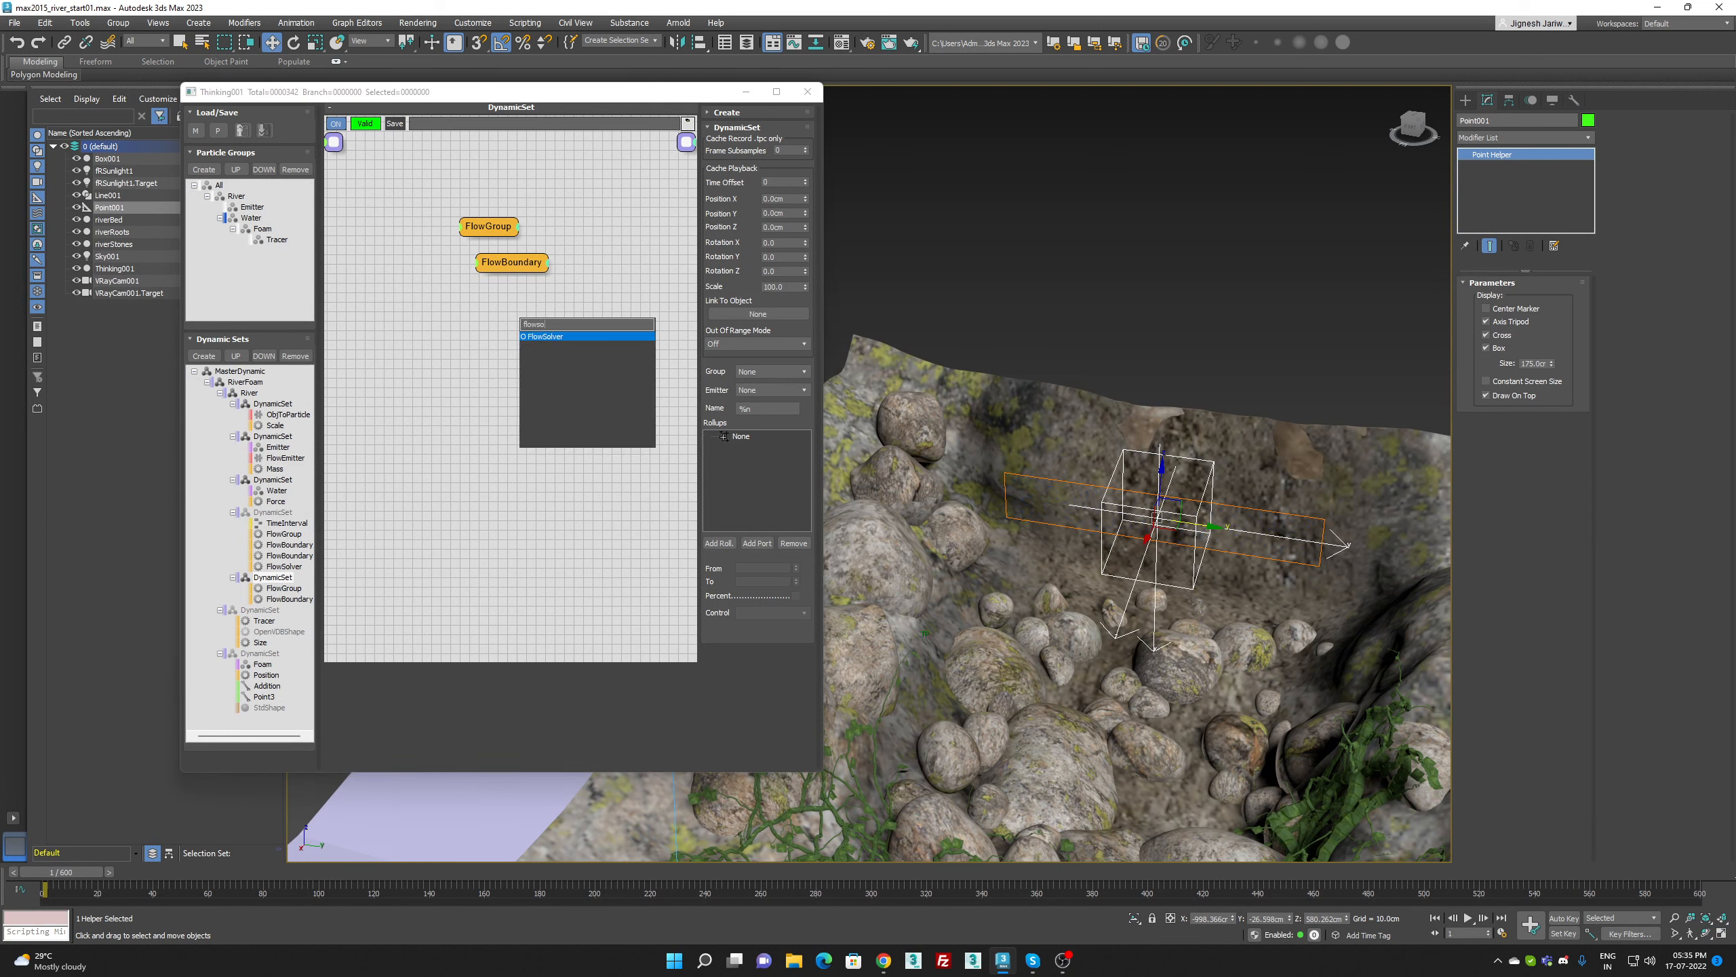
key(Return)
drag(522, 324, 479, 306)
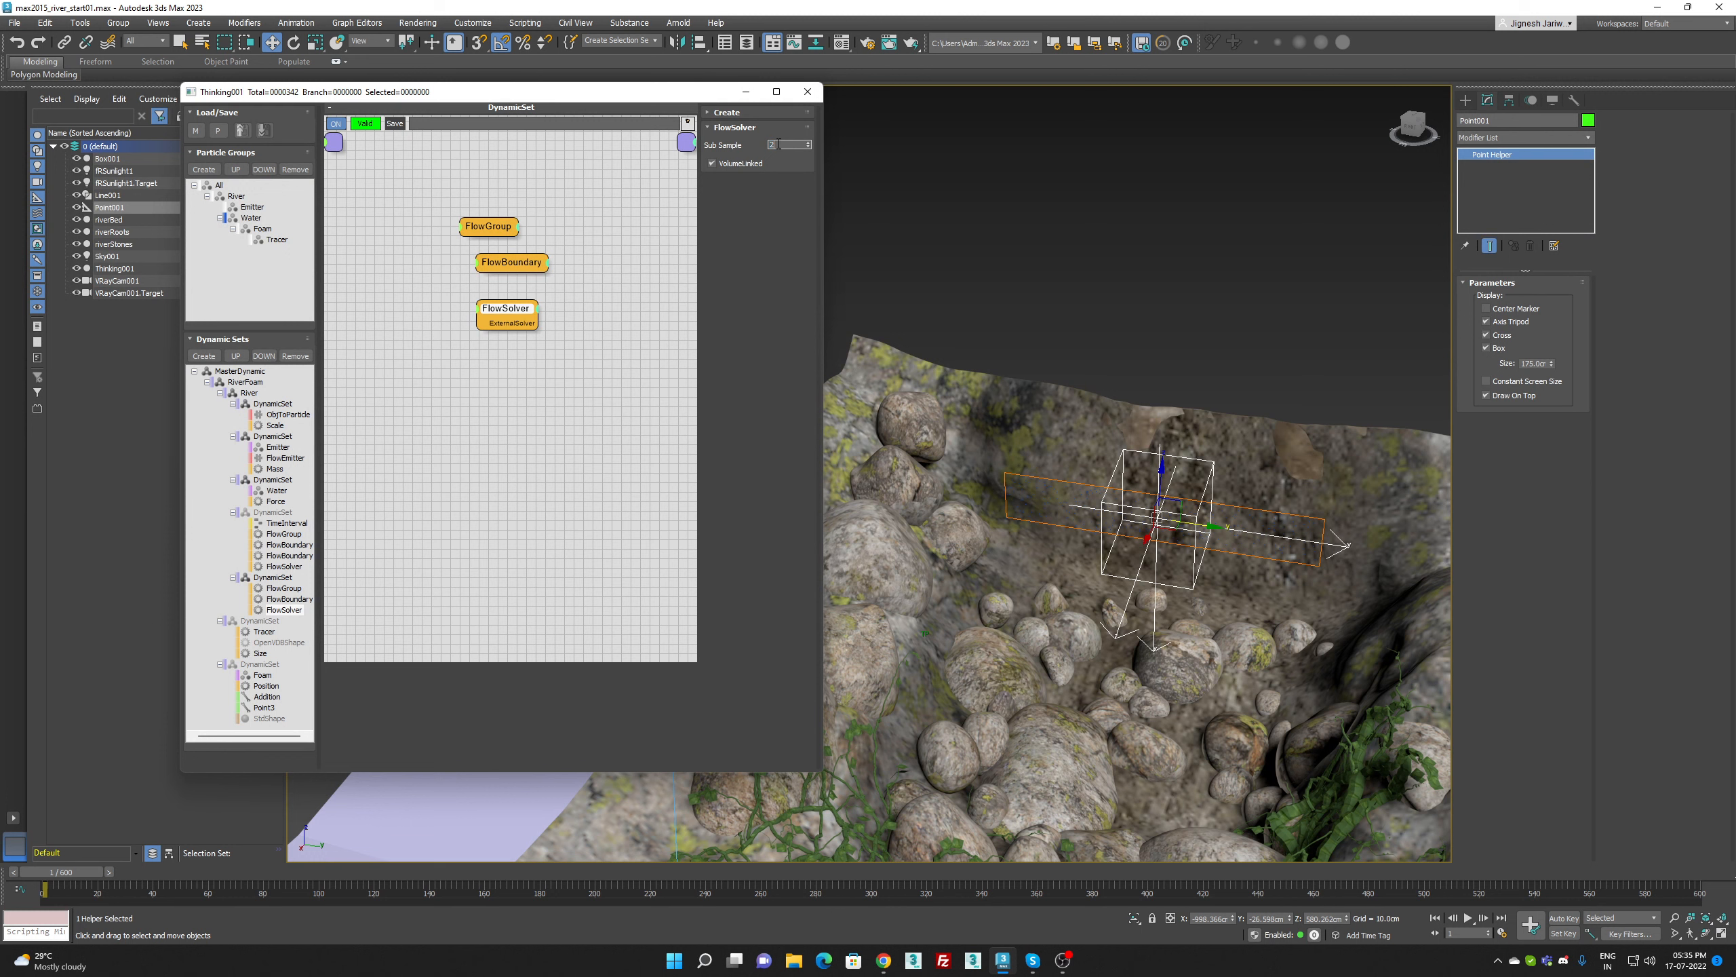
Set the new FlowSolver's Sub Sample to 0 and open the new FlowGroup node's settings
drag(779, 144, 673, 137)
text(0)
click(505, 227)
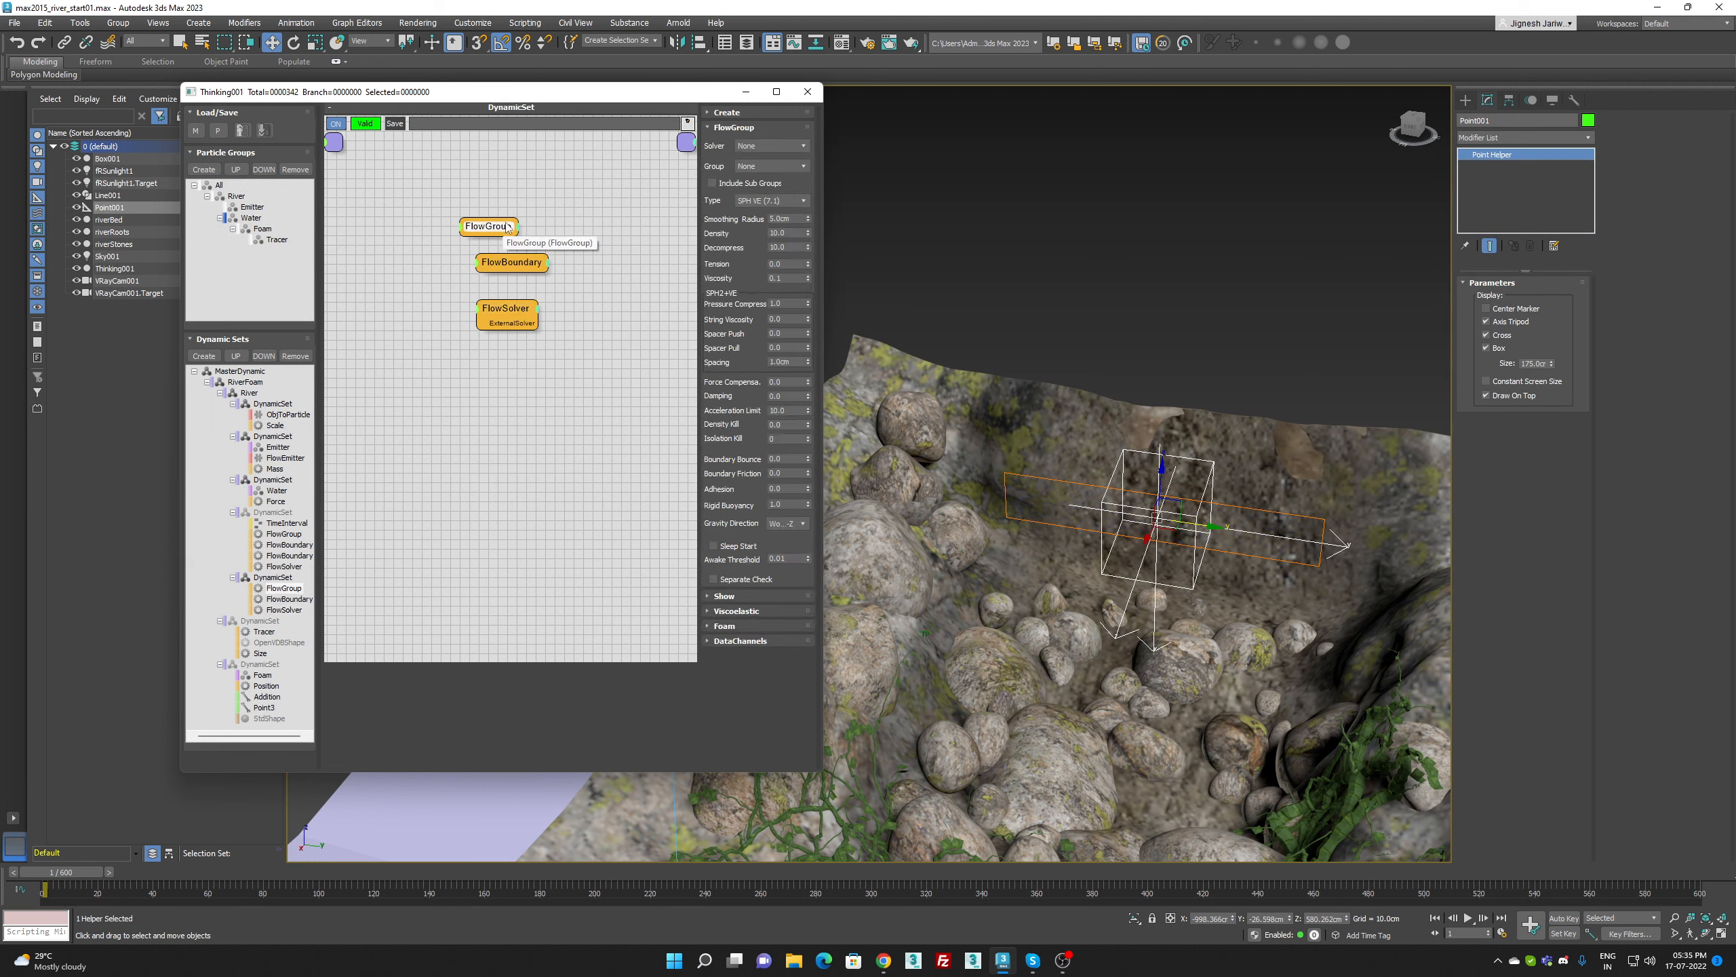
Rename the FlowSolver node in the new DynamicSet as "FlowSolver - Tutorial"
click(527, 327)
right_click(527, 327)
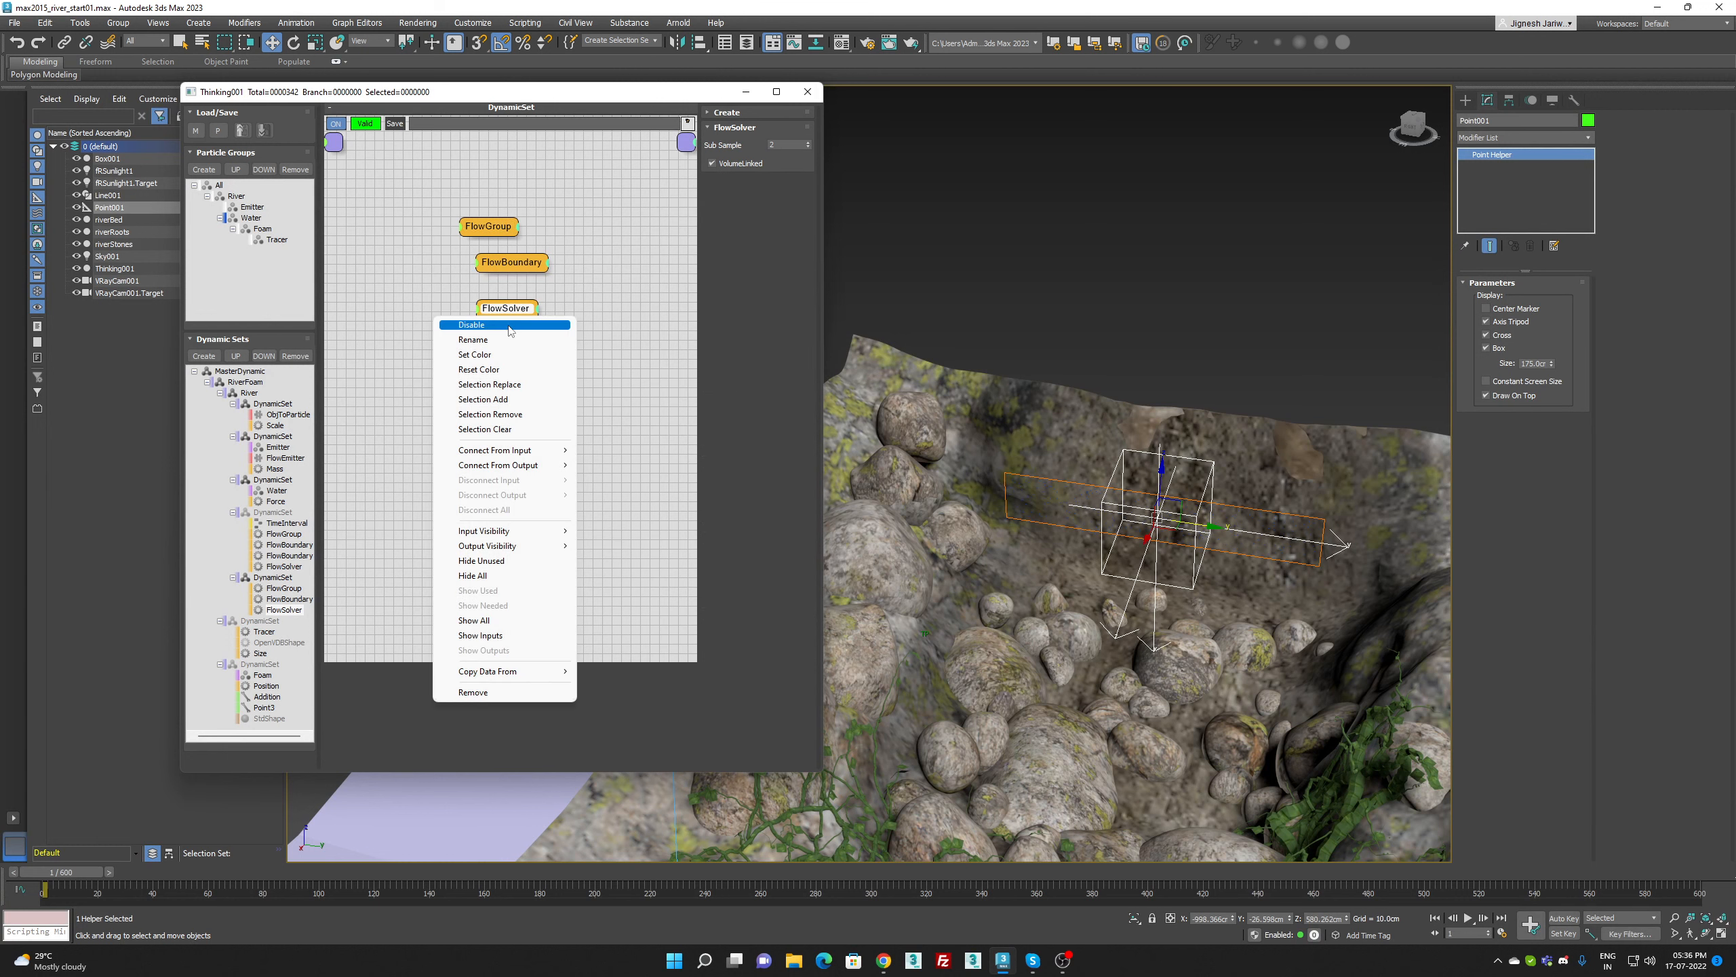
click(508, 347)
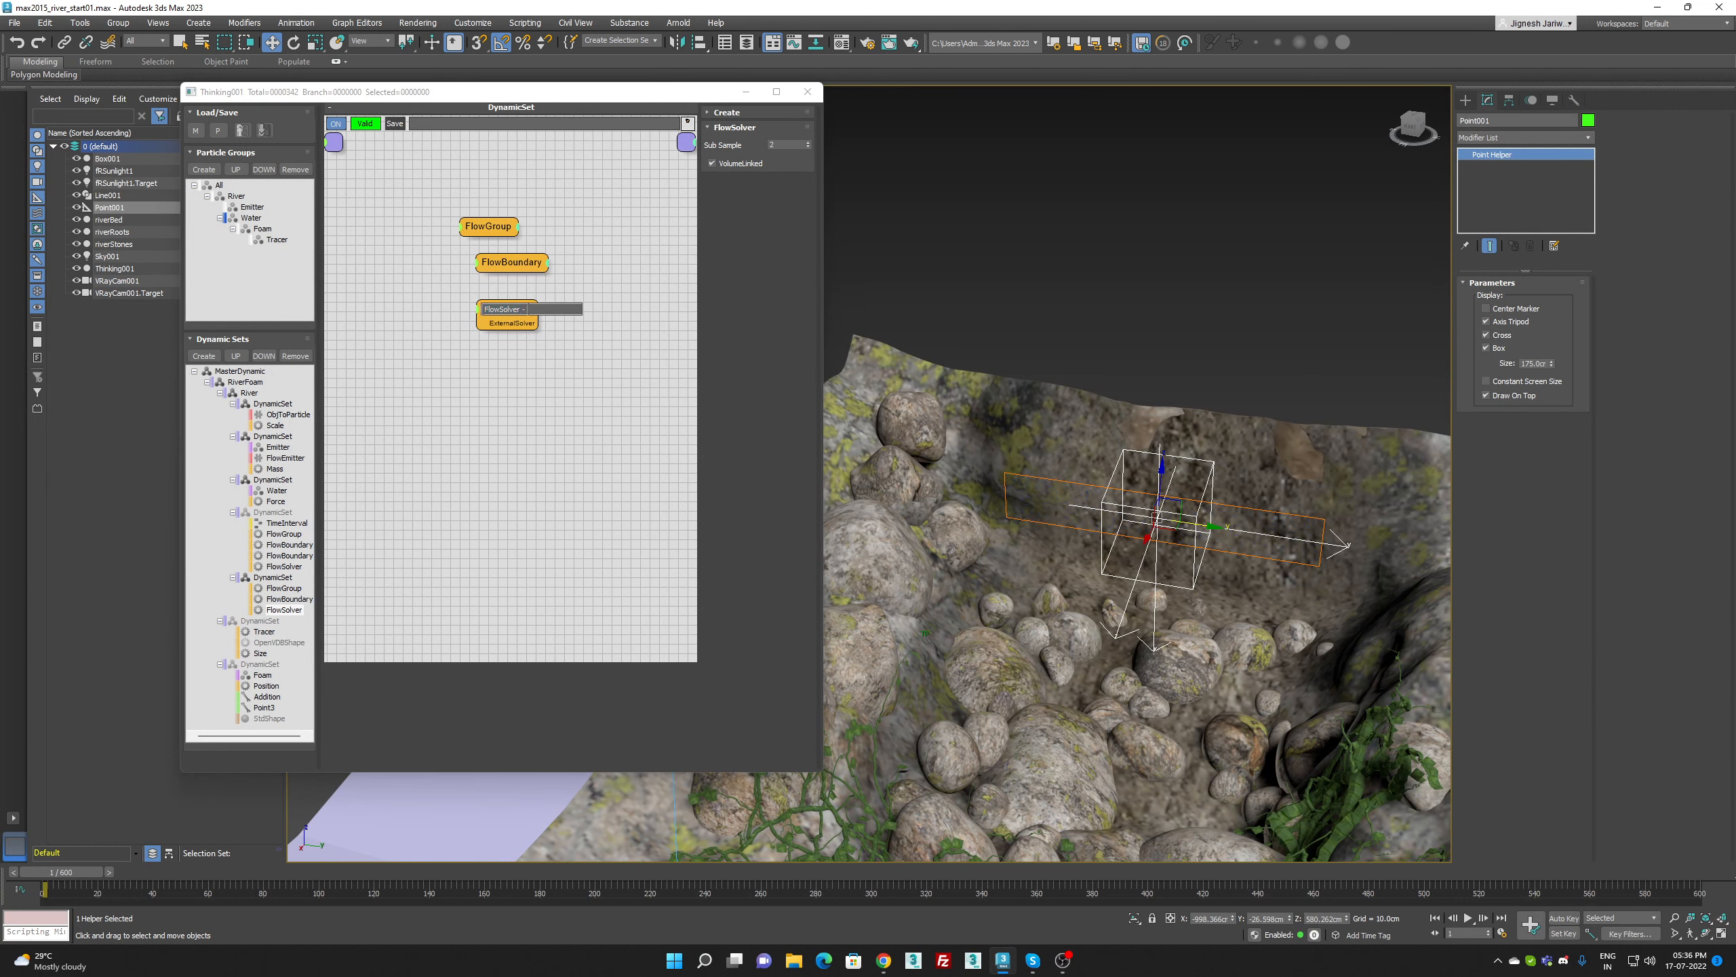
text(- Tutorial)
key(Return)
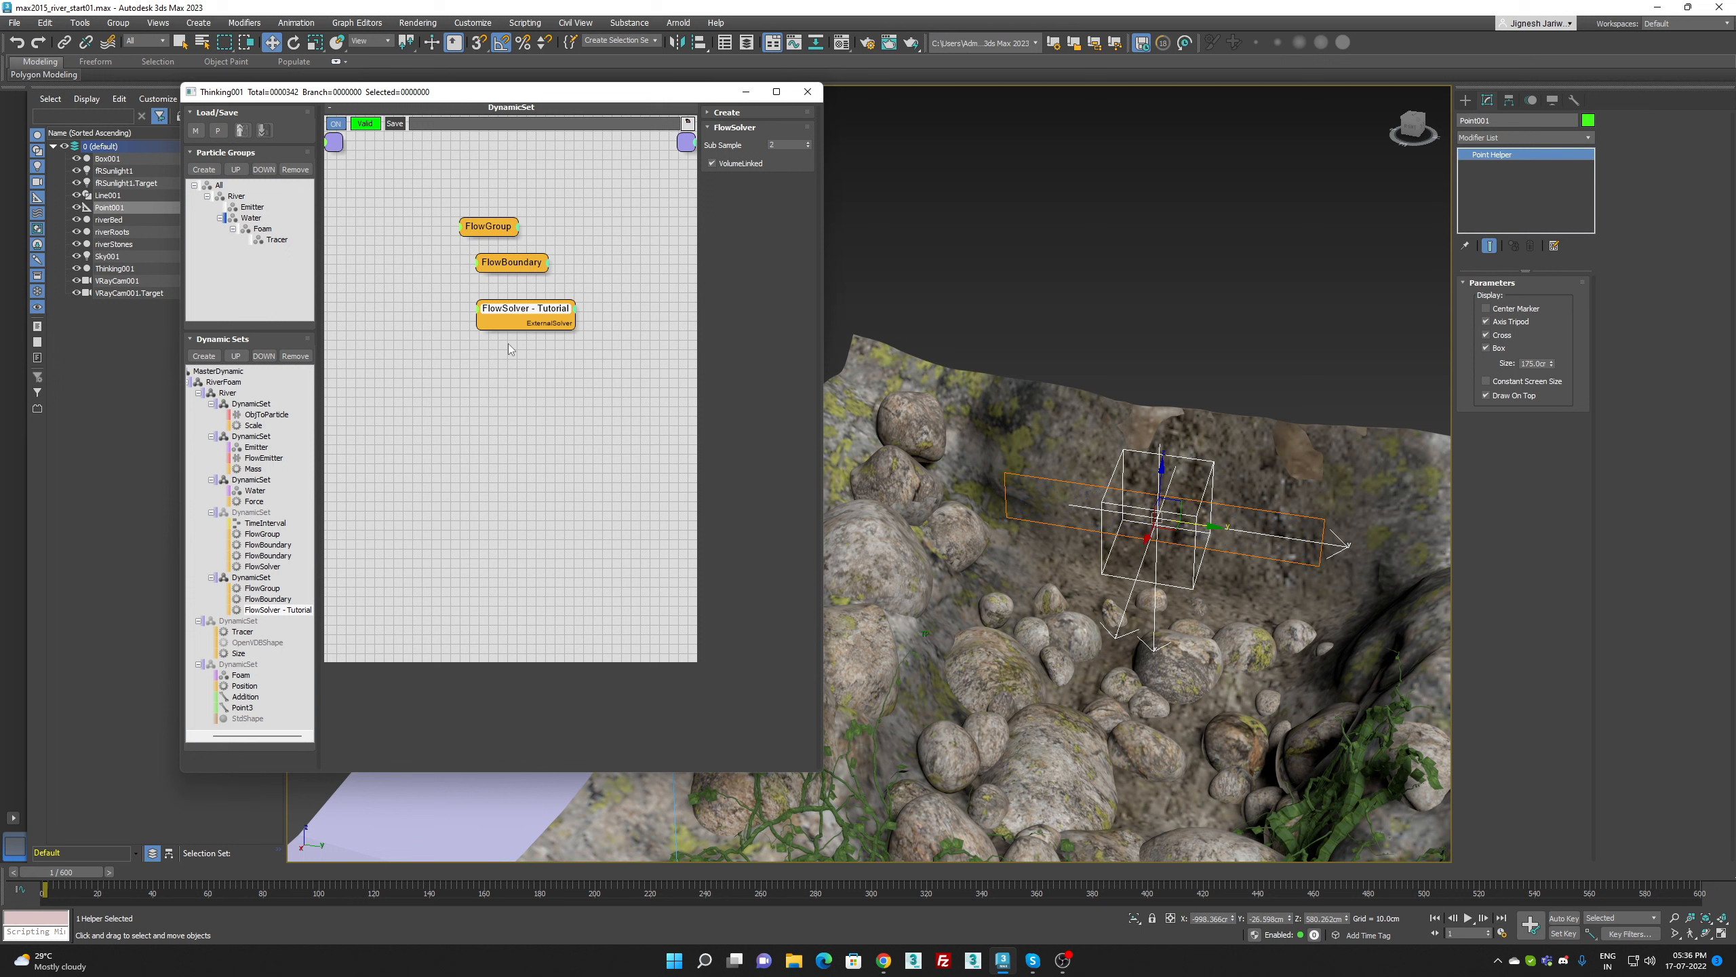
Assign FlowSolver - Tutorial as the new FlowGroup's solver and Water as its particle group
click(483, 231)
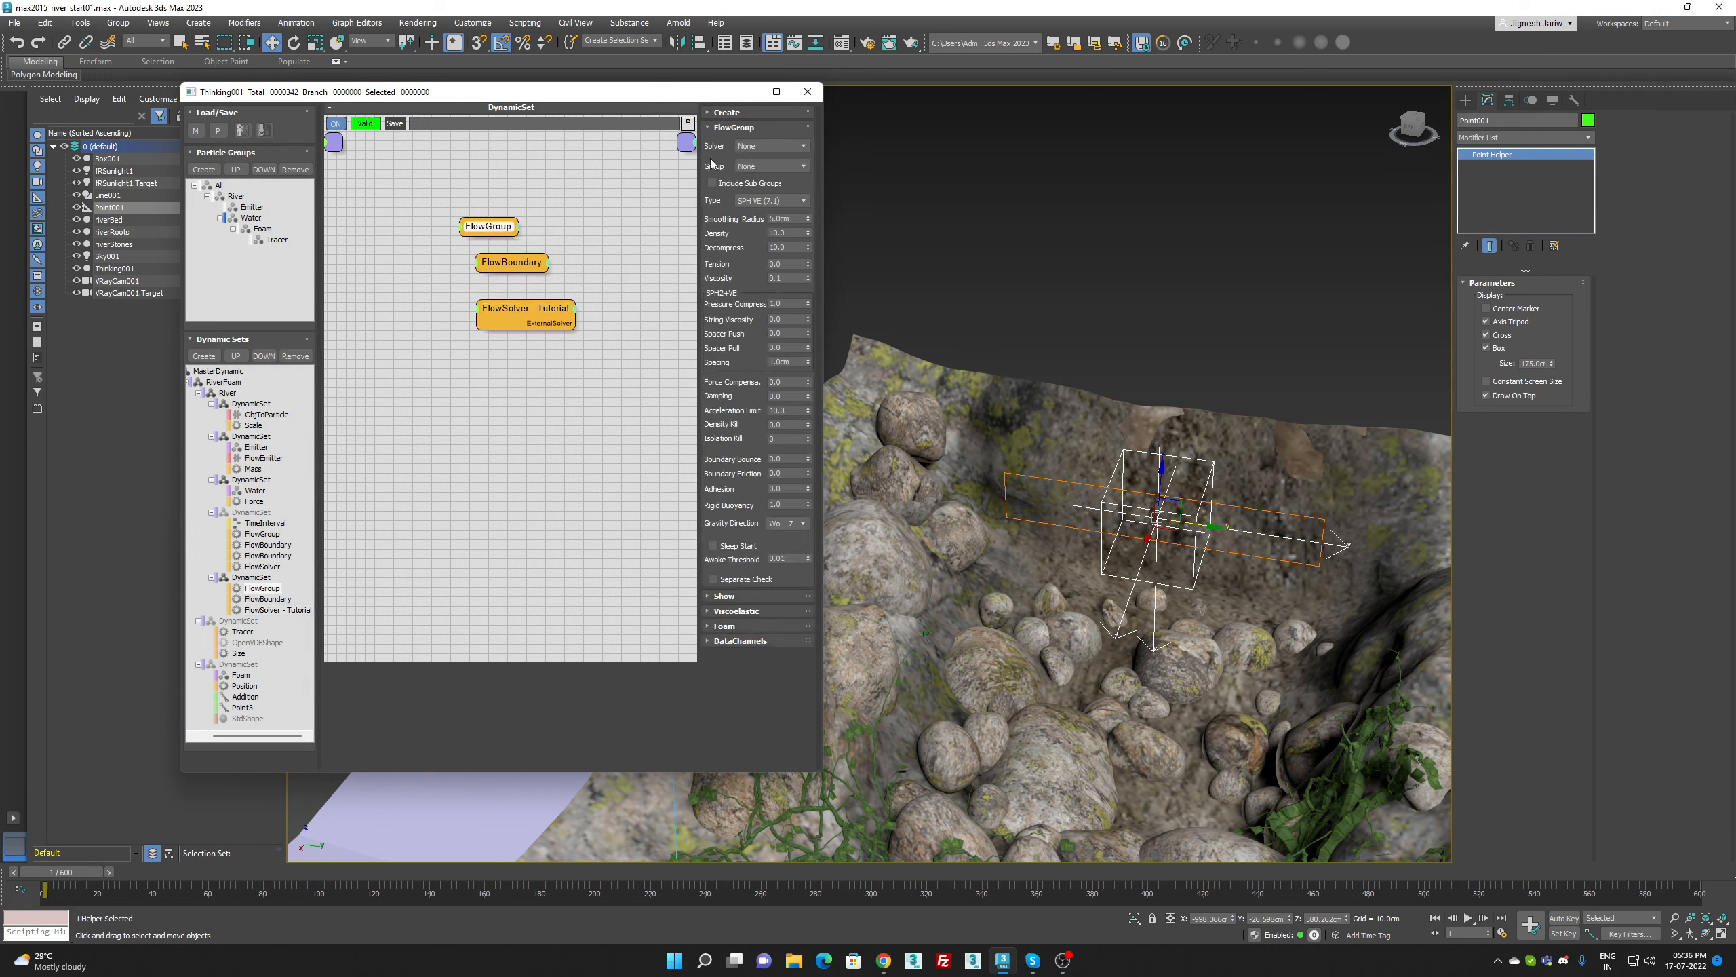
click(770, 146)
click(770, 175)
click(762, 166)
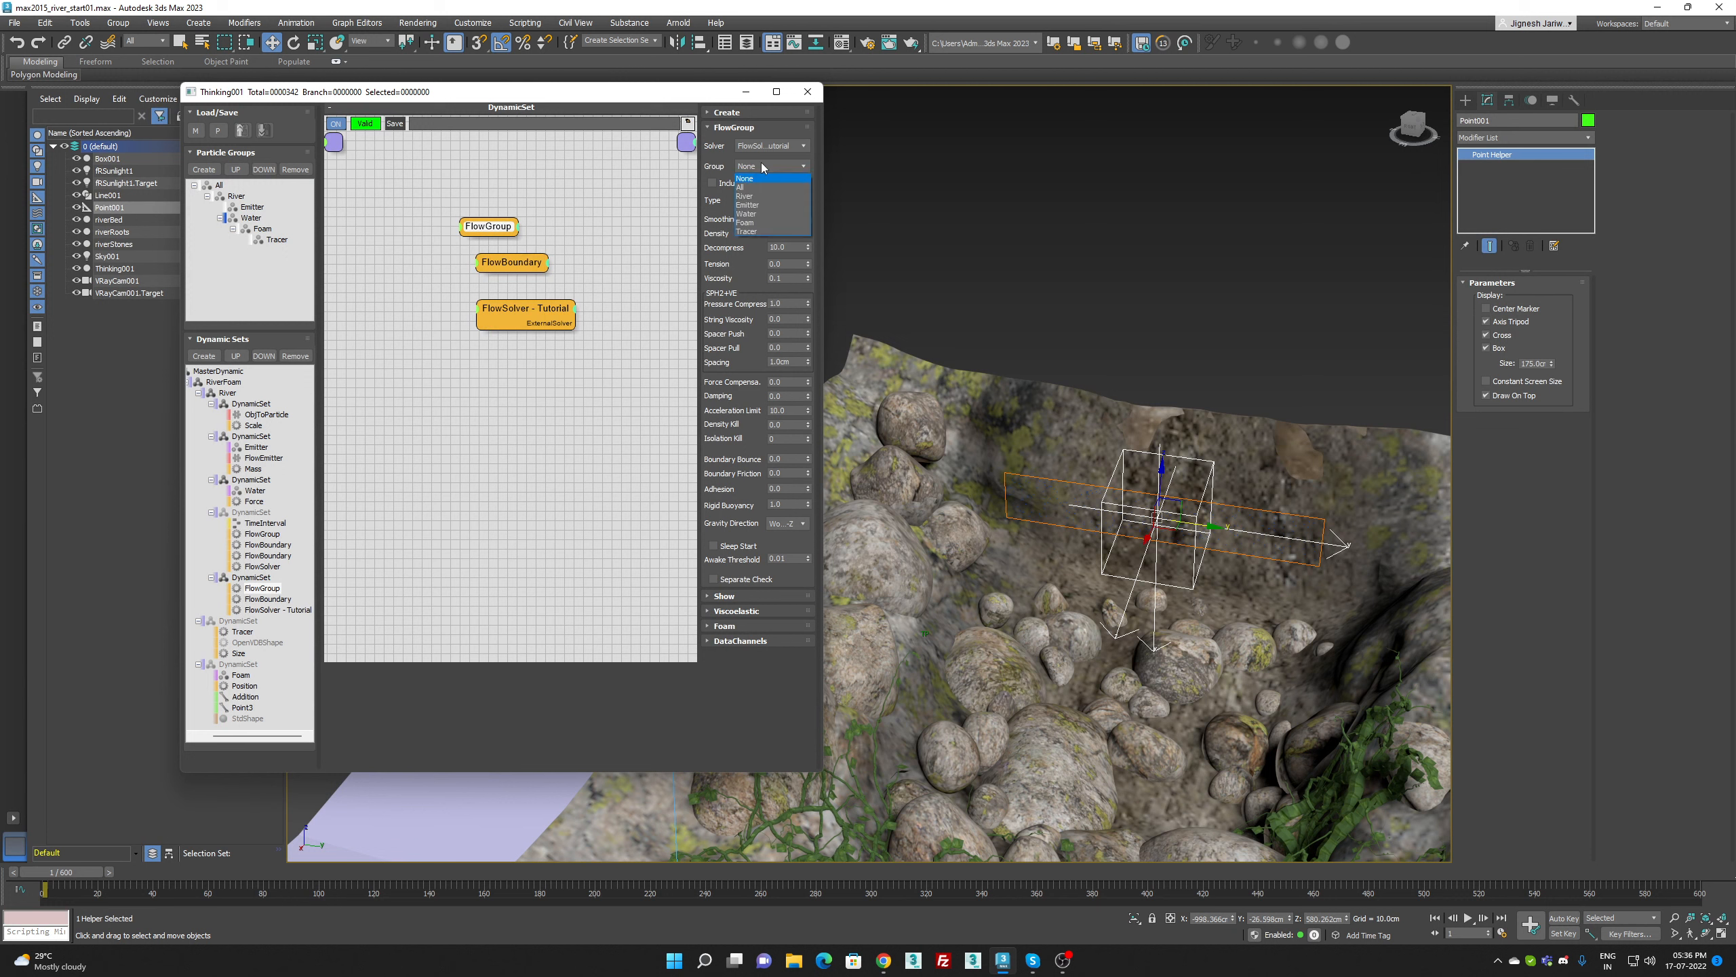
click(761, 213)
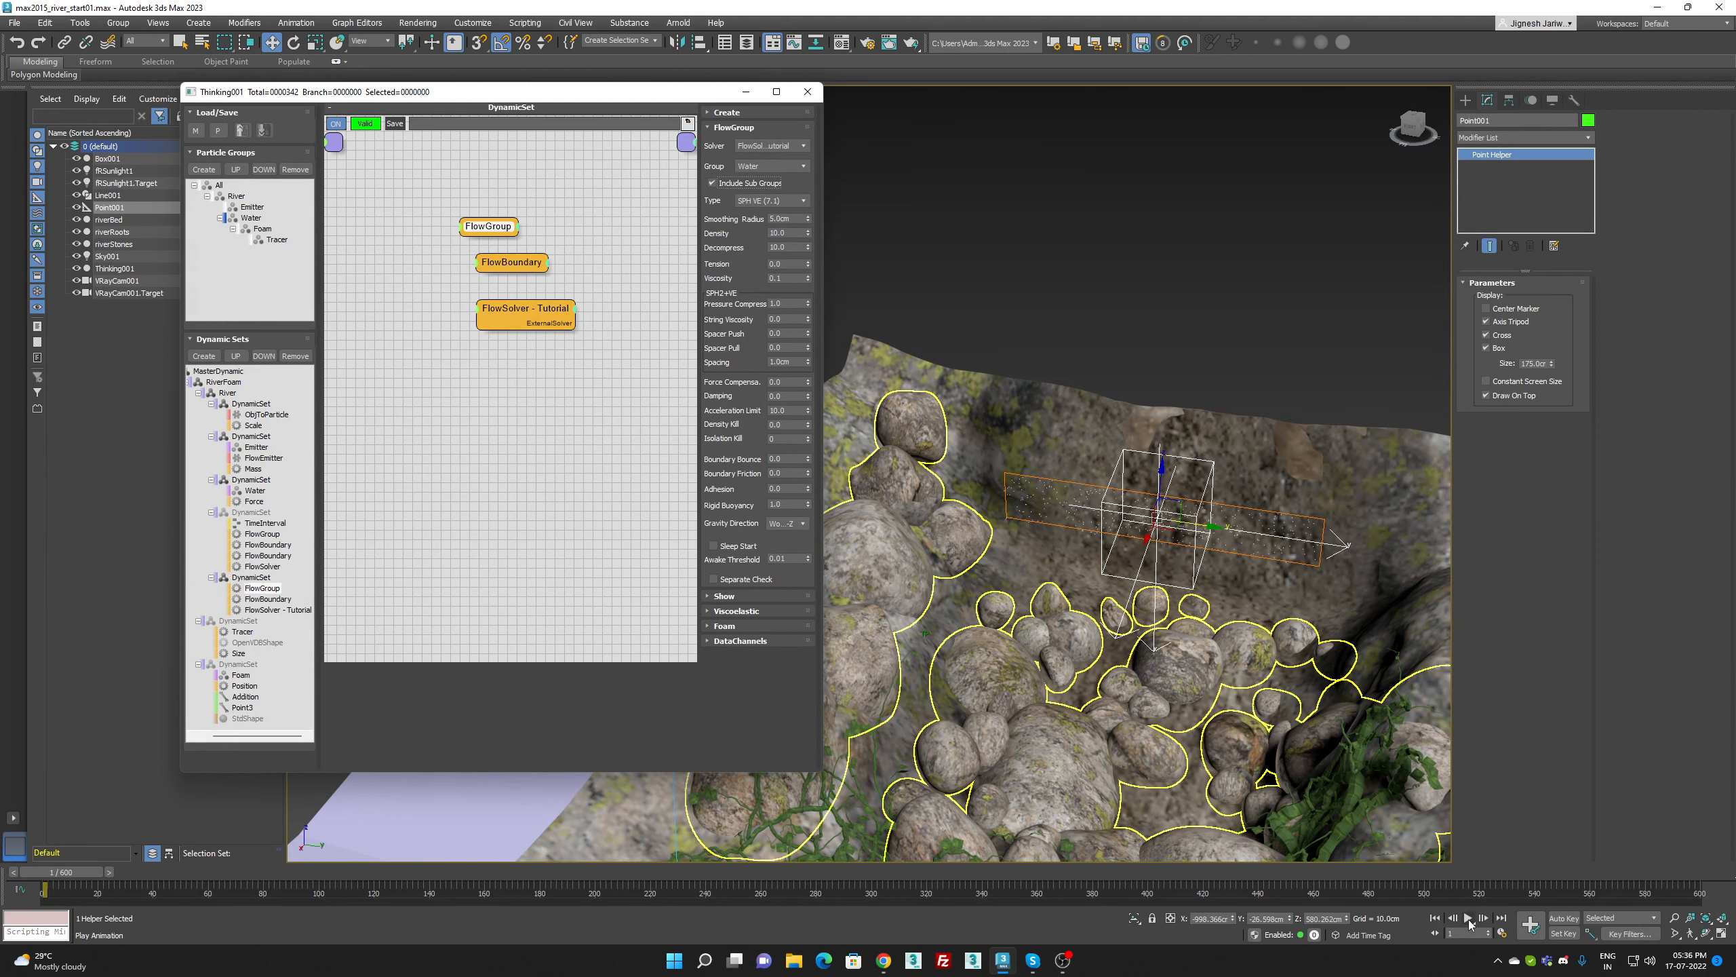
Play the simulation briefly, and set the MasterDynamic viewport display of the particles to Dots
click(1467, 918)
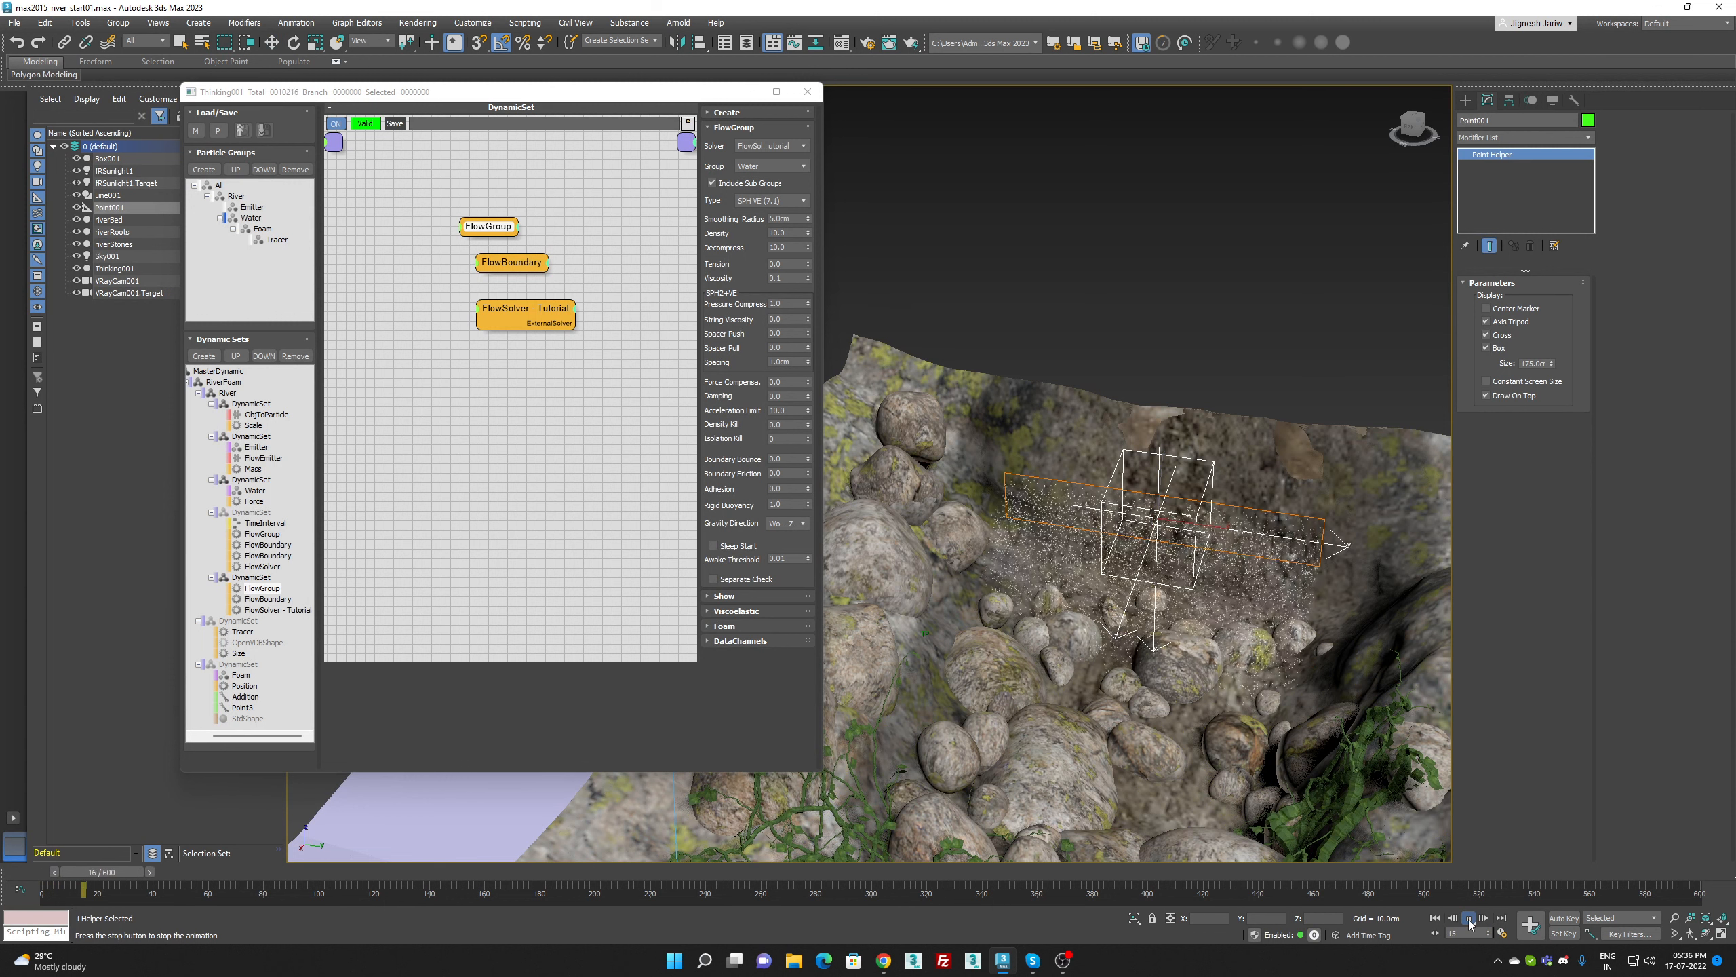
click(1469, 918)
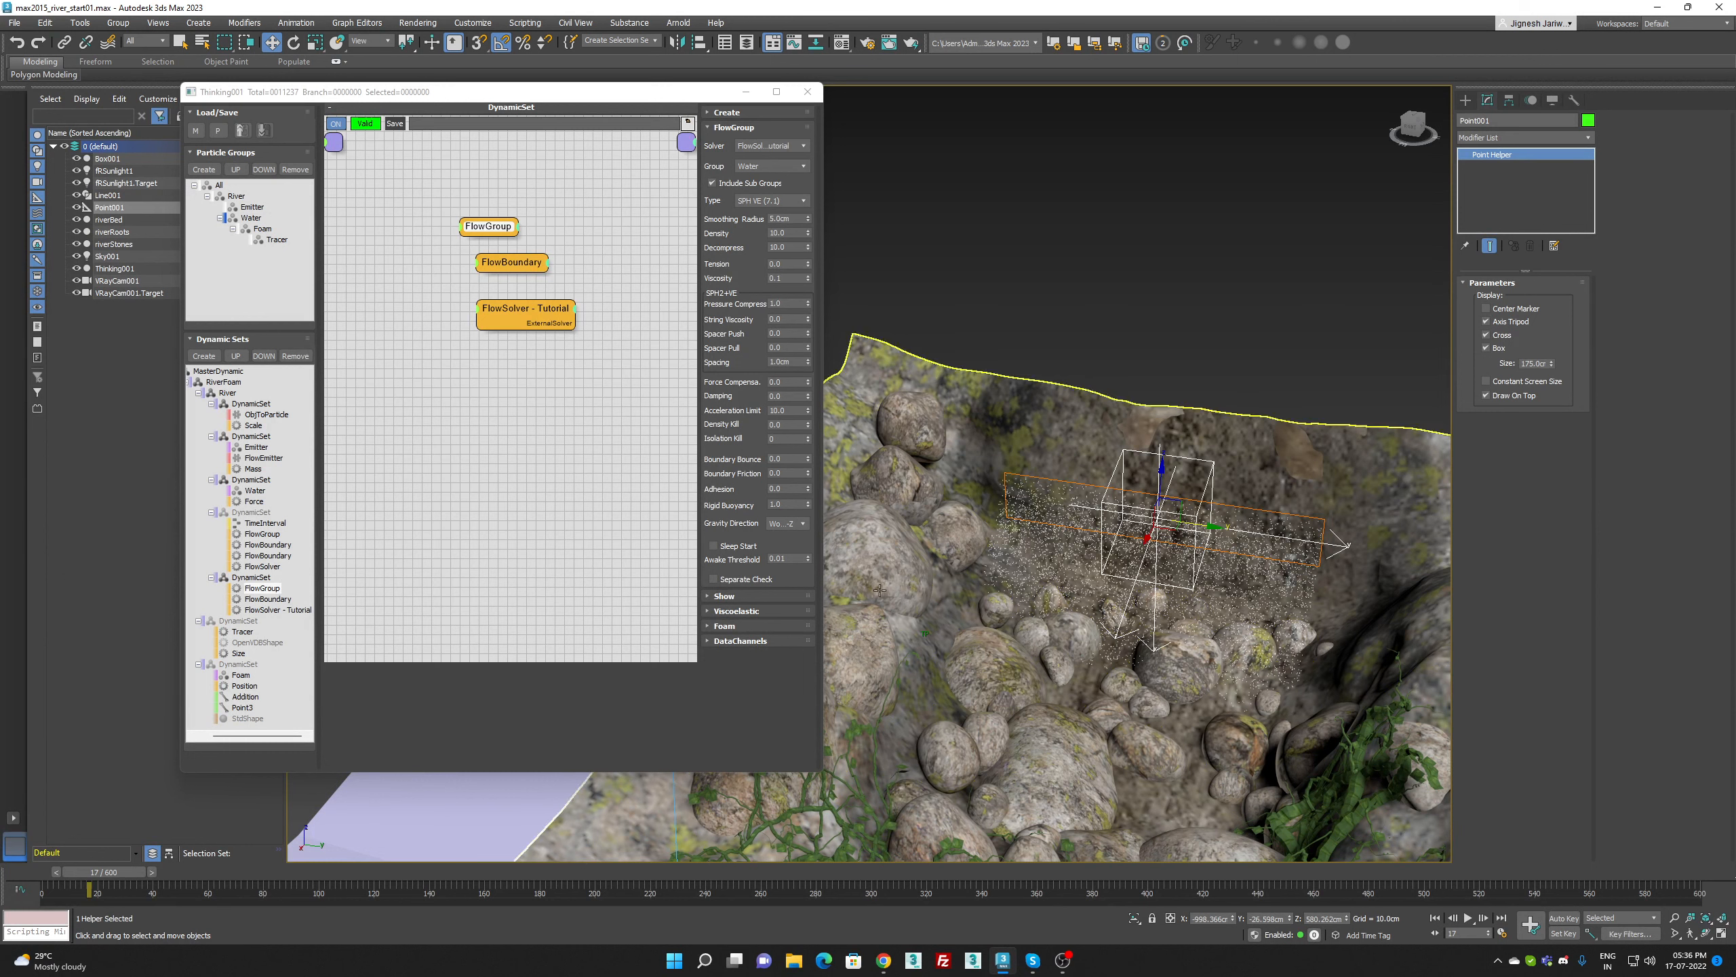
click(212, 371)
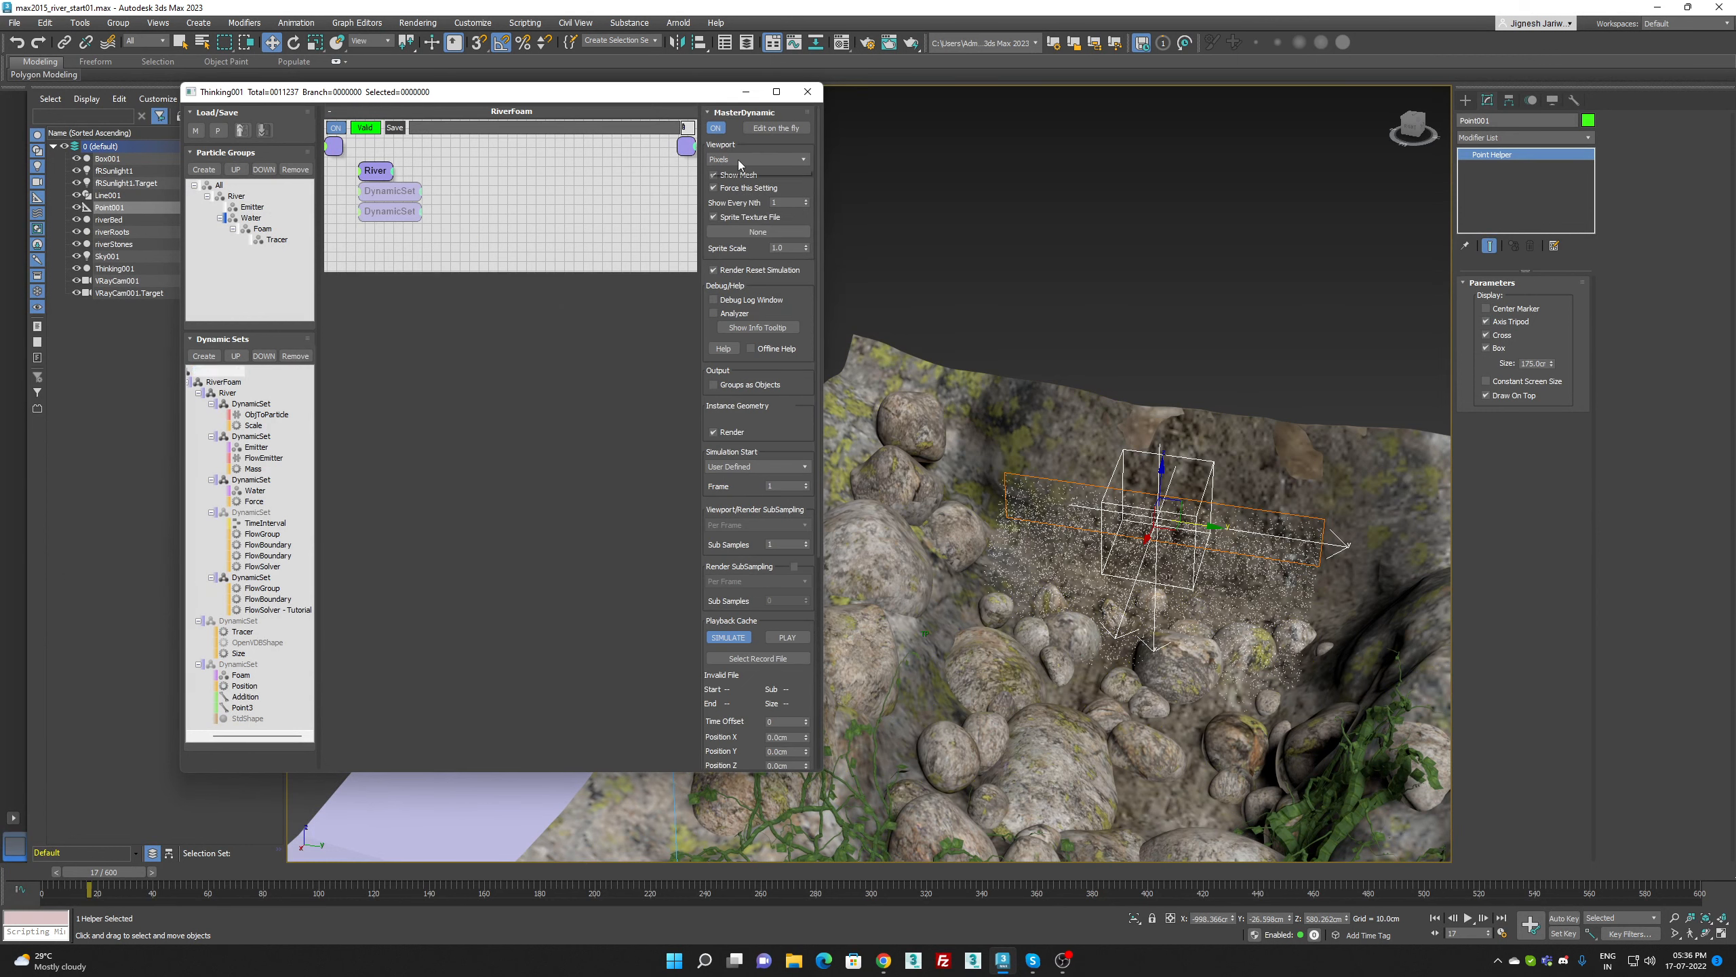
click(738, 160)
click(739, 188)
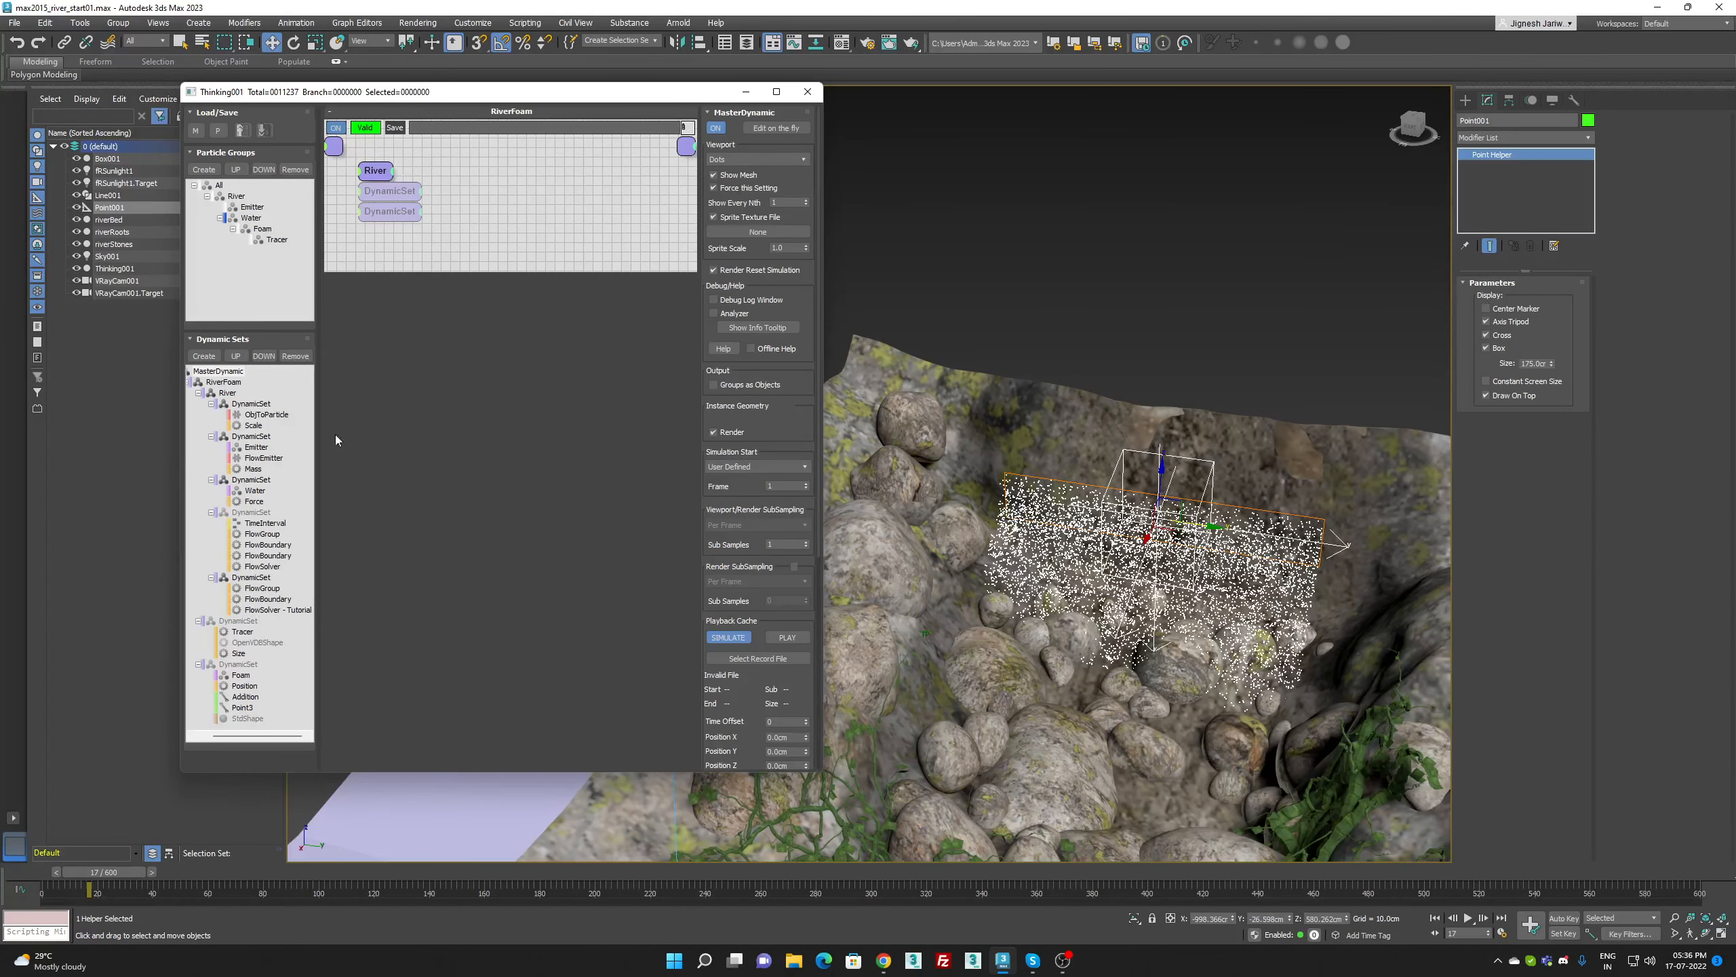
Reopen the new FlowGroup's settings, advance the simulation a few frames to inspect the particles, and return to the start frame
click(263, 588)
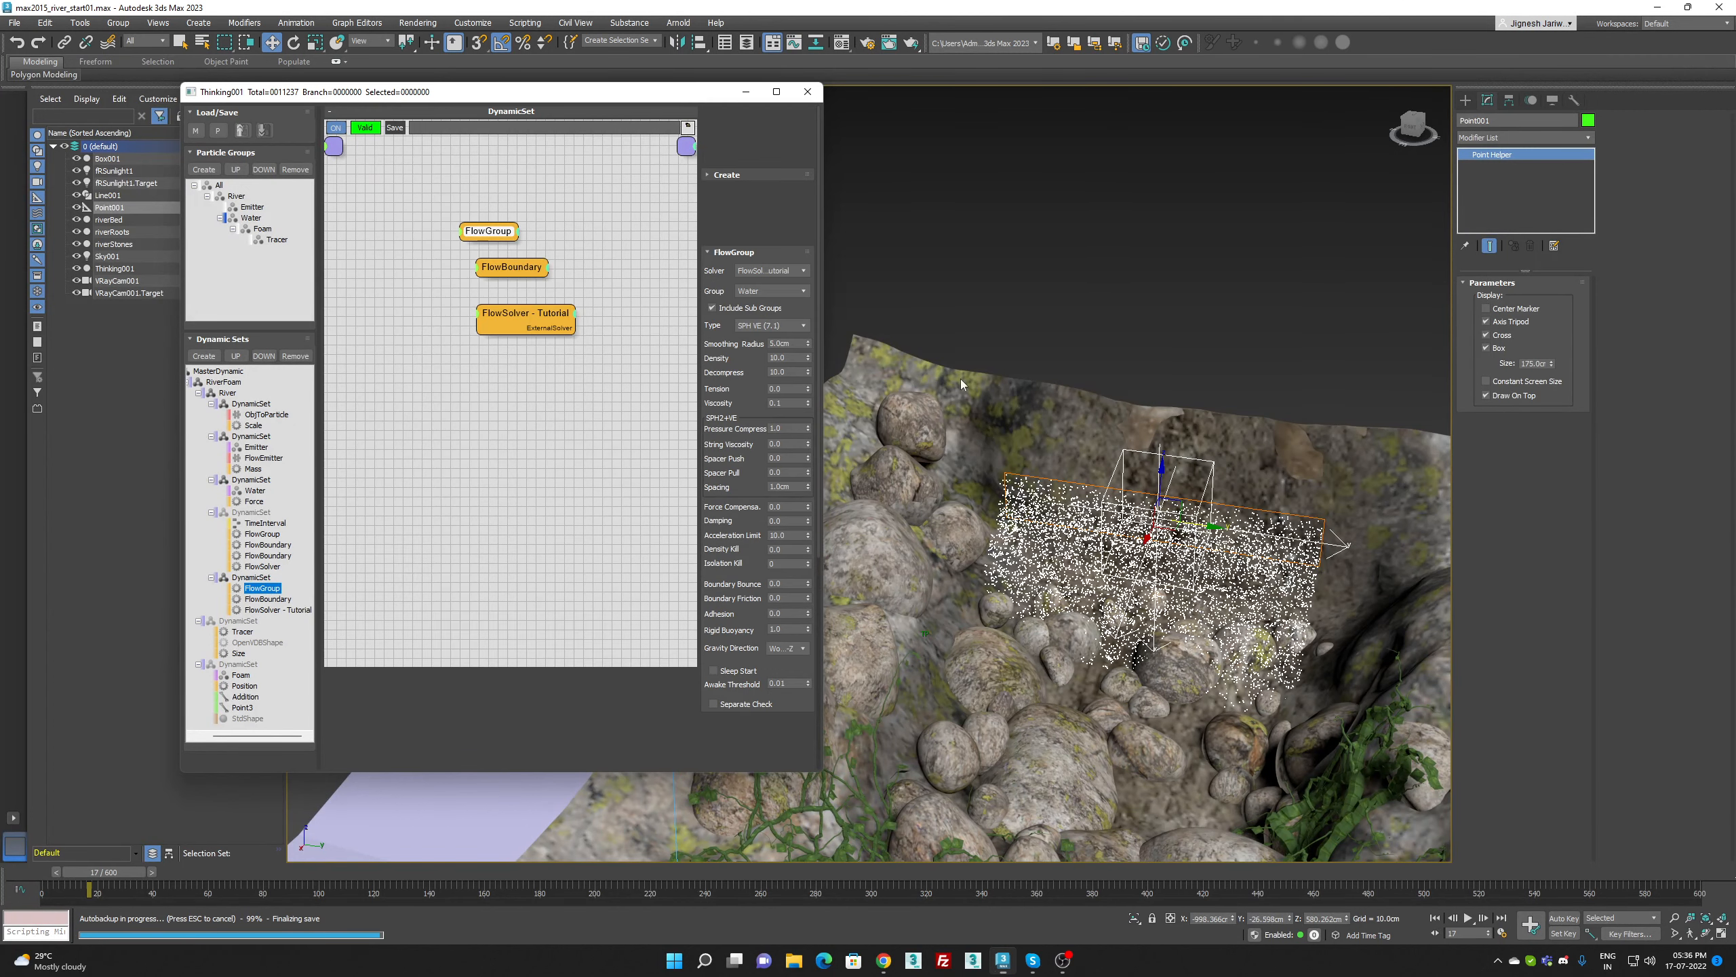
click(1481, 919)
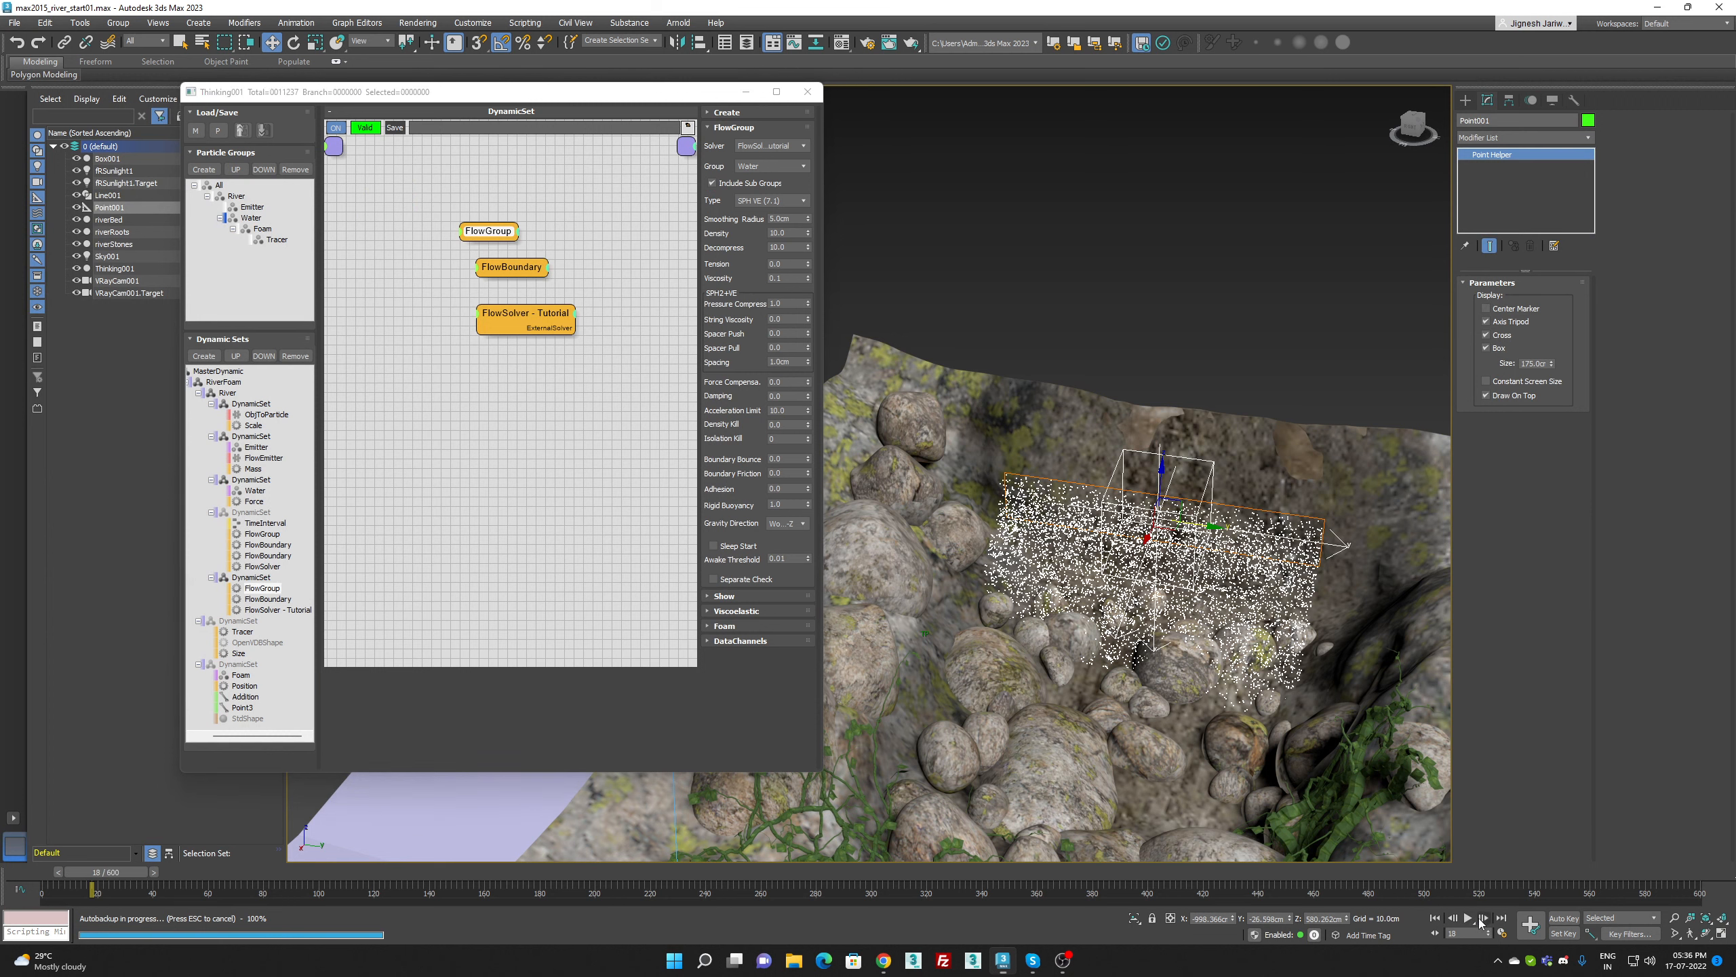
click(1481, 919)
click(1481, 919)
click(1481, 919)
click(1481, 919)
click(1435, 919)
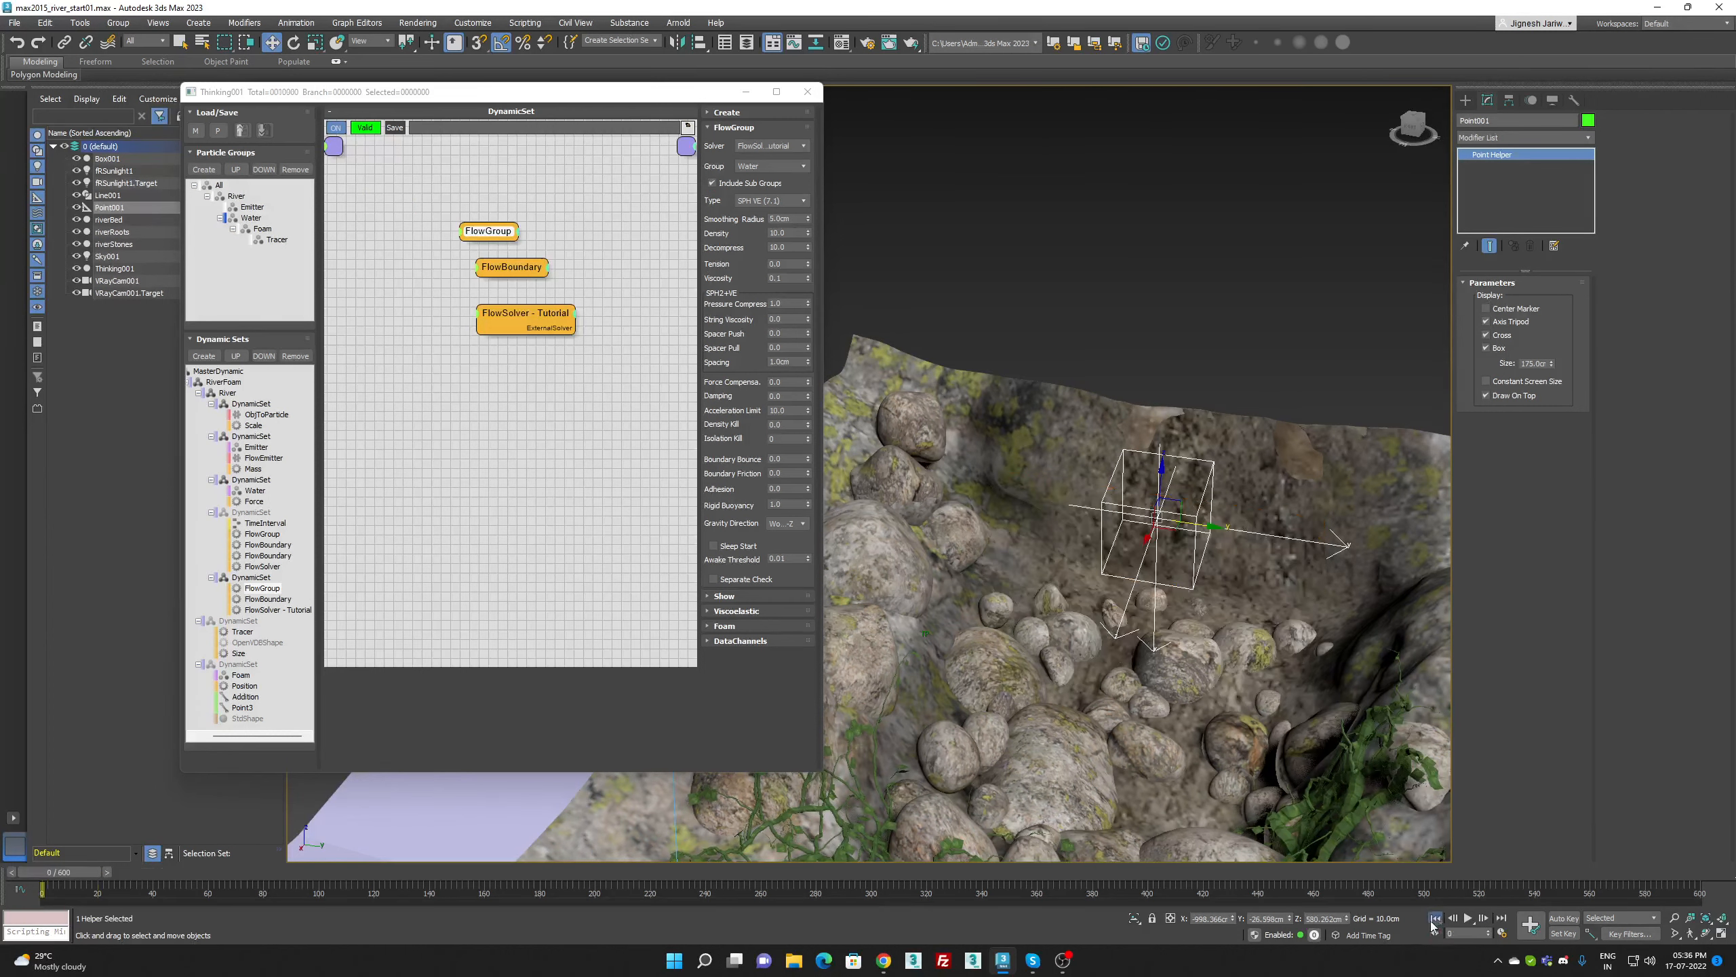
Assign FlowSolver - Tutorial to the FlowBoundary node and add riverBed, riverStones and riverRoots as its collision objects
click(511, 266)
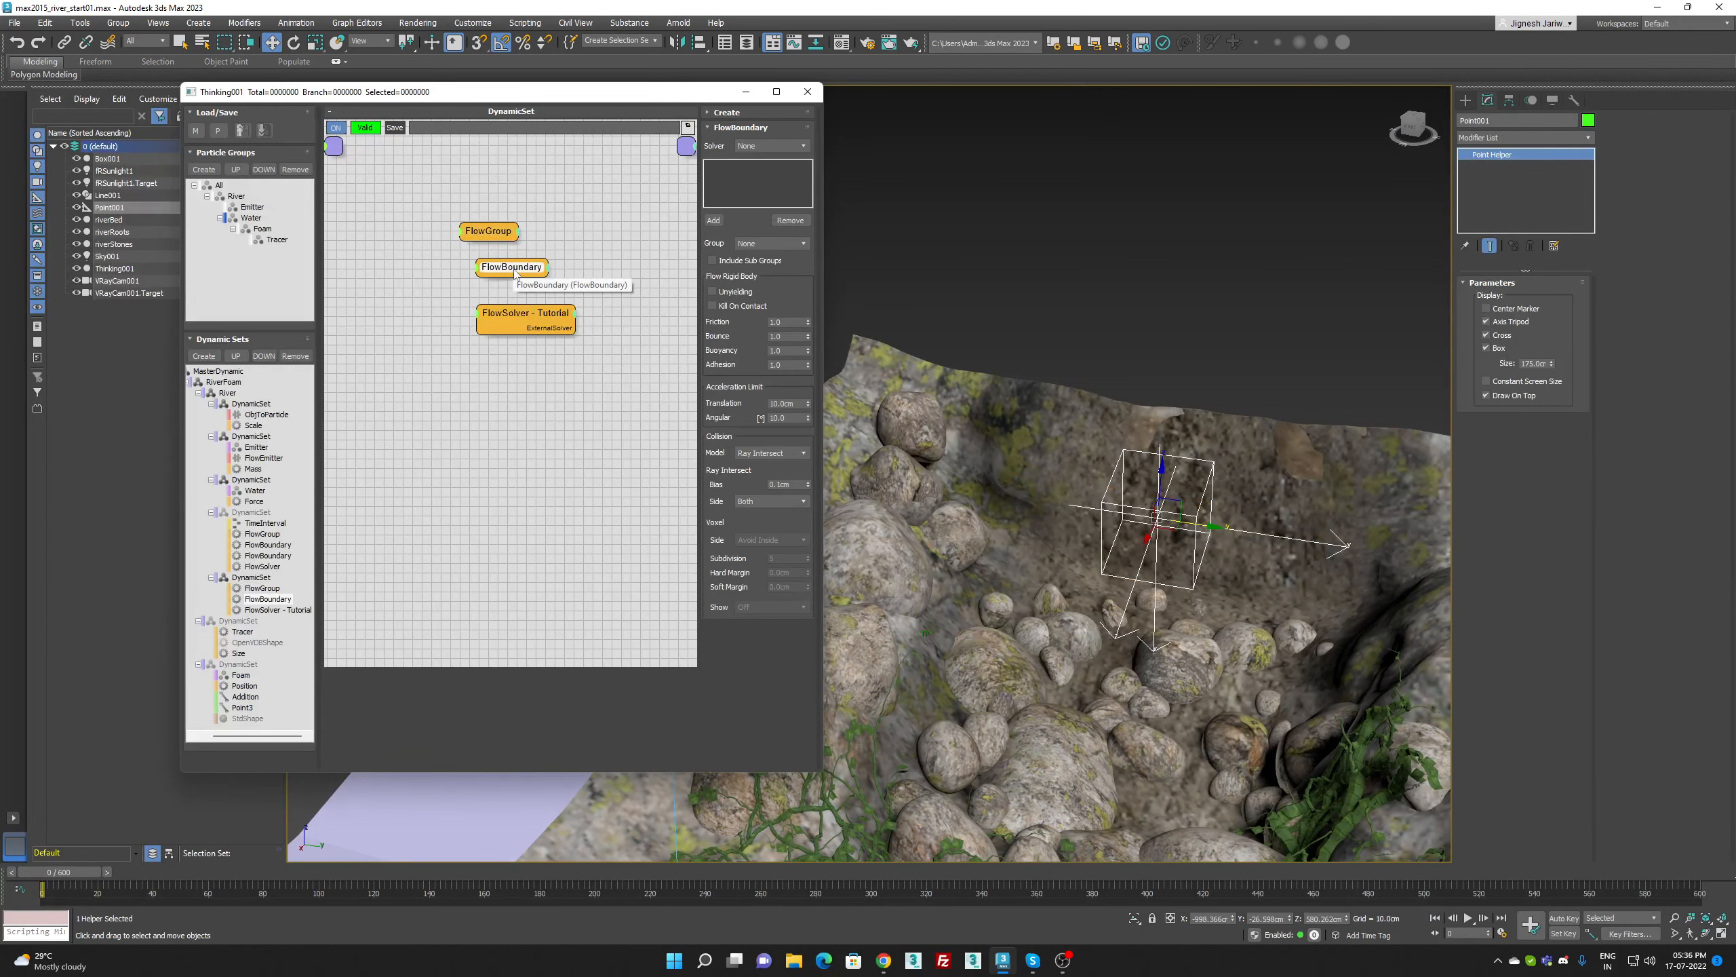
click(767, 149)
click(776, 171)
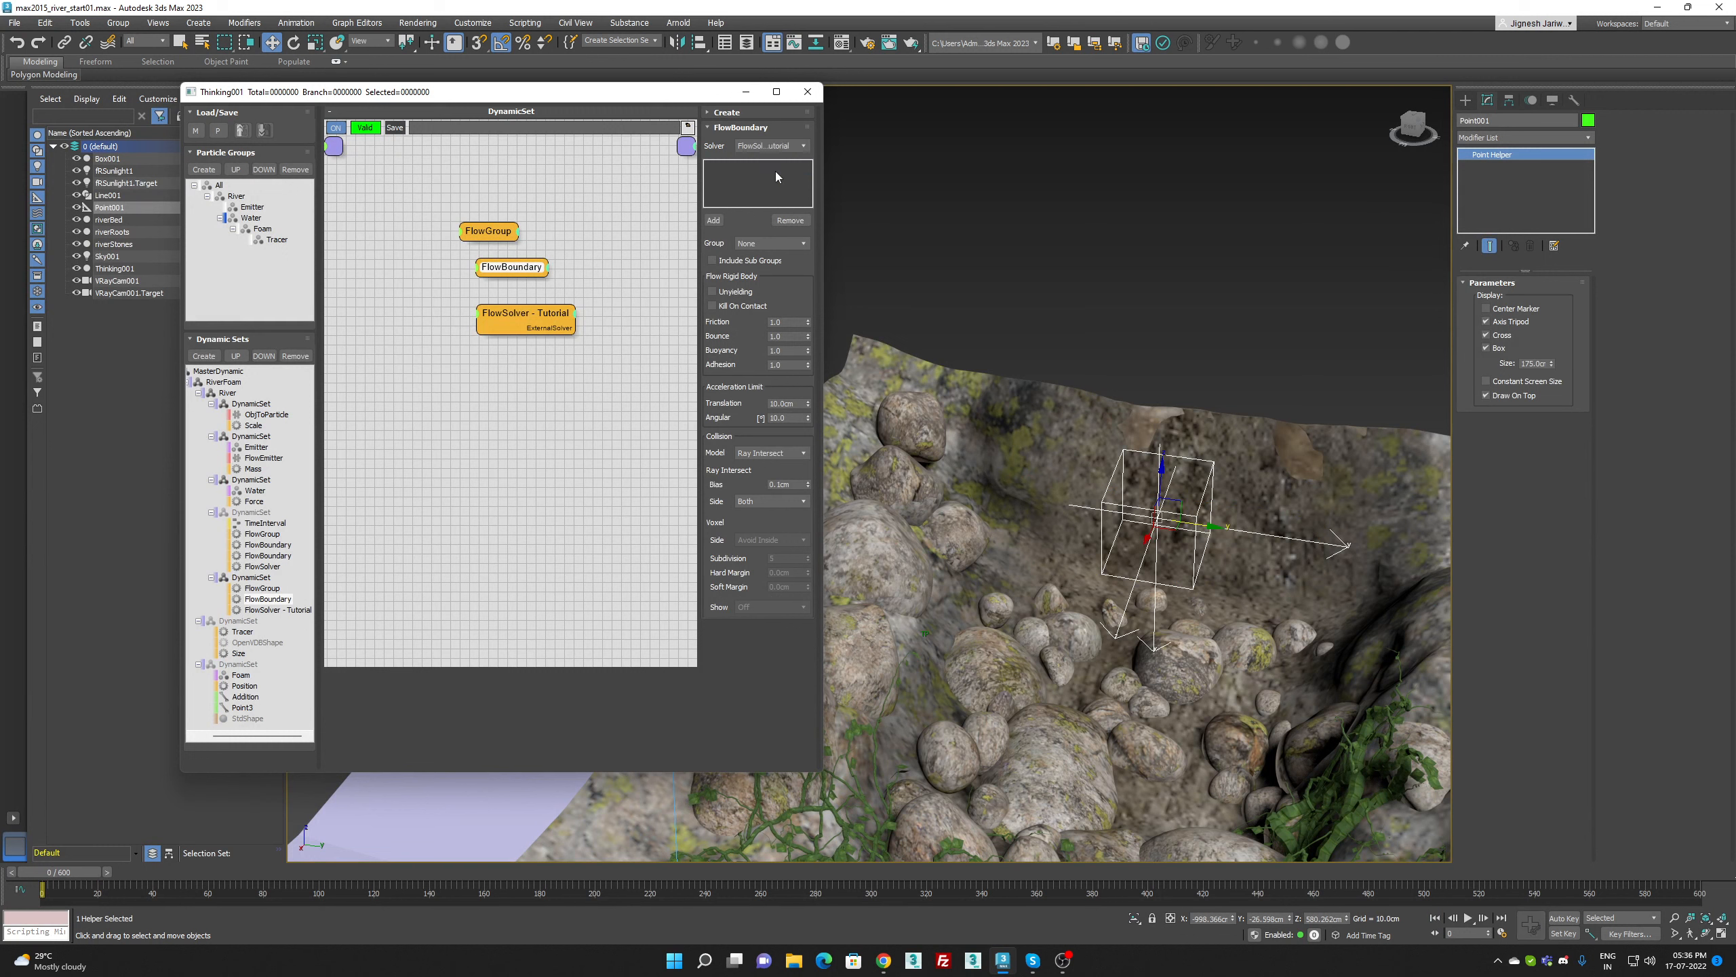
click(713, 220)
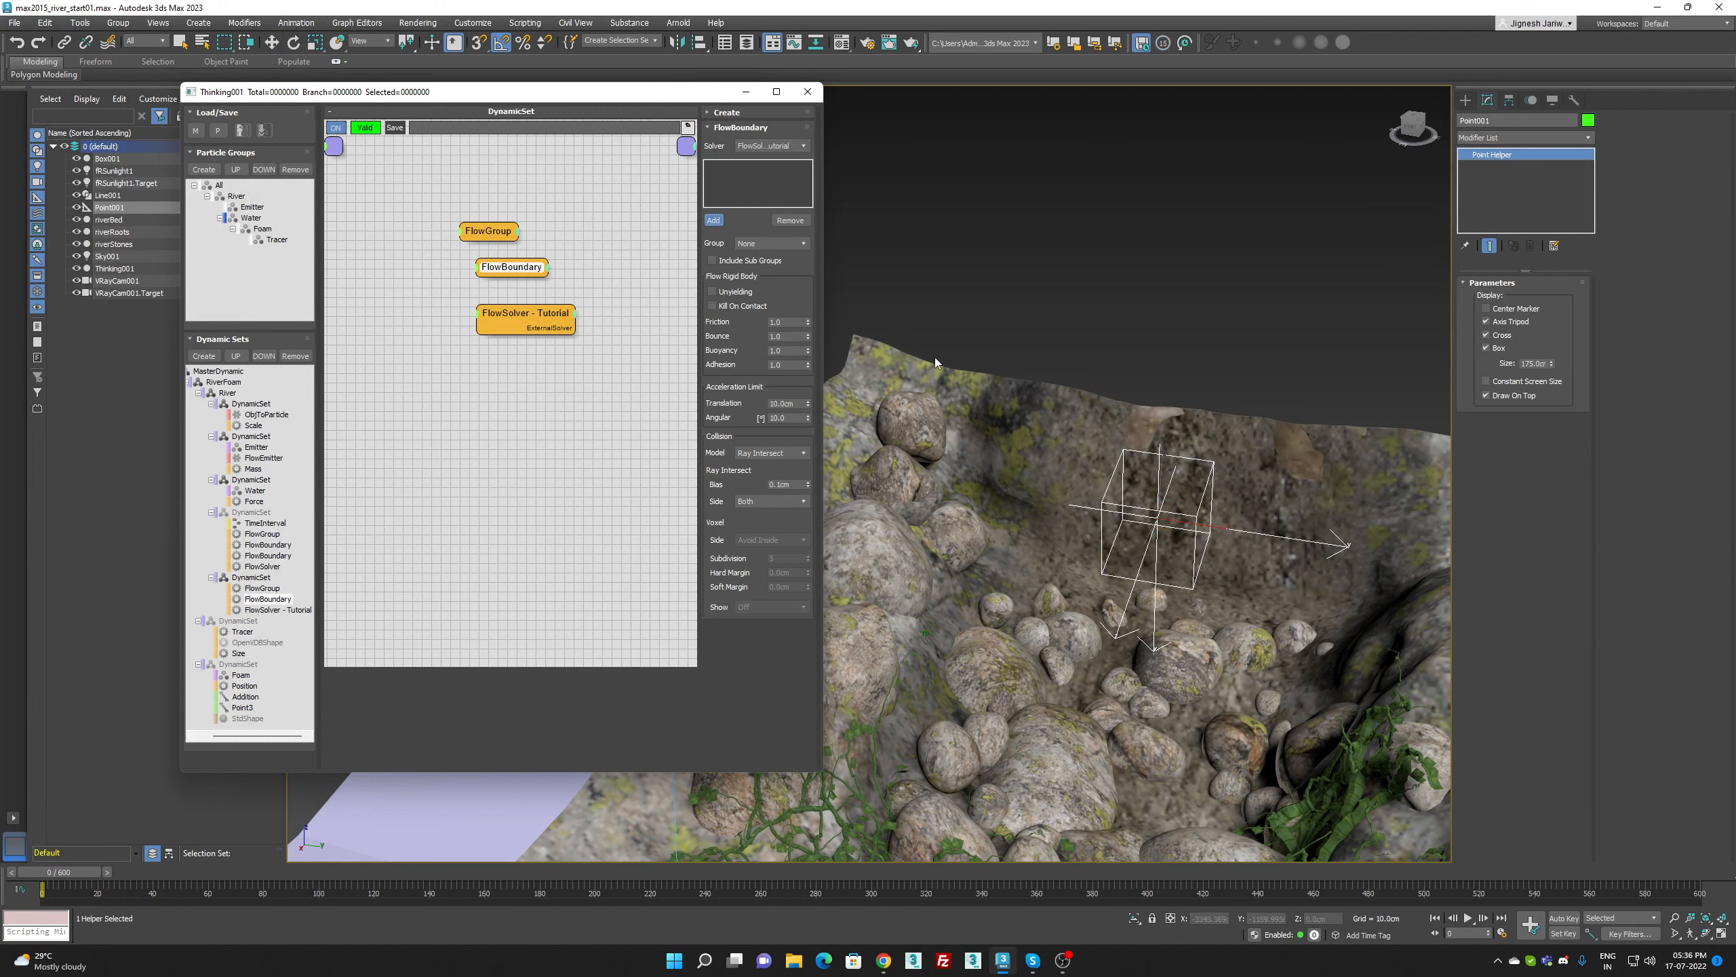
click(974, 407)
click(713, 220)
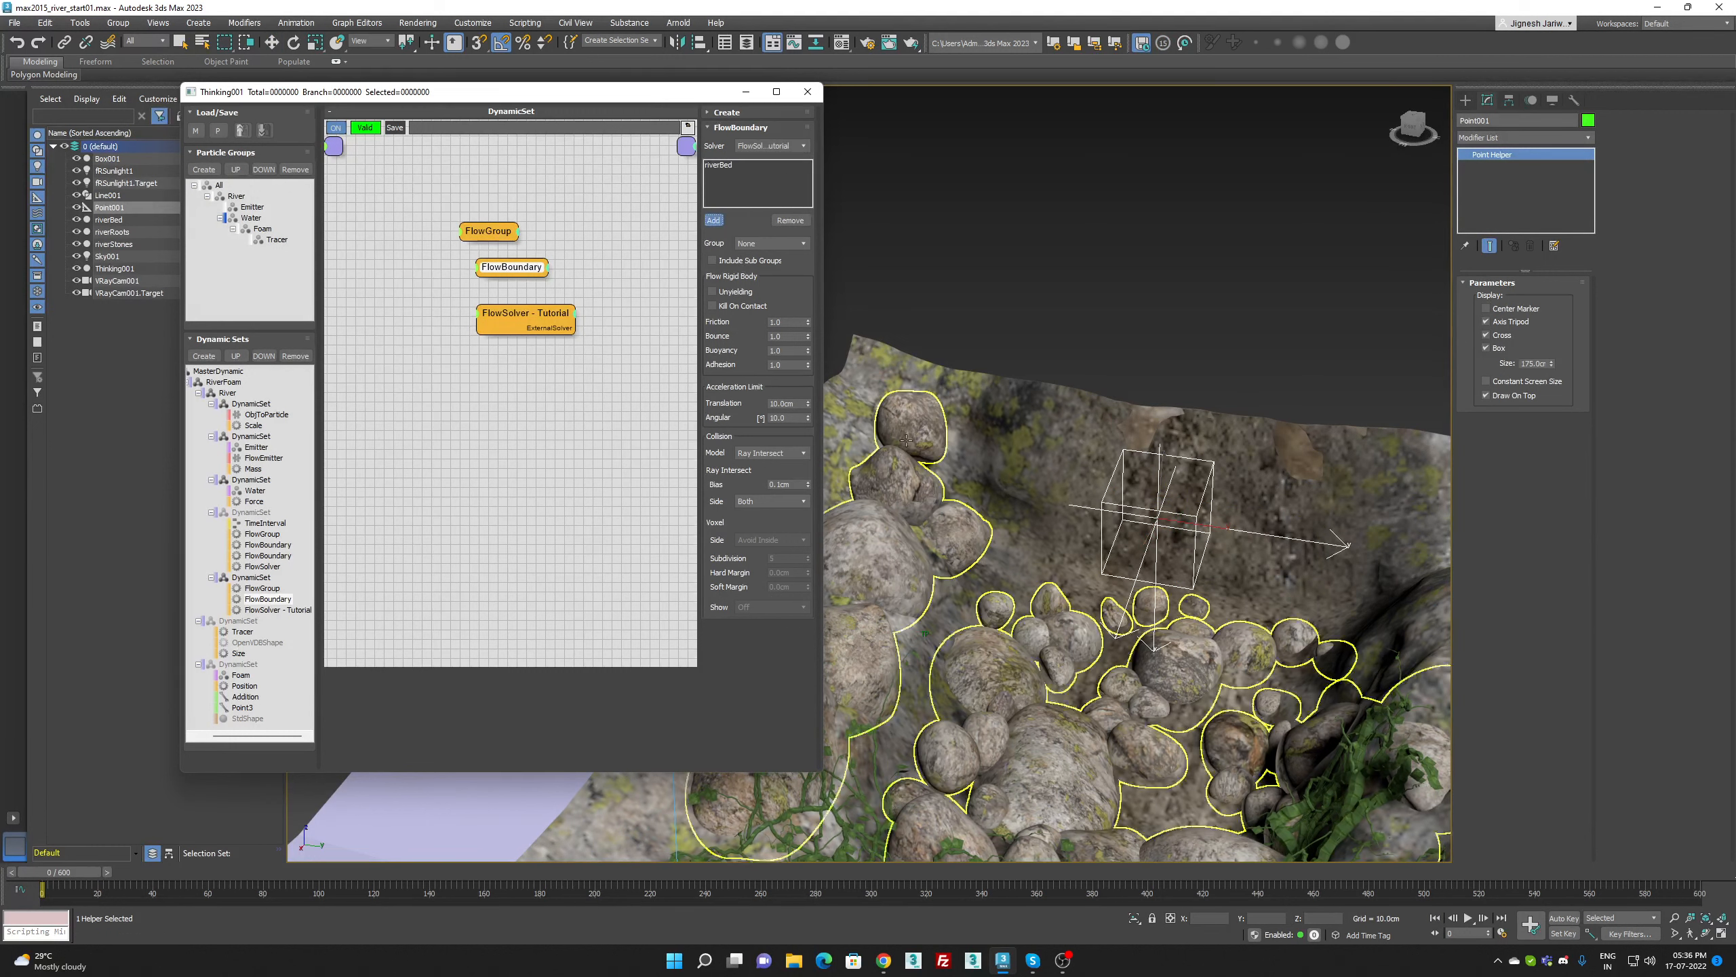
click(940, 439)
click(715, 220)
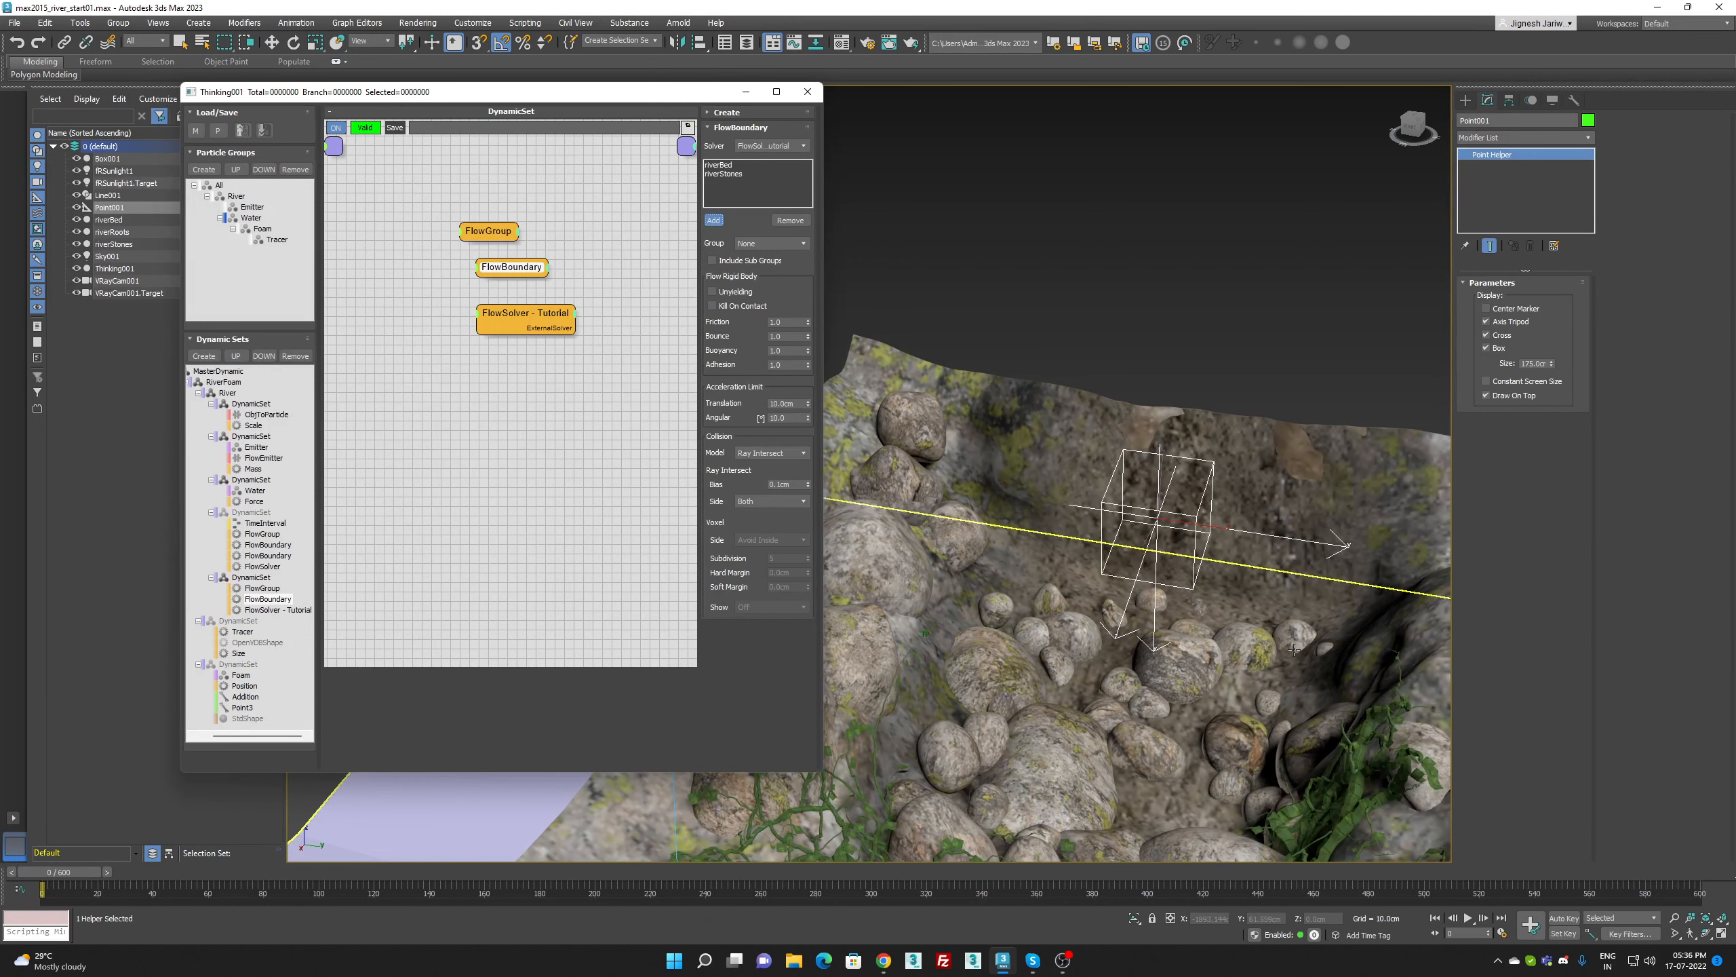
click(855, 753)
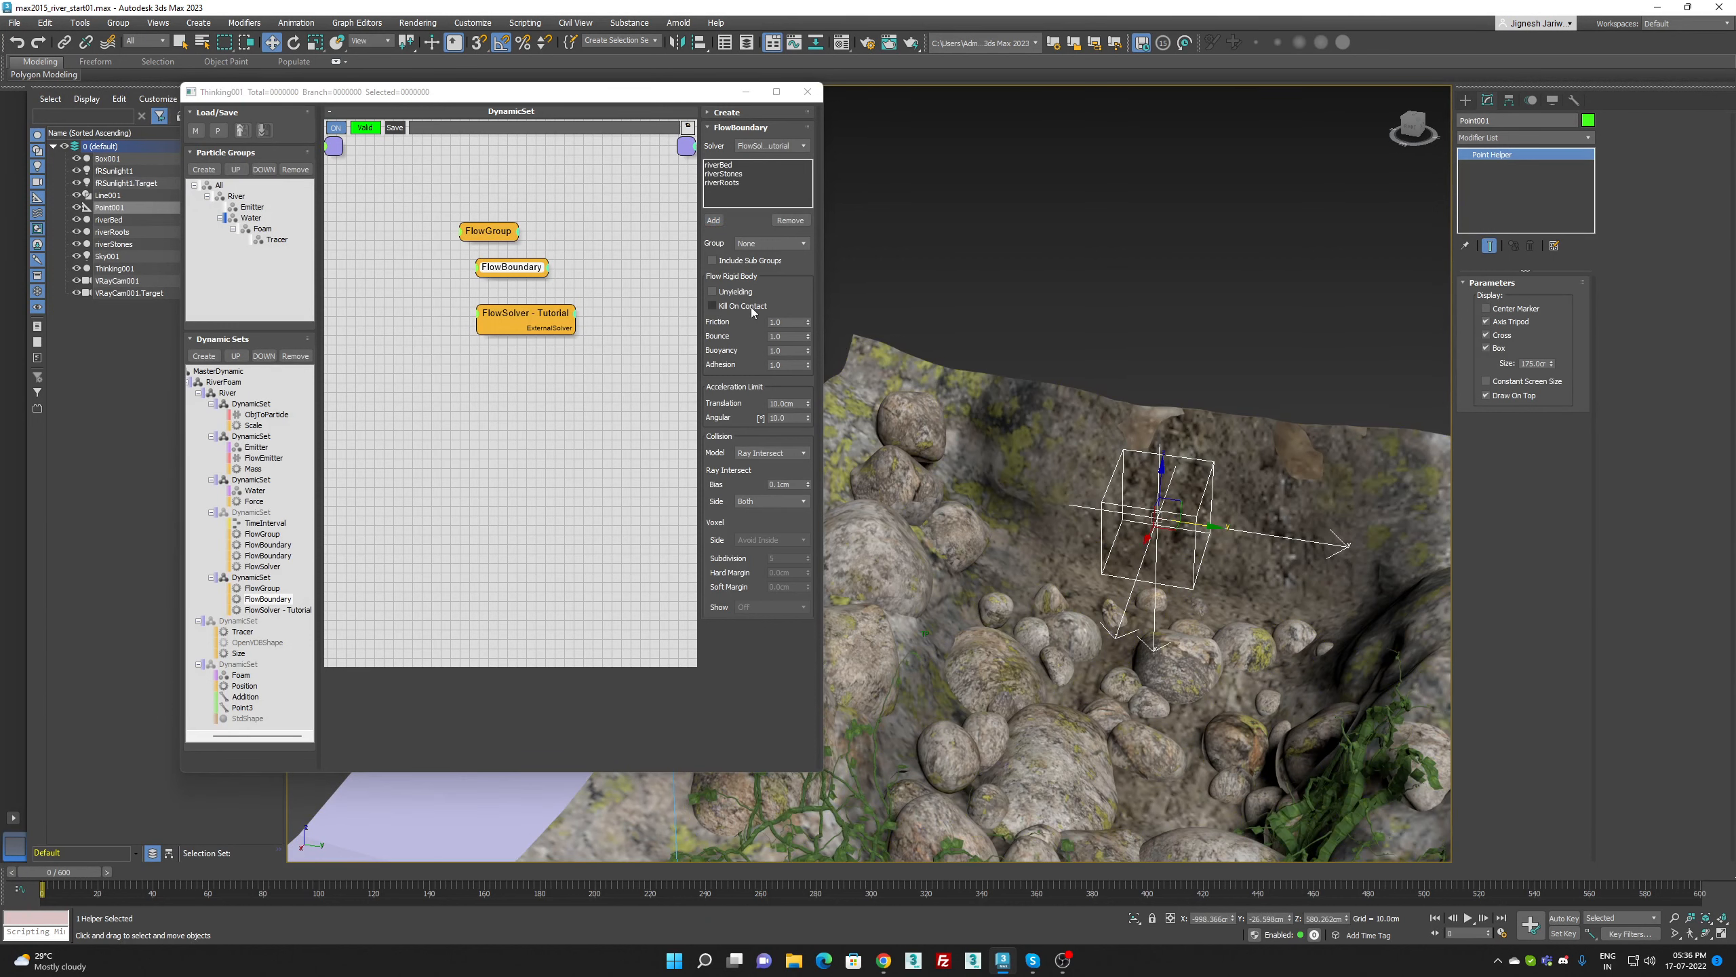
Set the FlowBoundary's Ray Intersect Bias to 0.5 cm
click(793, 484)
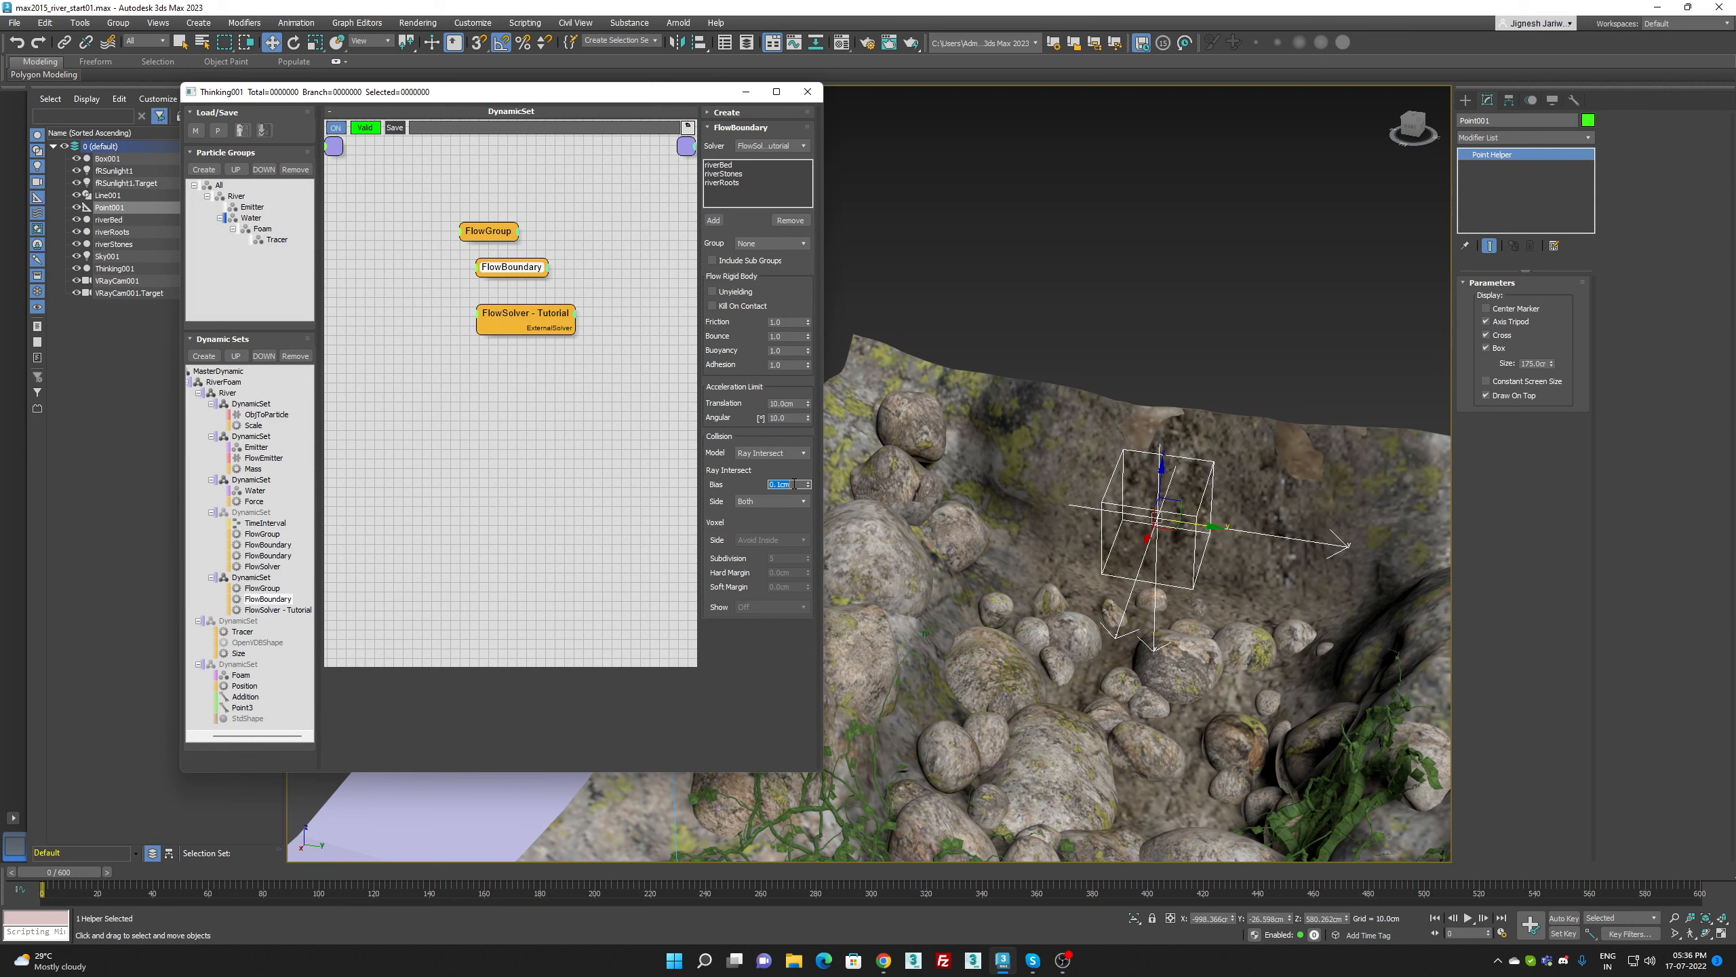
text(0.5)
key(Return)
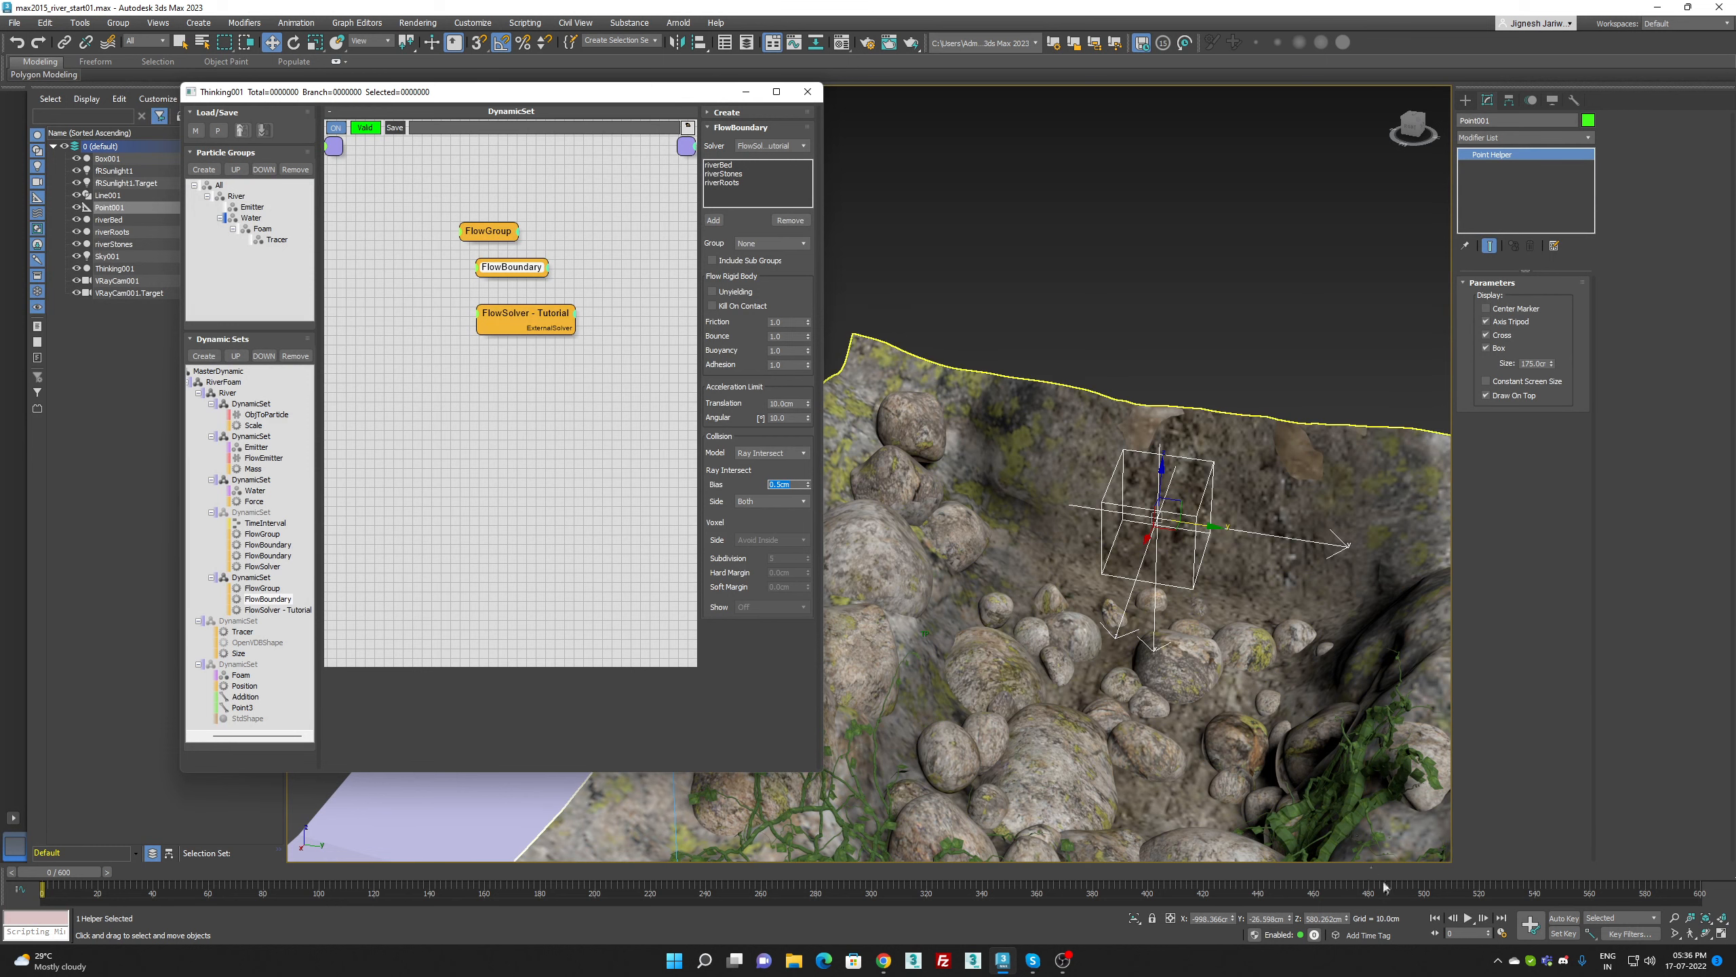
Play the simulation to check collisions with the riverbed, rewind, replay the first few frames, and open the MasterDynamic settings
click(1468, 918)
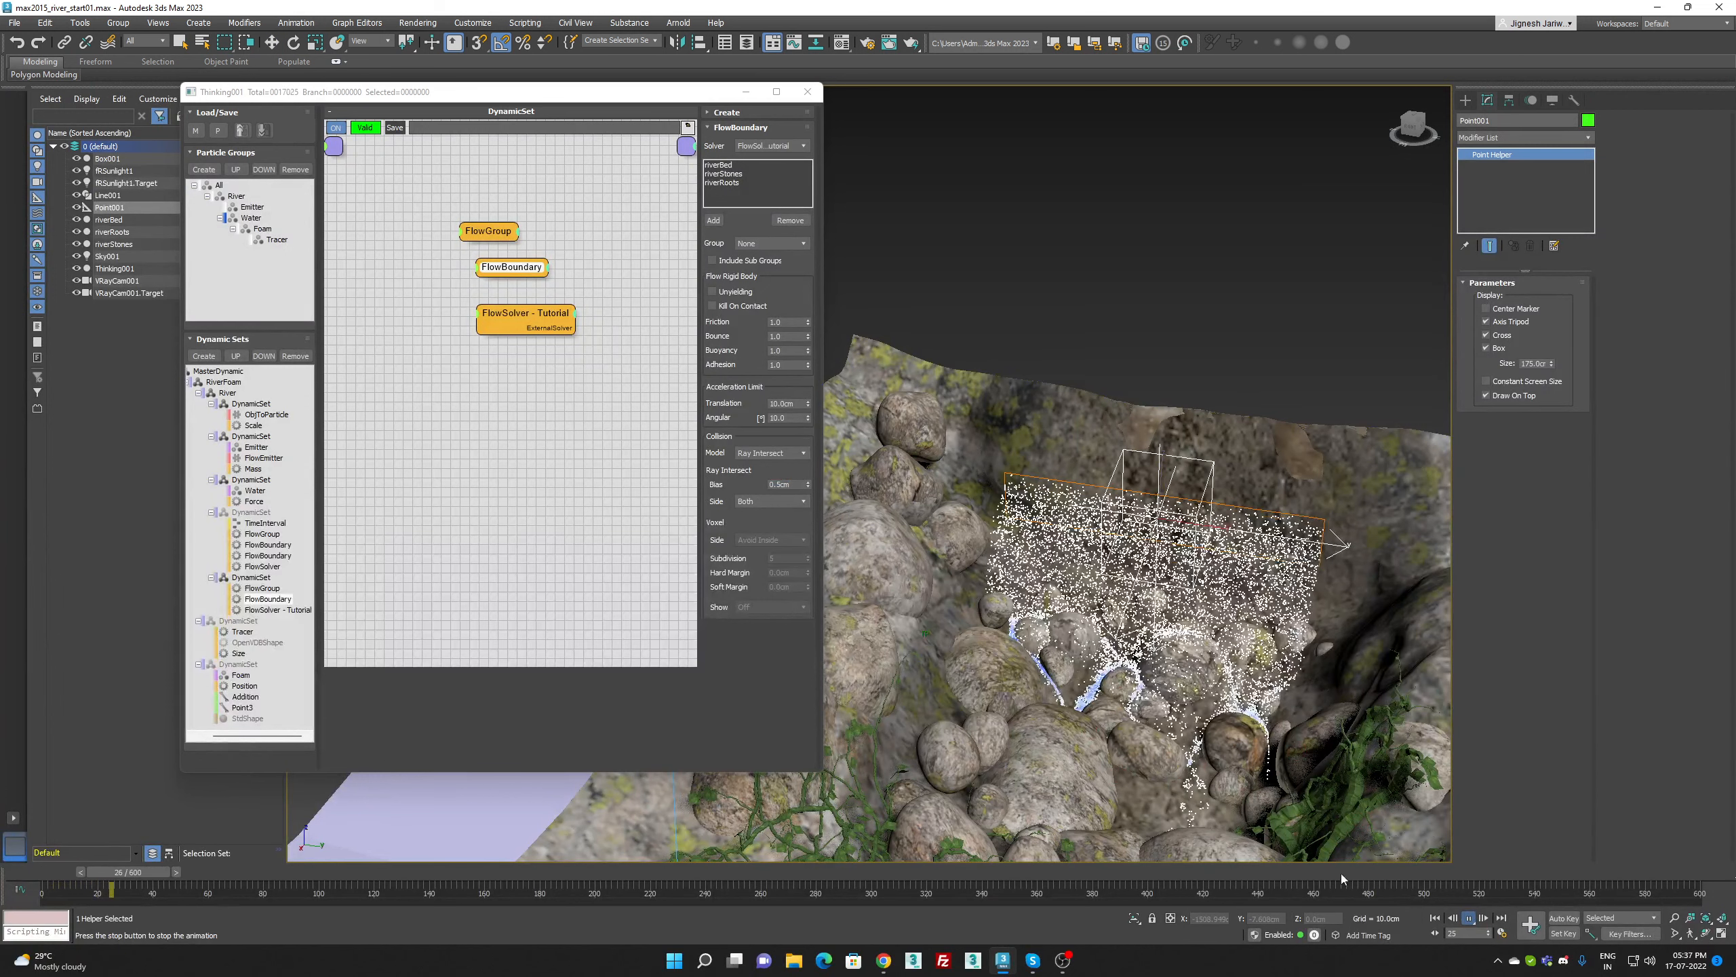
click(1454, 919)
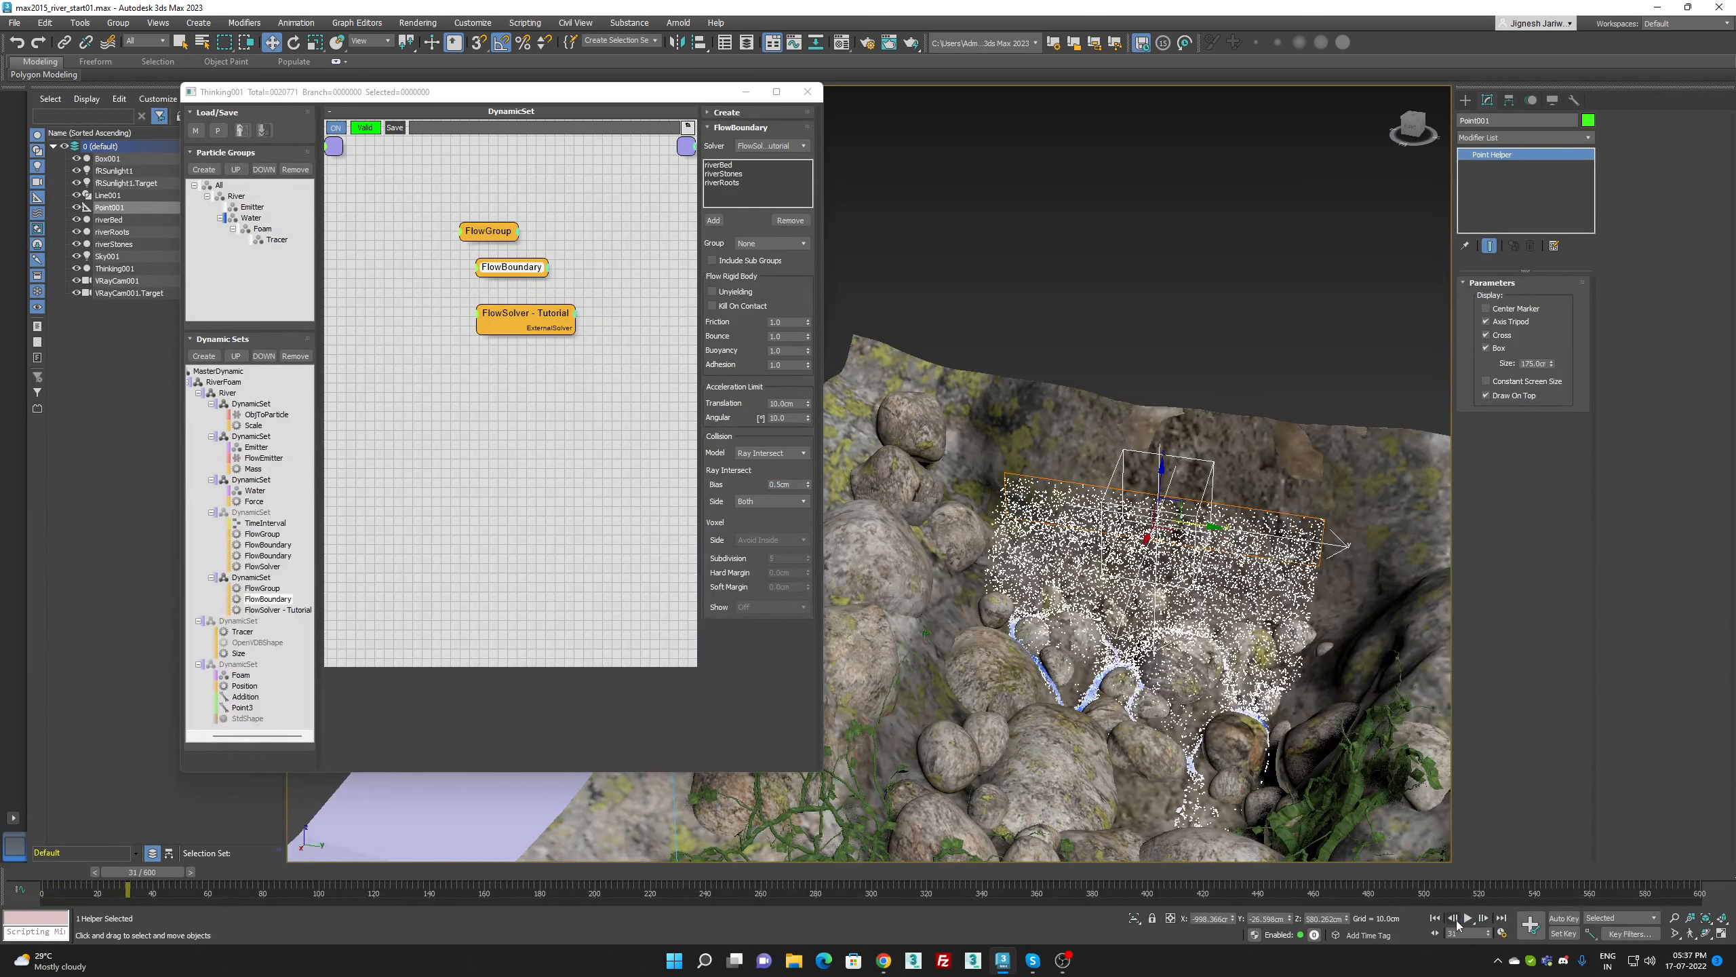
click(1435, 918)
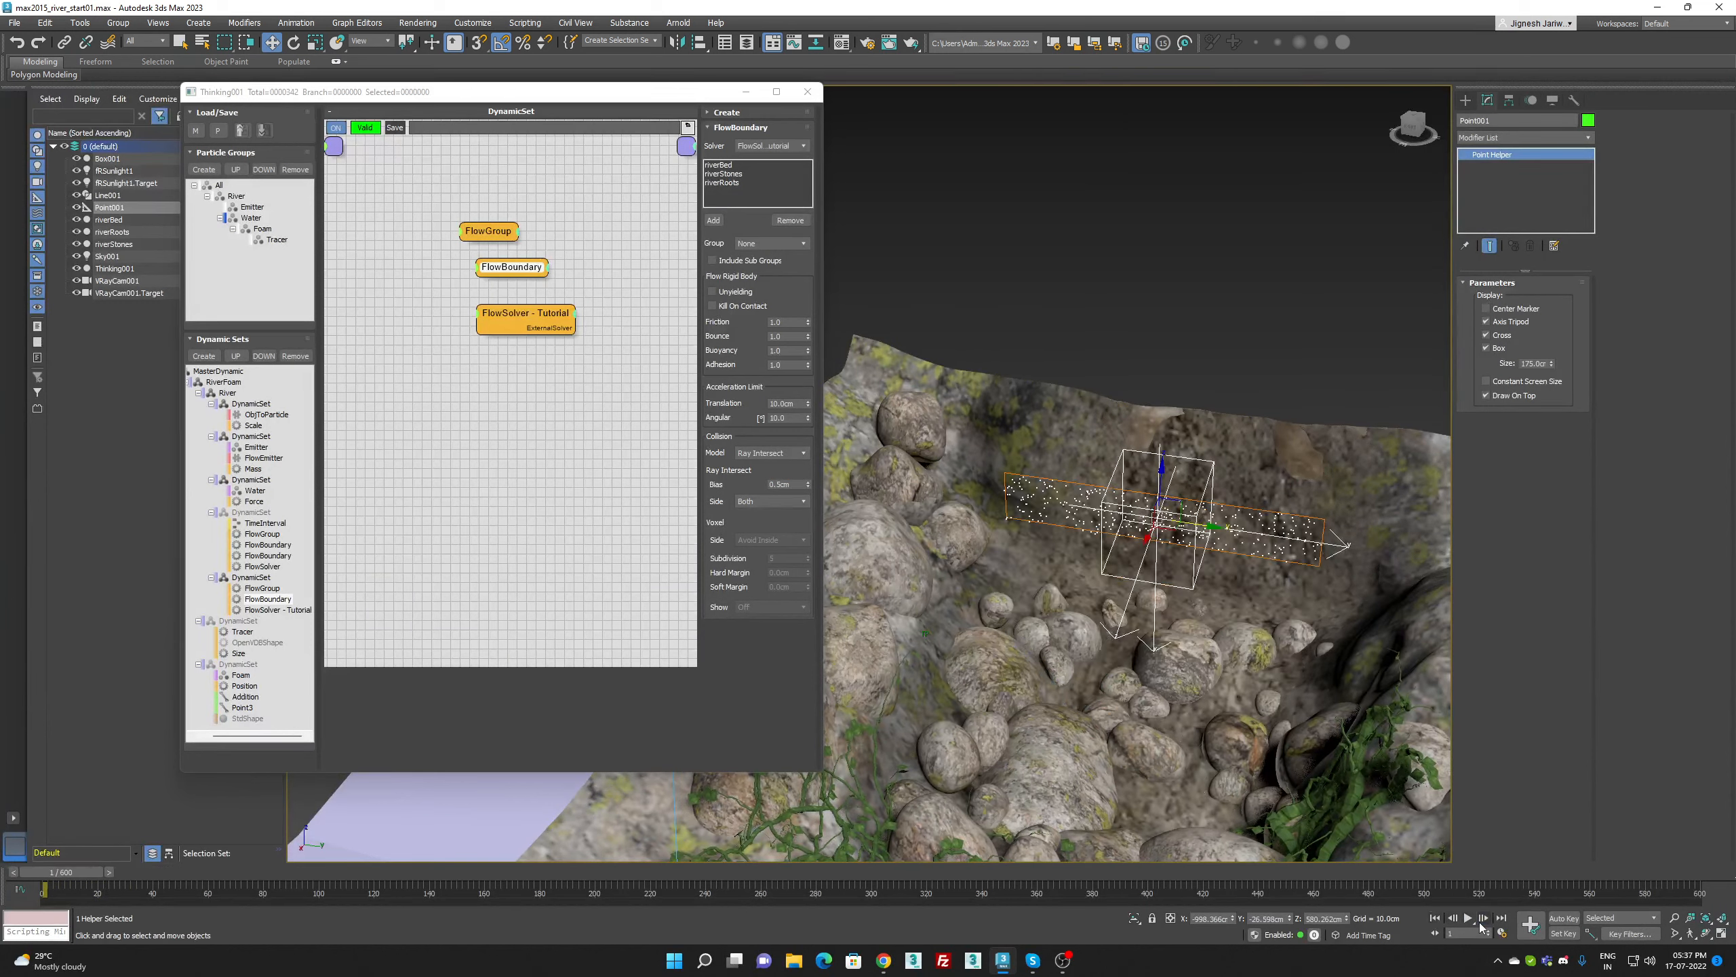
click(1468, 918)
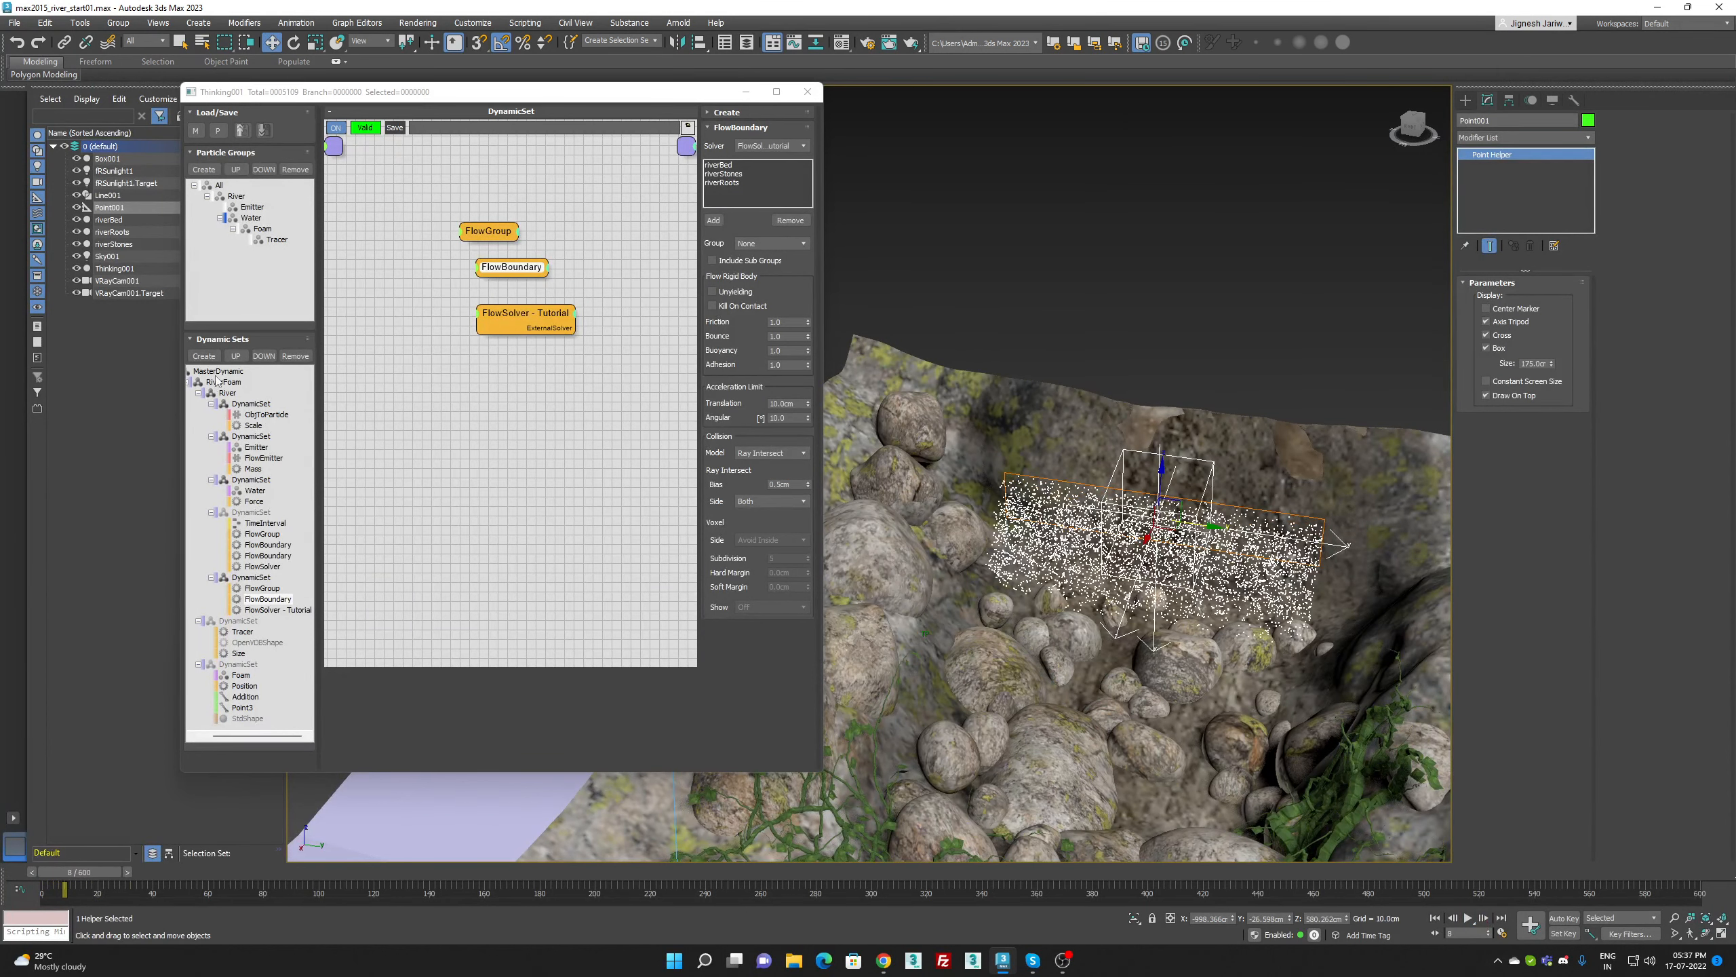
click(218, 371)
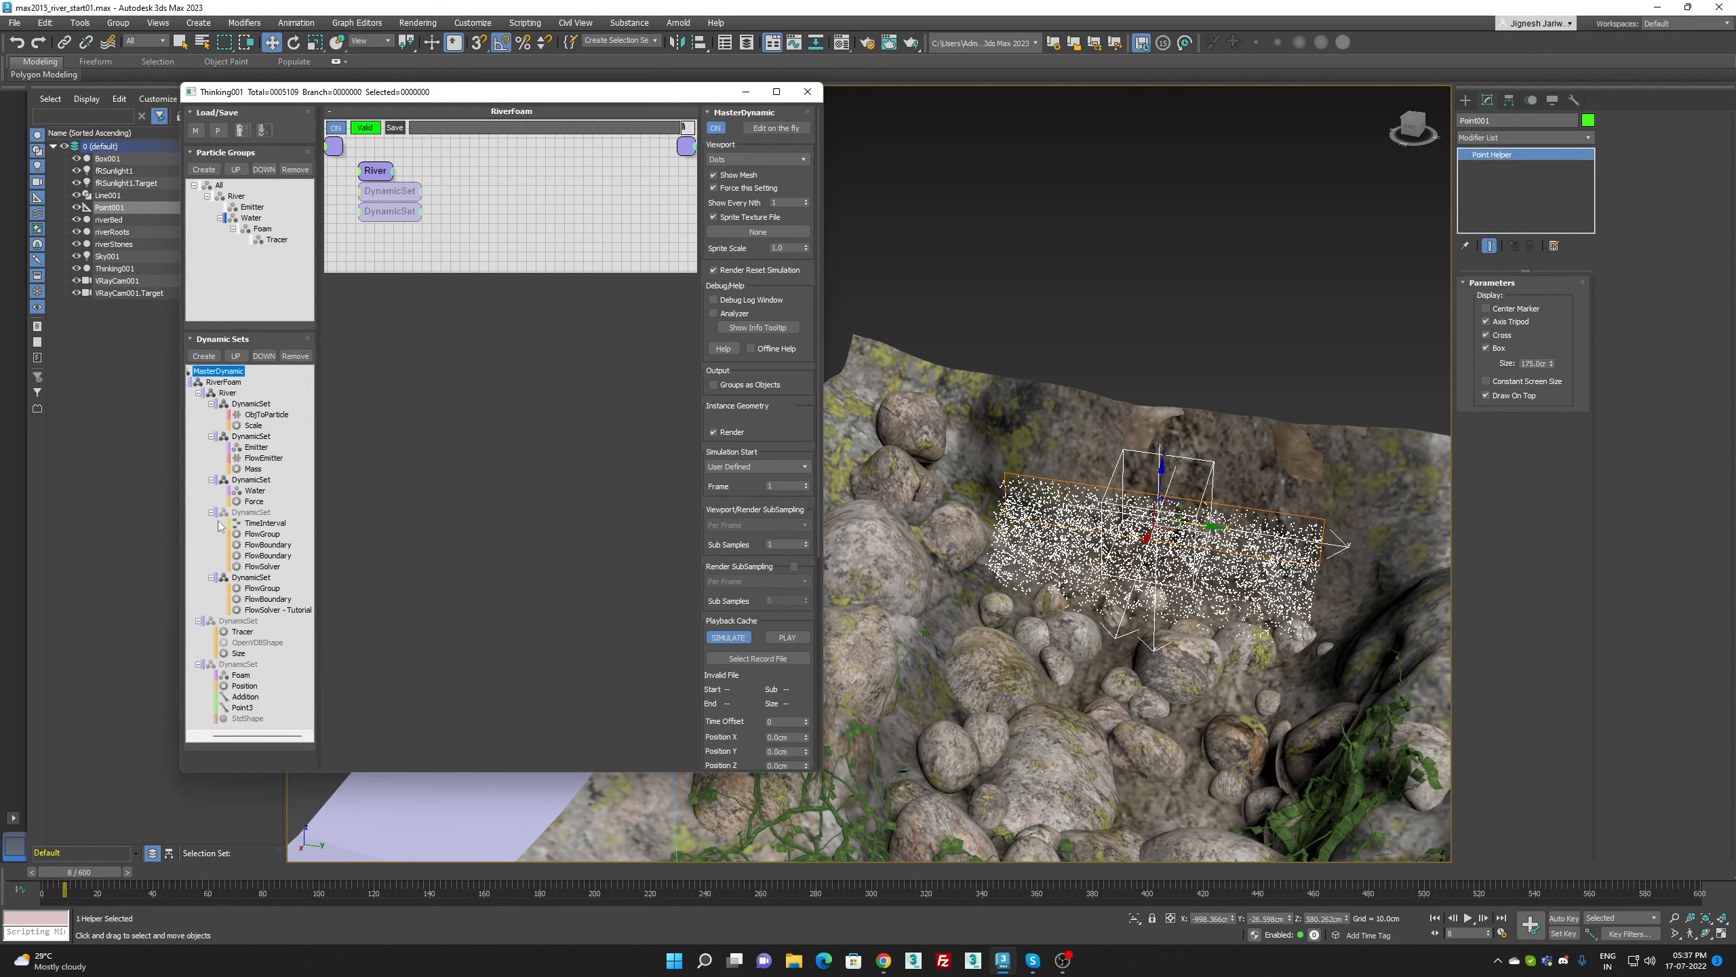
Set the Density of the new FlowGroup to 2
click(262, 588)
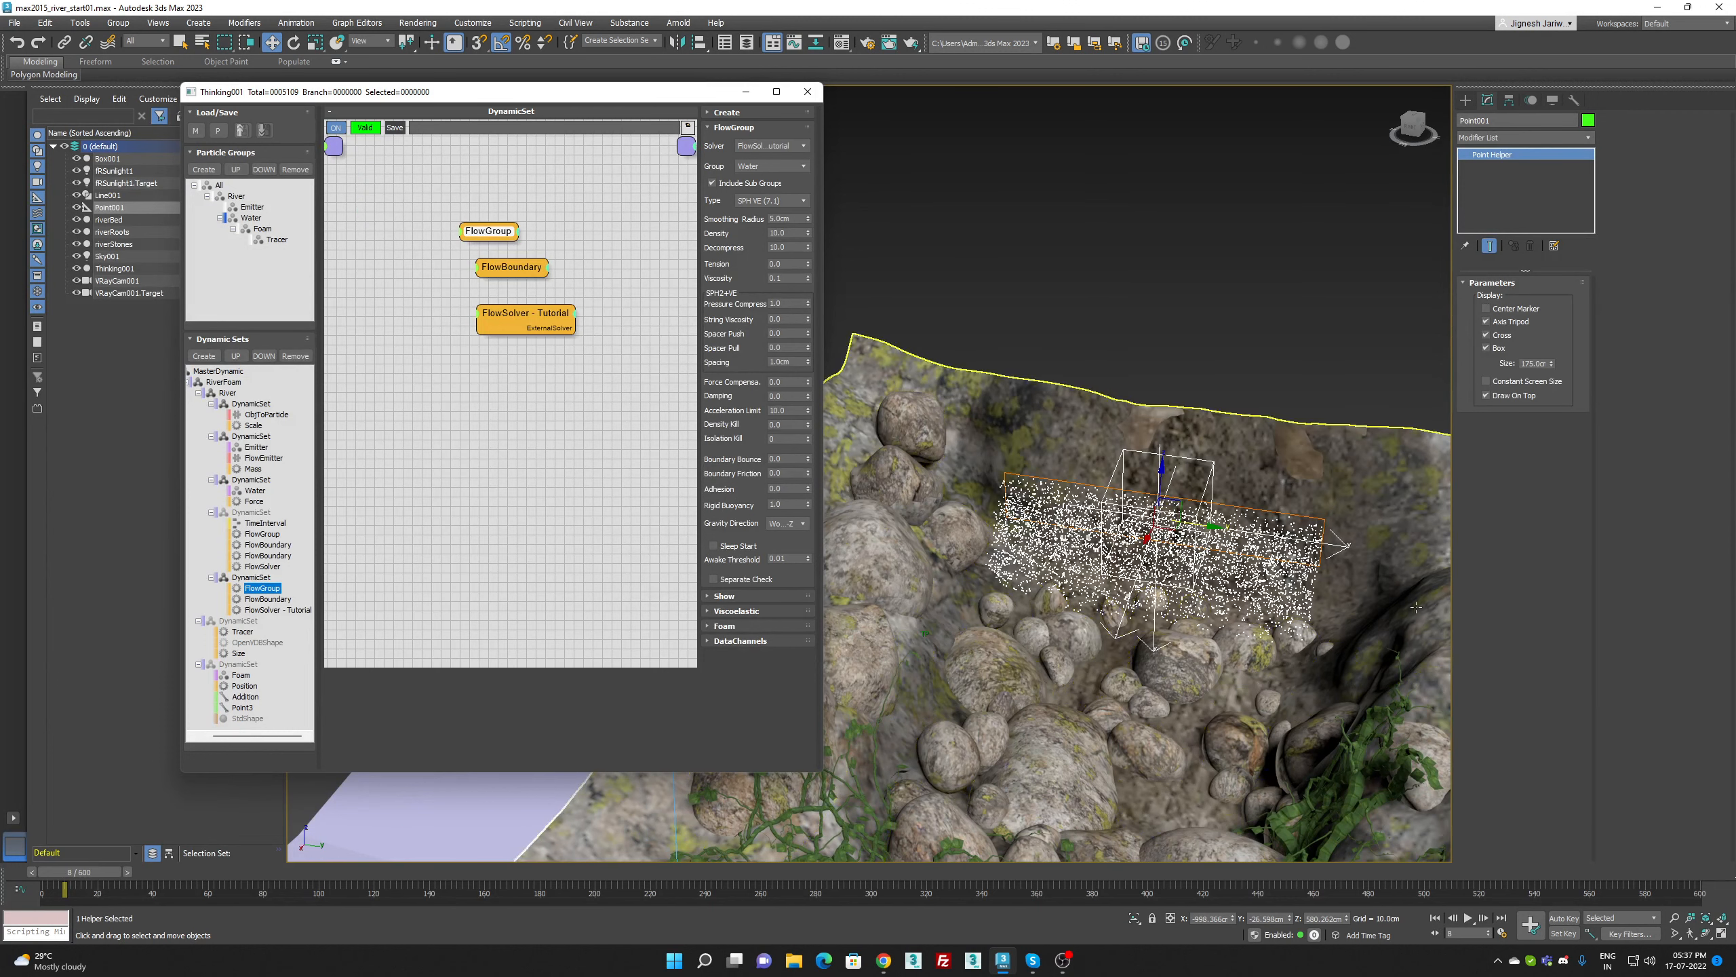
click(795, 233)
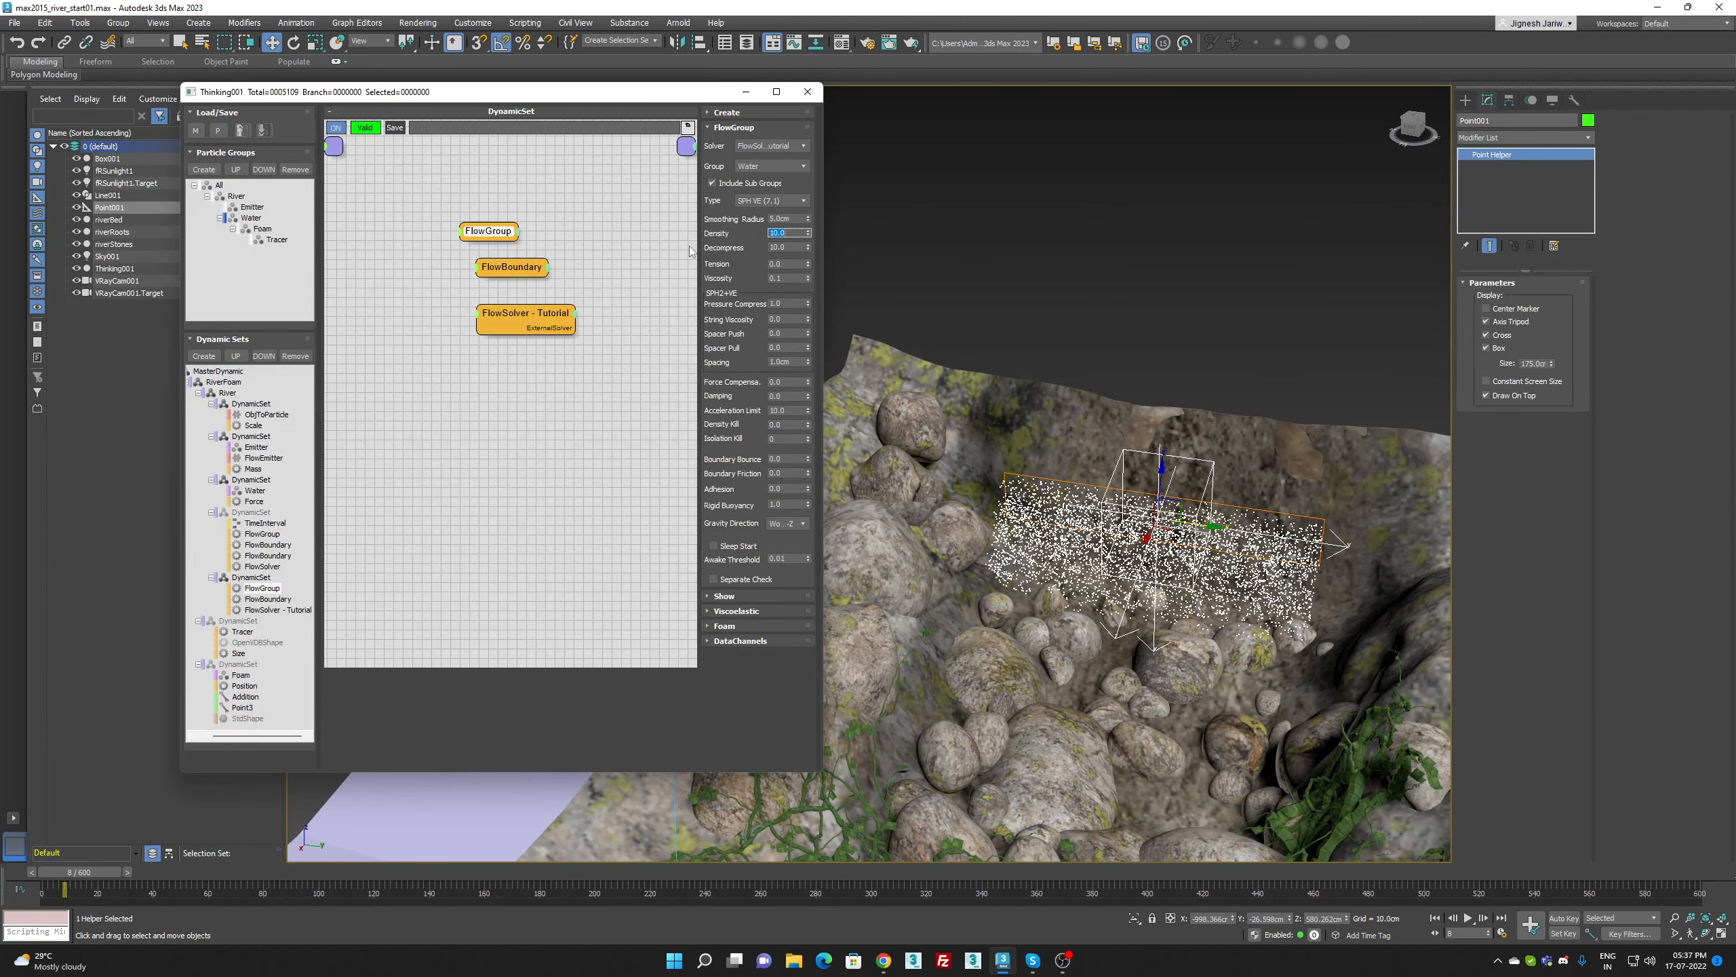
text(2)
key(Return)
Try Smoothing Radius values of 8, 12, 15 and 18 cm on the FlowGroup
double_click(796, 218)
text(8)
key(Return)
text(1)
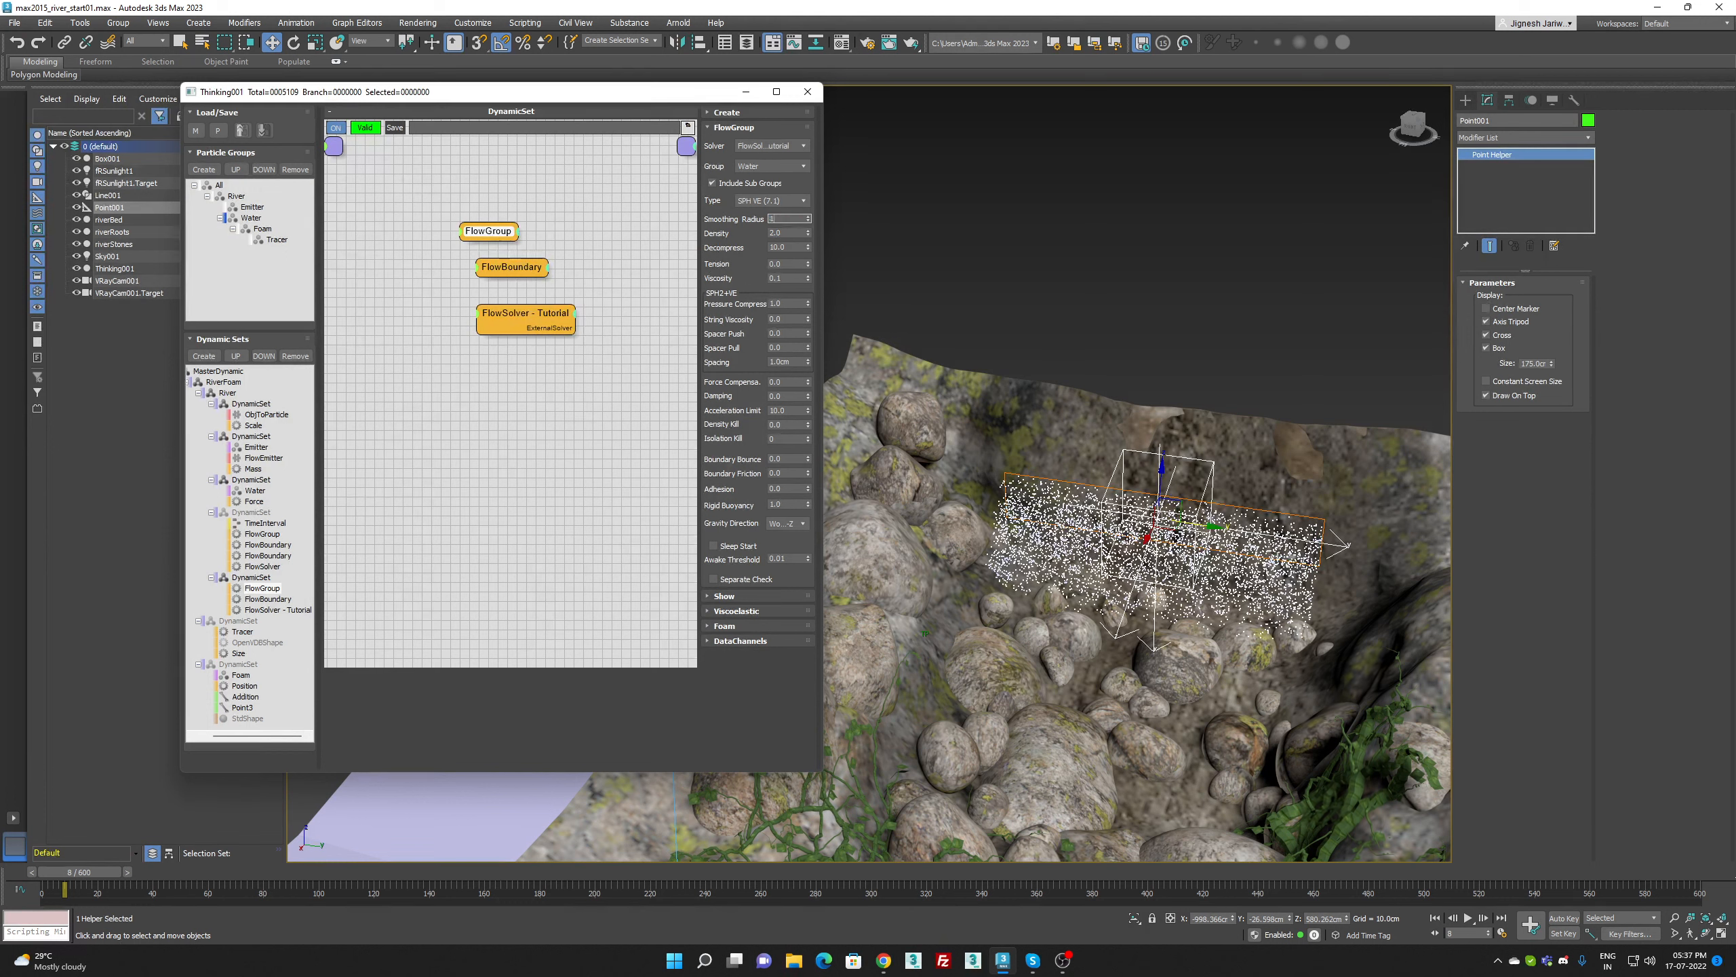
text(2)
key(Return)
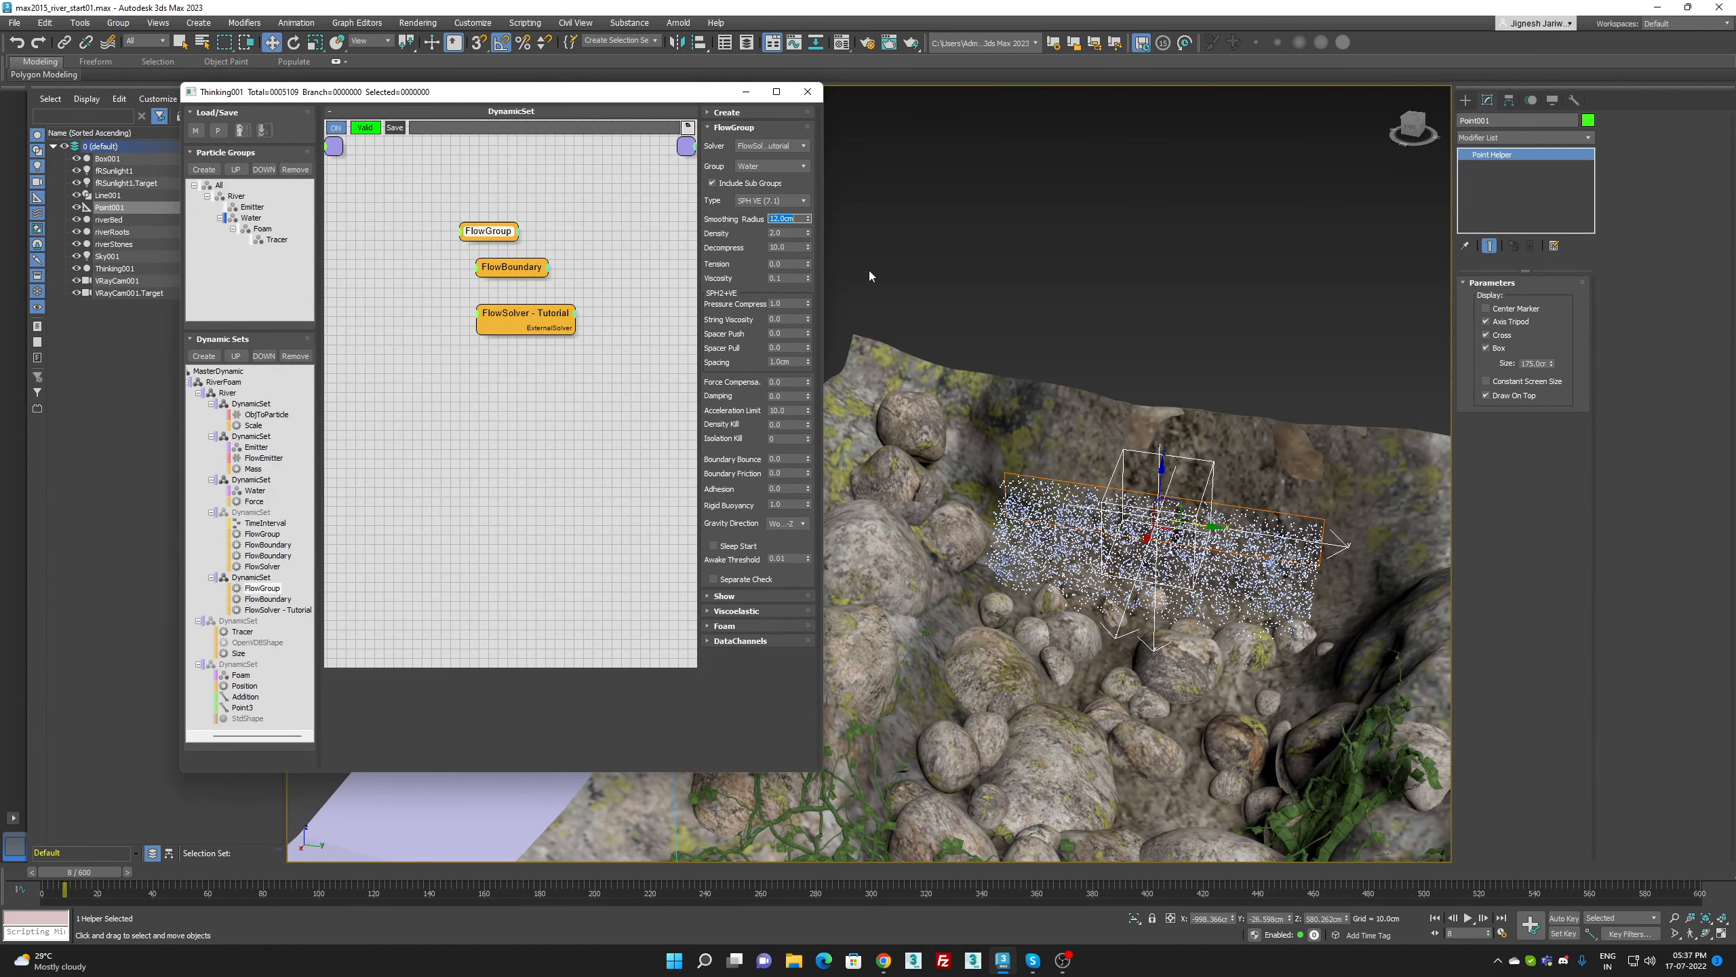
text(15)
key(Return)
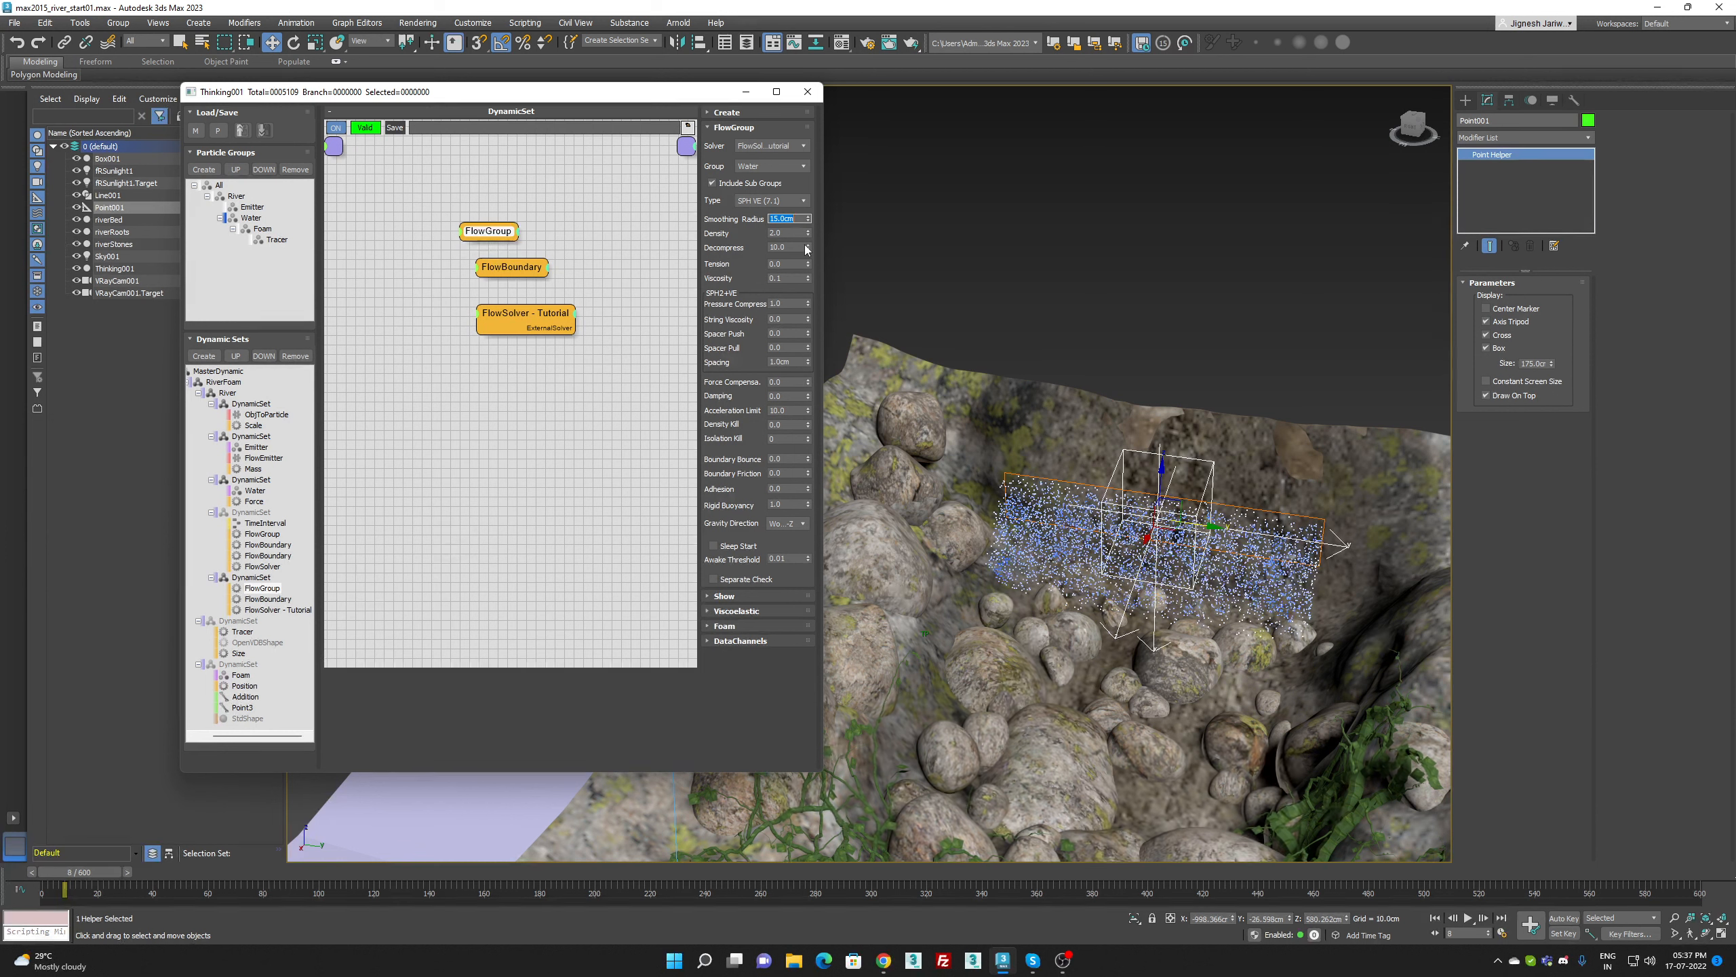
text(18)
key(Return)
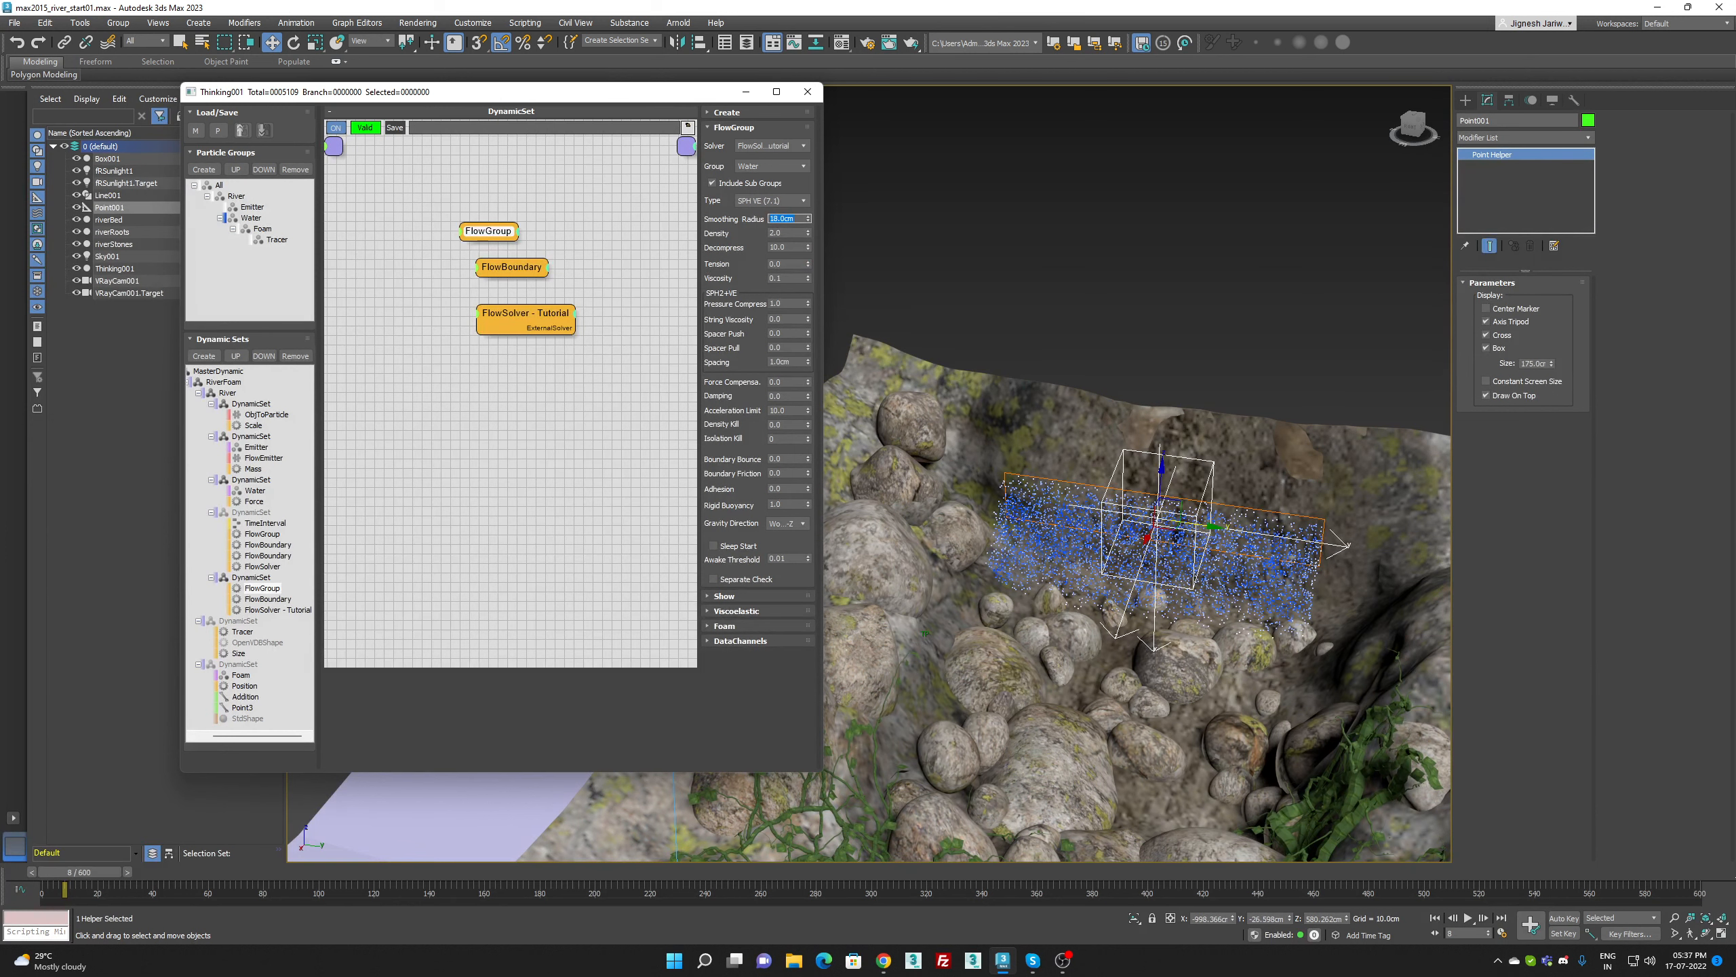
Set the FlowGroup's Smoothing Radius to 19 cm and play the simulation to check the flow
text(19)
key(Return)
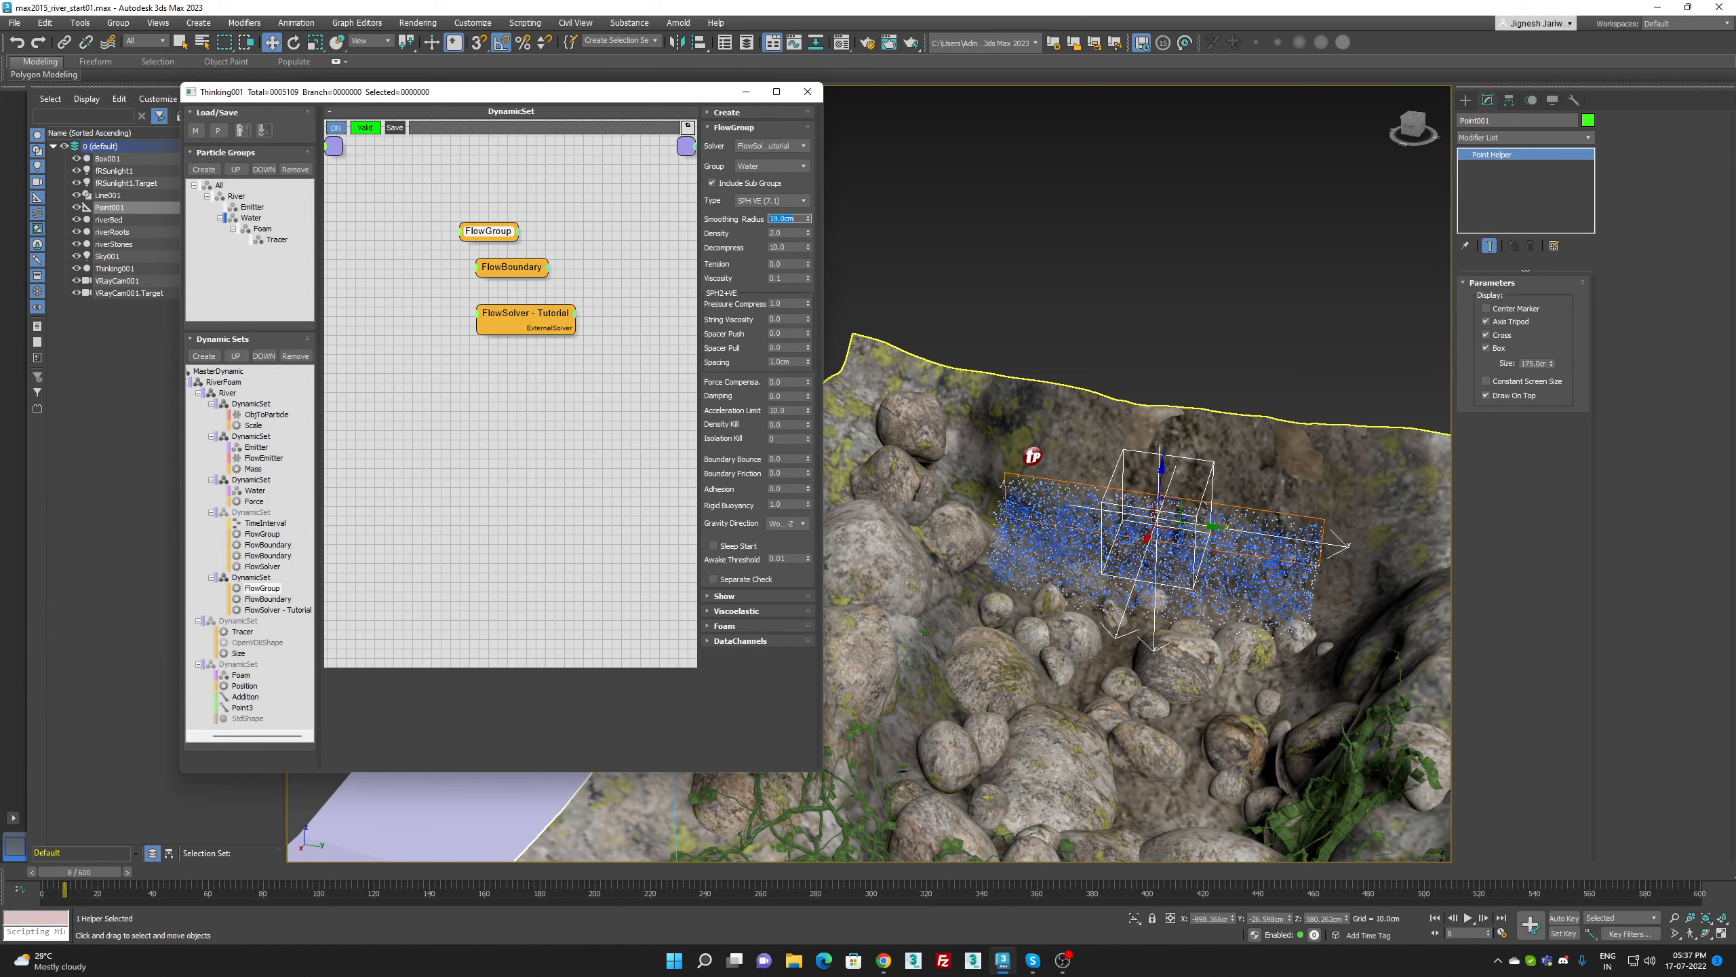
click(1470, 918)
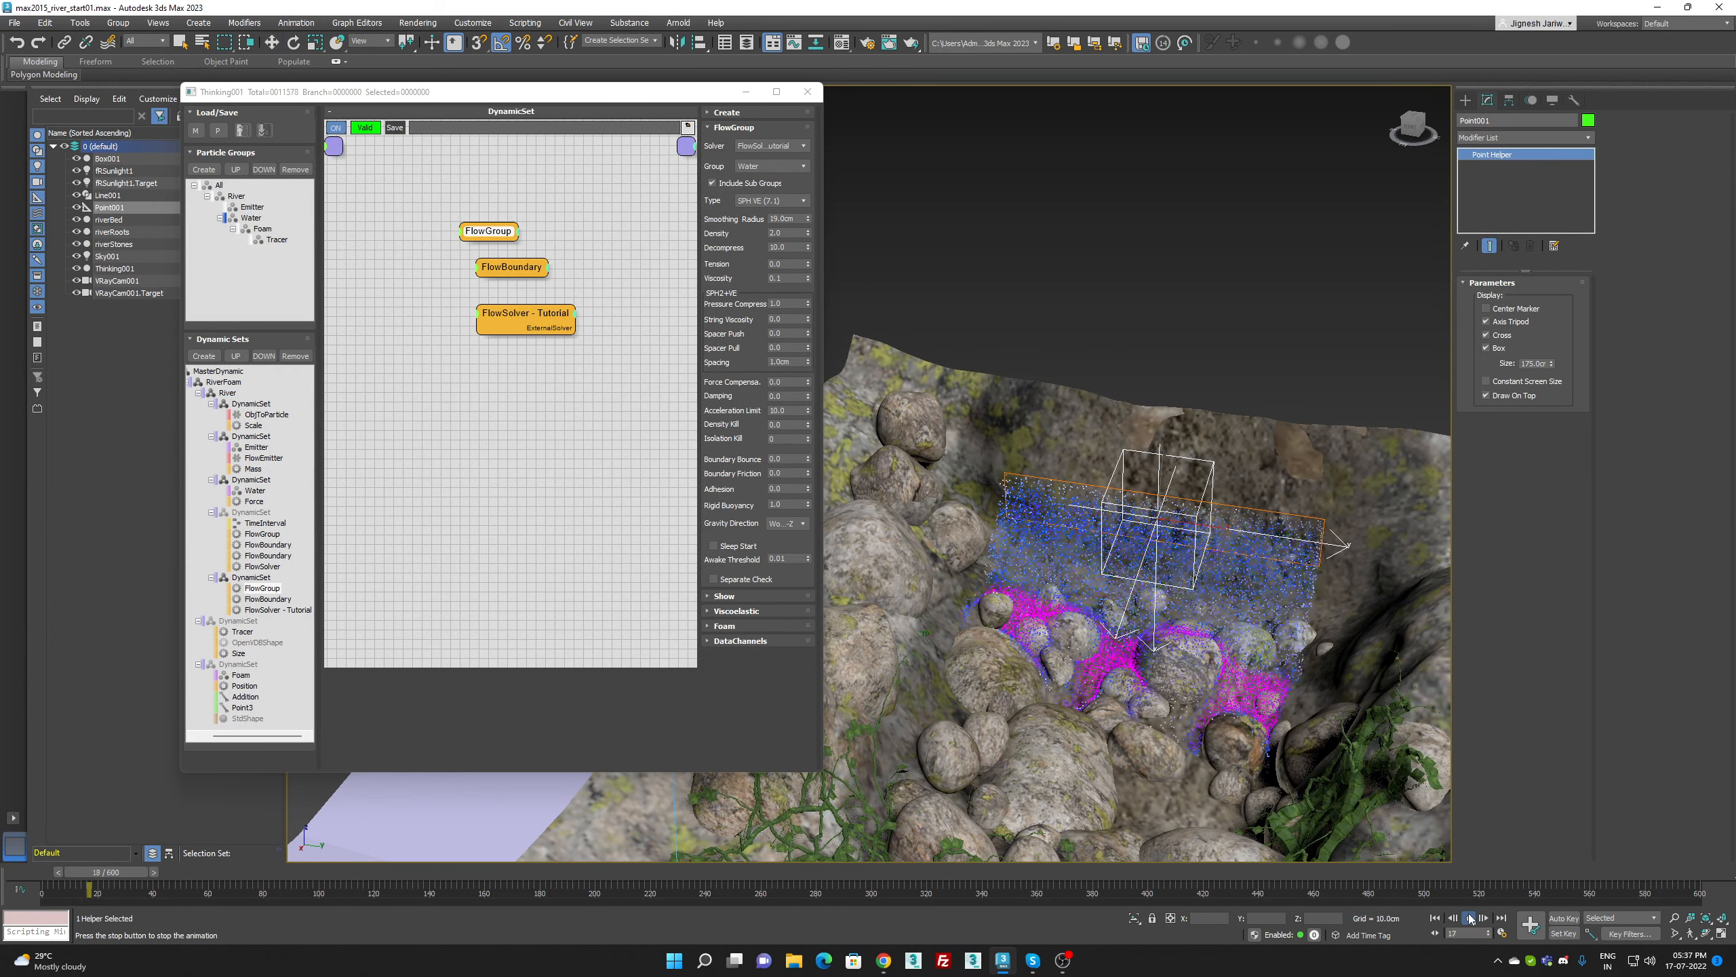
click(1469, 917)
key(w)
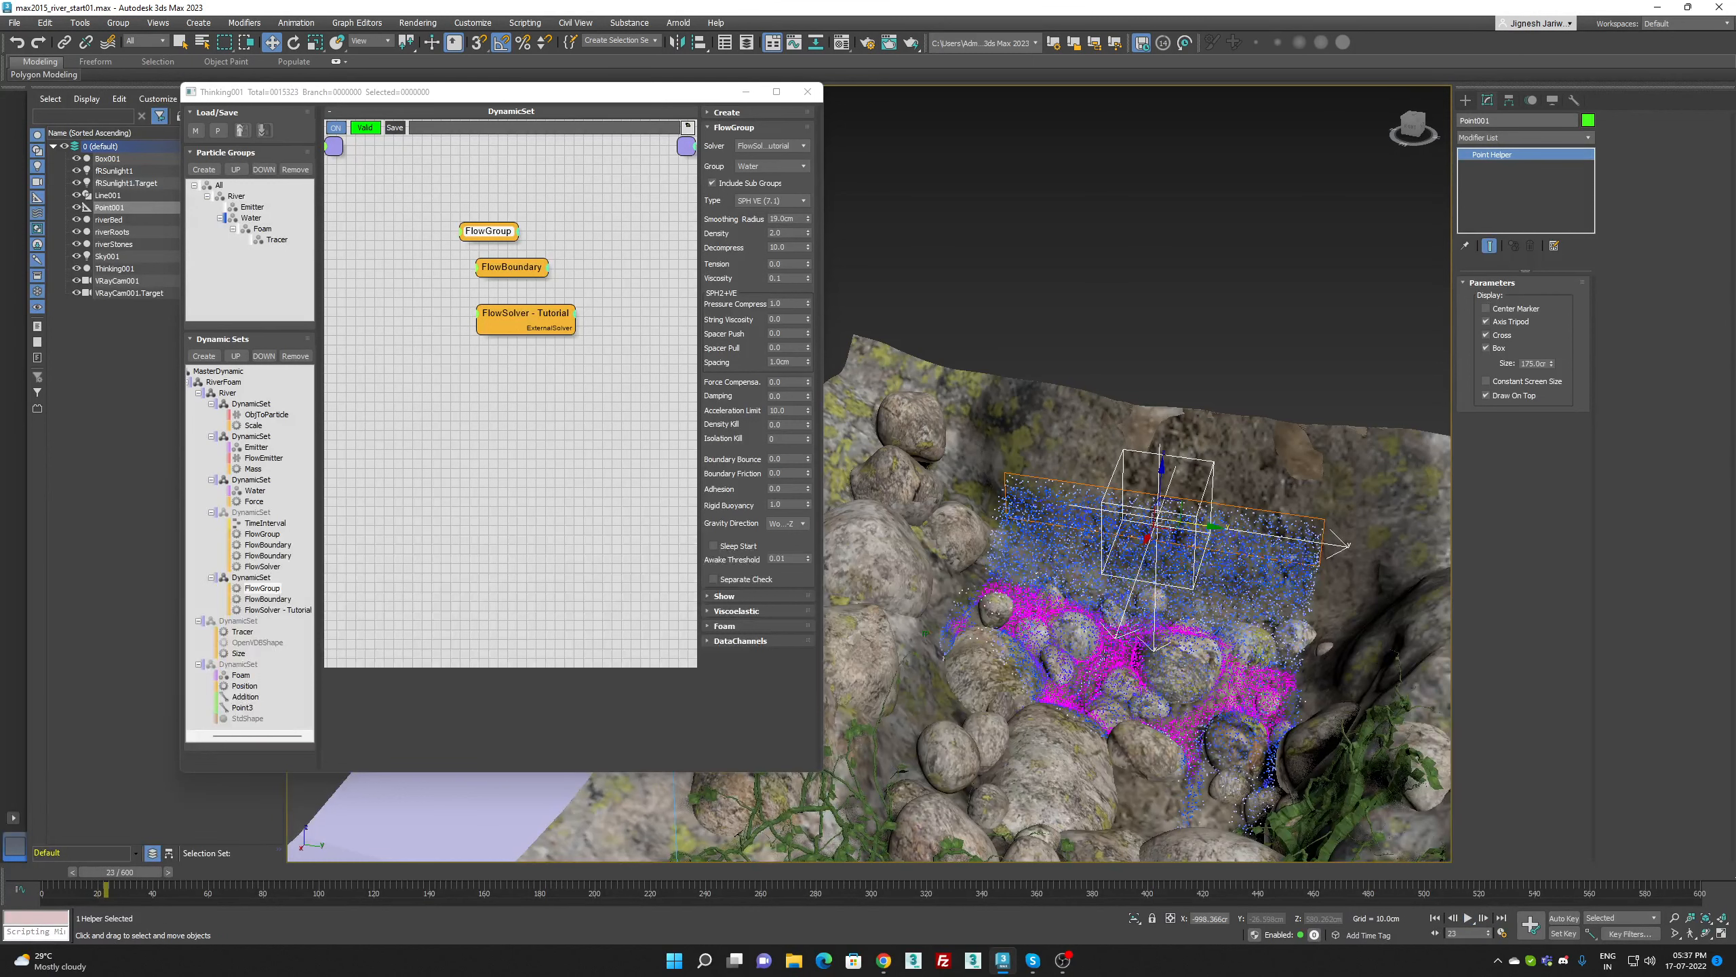
Set the FlowGroup's Decompress to 400
click(787, 248)
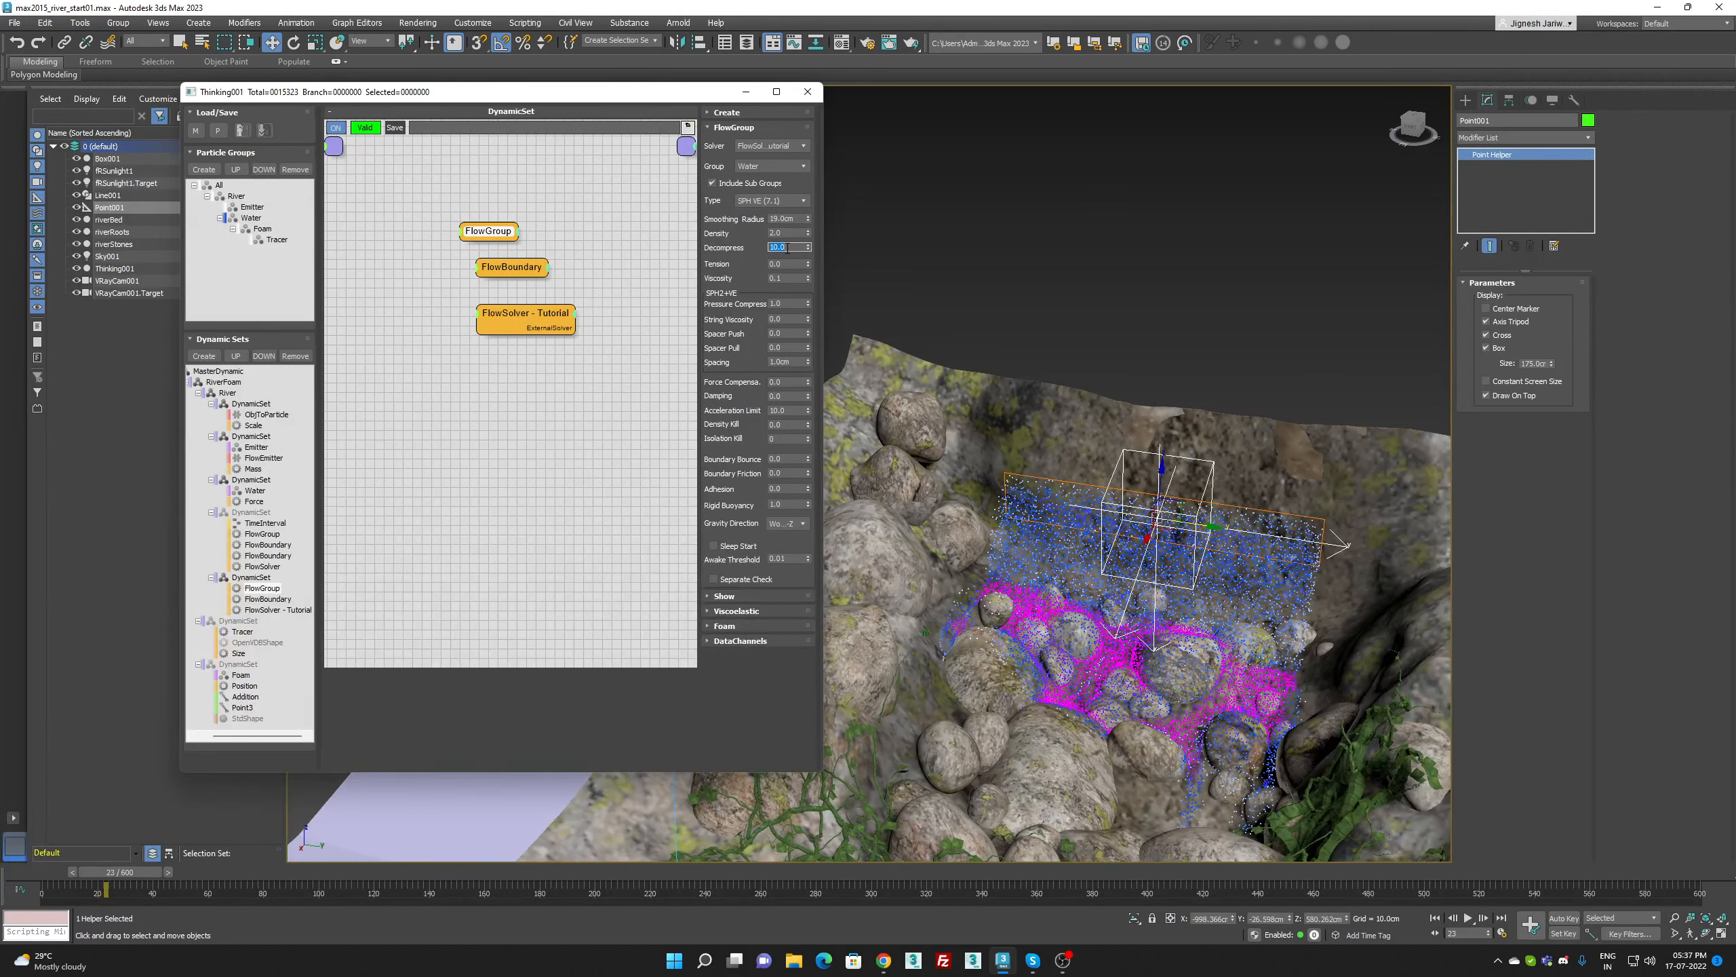
text(400)
key(Return)
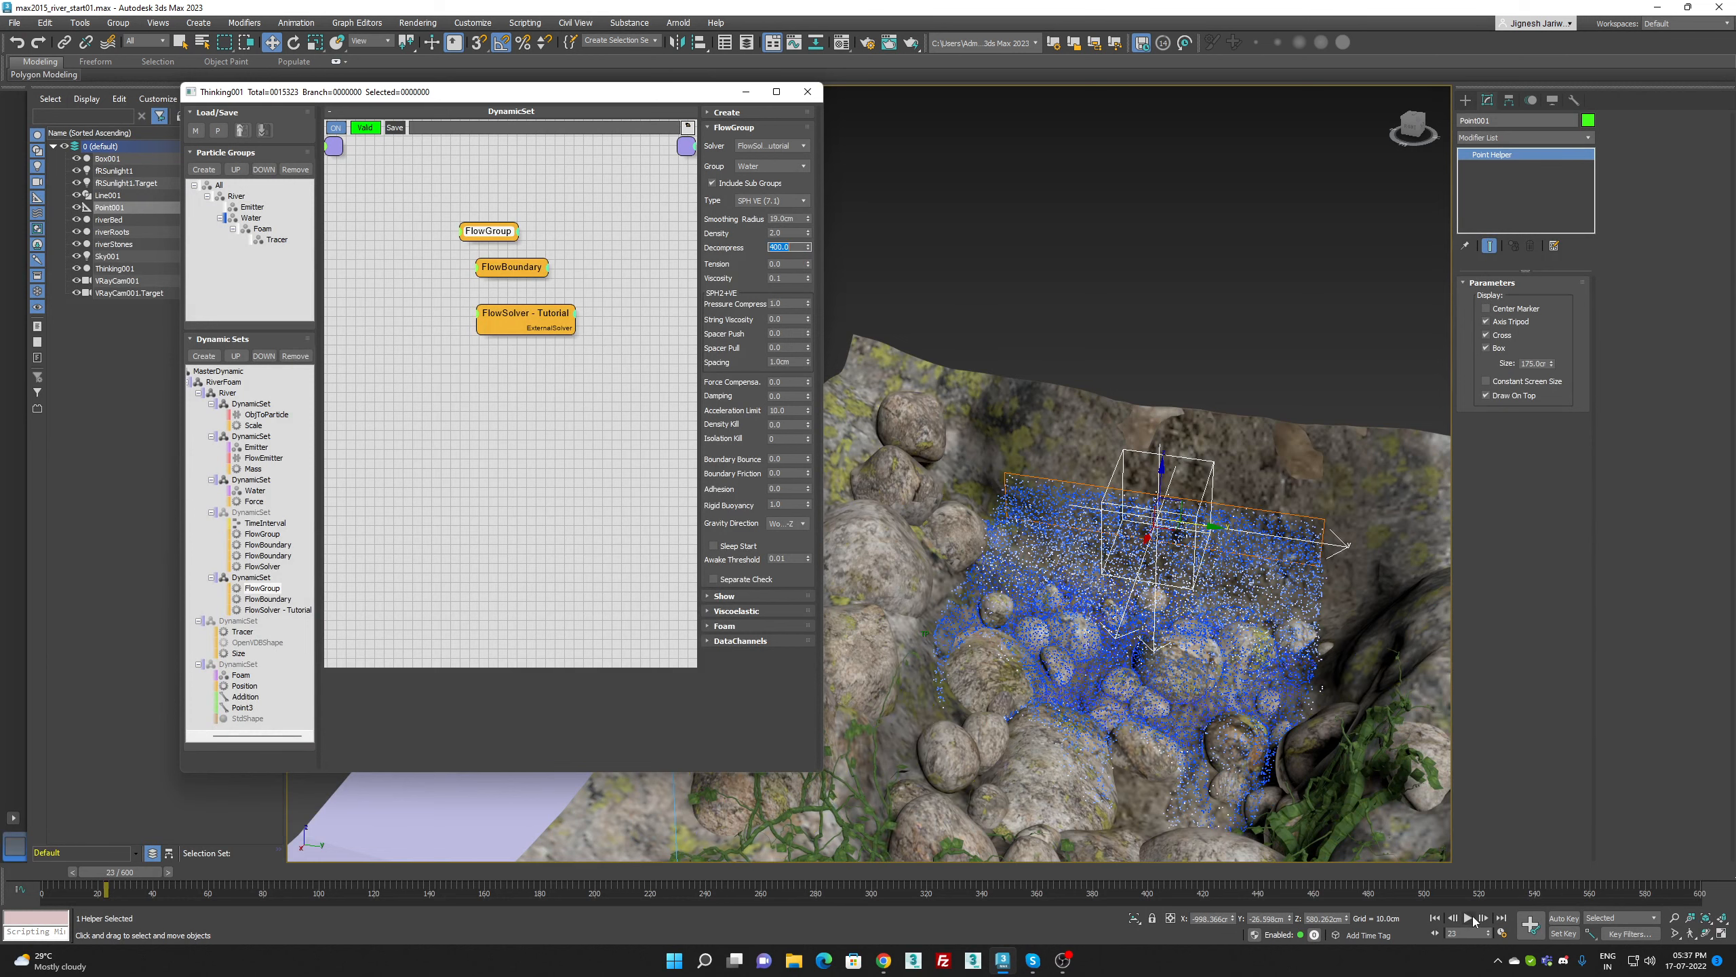
Play the simulation to check the particle spread, continue it in the camera view, and rewind to frame 0
click(1469, 918)
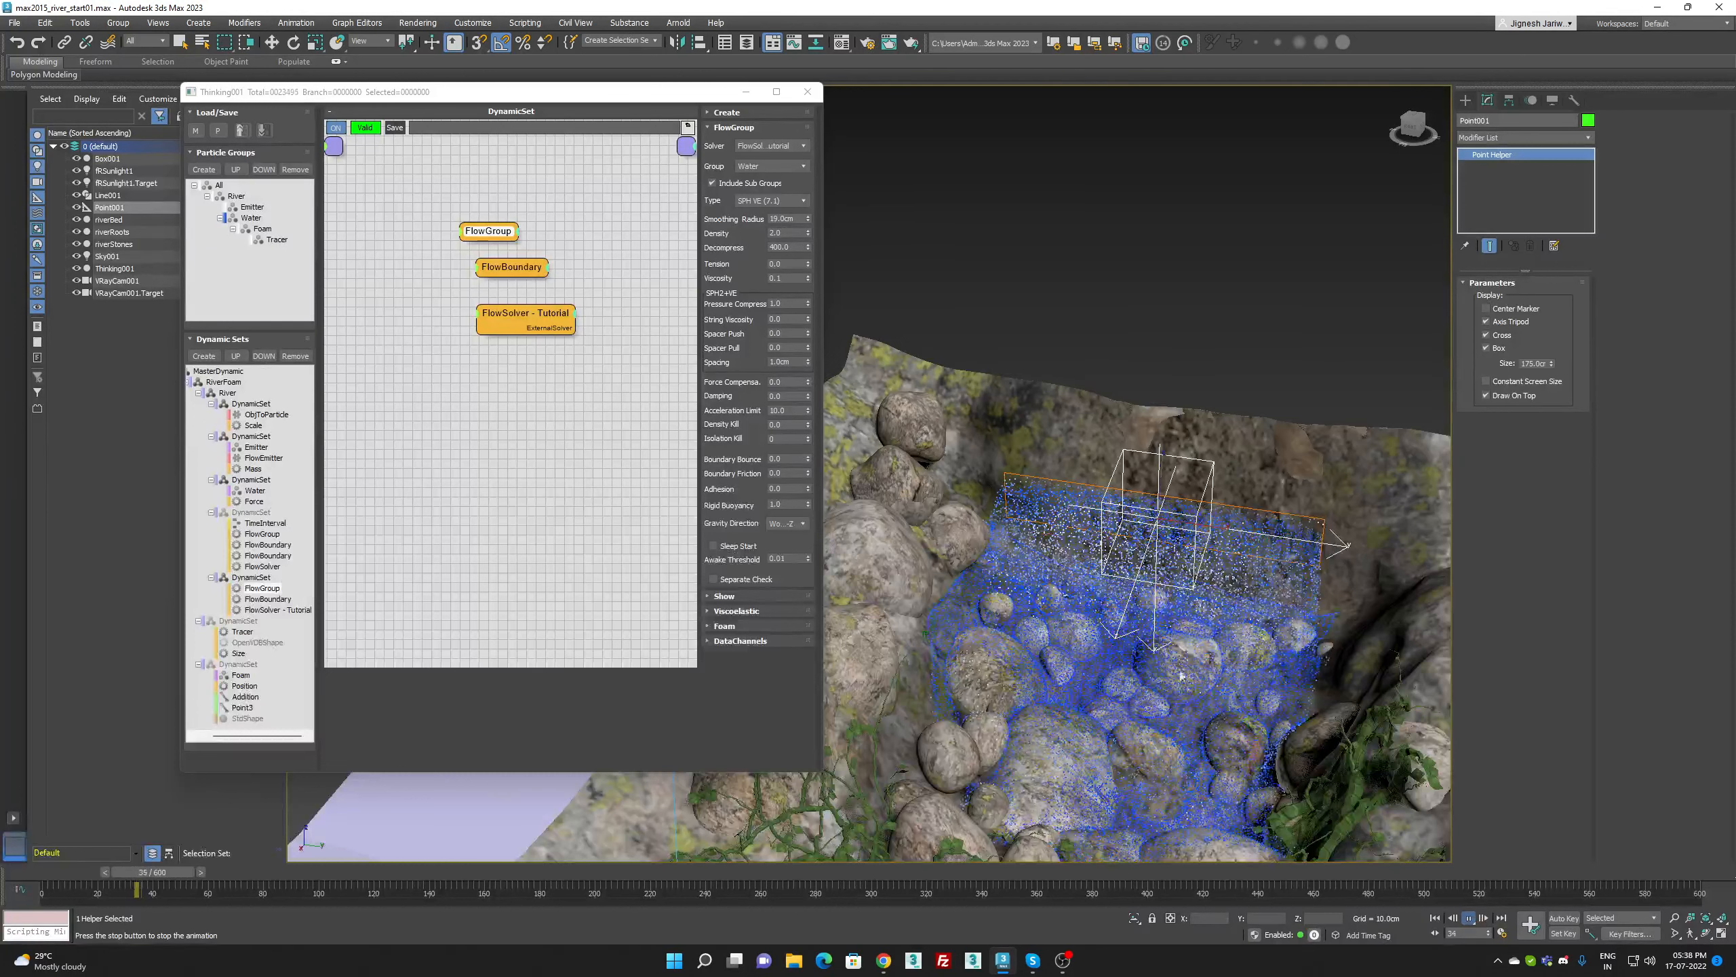
key(Escape)
scroll(1181, 676, down, 4)
key(c)
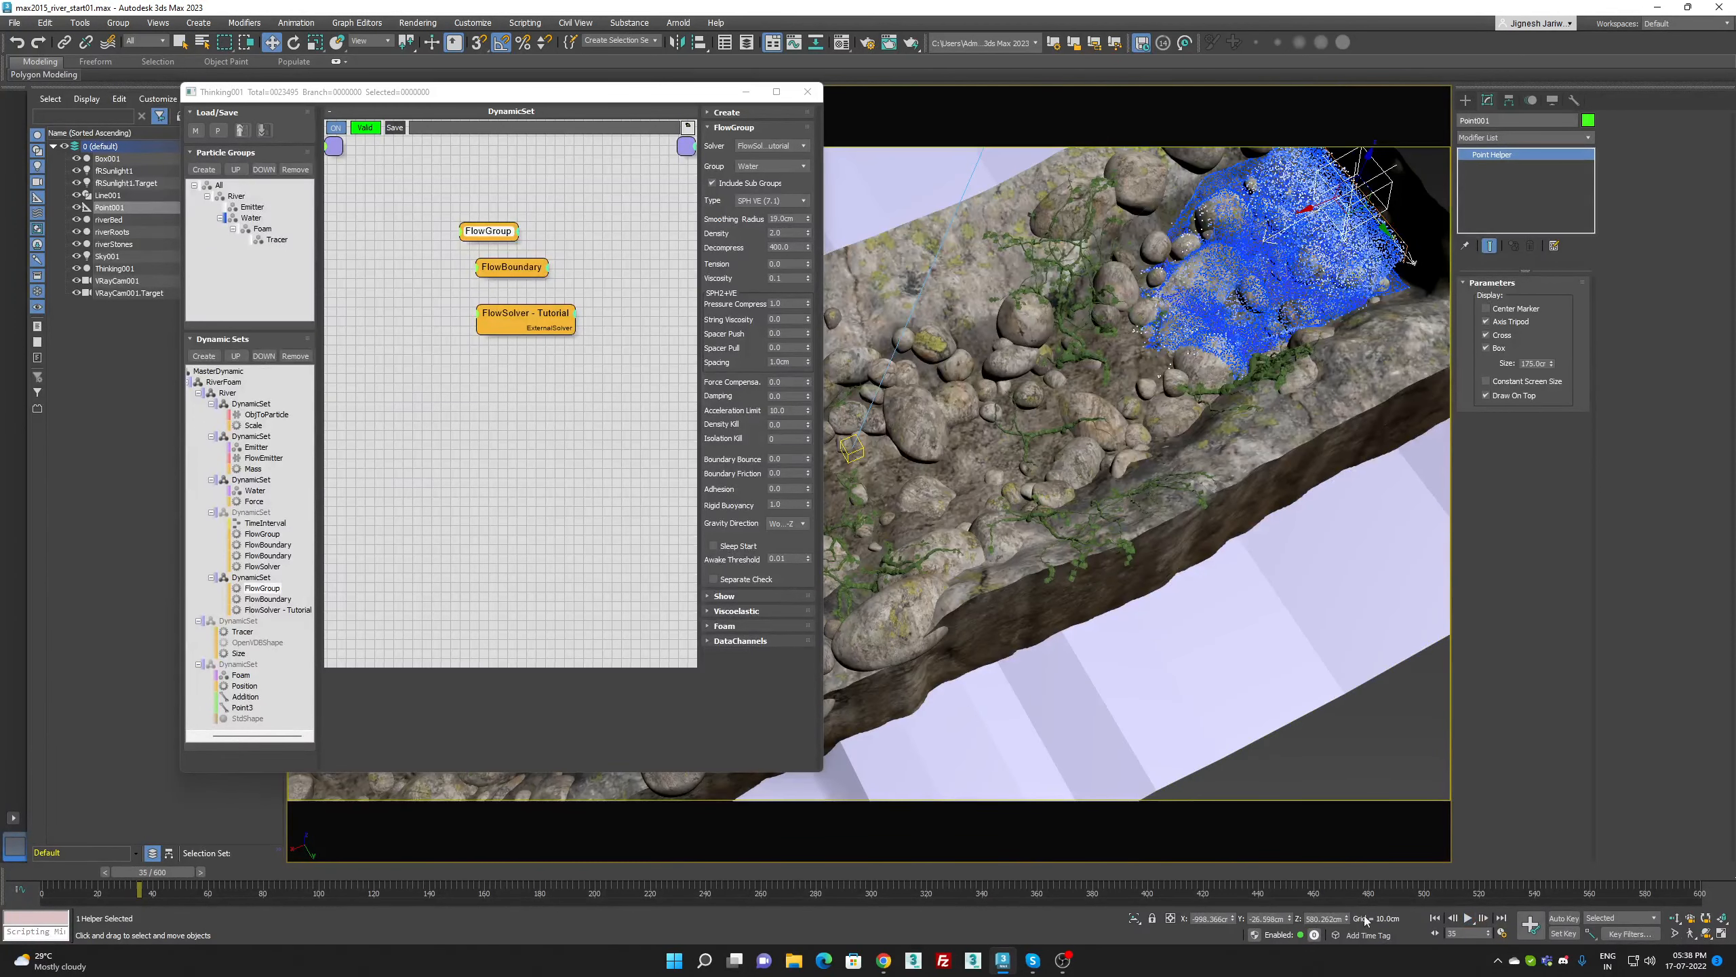
click(1470, 919)
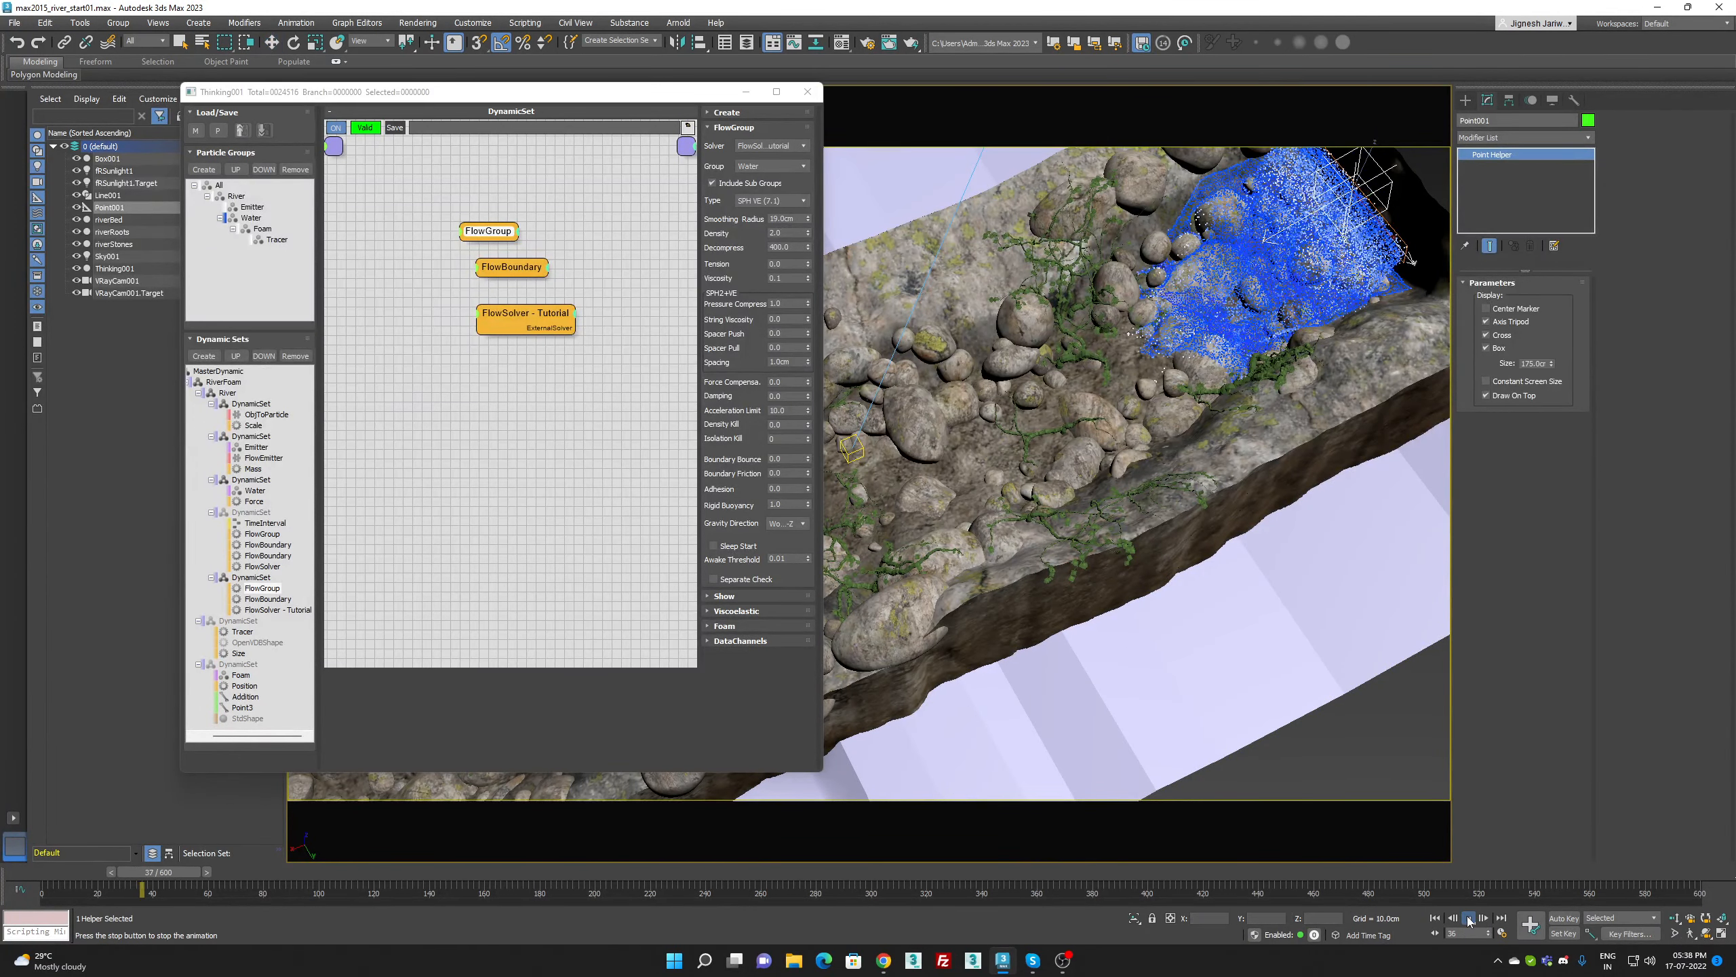
click(1469, 922)
click(1435, 918)
Set the FlowGroup's Viscosity to 0.06 and its Tension to 0.1
double_click(784, 278)
text(0.06)
double_click(785, 264)
text(0.1)
key(Return)
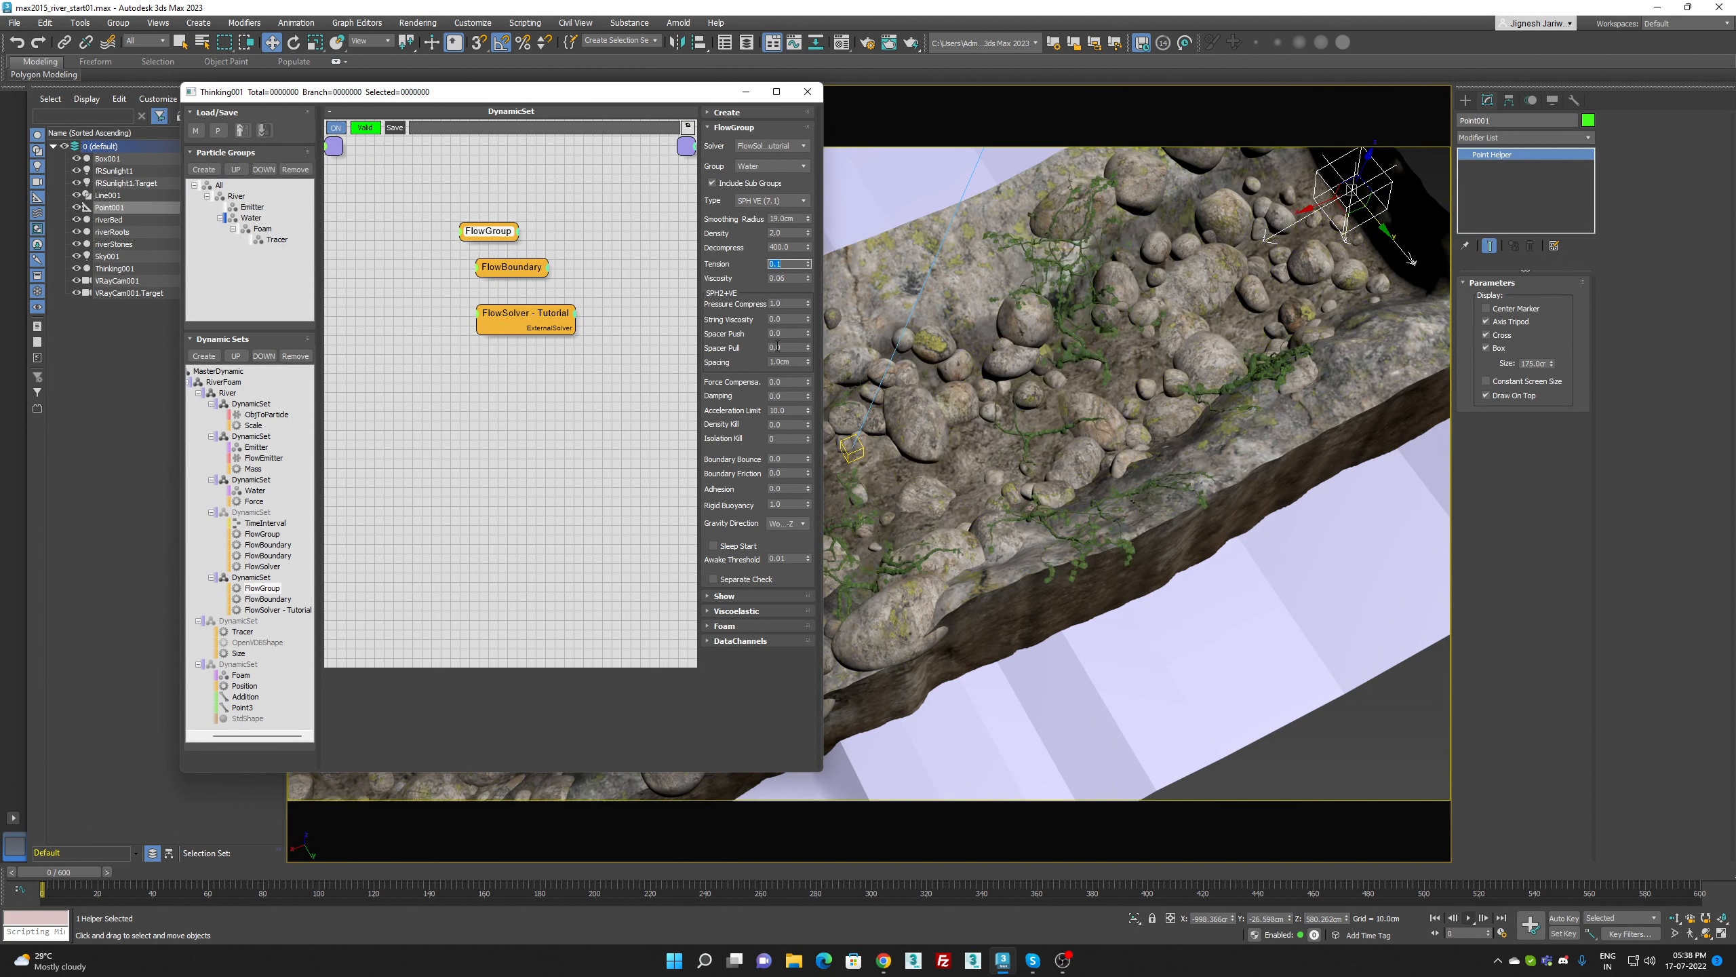
Set the FlowGroup's Boundary Friction to 0.005 and Boundary Bounce to 0.3, play the simulation and rewind it
double_click(786, 473)
text(0.005)
double_click(778, 458)
text(.3)
key(Return)
click(1467, 919)
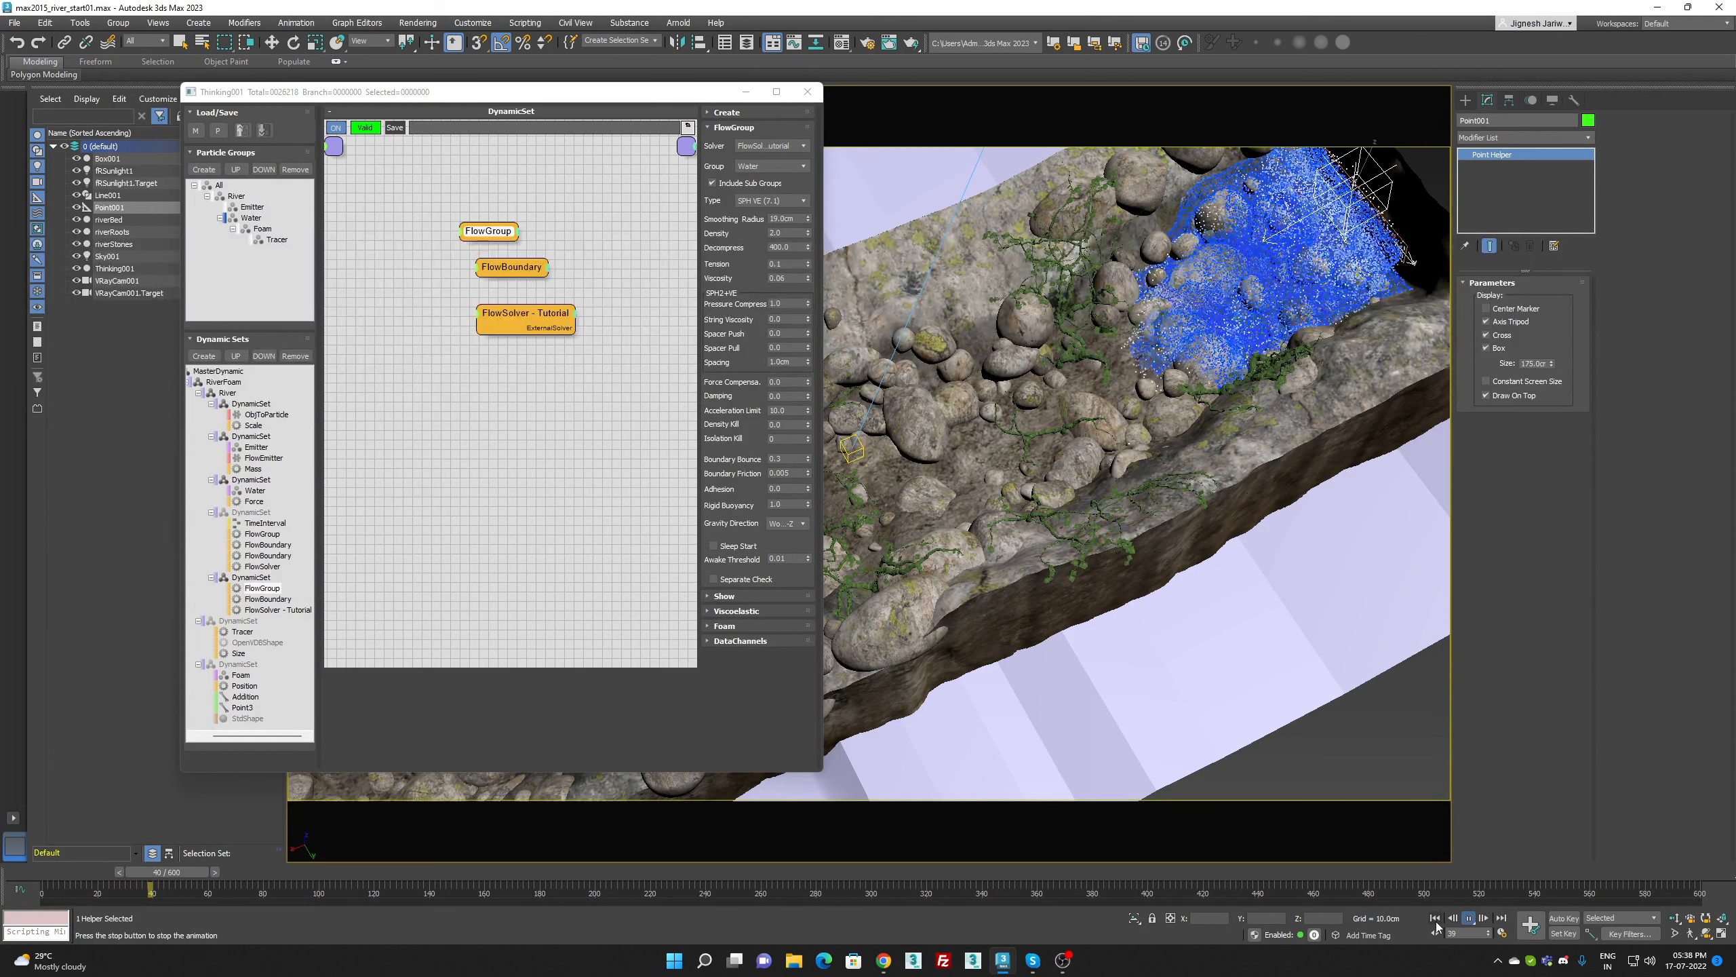
click(1436, 917)
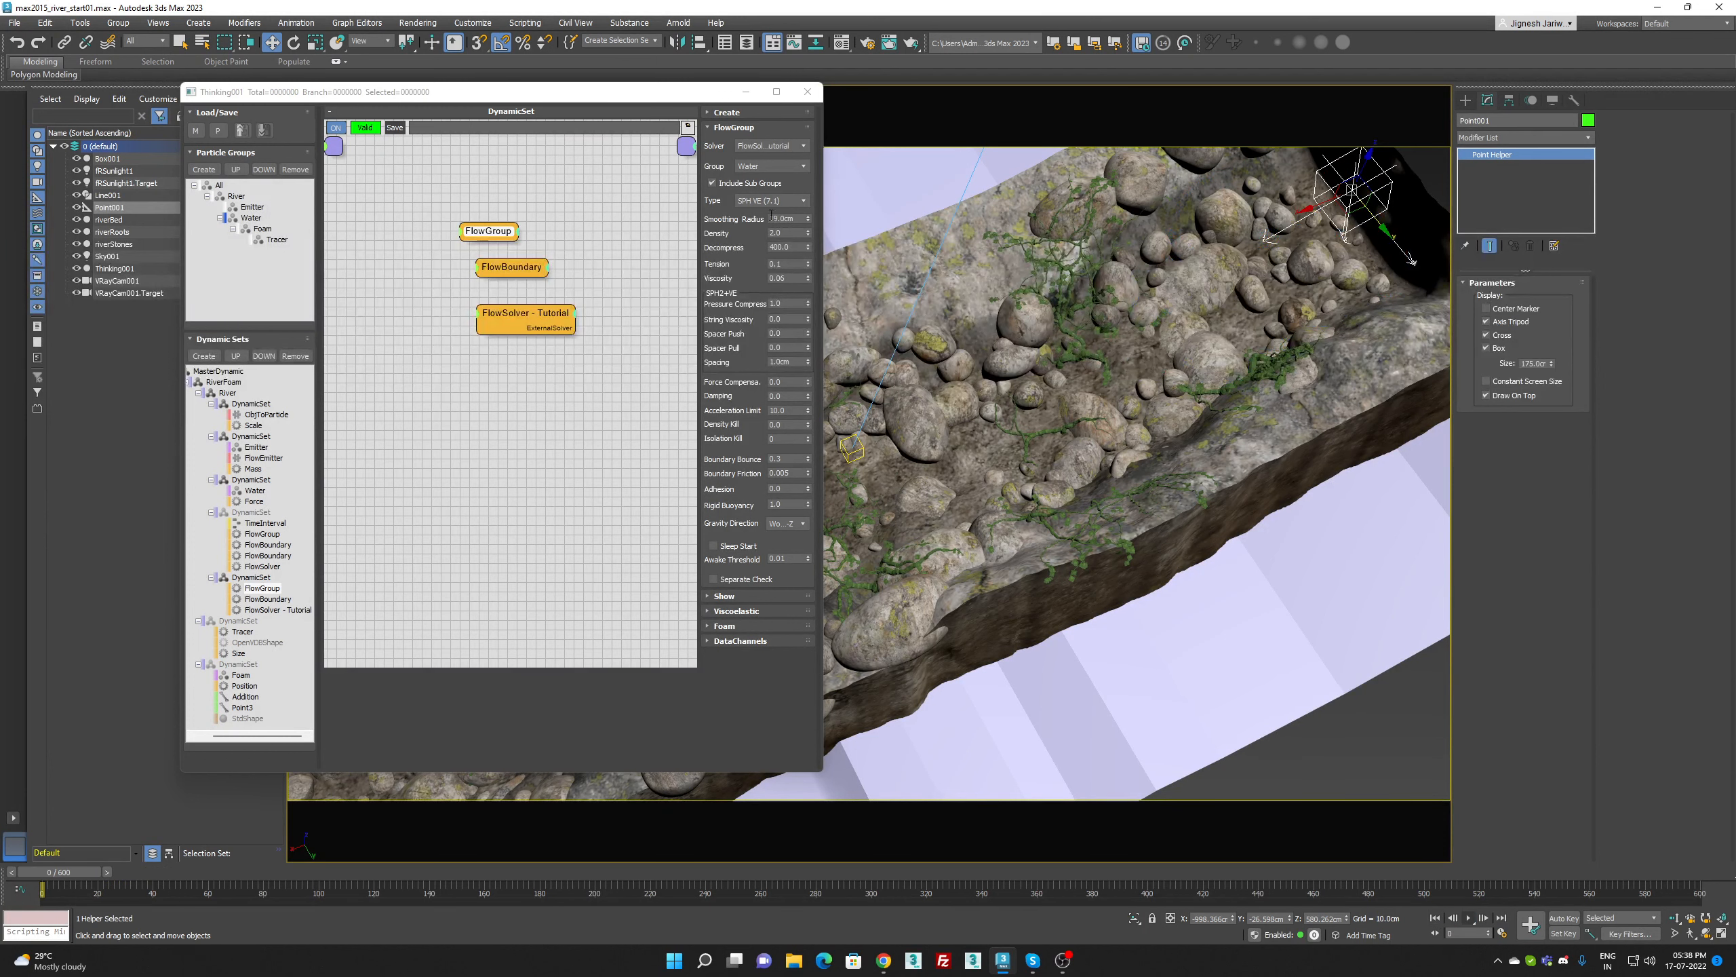
Set the FlowGroup's Smoothing Radius to 18 cm, play the simulation to check the flow and rewind it
double_click(773, 218)
key(Return)
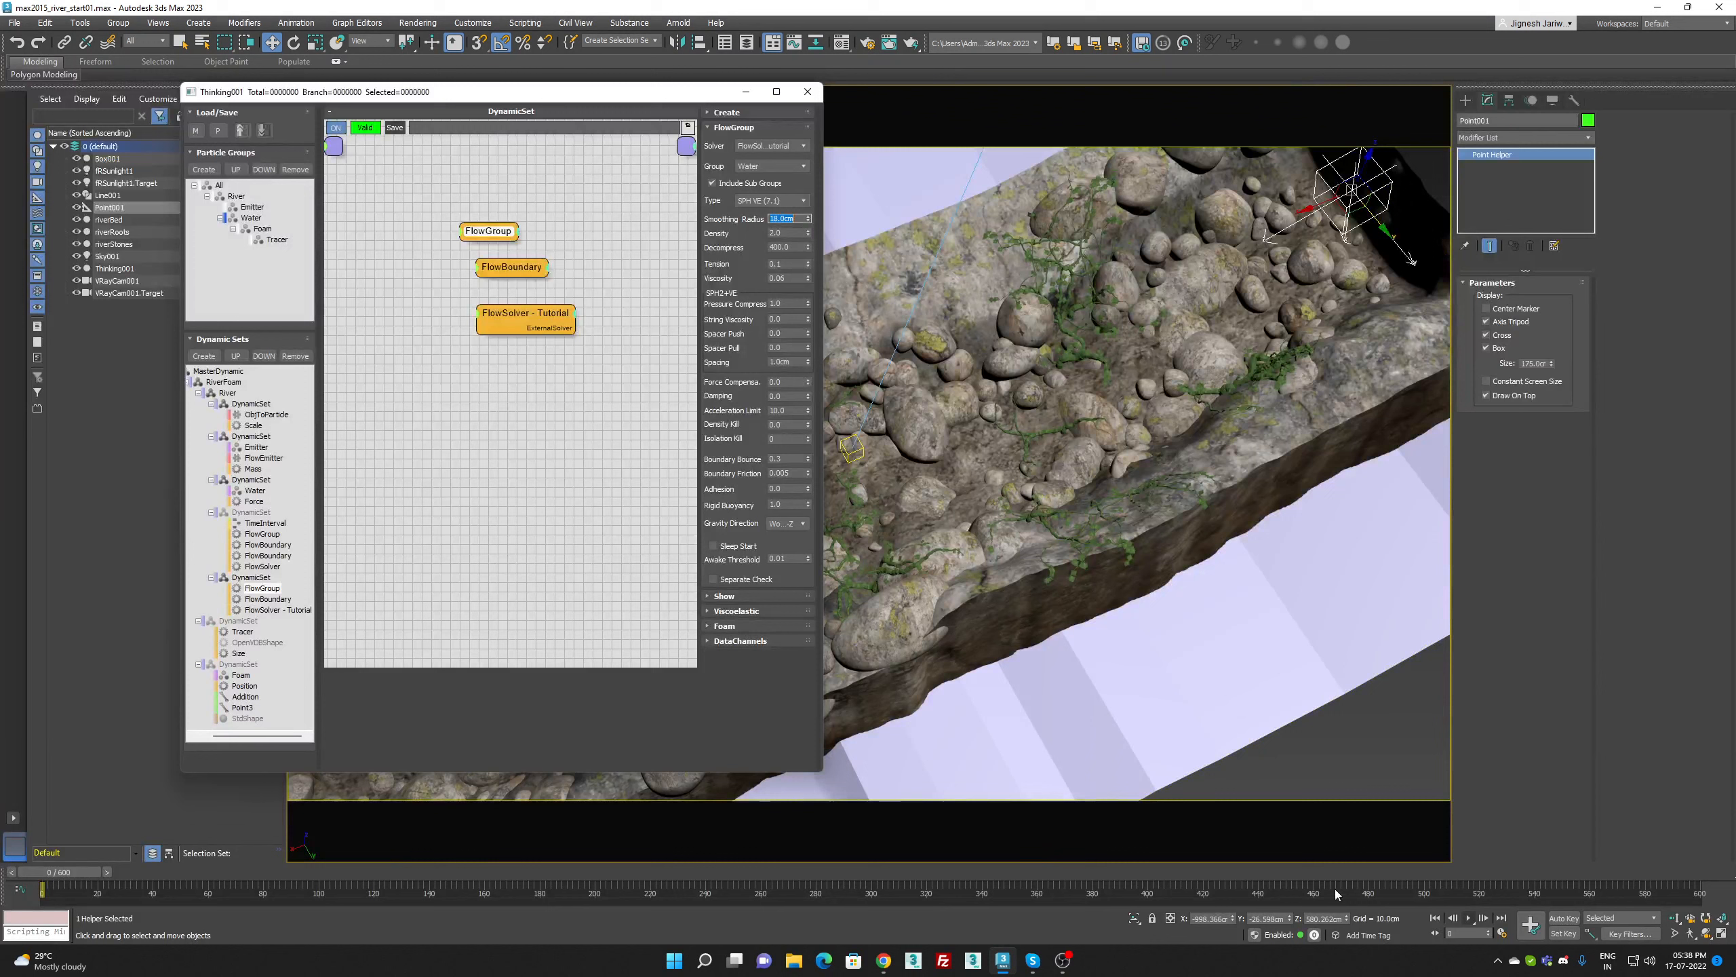
click(1469, 919)
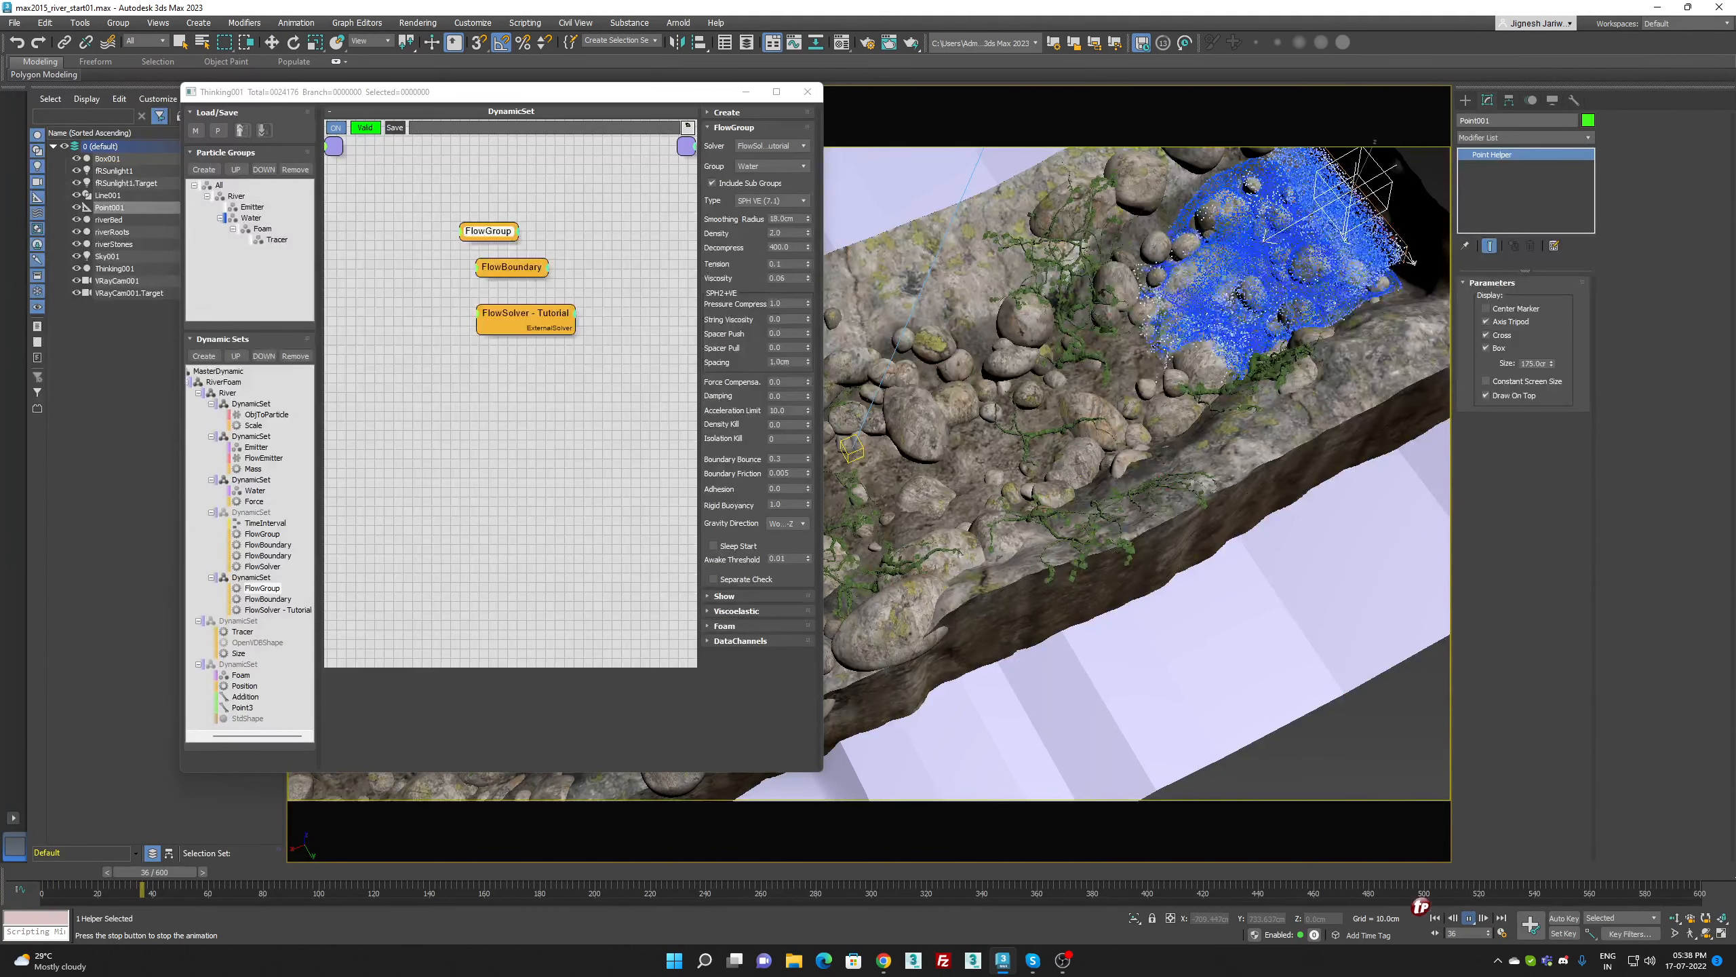
click(1469, 923)
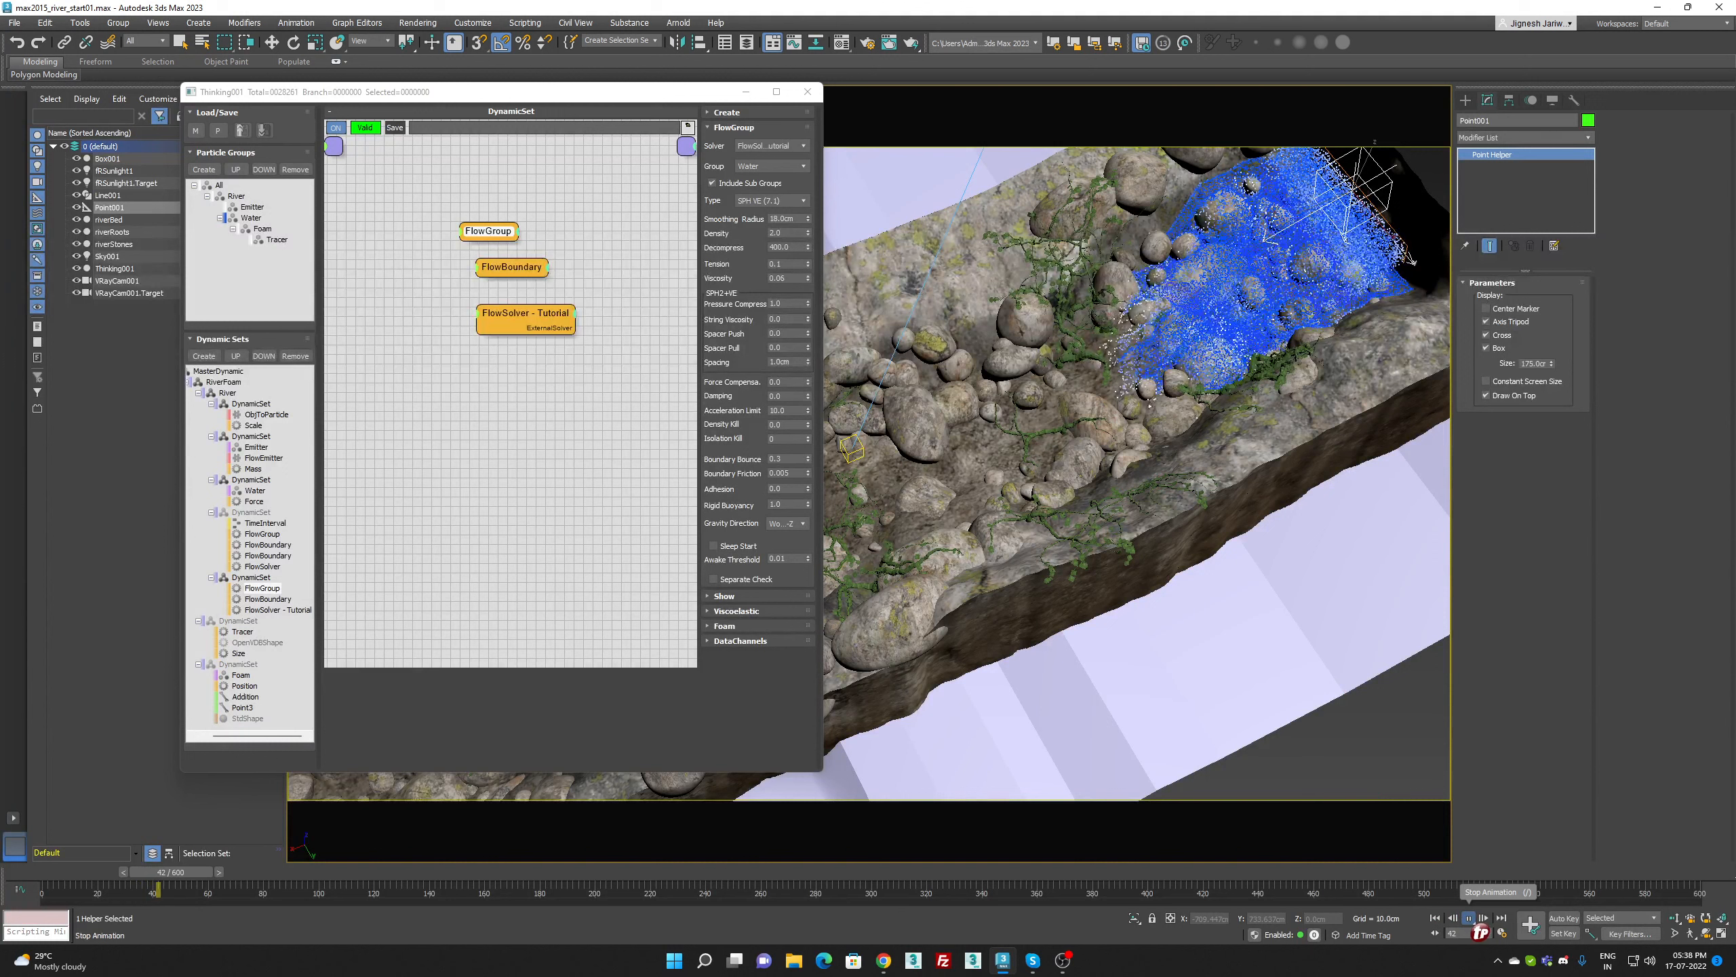
click(1436, 917)
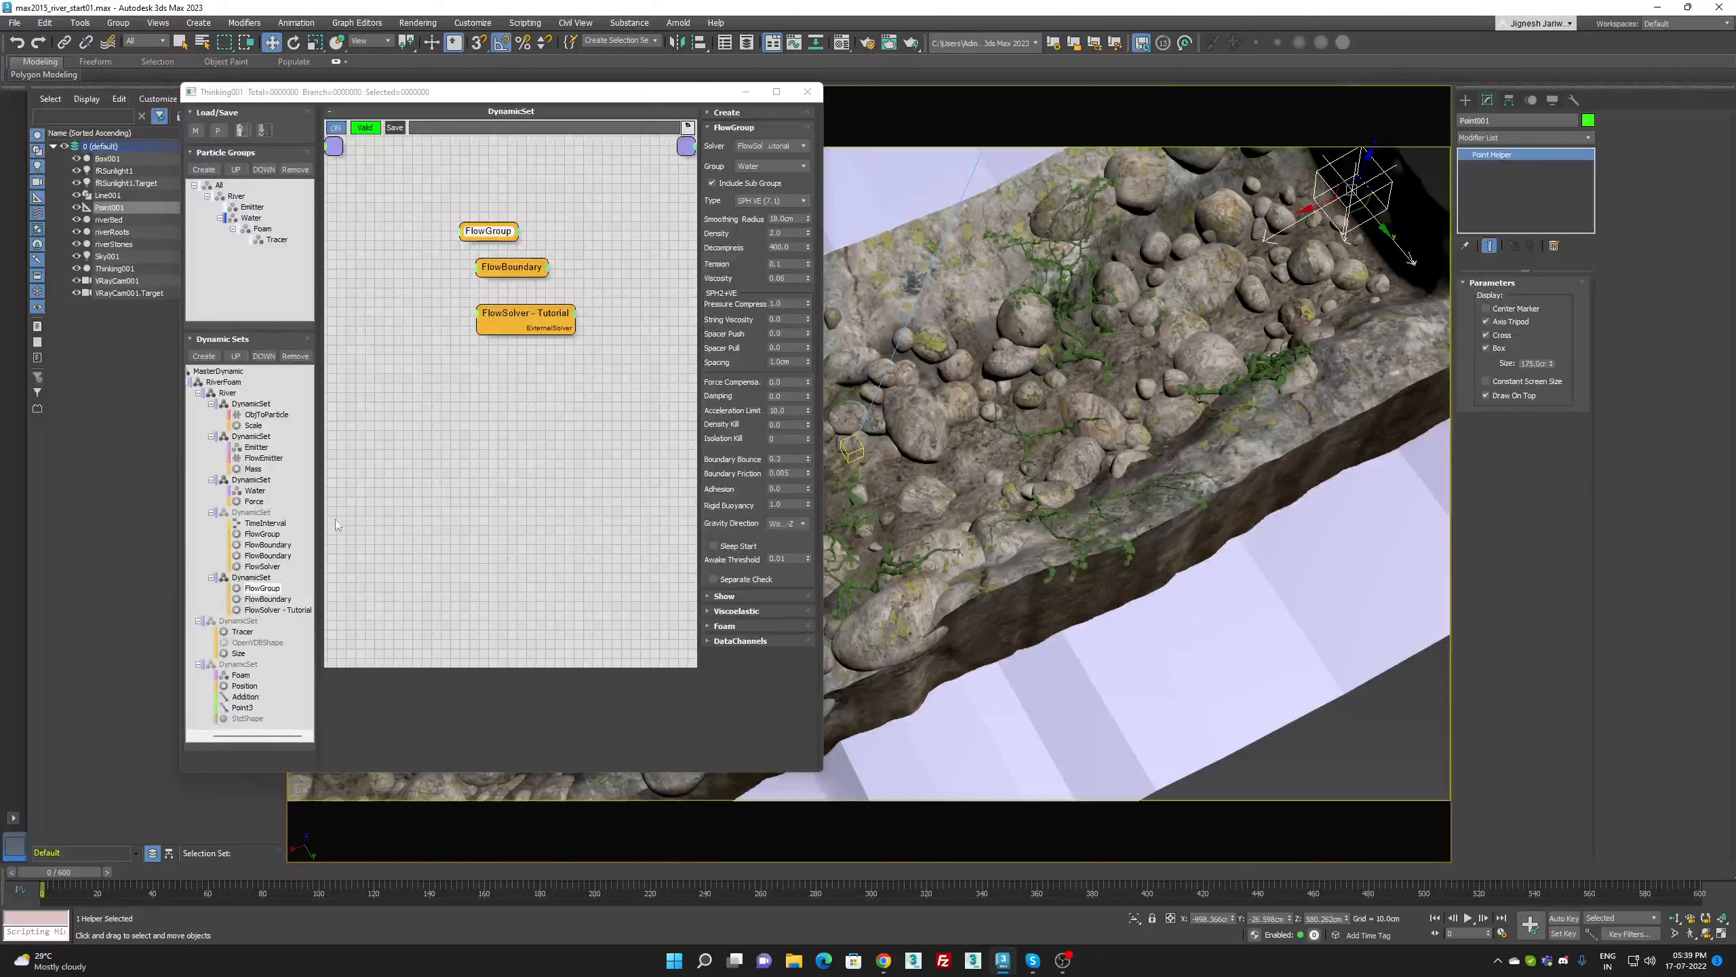
Add a TimeInterval condition to the DynamicSet and connect its output to the FlowGroup's Foam input
right_click(402, 240)
mouse_move(386, 262)
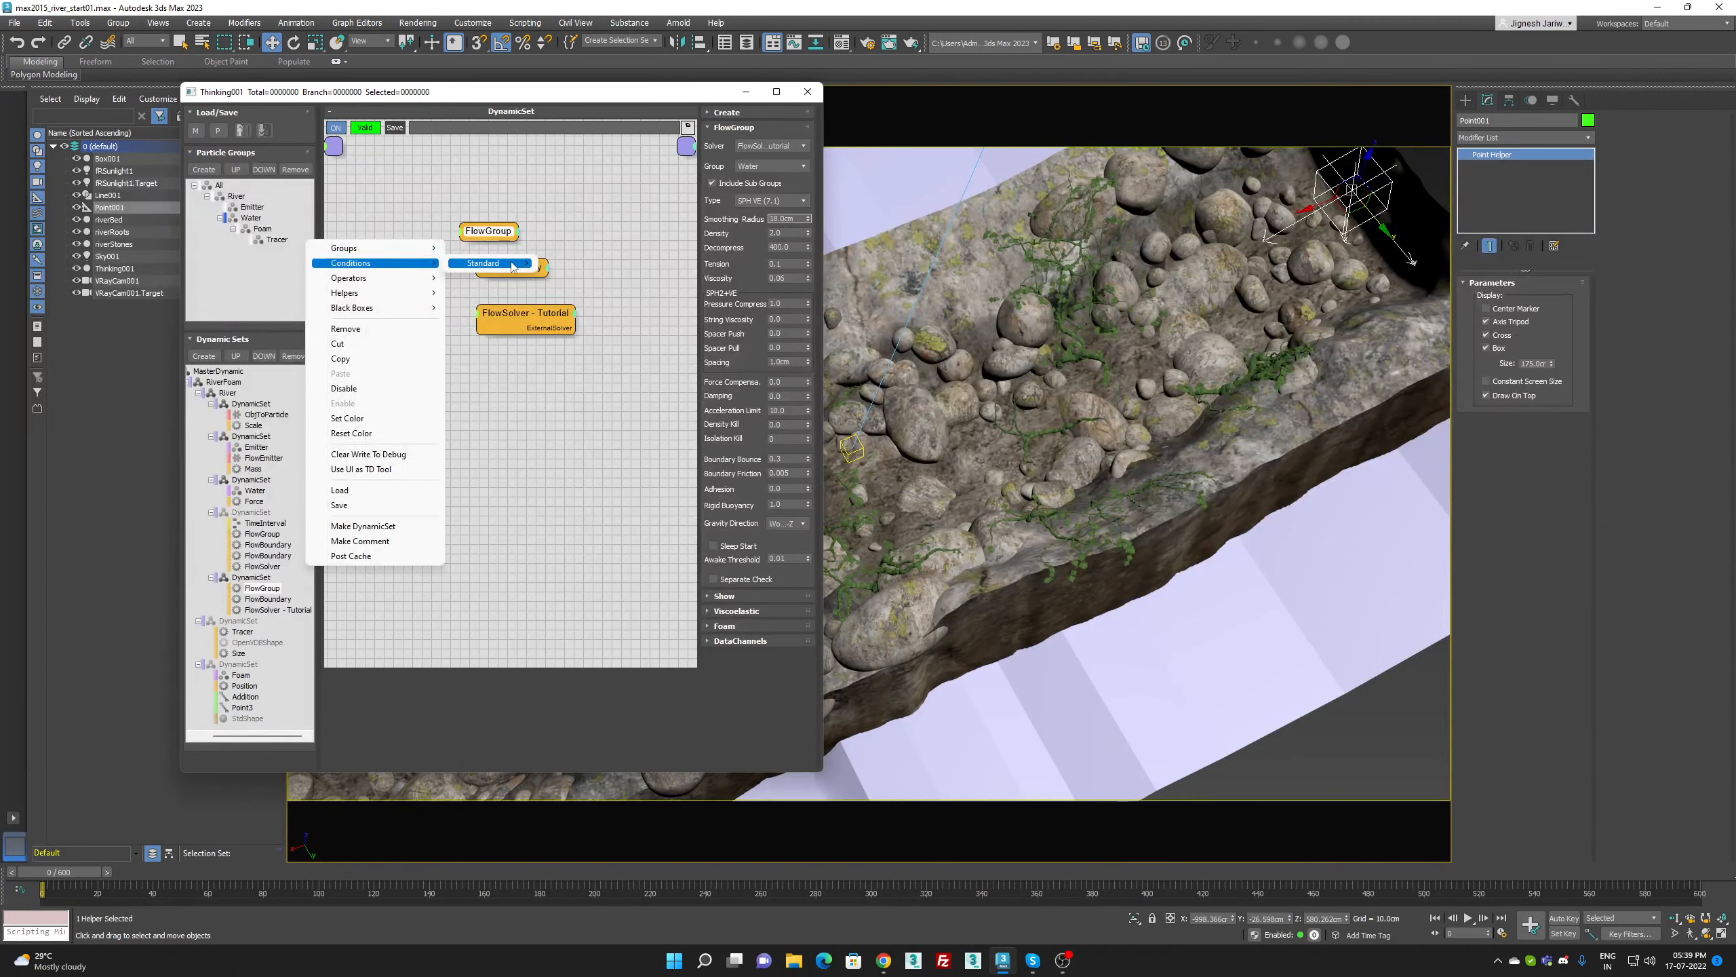
mouse_move(492, 262)
click(582, 381)
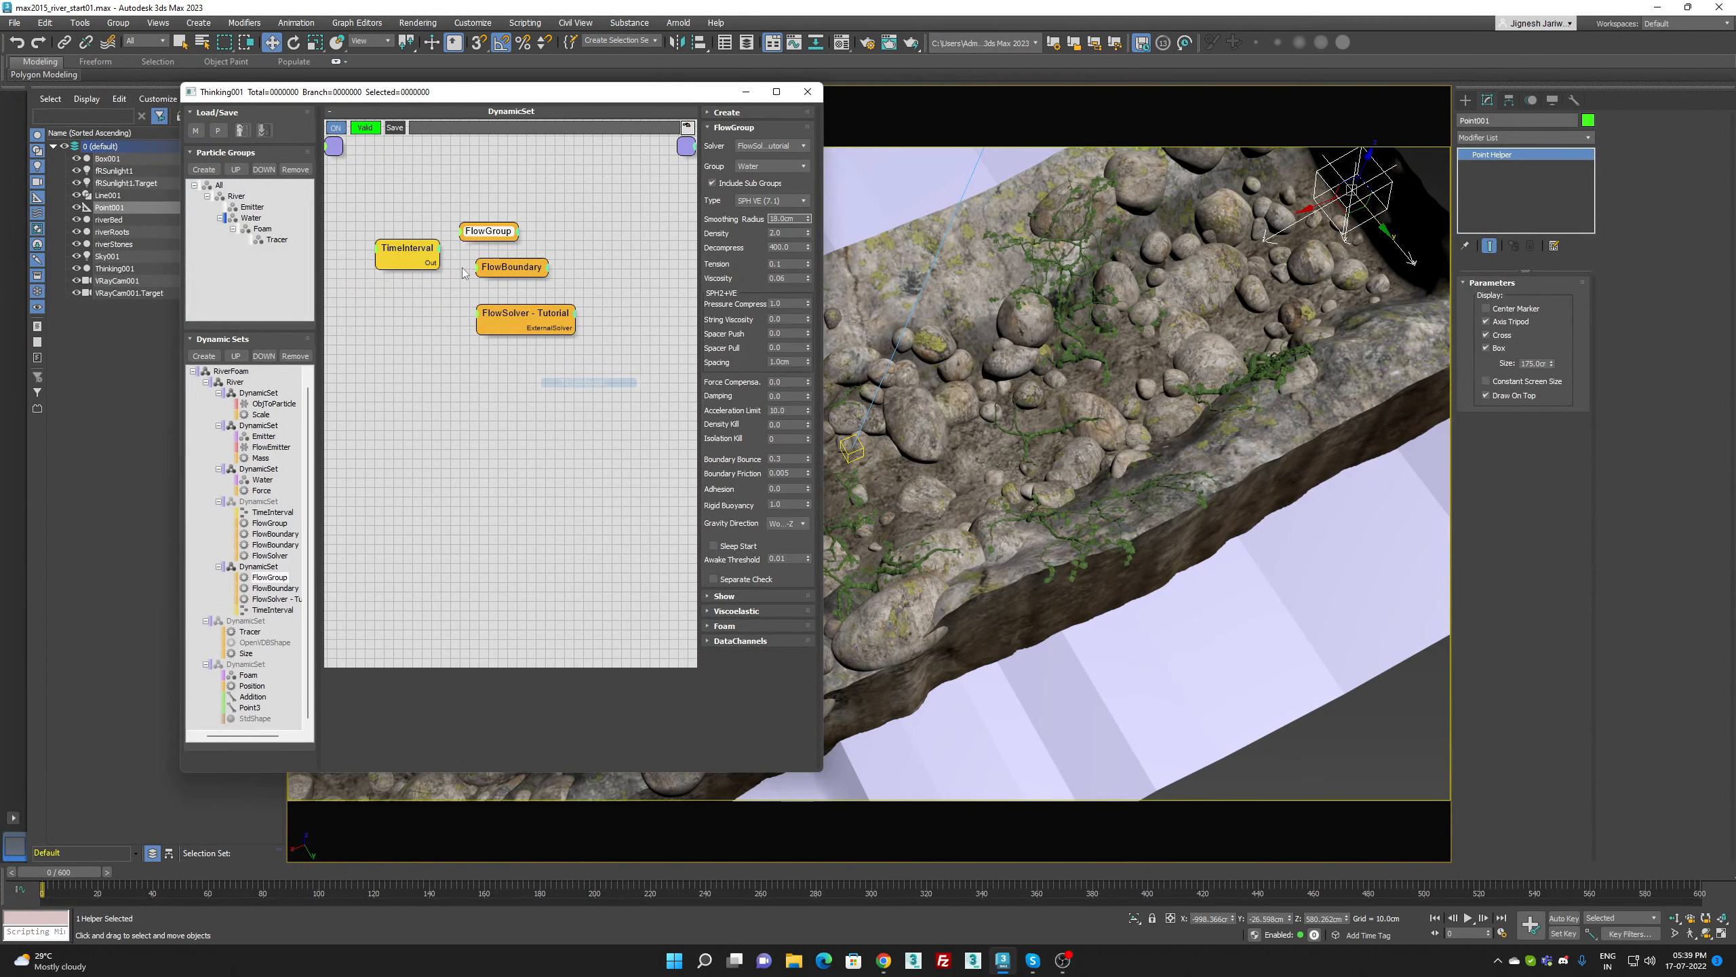
click(400, 248)
drag(412, 251, 472, 436)
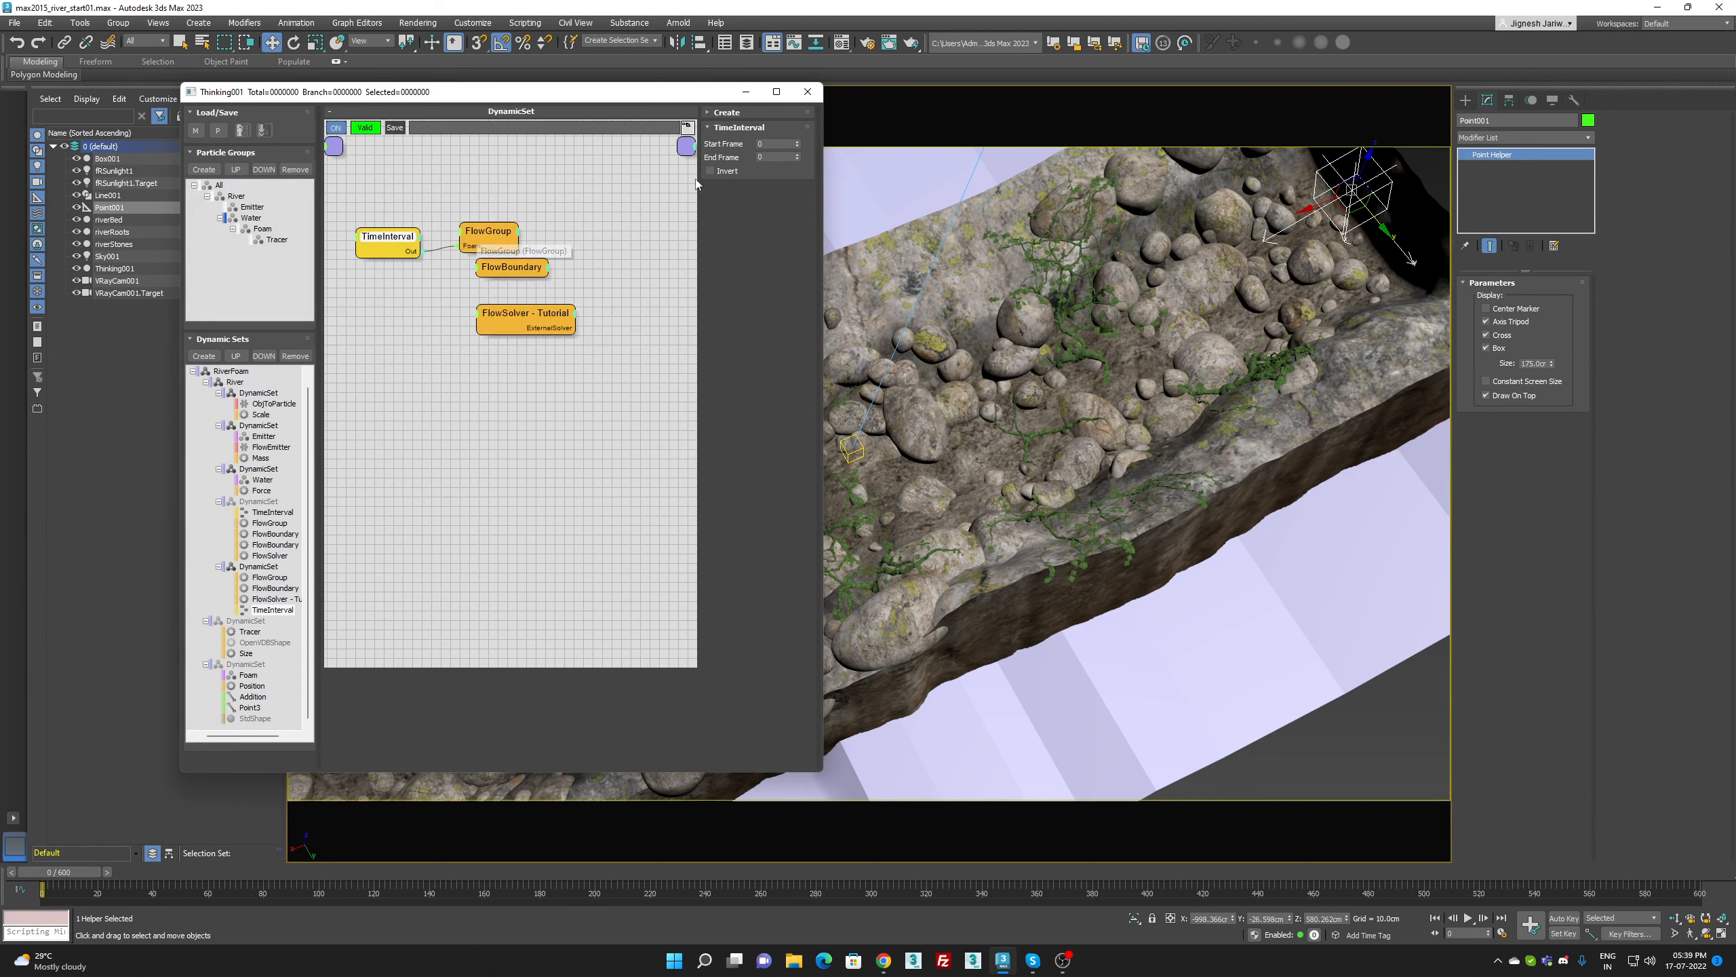
Set the TimeInterval's Start Frame to 20
click(769, 145)
text(20)
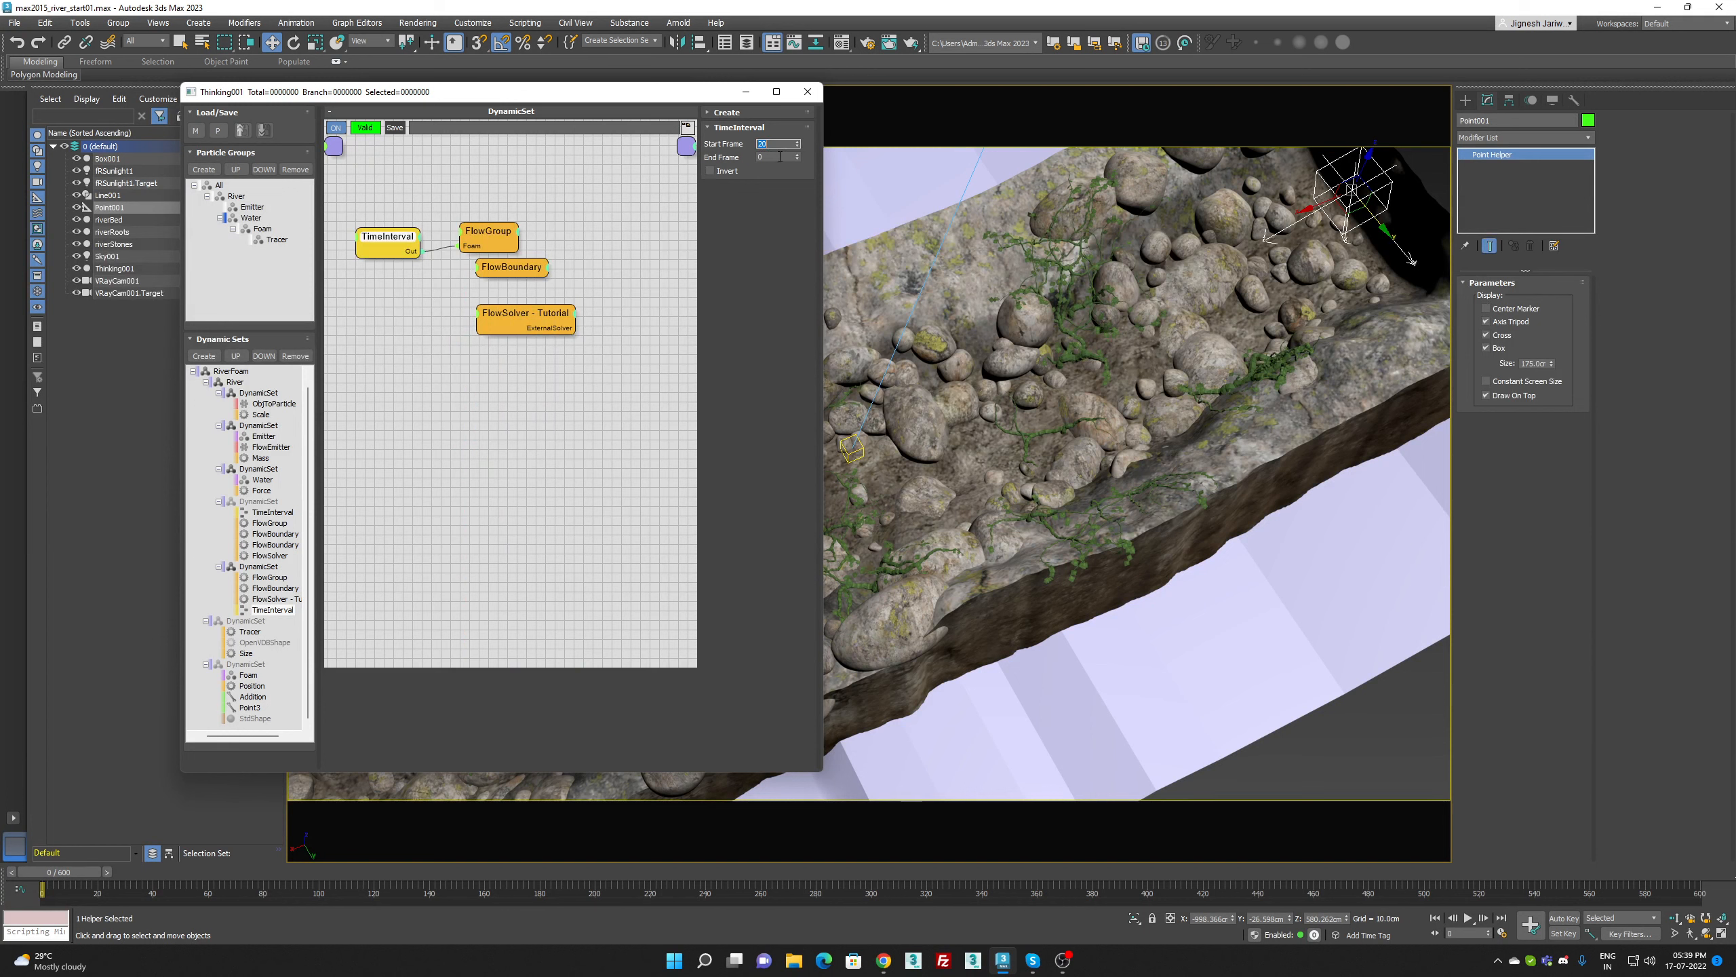
key(Tab)
key(Tab)
Enable foam on the FlowGroup with Foam as its particle group and play the first 20 frames
click(487, 236)
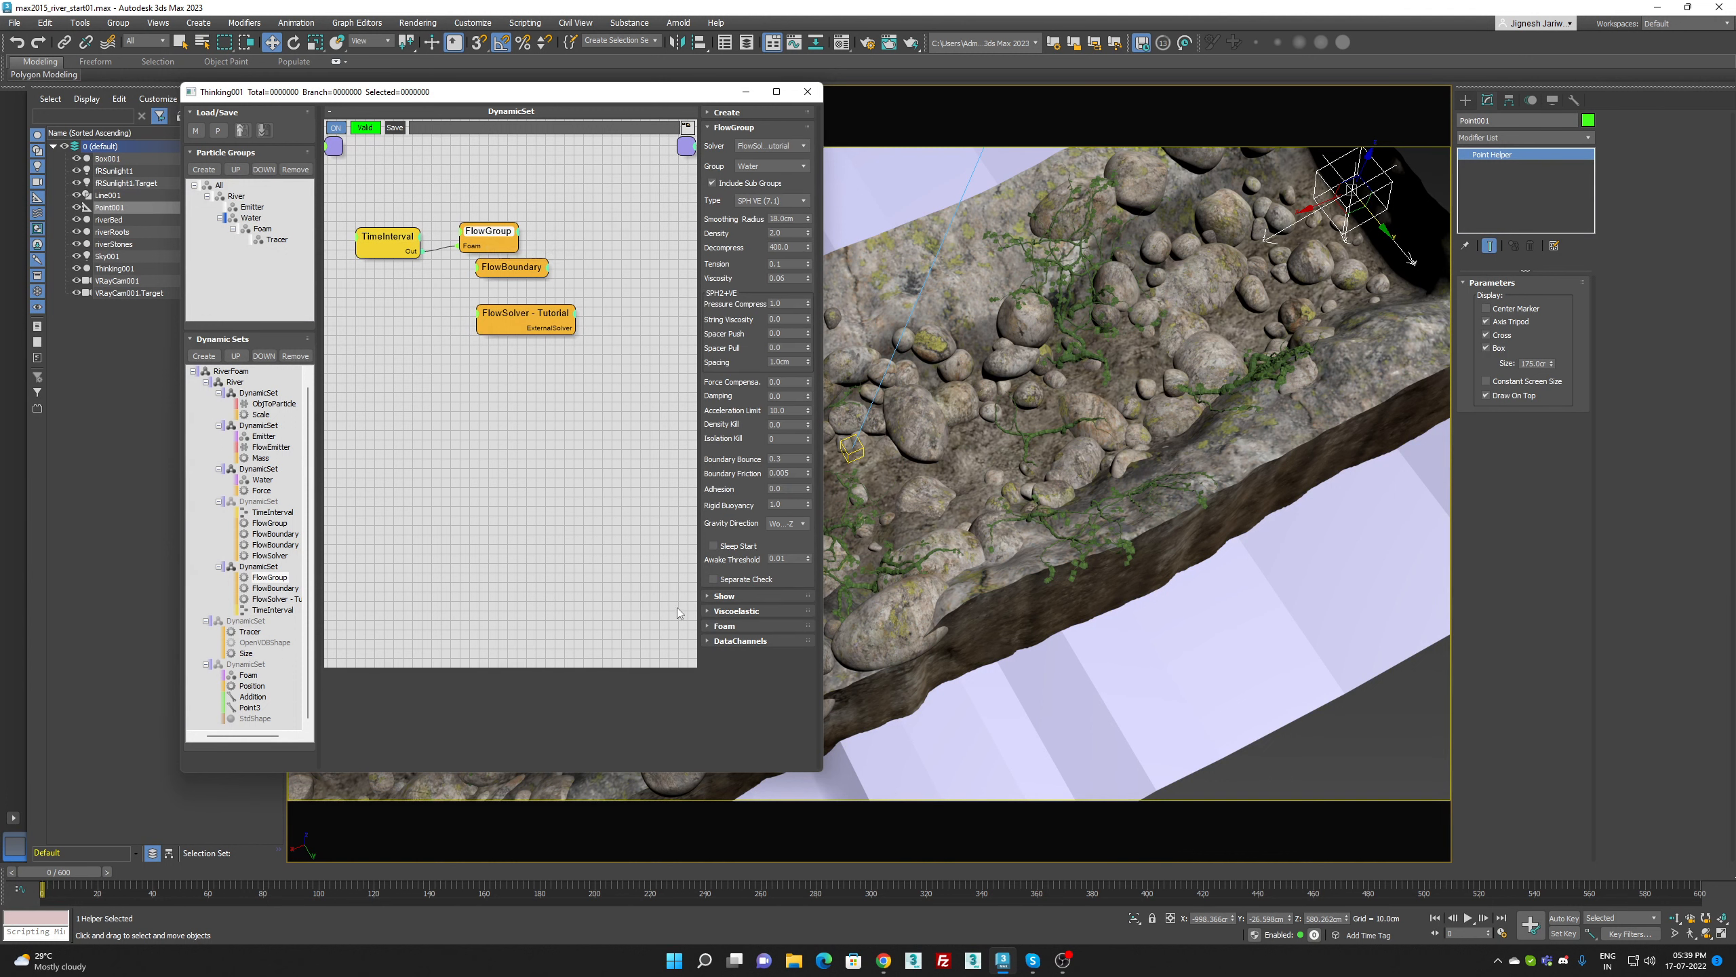
click(729, 624)
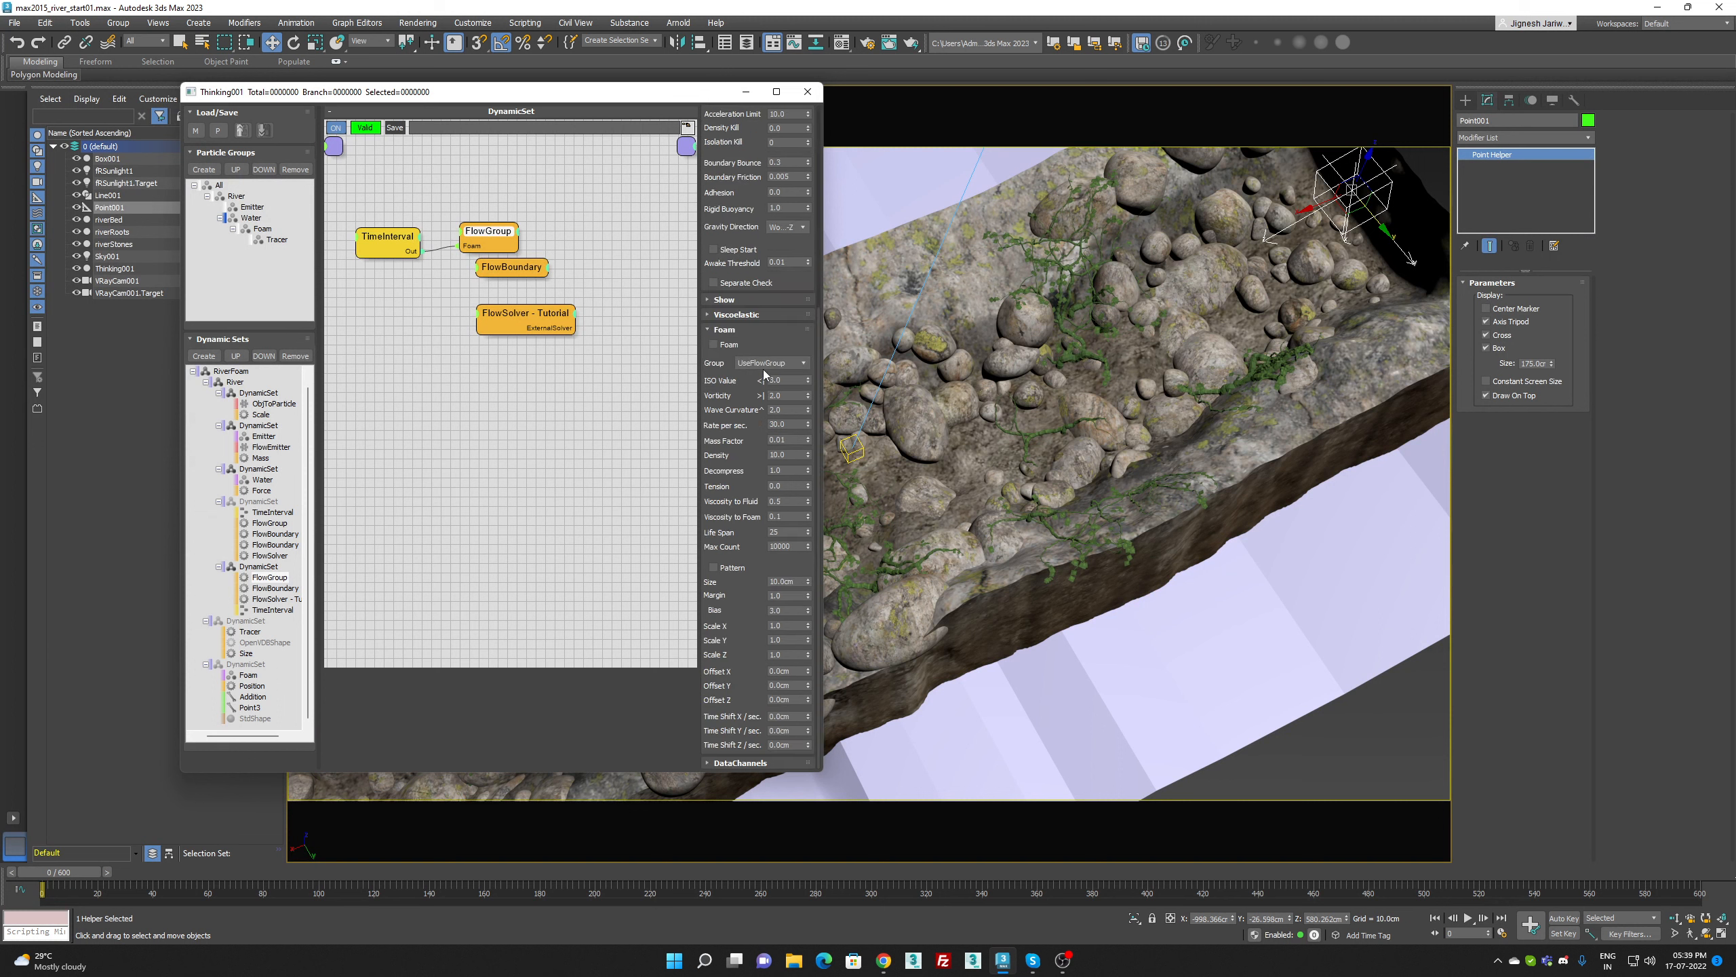
click(769, 363)
click(745, 419)
click(713, 345)
click(1468, 918)
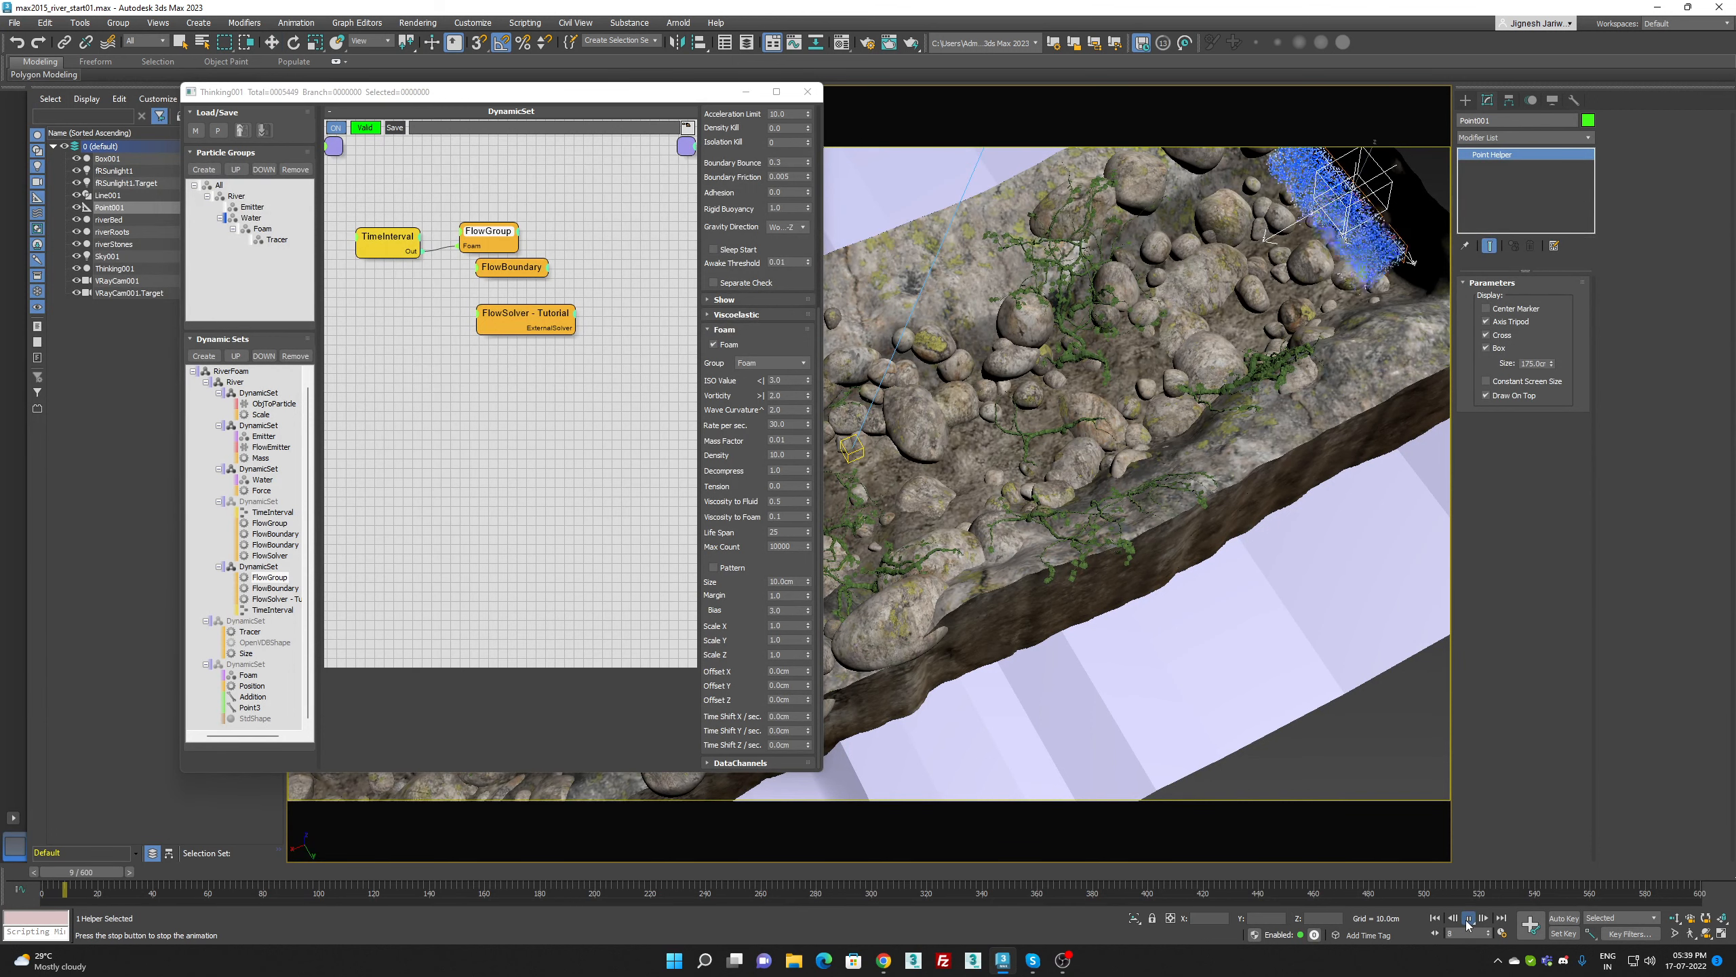
click(1468, 918)
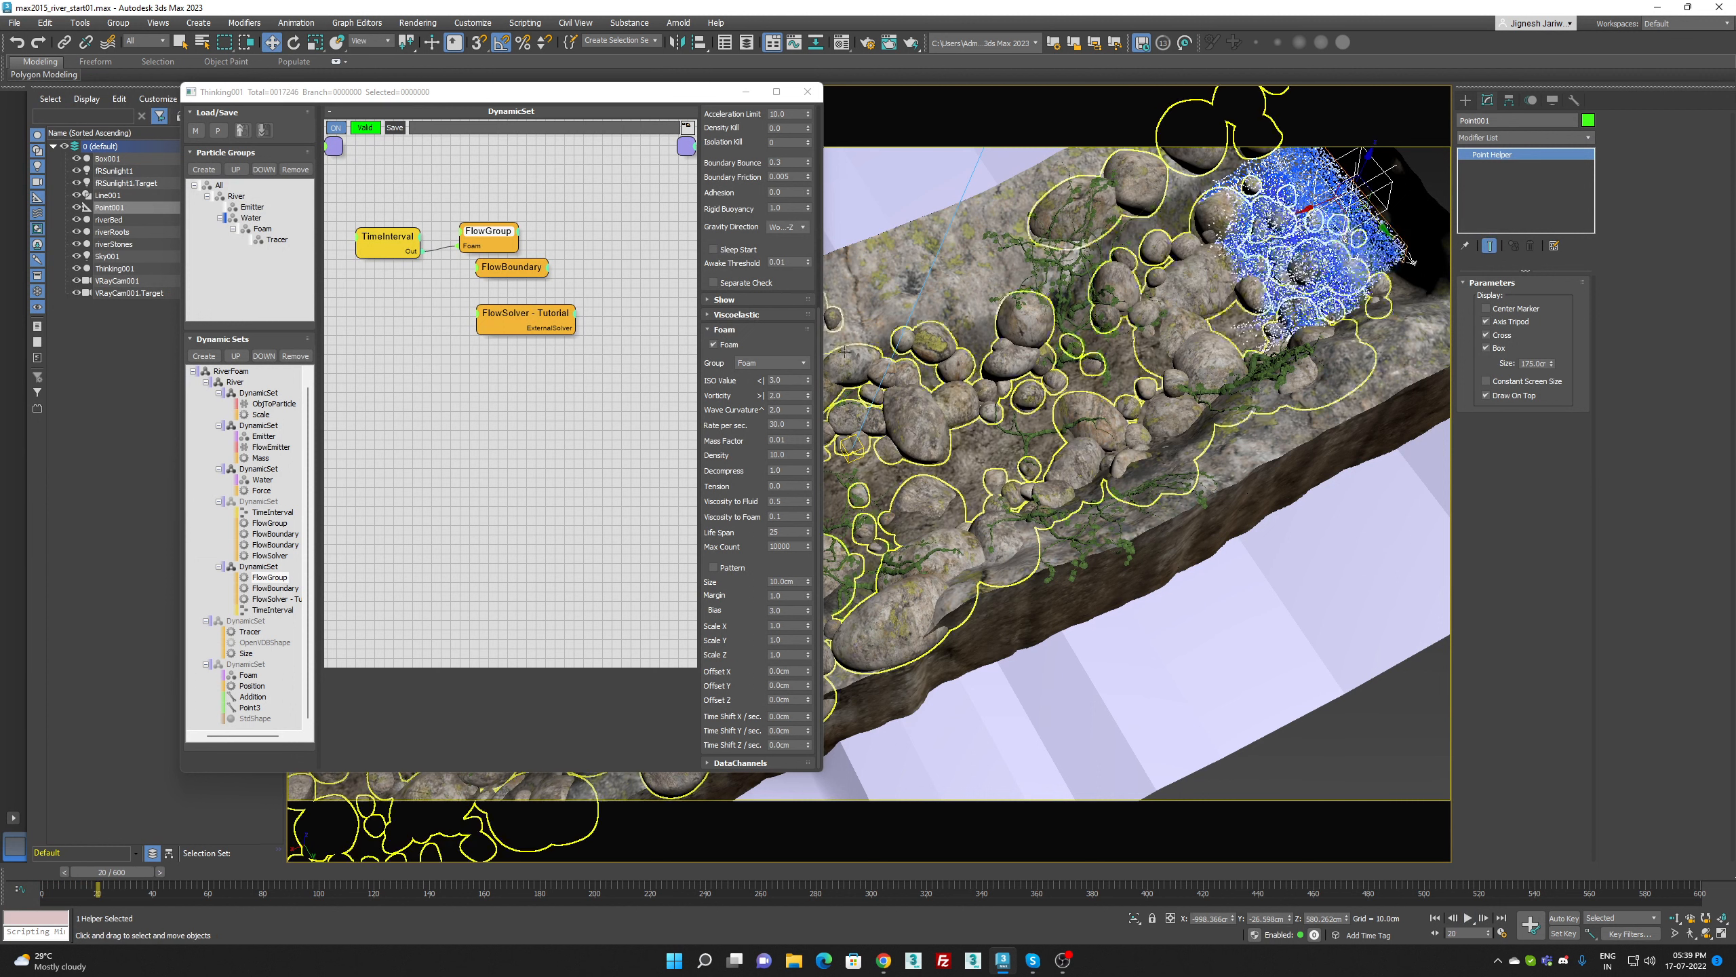
Set the FlowGroup's Show type to None and play the simulation to check the white foam particles
click(736, 300)
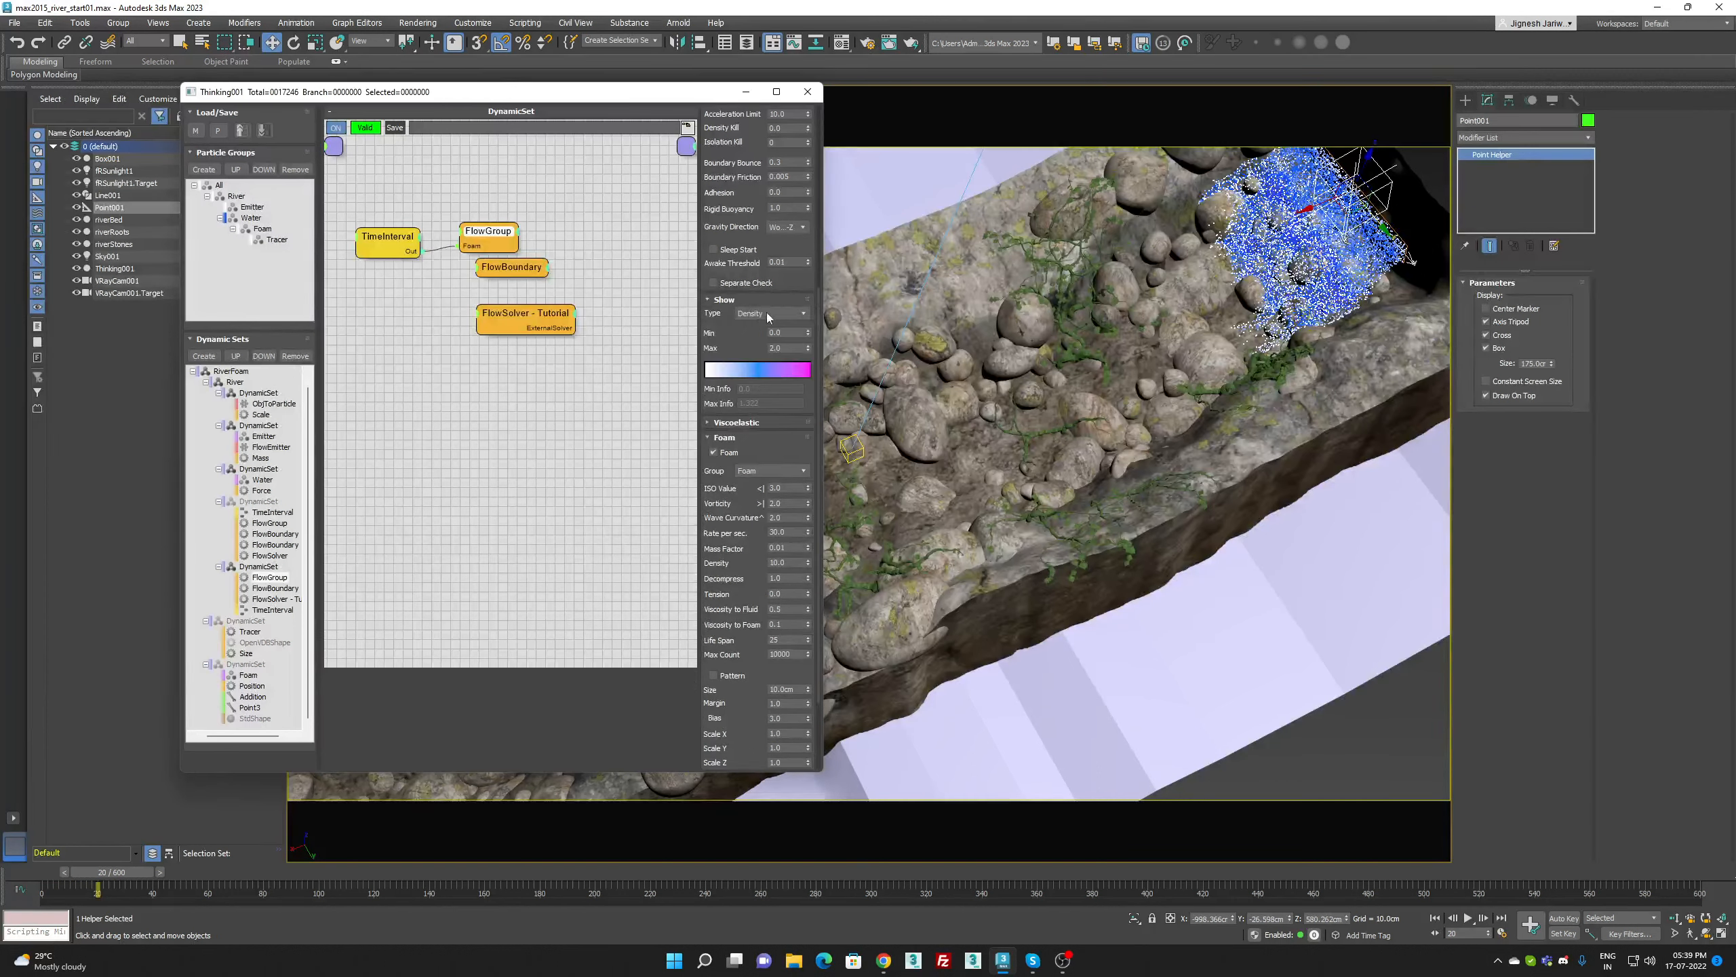
click(766, 312)
click(757, 326)
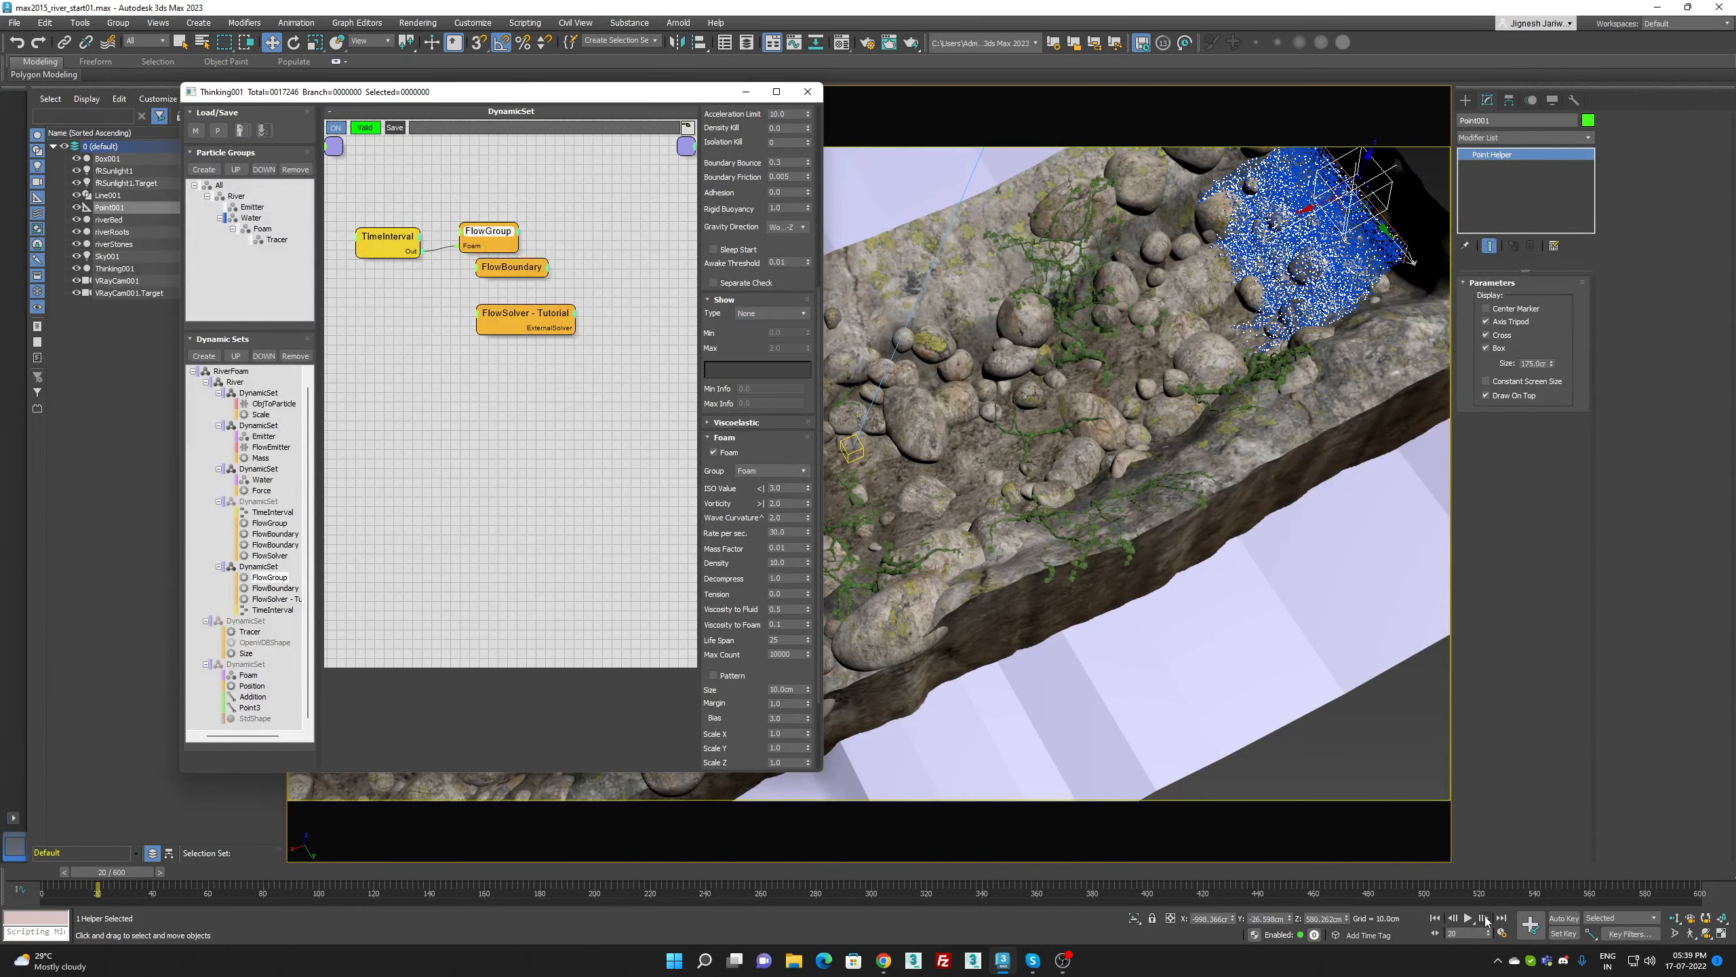
click(1467, 918)
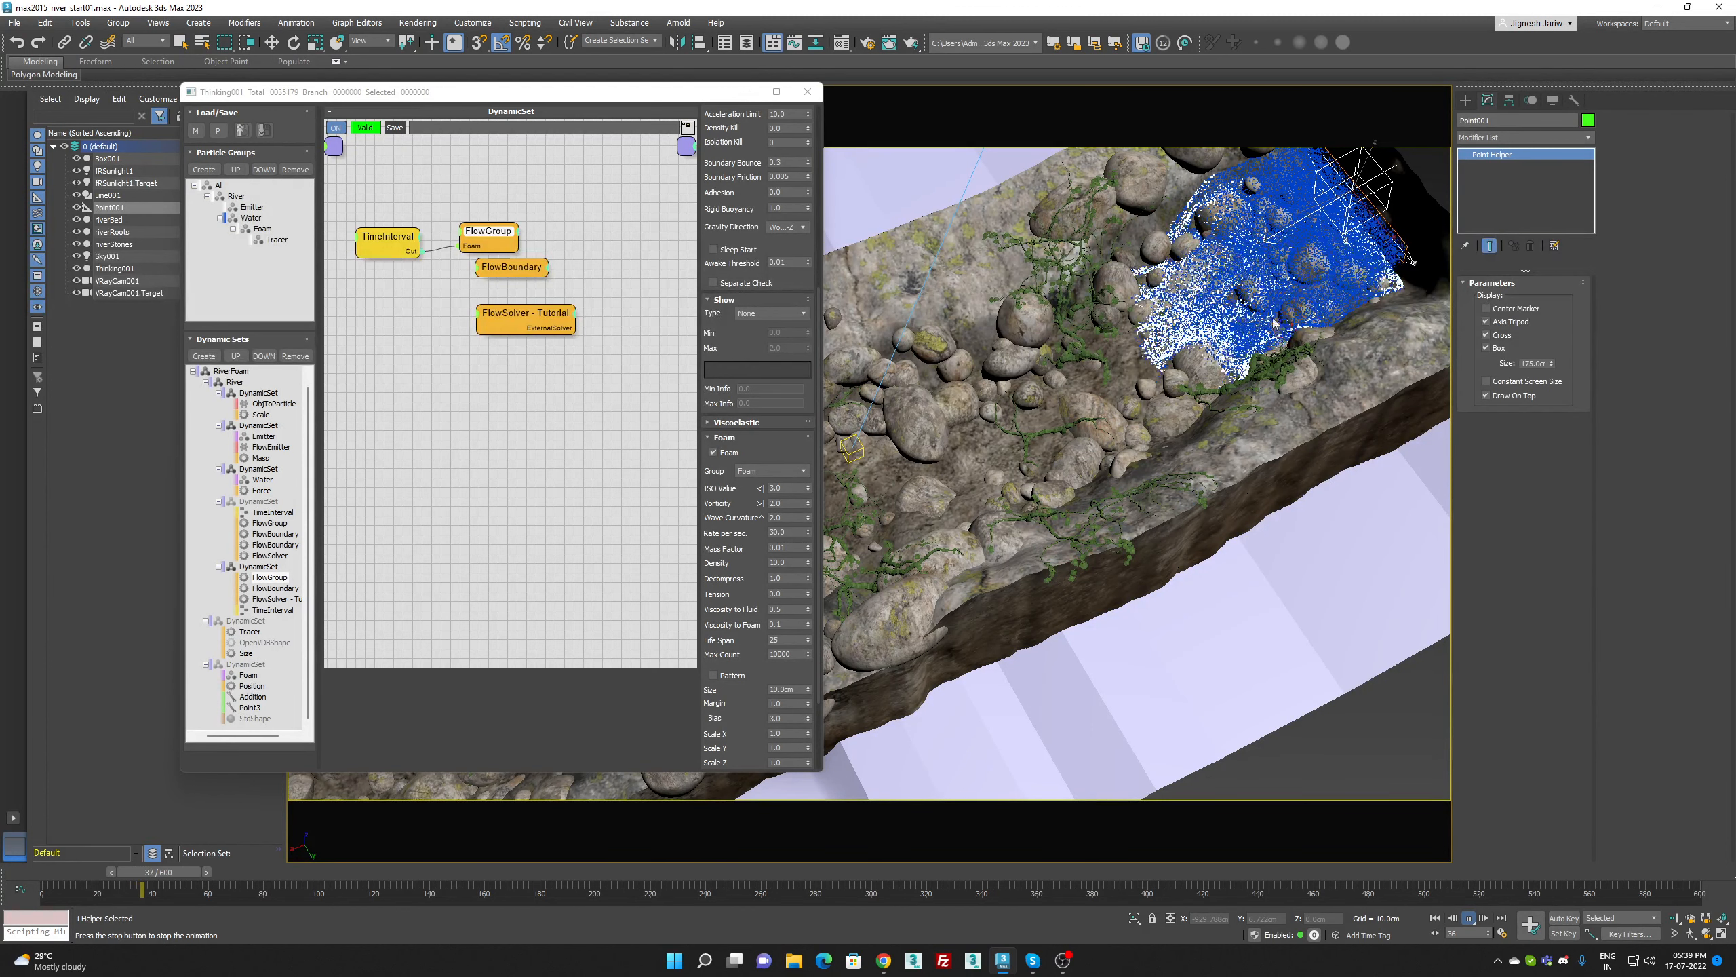
click(1468, 918)
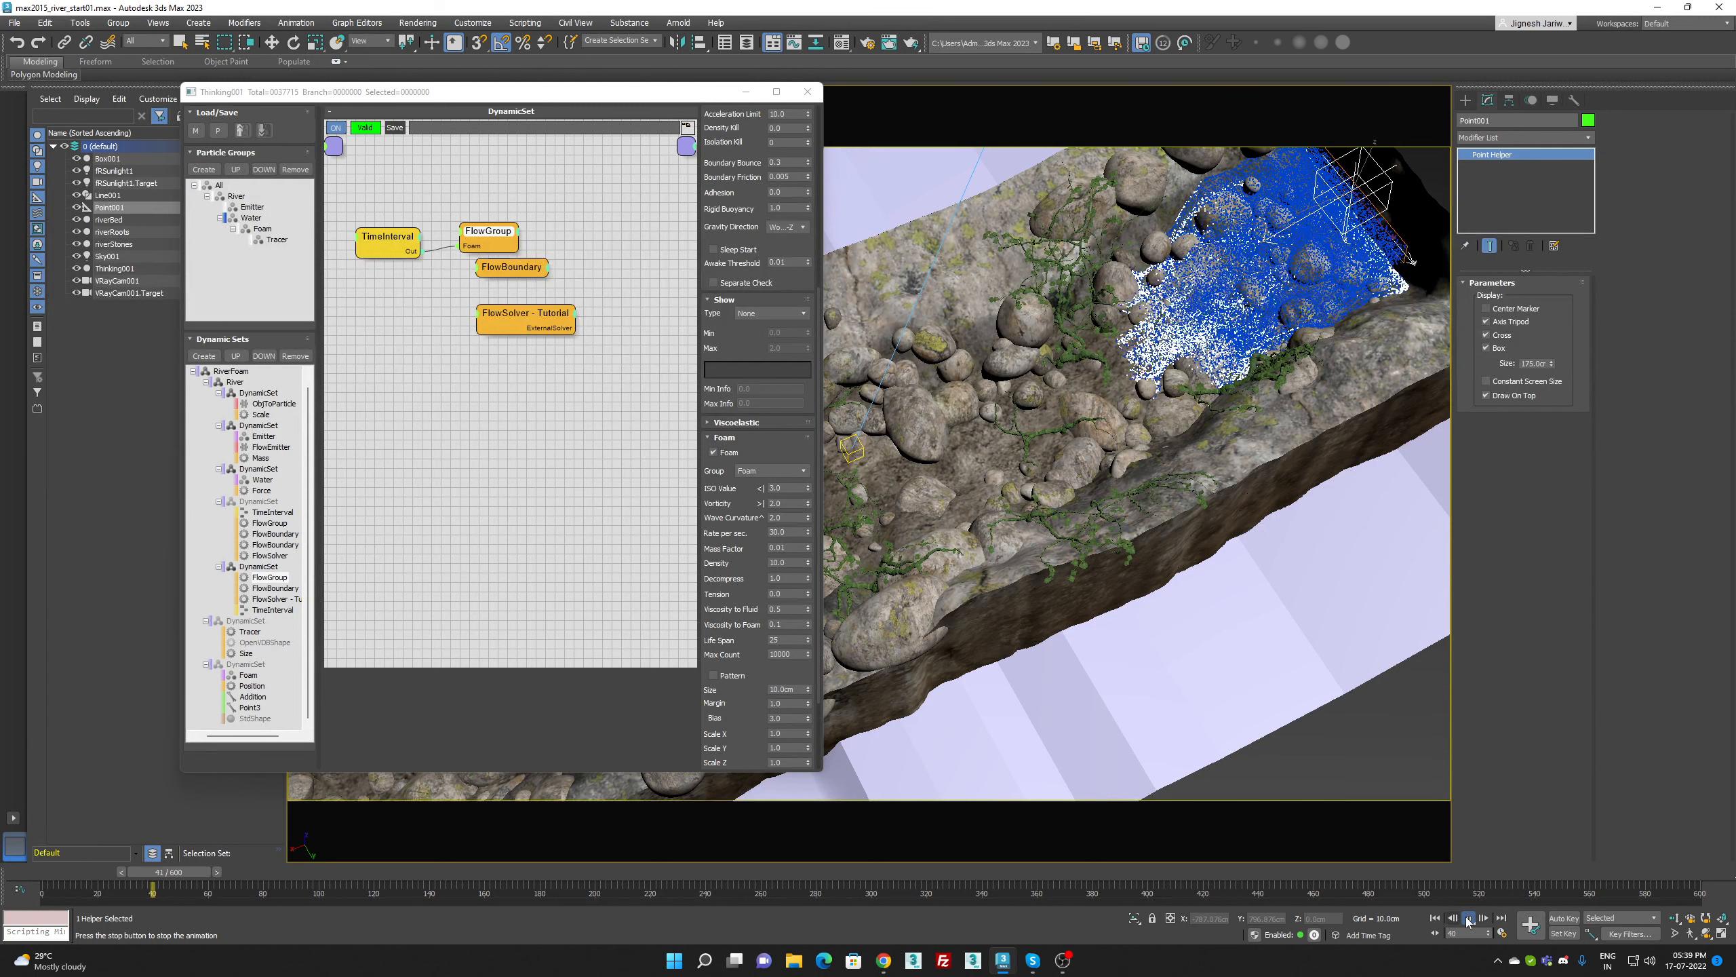
Raise the foam Max Count to 10000000, replay the simulation from frame 0 and rewind it
click(791, 654)
text(000)
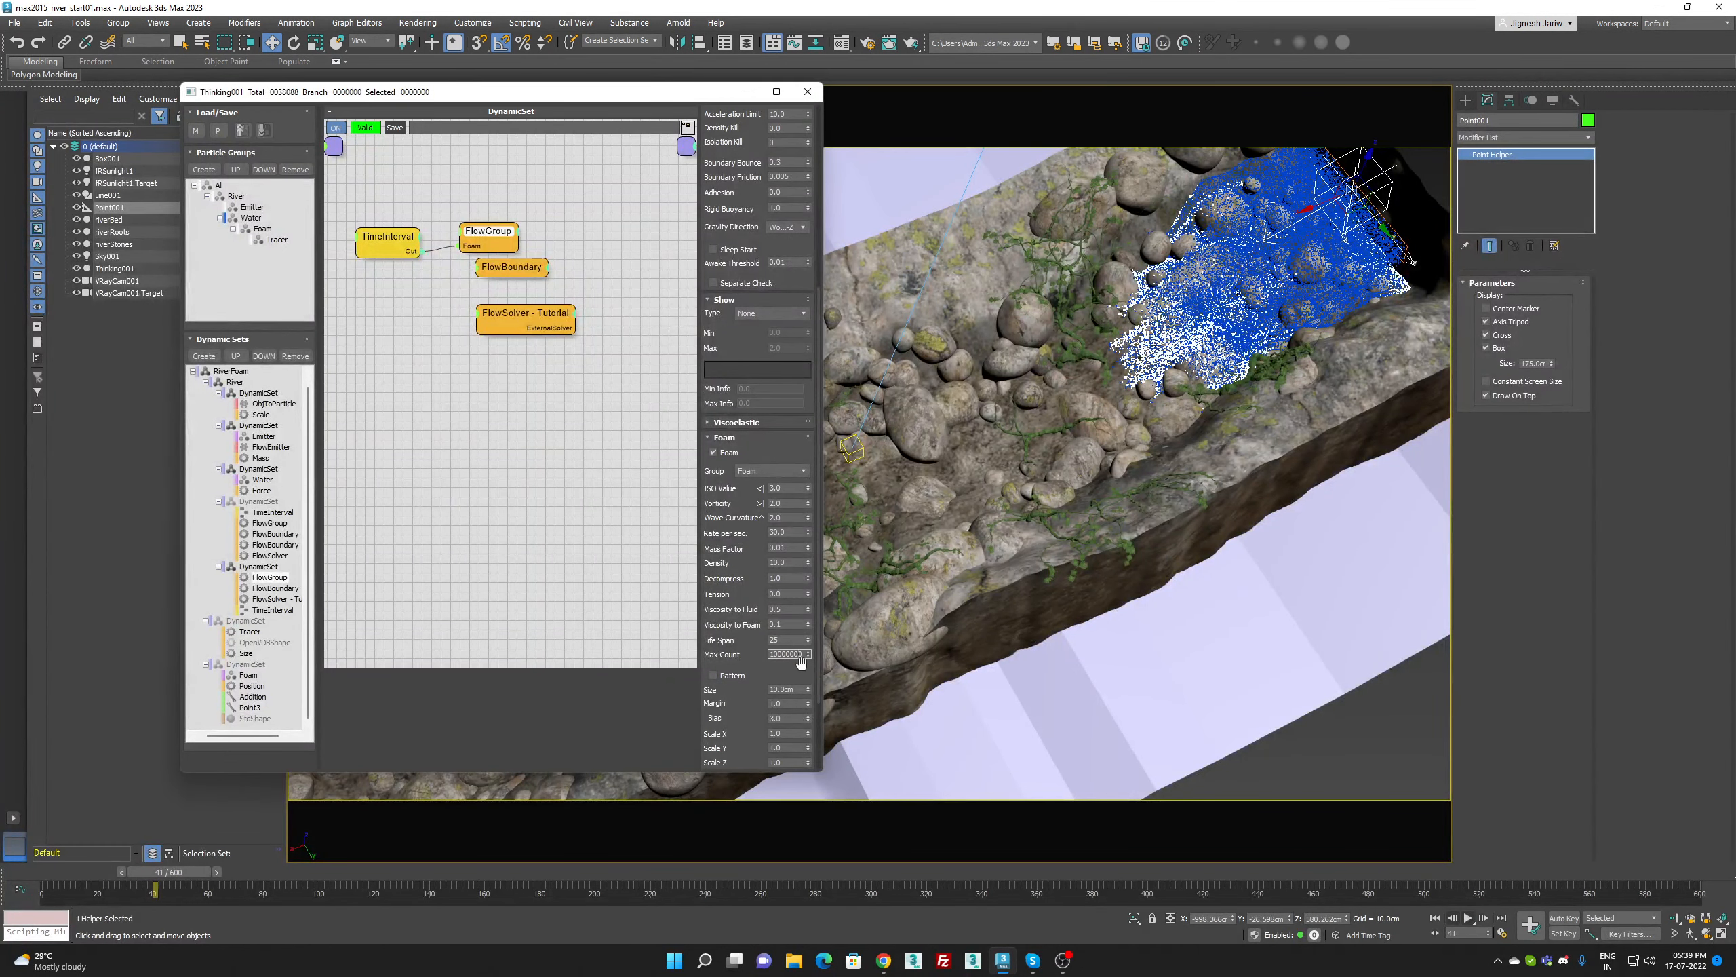
key(Return)
click(1436, 917)
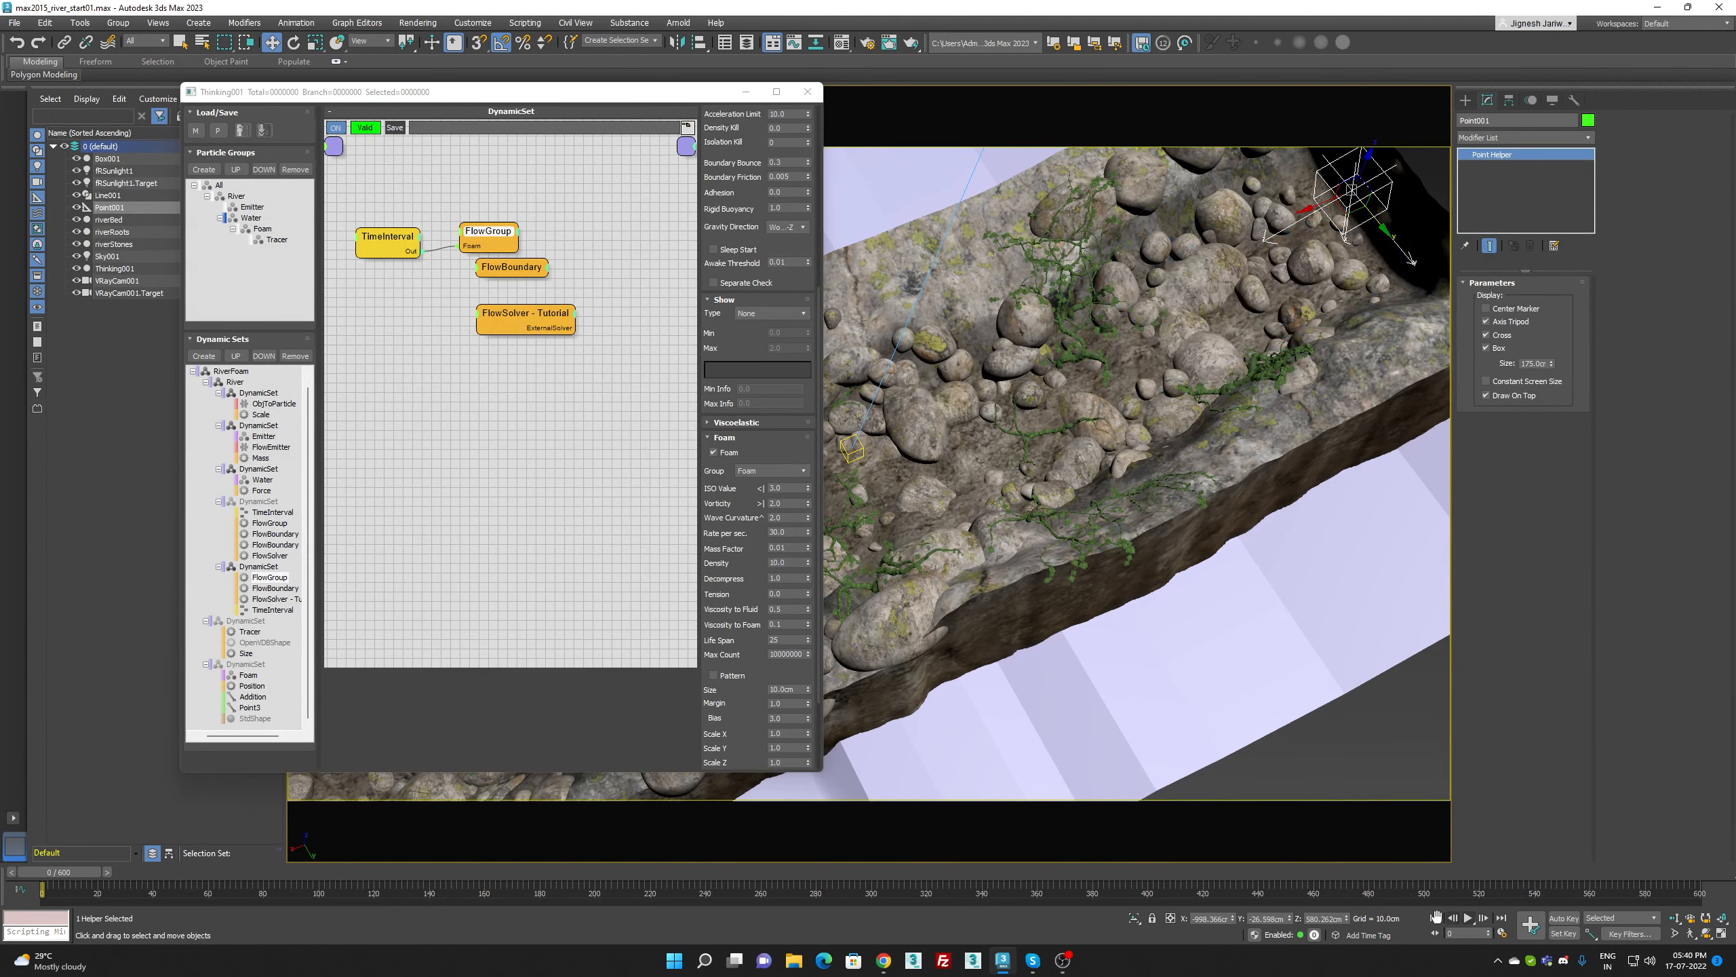
click(1469, 919)
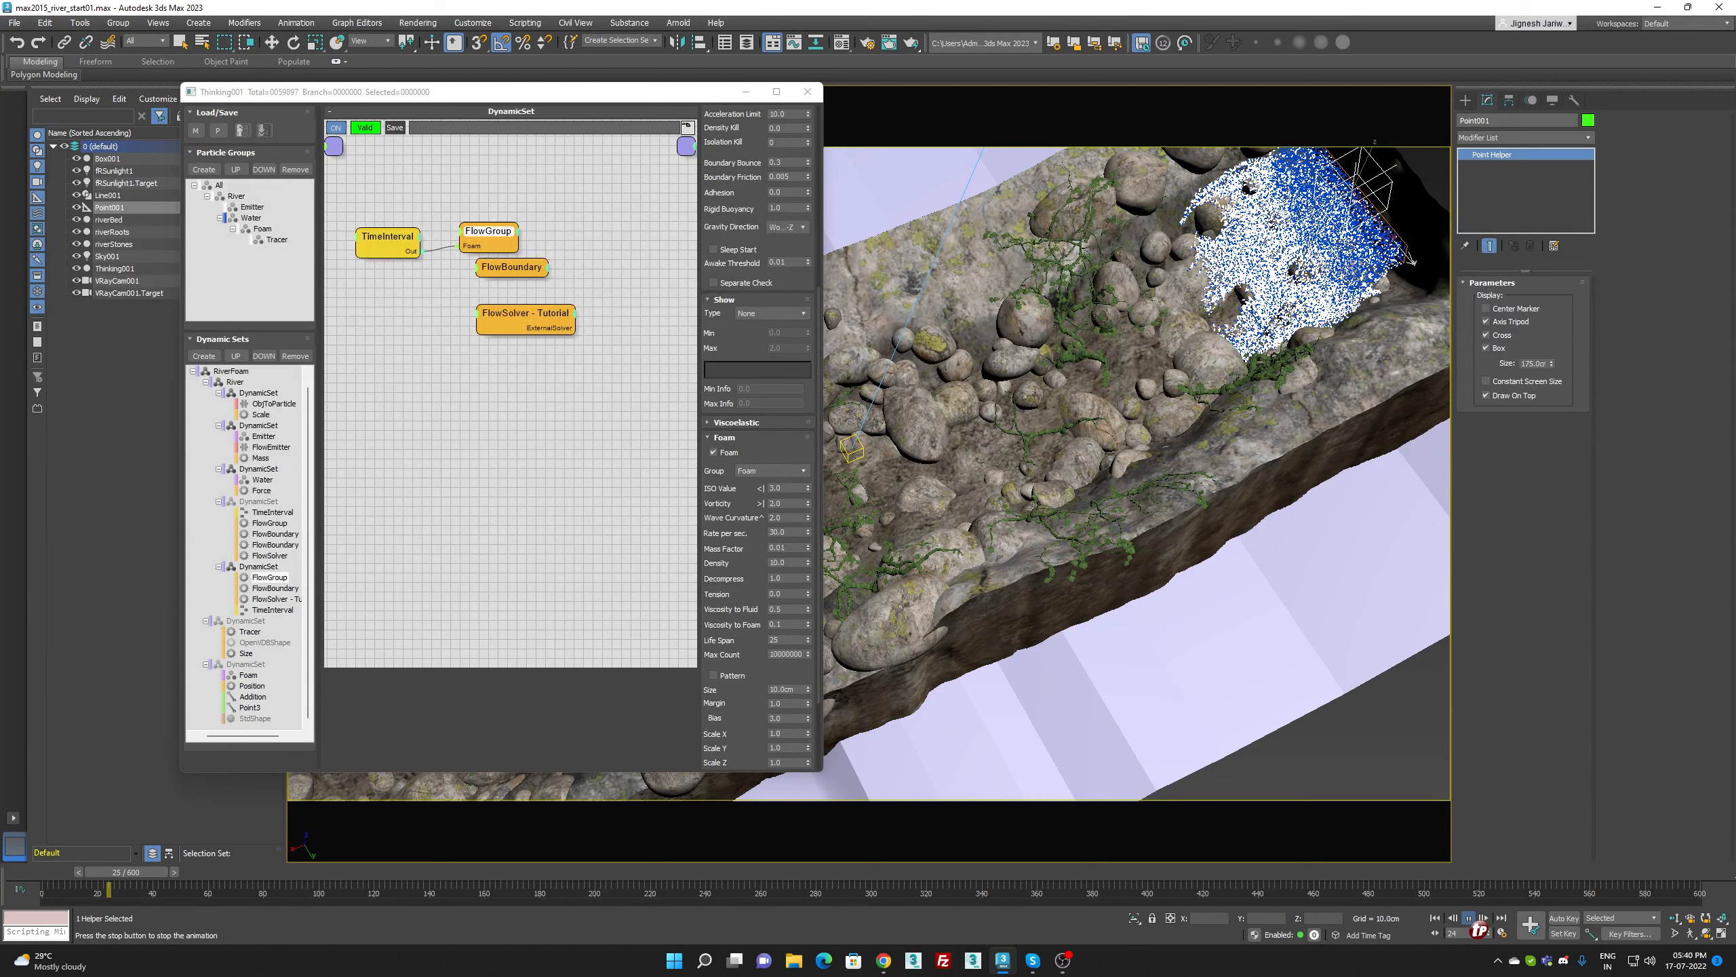
click(1436, 919)
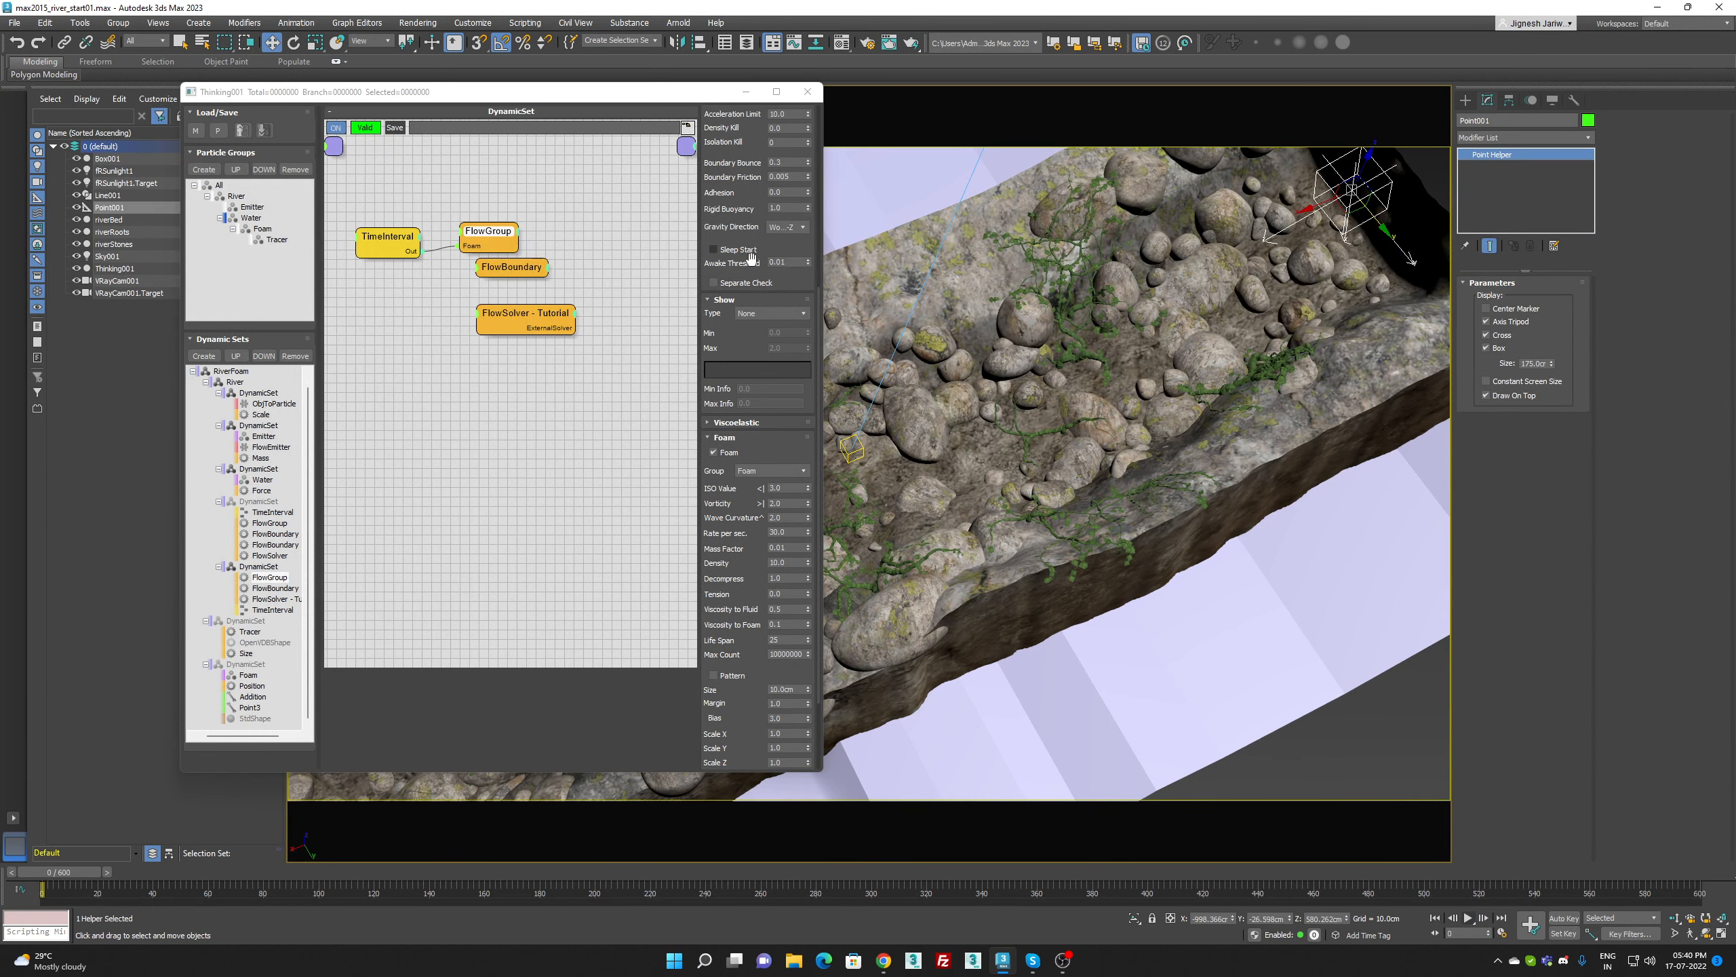
Set the FlowGroup's Show type to Foam Pattern and play the first 15 frames
click(772, 314)
click(753, 397)
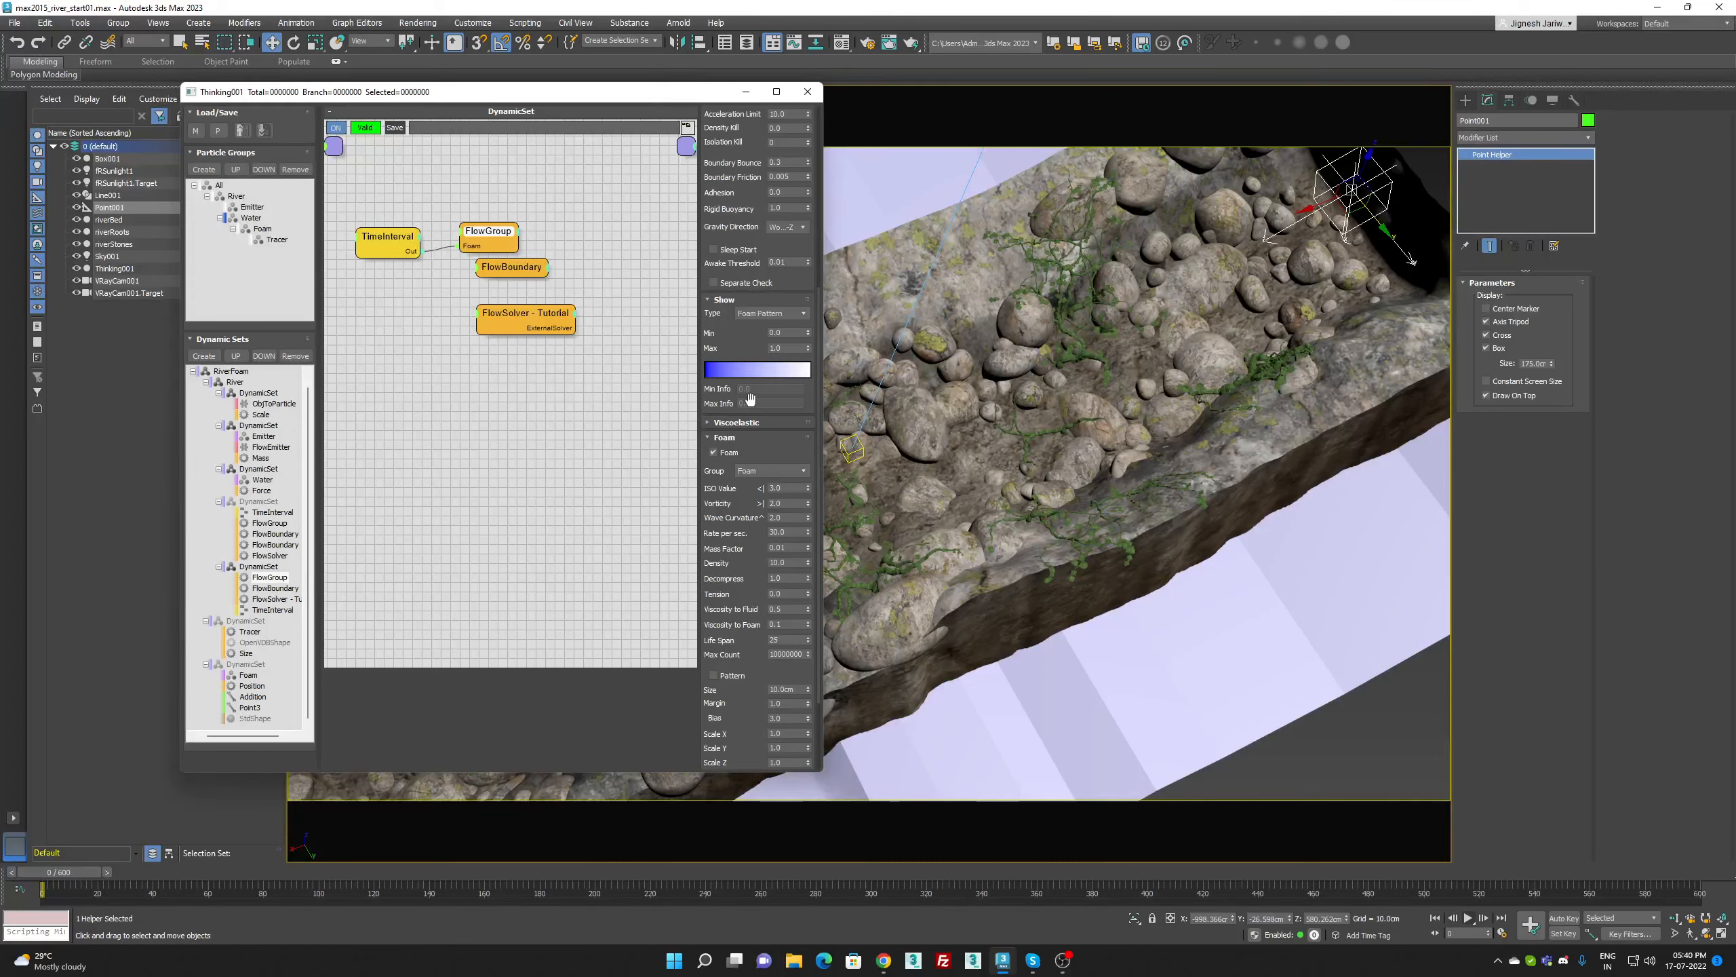
click(1468, 918)
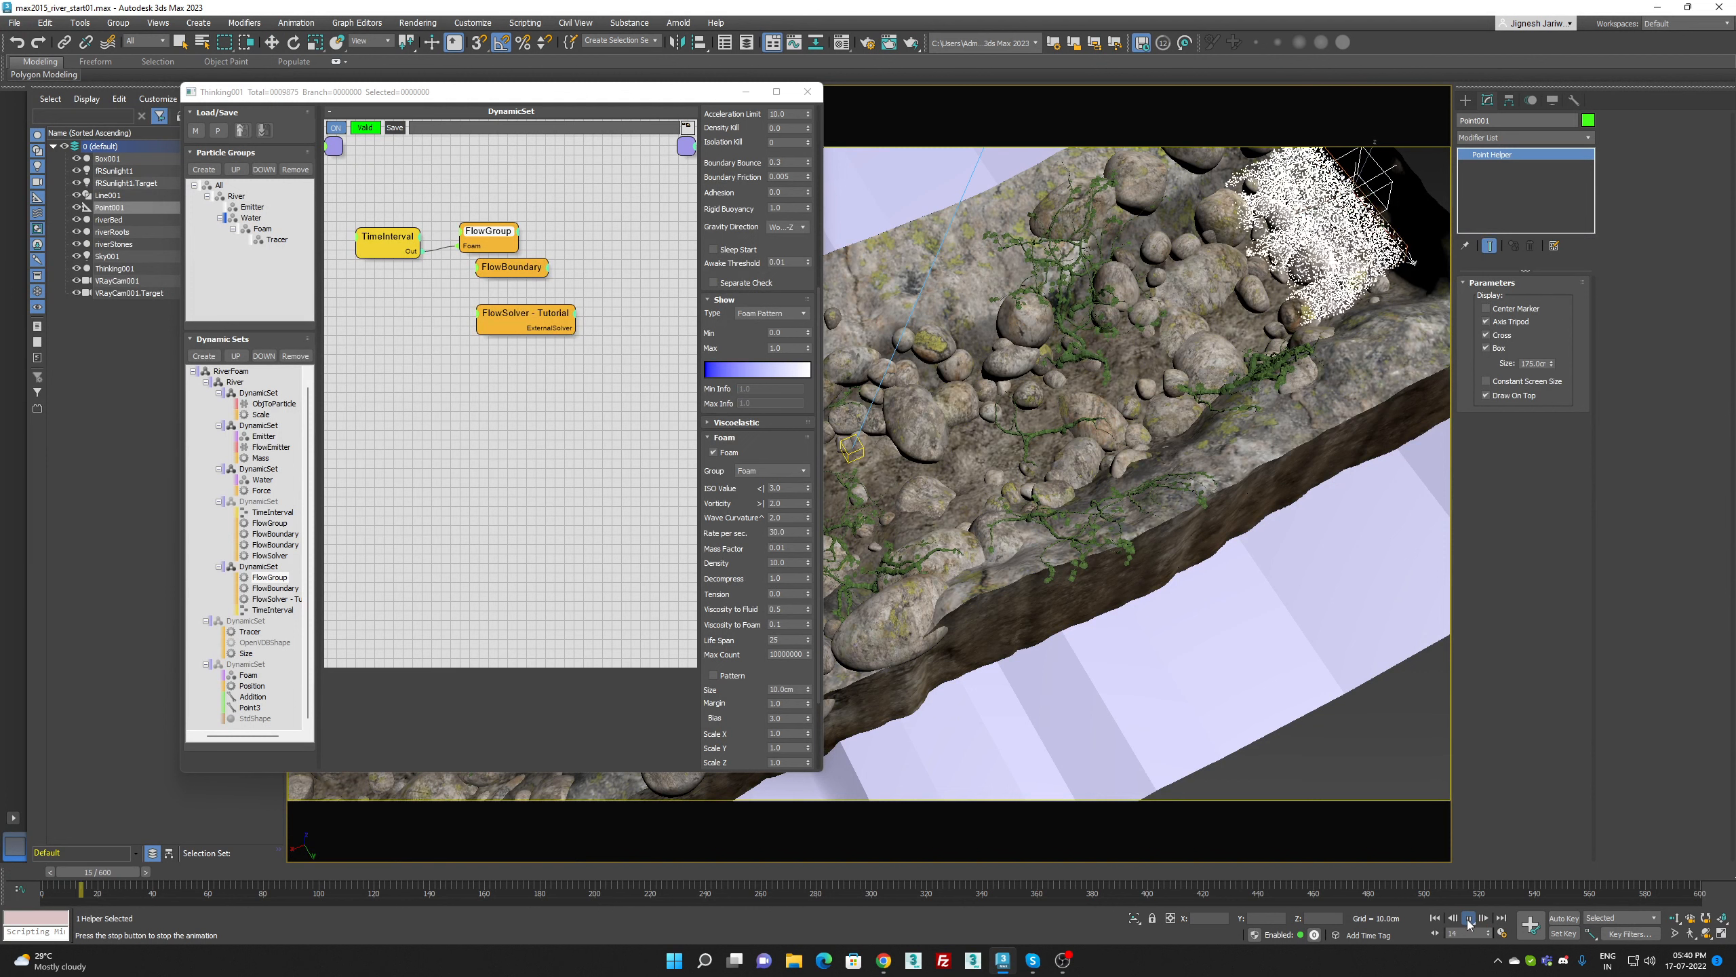
click(1469, 920)
Enable the foam Pattern with a Margin of 0.1 and a Bias of 5
scroll(766, 531, down, 3)
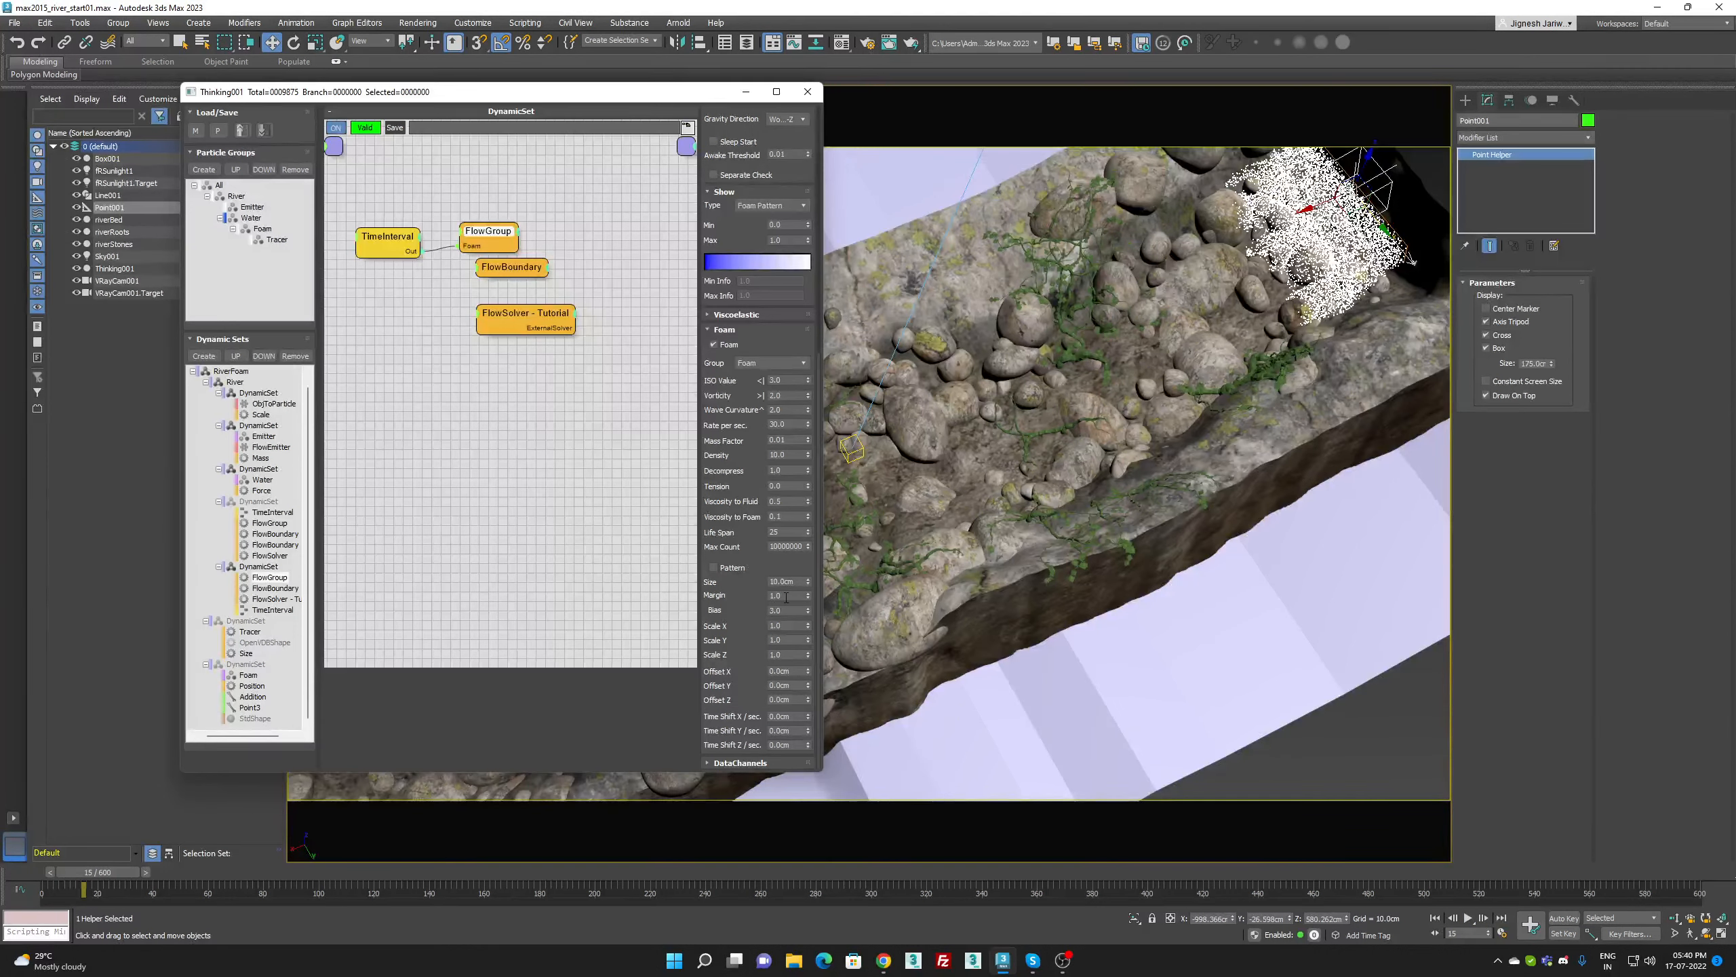
drag(786, 597, 758, 595)
click(727, 567)
click(785, 596)
key(Return)
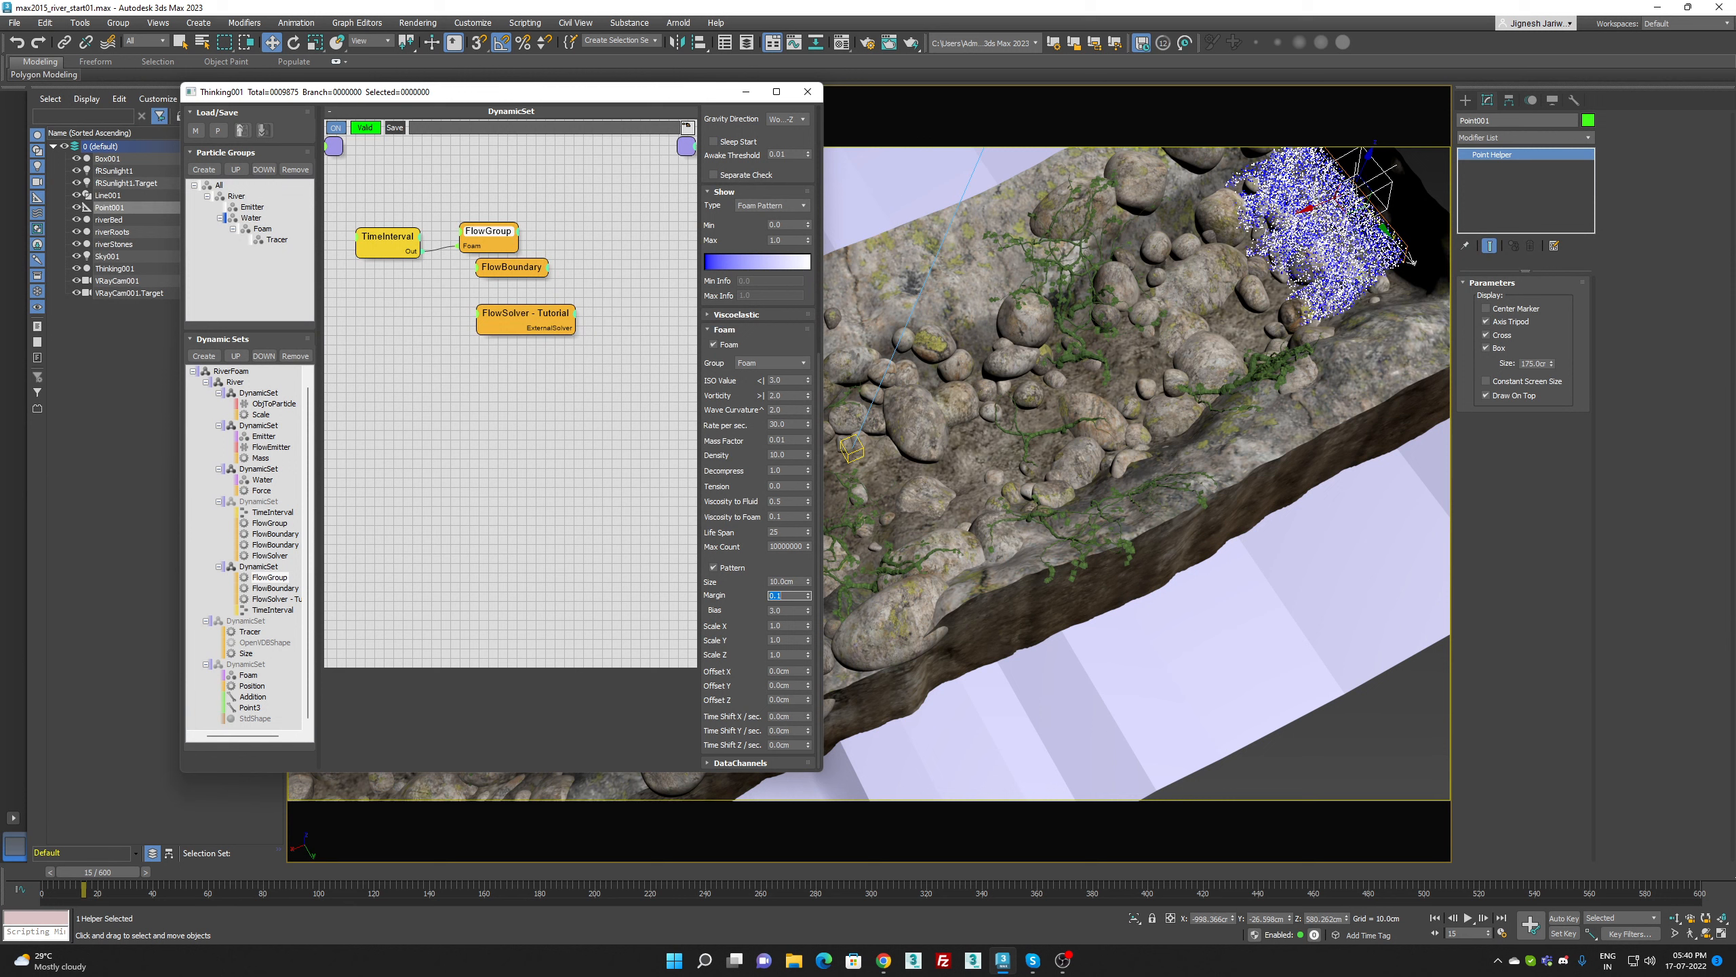
click(789, 611)
key(Return)
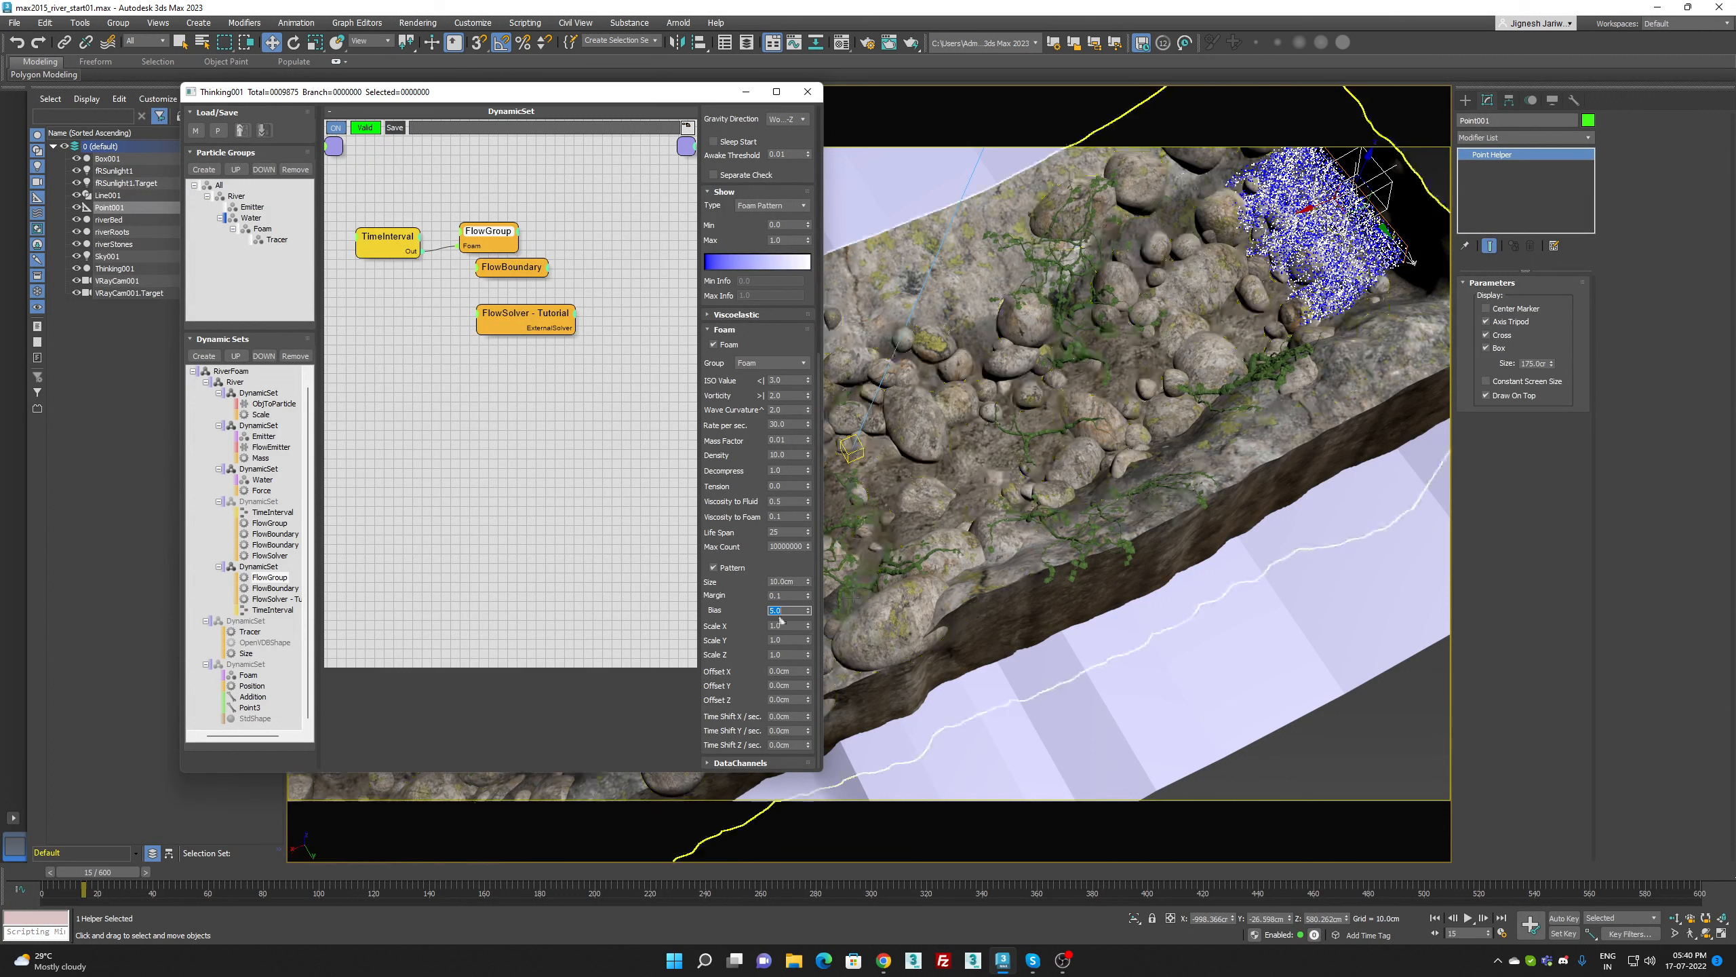
Try a foam pattern Size of 20 cm, and then set it to 40 cm
double_click(784, 581)
text(20)
key(Return)
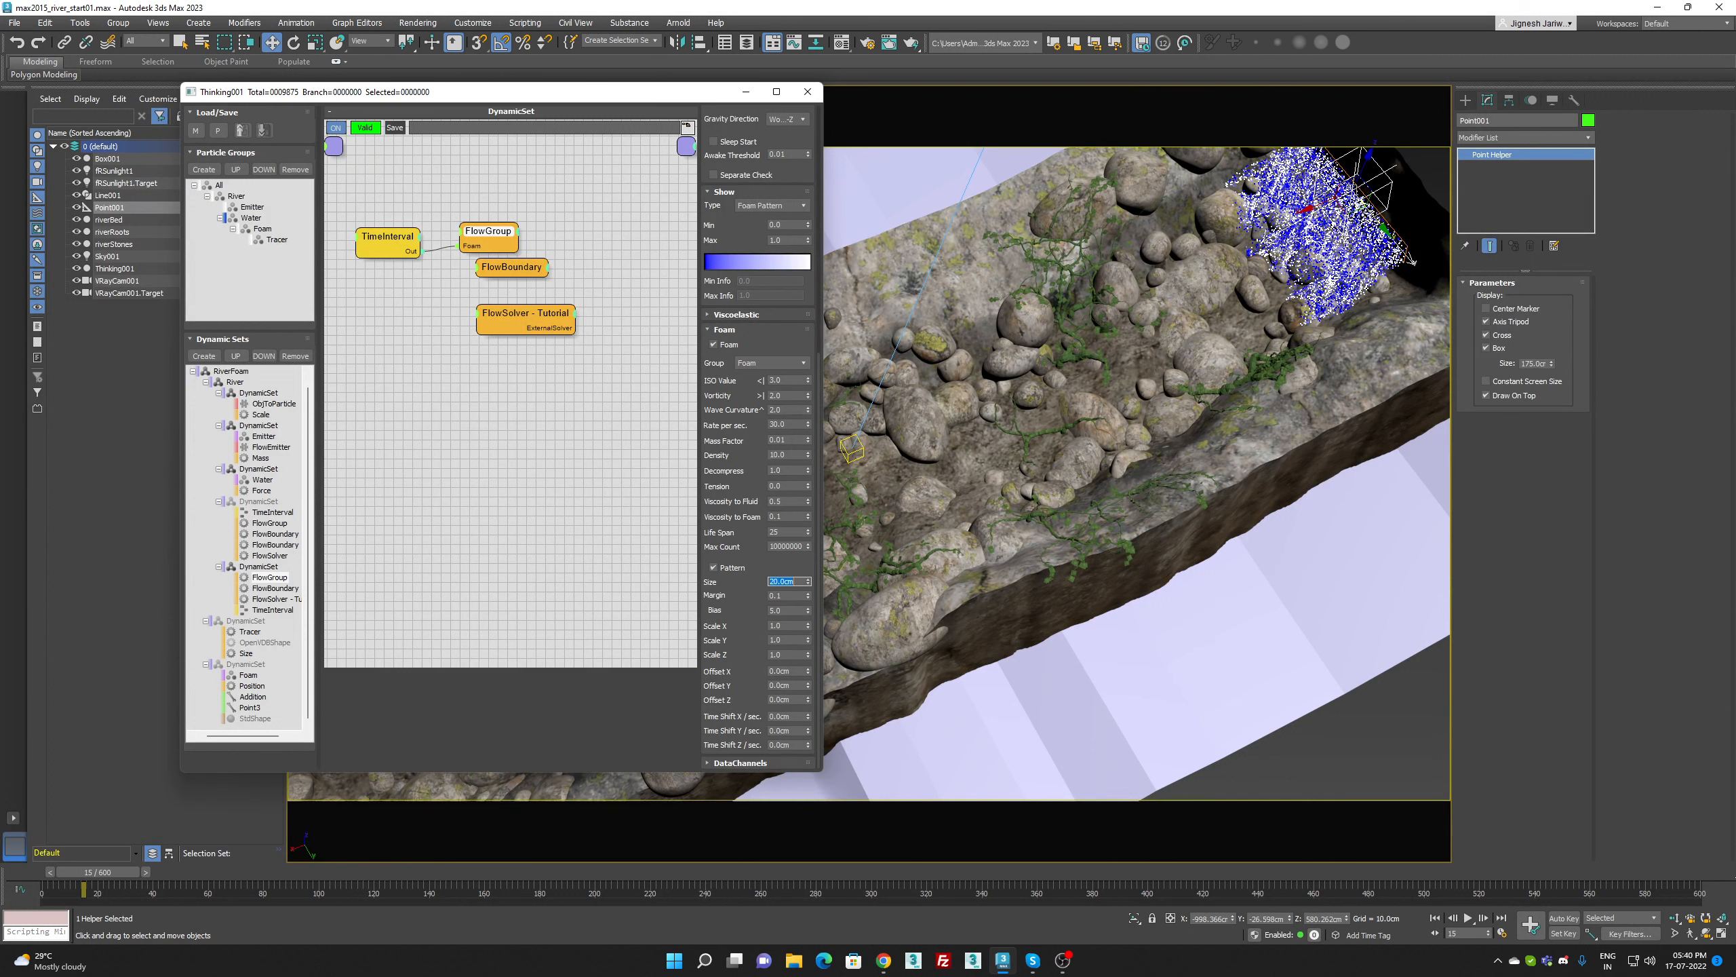
text(40)
key(Return)
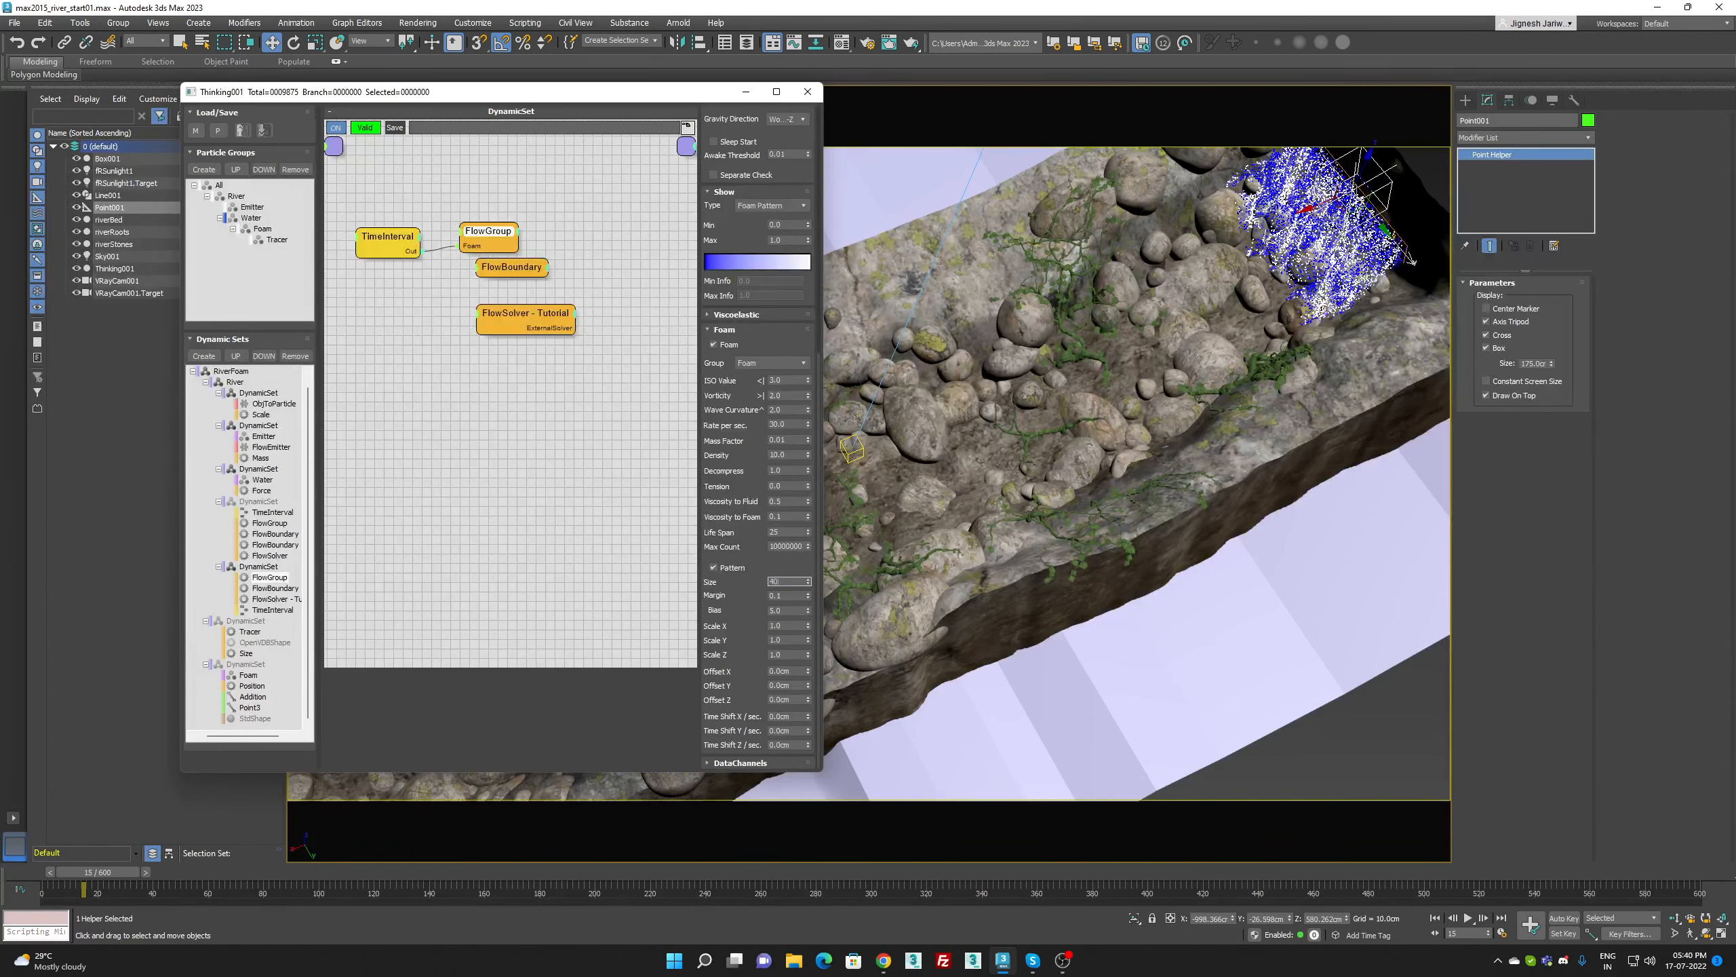
Try a foam pattern Size of 50 cm, and then set it to 60 cm
text(50)
key(Return)
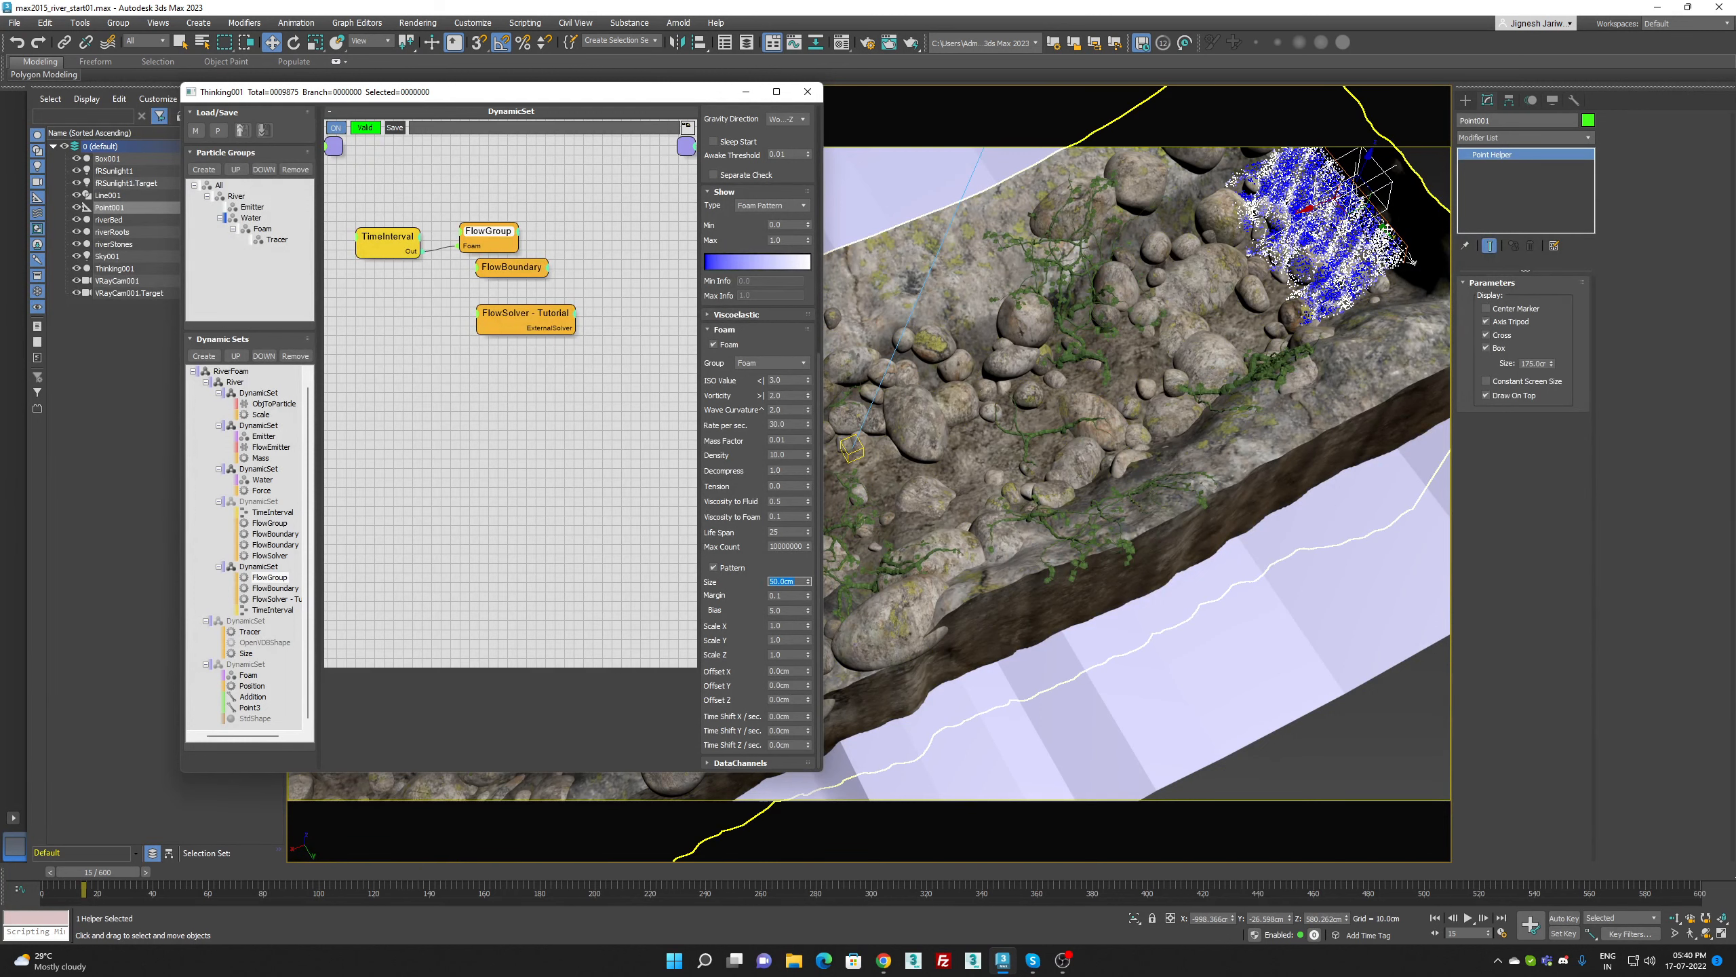
text(60)
key(Return)
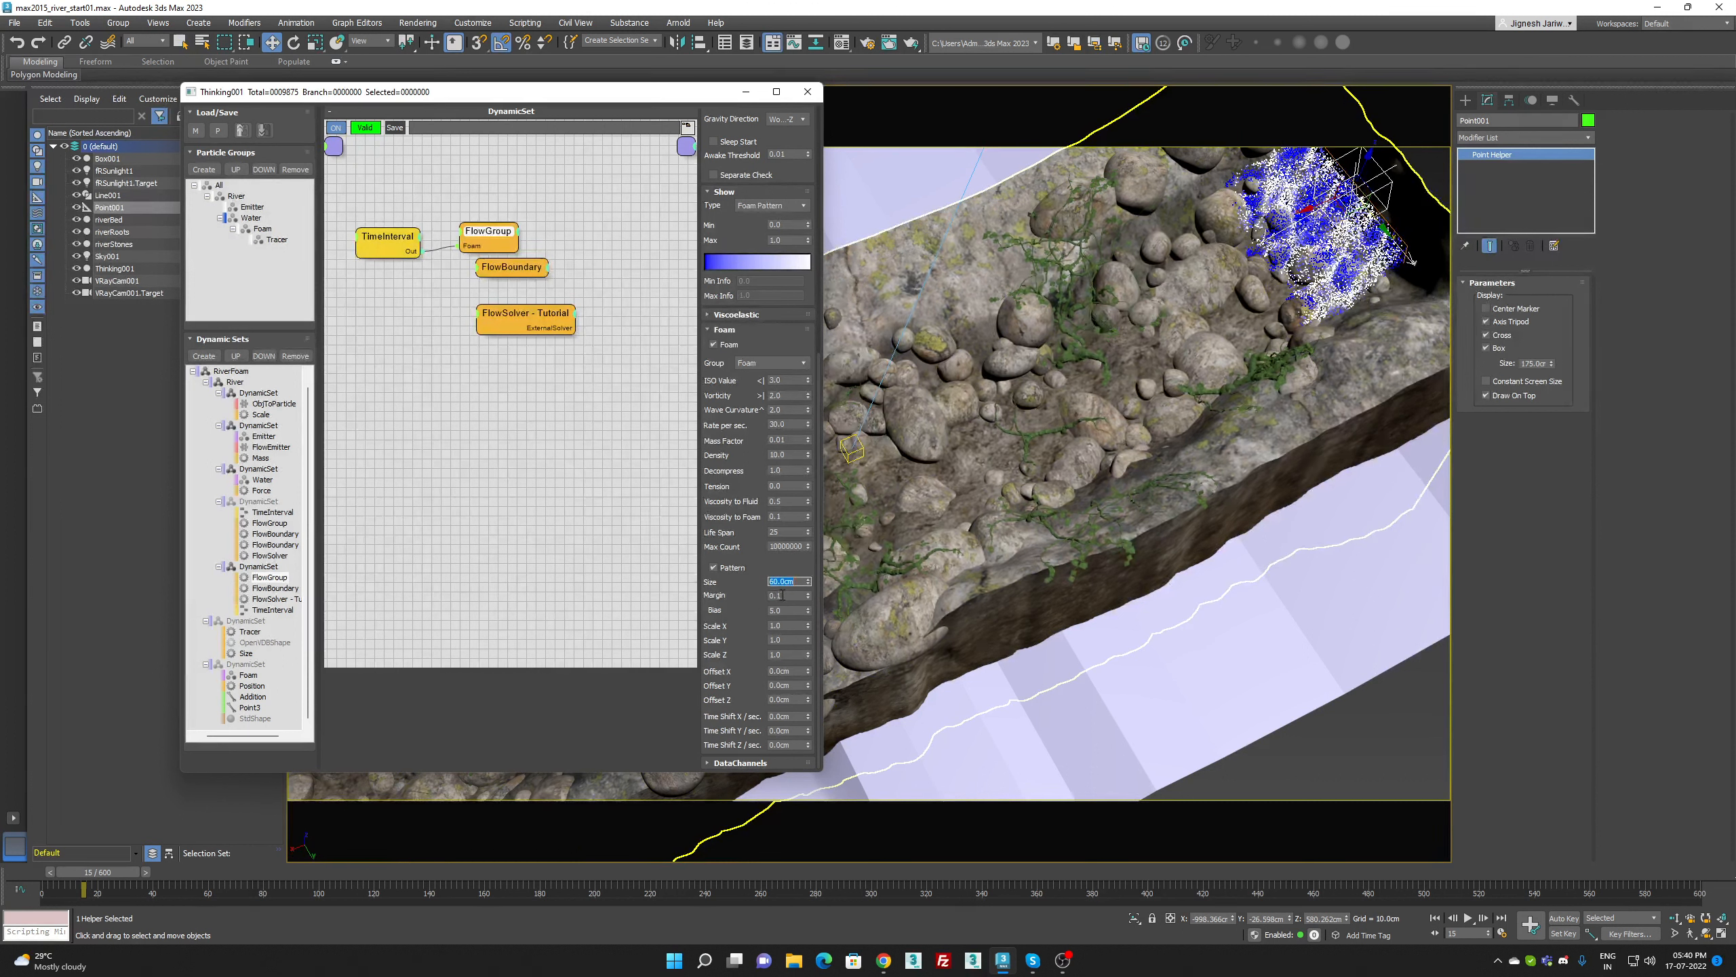
Set the foam pattern's Margin to 0.05 and raise its Bias, trying 8 first
key(Tab)
text(.05)
key(Return)
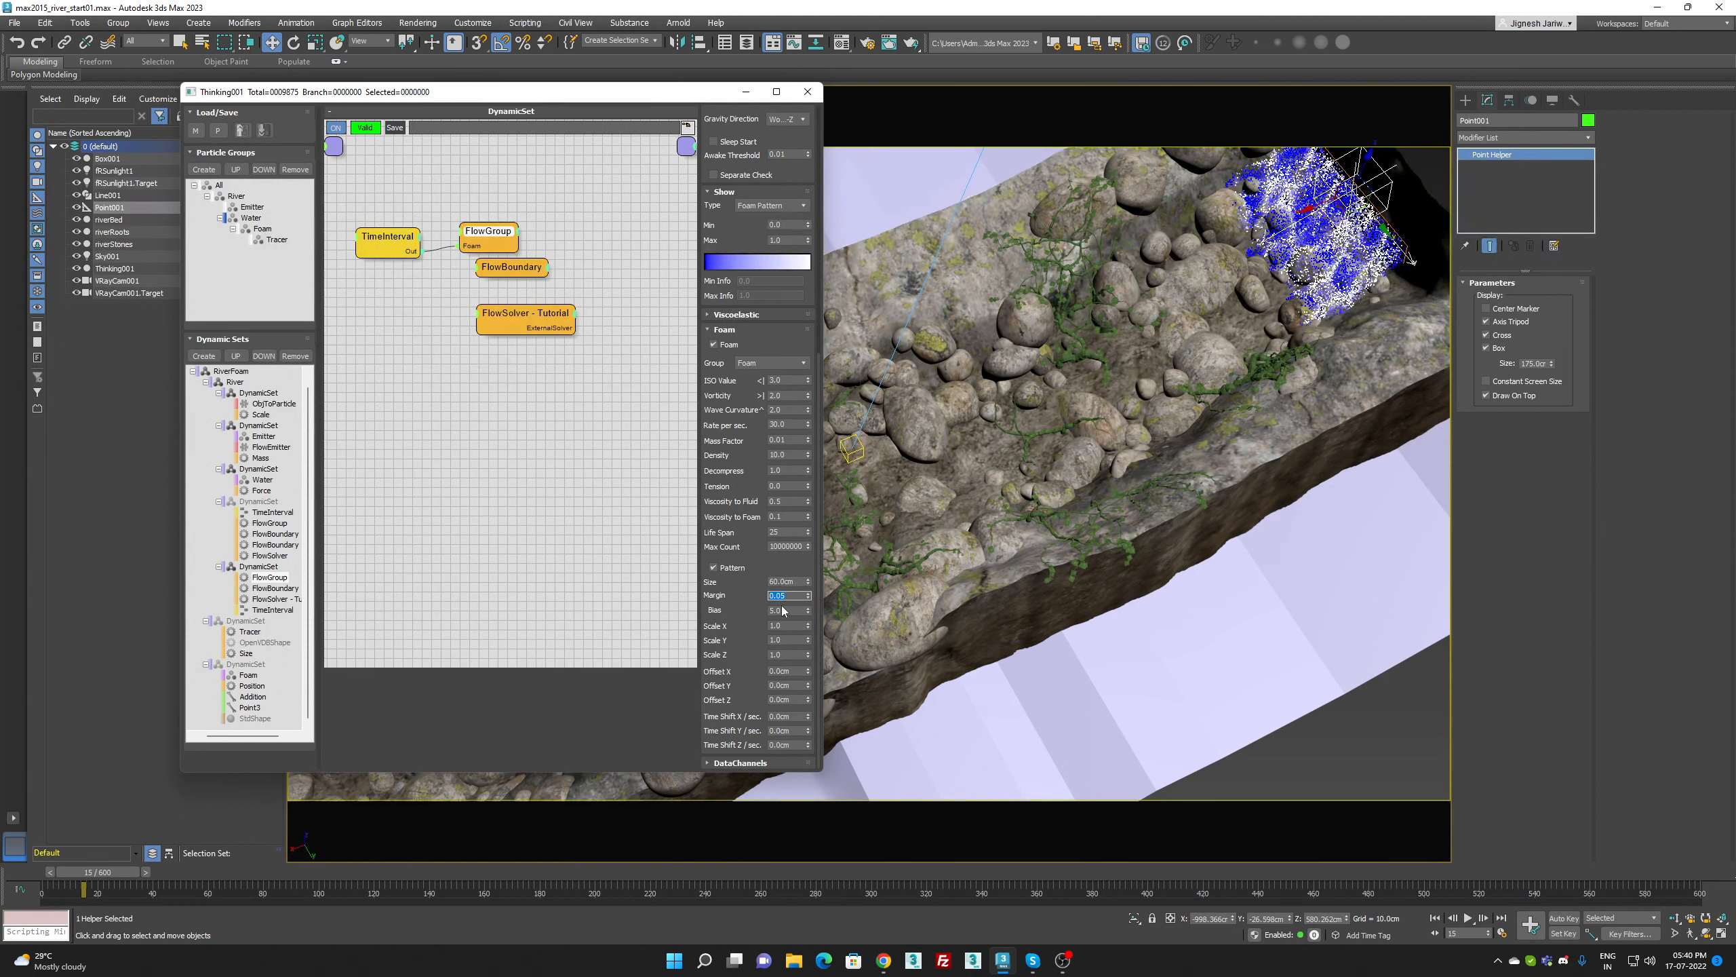
click(784, 610)
text(8)
key(Return)
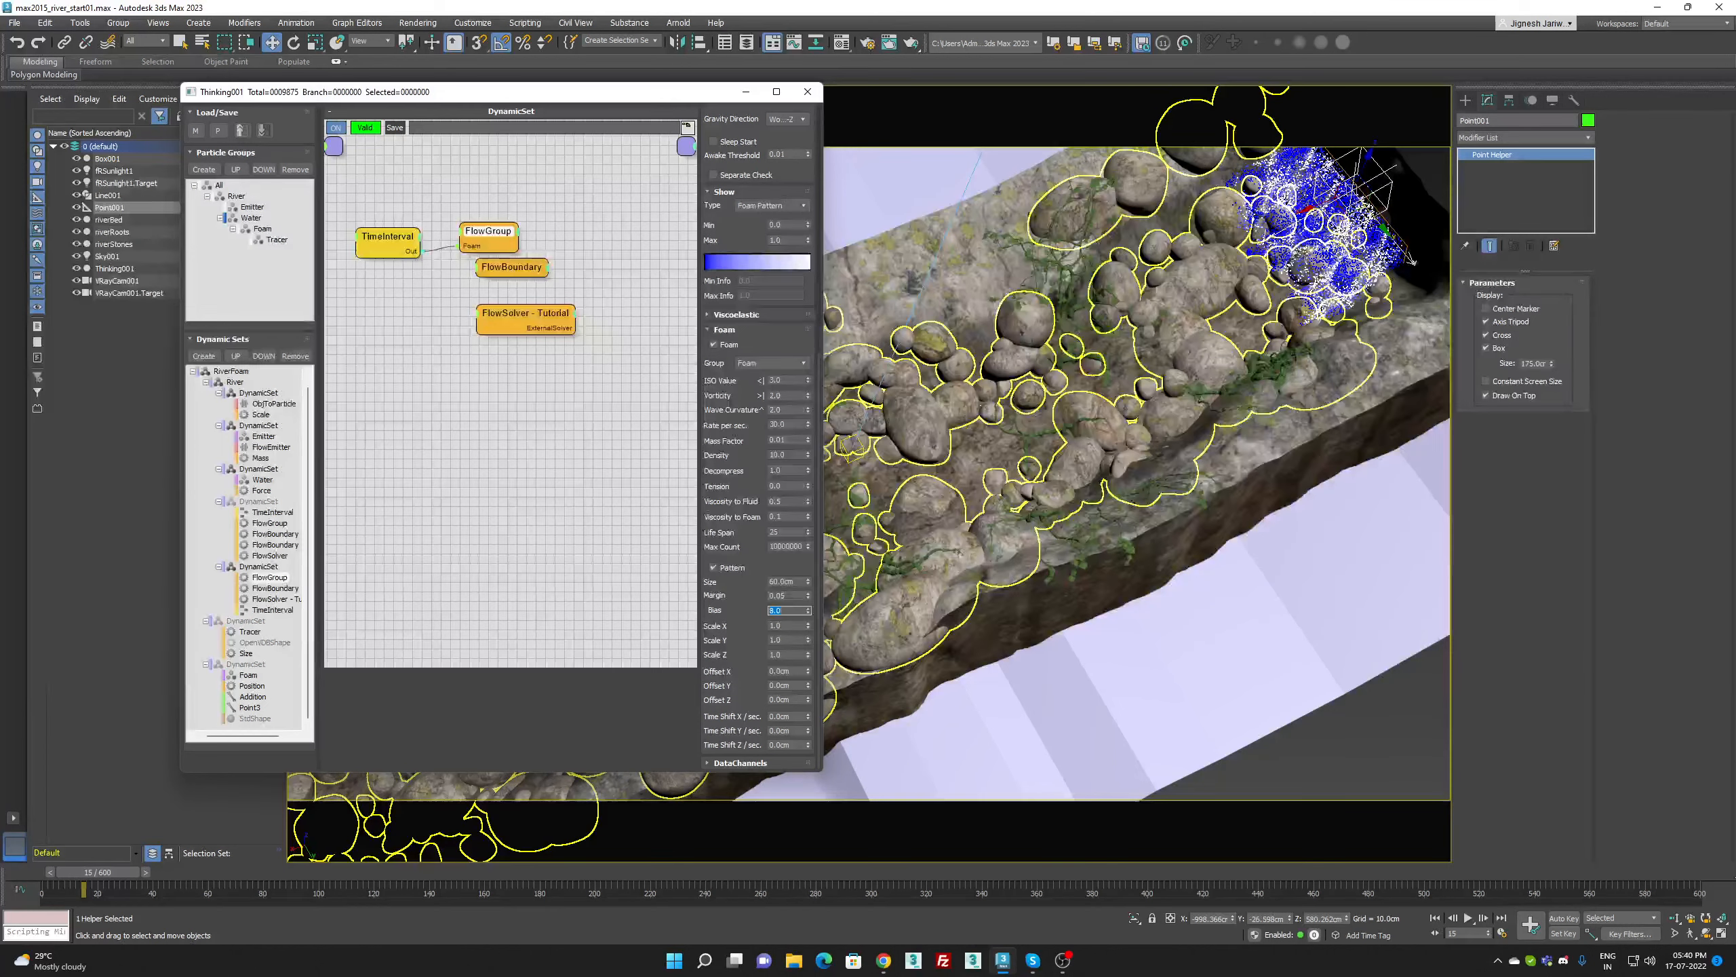
text(10)
key(Return)
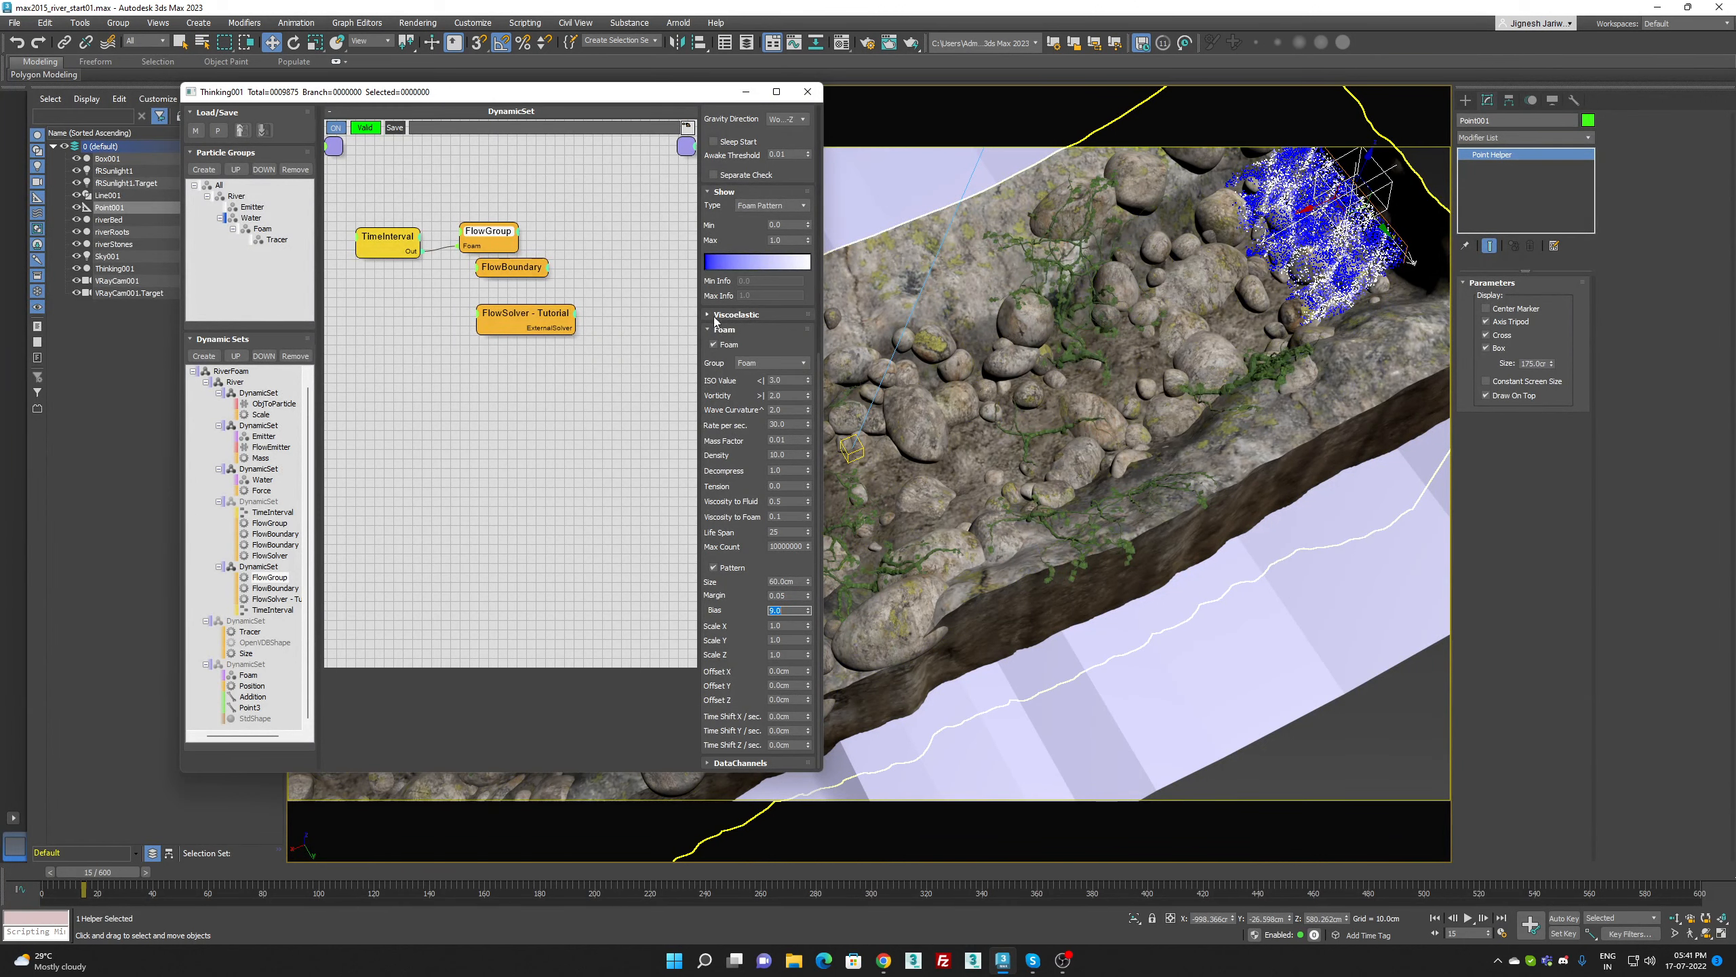
Set the FlowGroup's Show type to None and replay the simulation from frame 0 to about frame 23
click(780, 206)
click(779, 220)
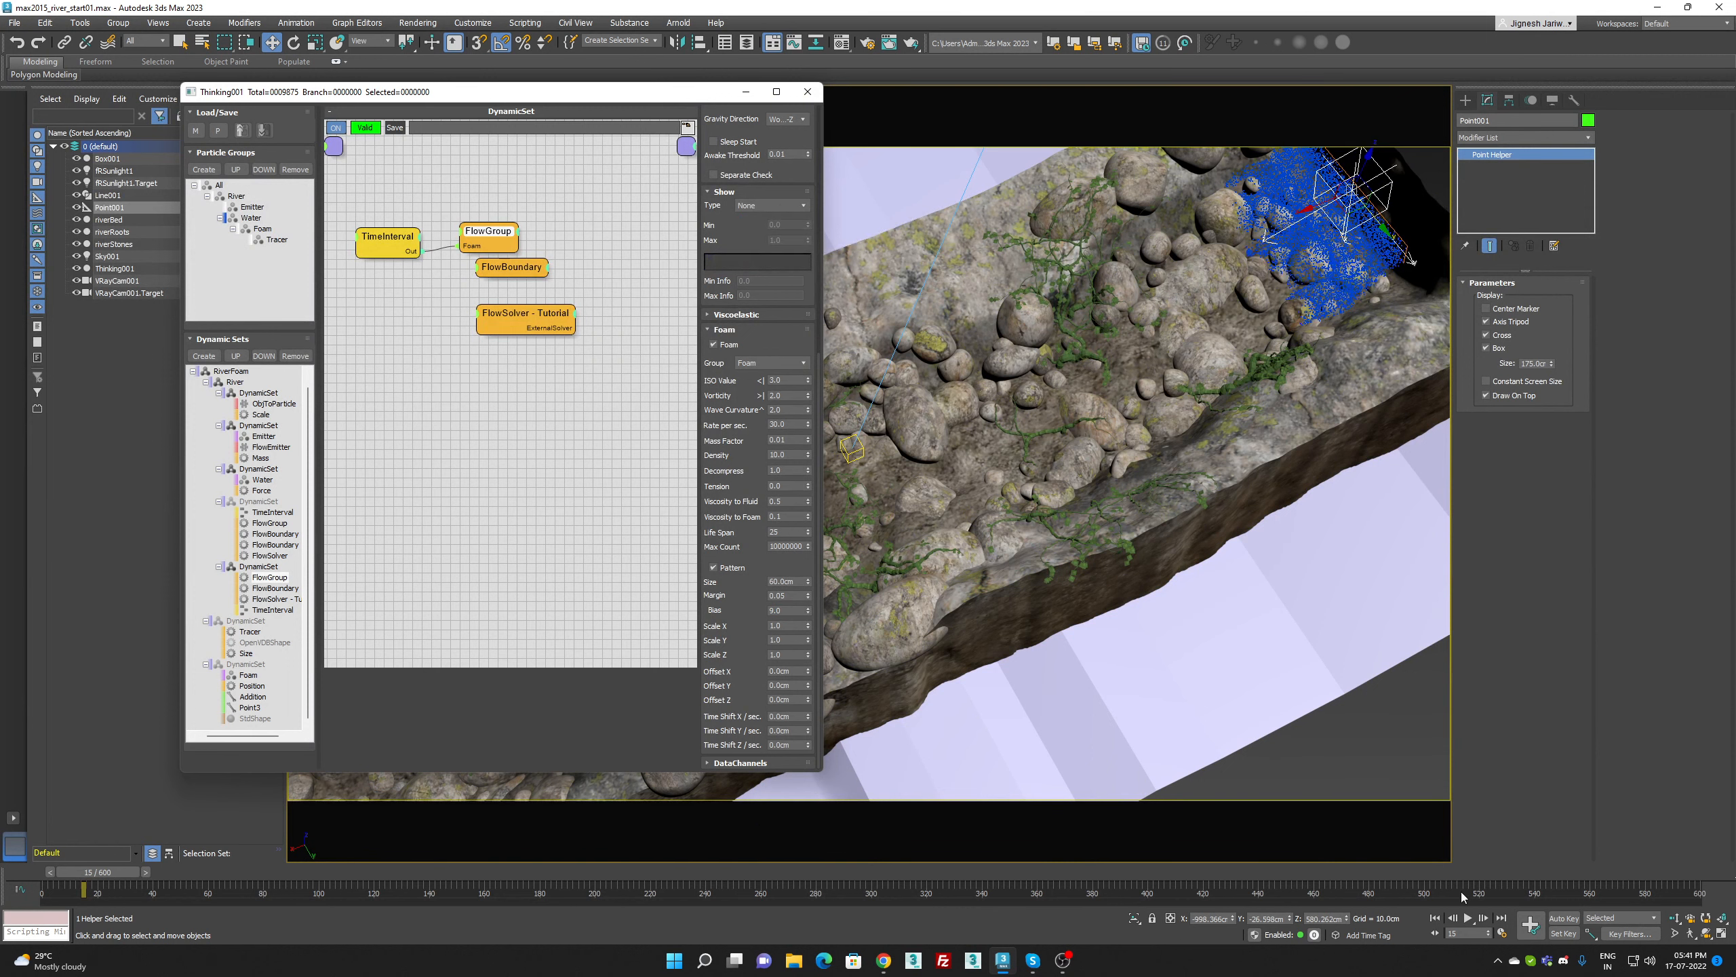
click(1436, 917)
click(1467, 918)
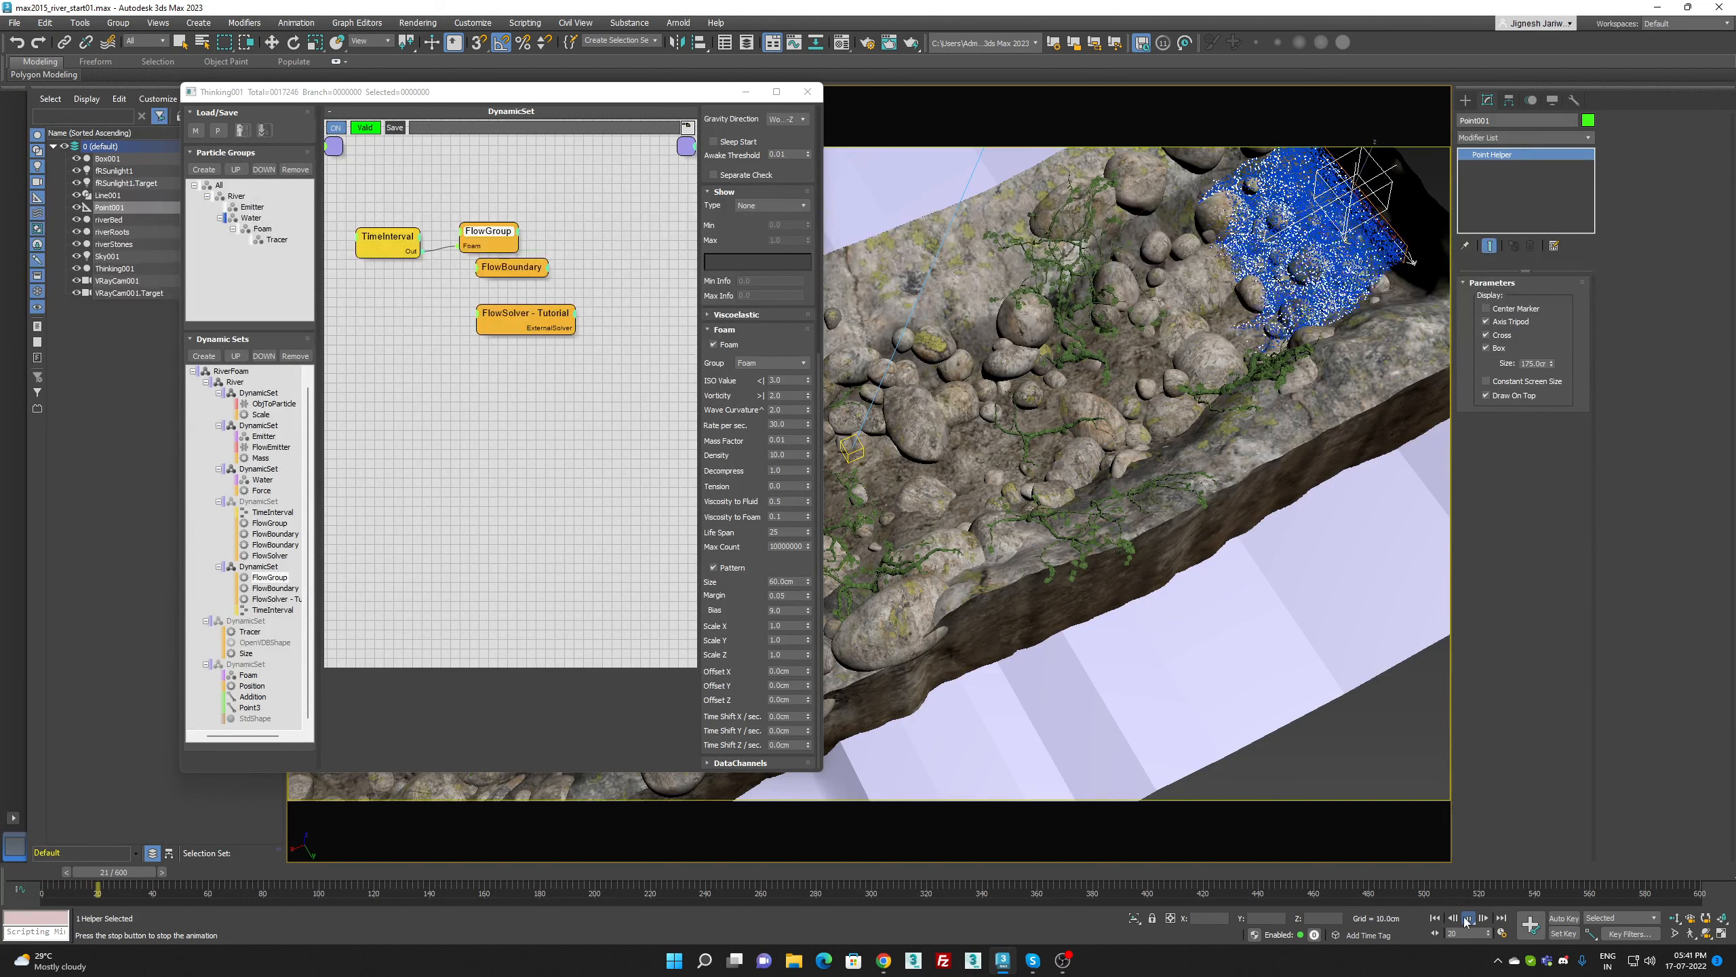
click(1466, 919)
key(w)
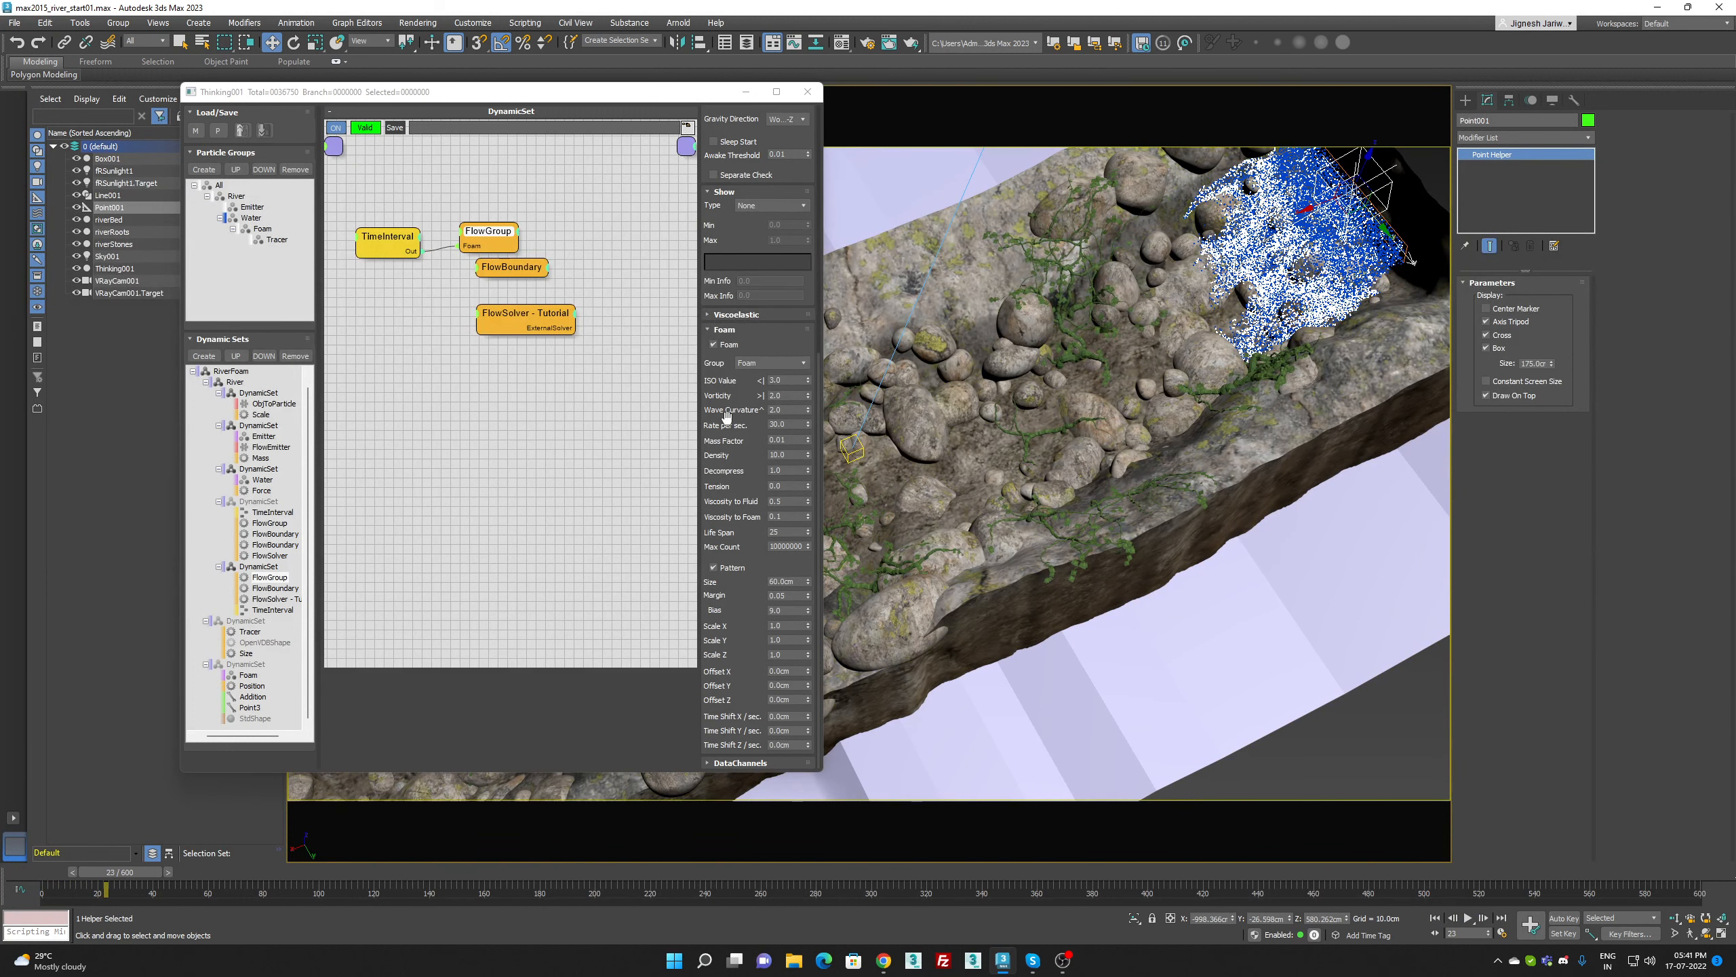
Set the foam Density to 0.2 and the Mass Factor to 0.15
click(793, 455)
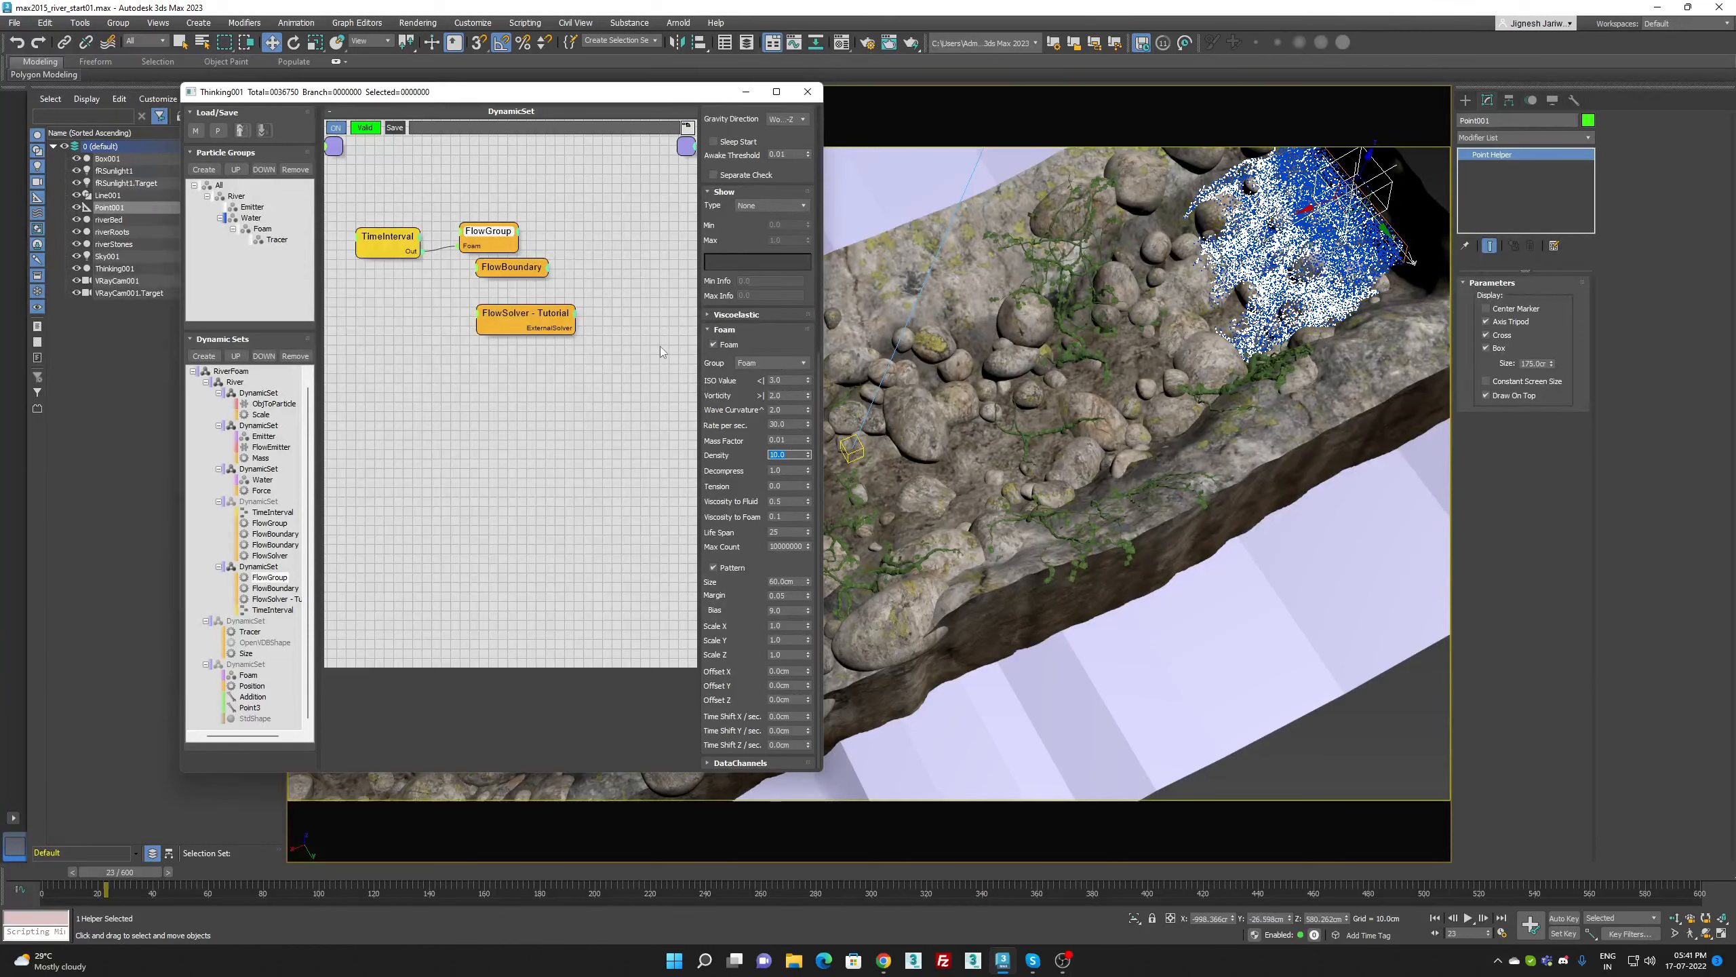
drag(727, 234, 757, 369)
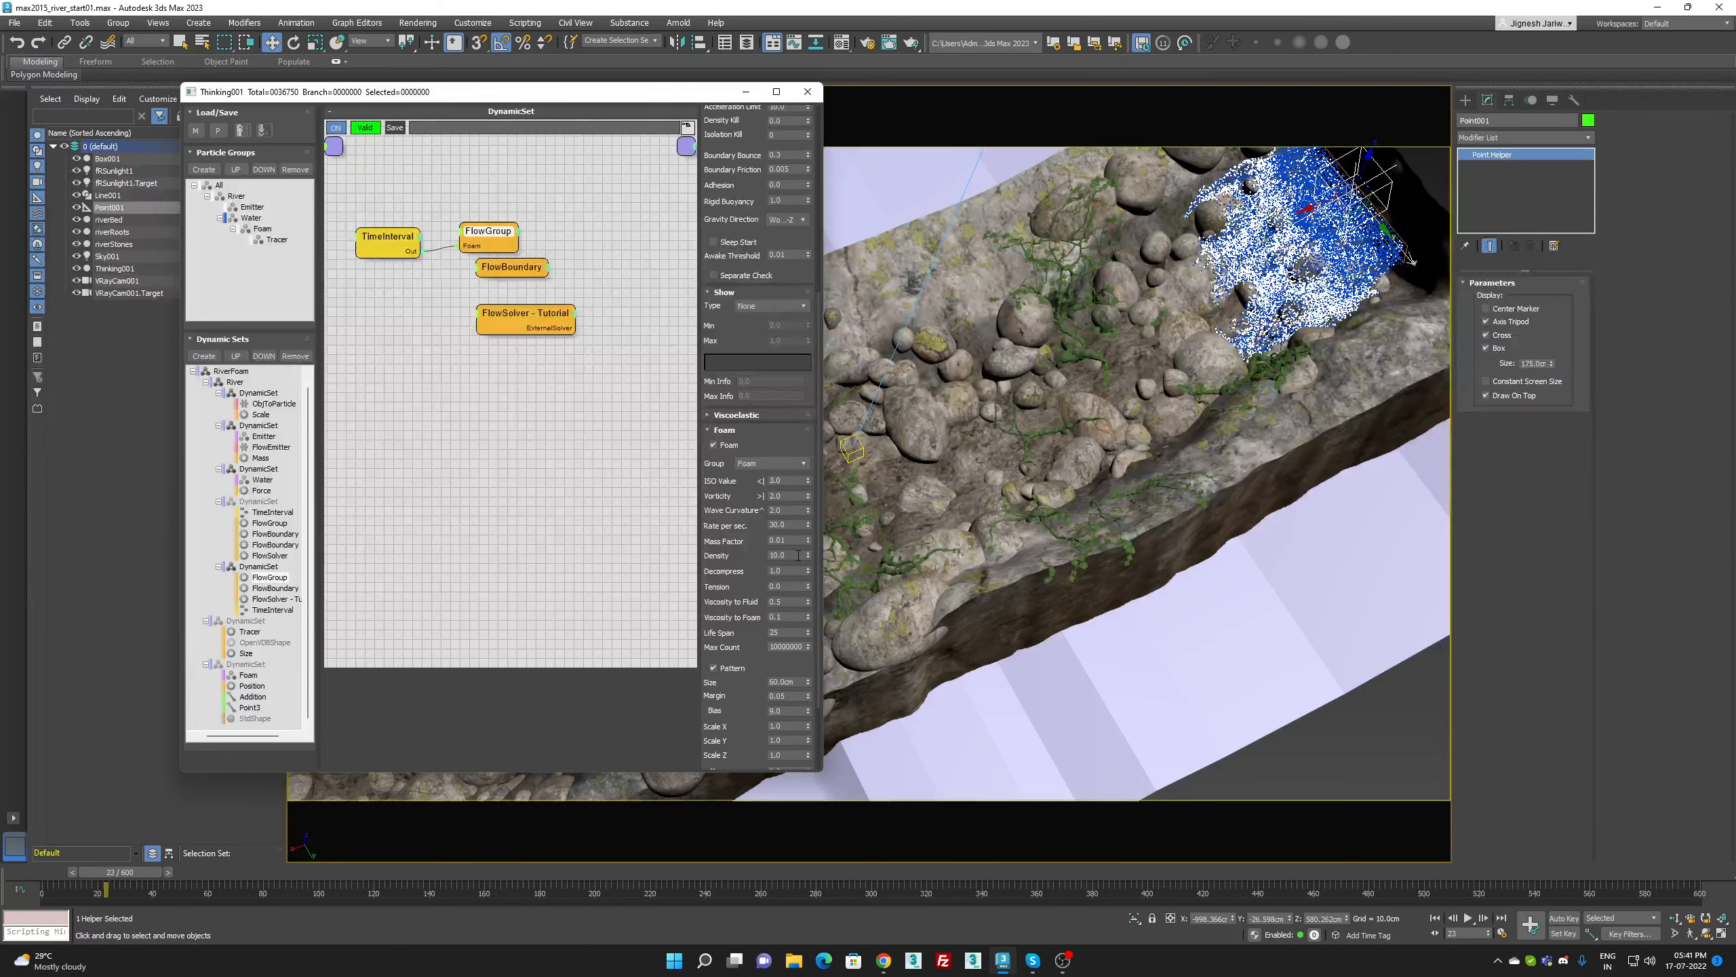
double_click(798, 555)
text(0.2)
key(Return)
double_click(787, 539)
text(.15)
key(Return)
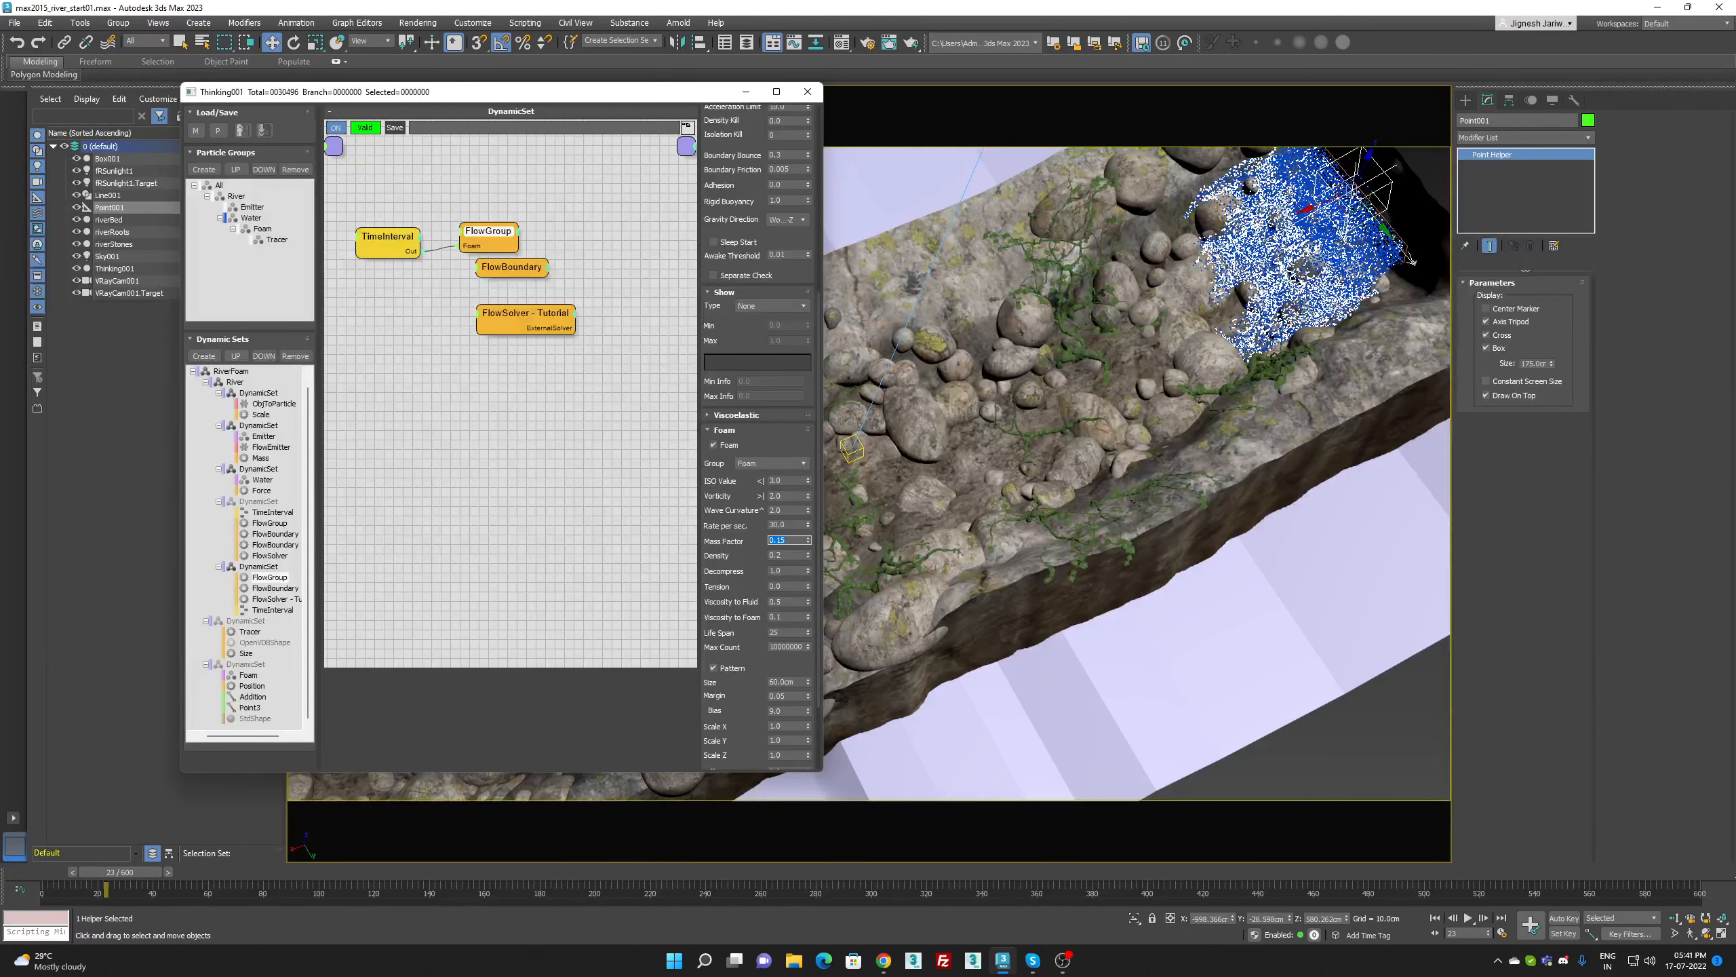
Set the foam's Viscosity to Fluid to 0.2 and Viscosity to Foam to 0.6
double_click(786, 524)
double_click(786, 601)
text(.2)
key(Return)
click(787, 618)
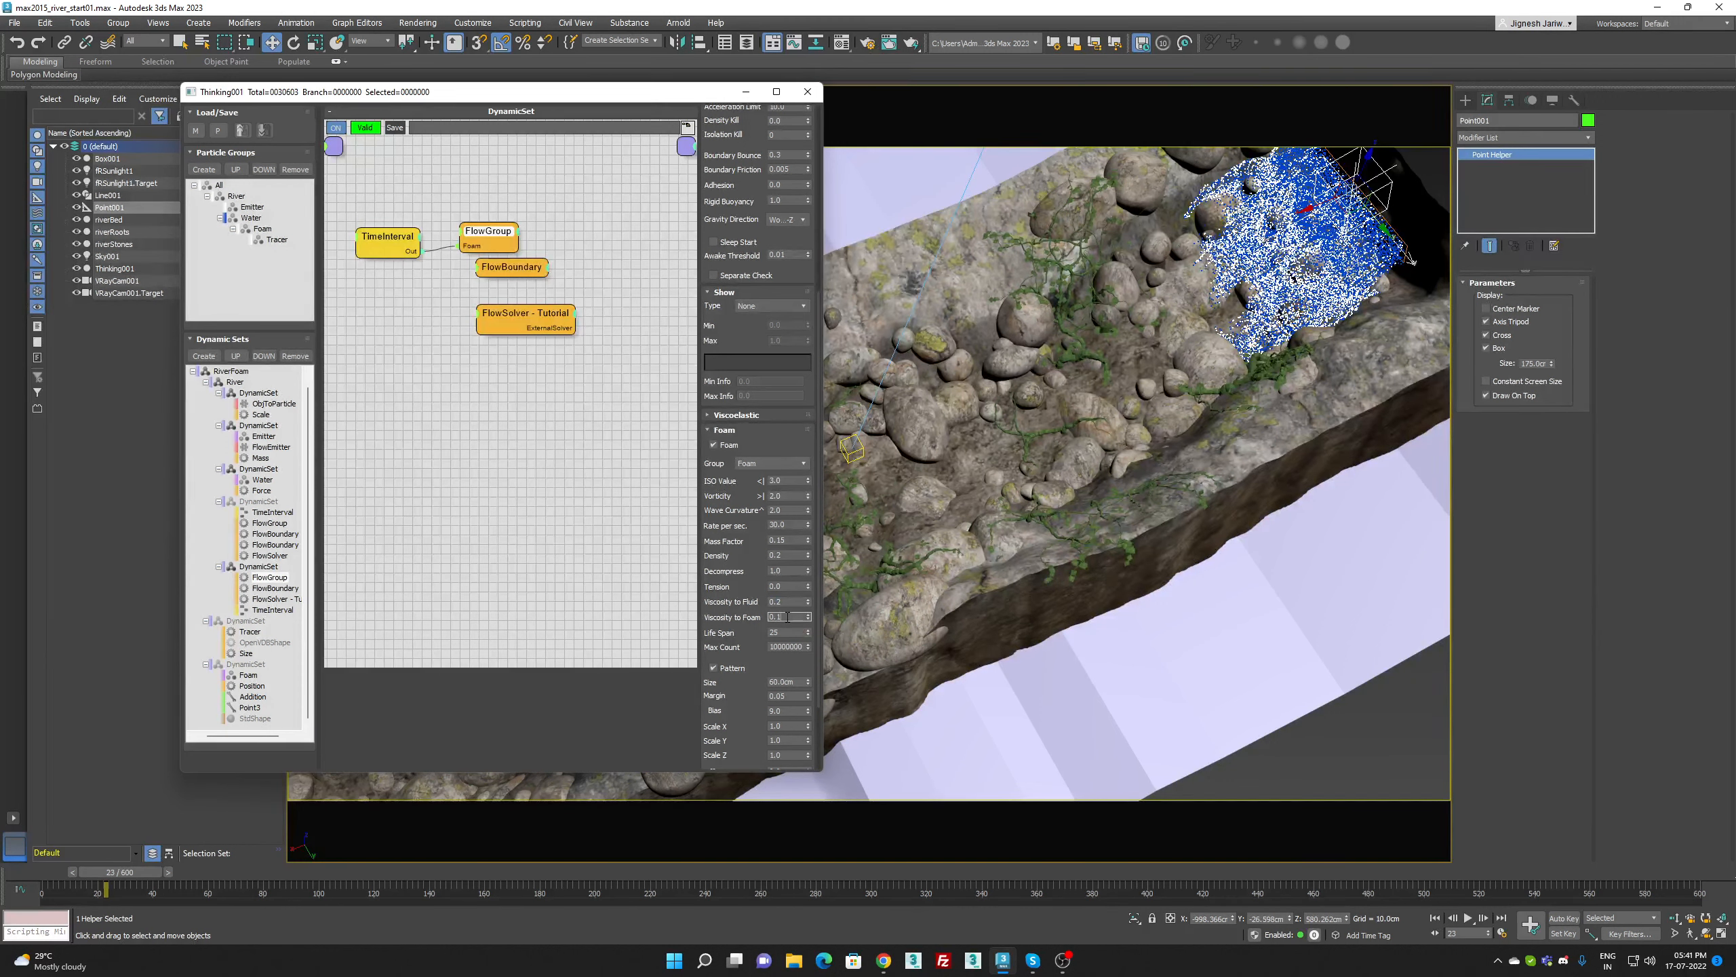
text(0.6)
key(Return)
Set the foam Life Span to 50 and Tension to 4, and play the simulation to frame 24
click(786, 633)
text(50)
key(Return)
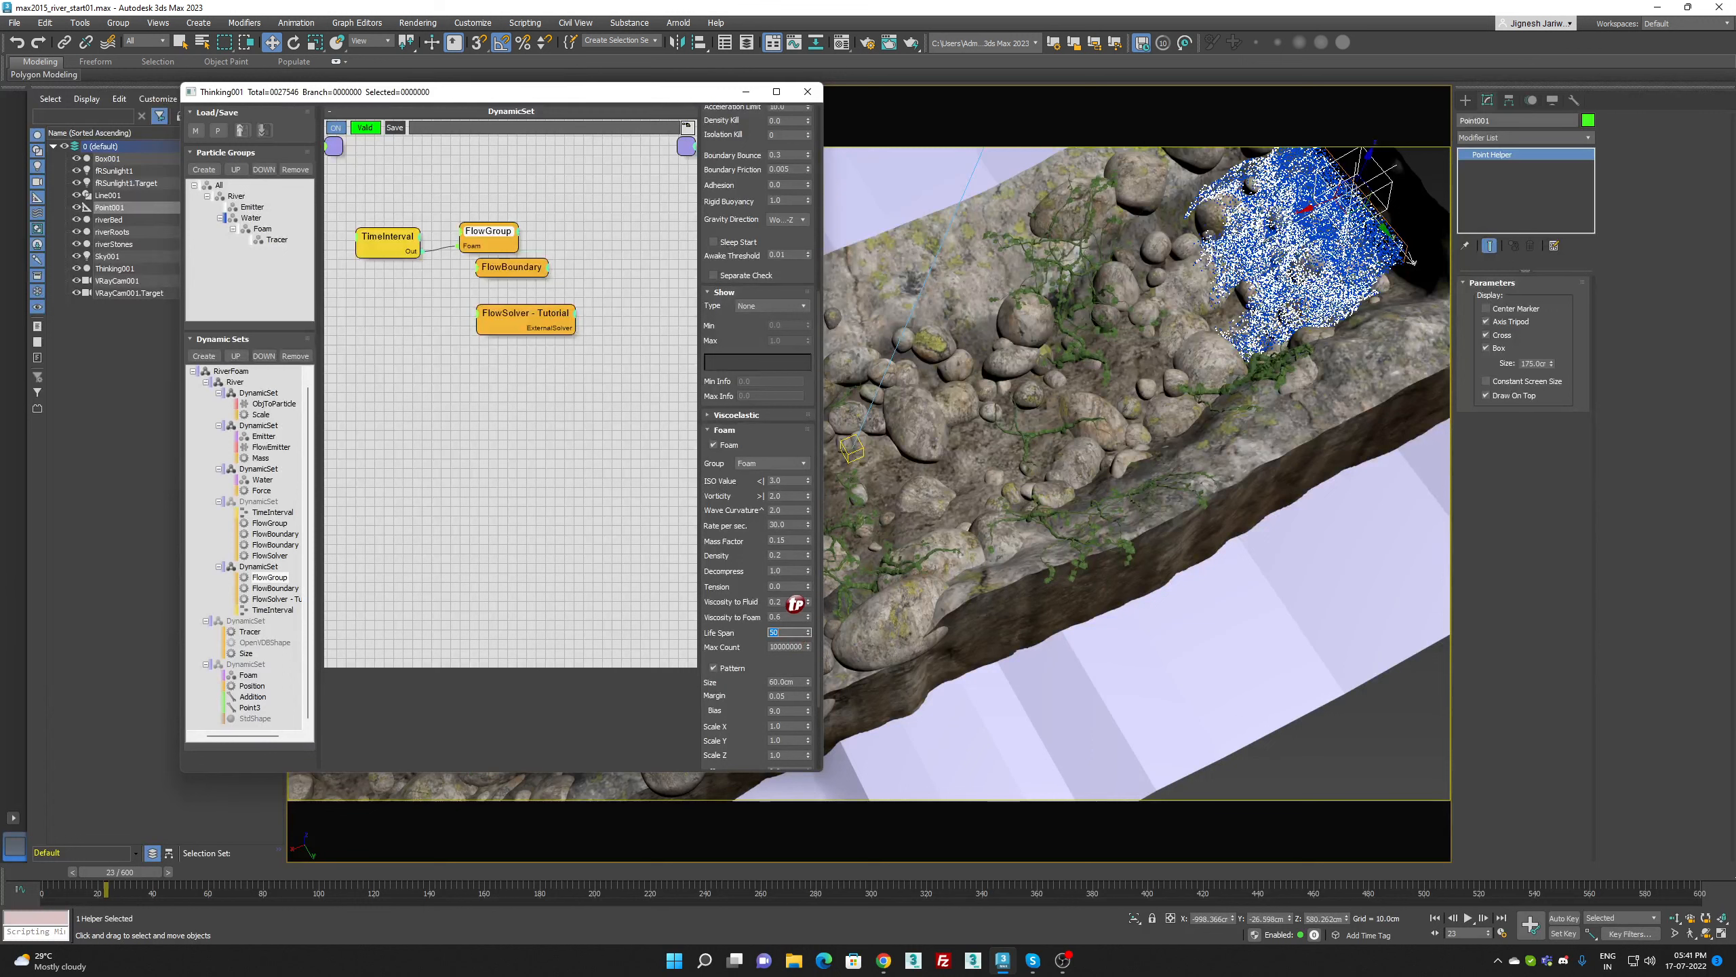
click(787, 586)
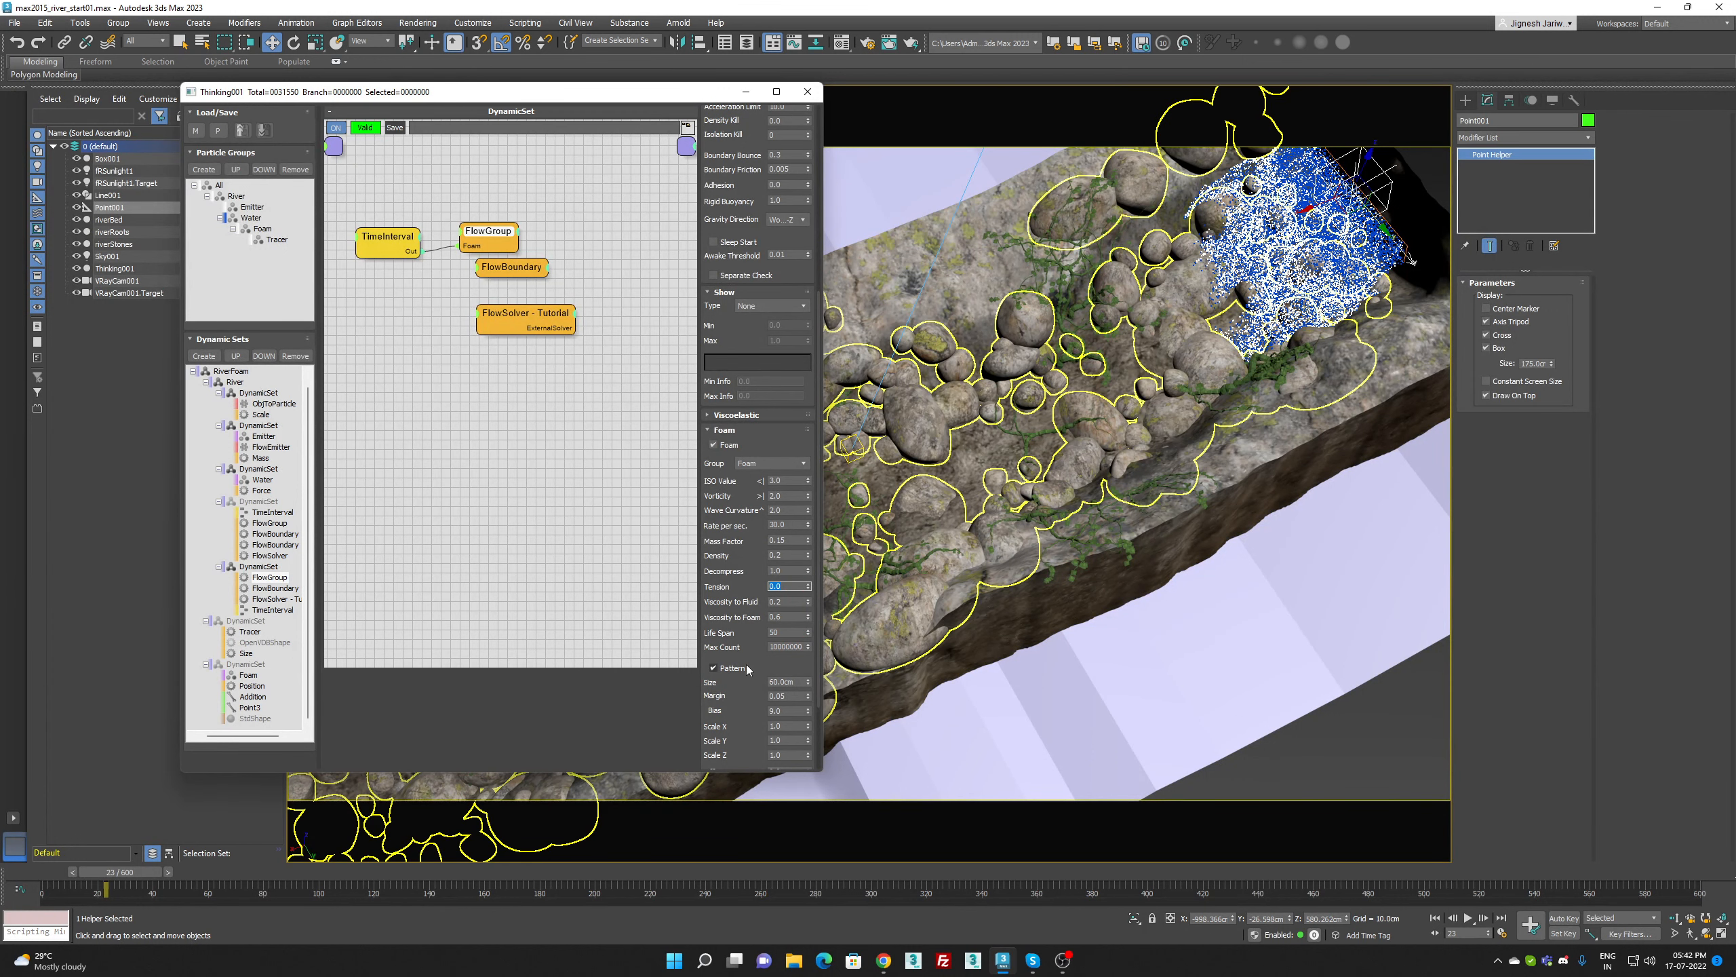
text(4)
key(Return)
click(1469, 918)
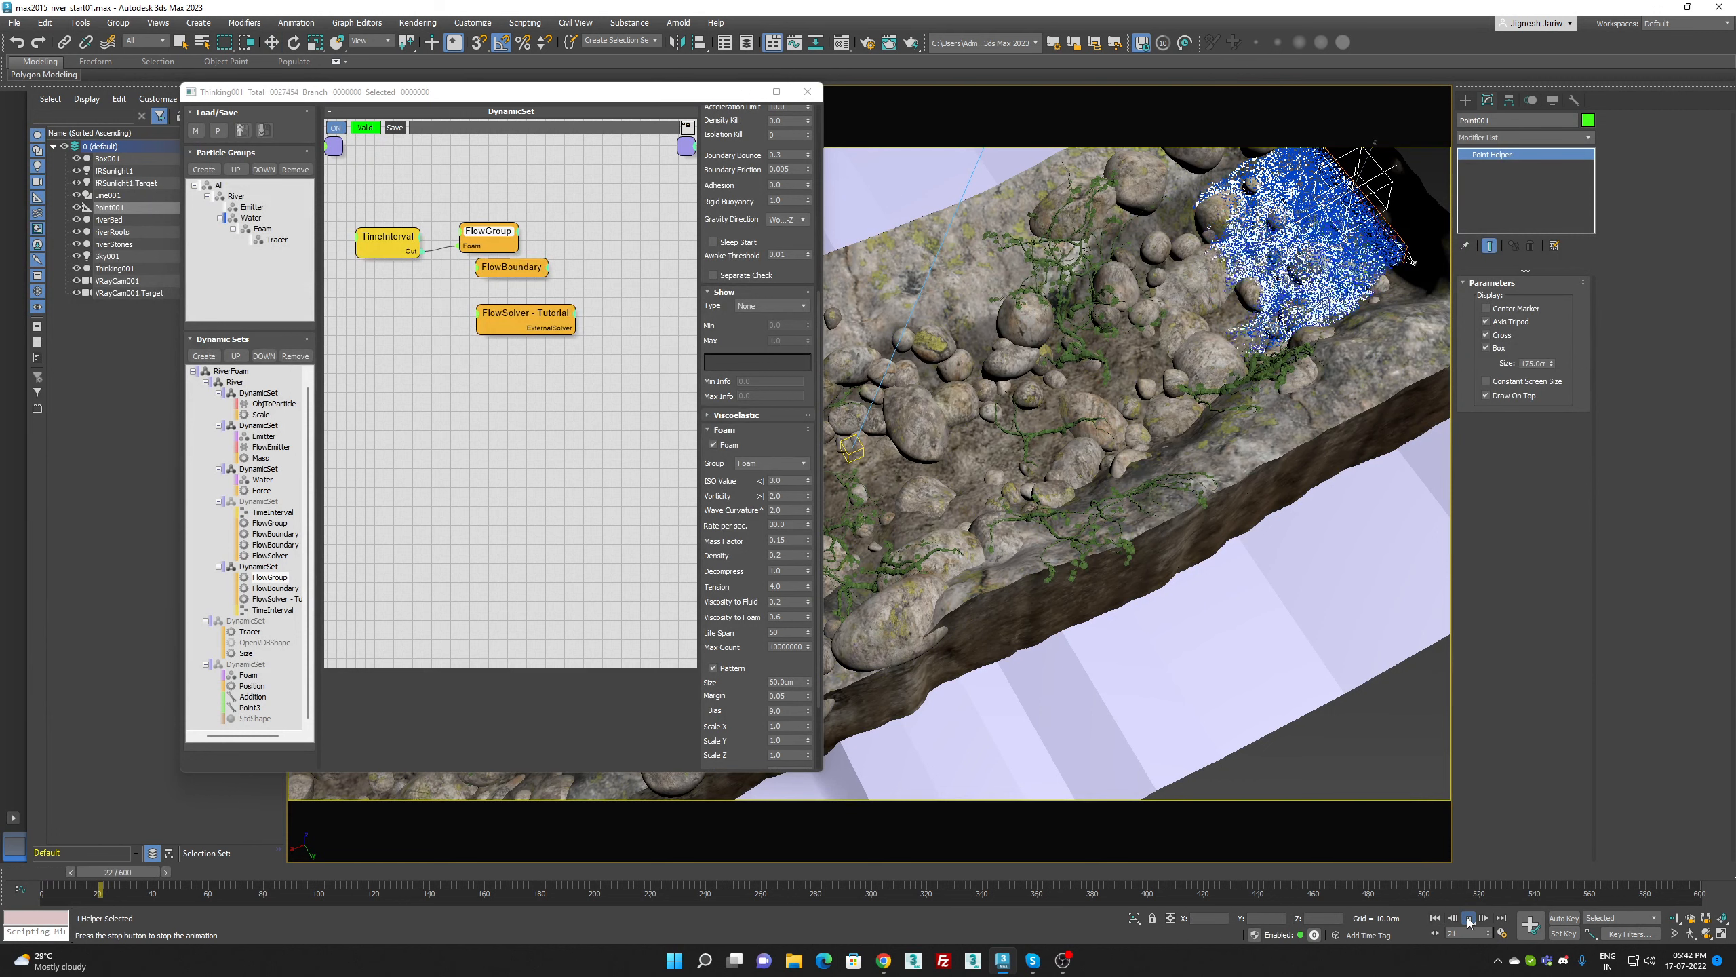
click(1468, 918)
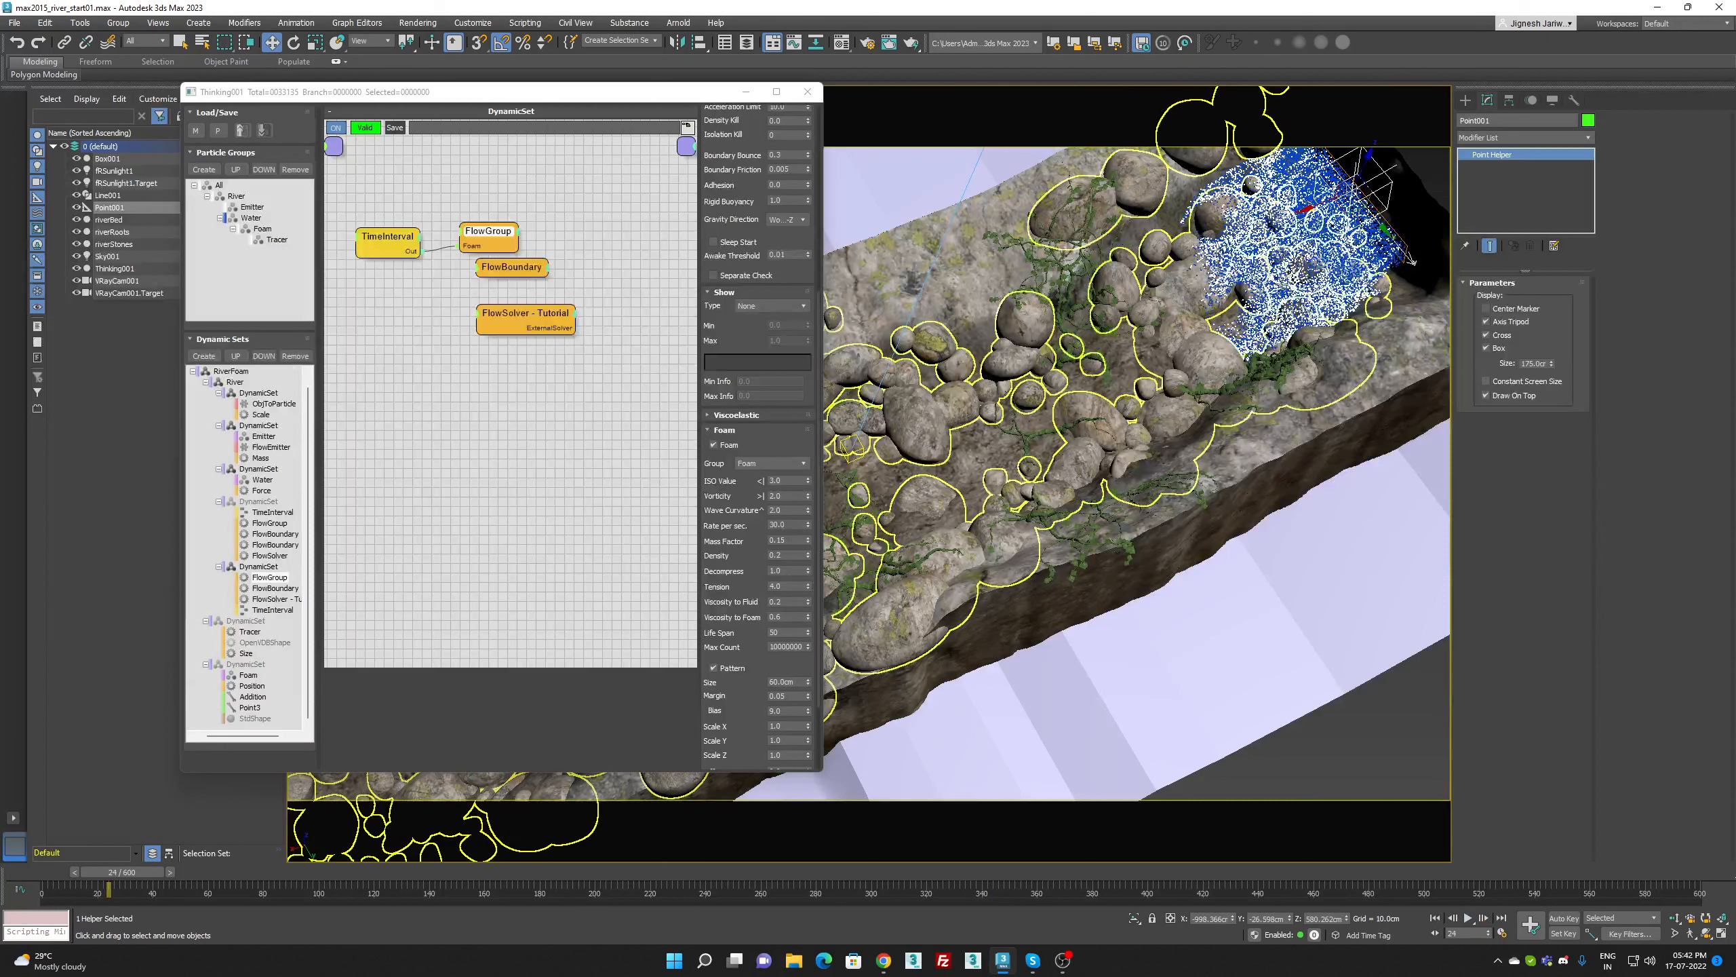
Set the foam pattern Size to 80 cm and replay the simulation from frame 0 to frame 24
double_click(779, 681)
text(8)
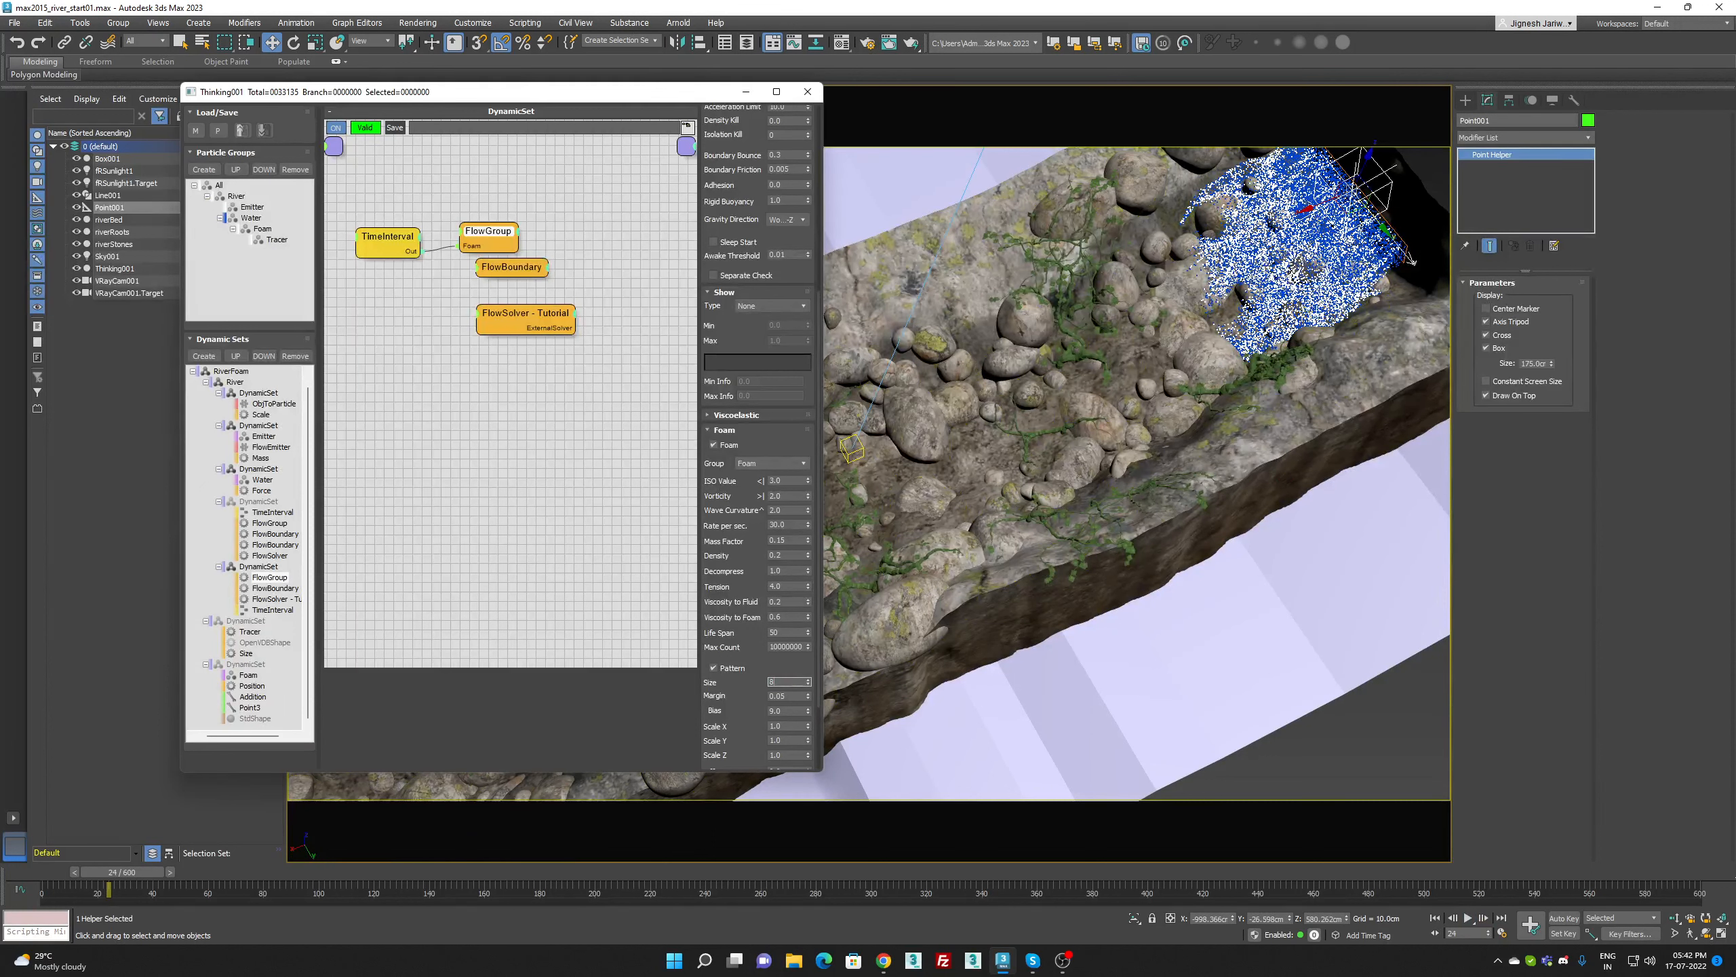
text(0)
key(Return)
click(1435, 918)
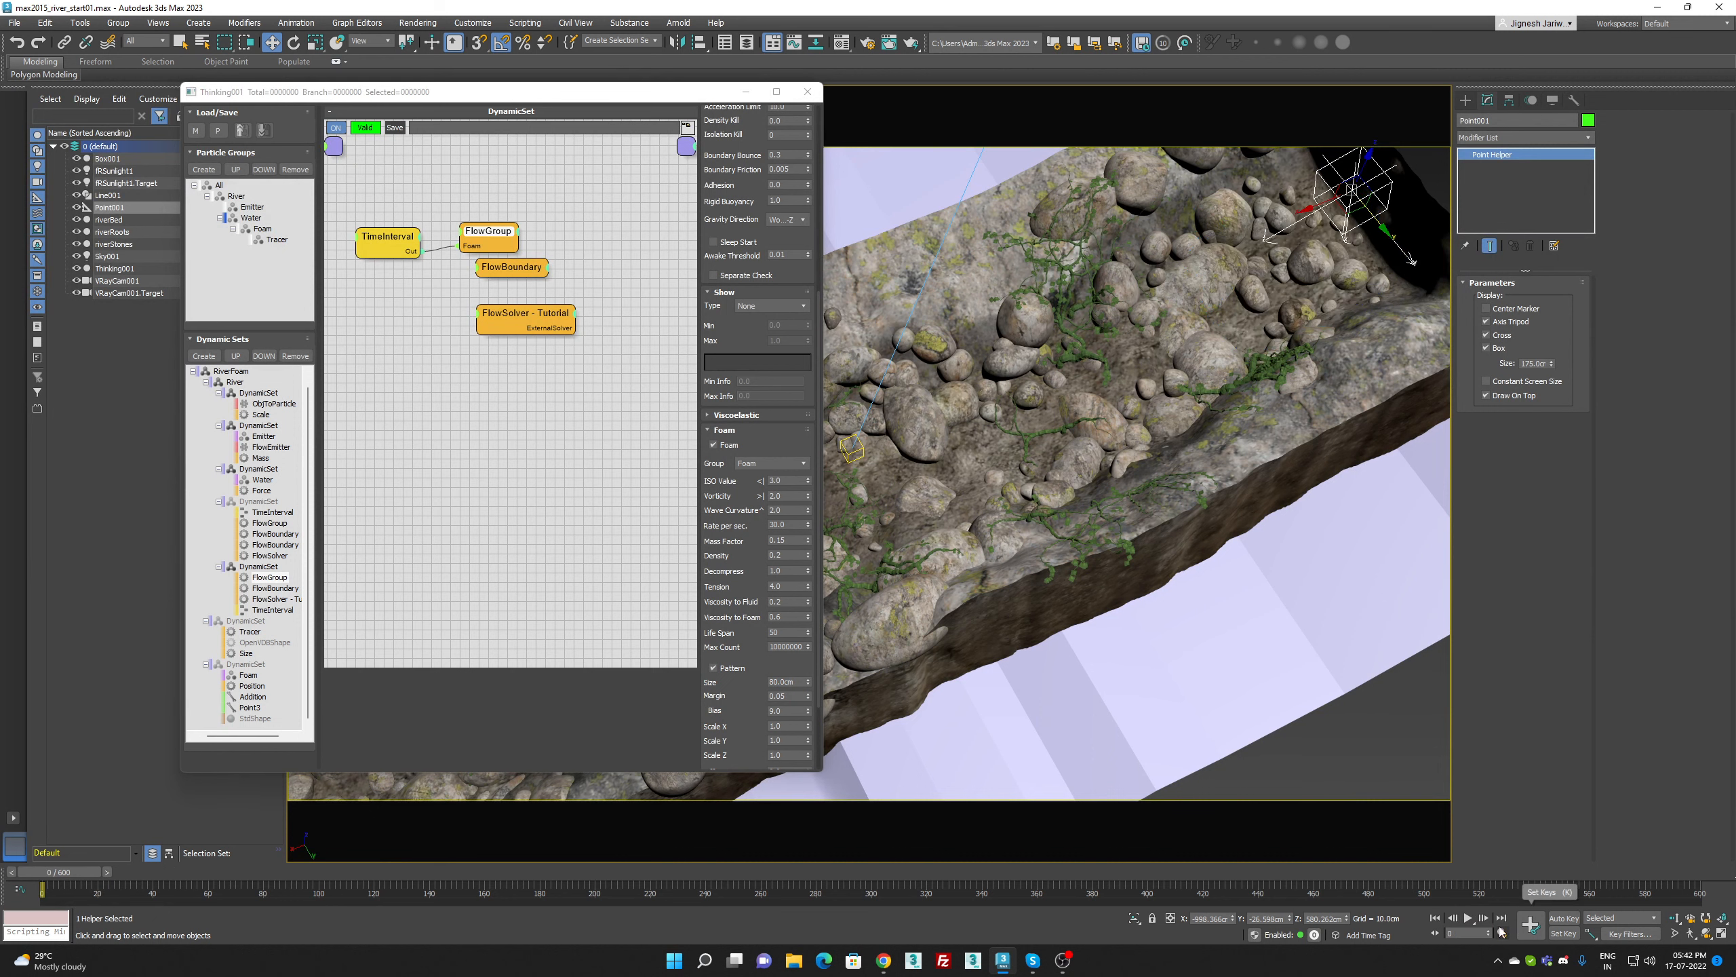
click(1469, 918)
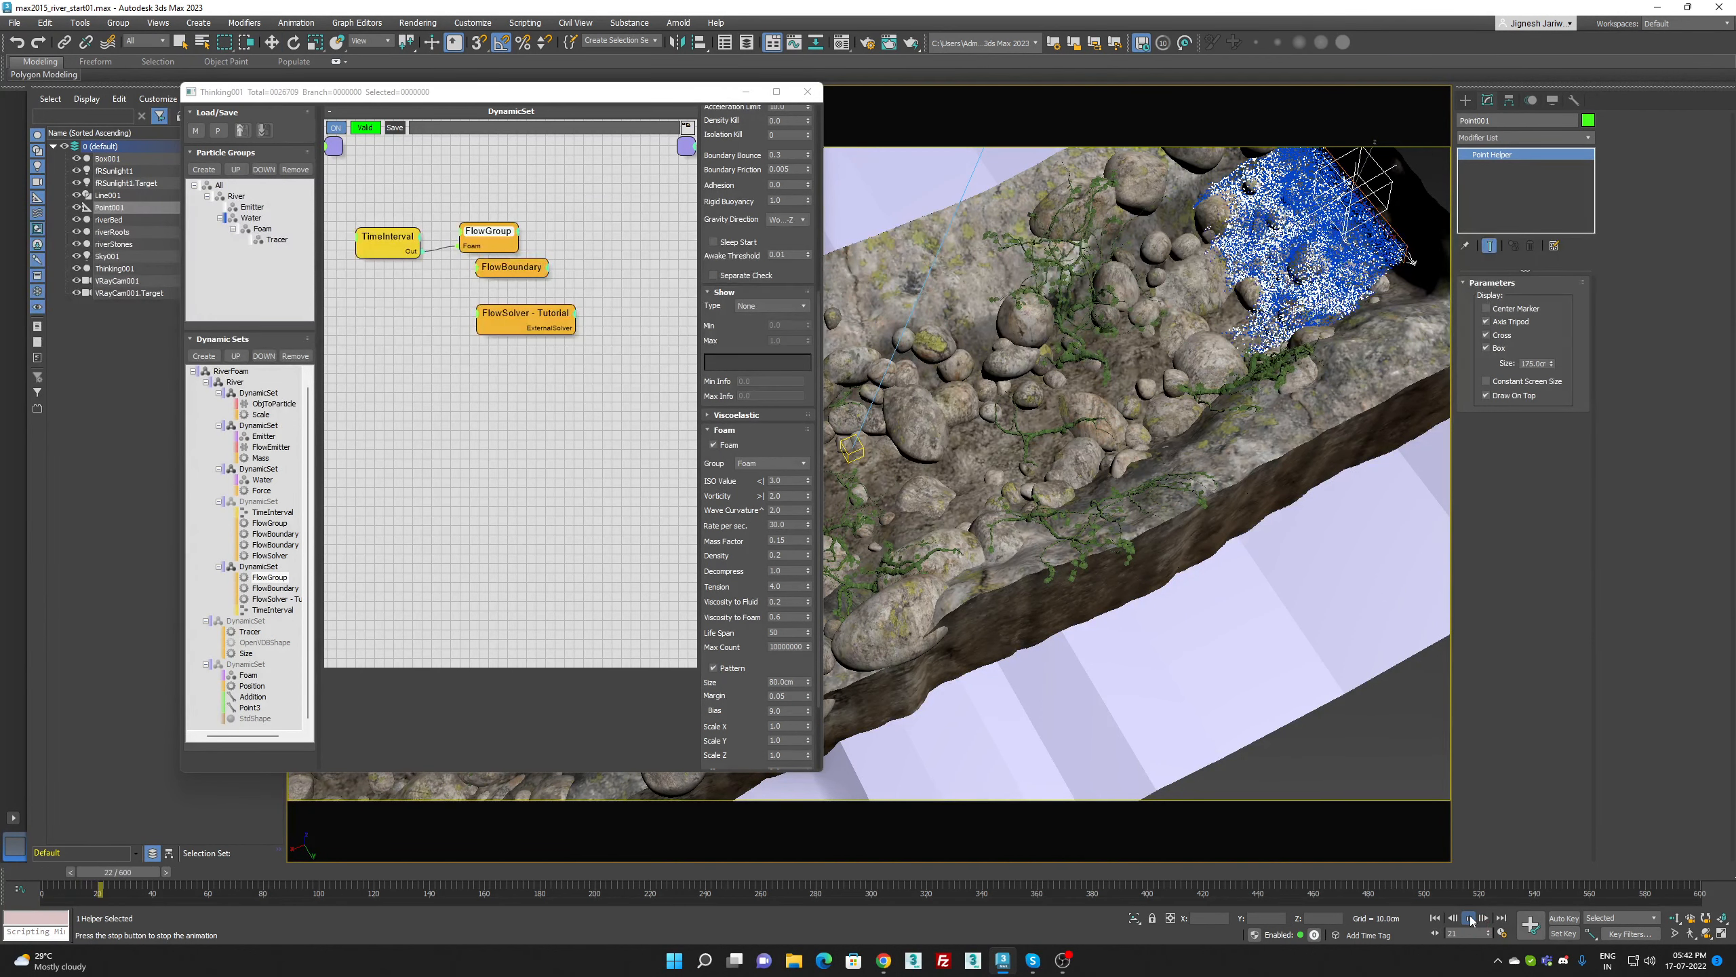
click(1468, 917)
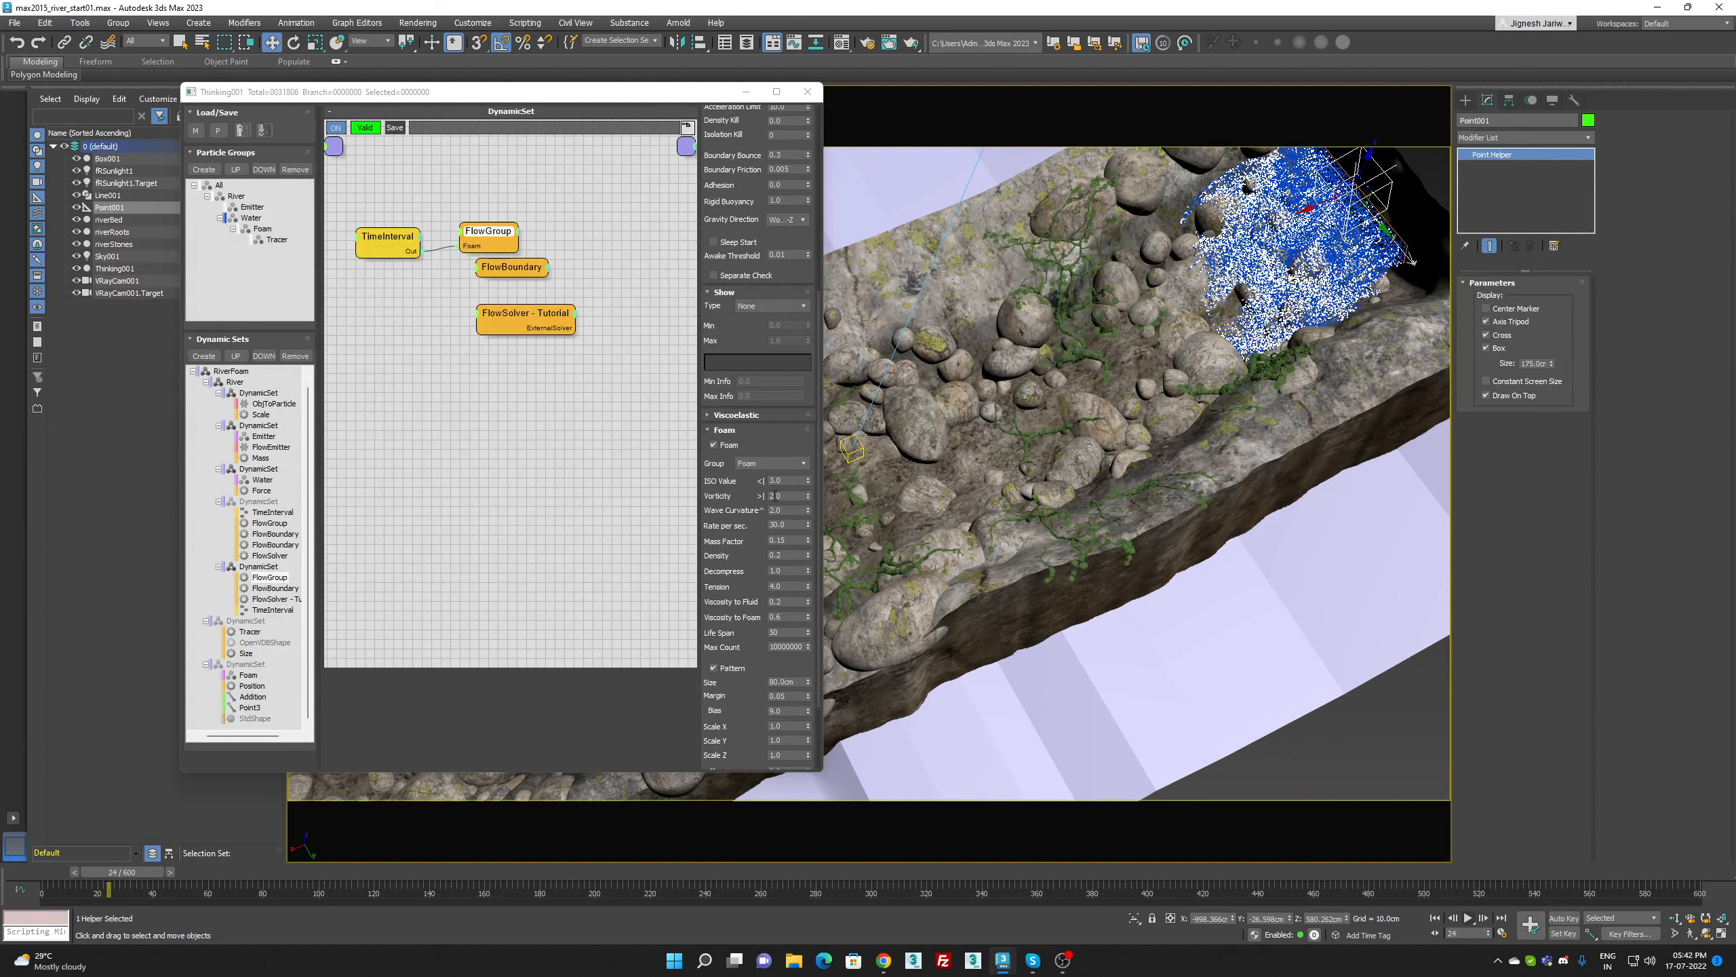
Try a foam Wave Curvature of 5, and then set it to 3
click(786, 509)
text(5)
key(Return)
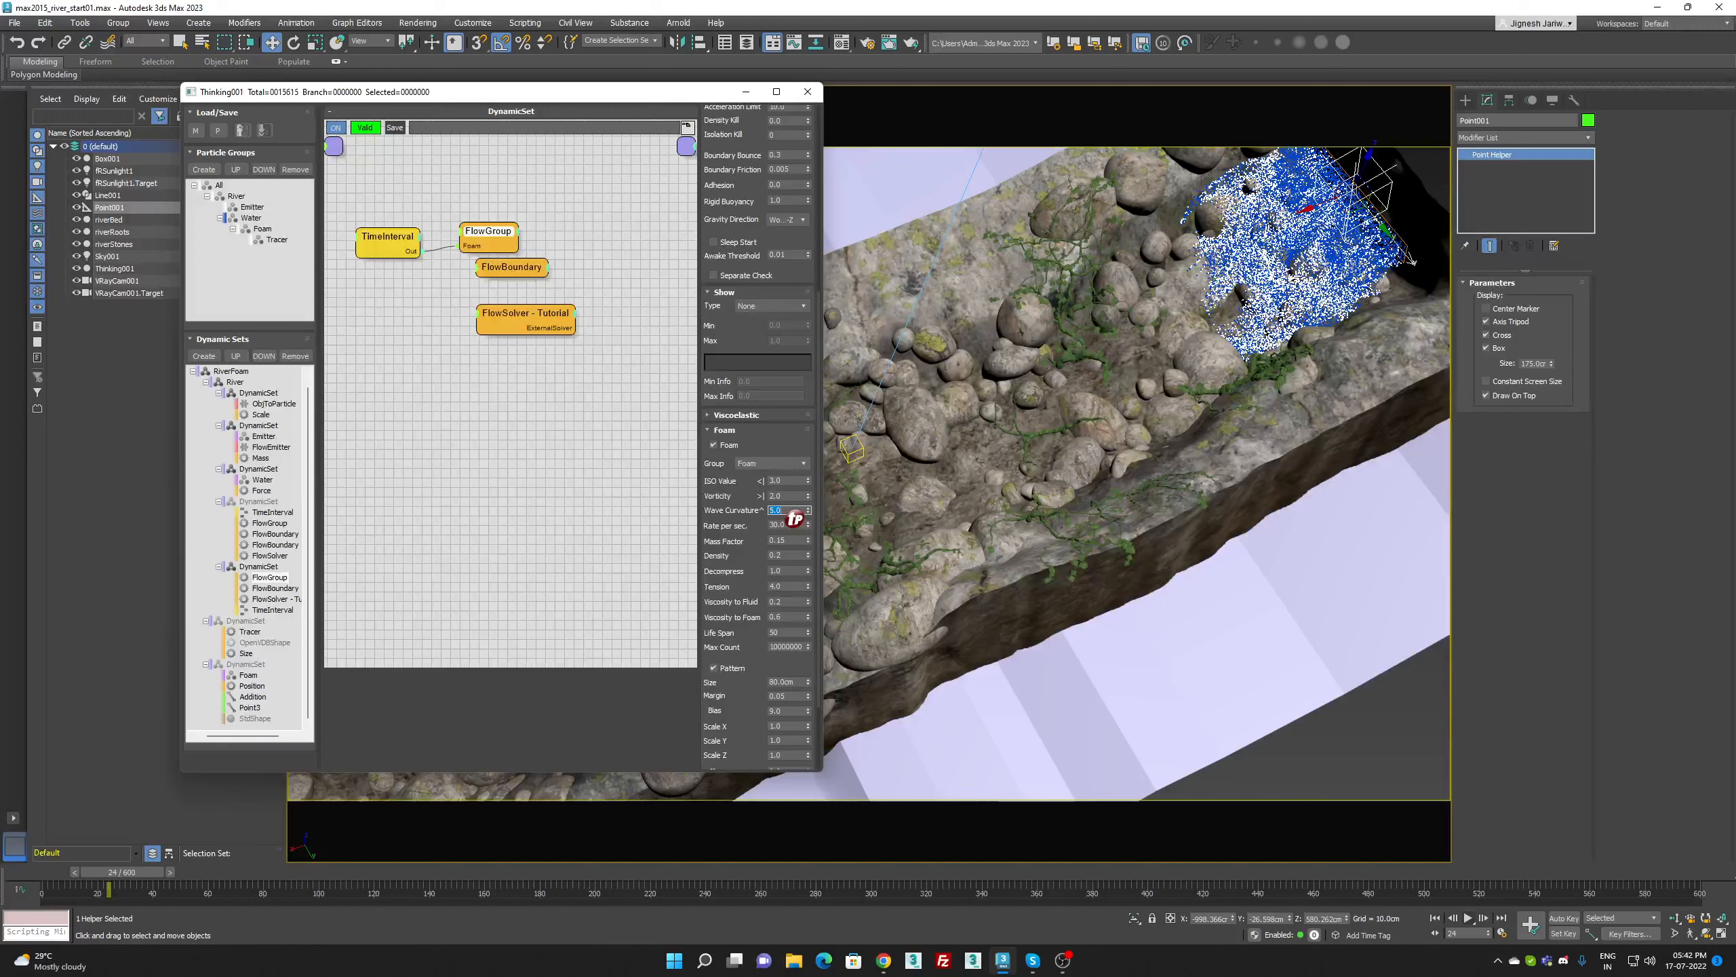
text(3)
key(Return)
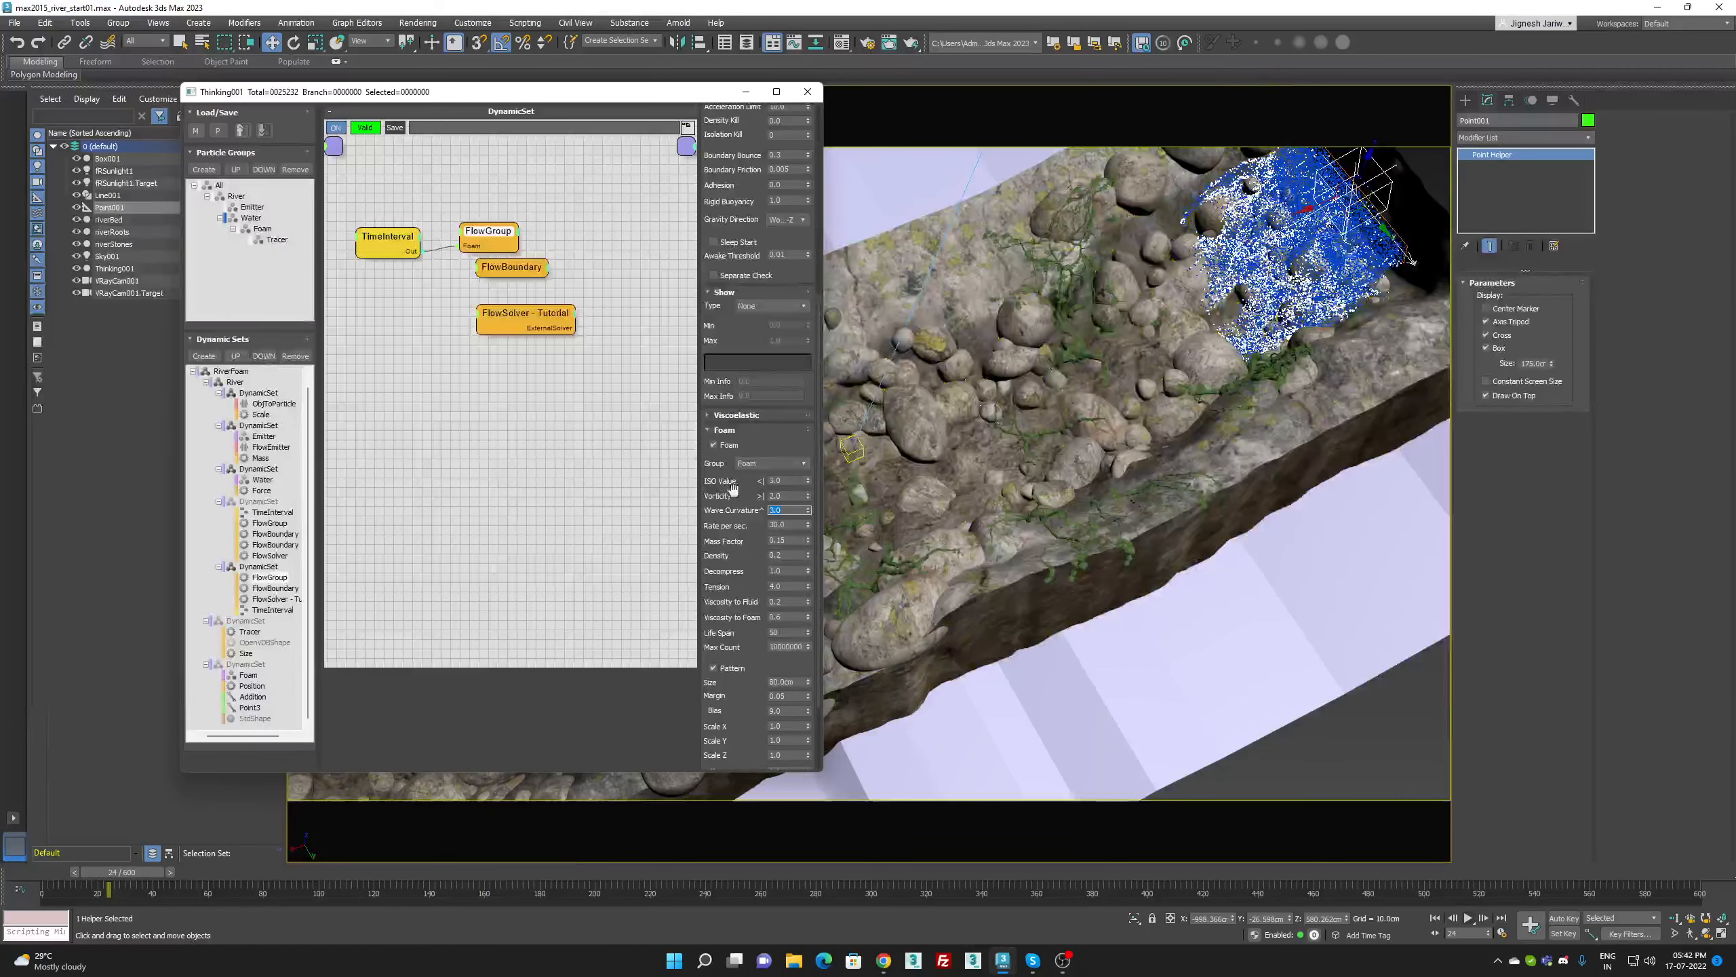
Try another foam Vorticity threshold, and then set it to 2.5
click(782, 495)
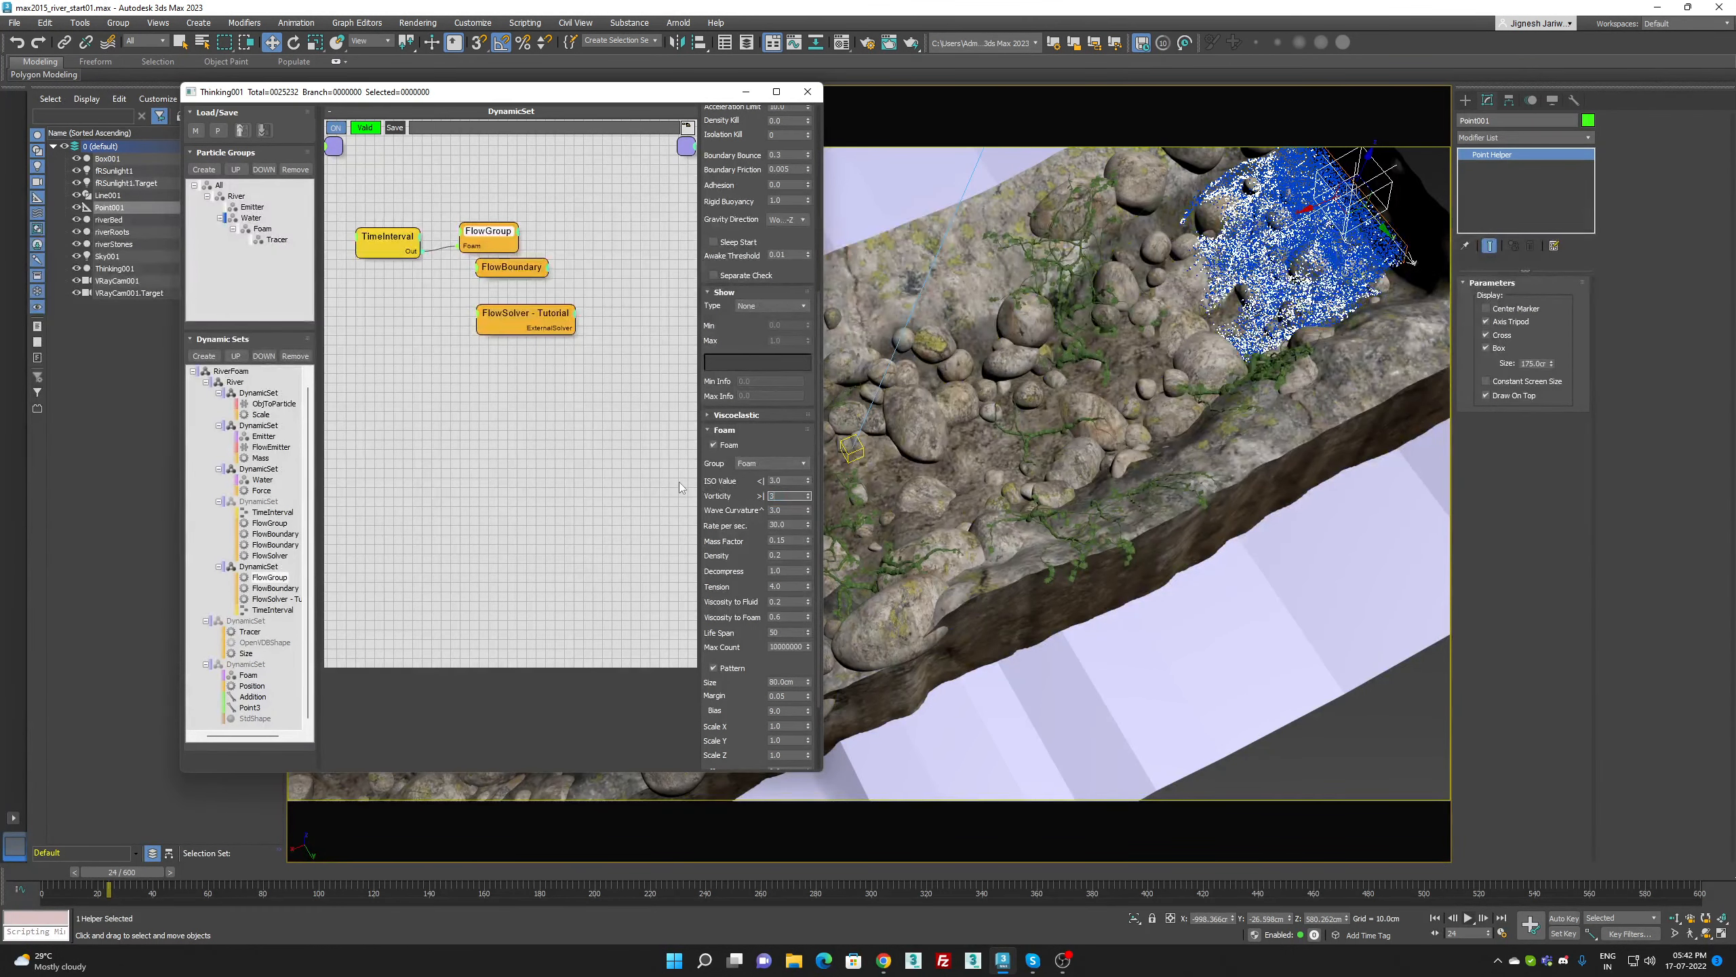
key(Return)
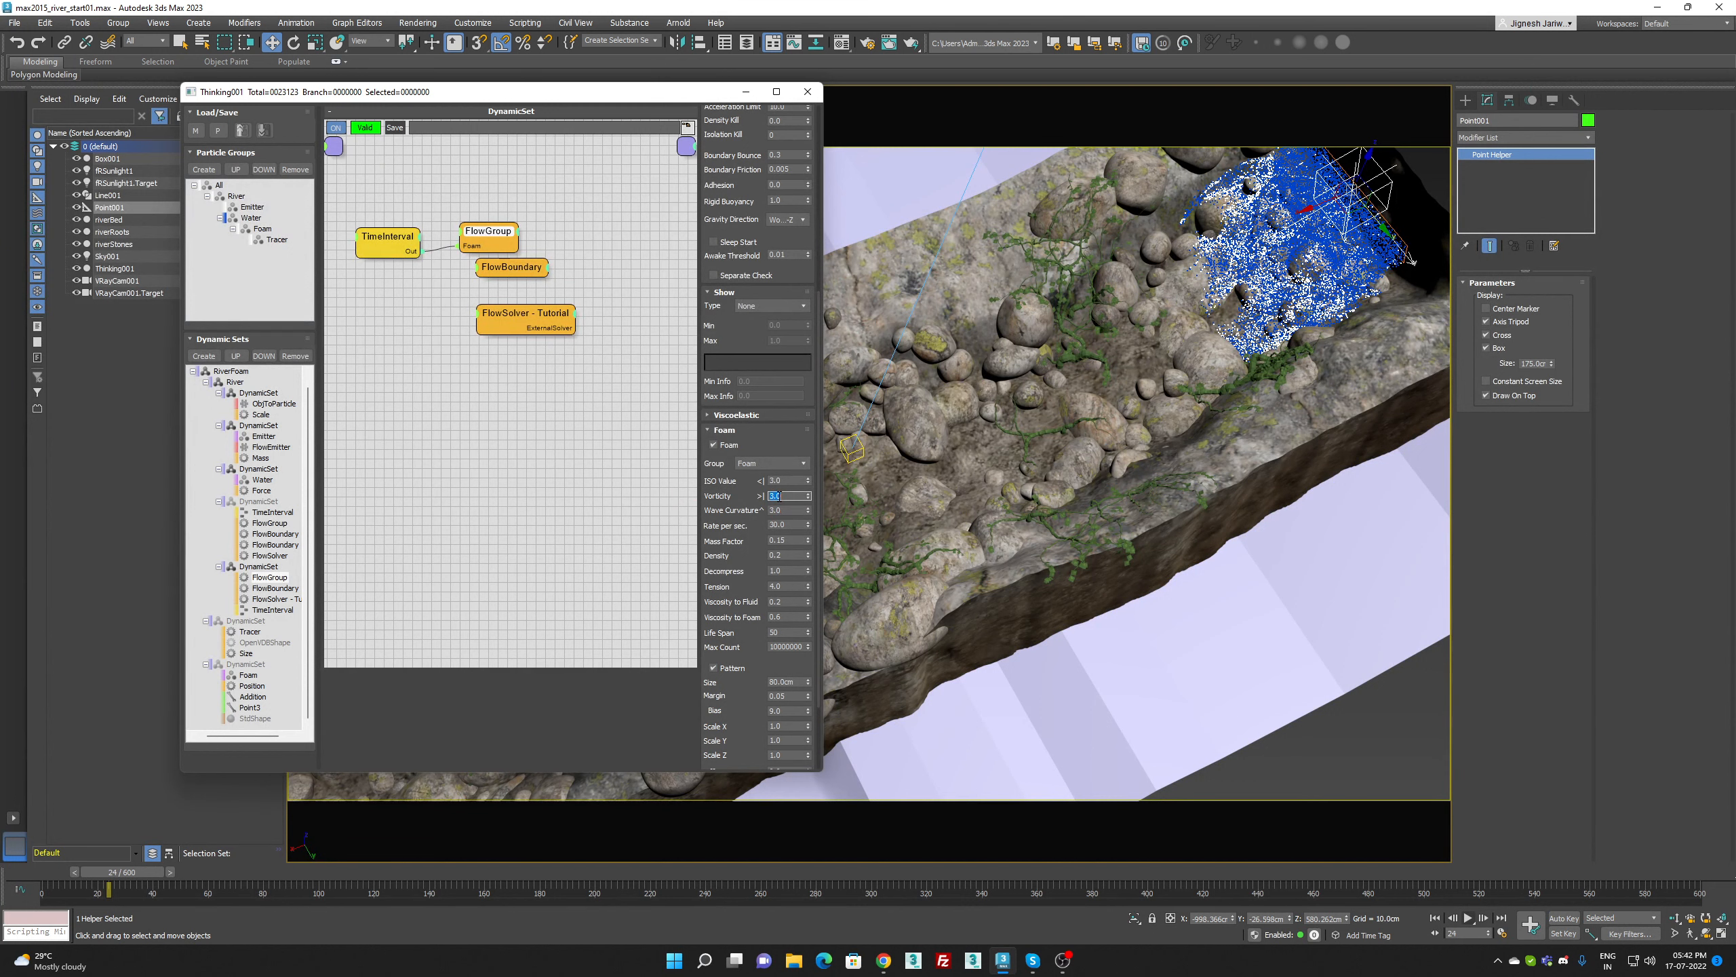
text(2.5)
key(Return)
Try lower foam ISO Values and settle on 2
key(shift+Tab)
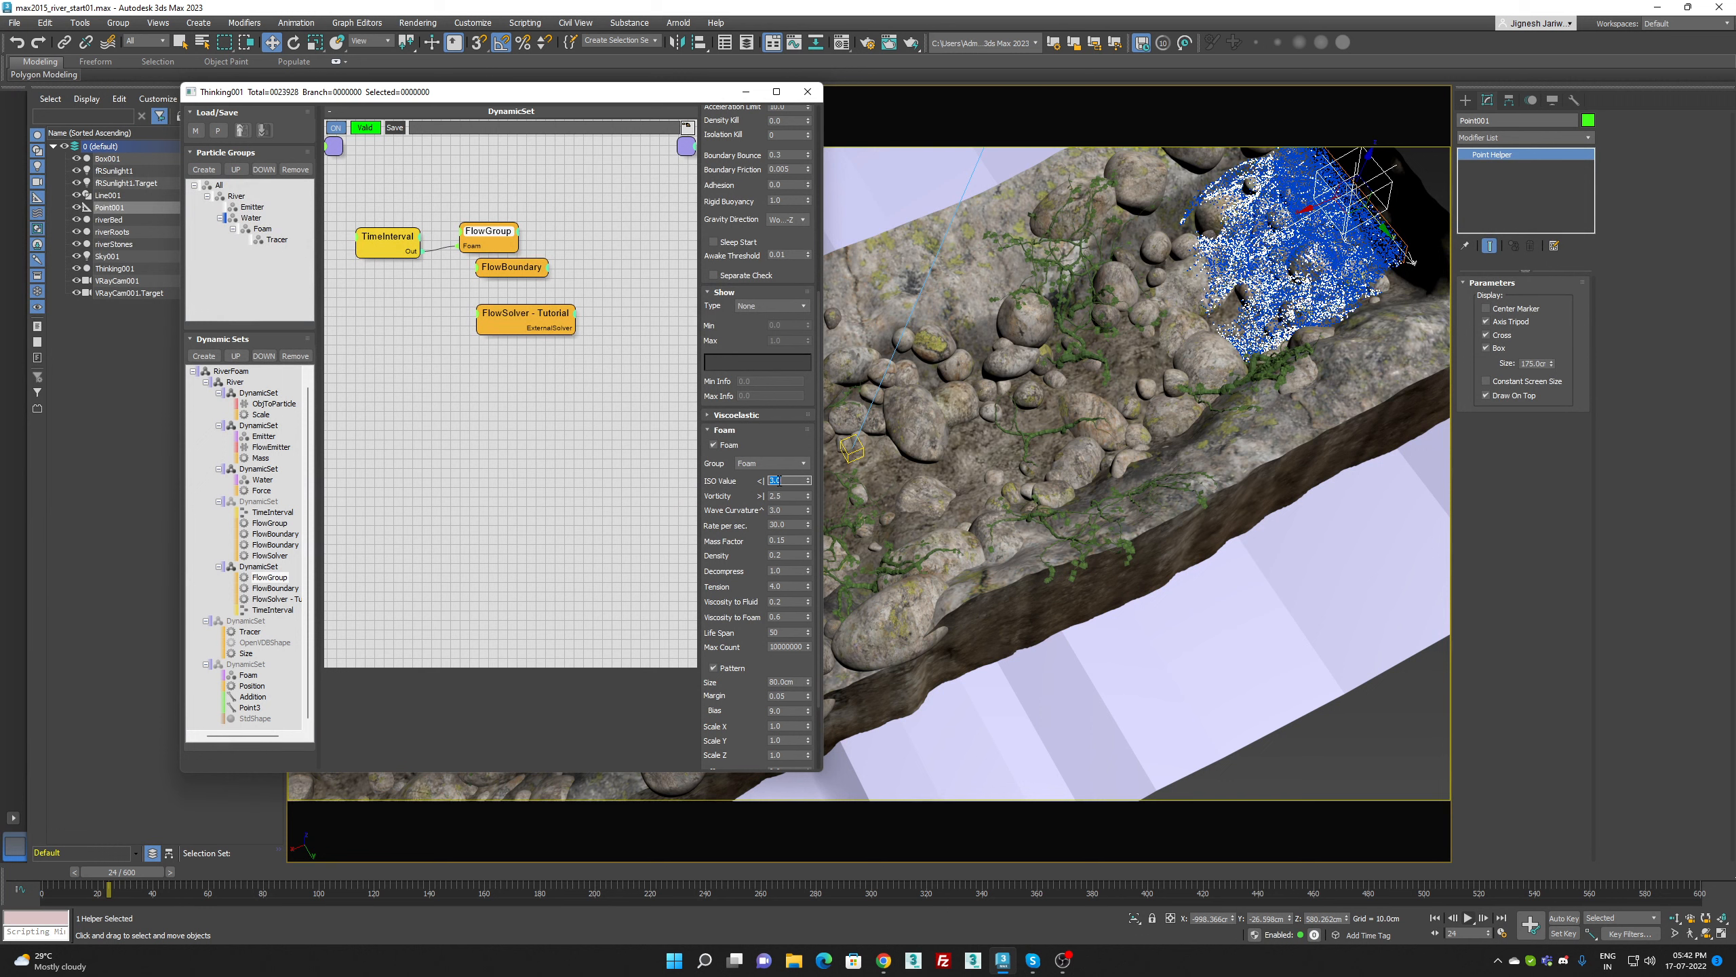
text(2.01.2)
key(Return)
text(2)
key(Return)
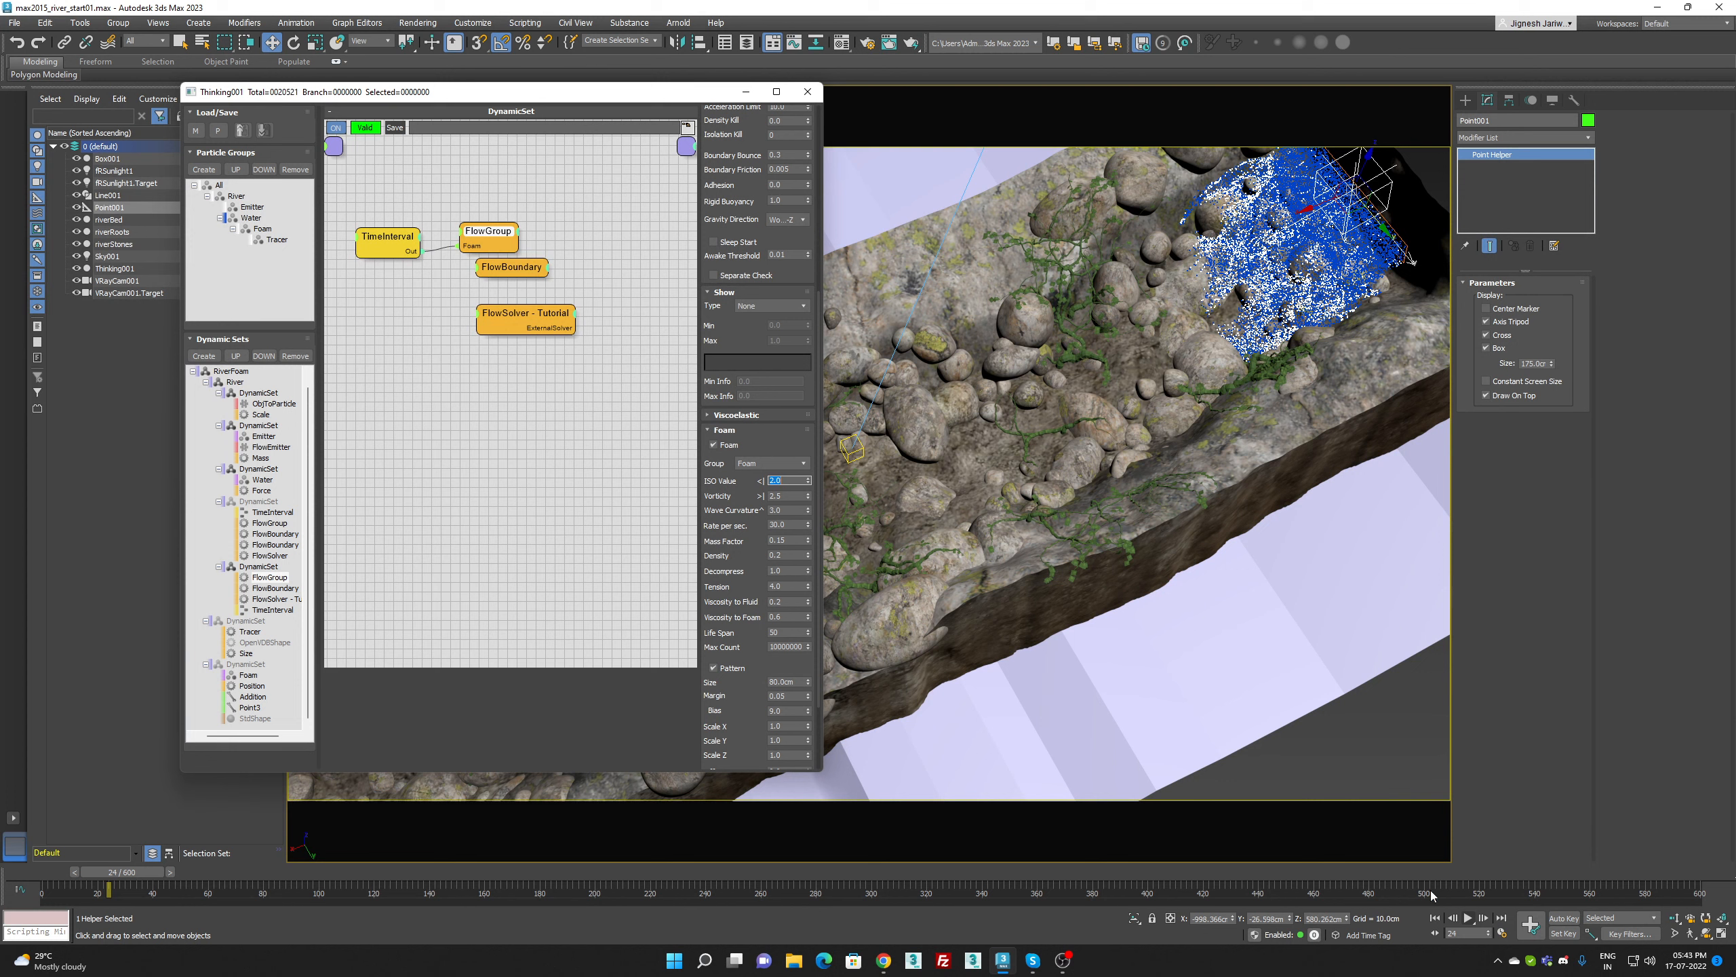
Play the simulation past frame 50 to check the foam, and rewind it to frame 0
click(1467, 921)
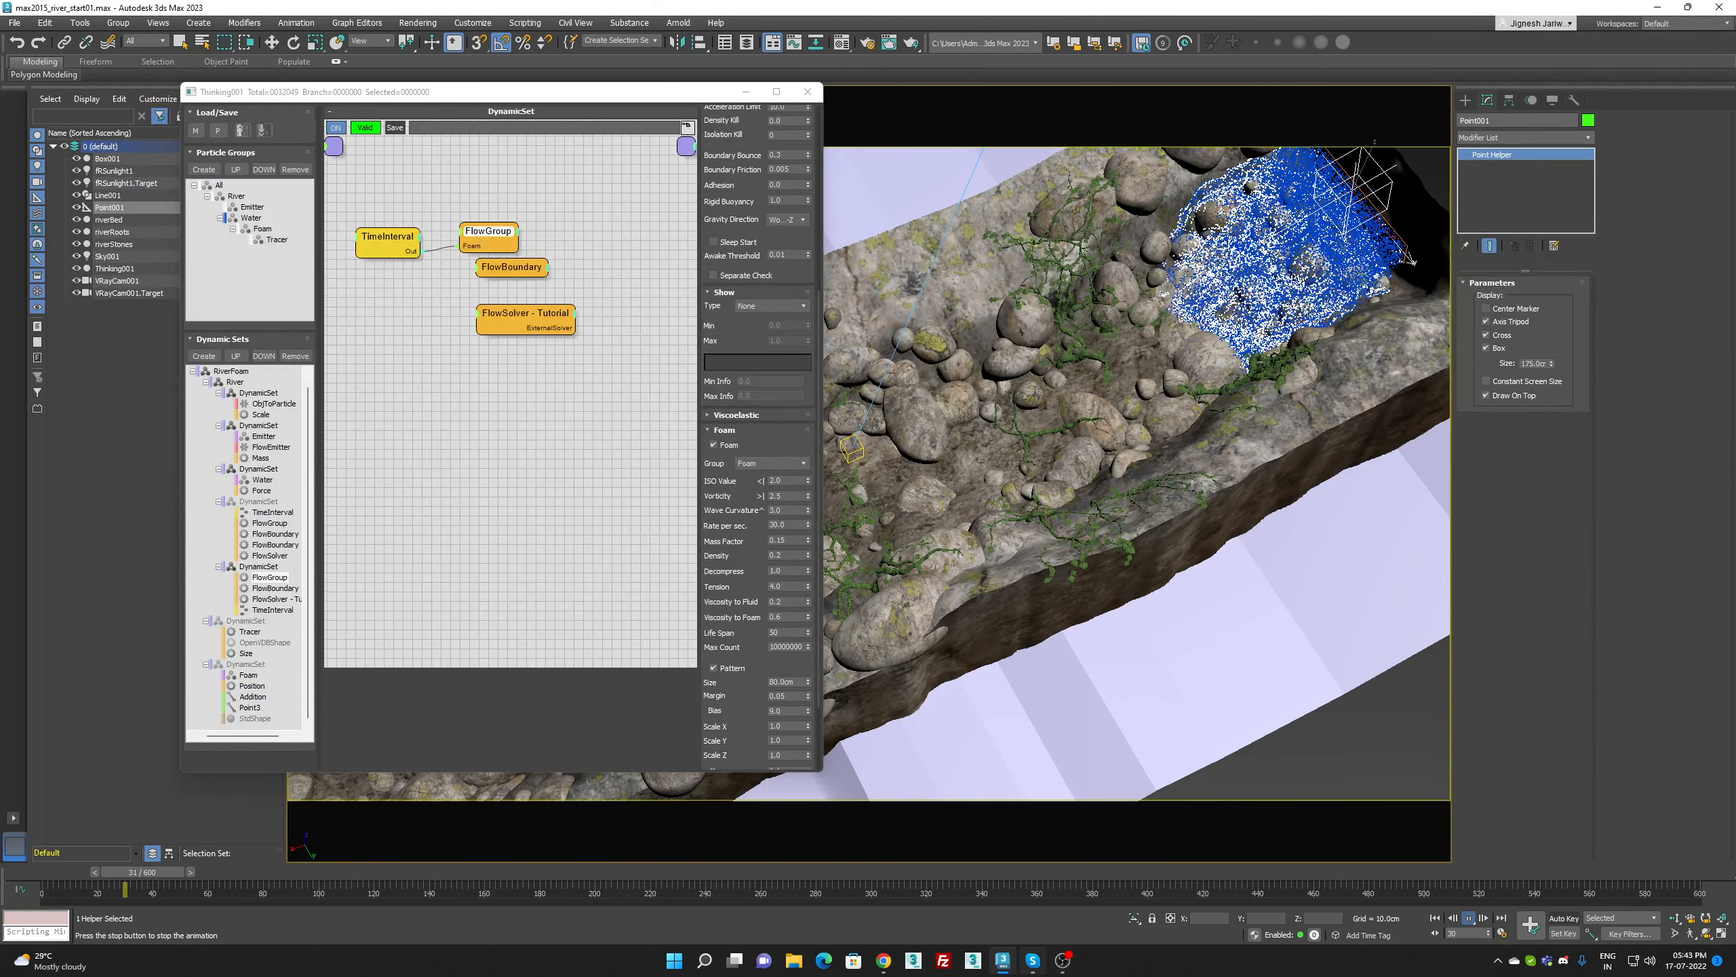
mouse_move(883, 960)
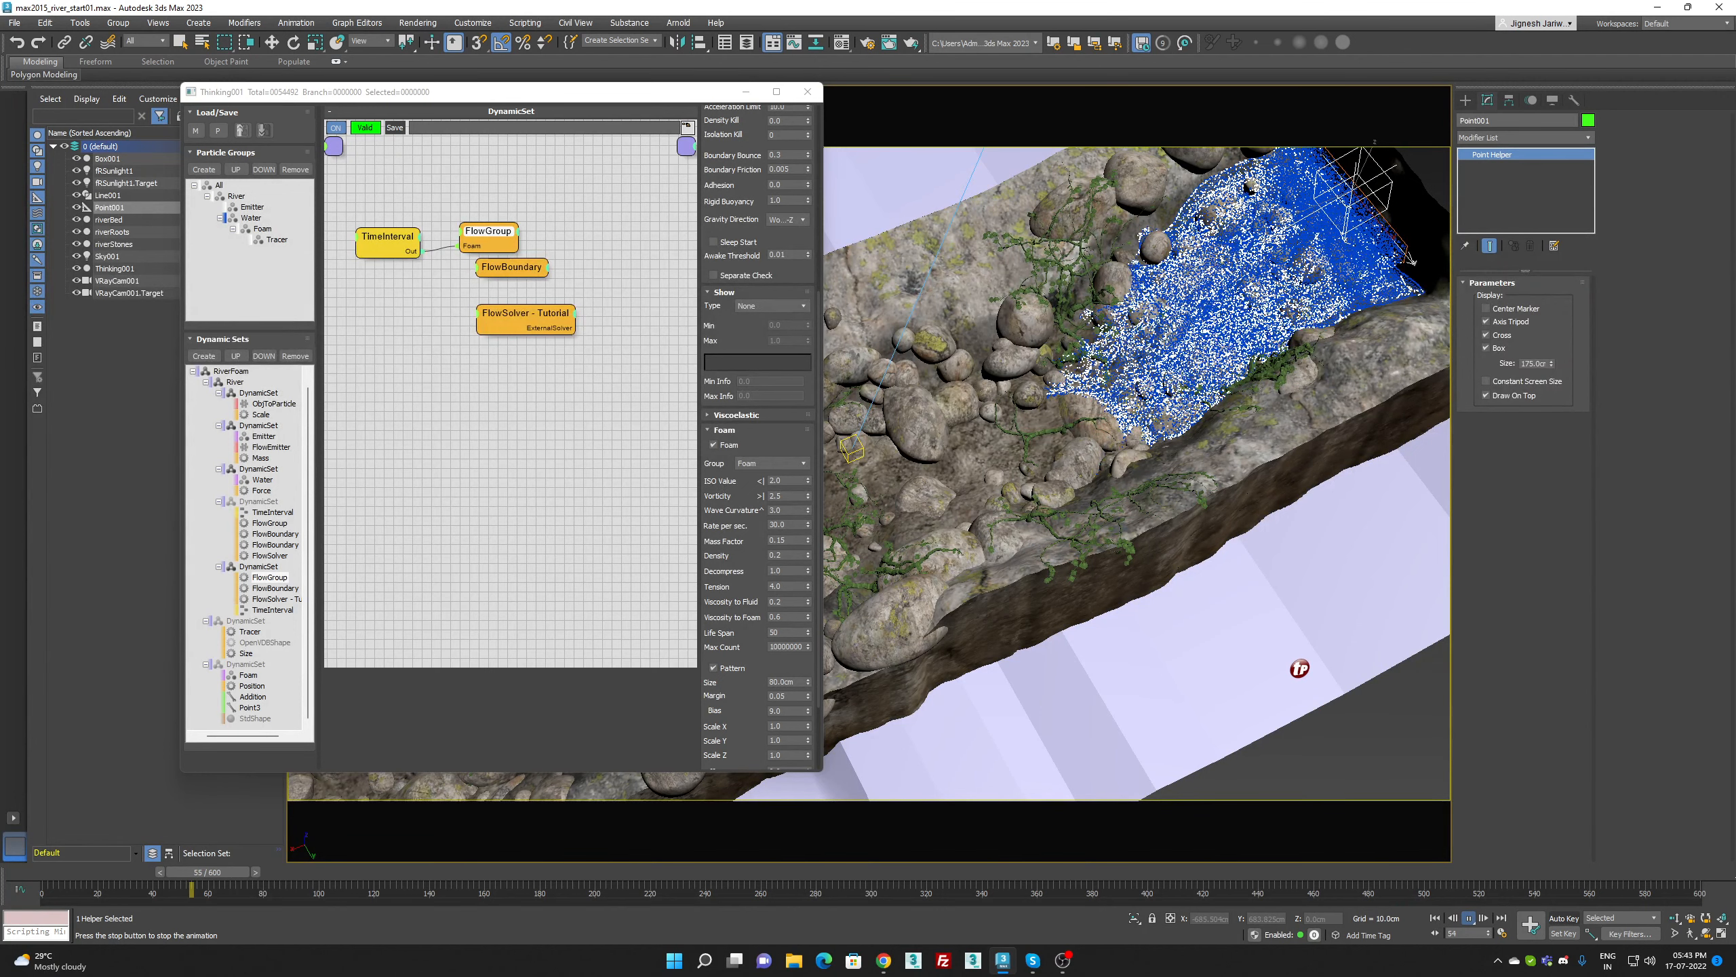
click(1436, 918)
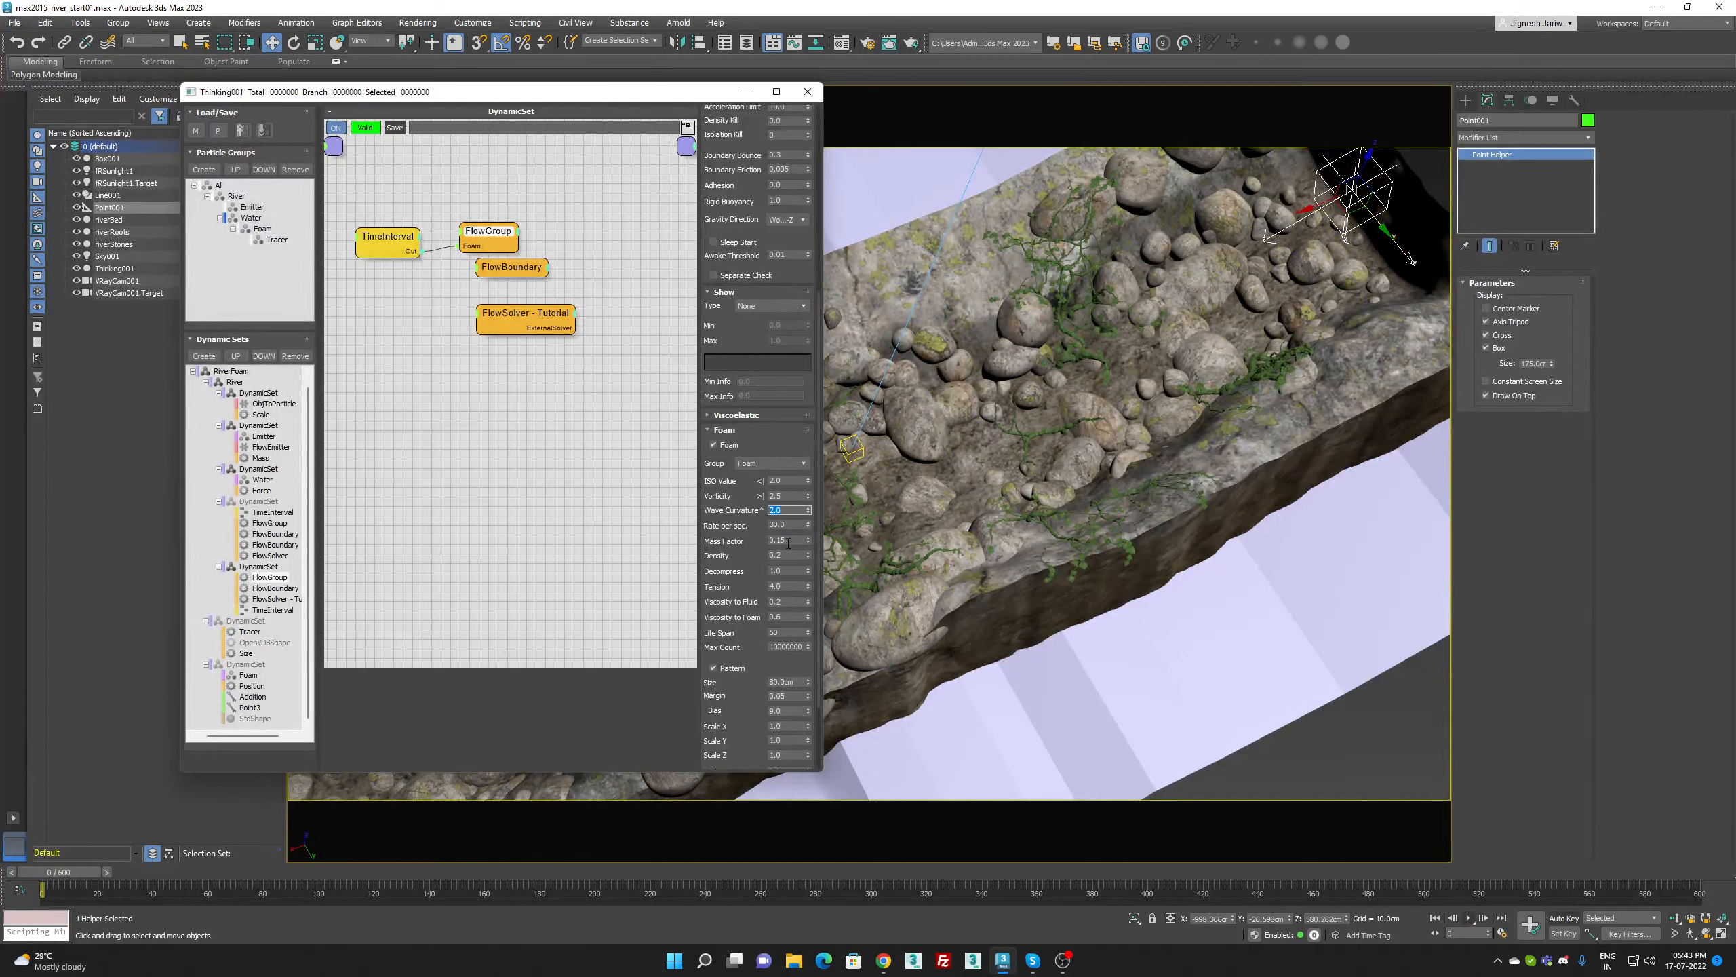
Set the foam Mass Factor to 0.2 and play the simulation to frame 24
click(787, 541)
text(.2)
key(Return)
click(1472, 919)
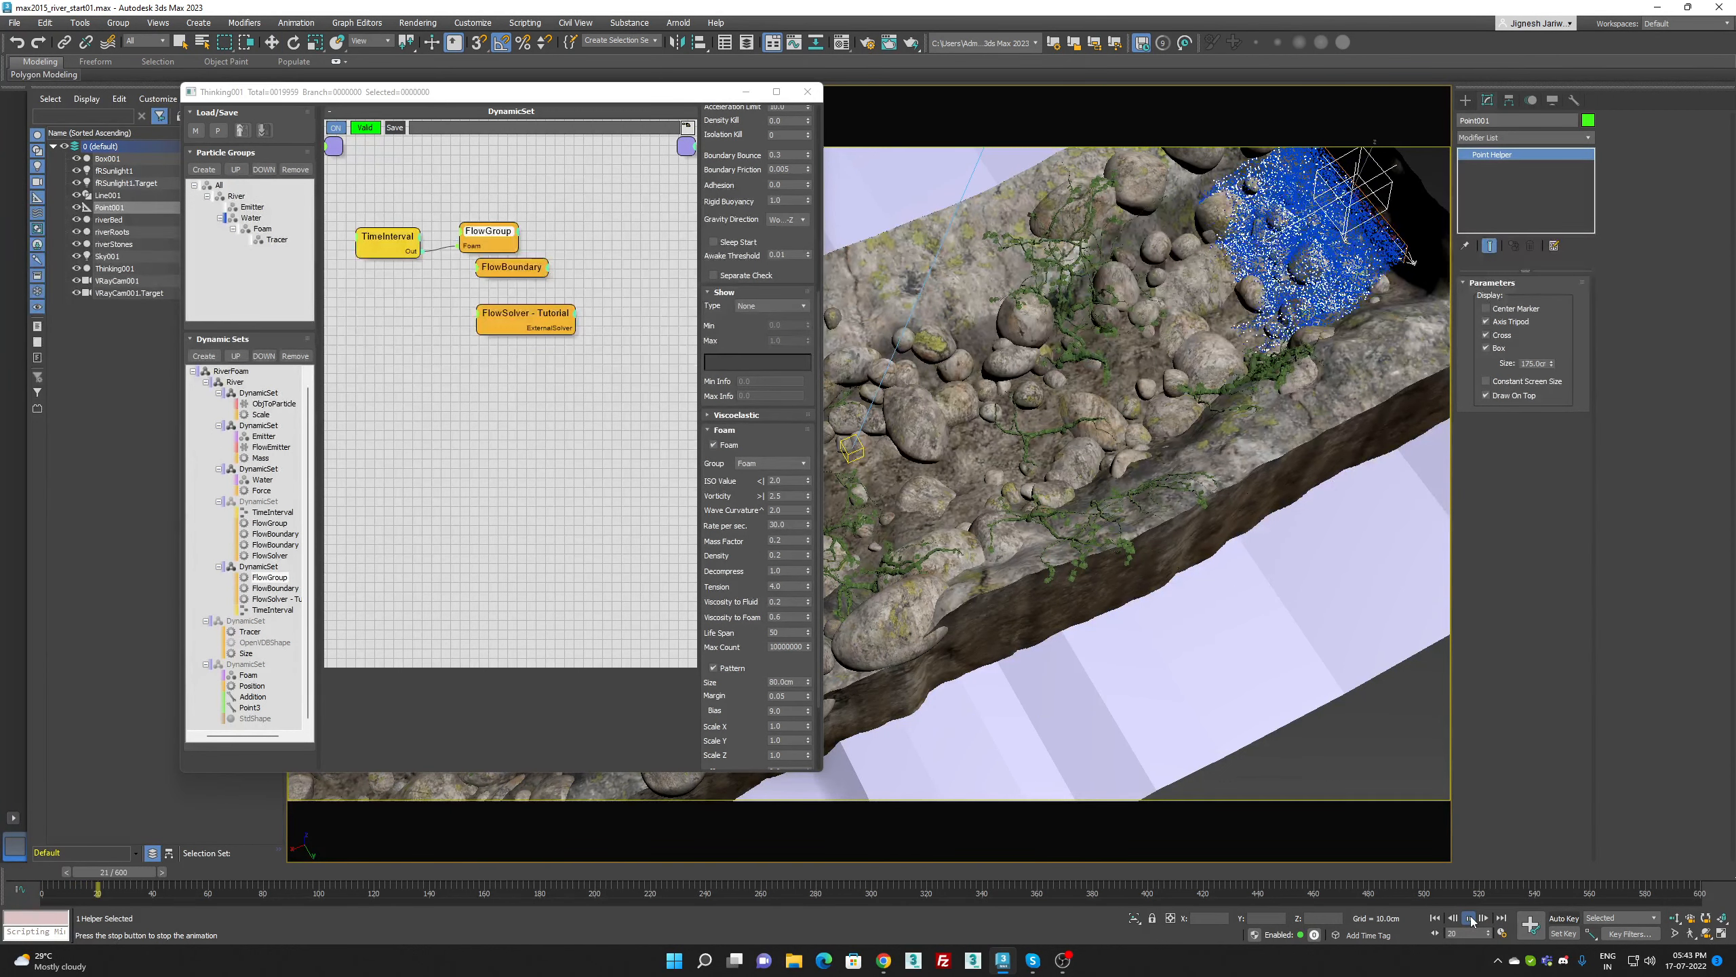
click(1471, 920)
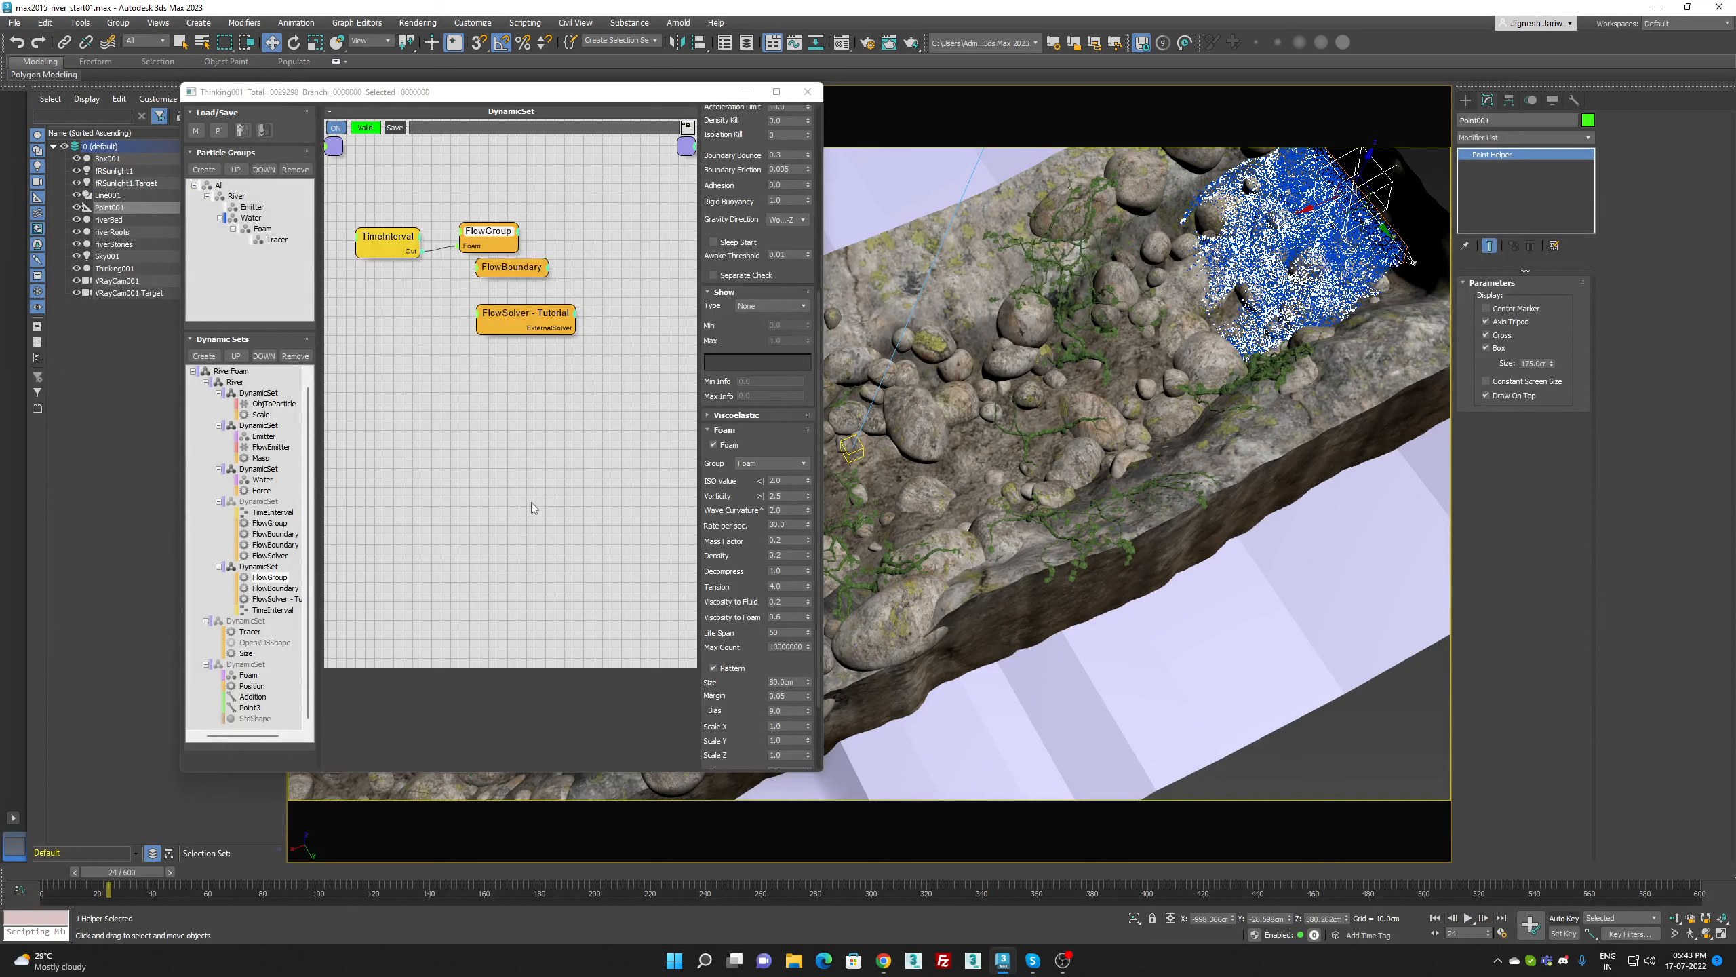
Compare several foam Mass Factor values, including 0.3 and 0.08, and set it to 0.15
click(776, 540)
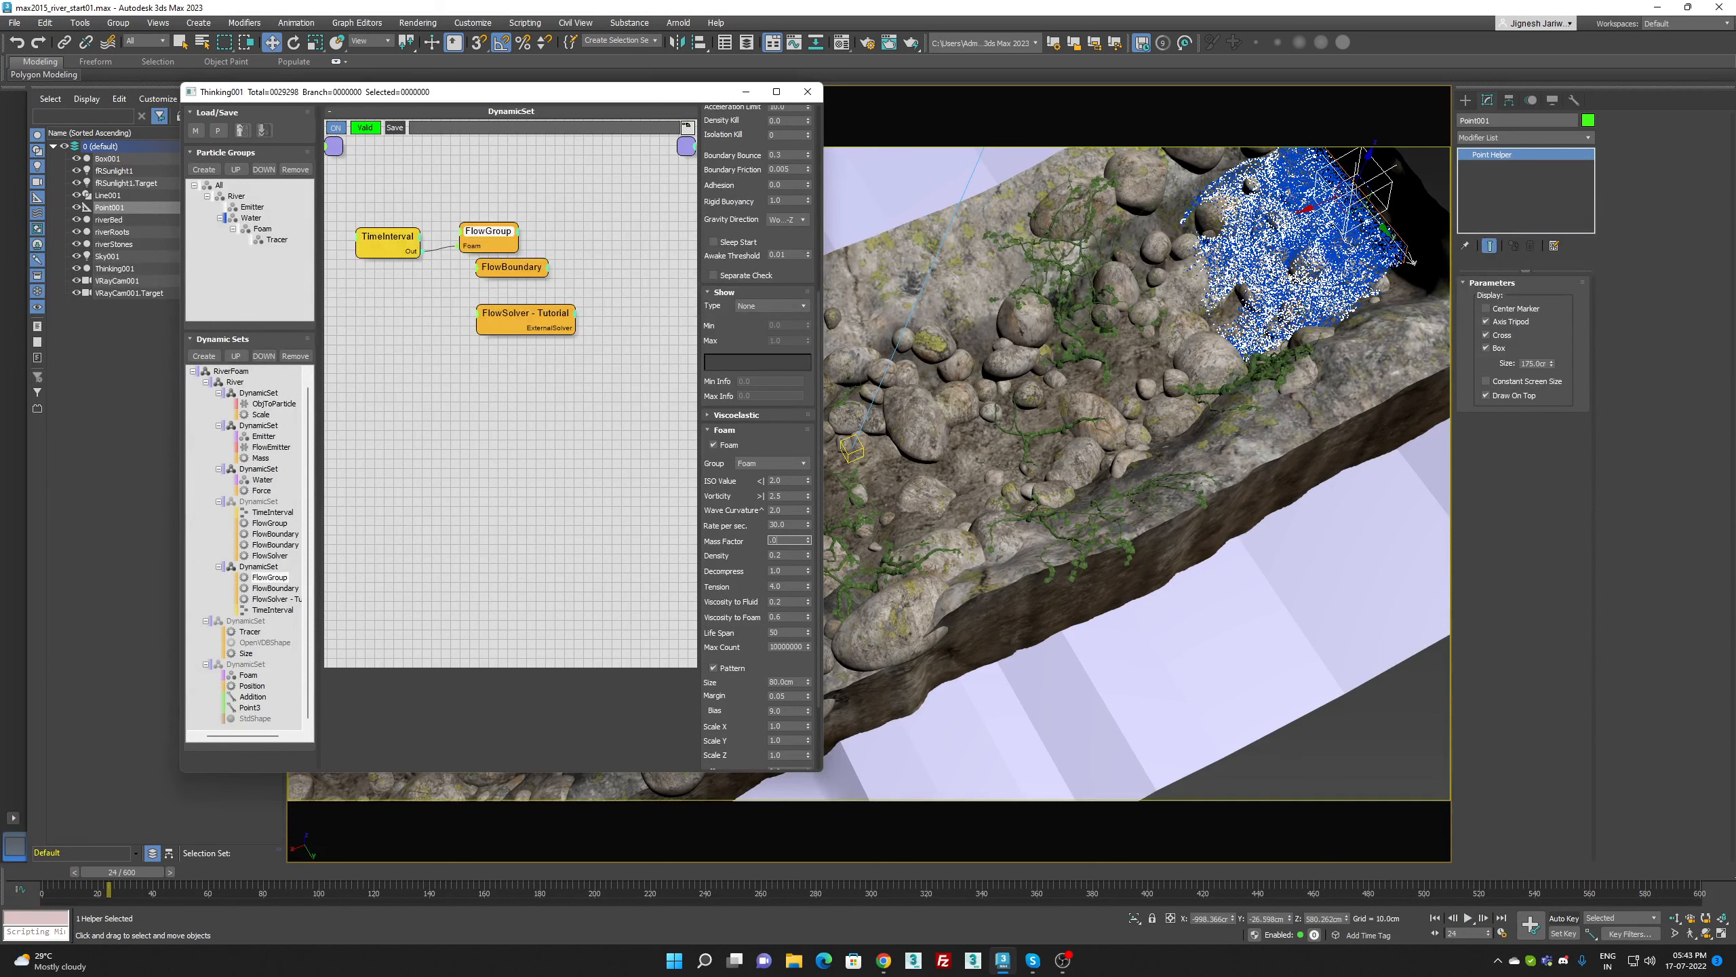
key(Return)
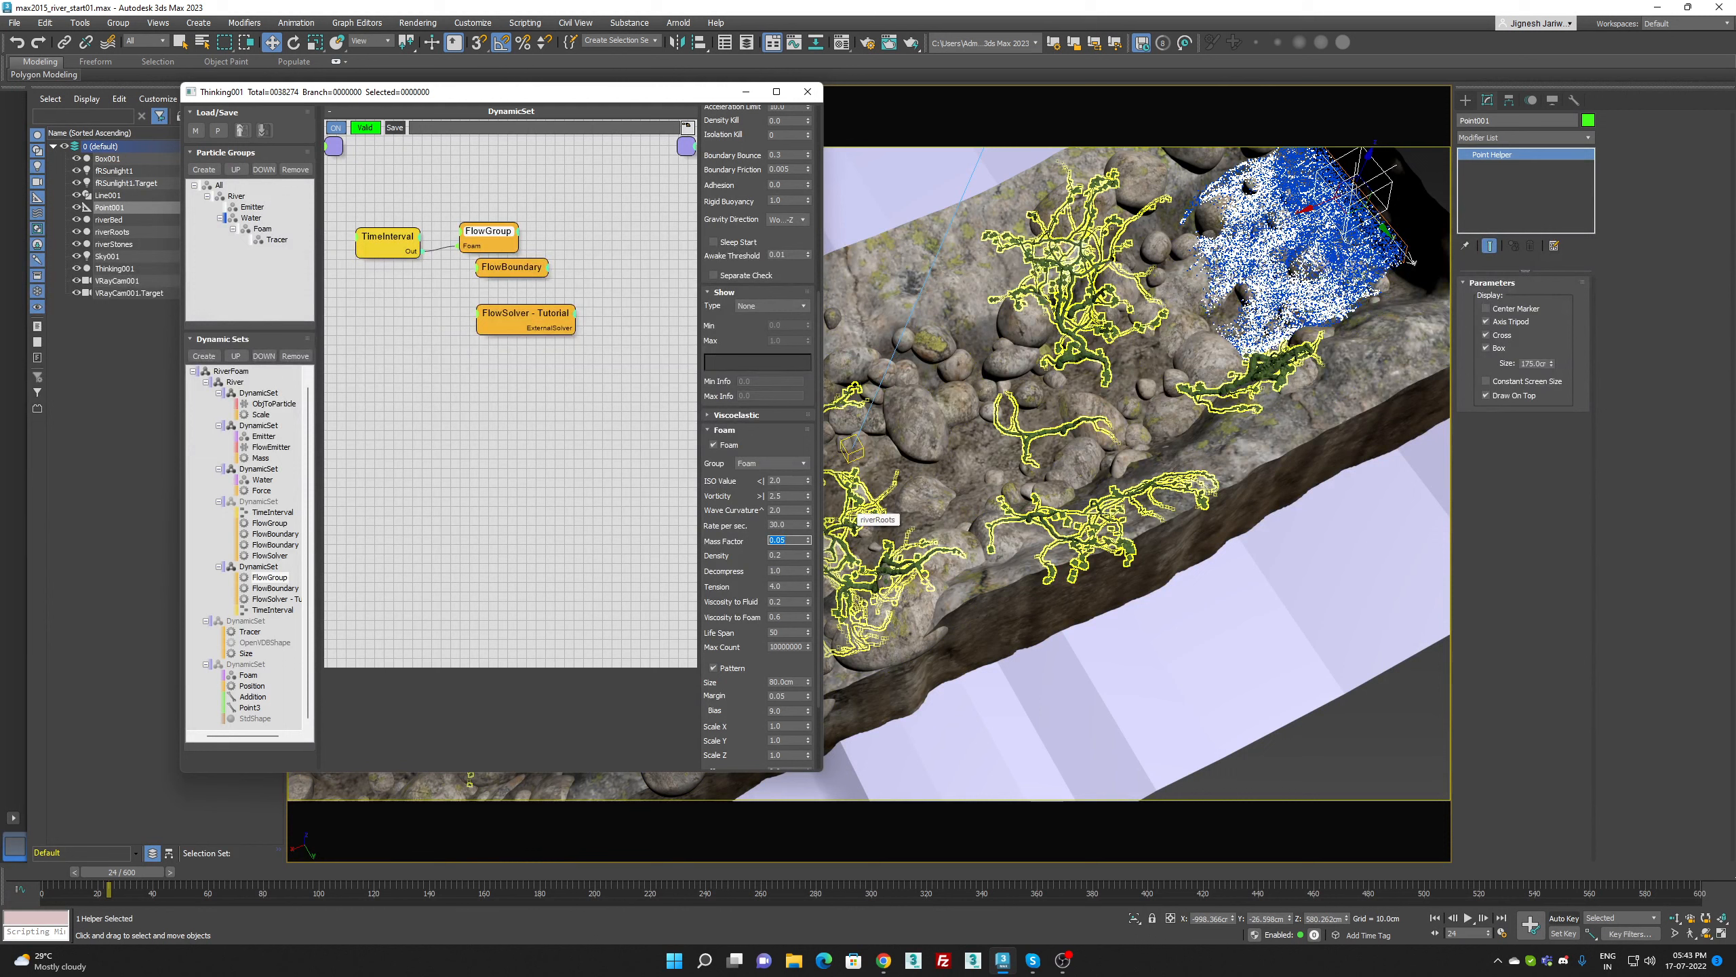
text(0.10.3)
key(Return)
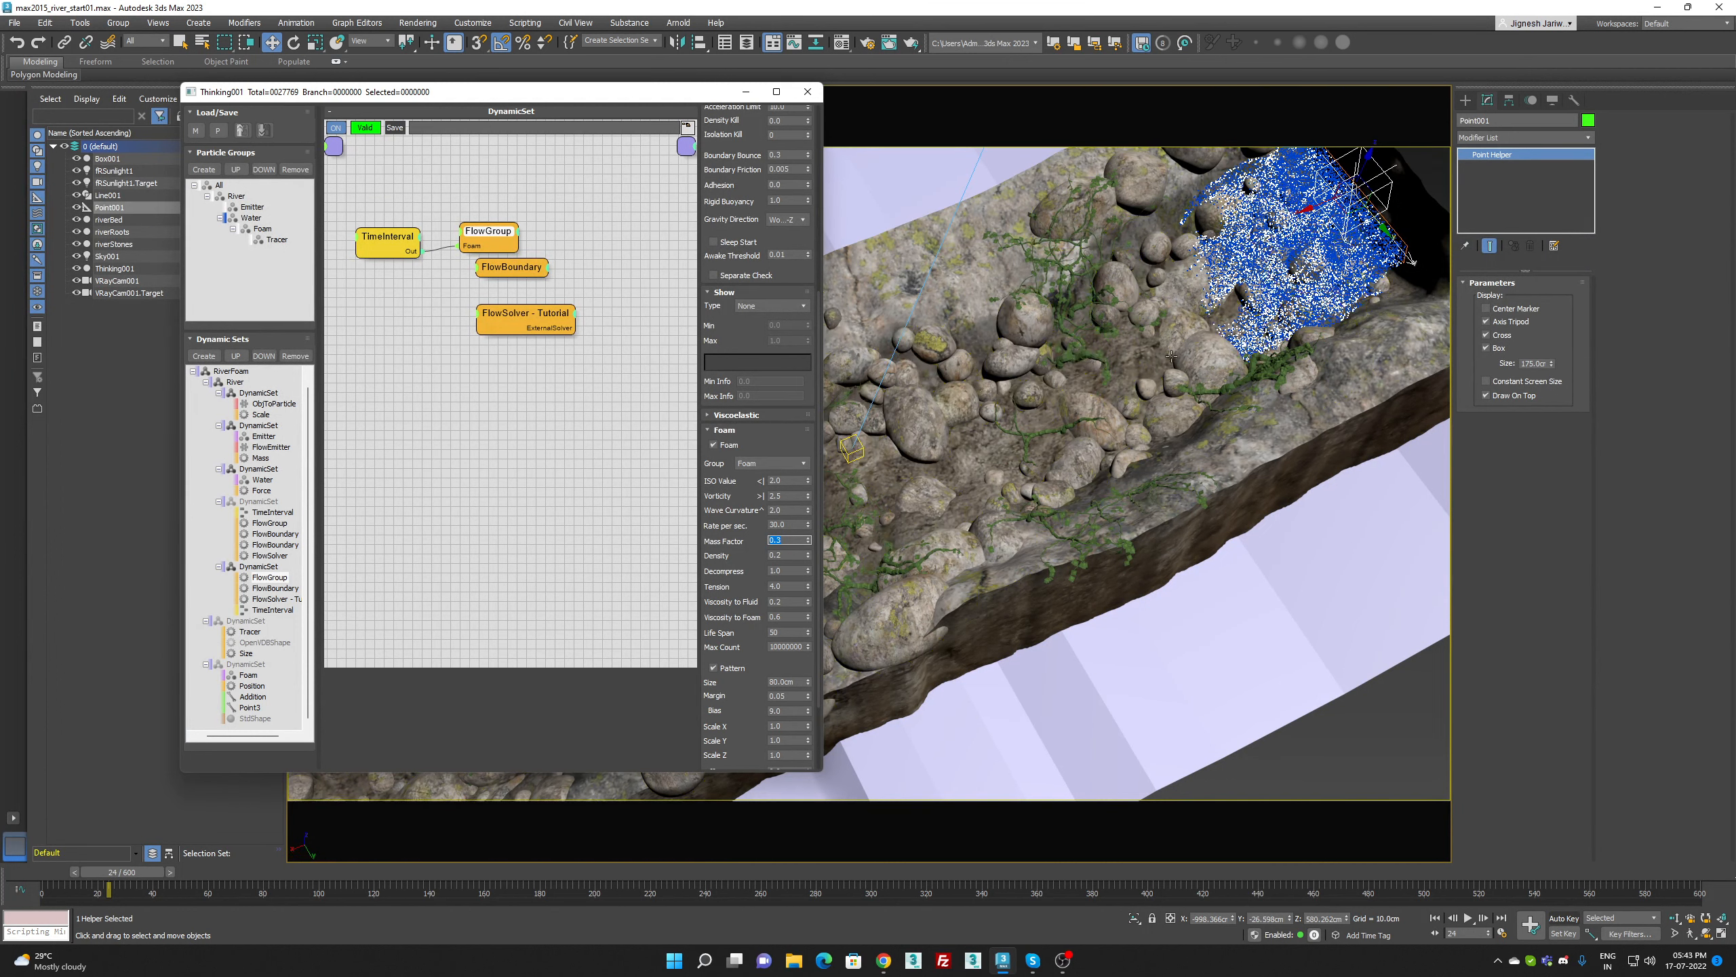
text(.08)
key(Return)
text(.15)
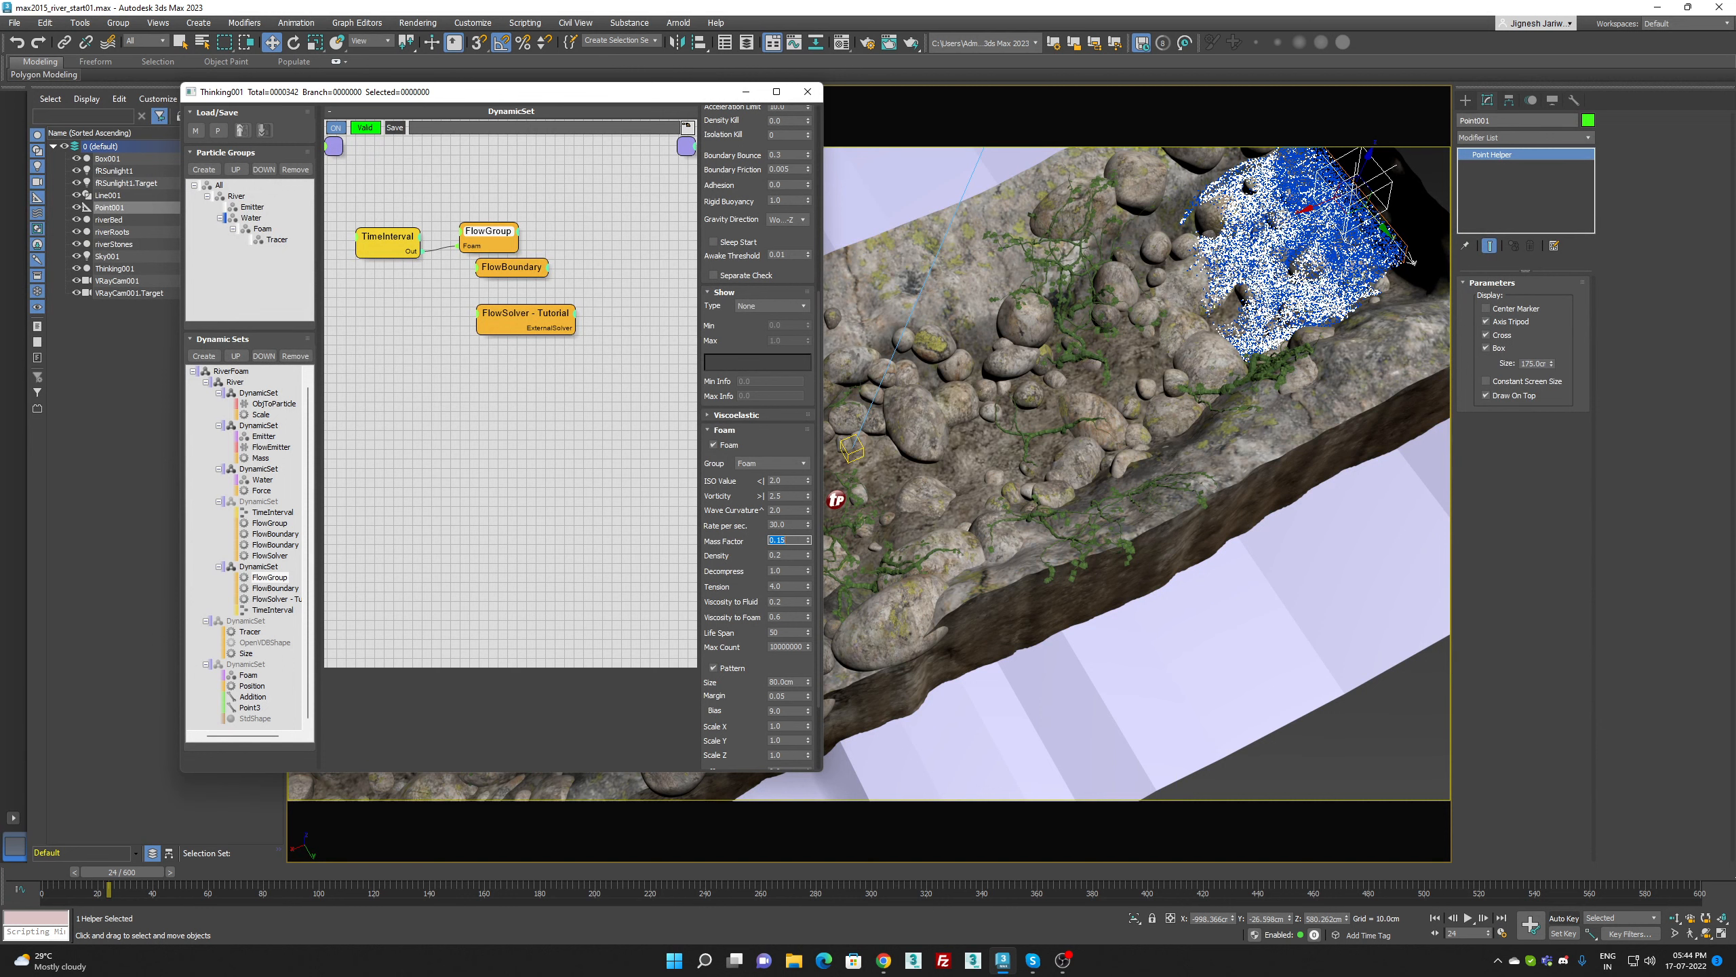
Confirm the Mass Factor, compare foam Density values of 2 and 0.08, and return the Density to 0.2
key(Return)
click(777, 555)
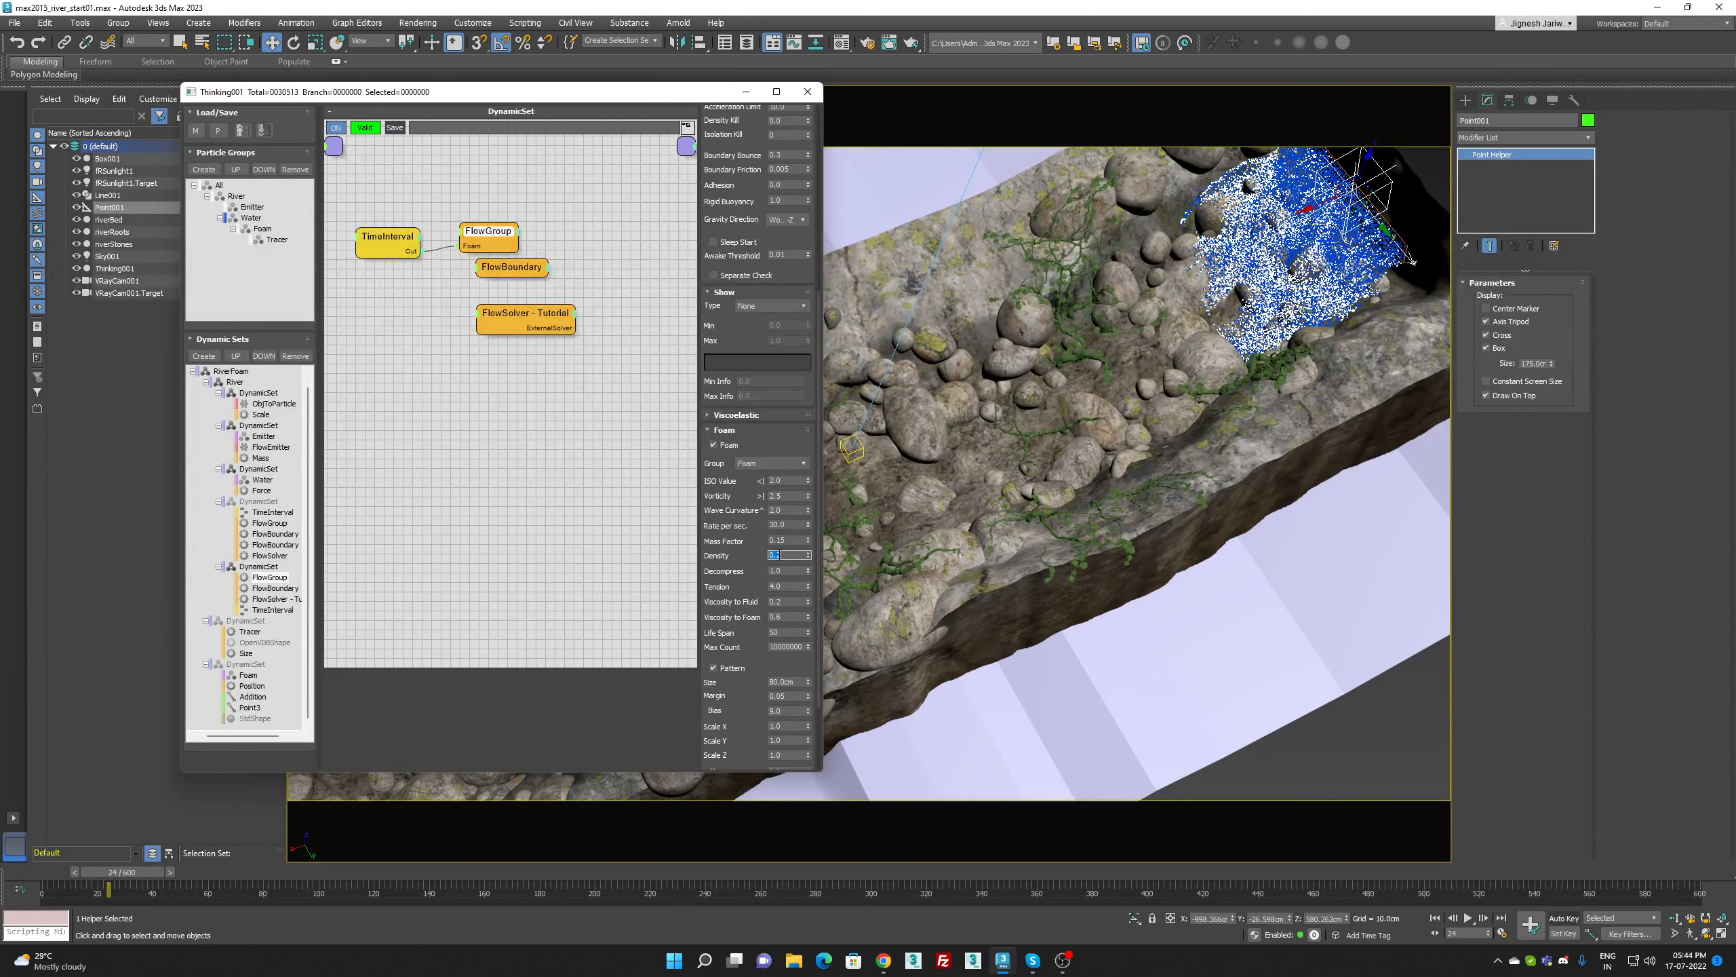
key(Return)
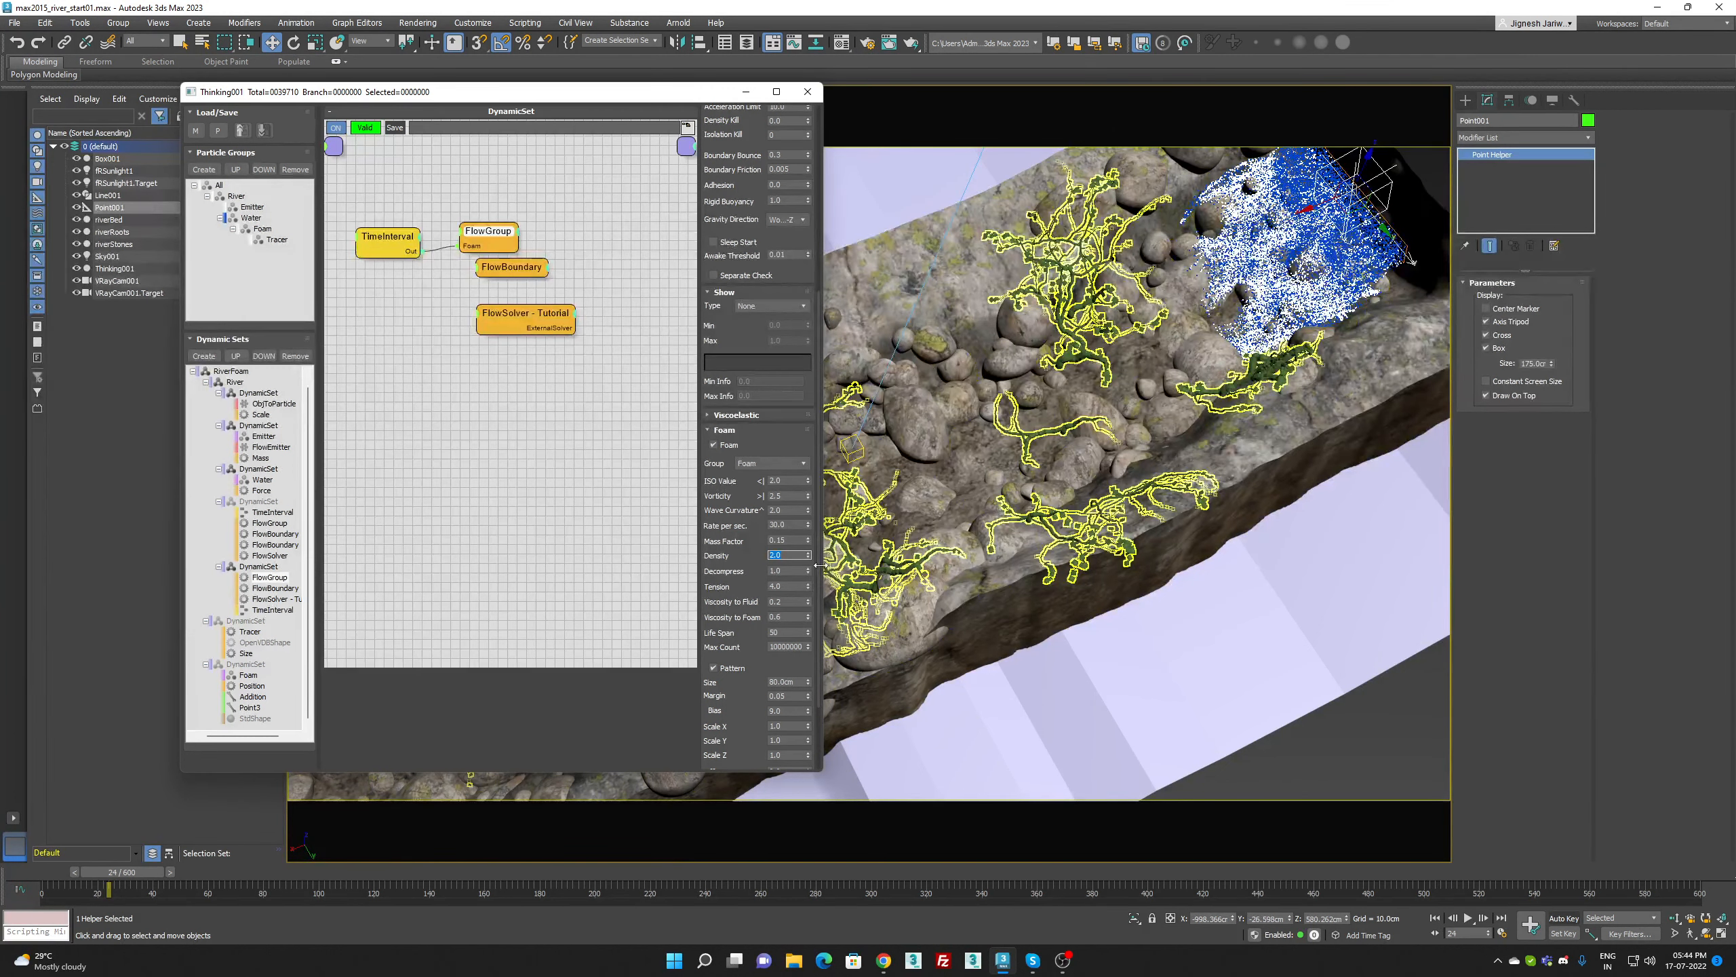
text(.08)
key(Return)
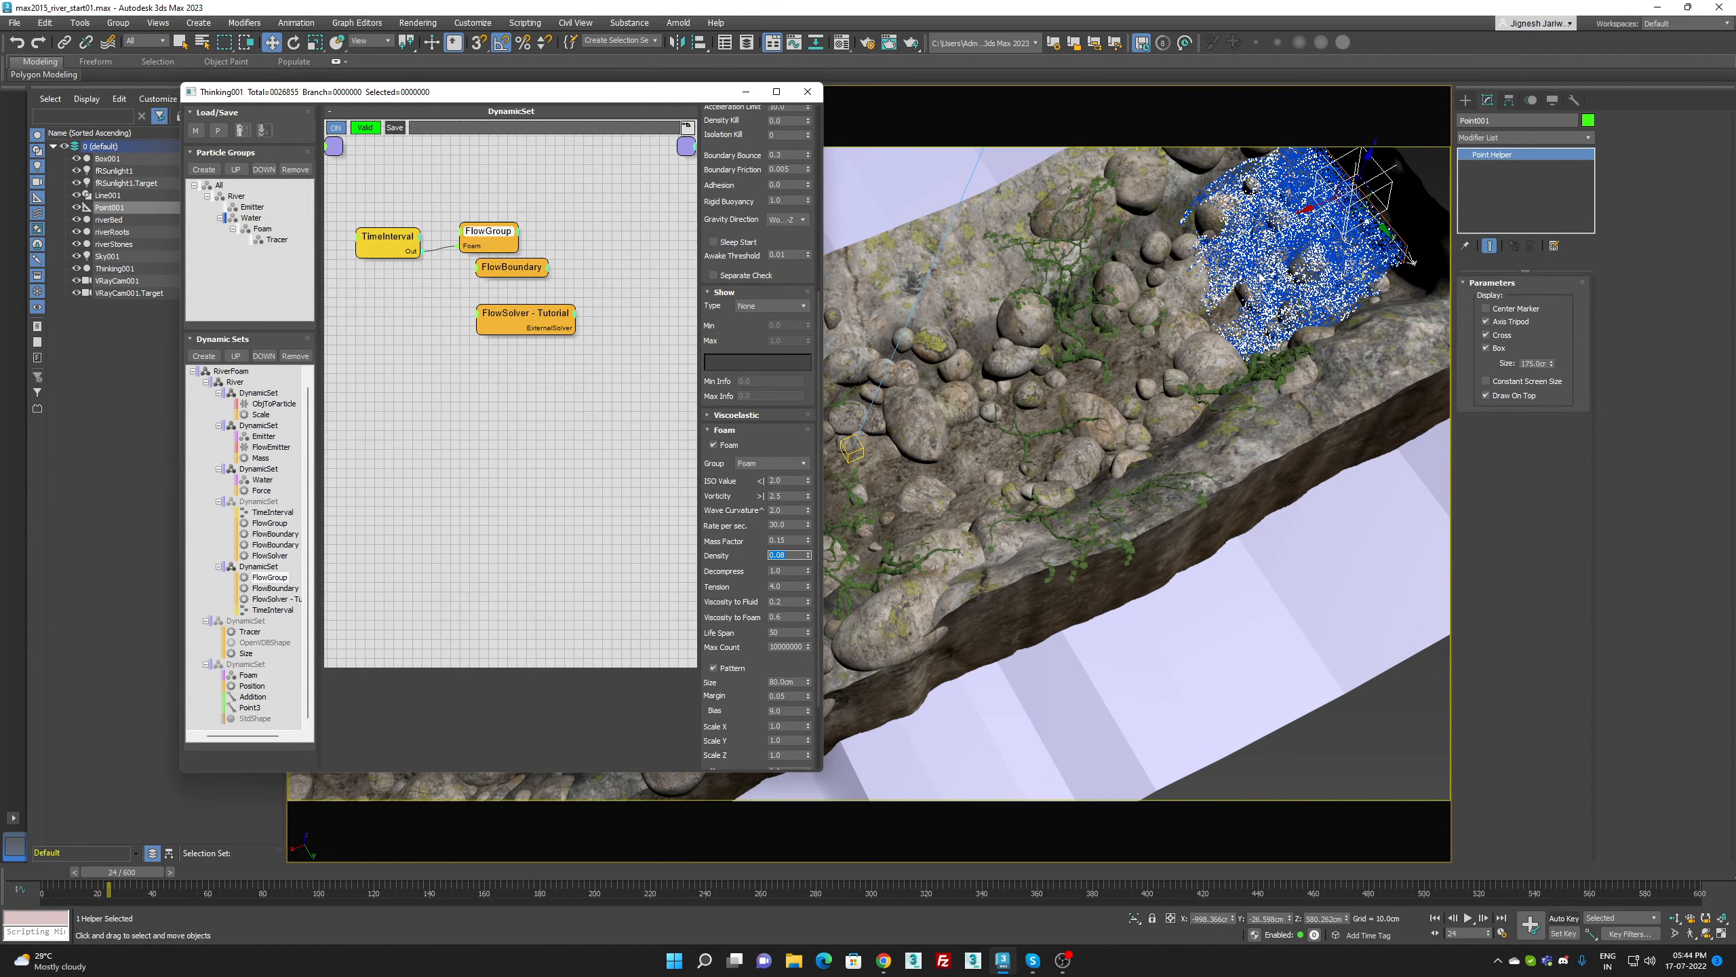
text(0.2)
key(Return)
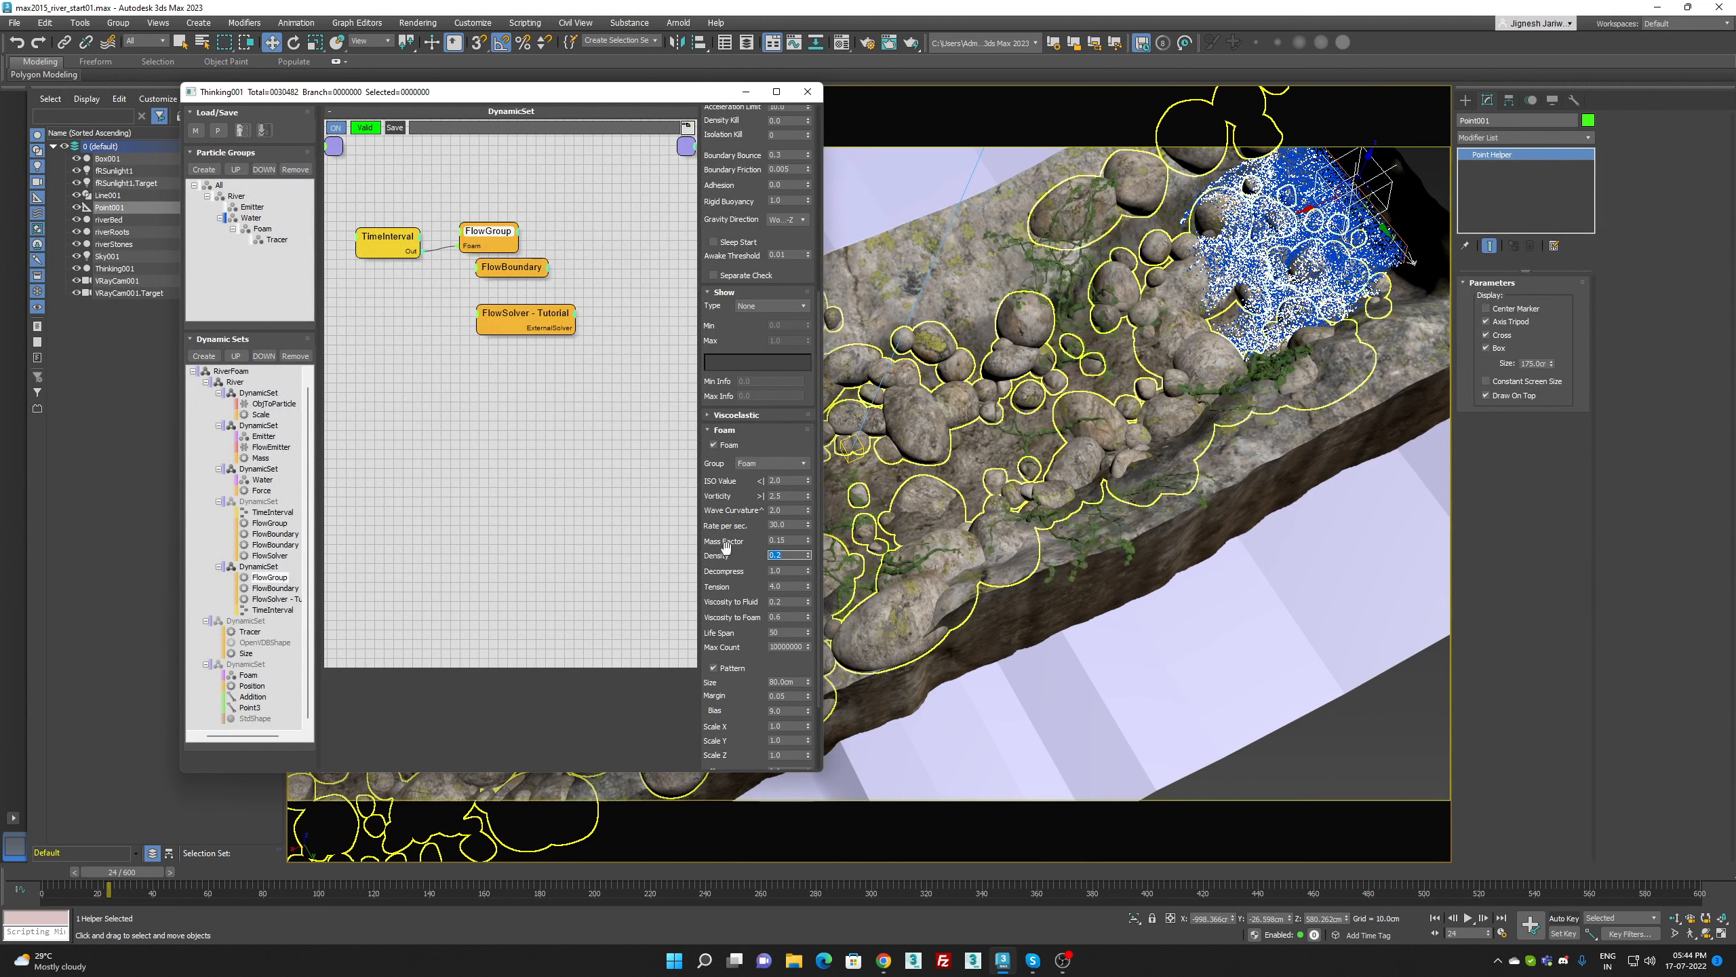
Play the simulation briefly from frame 24 to check the foam, and rewind it to frame 0
drag(729, 494, 757, 349)
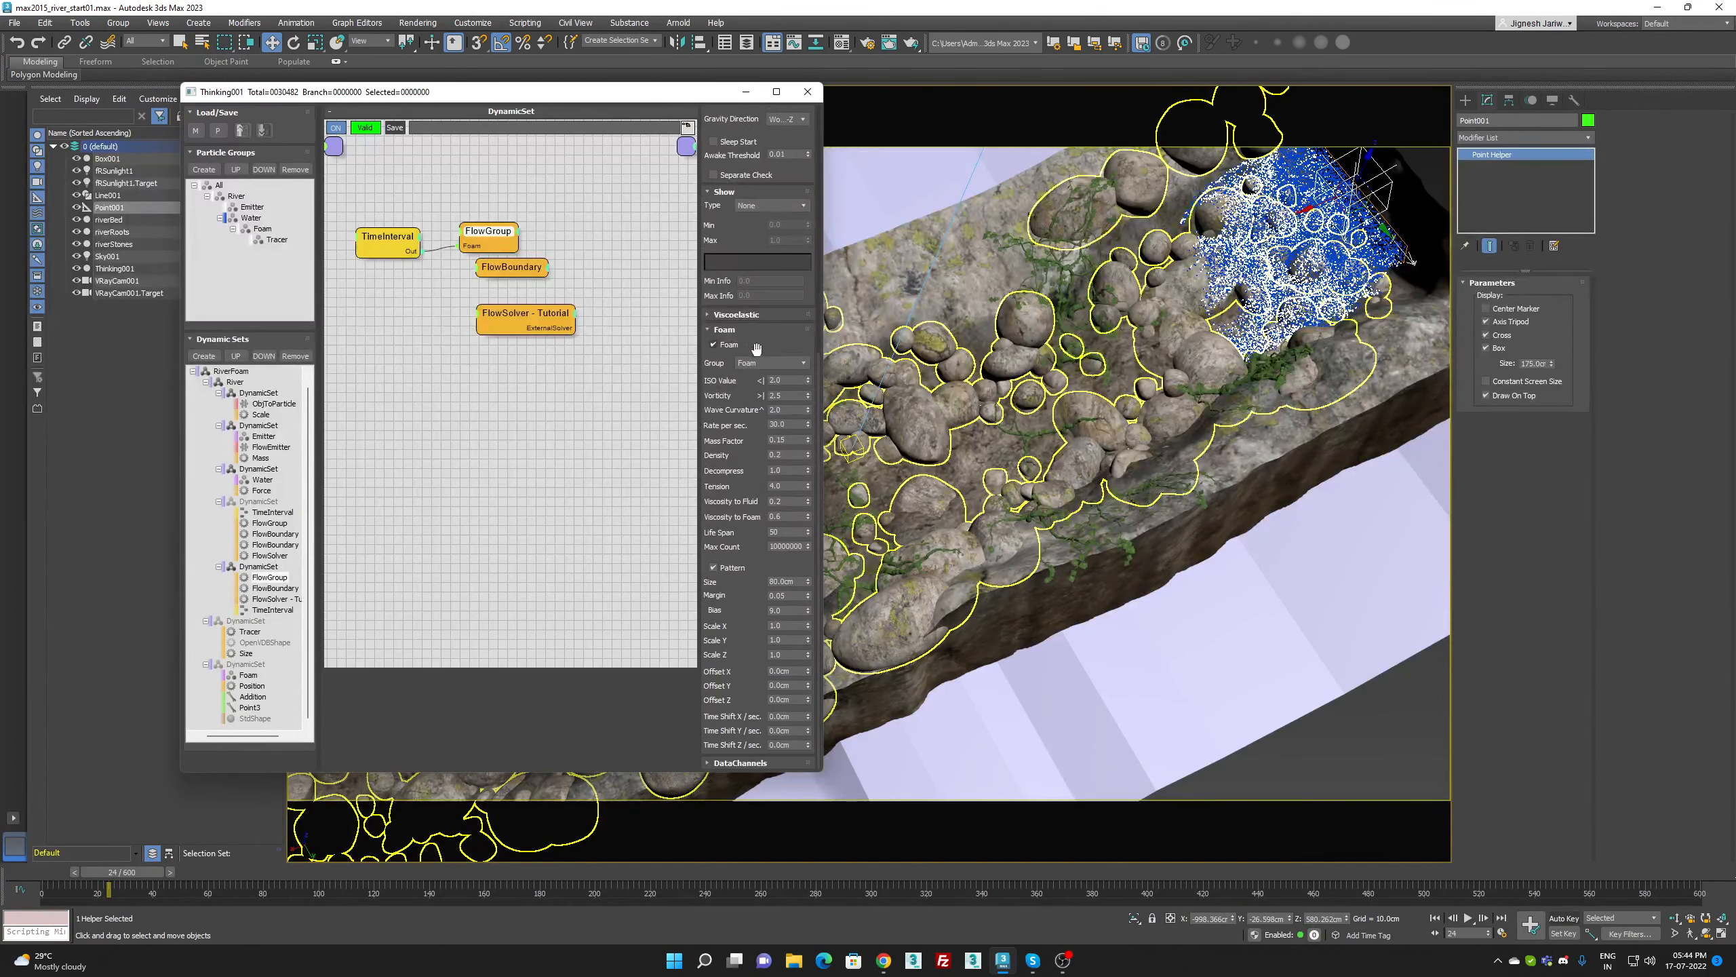
click(1465, 920)
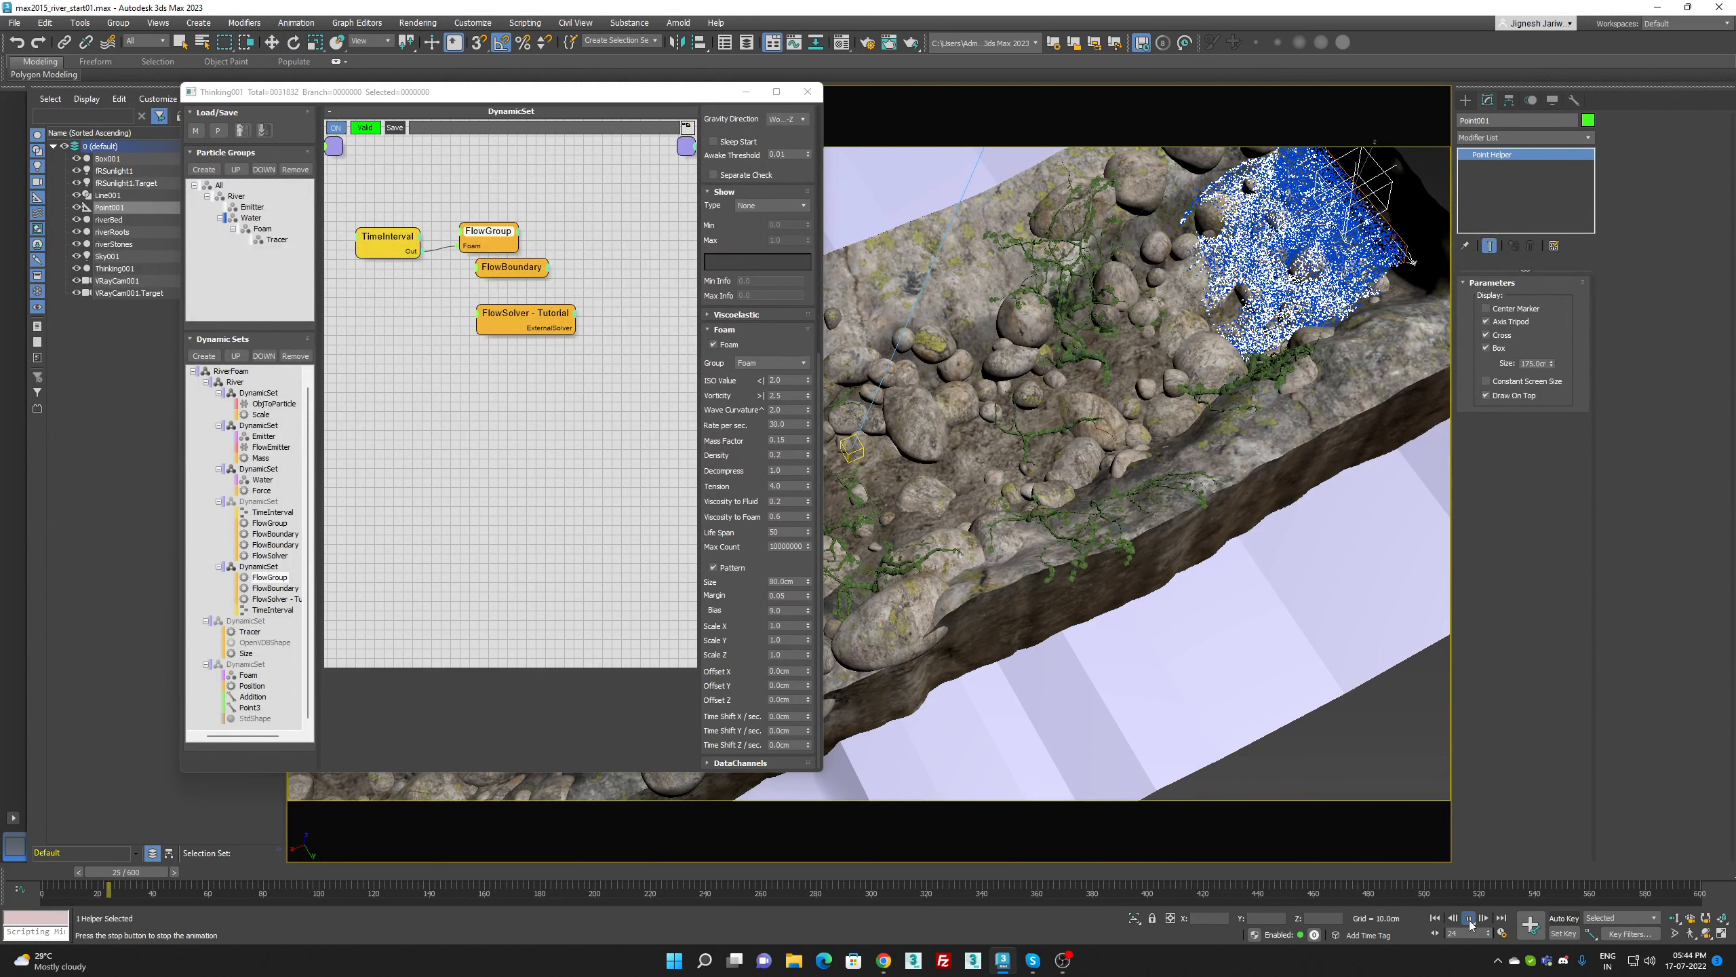
click(1434, 917)
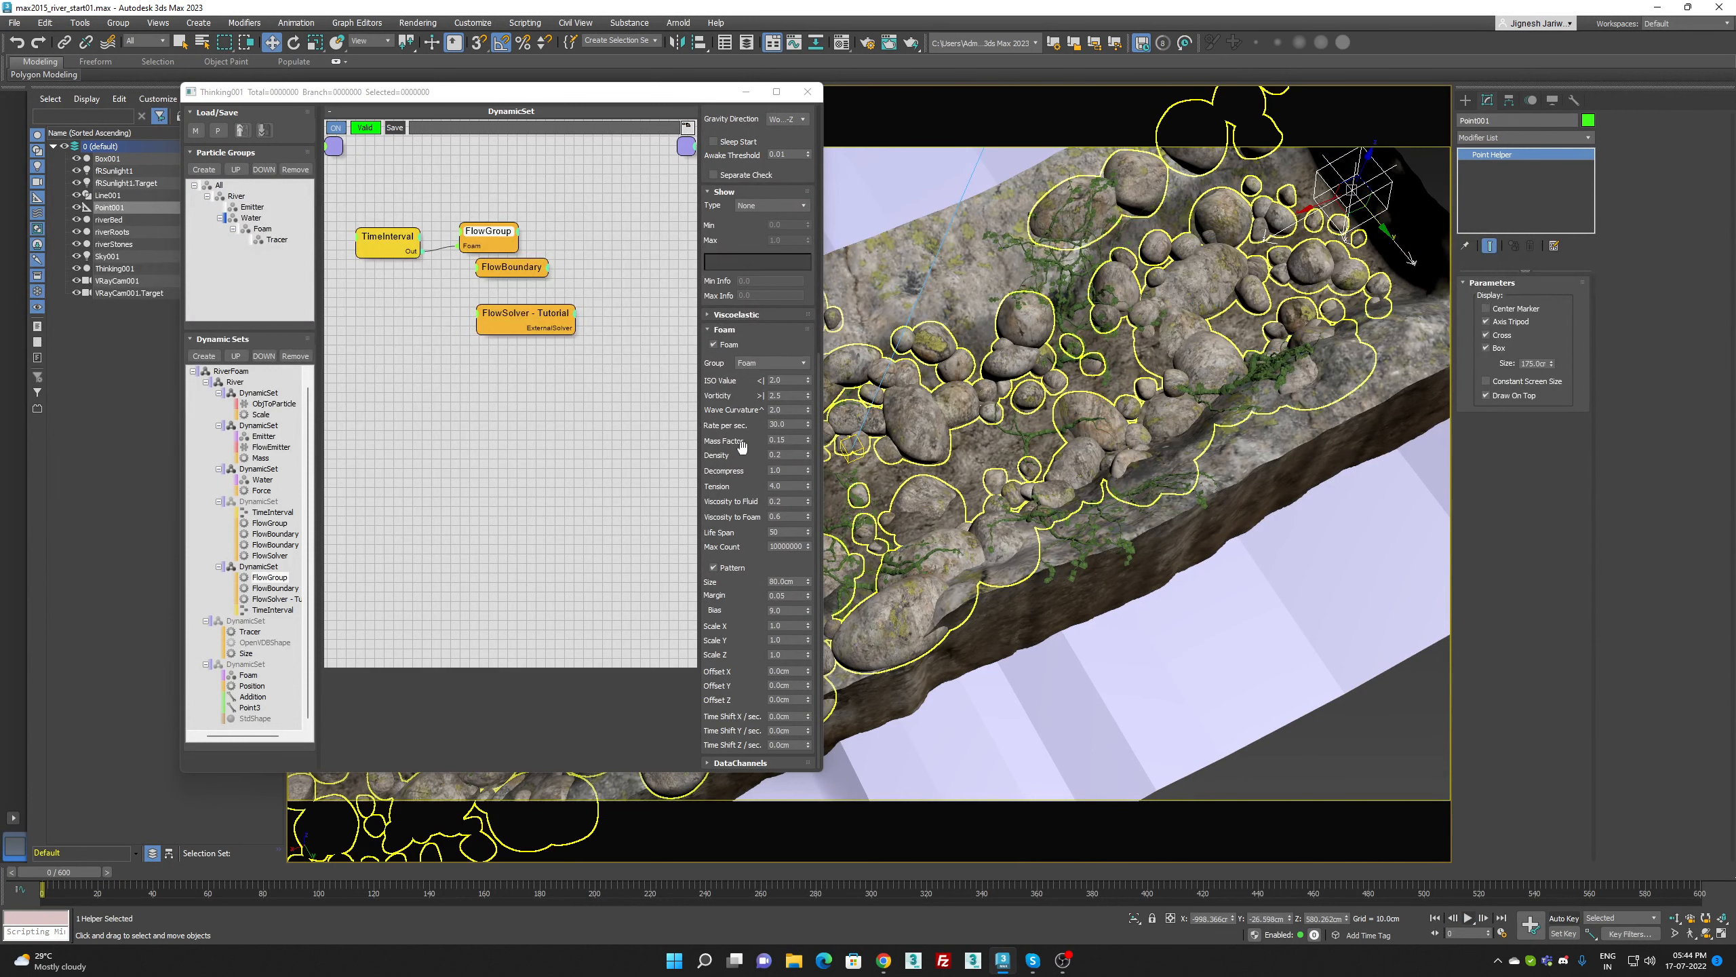
Set the FlowGroup's Show type to Foam Pattern and play the simulation to frame 16
click(759, 205)
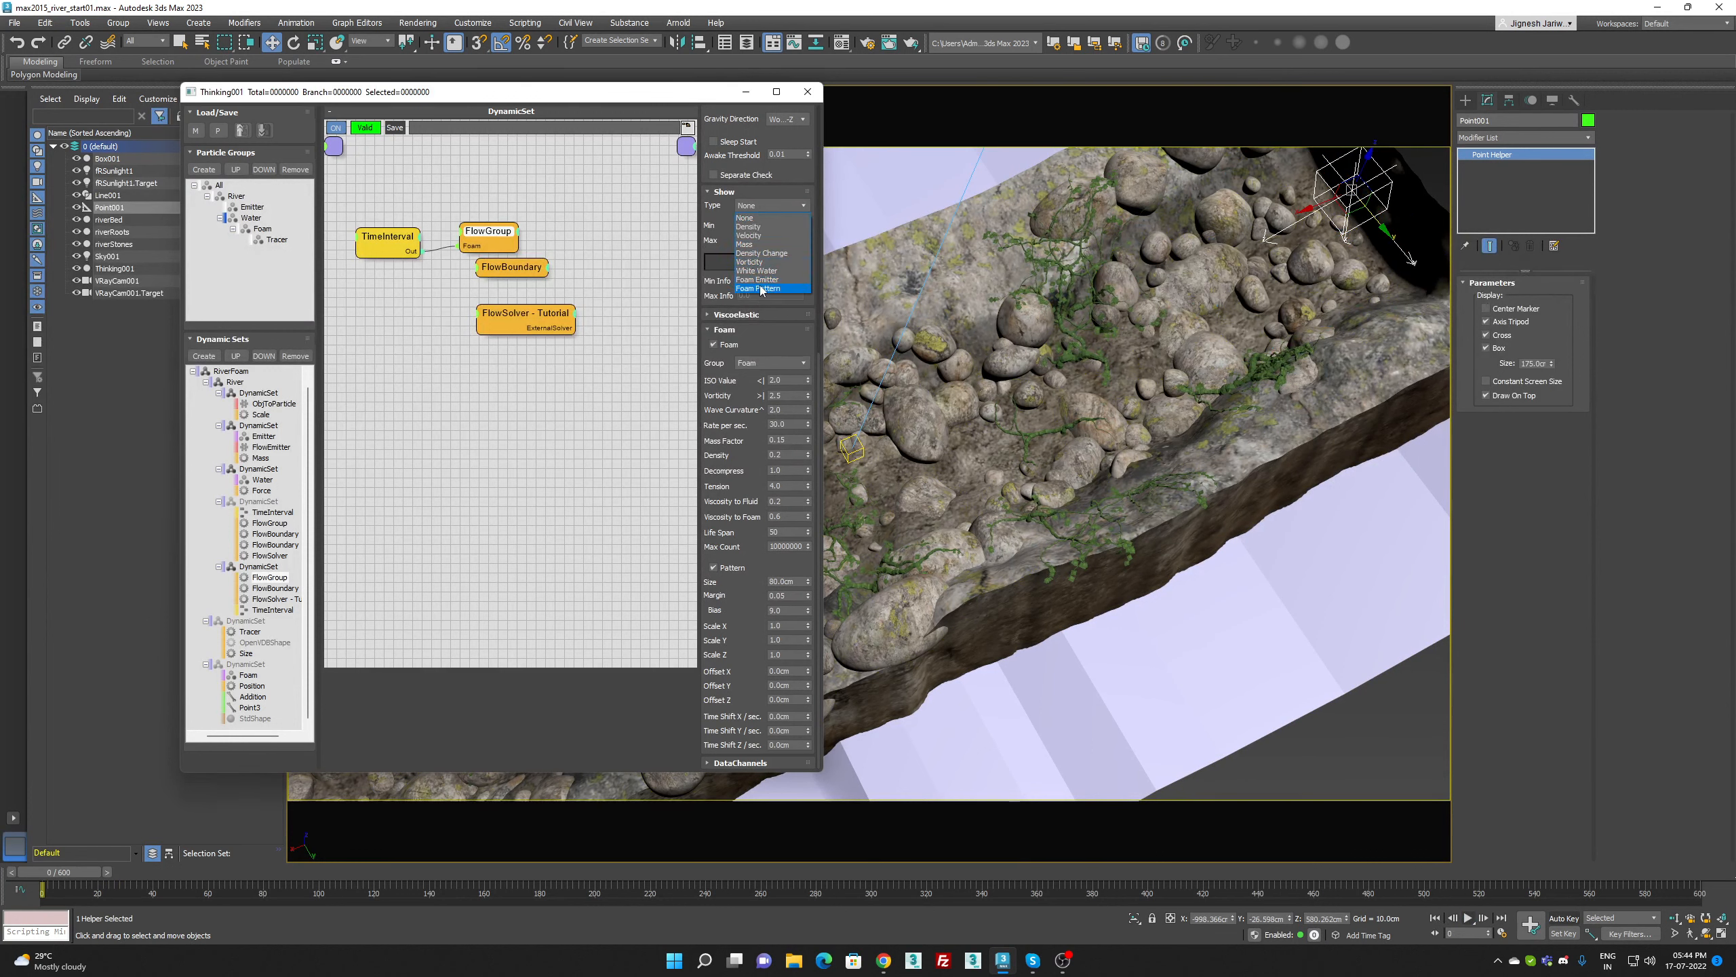
click(758, 261)
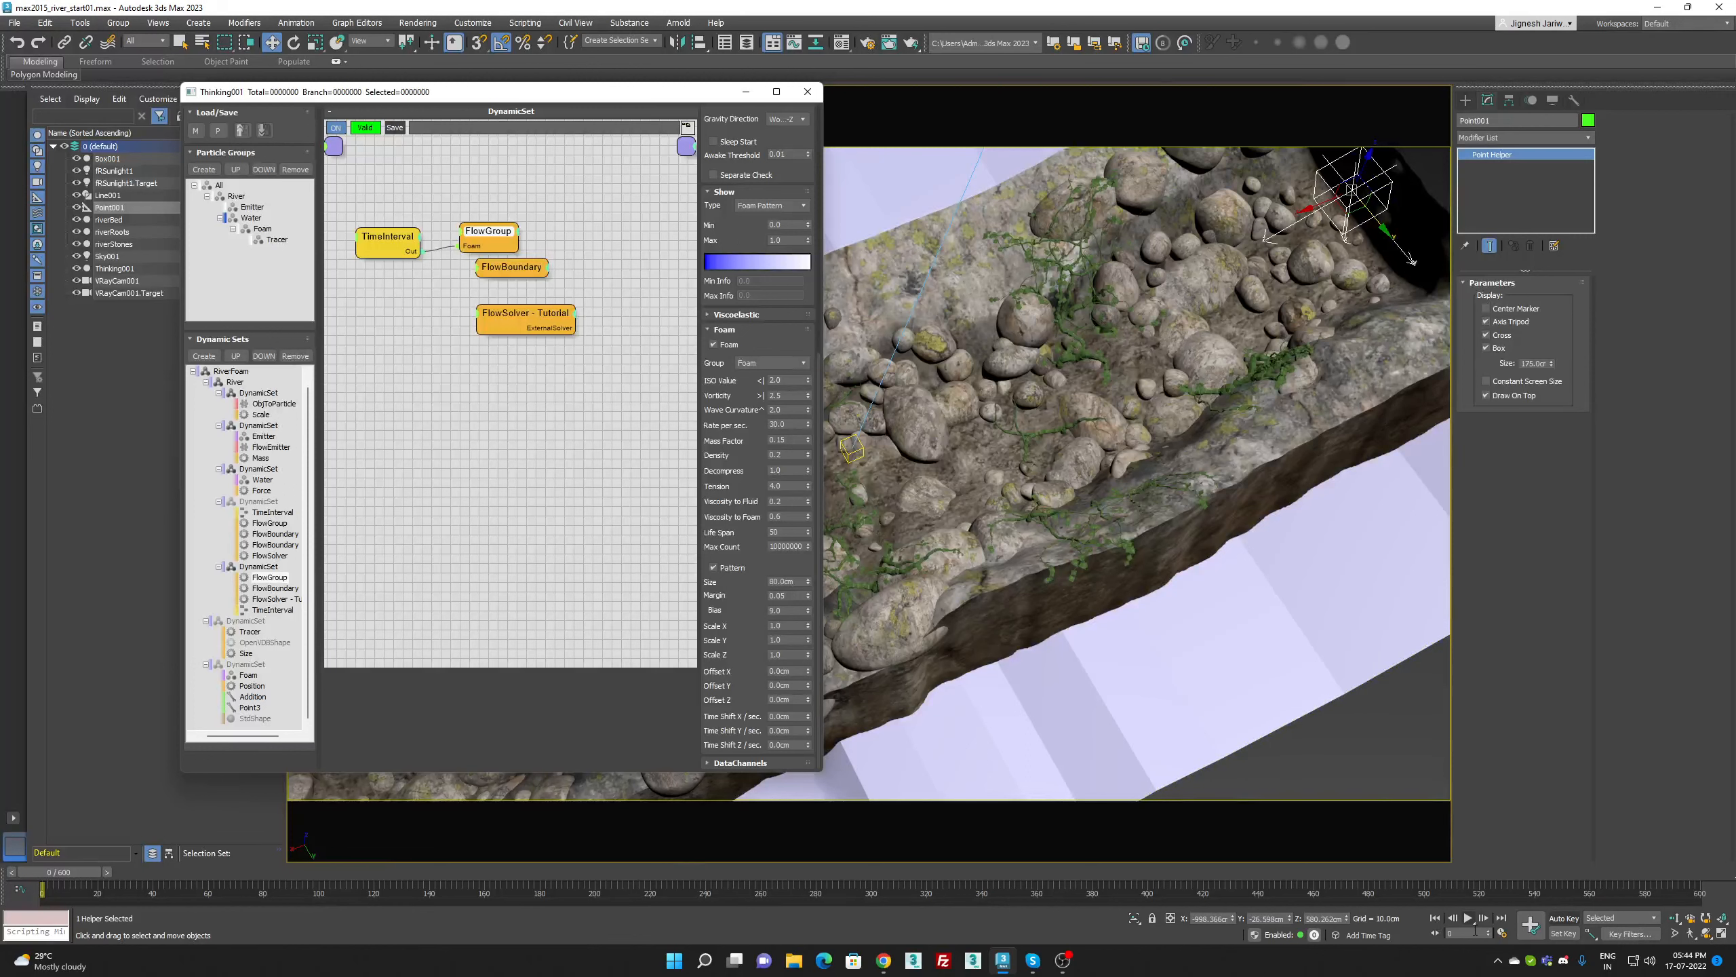
click(1470, 921)
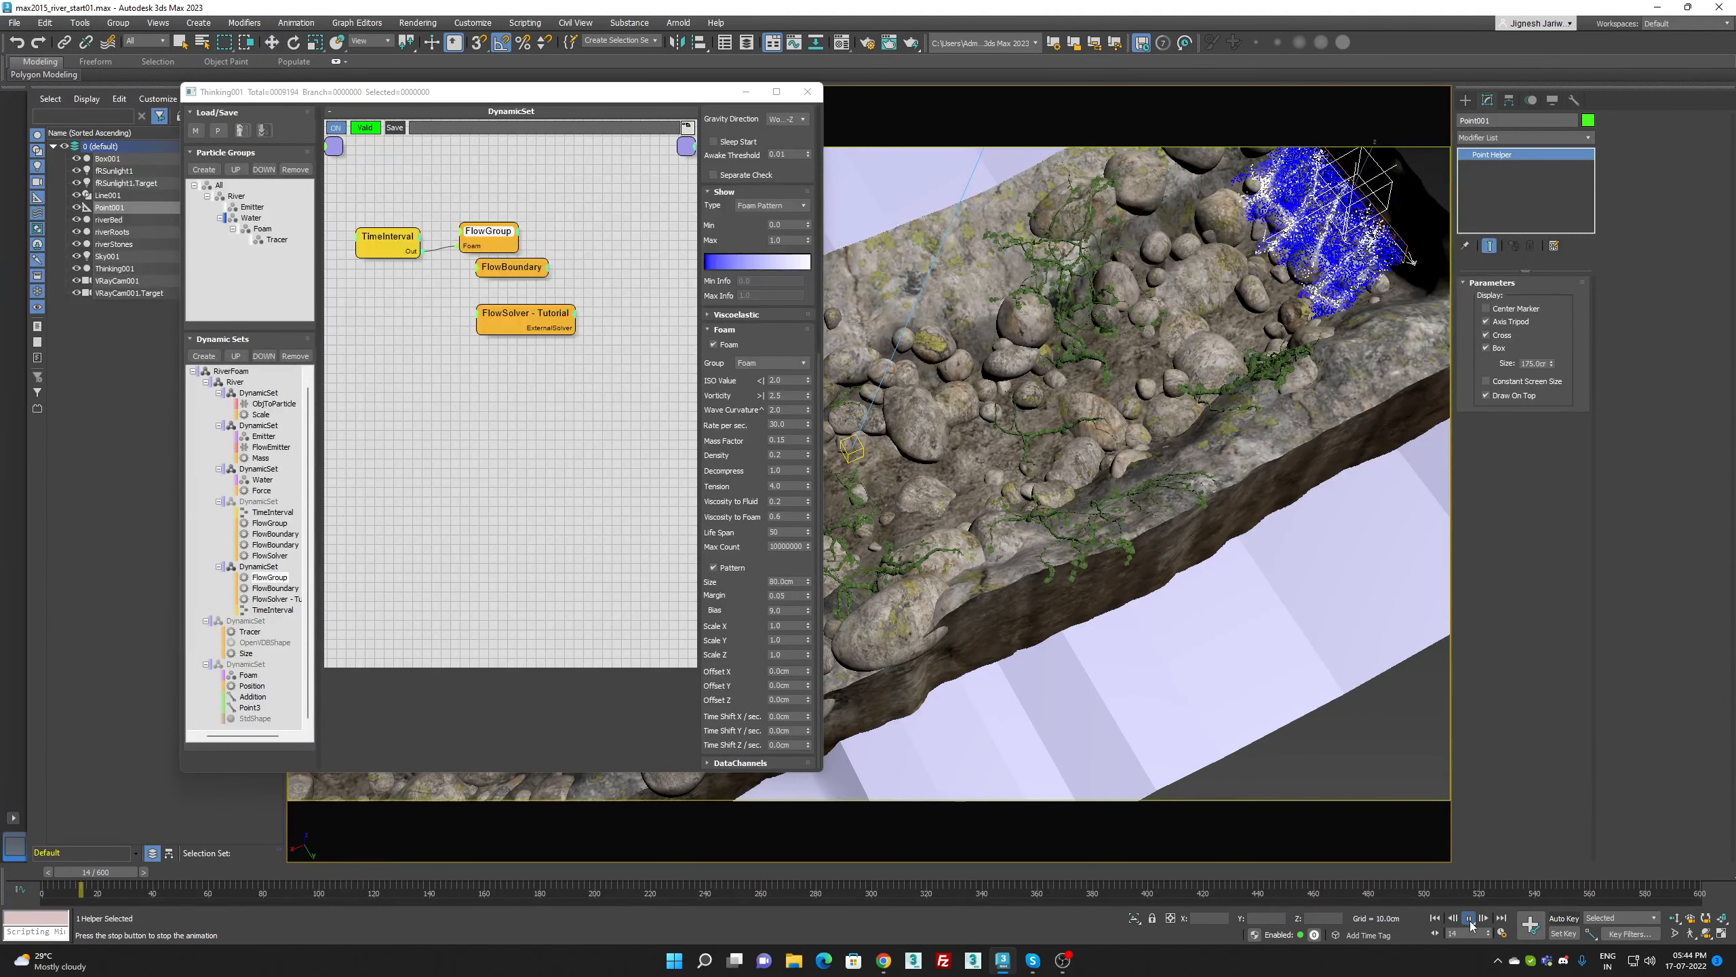
click(1470, 919)
key(w)
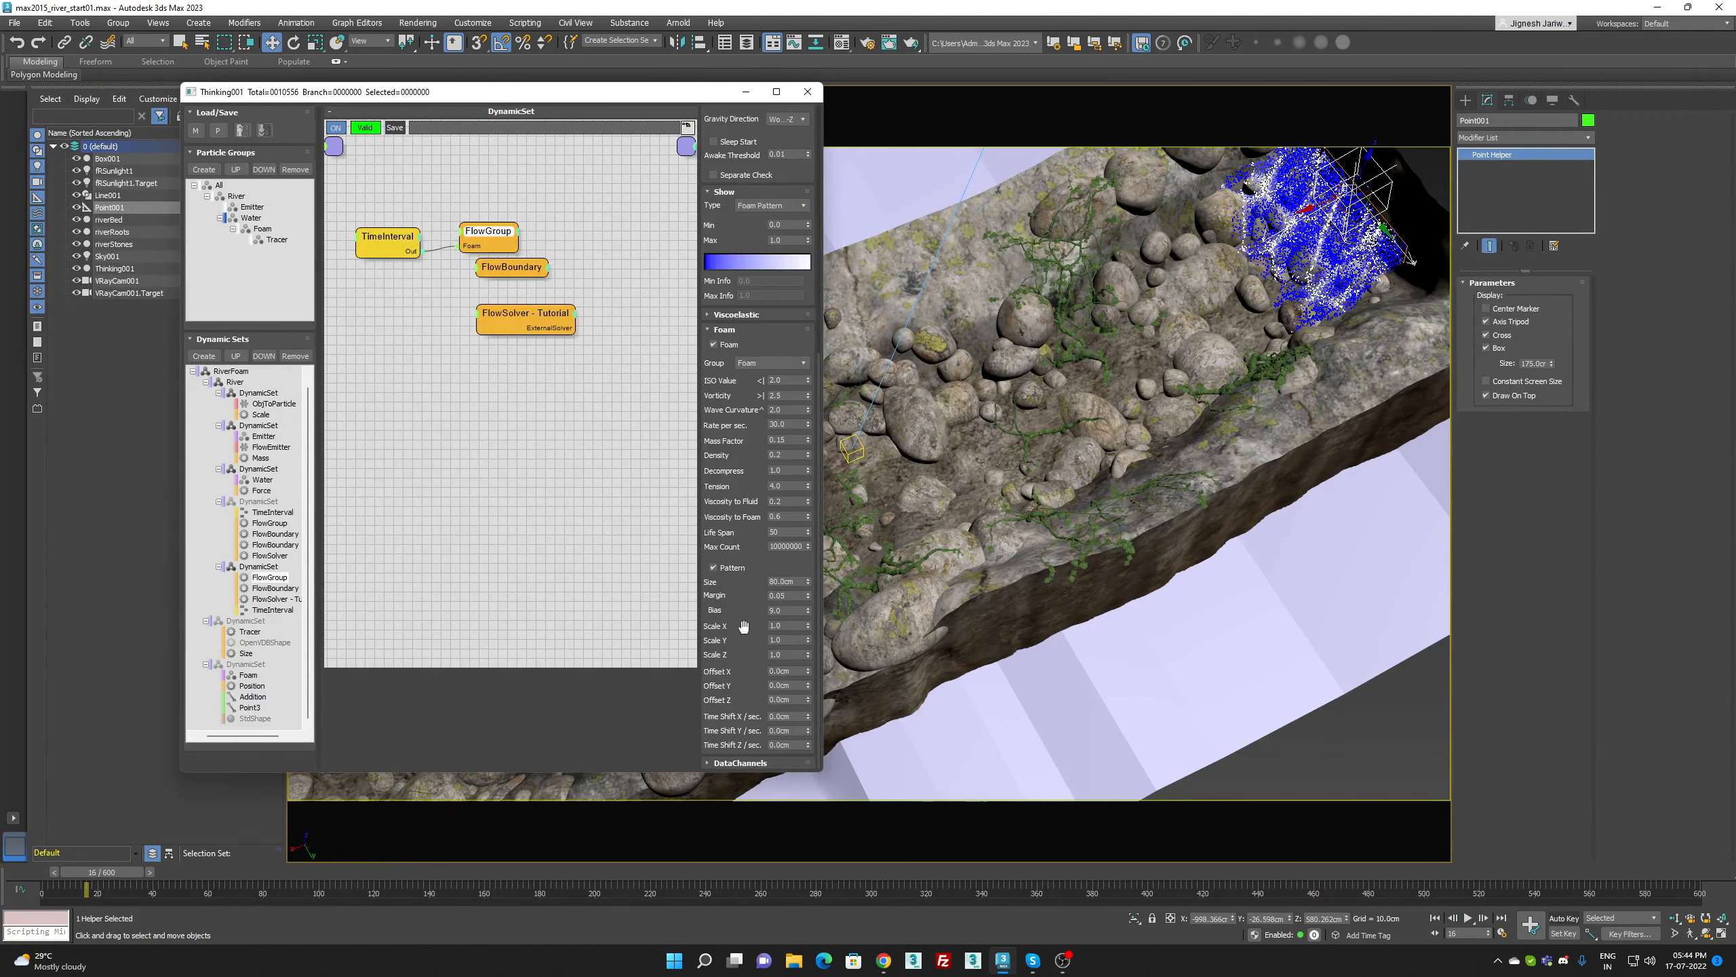
Try foam pattern Offset X values of 20, 50 and 80 cm, and go back to 20 cm
click(786, 671)
text(2)
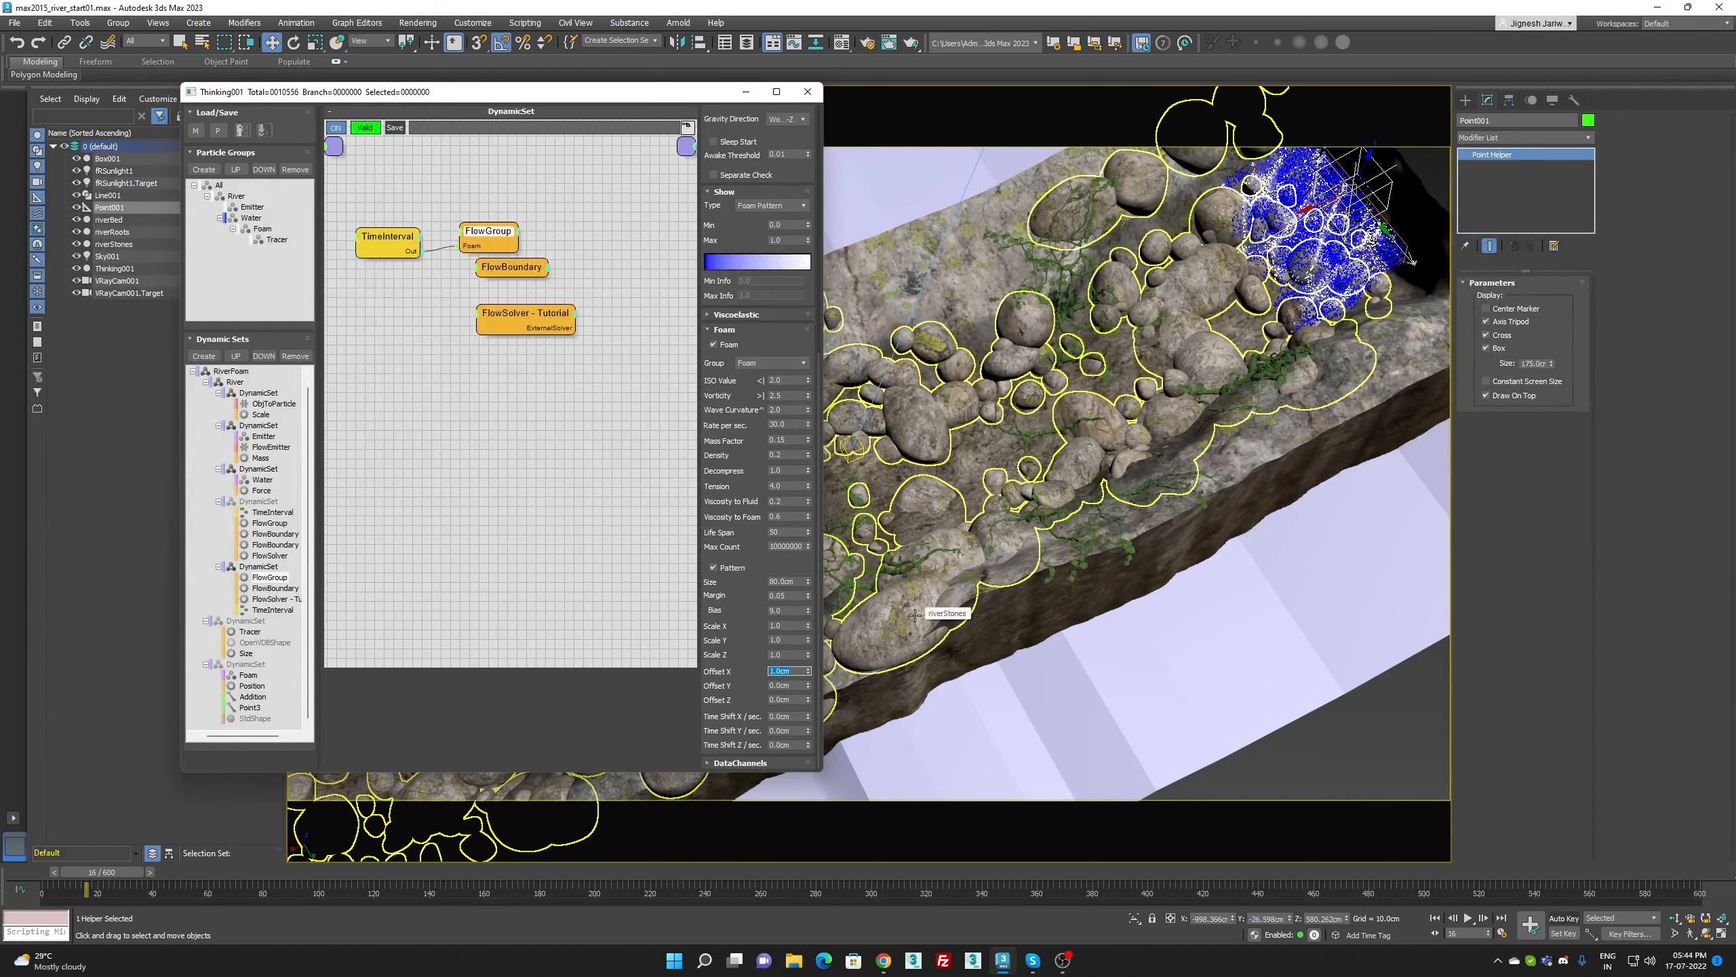
text(0)
key(Return)
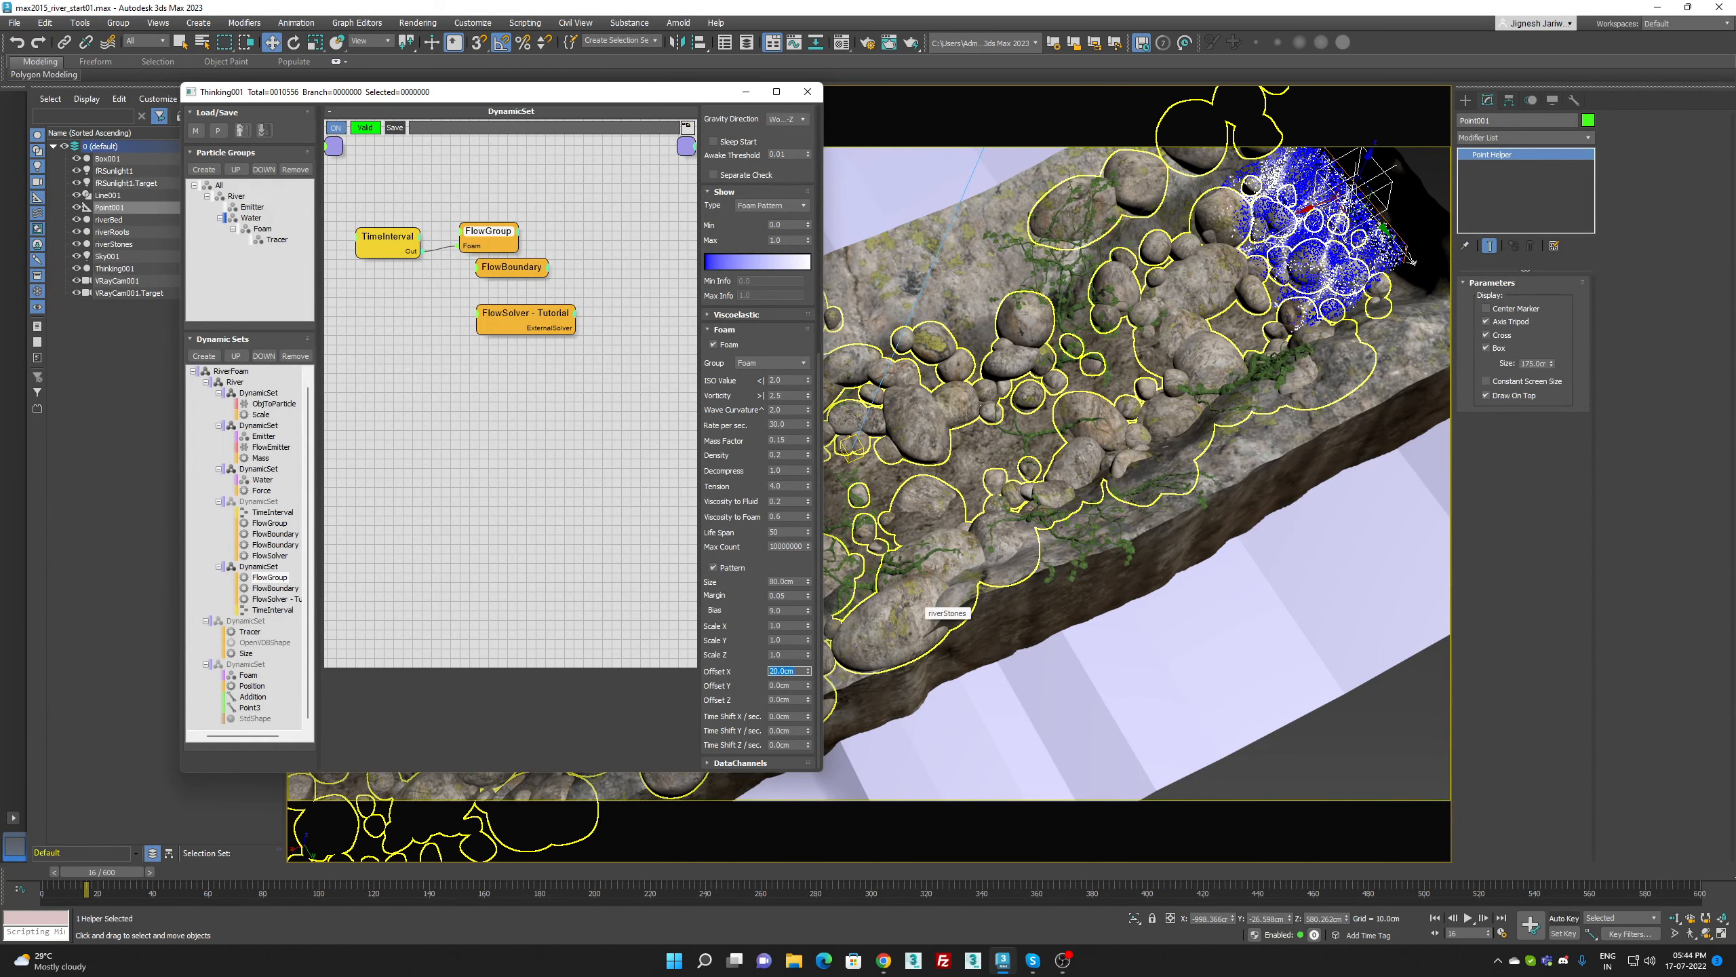
text(50)
key(Return)
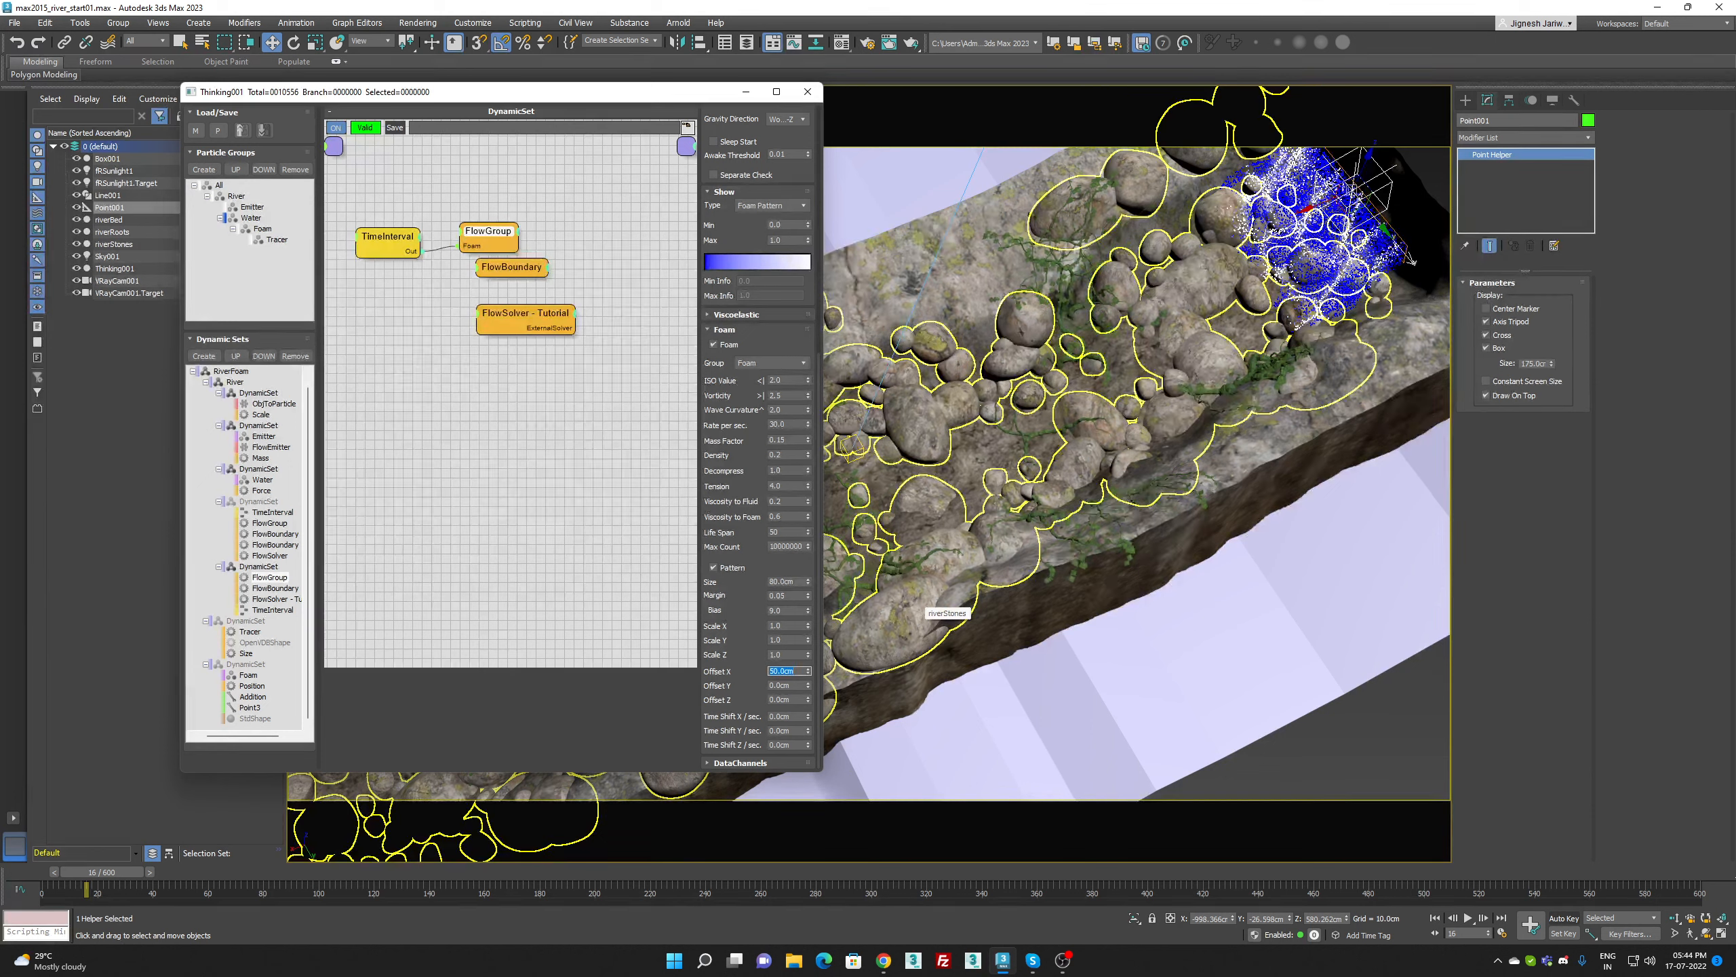
text(80)
key(Return)
text(20)
key(Return)
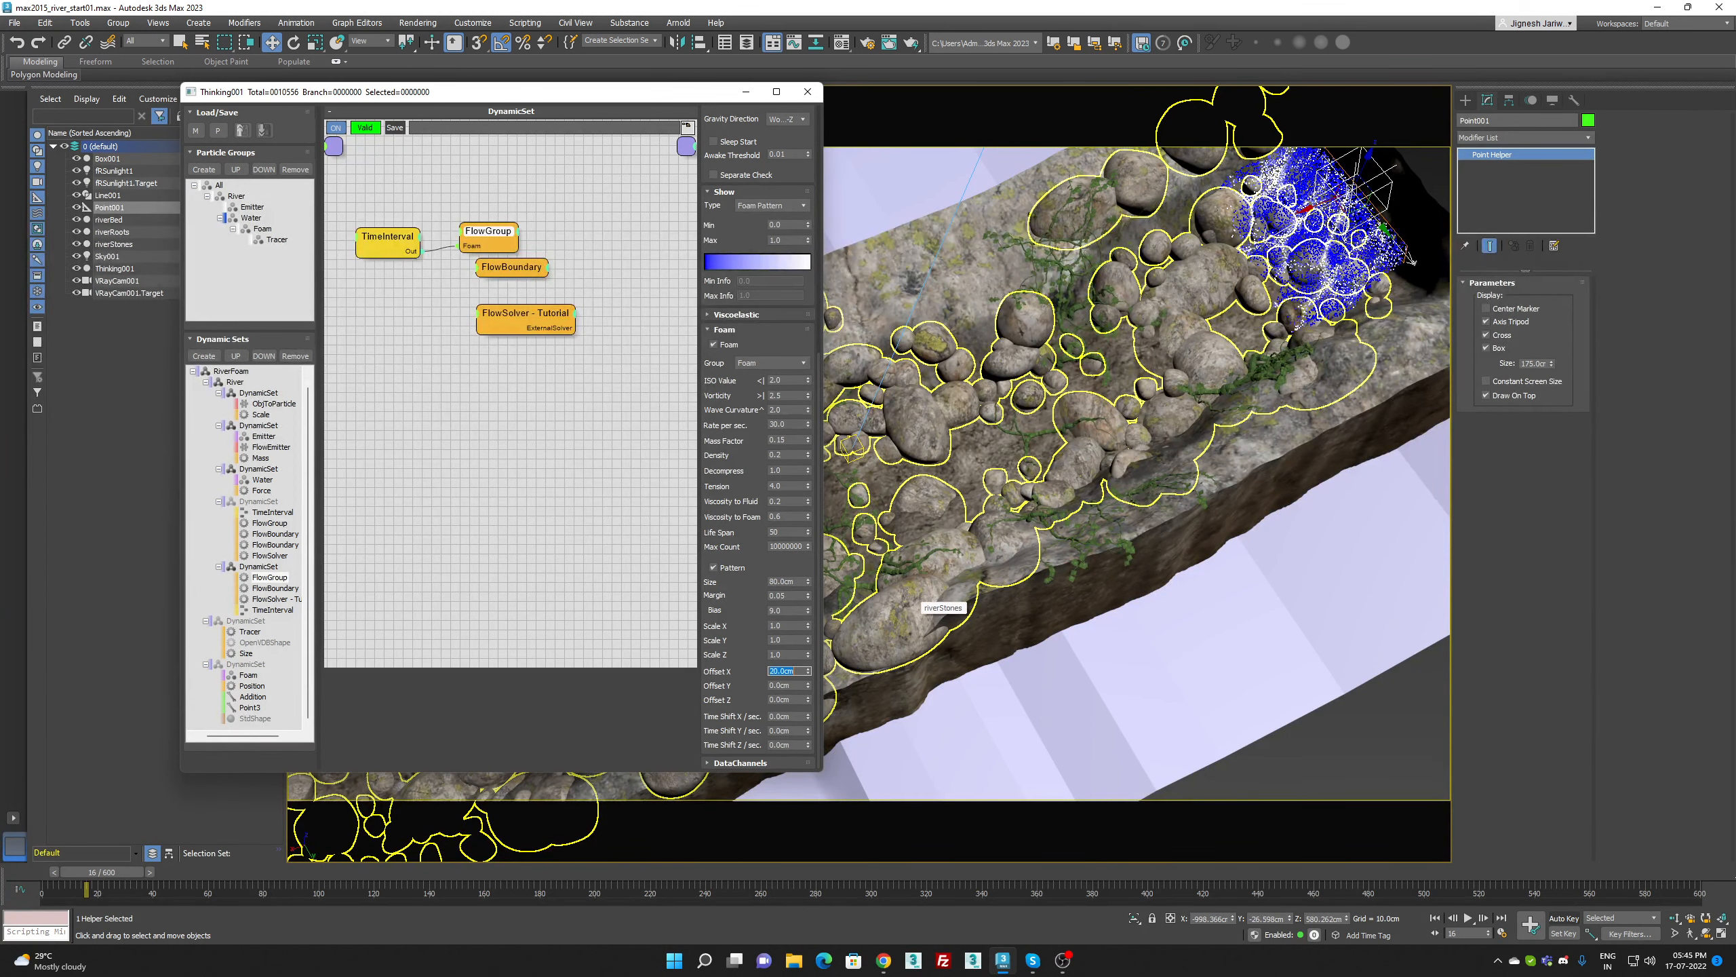
Try small foam pattern Offset X values from 1 cm upward, and raise the offset to 20 cm
text(2)
key(Return)
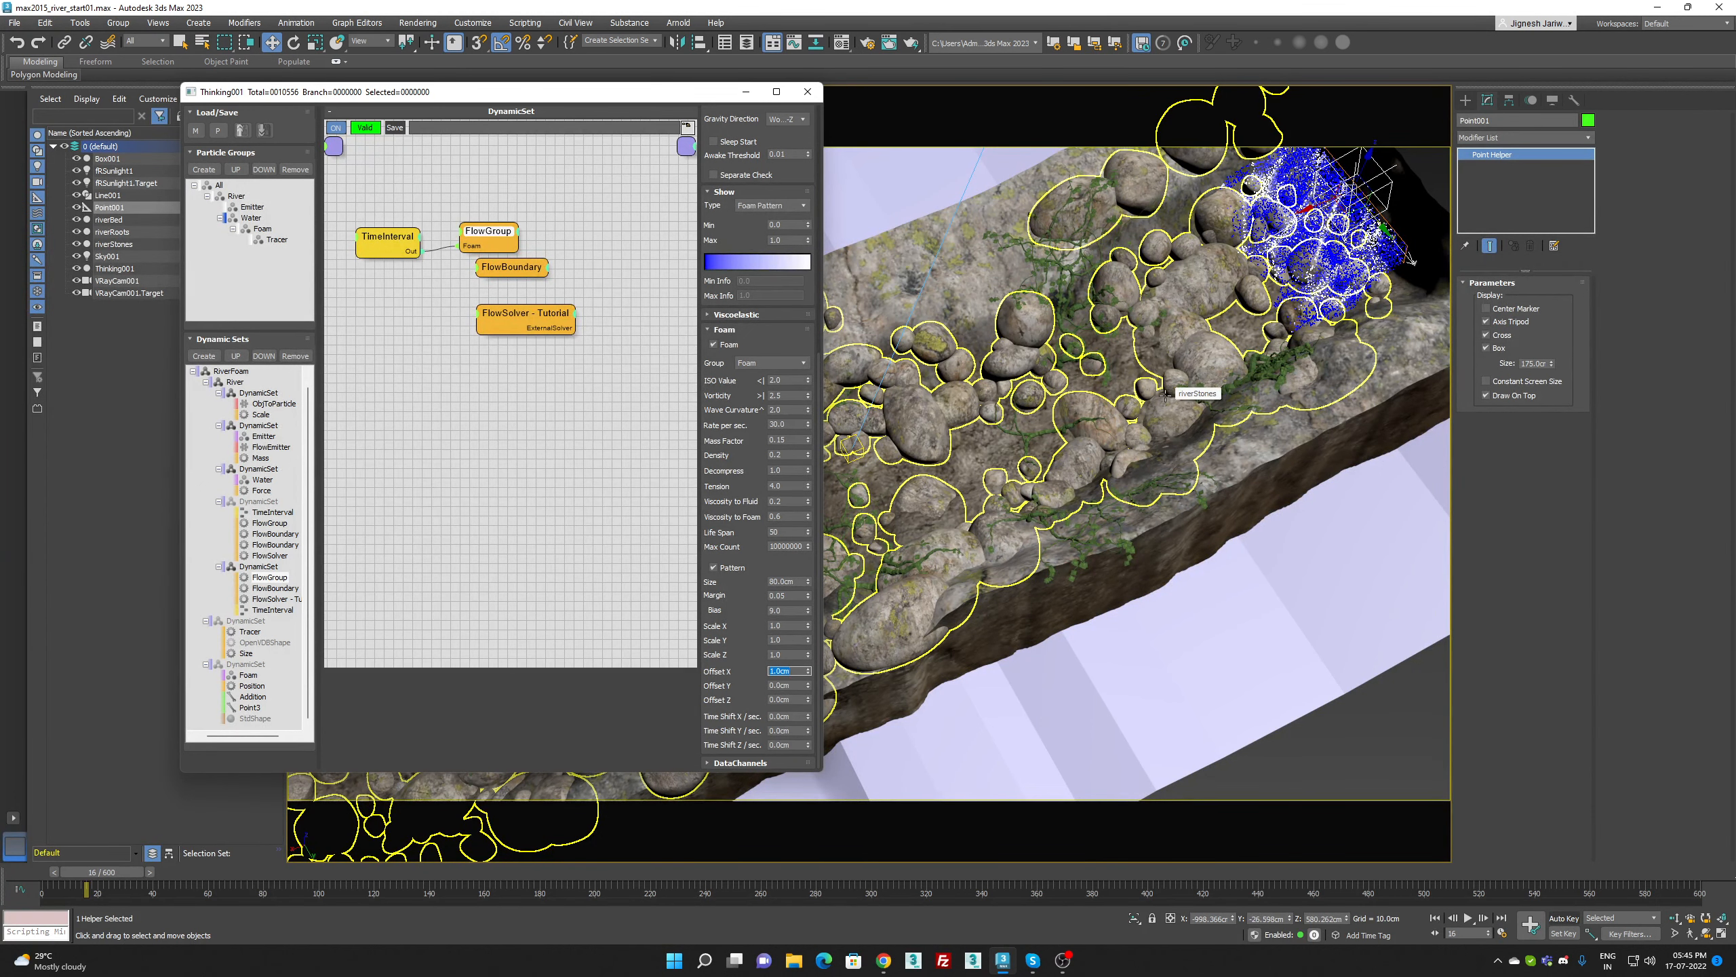
text(8)
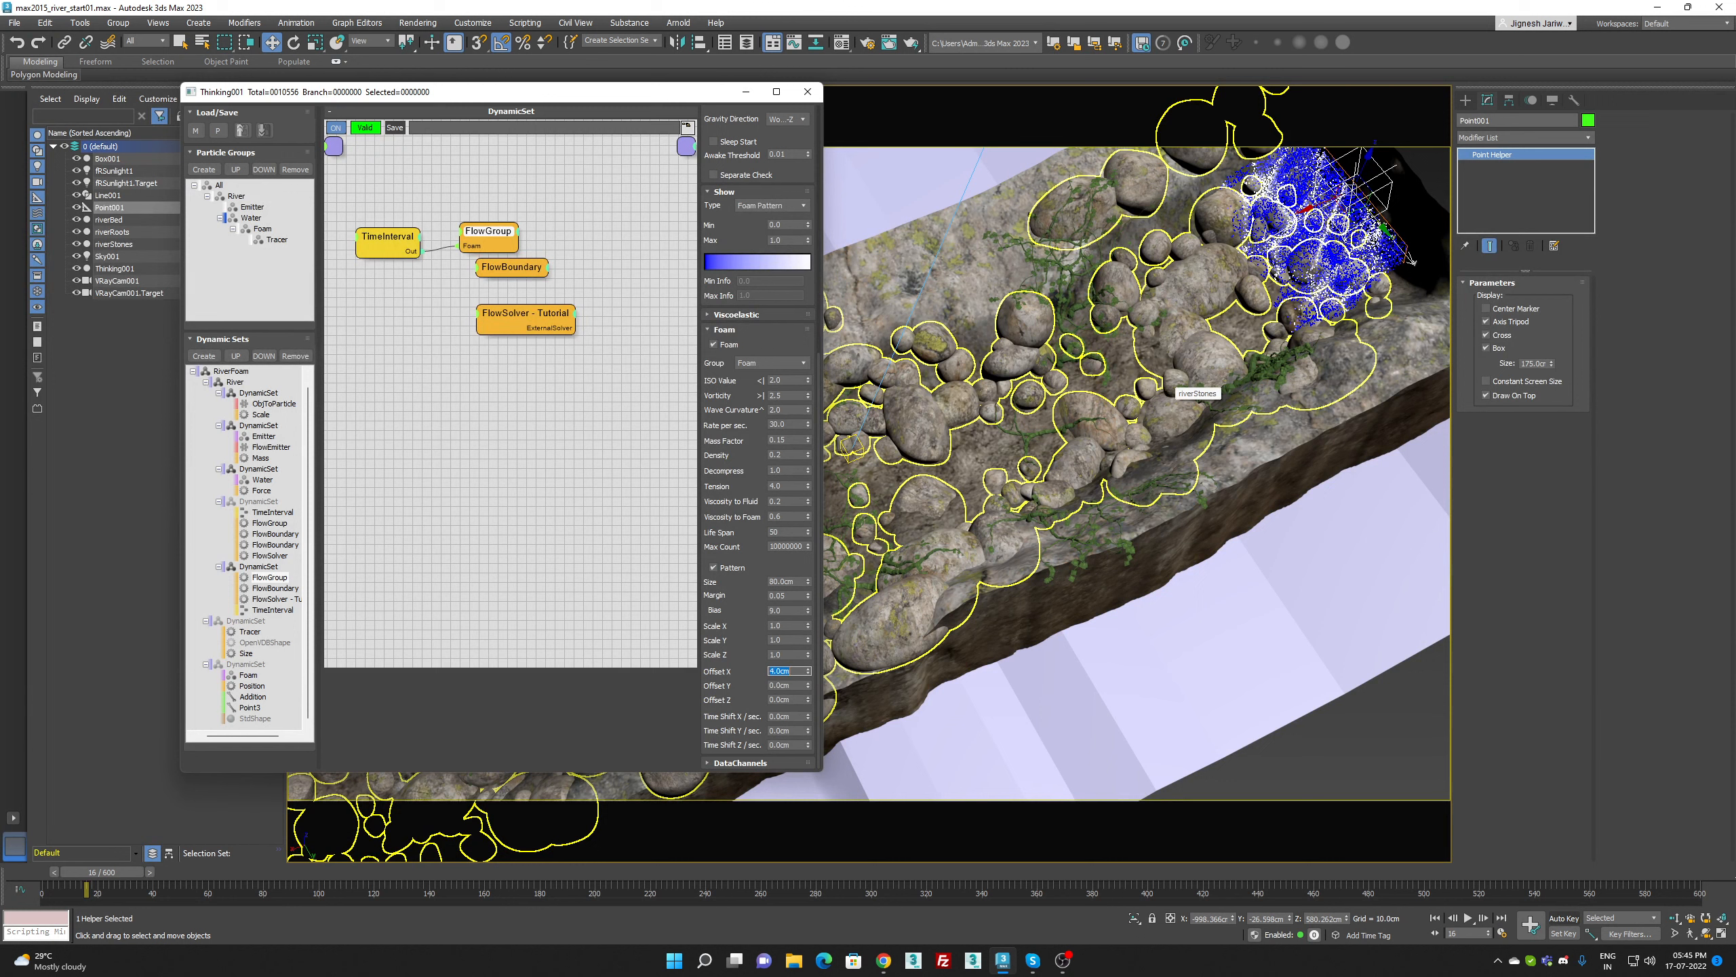
key(Return)
text(9)
key(Return)
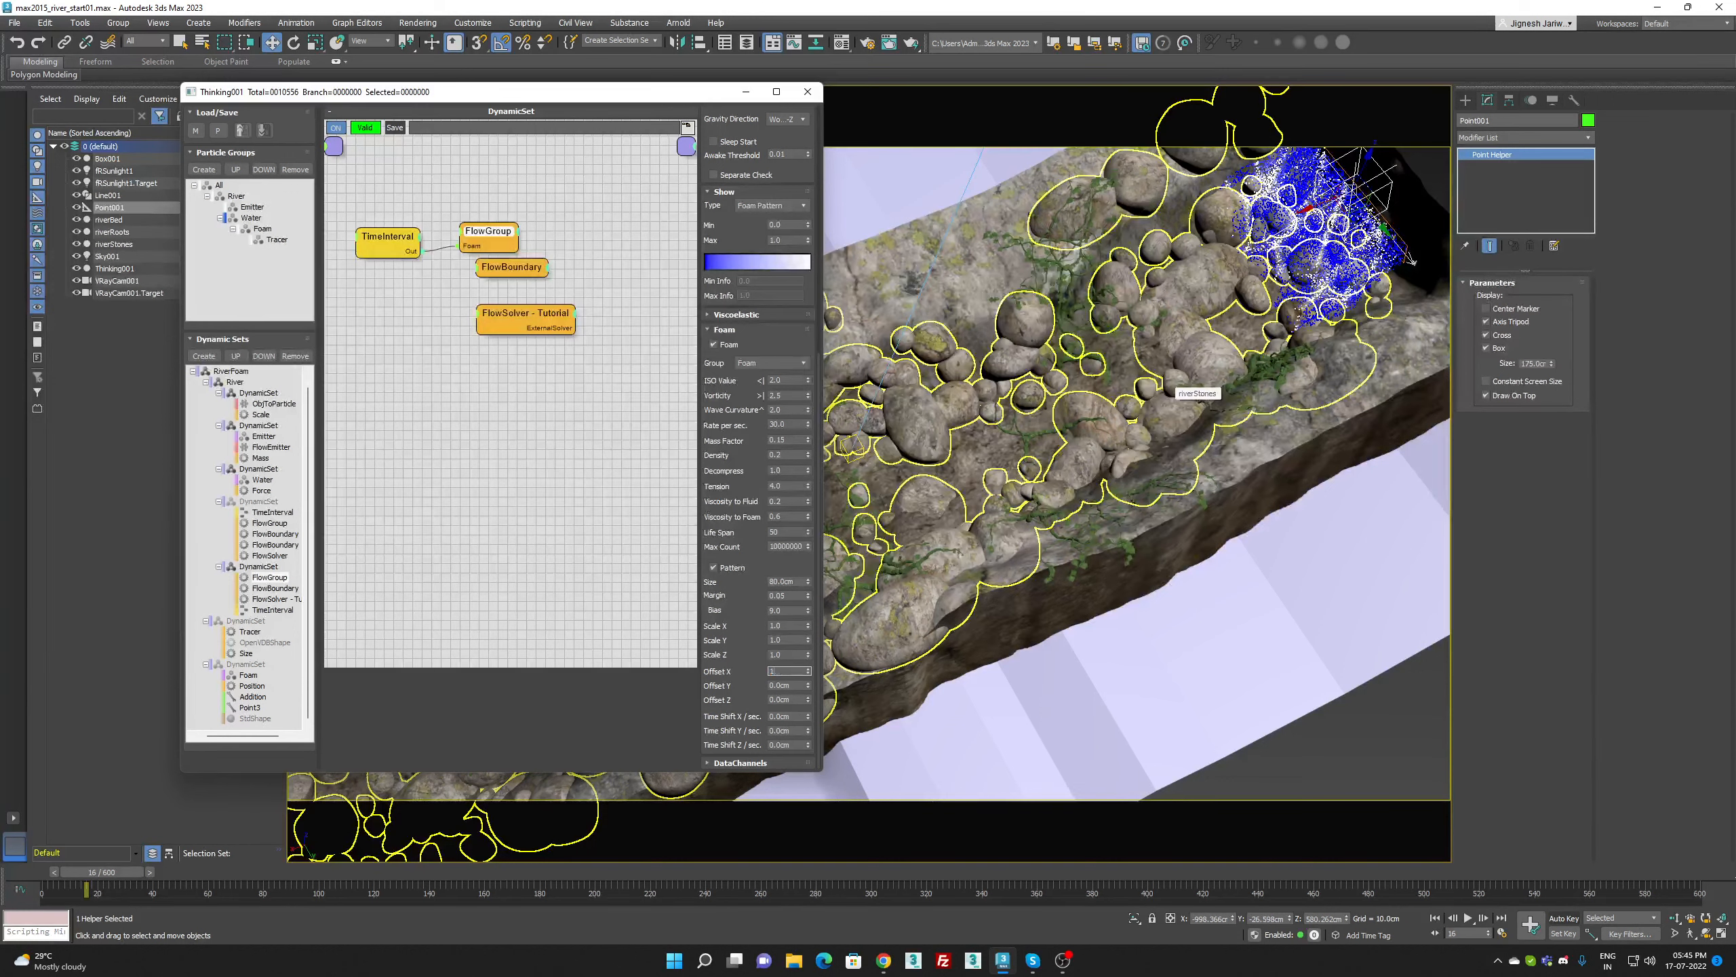
text(20)
key(Return)
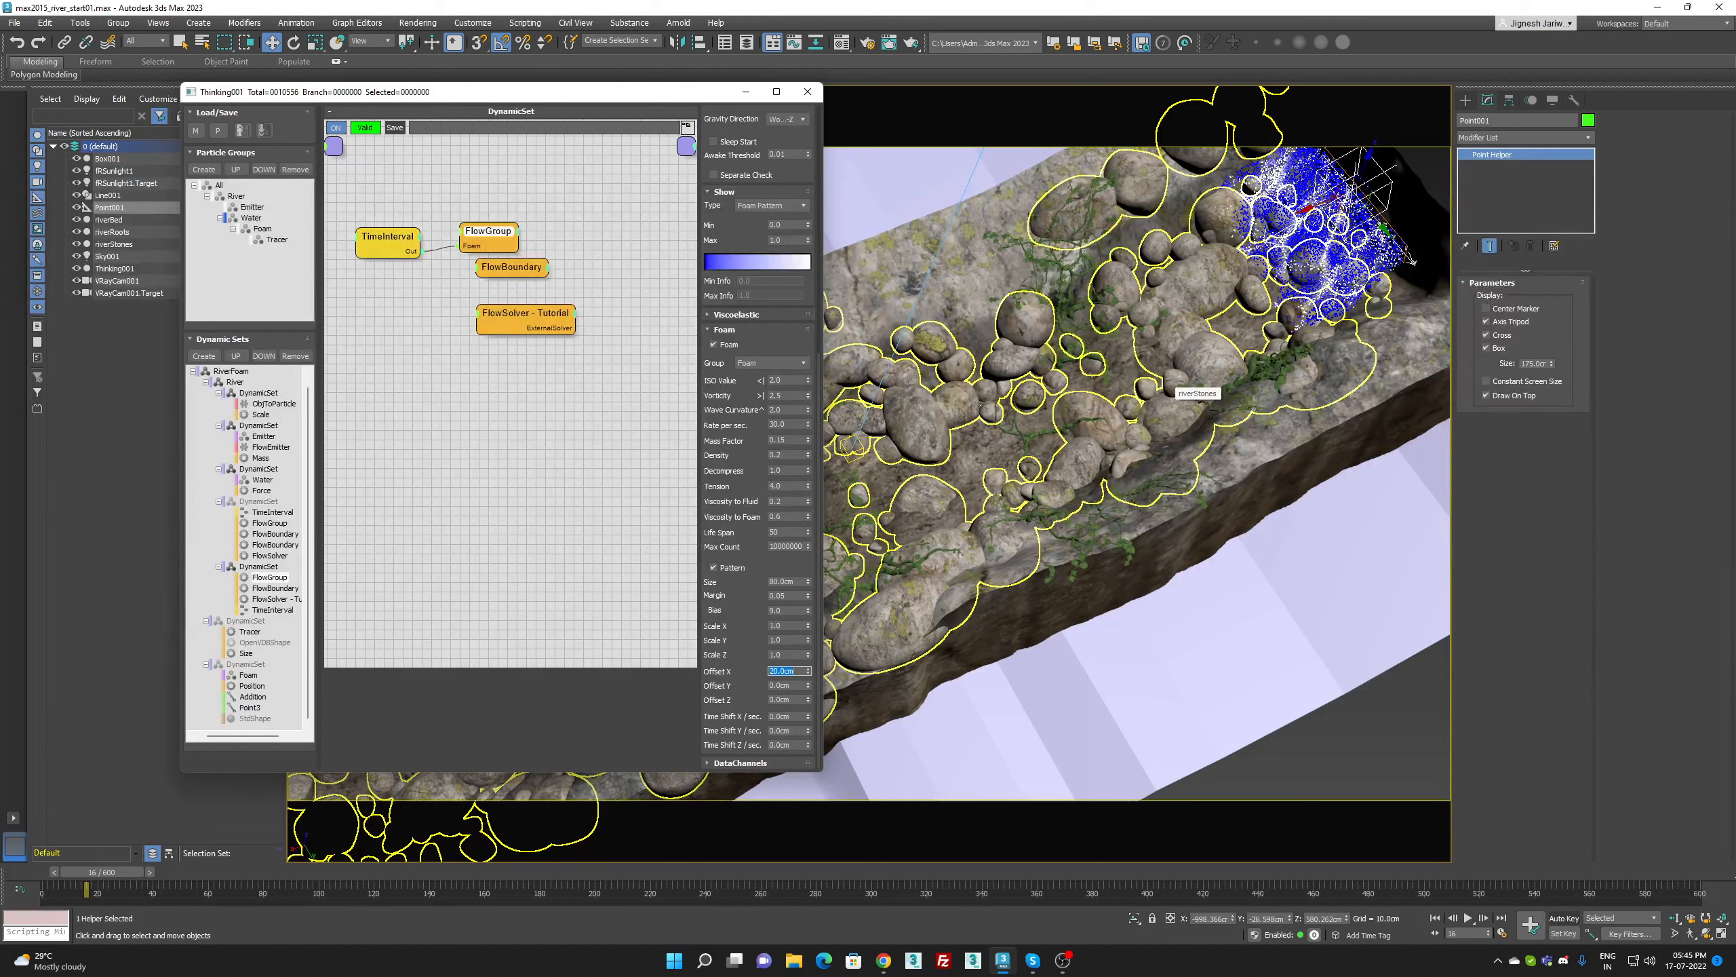
Try foam pattern Offset X values of -20 and -50 cm, and reset the offset to 0 cm
text(-20)
key(Return)
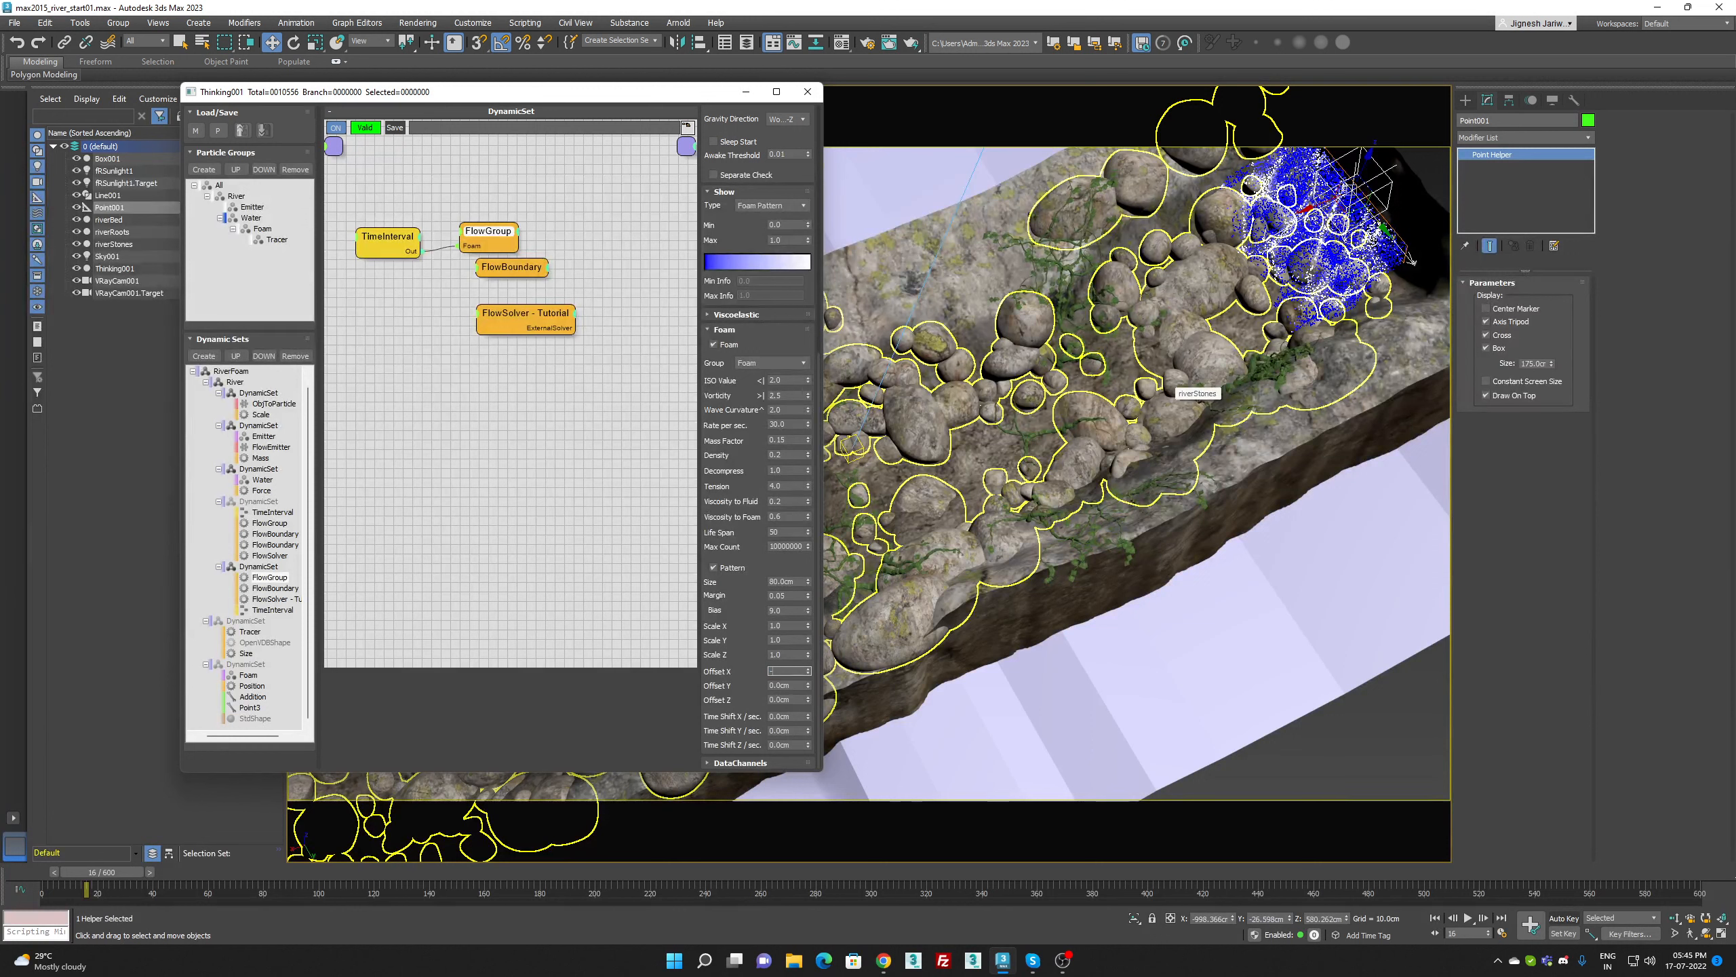
text(-50)
key(Return)
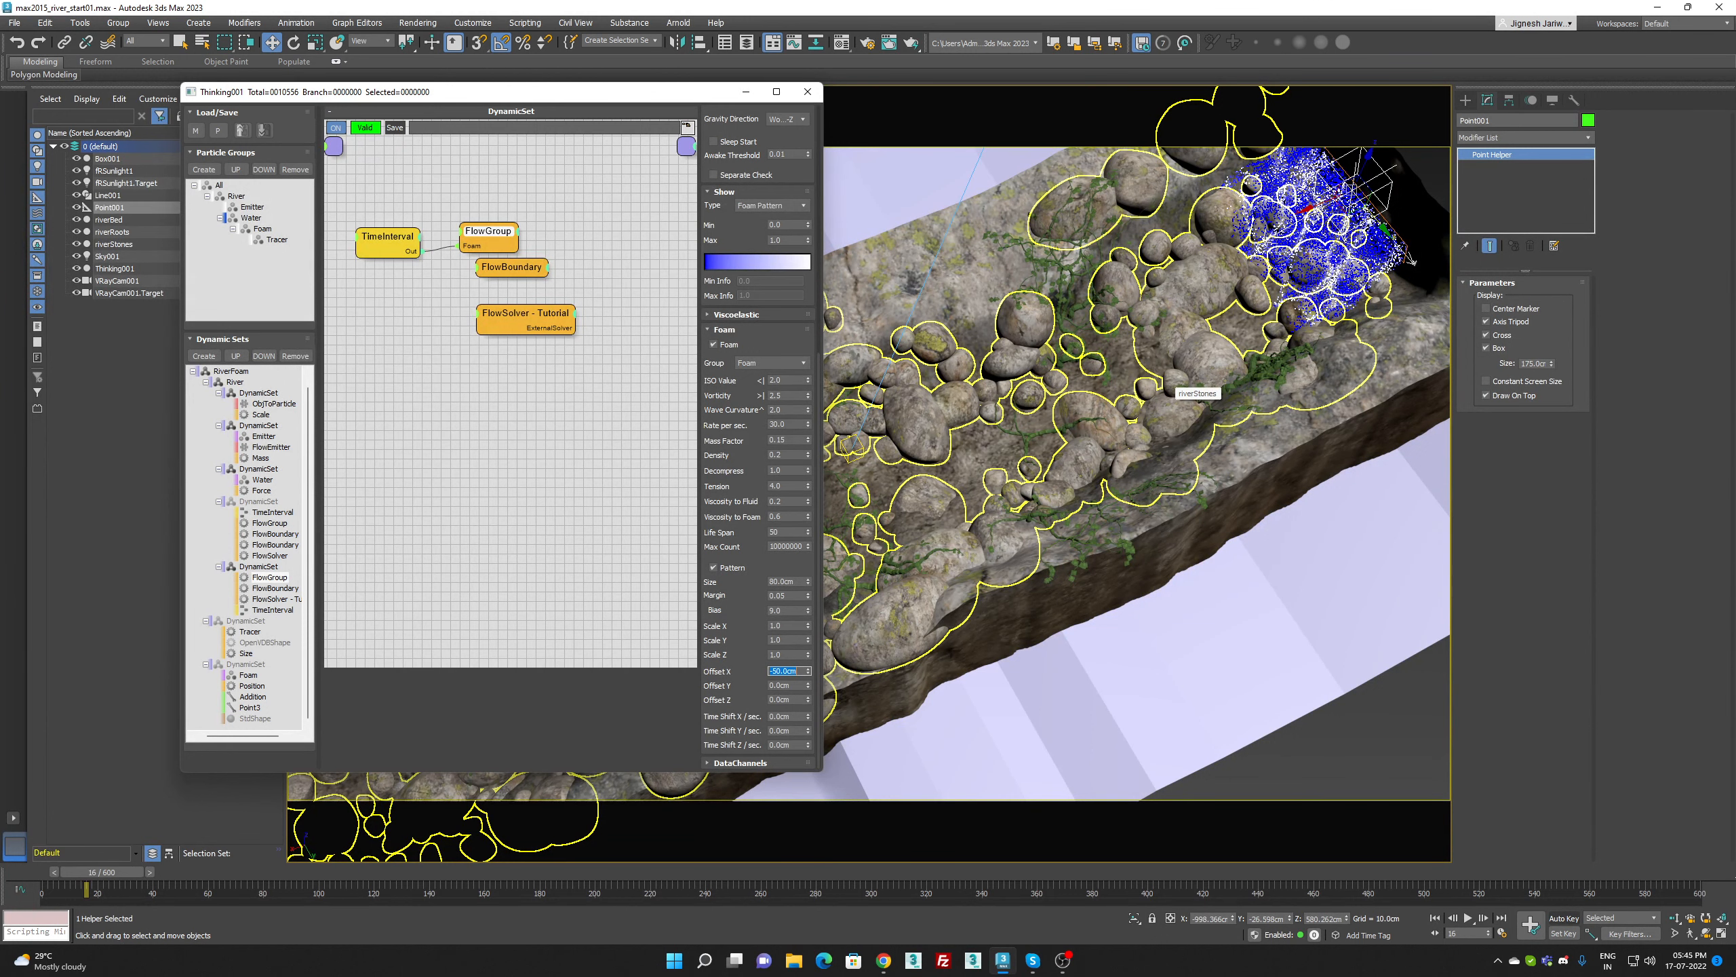
text(-20)
key(Return)
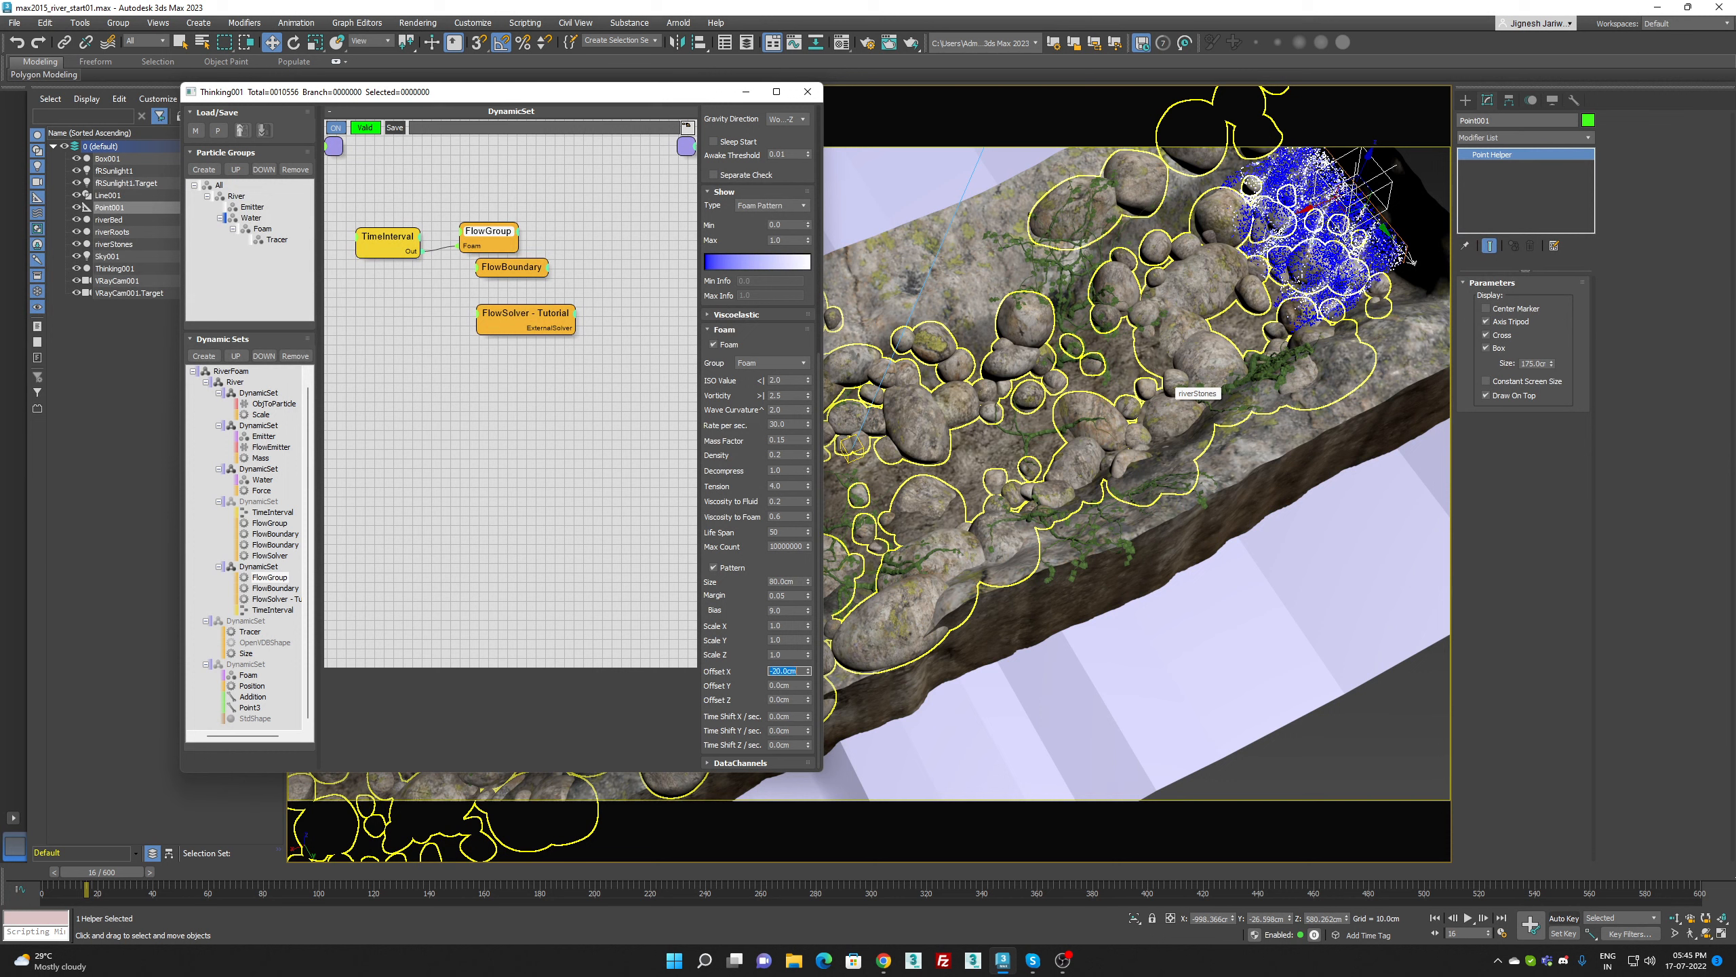
text(0)
key(Return)
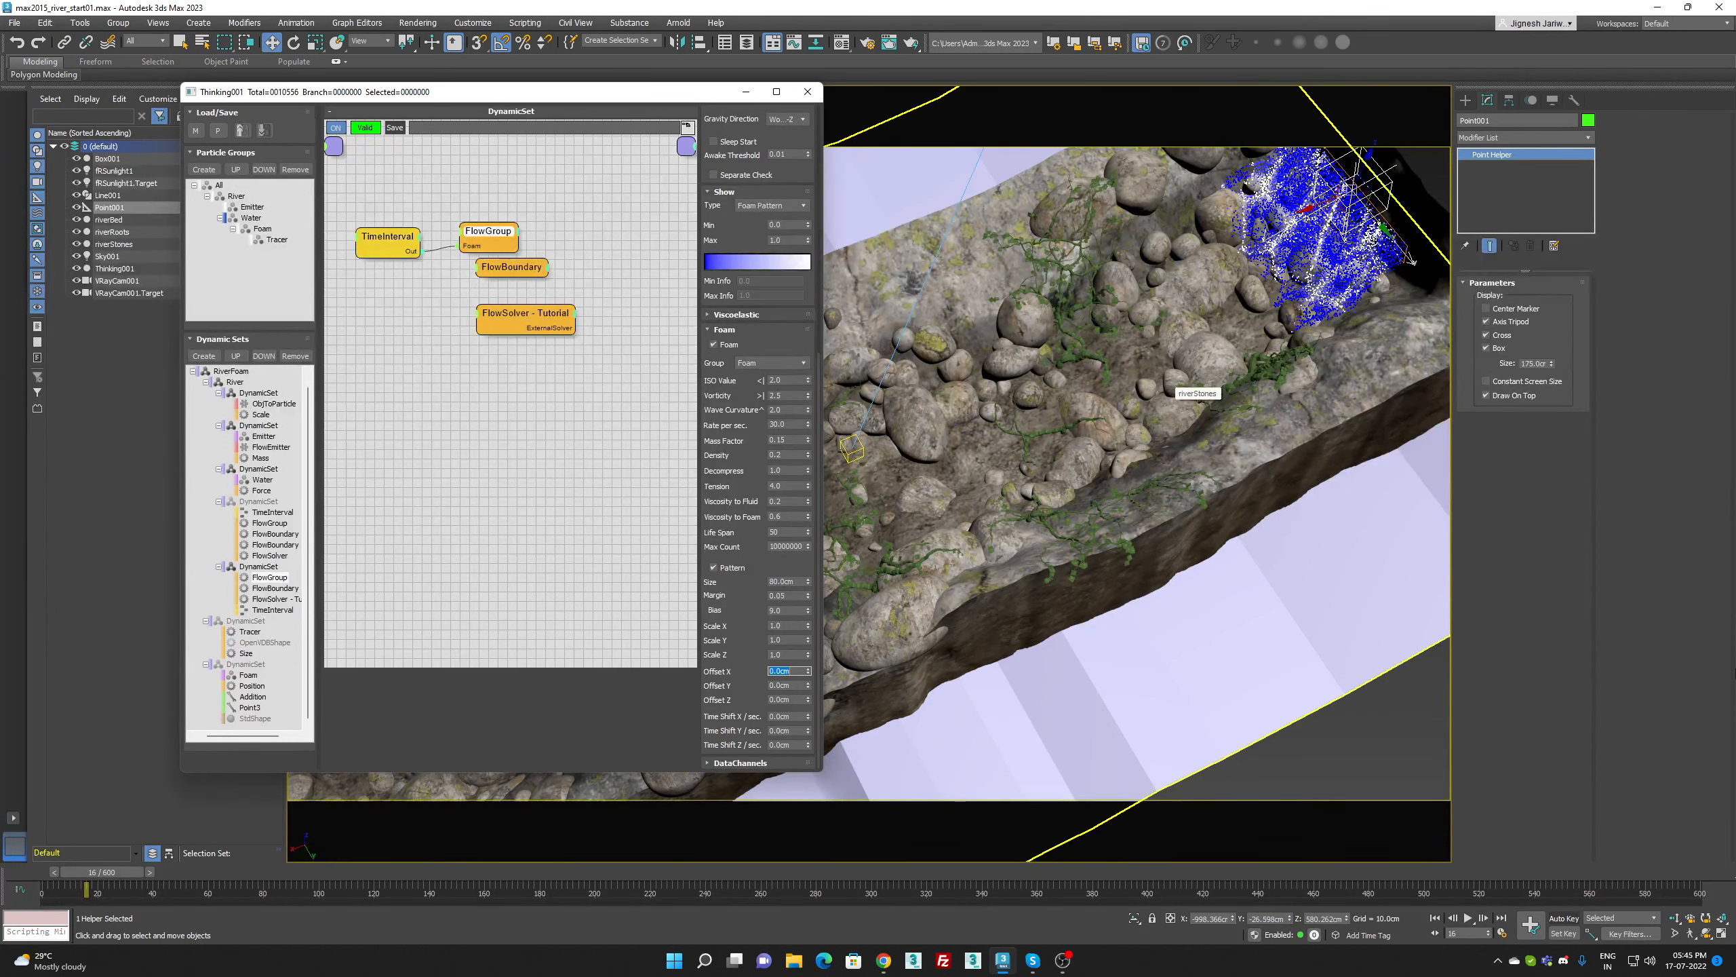
Animate the foam pattern's Offset X with Auto Key from 0 cm at frame 0 to -100 cm at frame 600
click(269, 576)
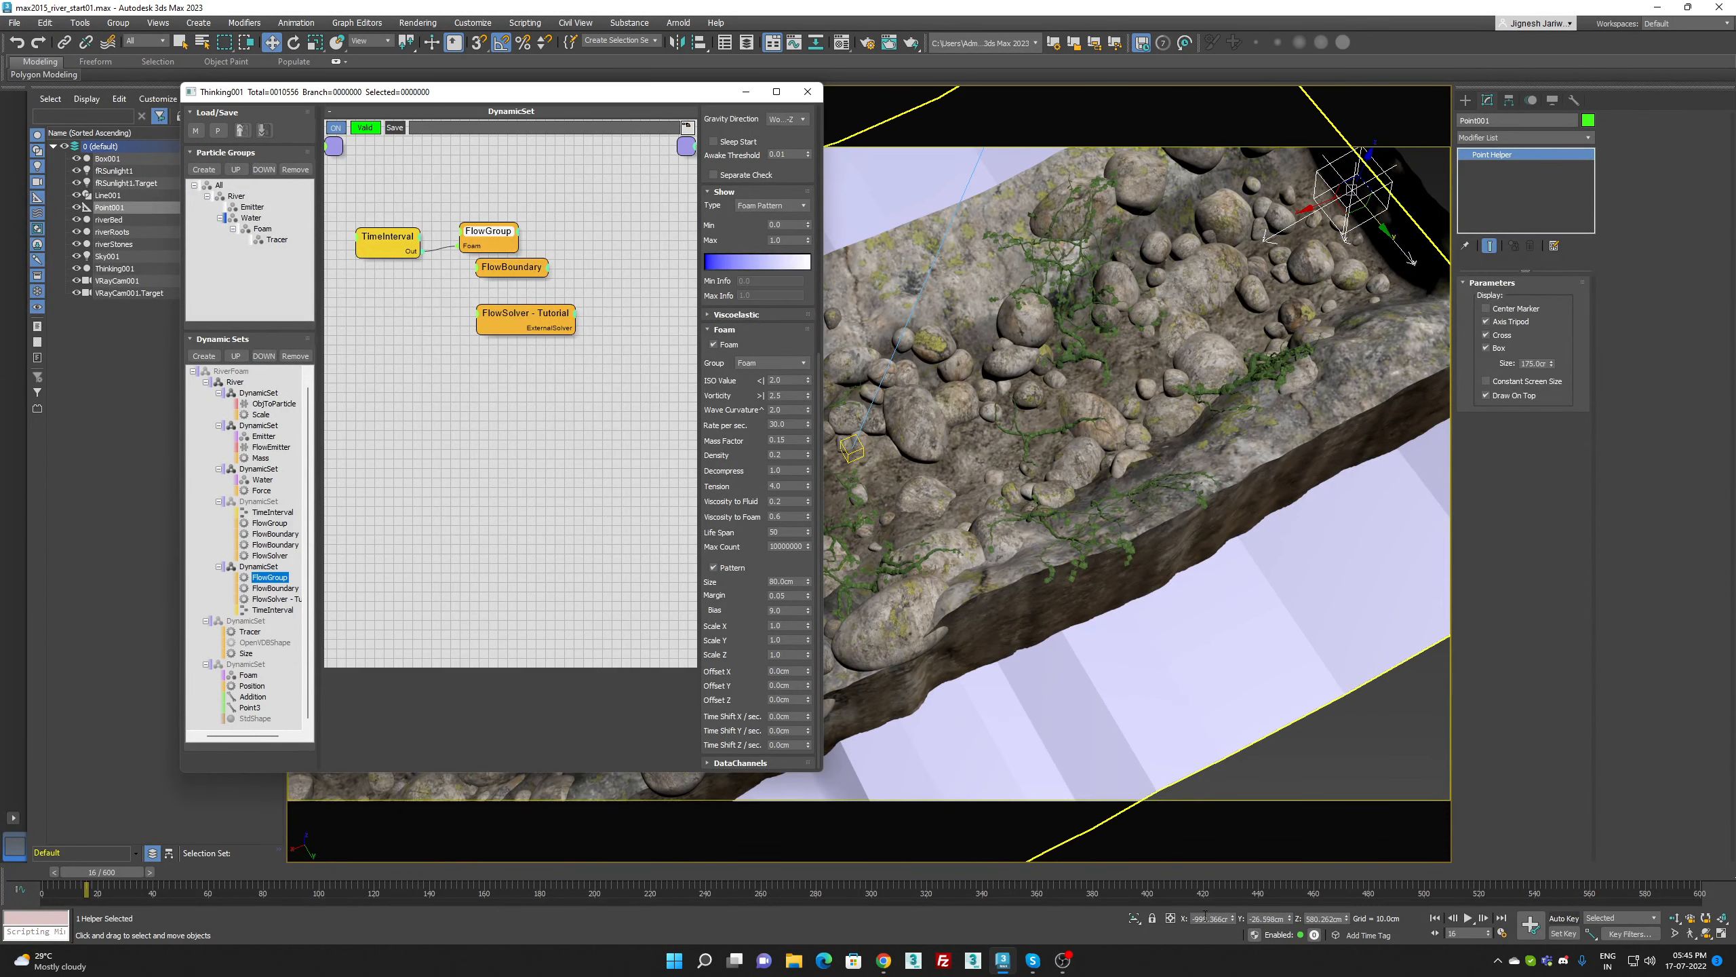
click(1500, 917)
click(1562, 918)
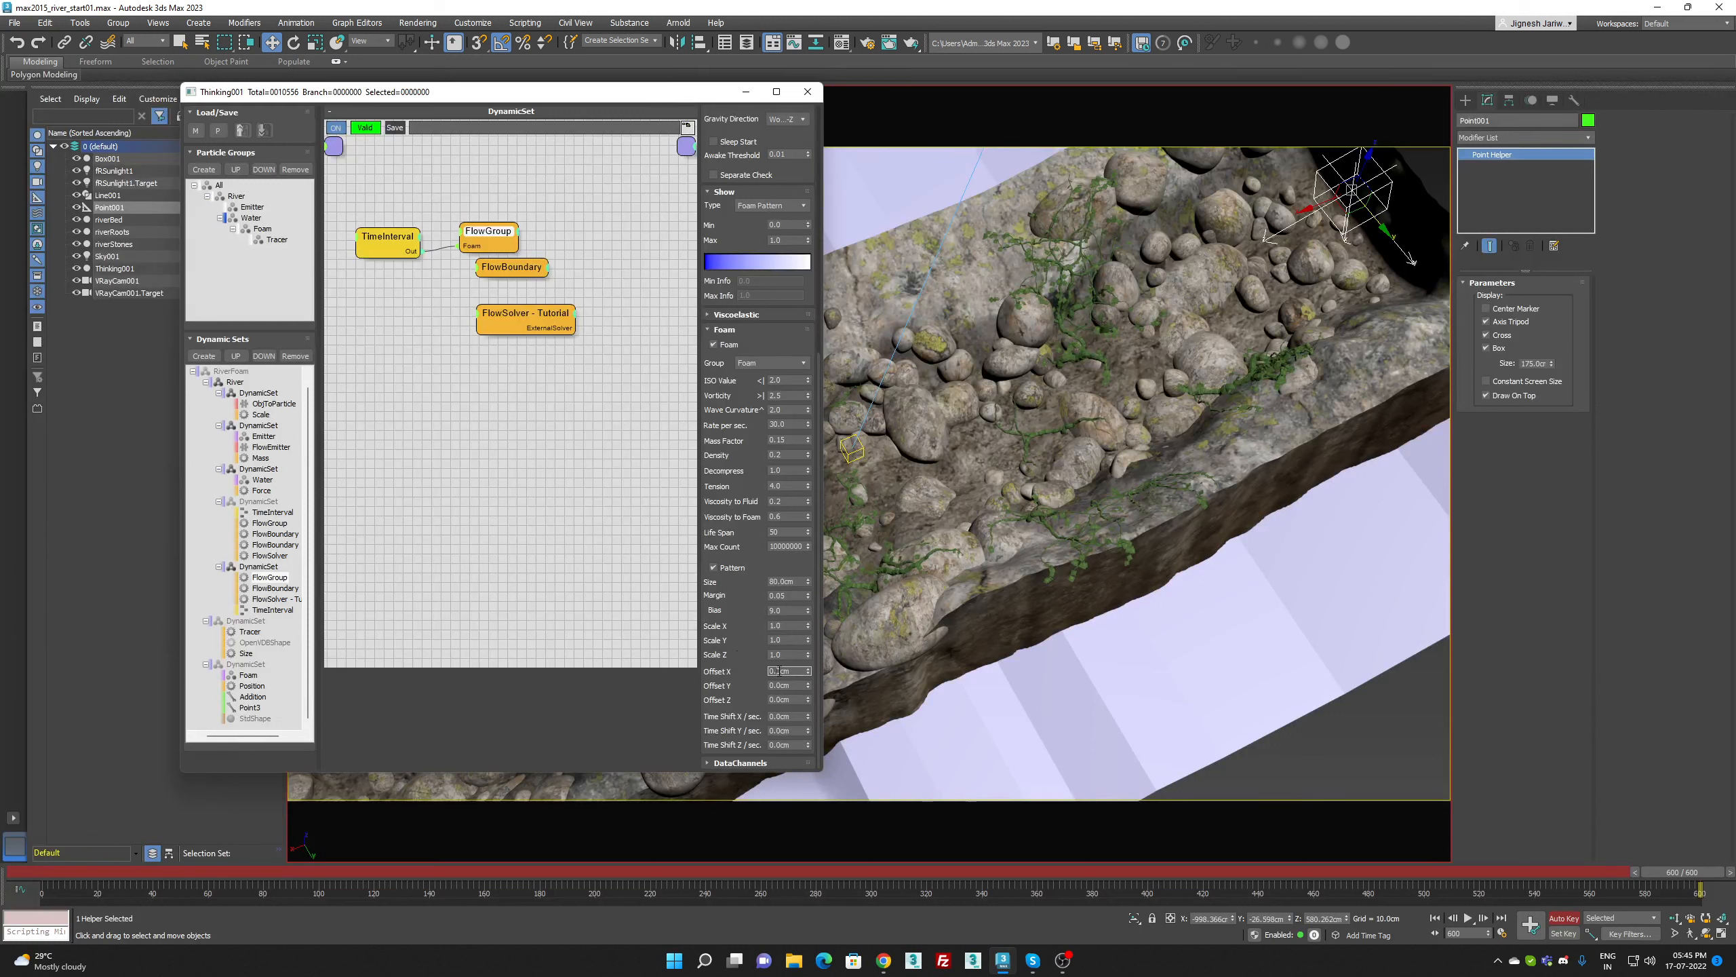
text(-)
text(-100)
key(Return)
click(1437, 920)
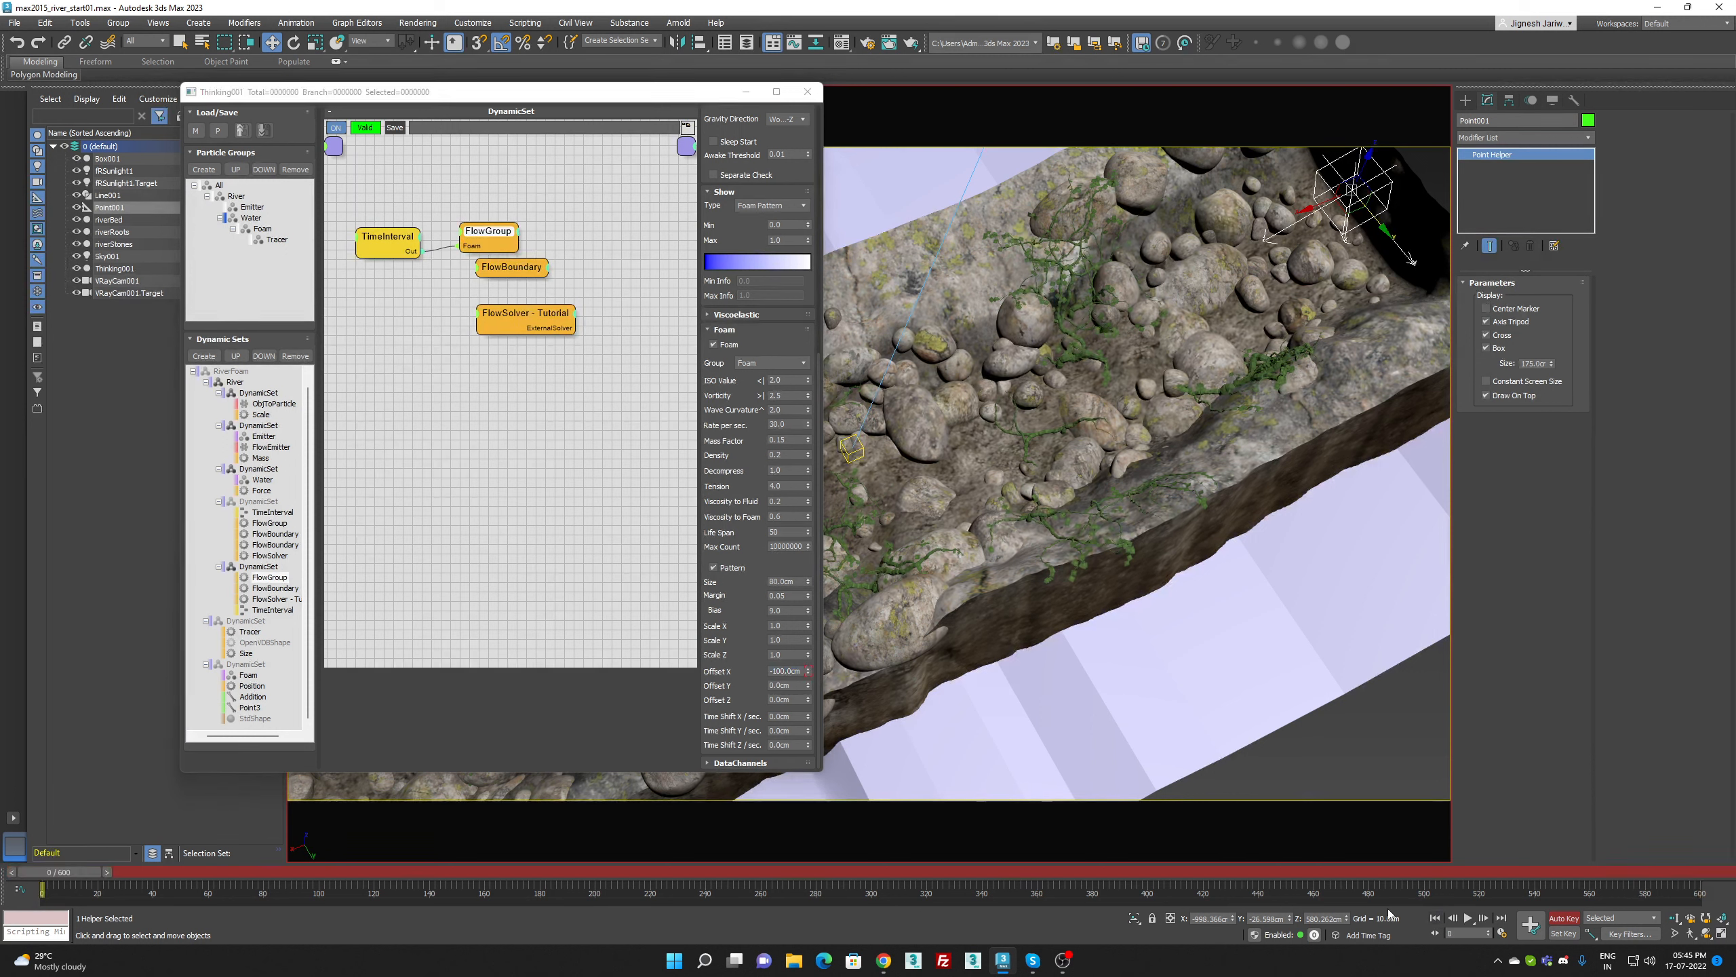
right_click(806, 674)
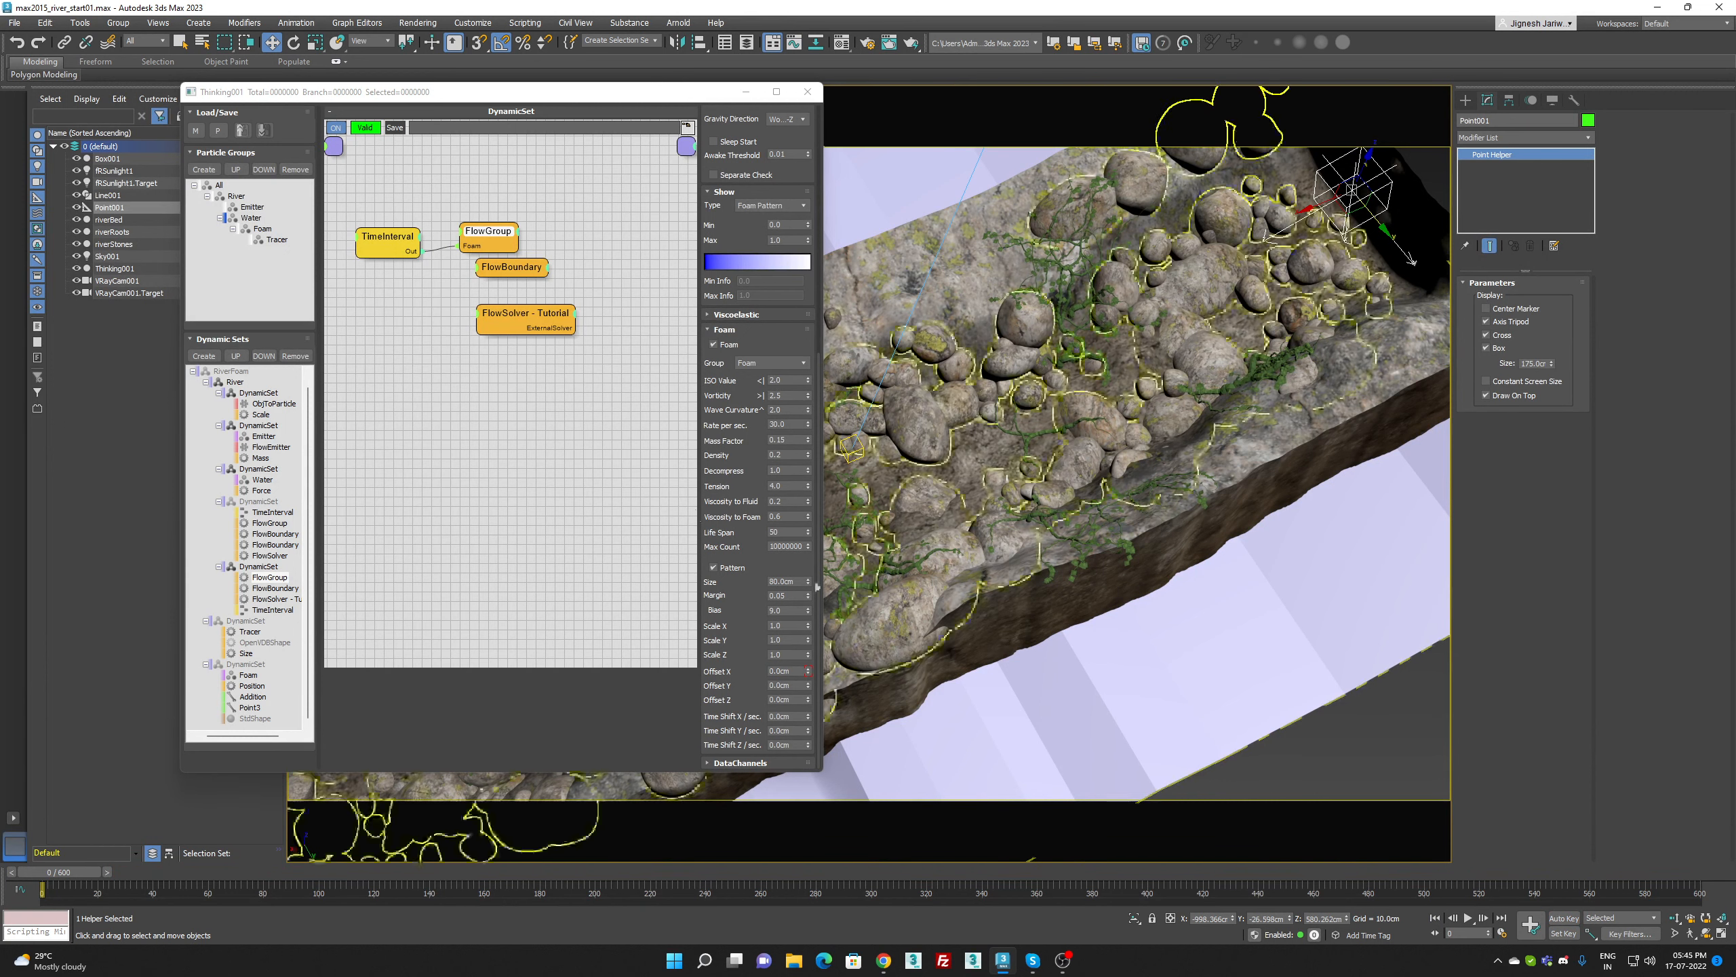
Scrub the timeline to frame 157 and back to frame 0 to check the animated Offset X
drag(88, 867, 511, 872)
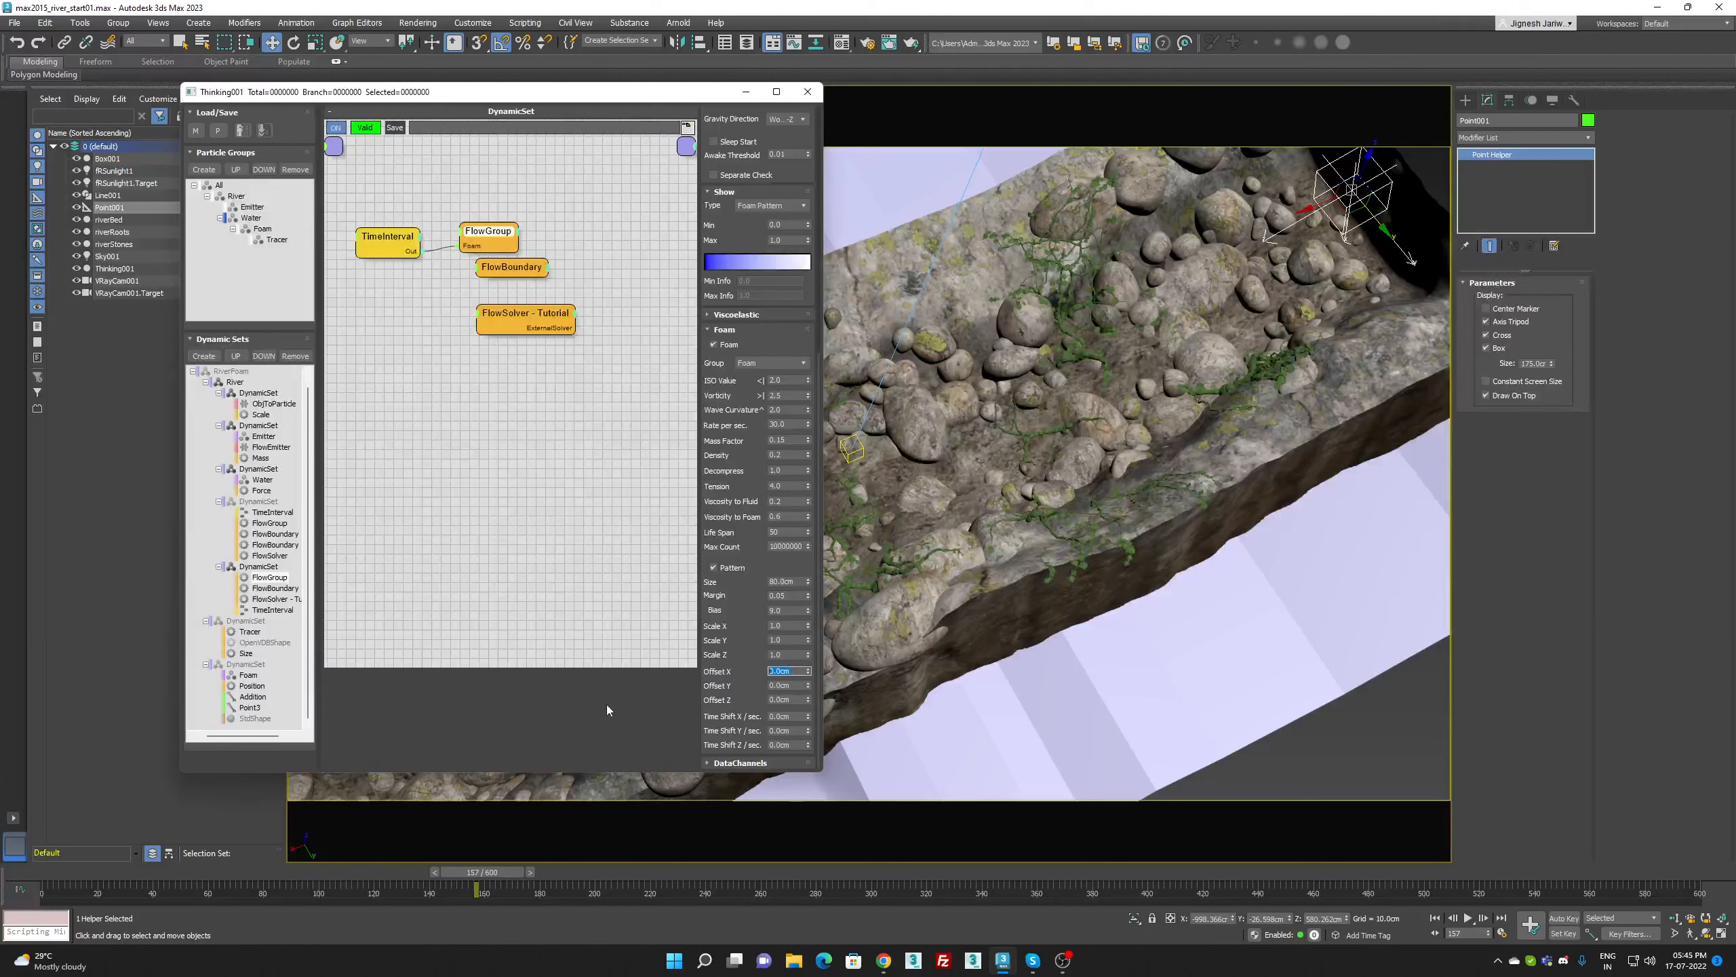
drag(483, 871, 41, 873)
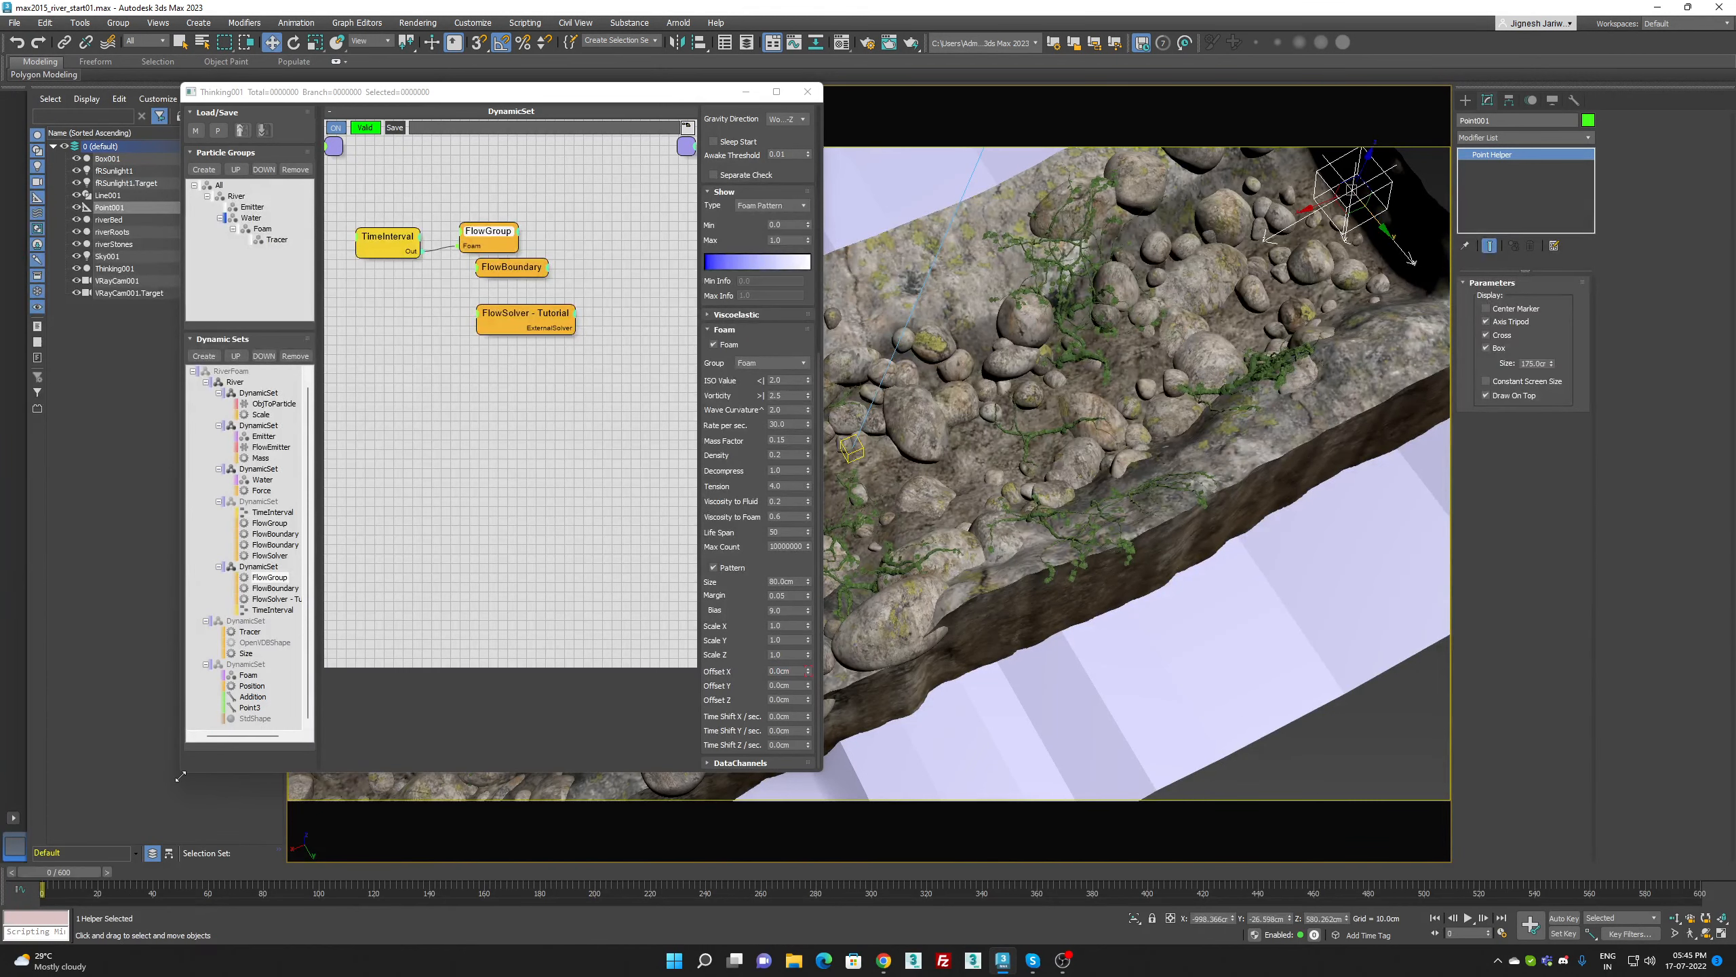
double_click(779, 717)
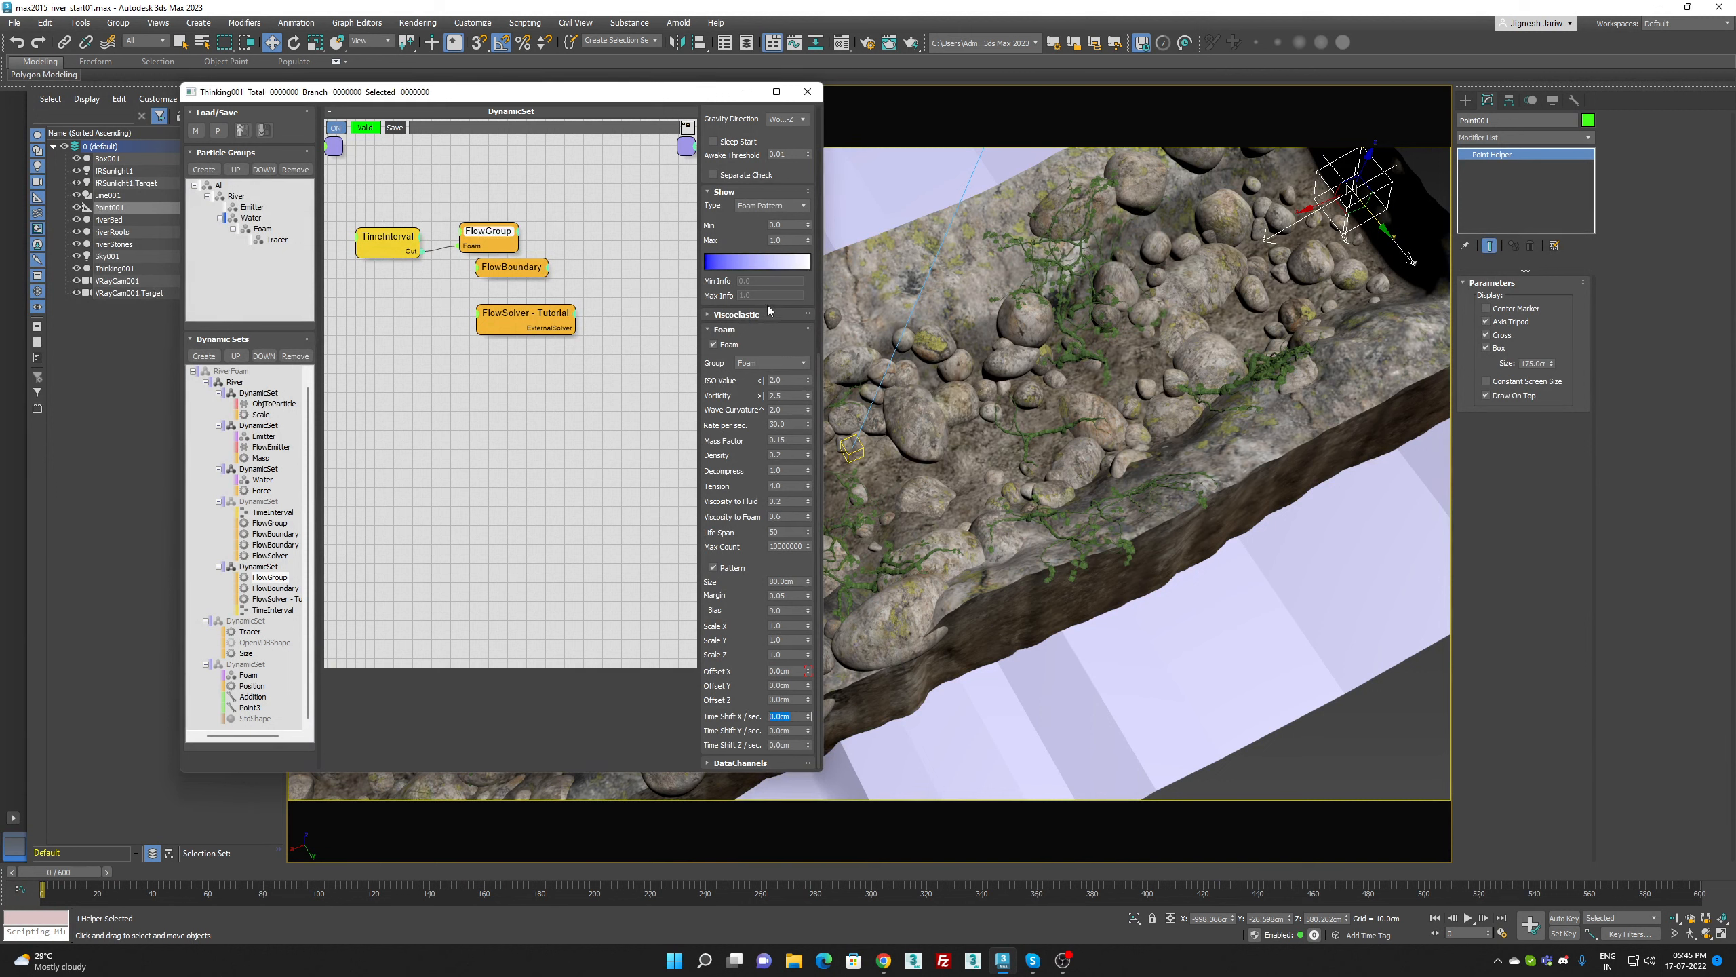
Show the FlowGroup's Offset X in Track View and reposition the curve editor window
click(270, 577)
right_click(793, 673)
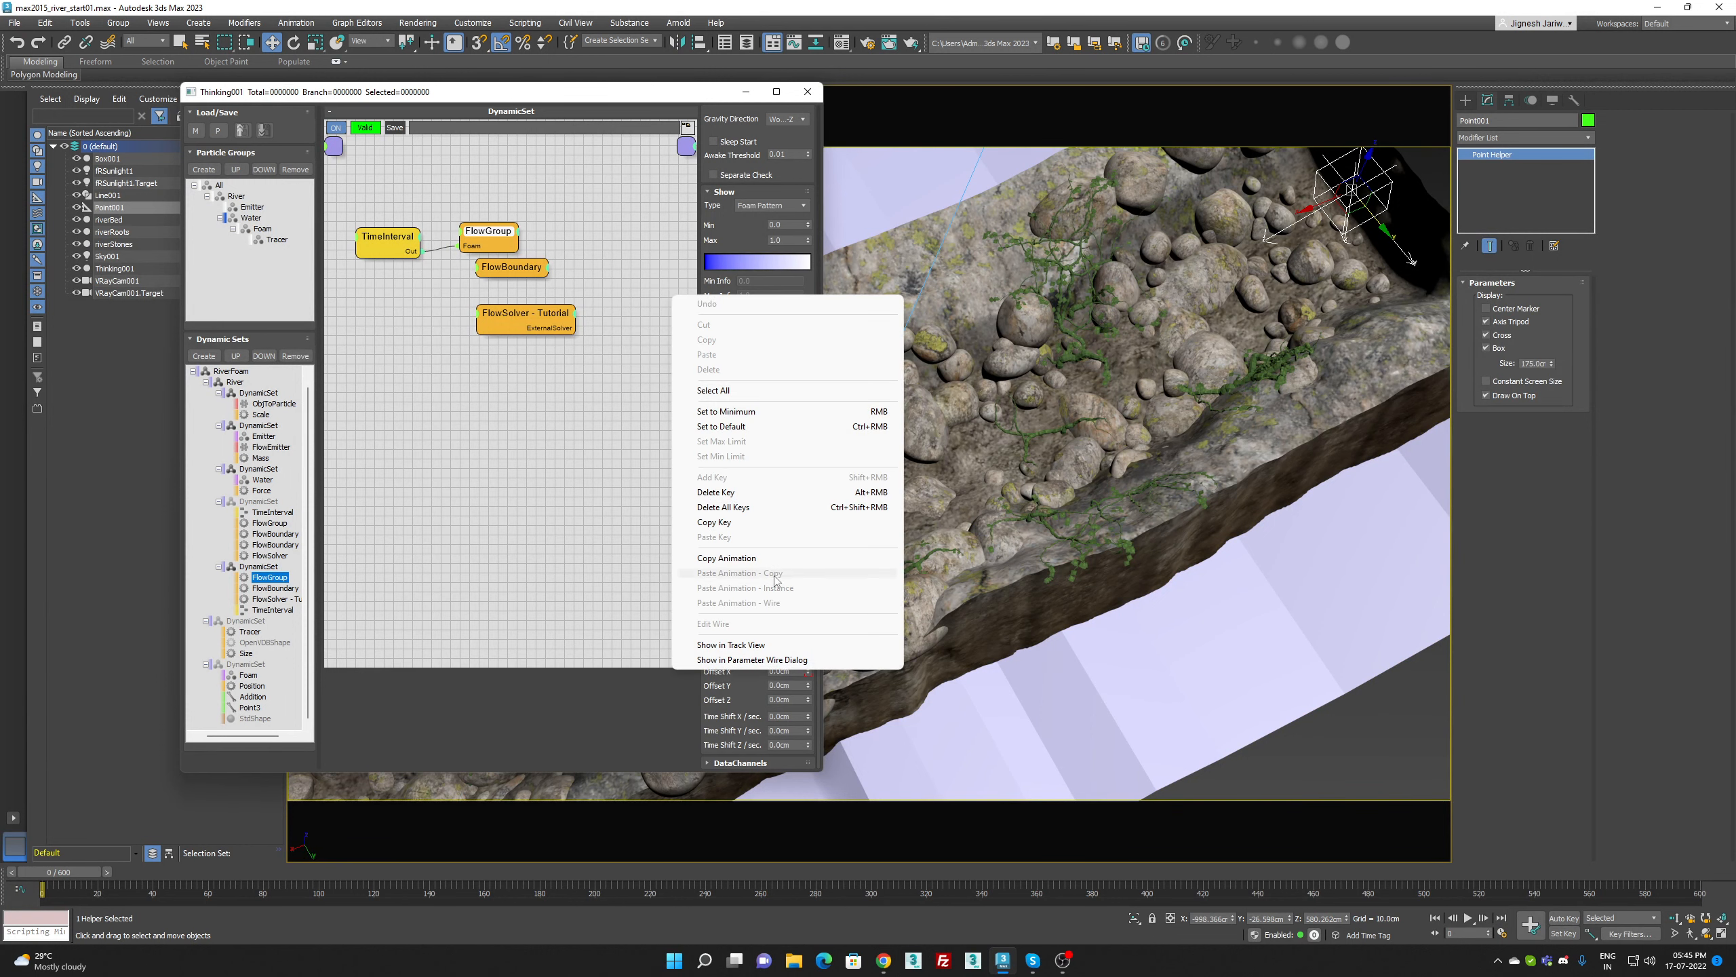
click(745, 644)
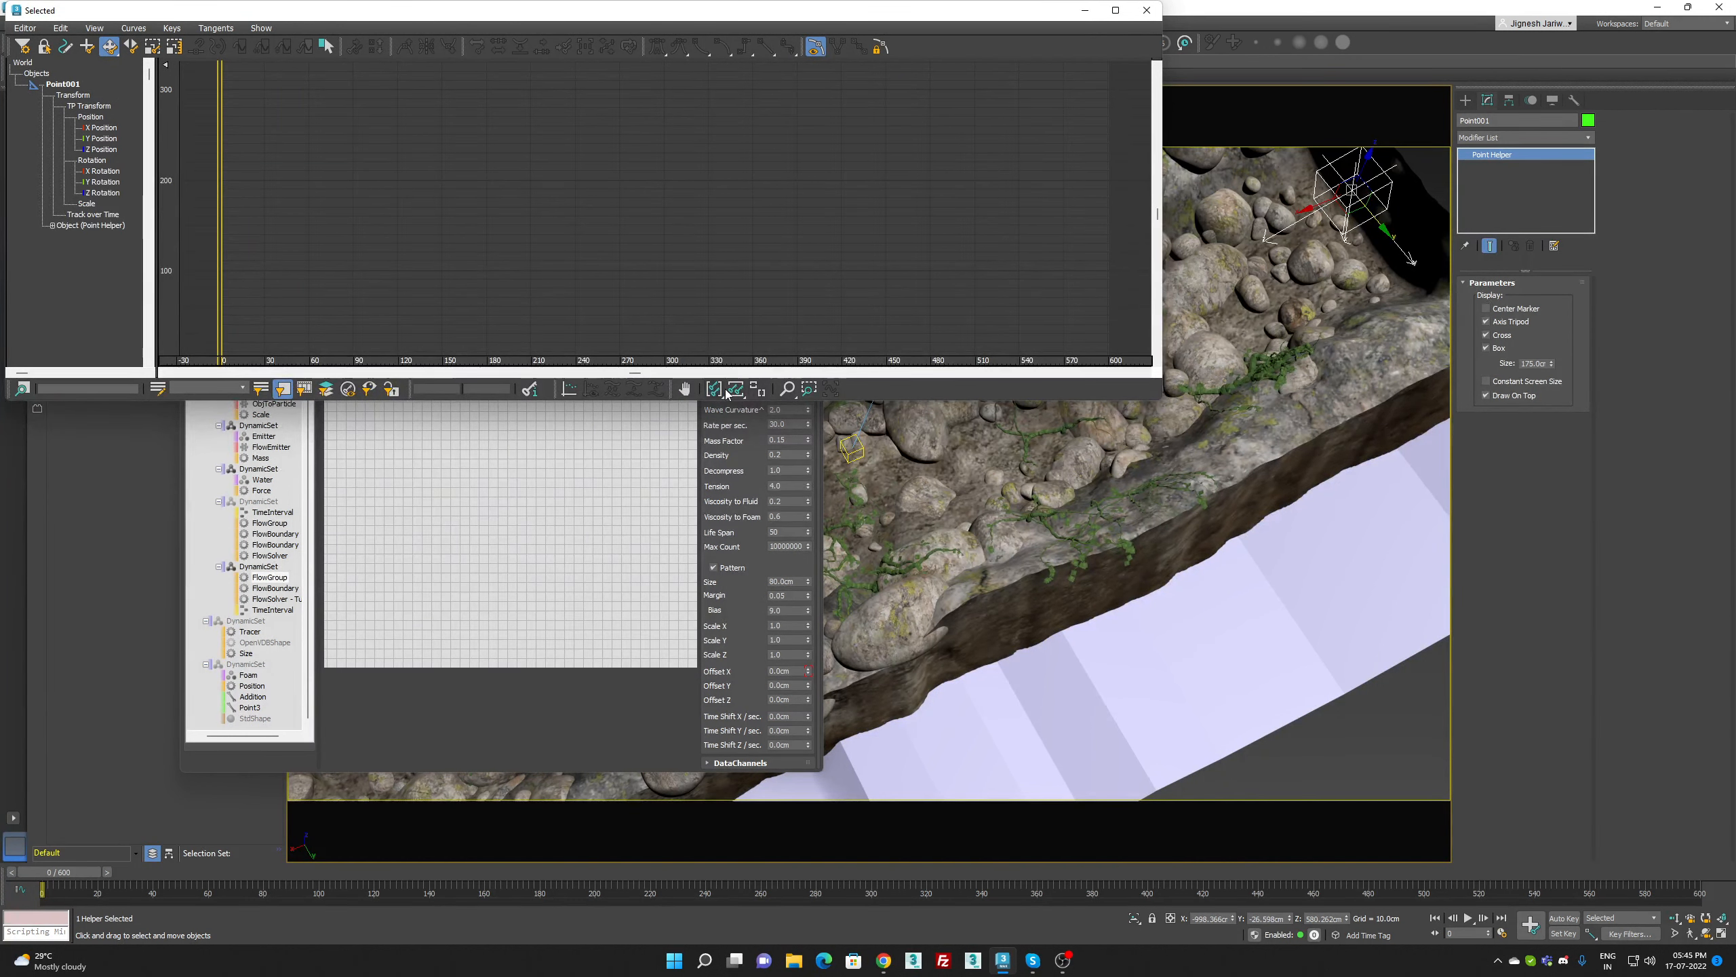
drag(381, 11, 569, 32)
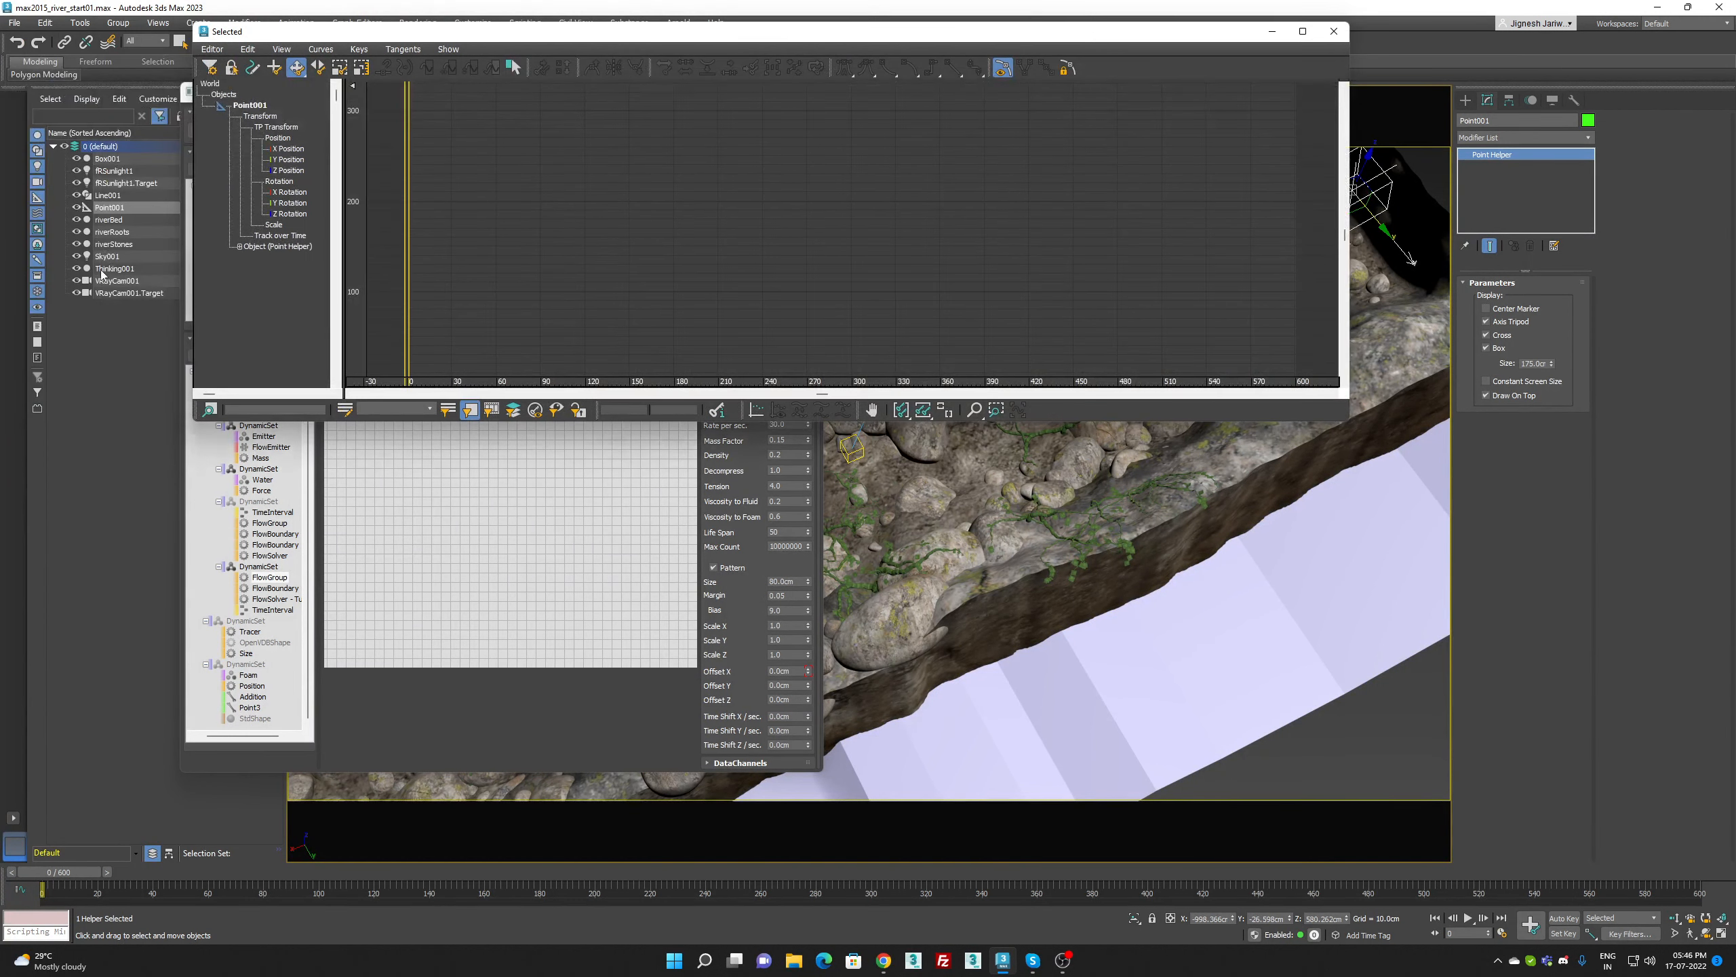
Select Thinking001, show the FoamPatternOffsetX track in Track View and fit its curve to the value range
click(103, 269)
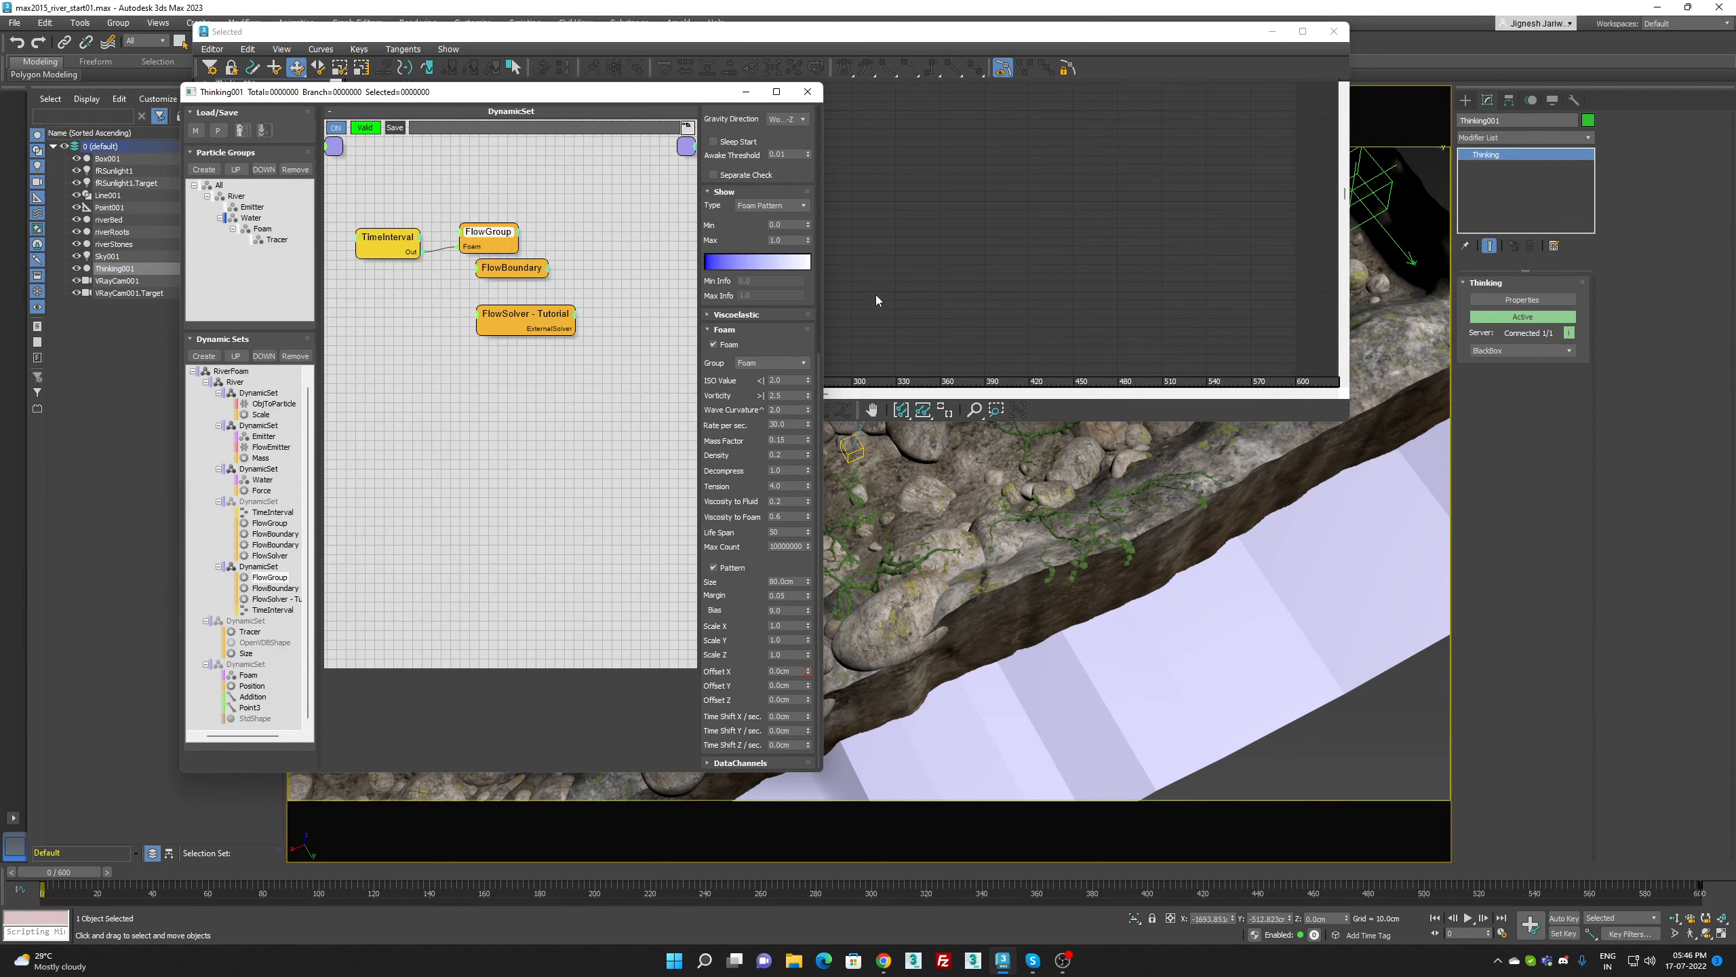
click(889, 282)
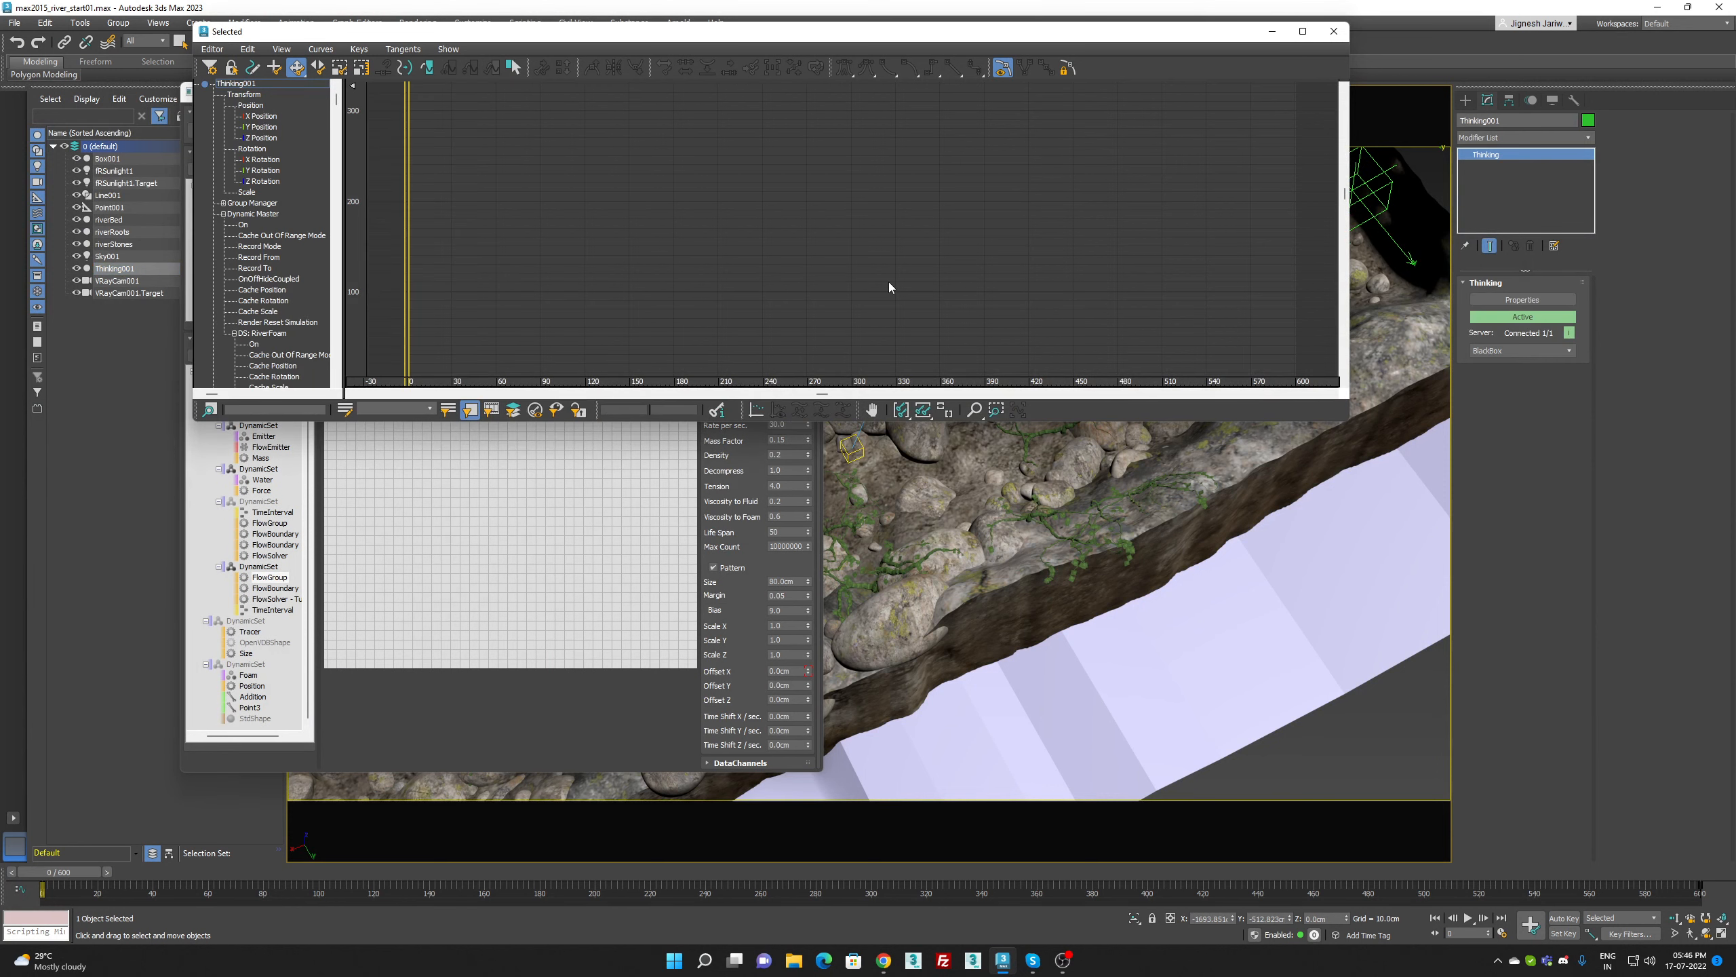
right_click(791, 676)
click(790, 671)
right_click(791, 671)
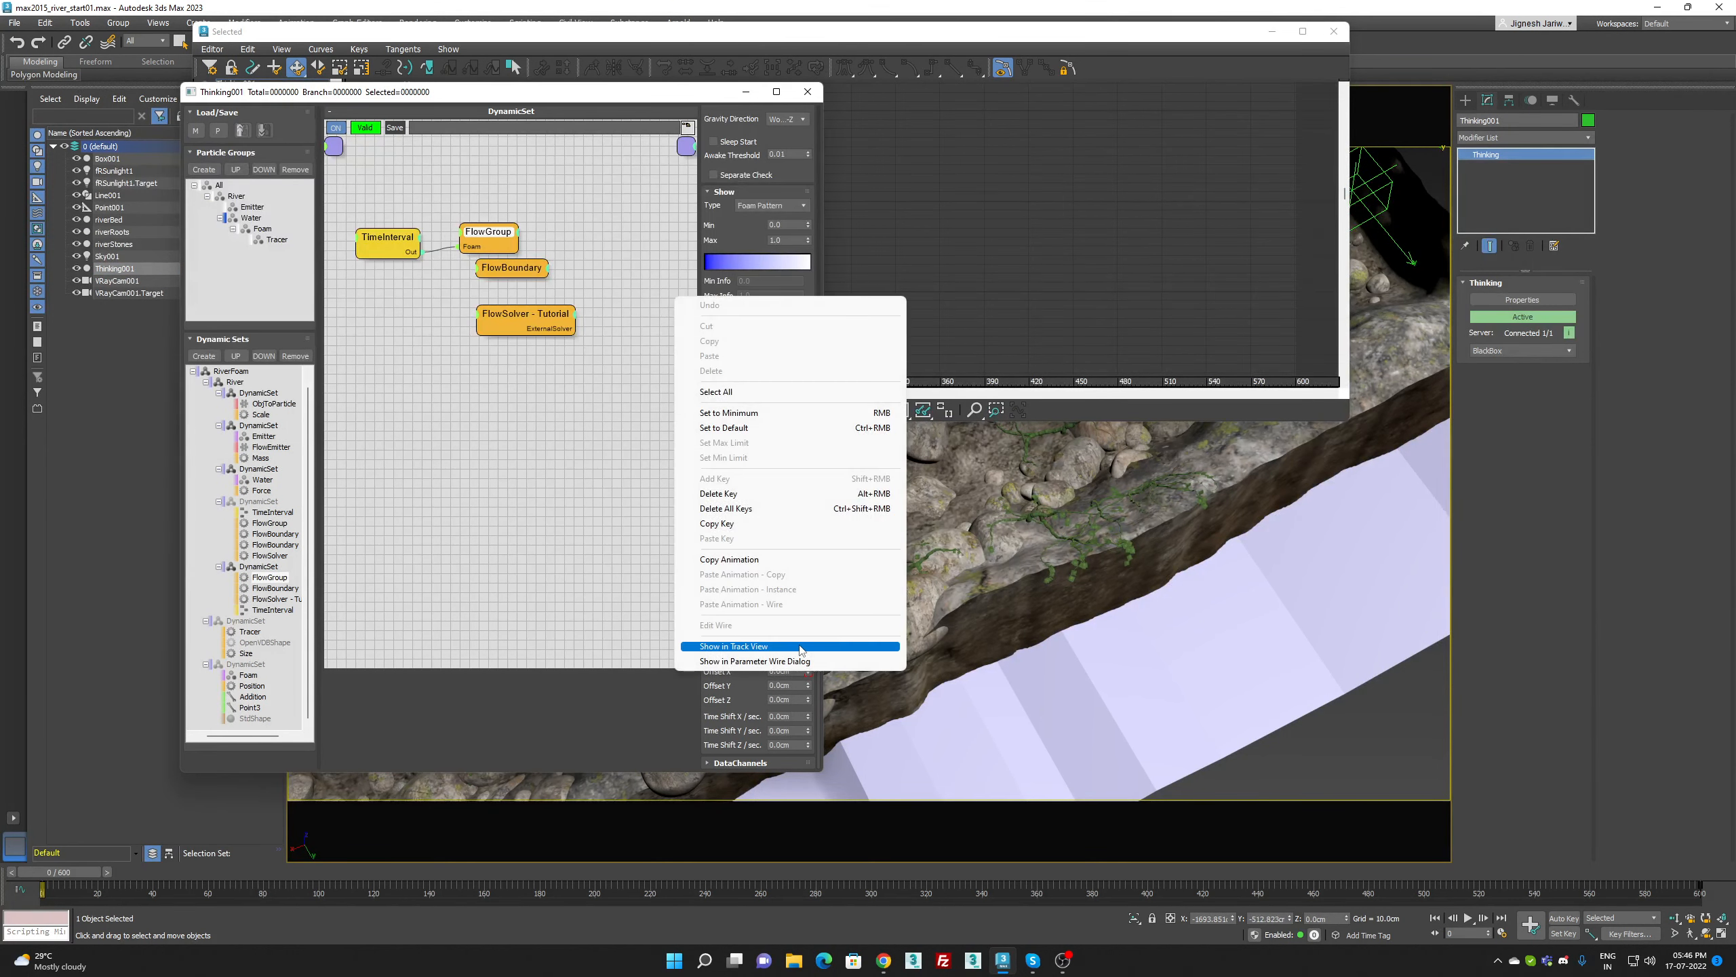
click(796, 646)
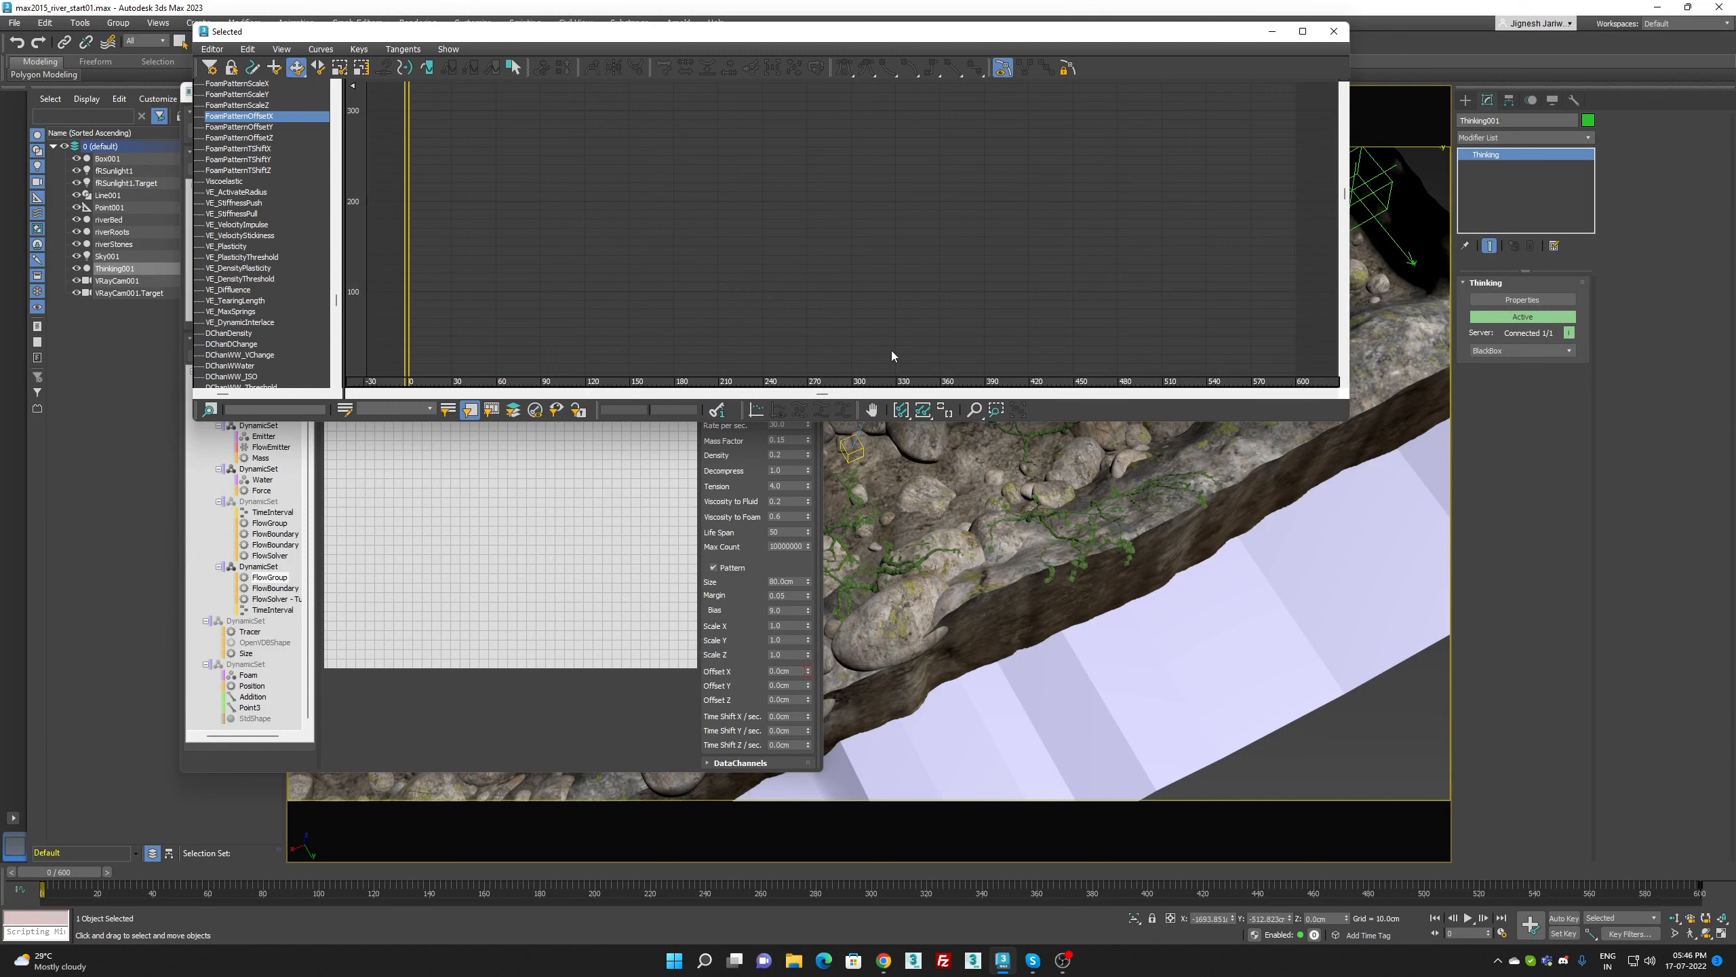
click(924, 409)
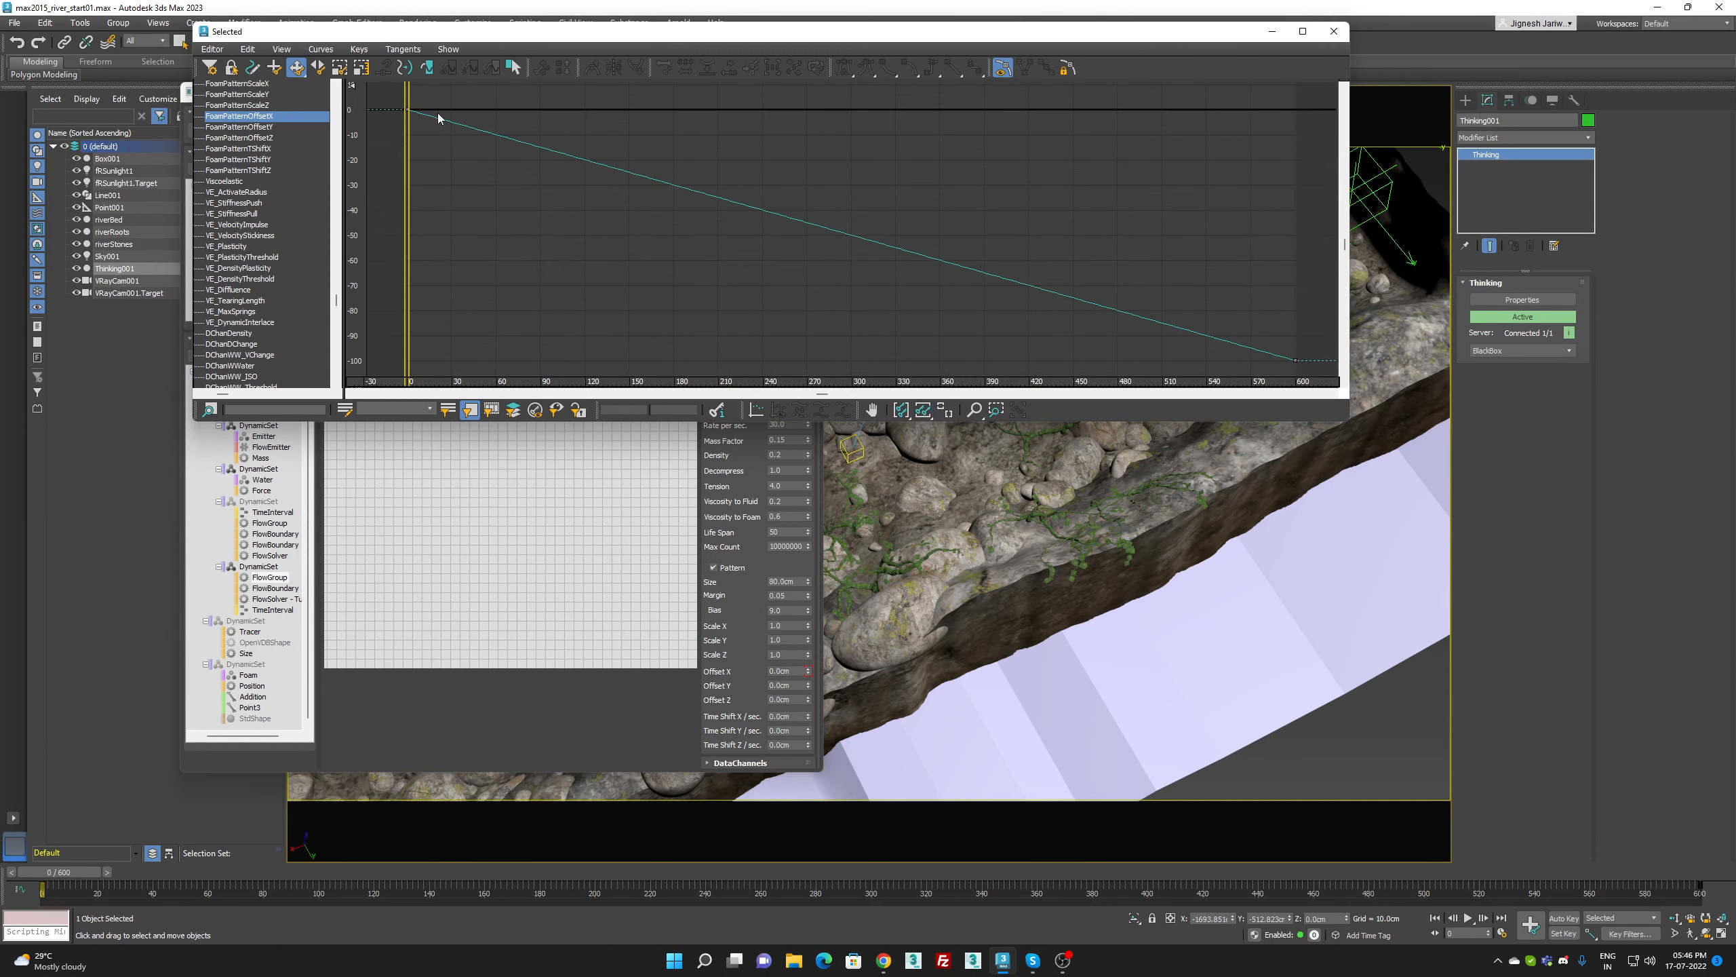
Delete all animation keys from the FoamPatternOffsetX curve, close the curve editor, and play the simulation briefly
drag(387, 94, 1403, 371)
key(Delete)
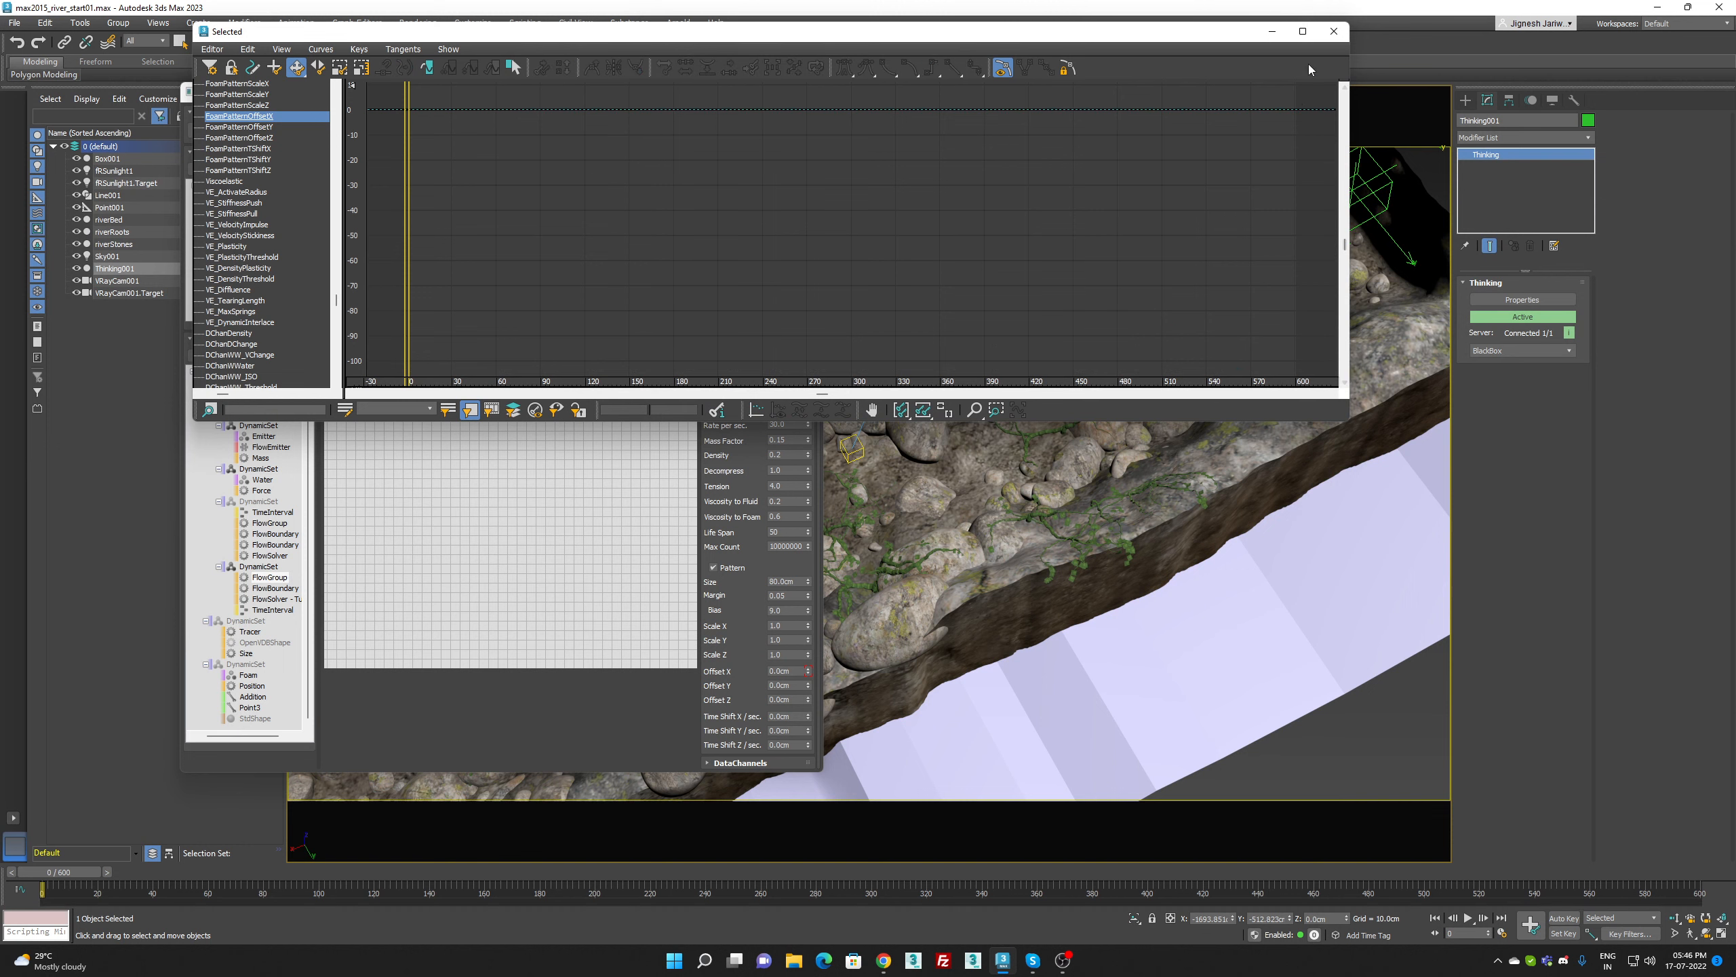
click(1336, 31)
click(1468, 918)
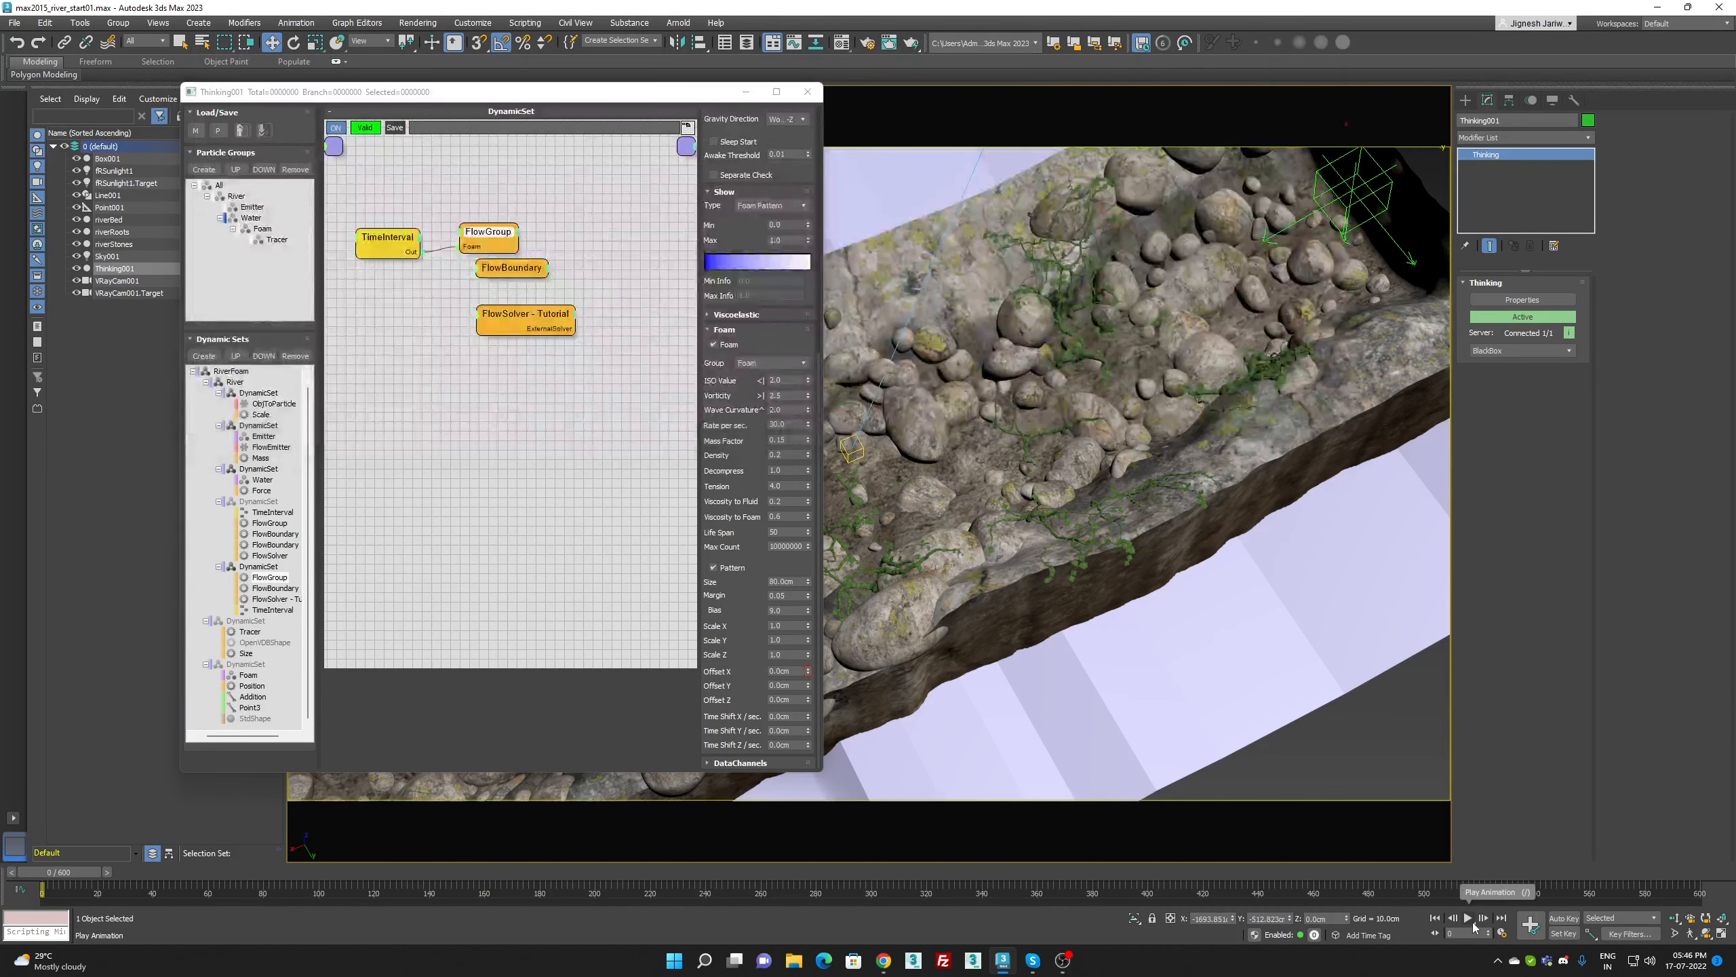
click(1470, 919)
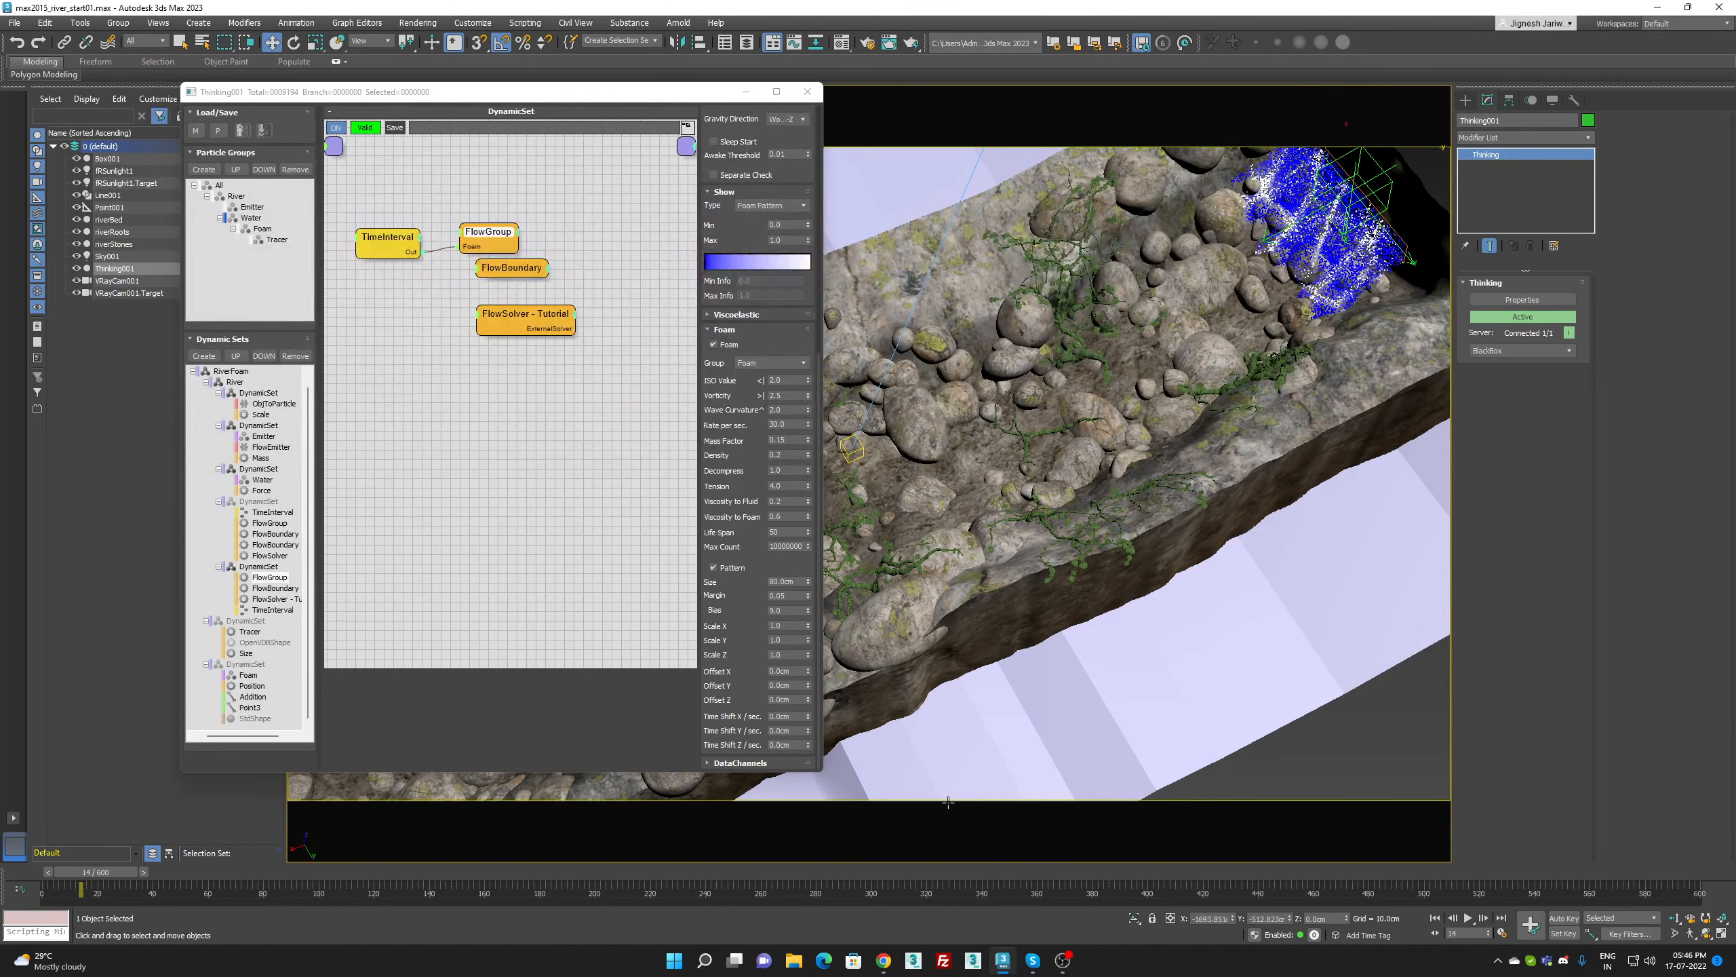
Set the foam pattern's Time Shift X to -20 cm per second in the FlowGroup settings
double_click(791, 716)
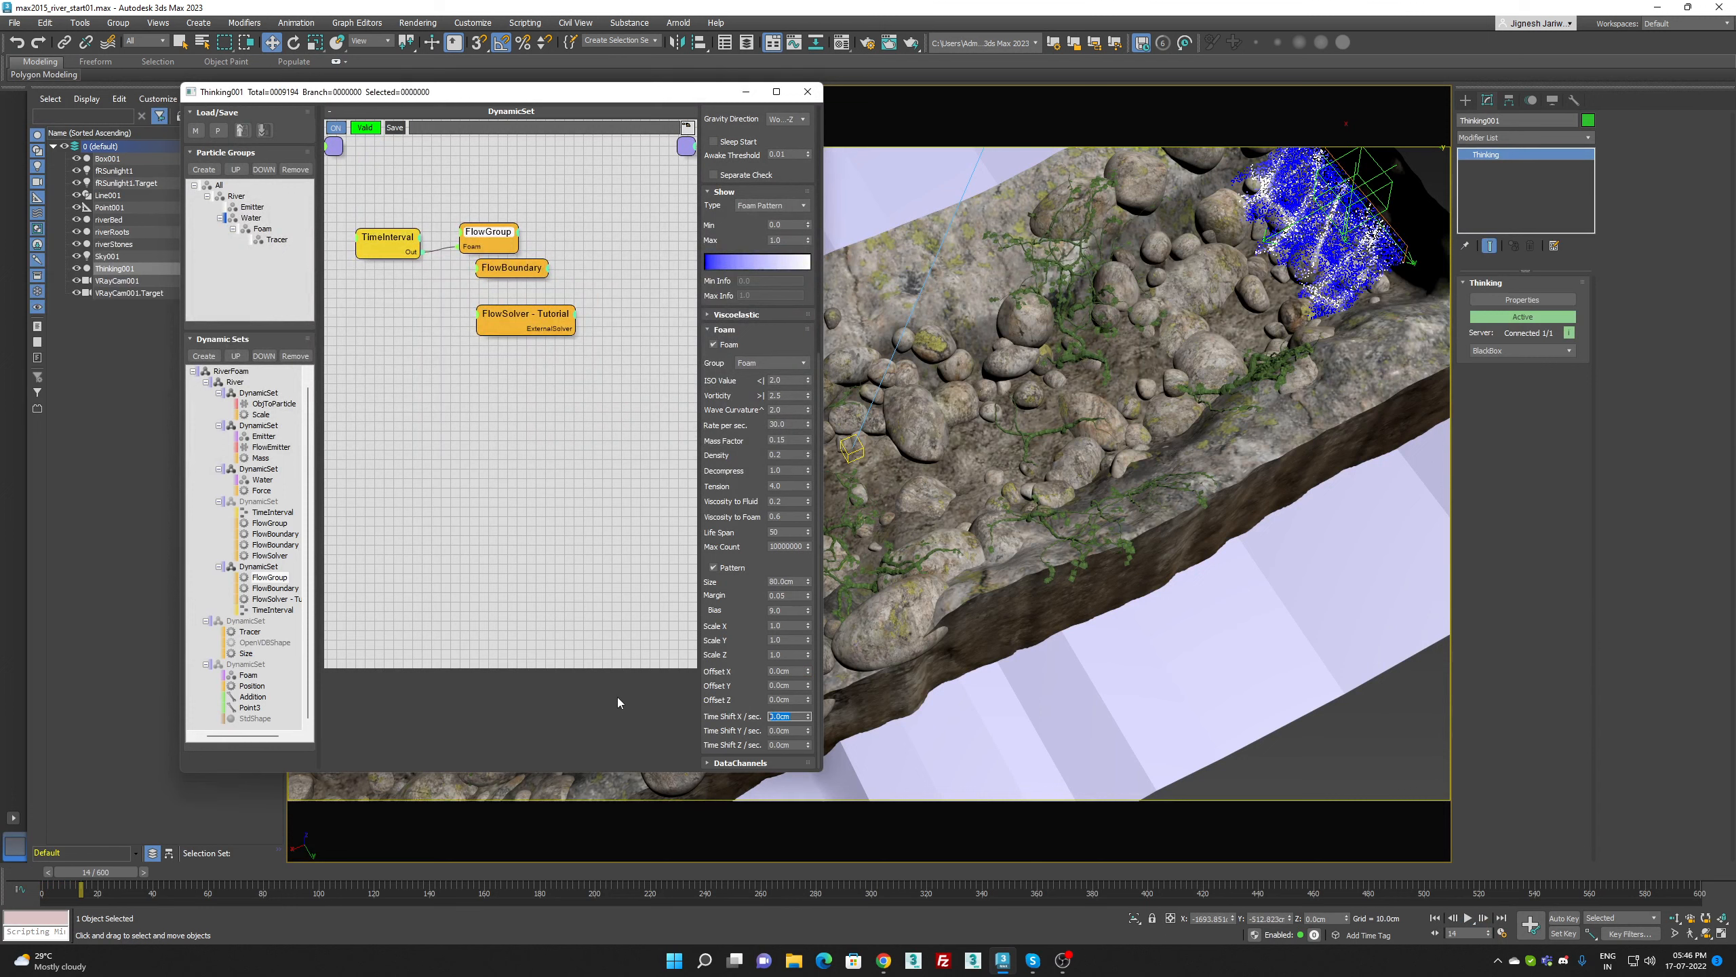
text(1)
key(Return)
text(20)
key(Return)
text(-20)
key(Return)
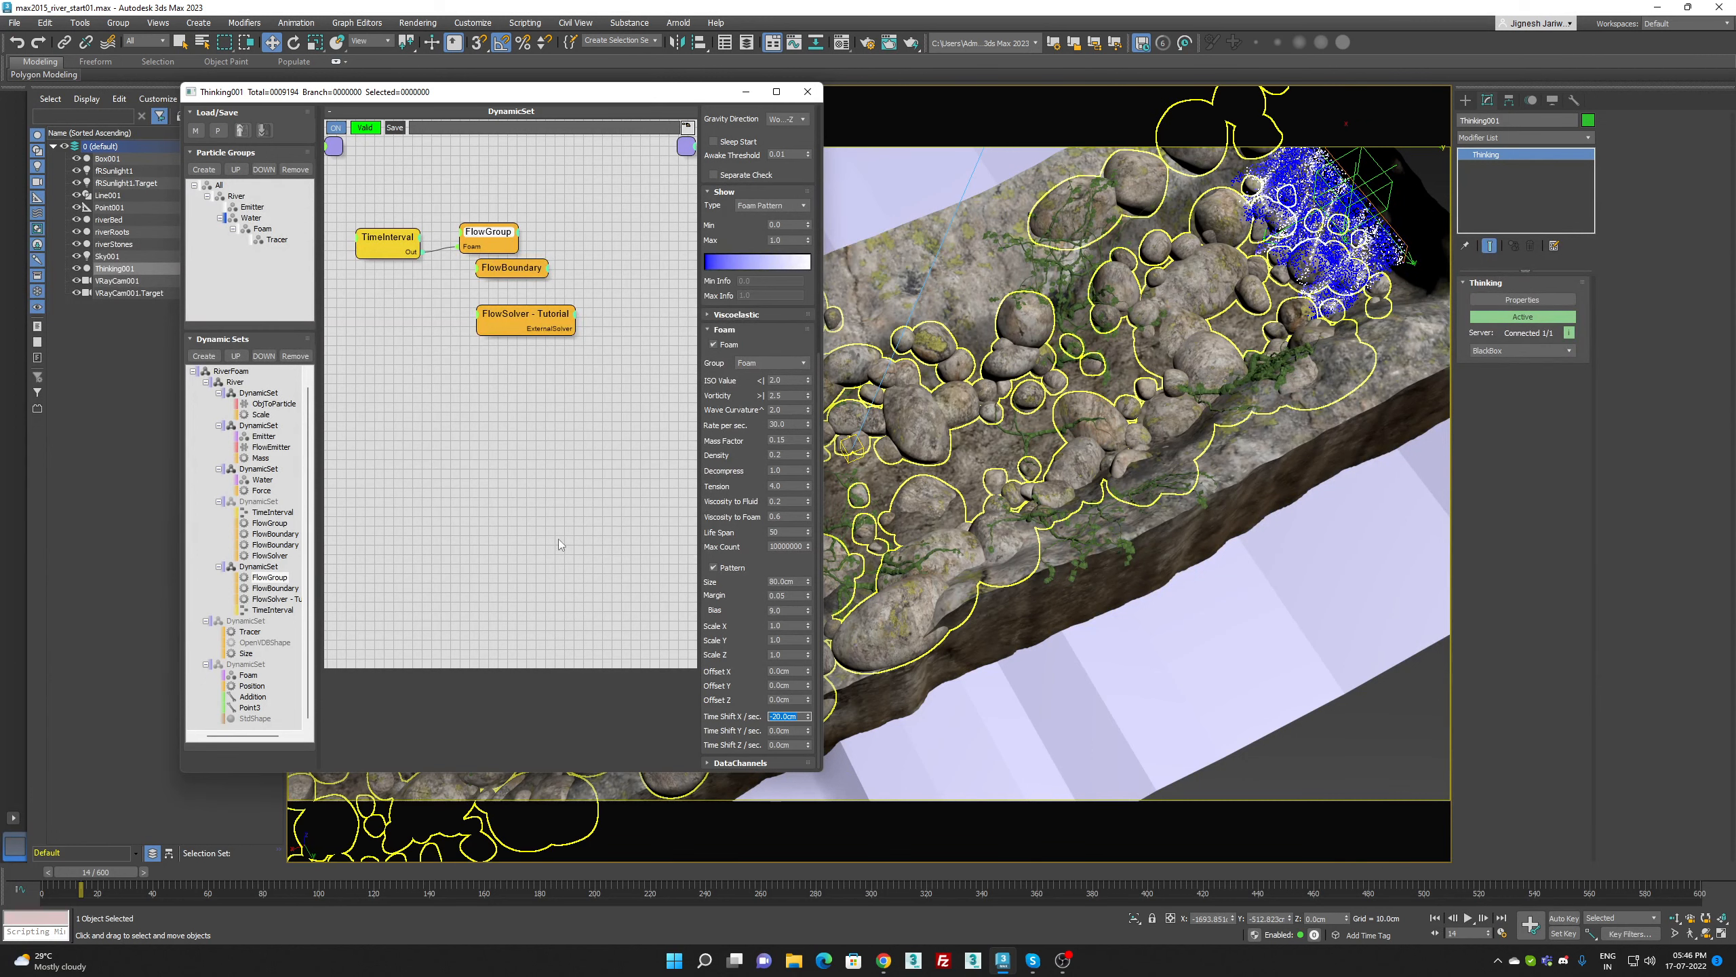
click(238, 372)
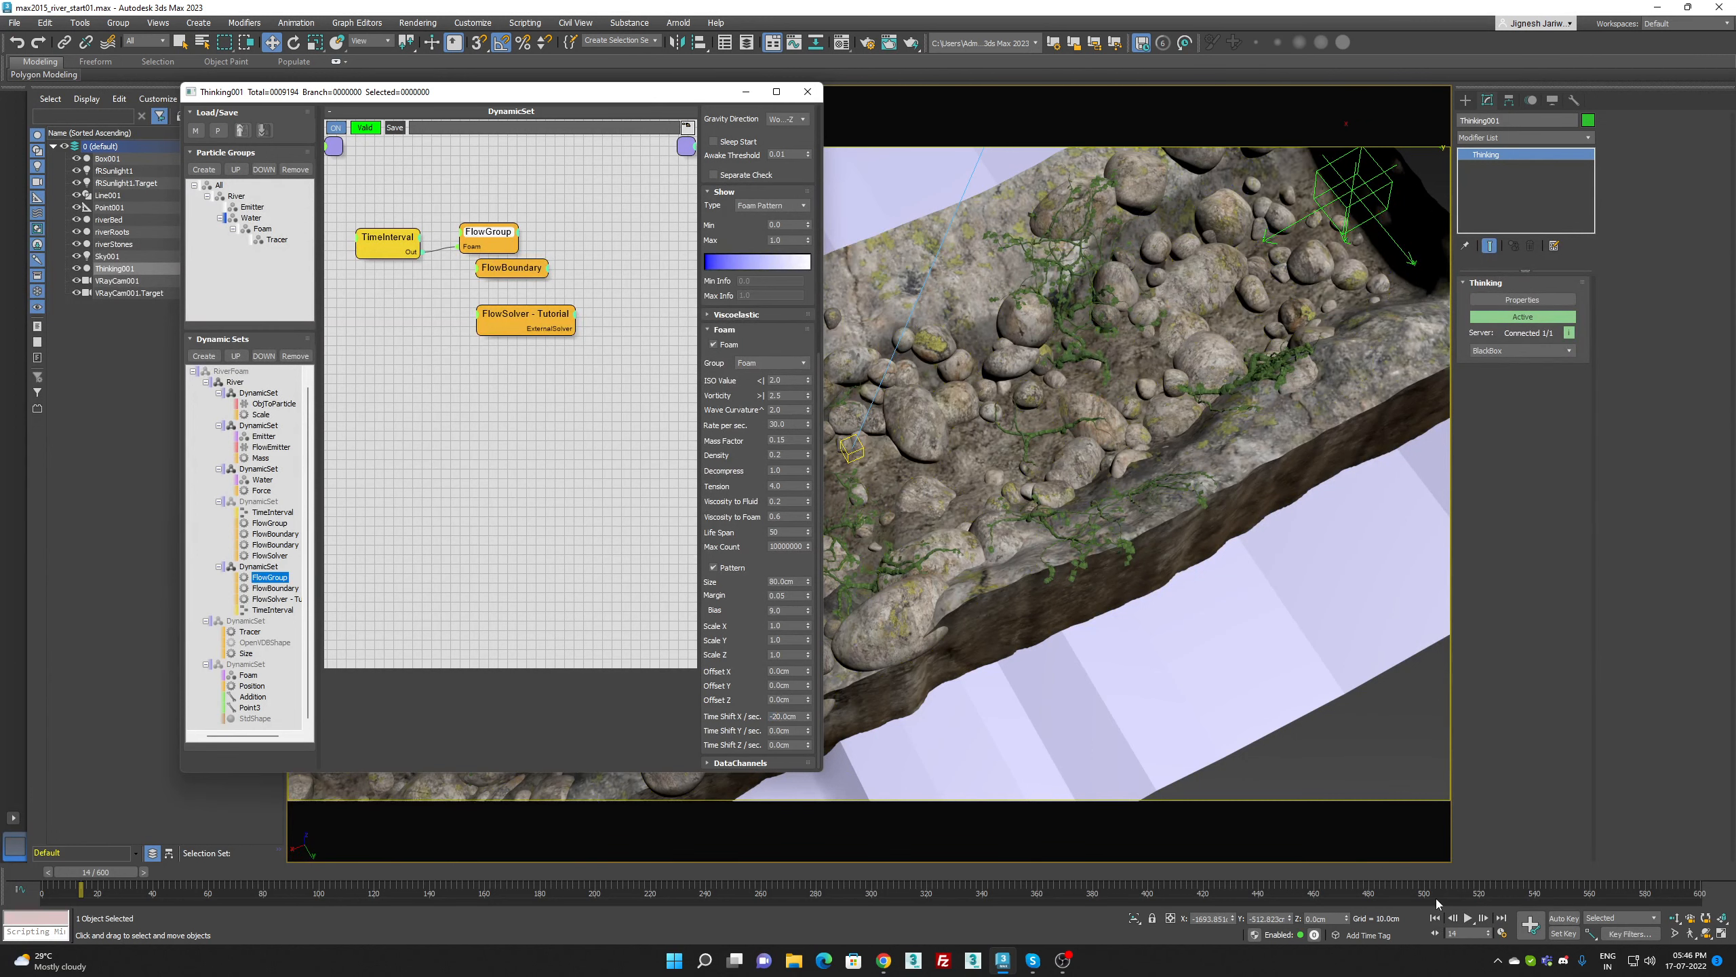
Keyframe a new negative Time Shift X value for the foam pattern at frame 600 with Auto Key, and return to frame 0
click(1501, 917)
click(1563, 918)
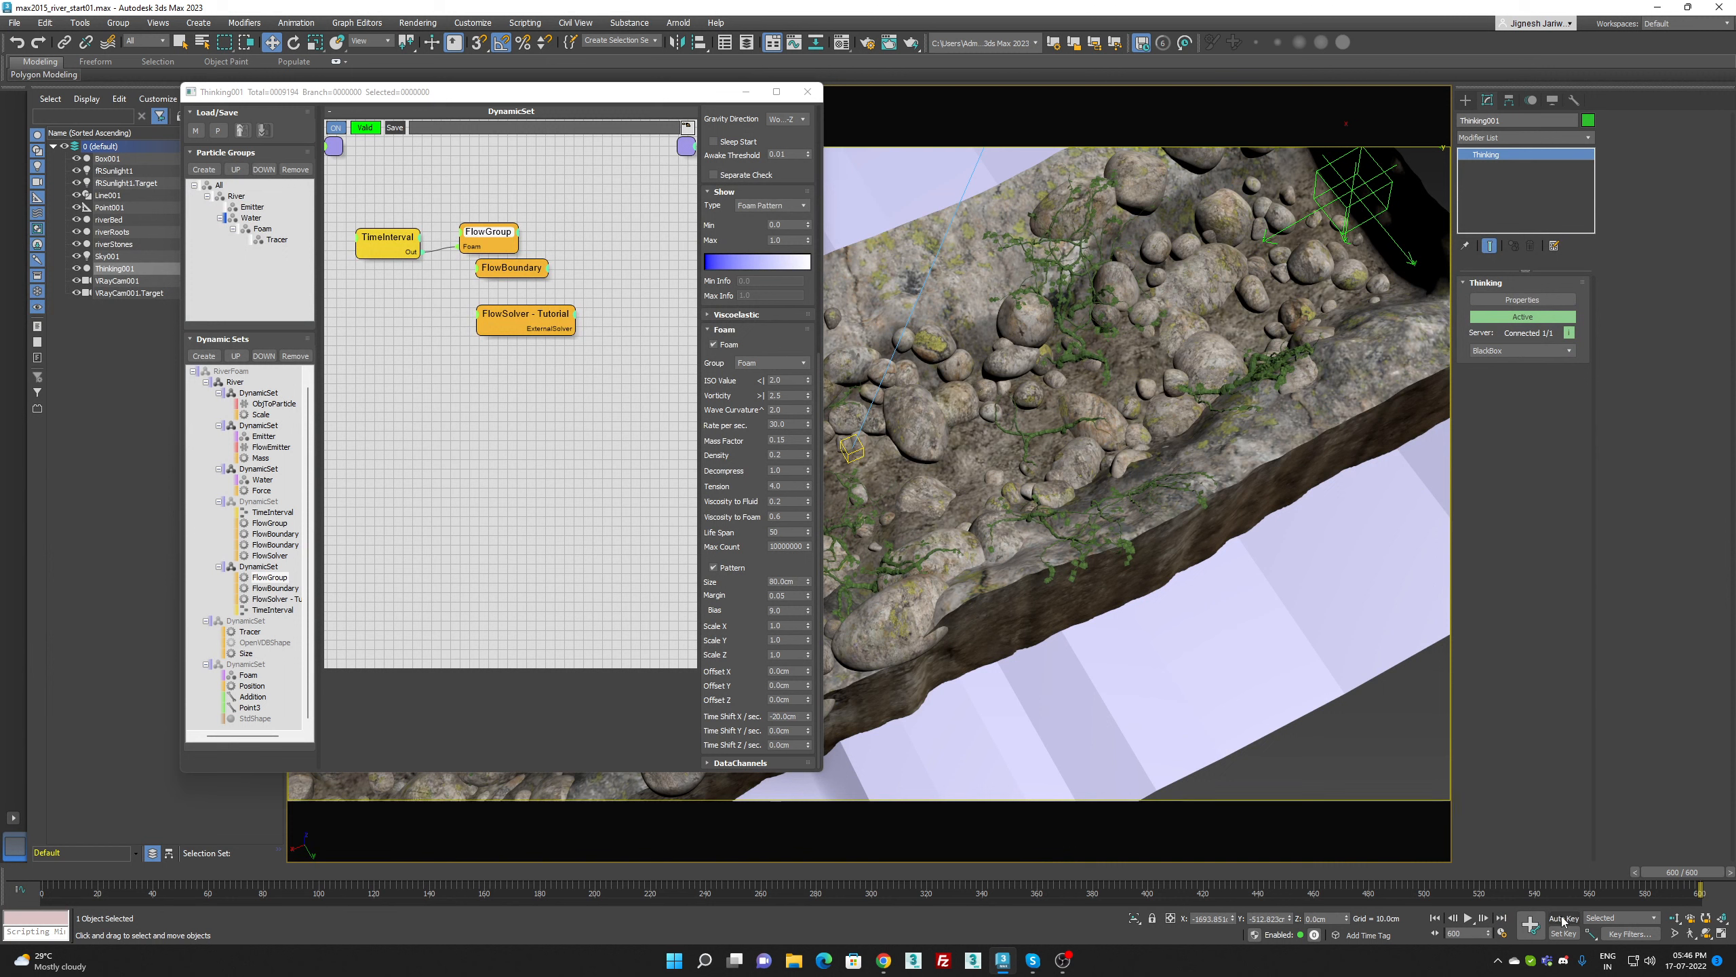
click(791, 717)
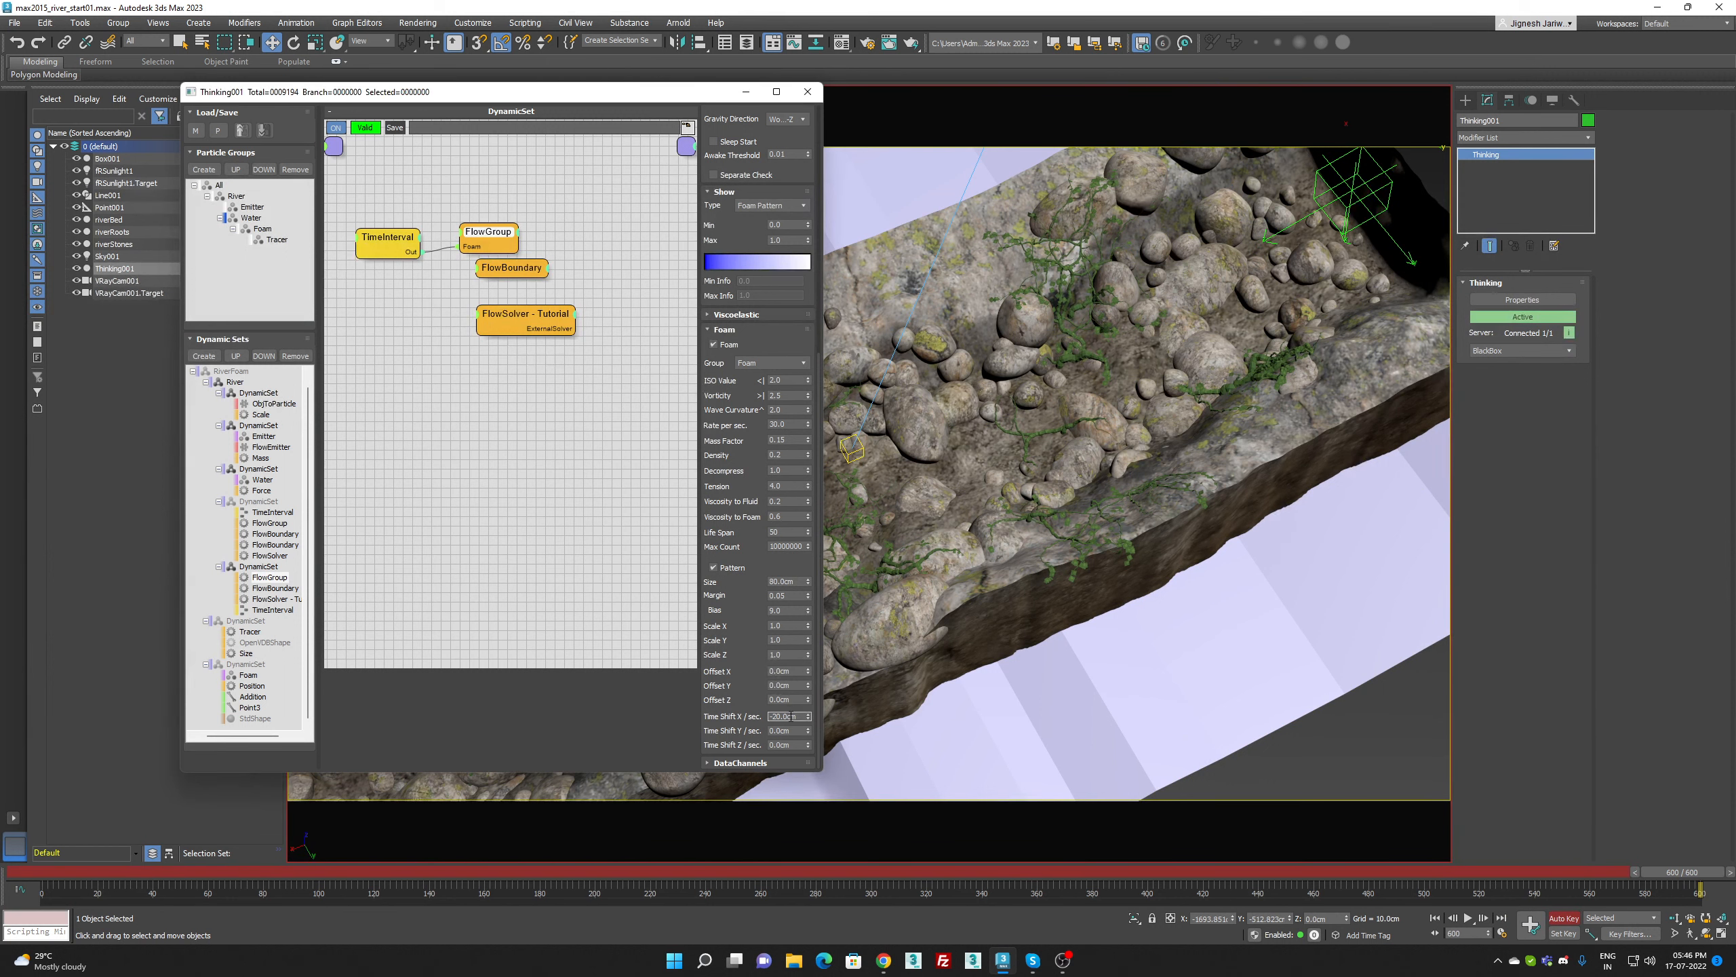
text(-200)
key(Return)
text(-)
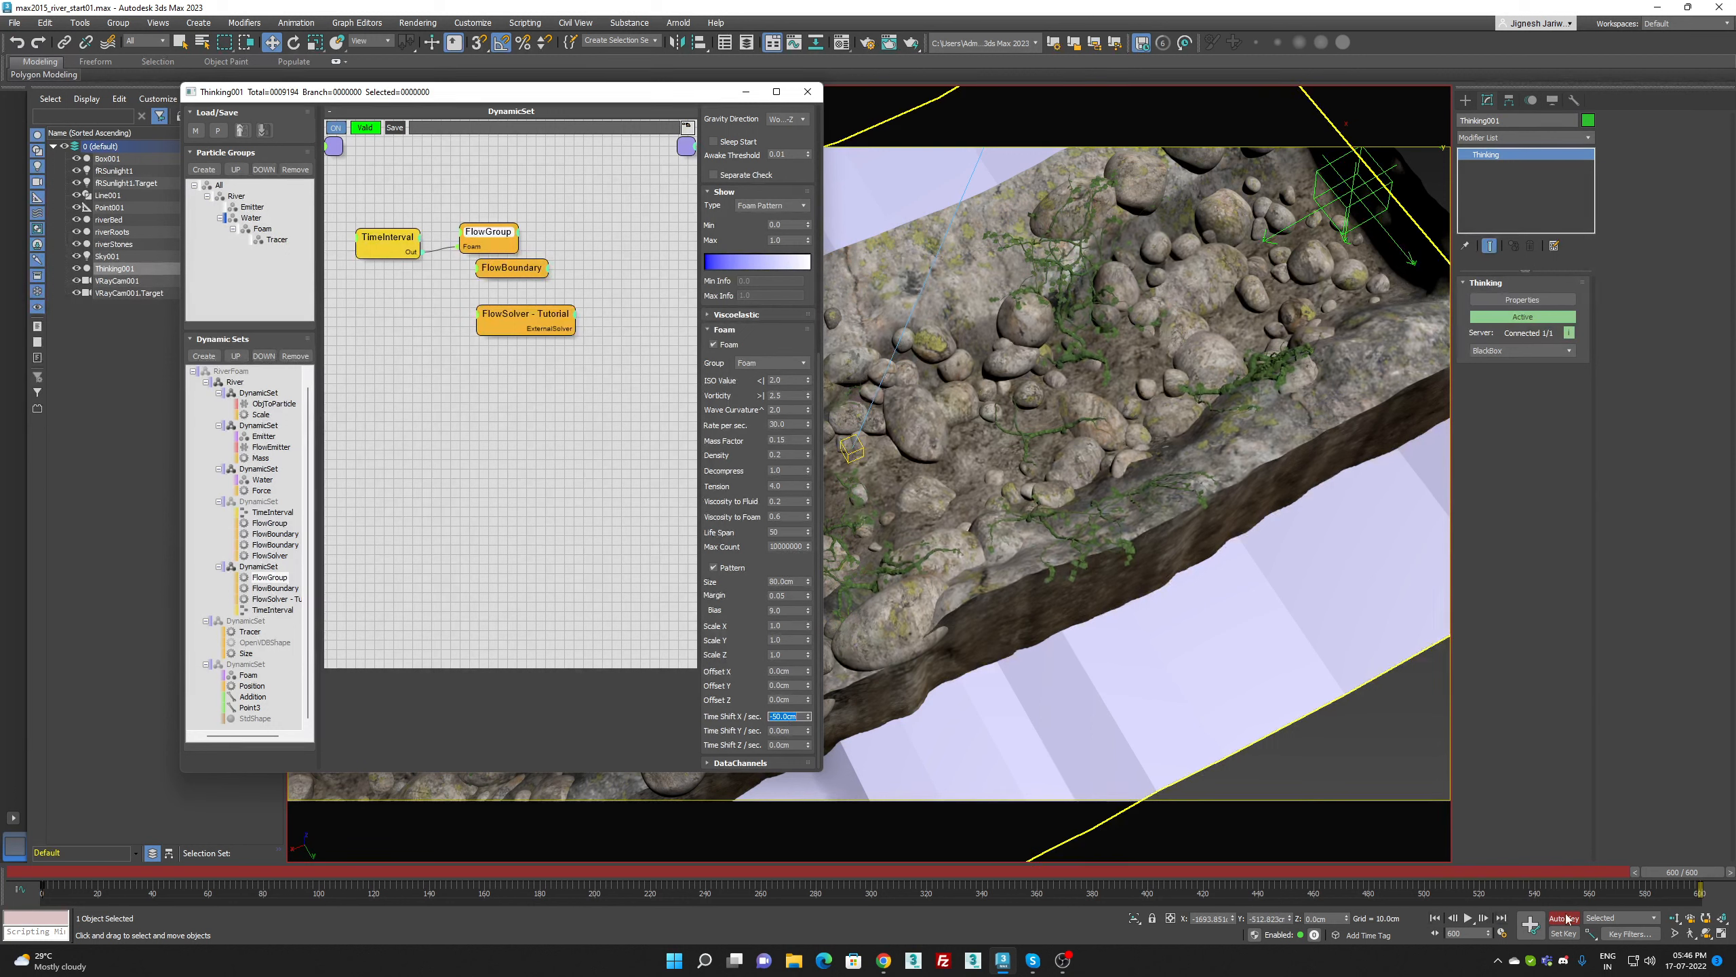
click(1563, 918)
click(1434, 918)
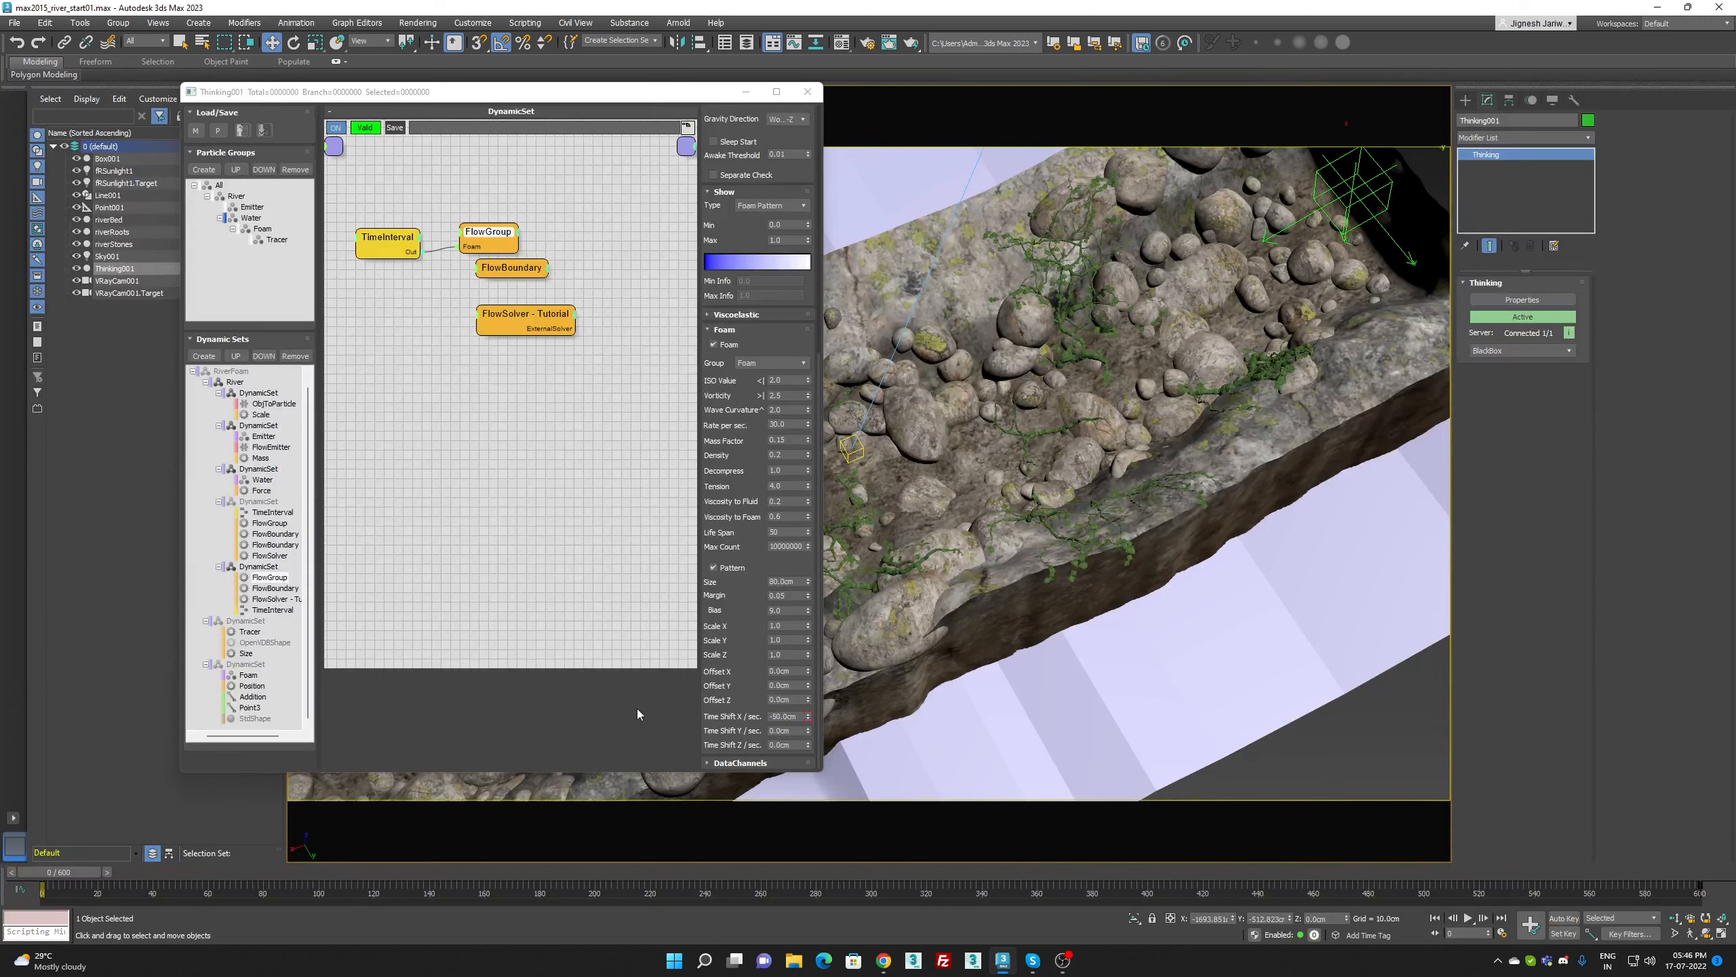
Reset the foam pattern's Time Shift X to 0 at frame 0 with Auto Key on, and turn Auto Key off
key(n)
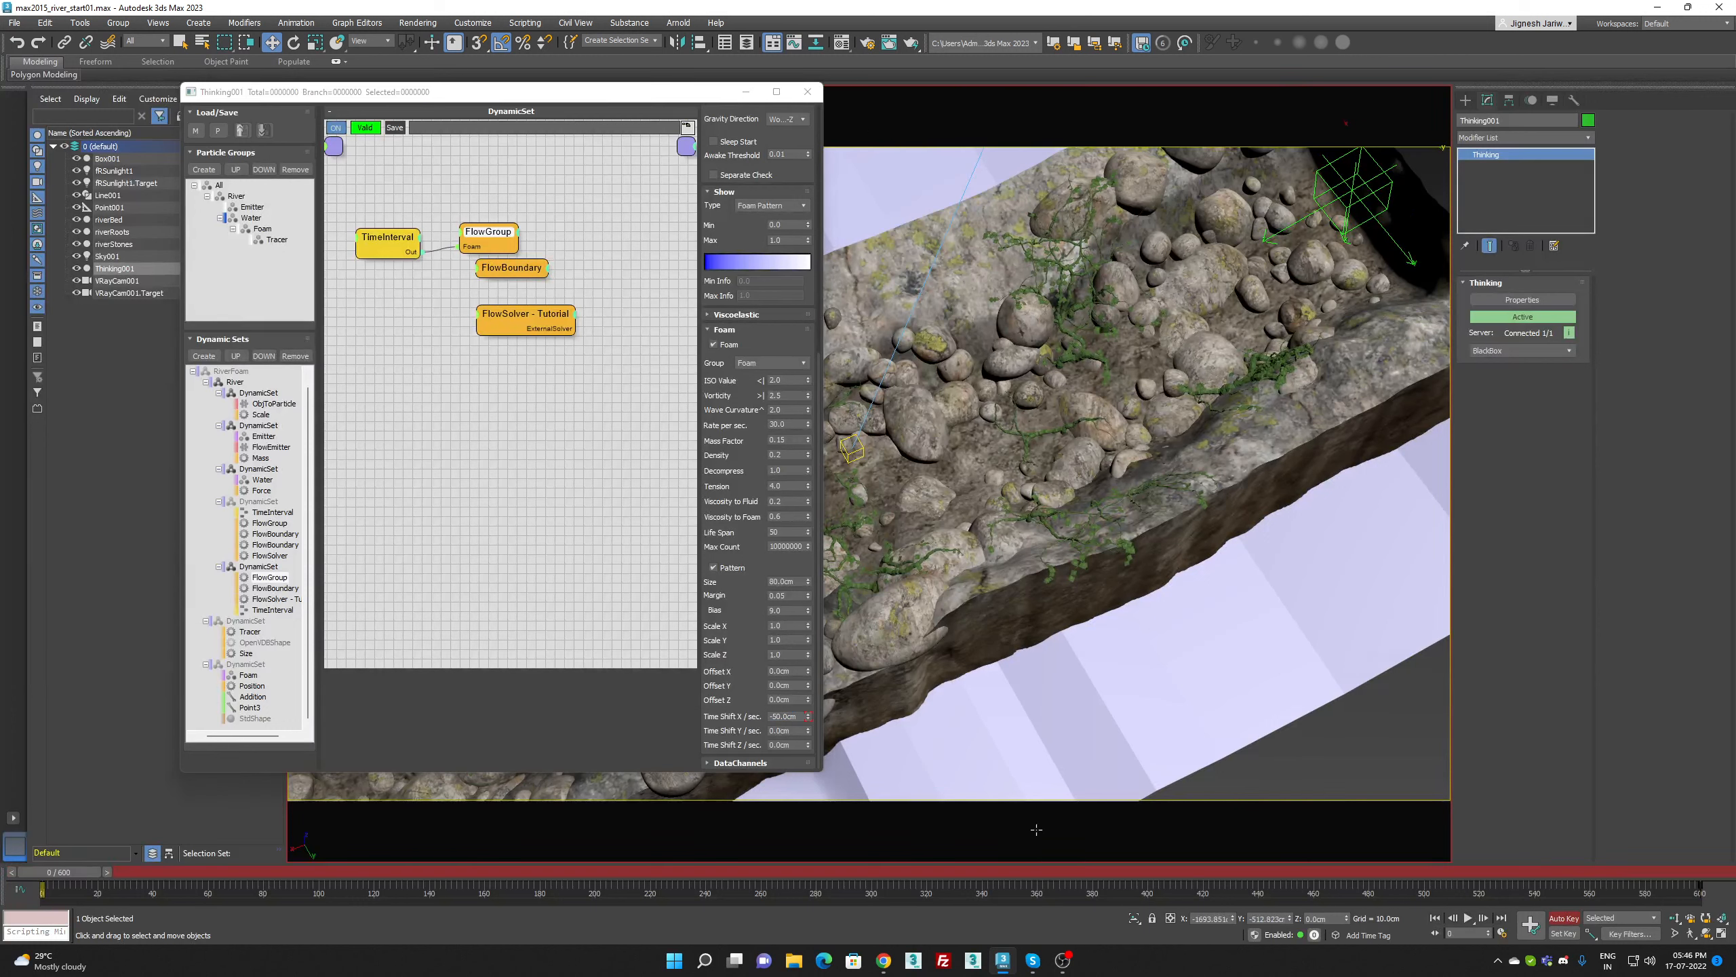
right_click(807, 717)
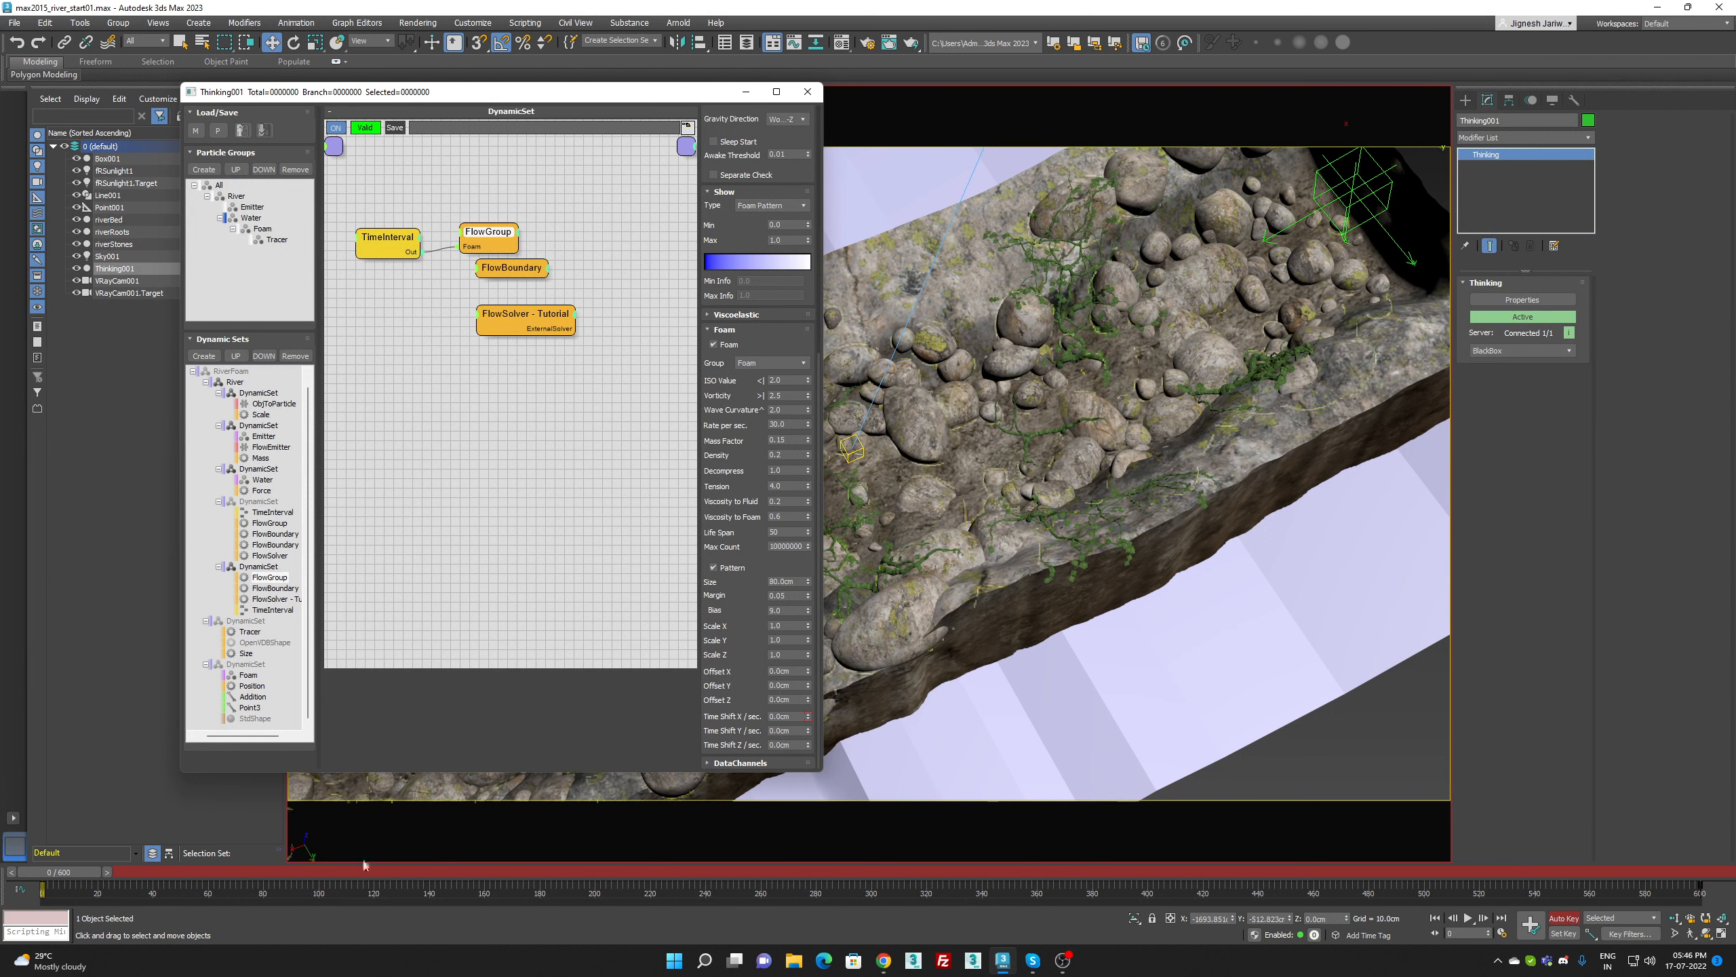
mouse_move(59, 872)
mouse_down()
mouse_move(244, 876)
mouse_move(59, 872)
mouse_up()
drag(1682, 894, 1455, 902)
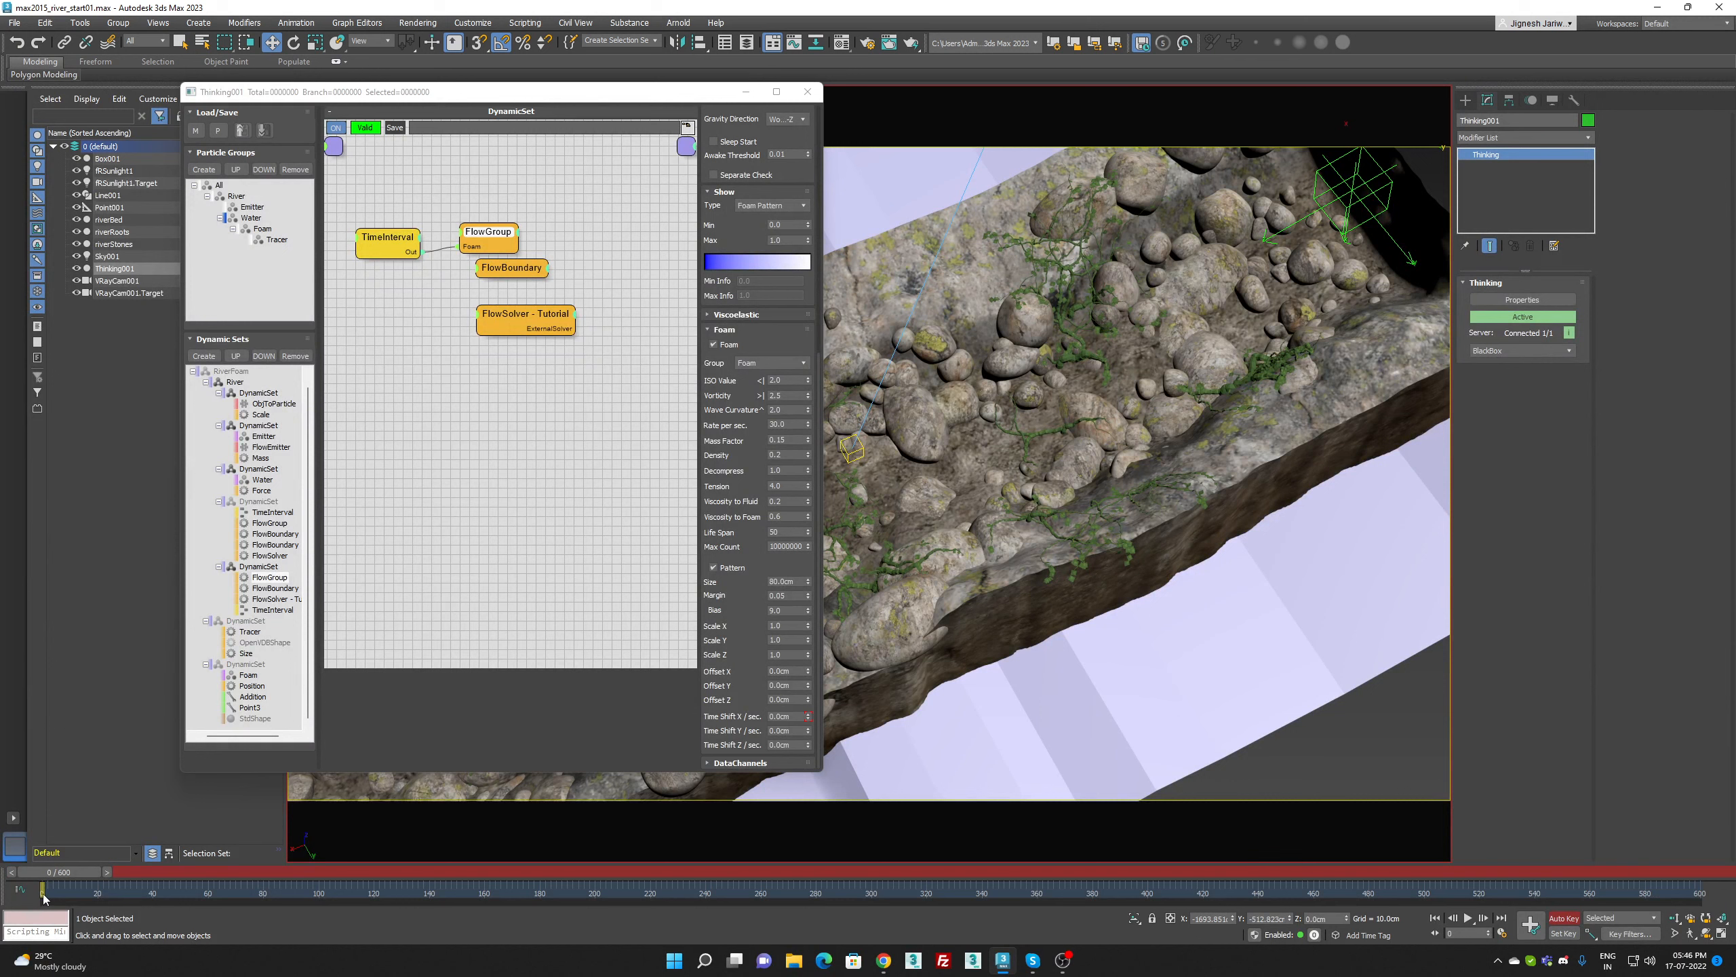
click(1563, 918)
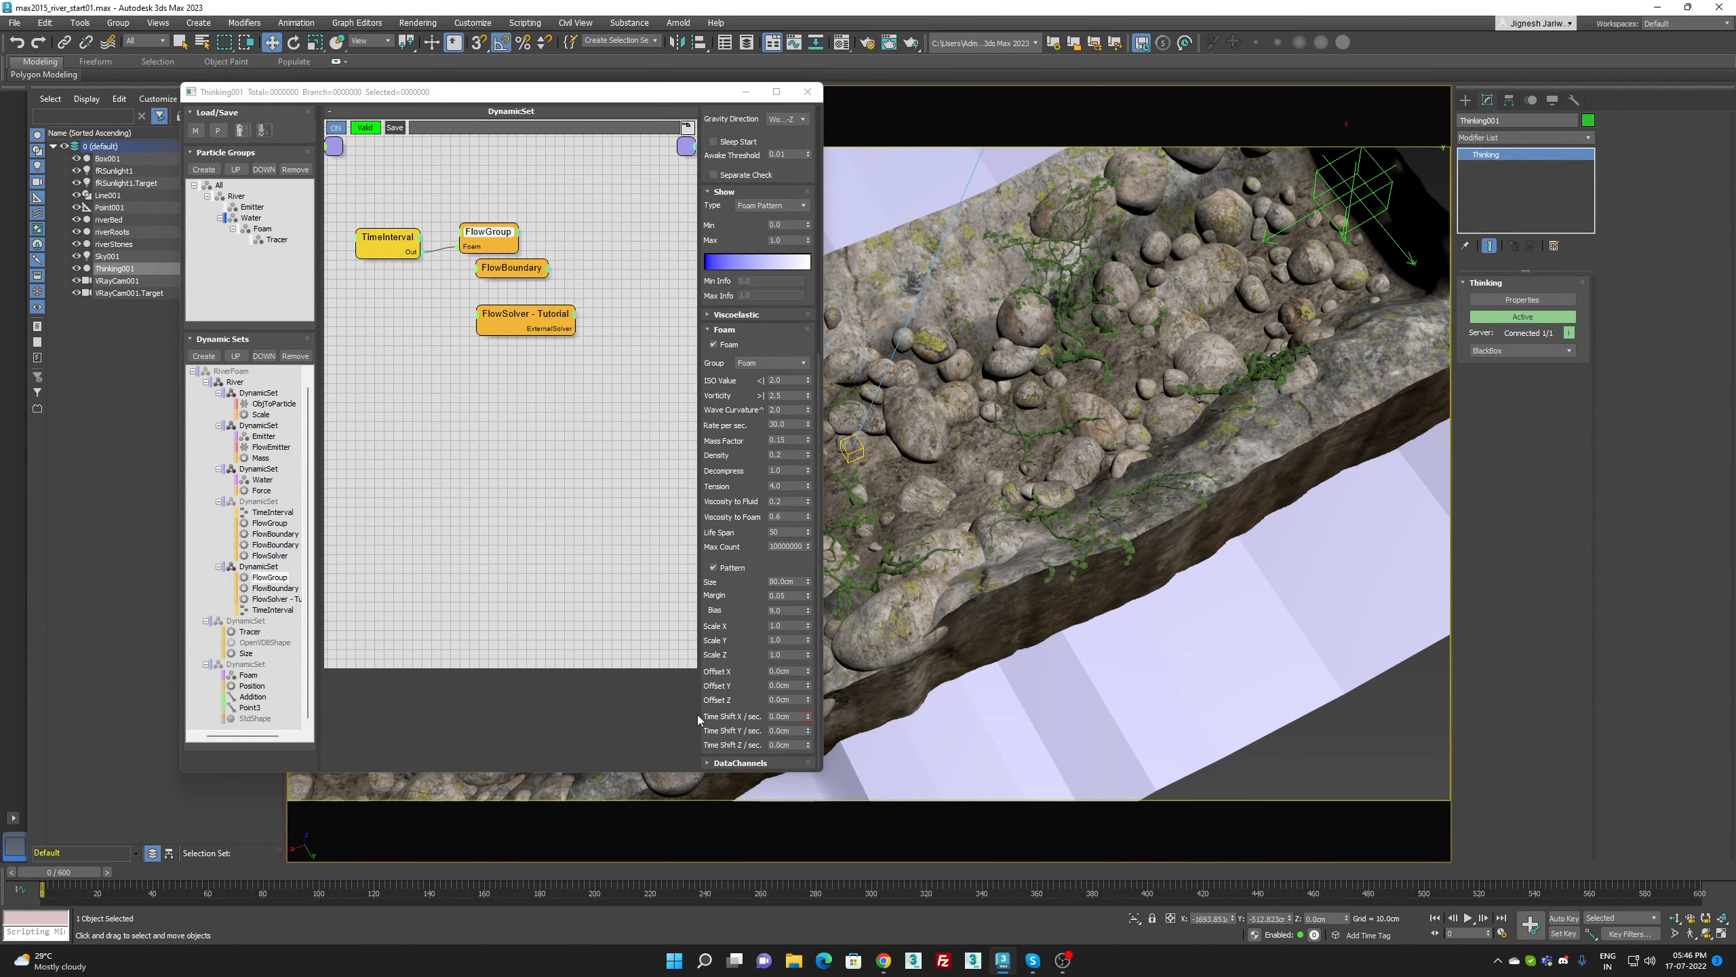
Set a negative Time Shift X for the foam pattern with Auto Key off, and play the simulation to preview it
double_click(783, 717)
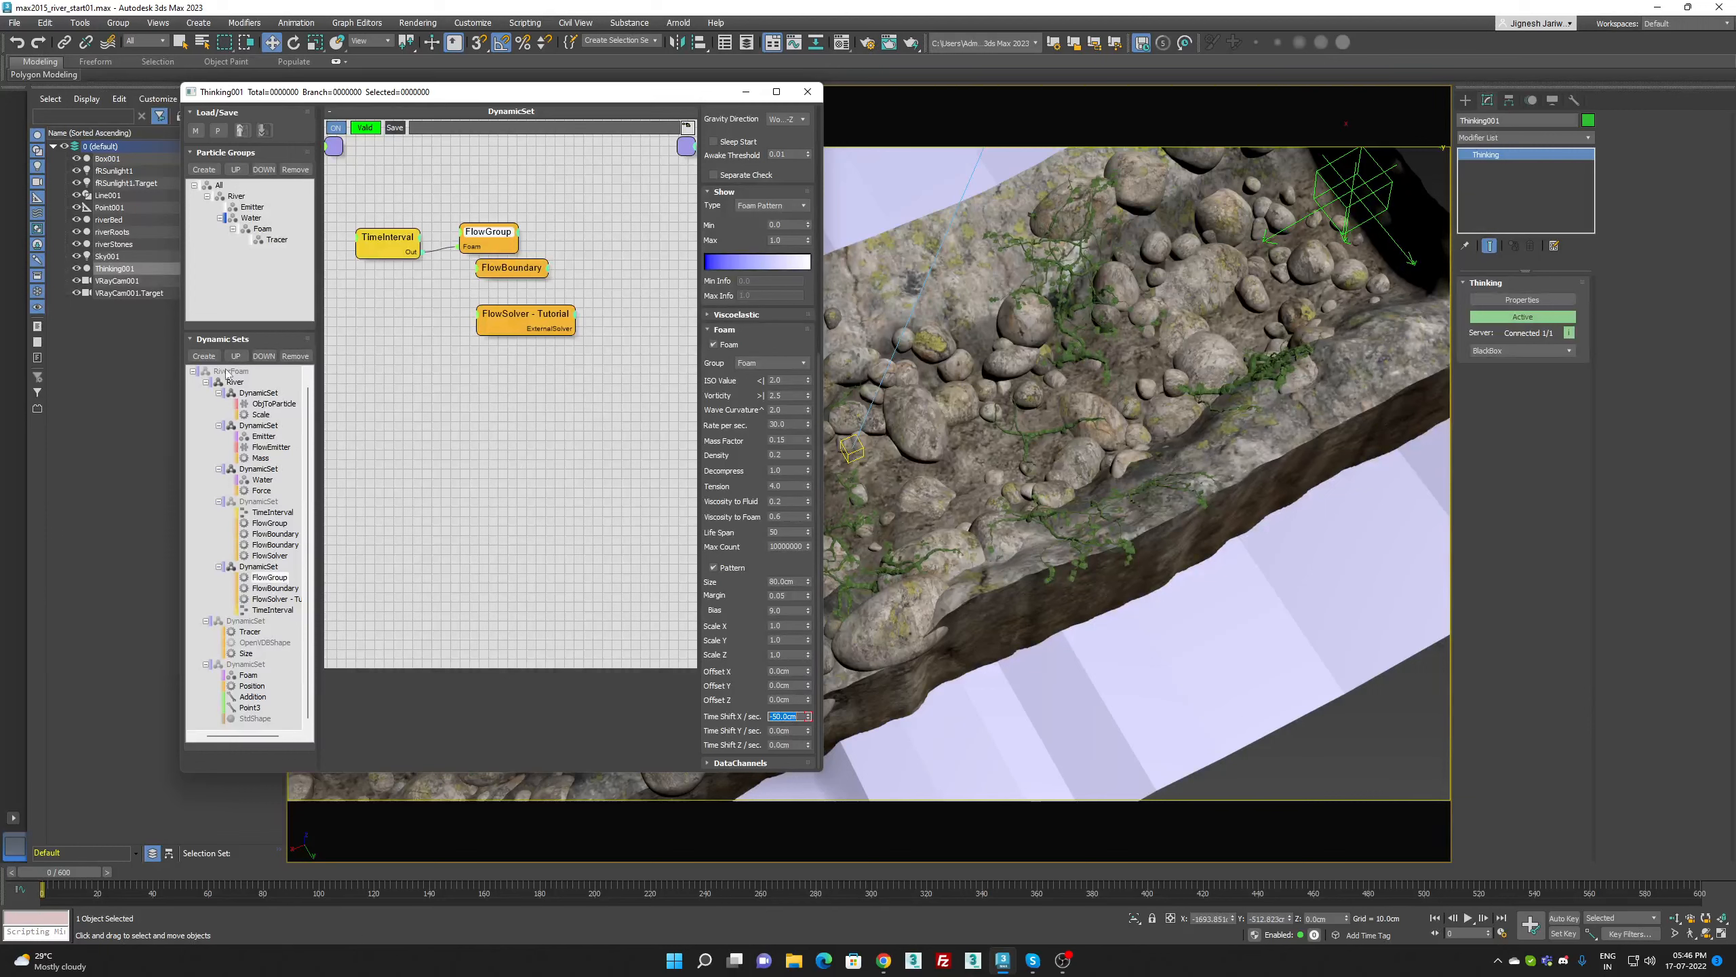
click(270, 577)
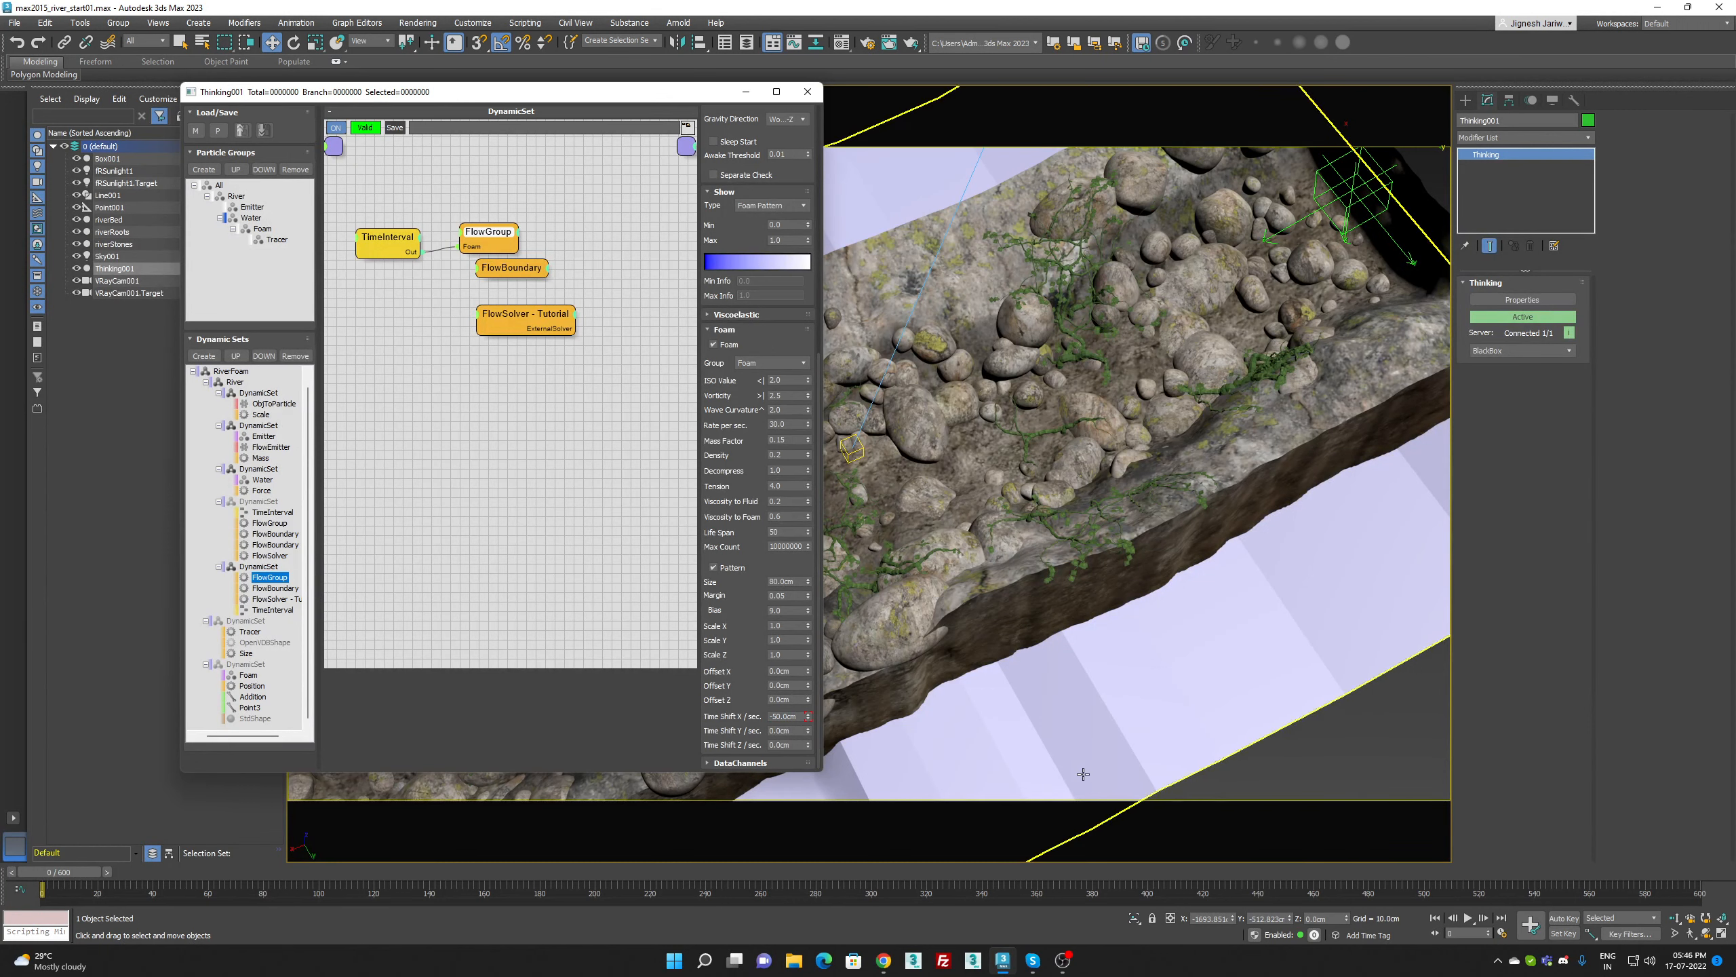
click(1468, 921)
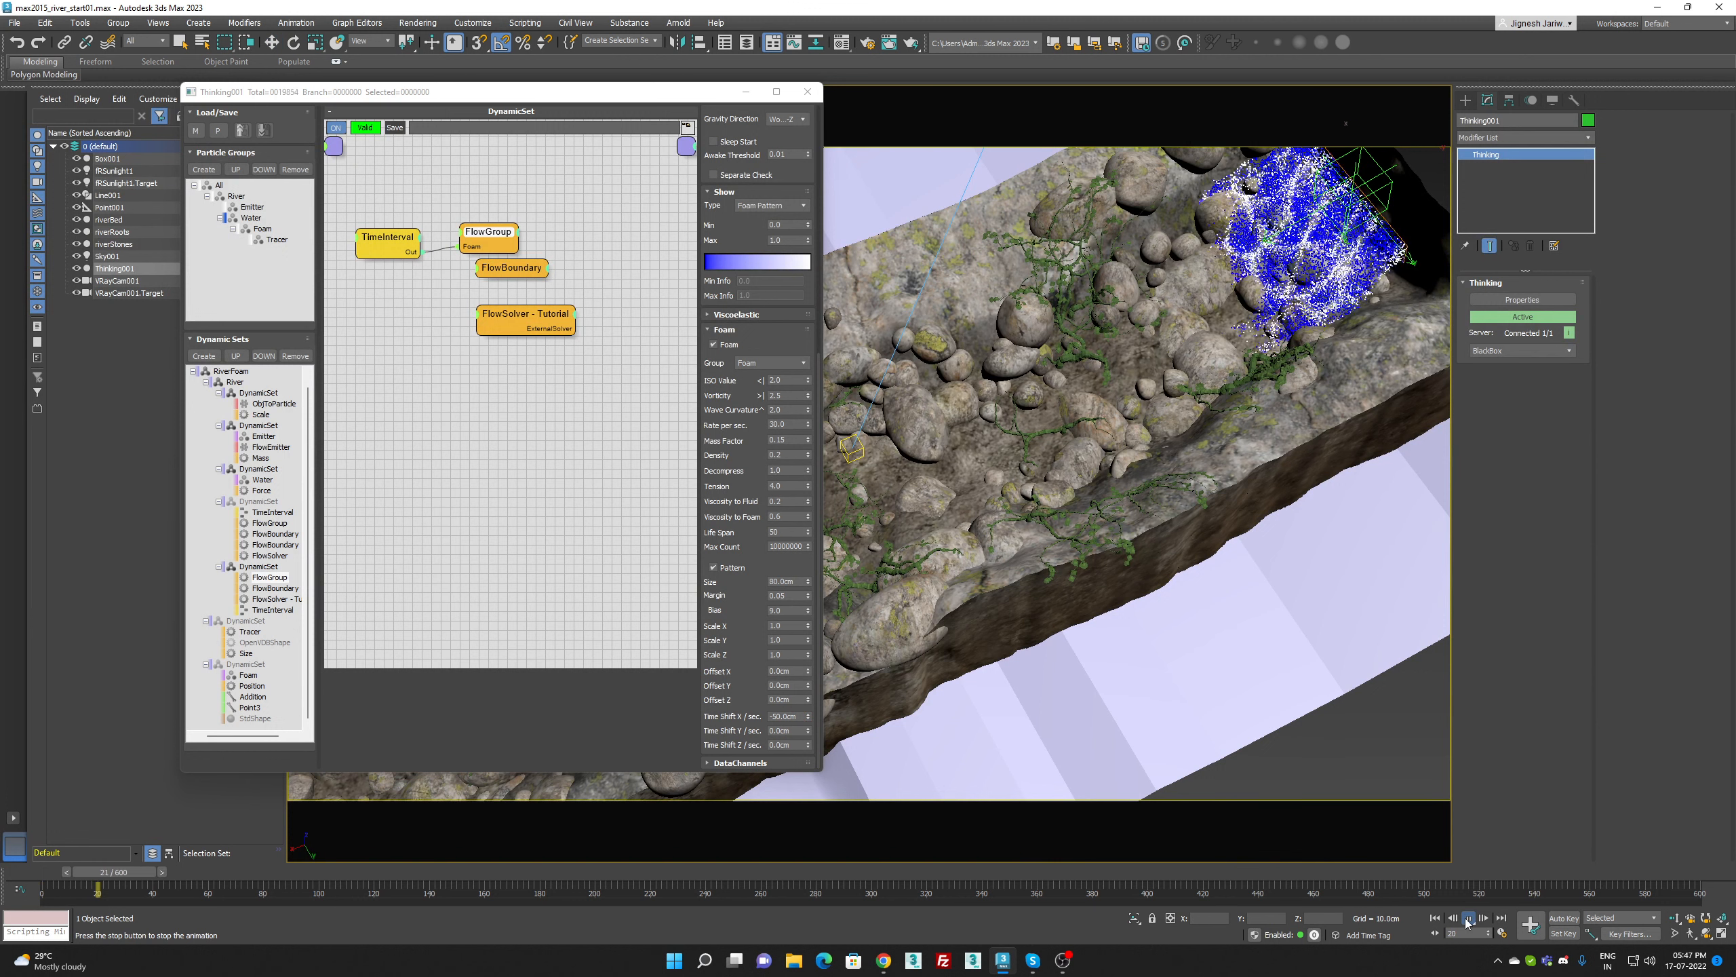
click(1468, 921)
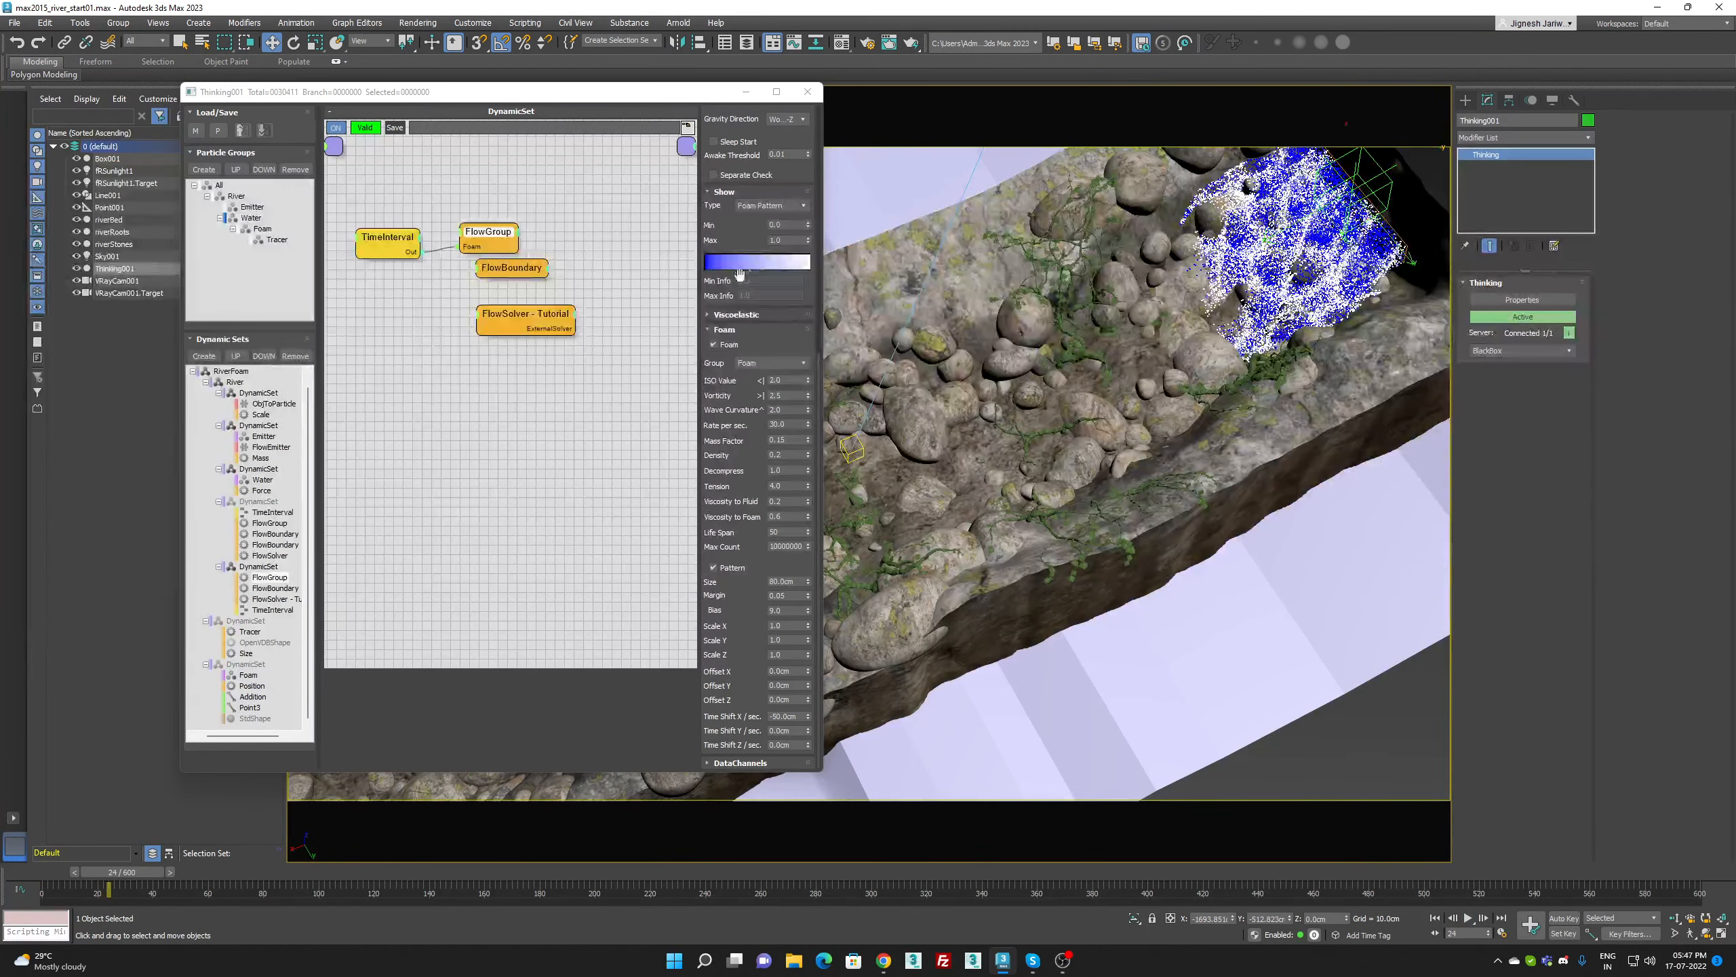
Set the FlowGroup's Show type to None and play the simulation with the particles' group colors
click(763, 207)
click(762, 218)
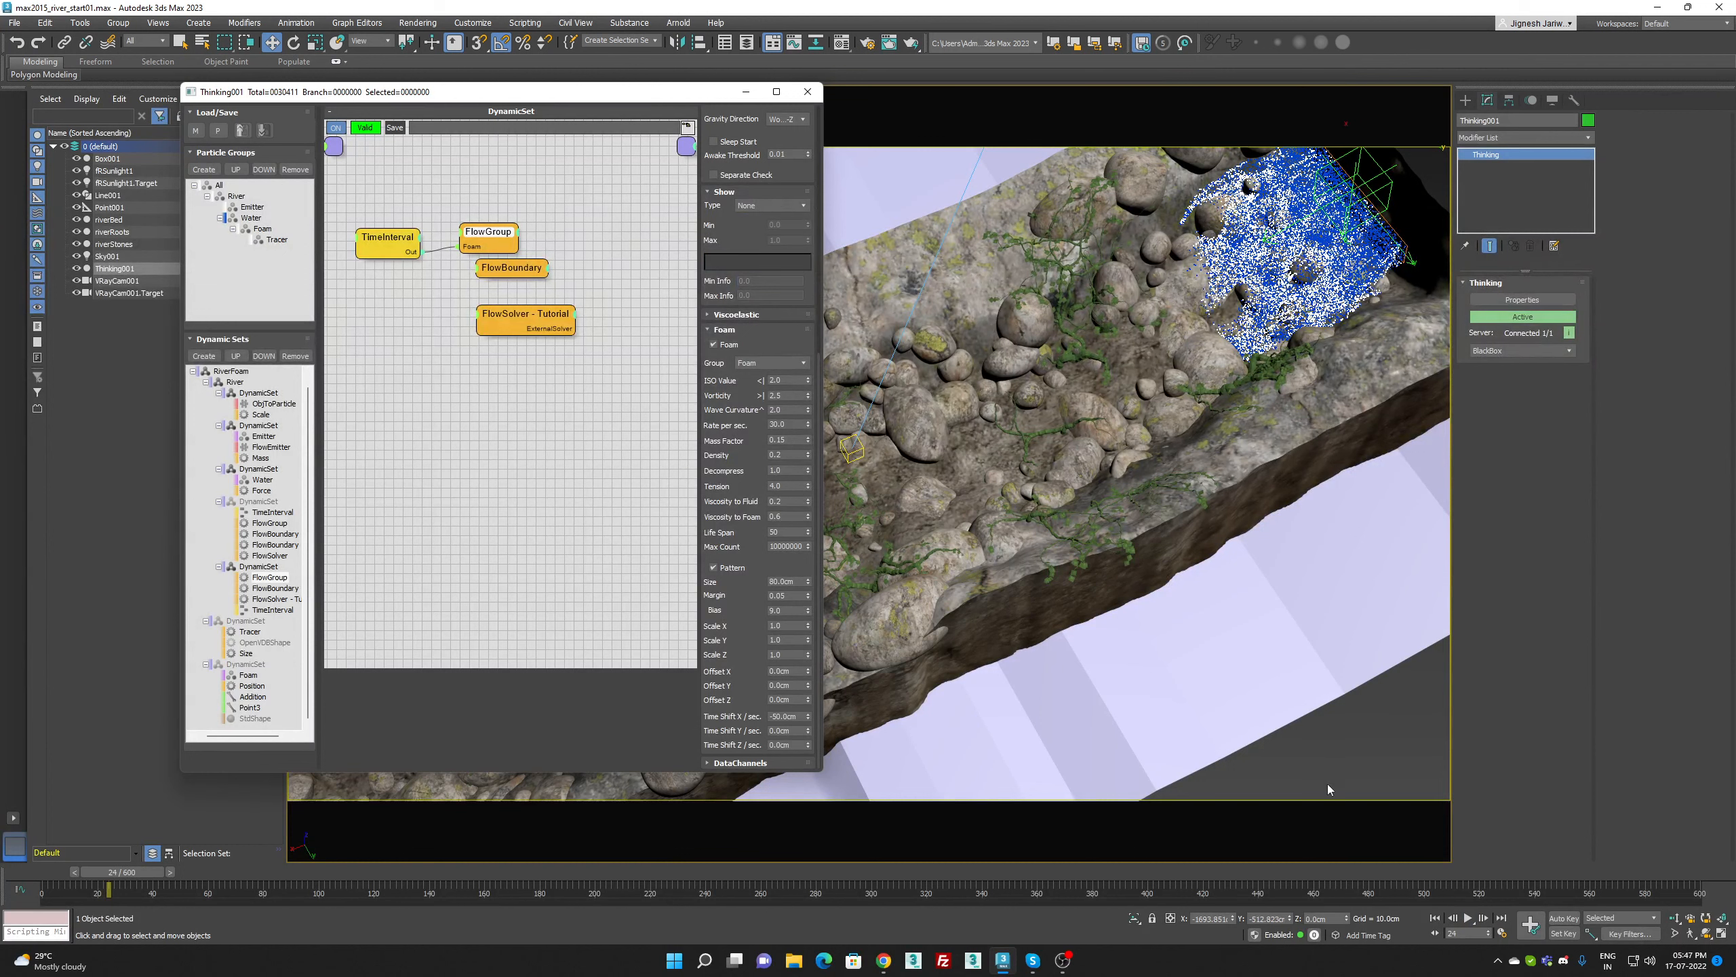
click(1468, 919)
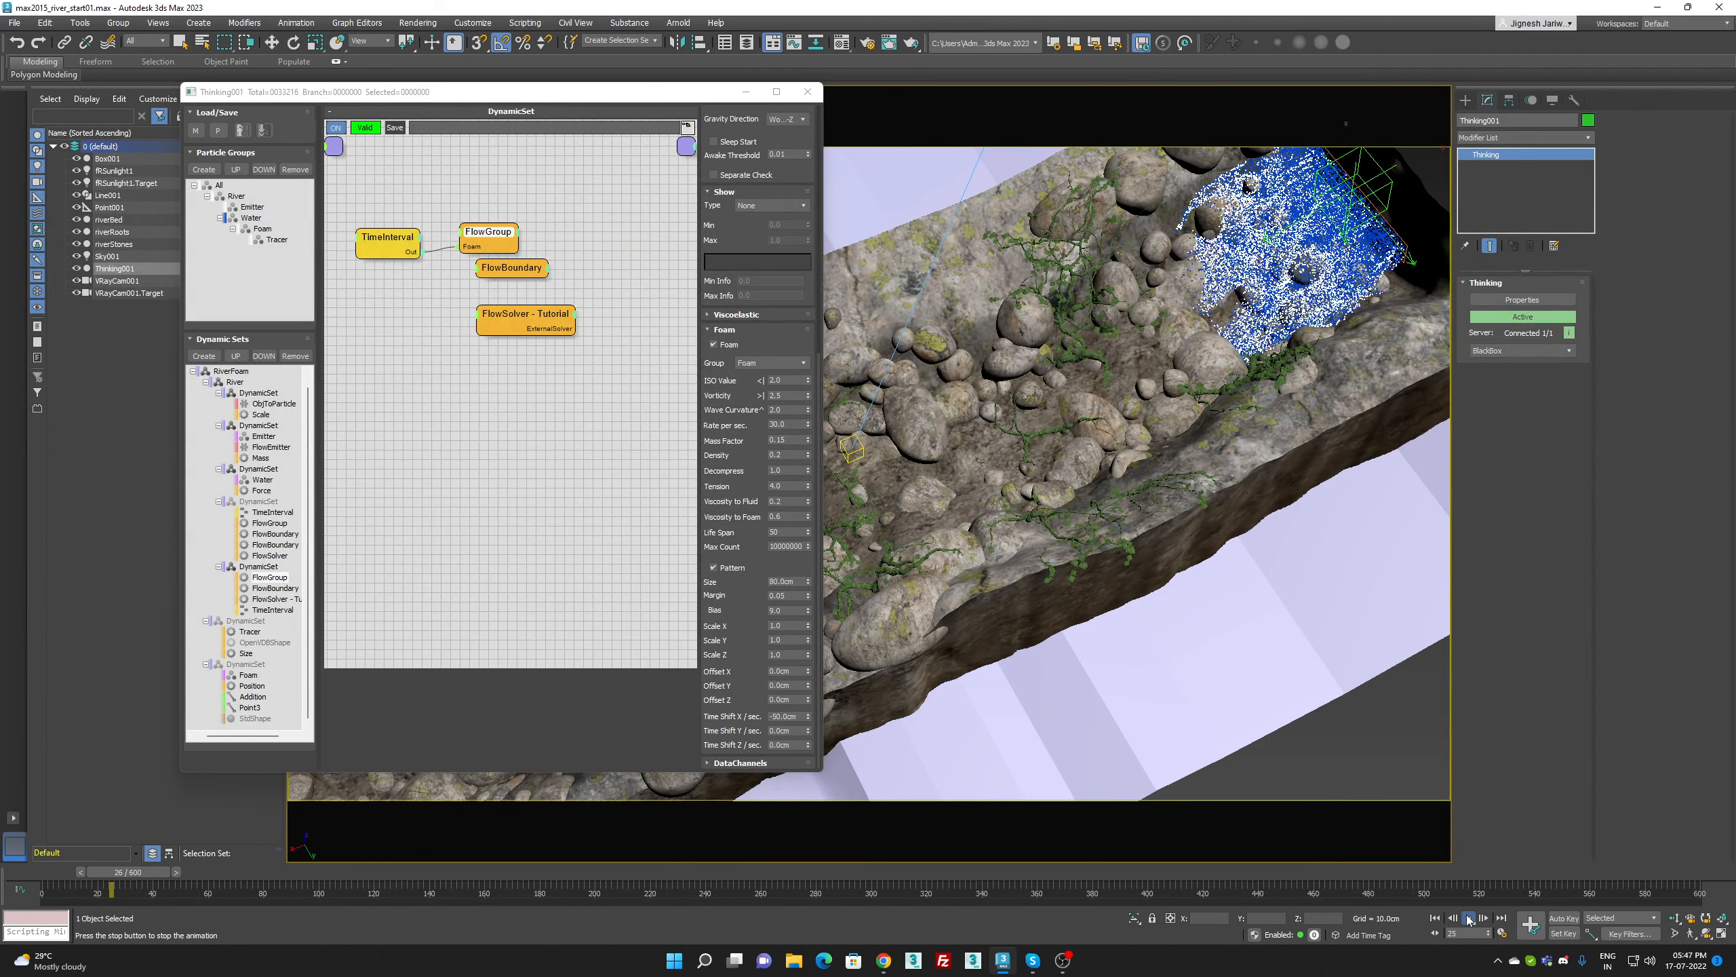
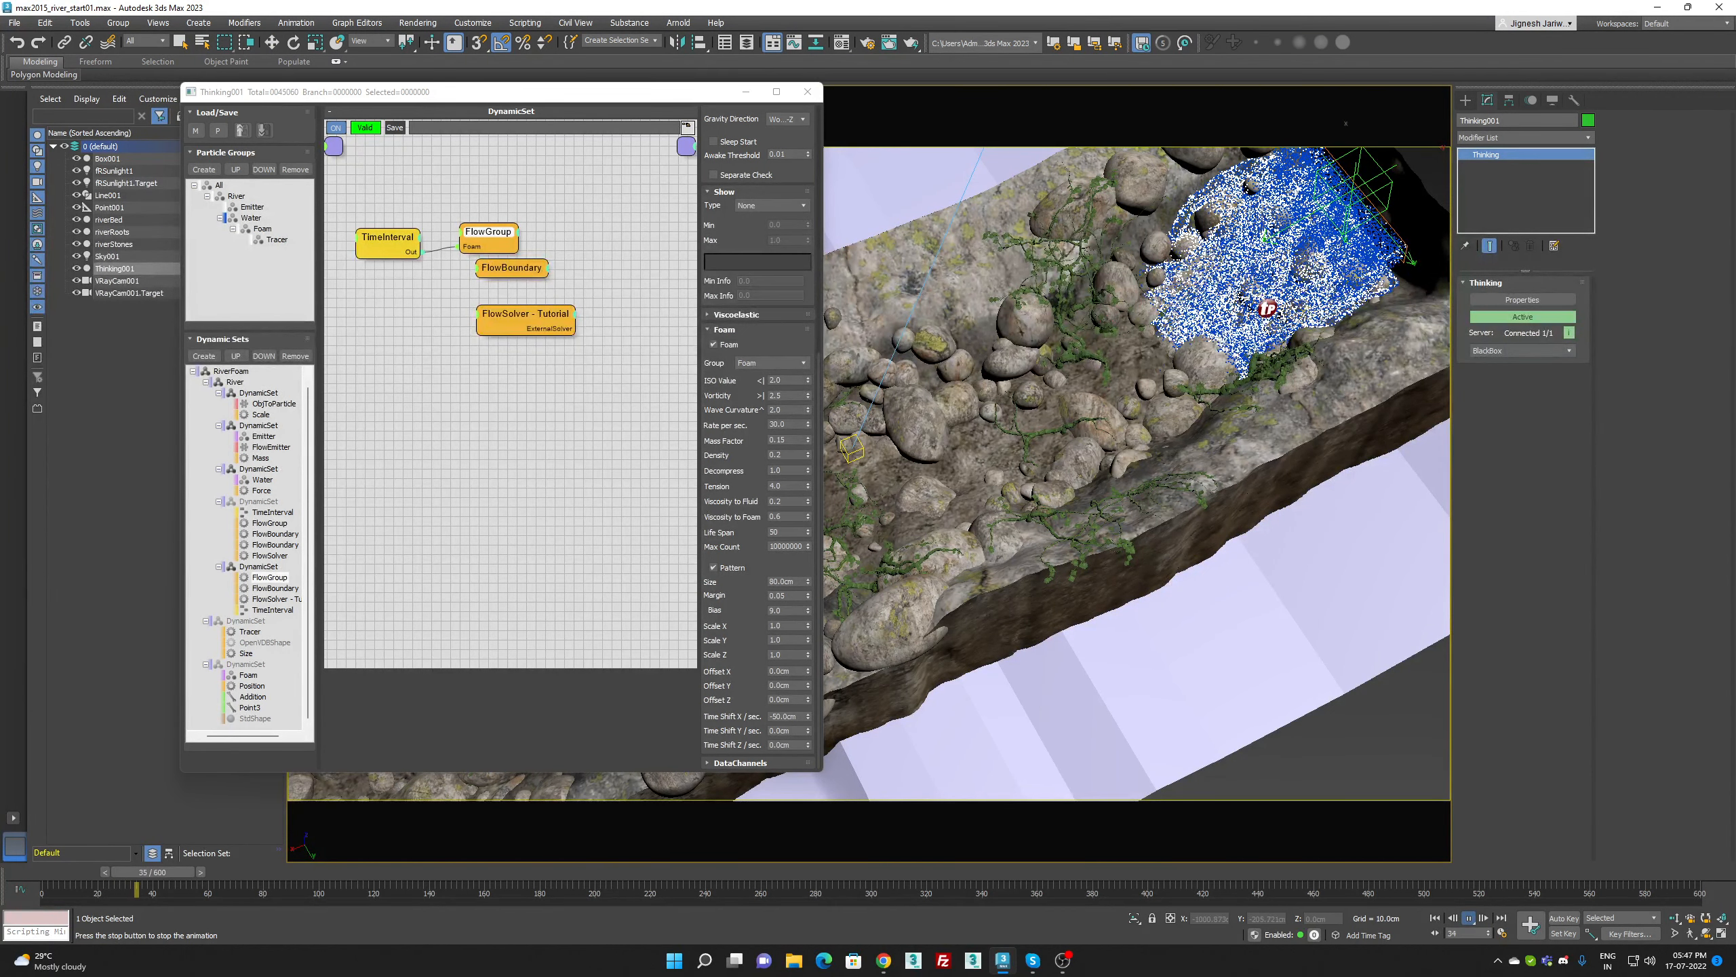
click(1469, 917)
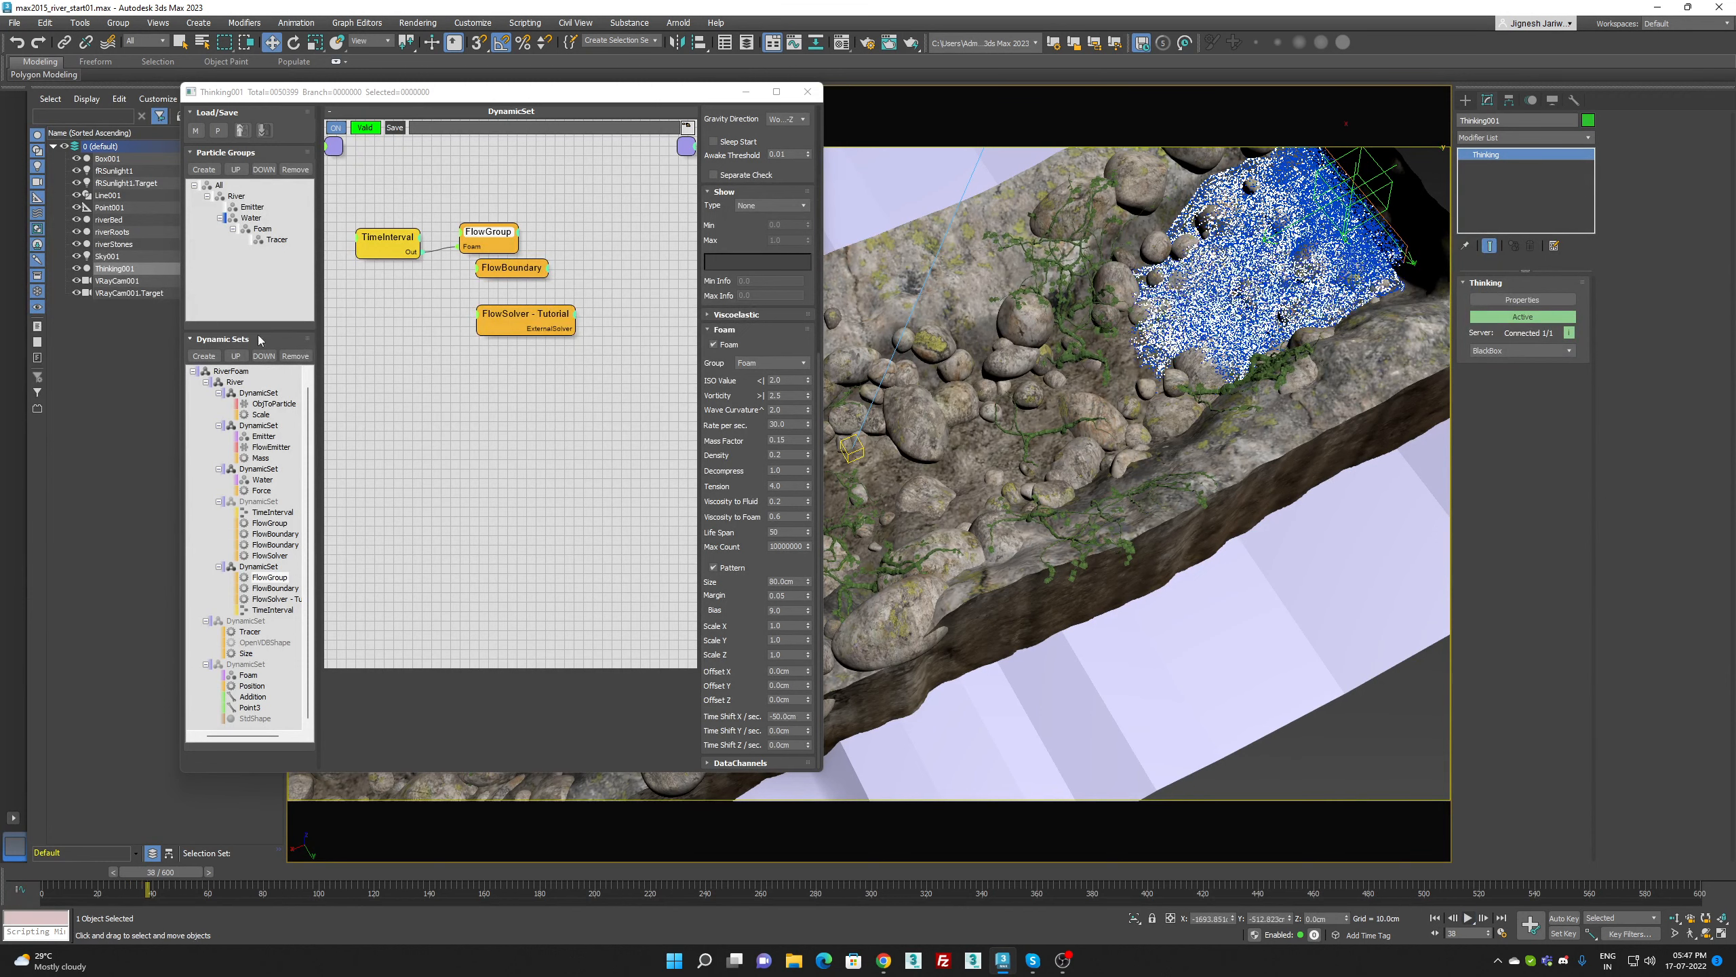
Set the MasterDynamic viewport display to Pixels, play the simulation, and return to frame 0
click(233, 376)
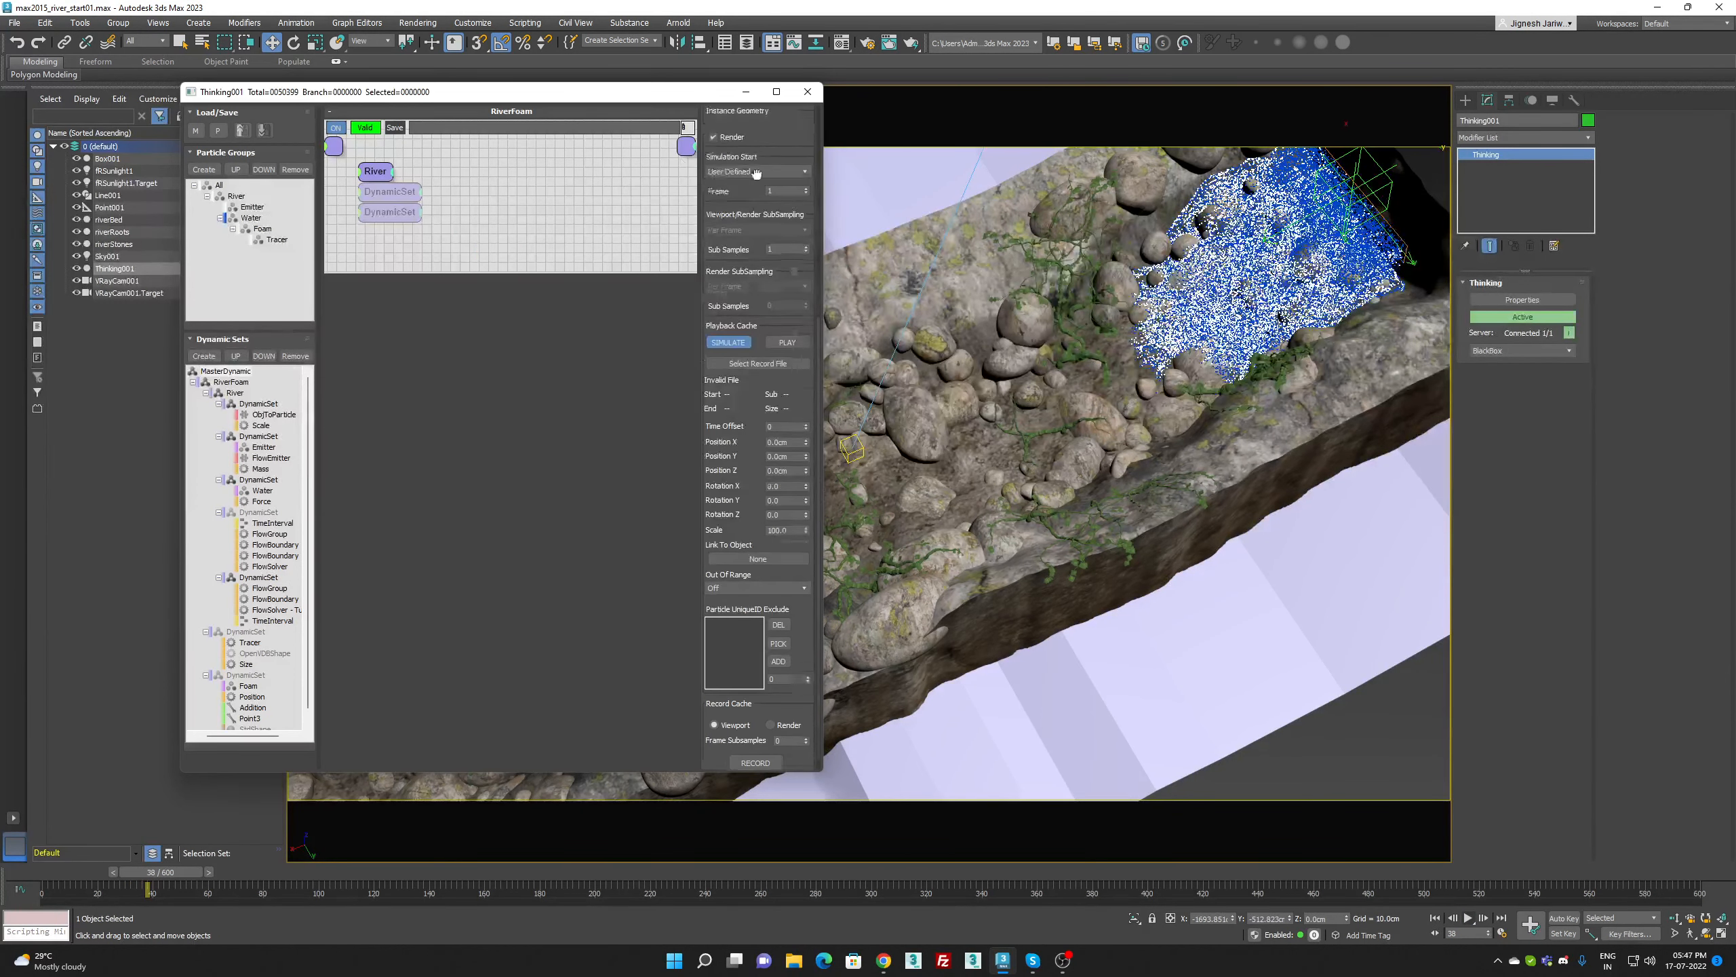
scroll(752, 174, up, 5)
click(746, 161)
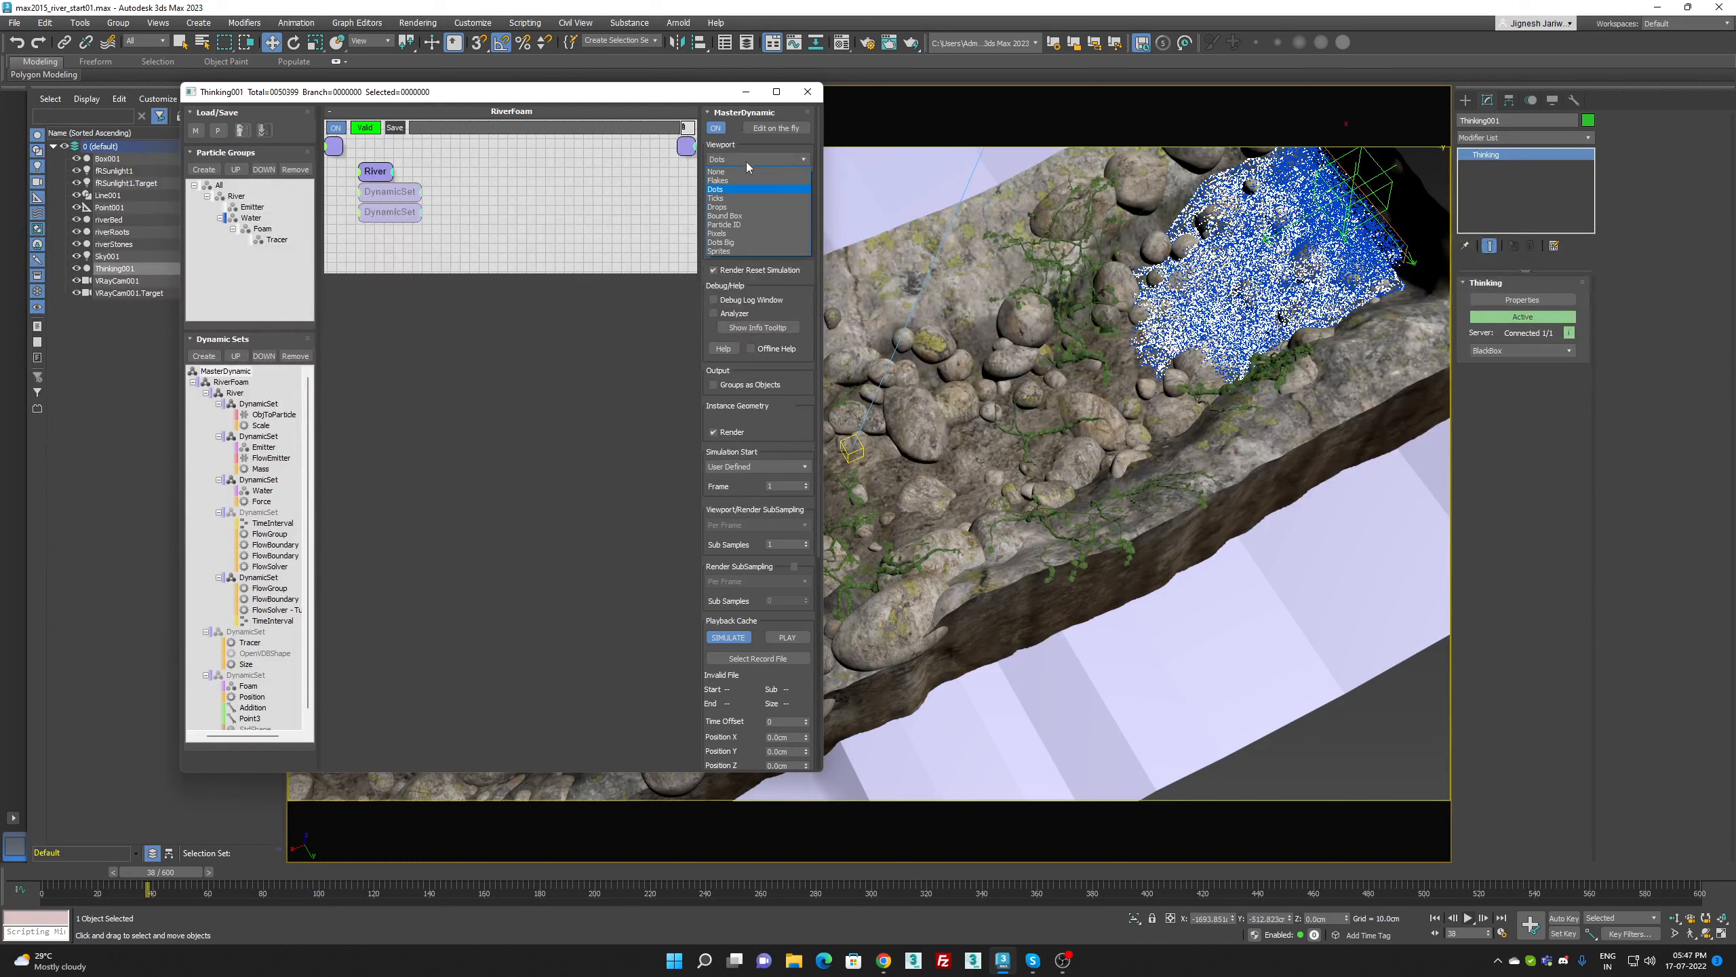
click(724, 234)
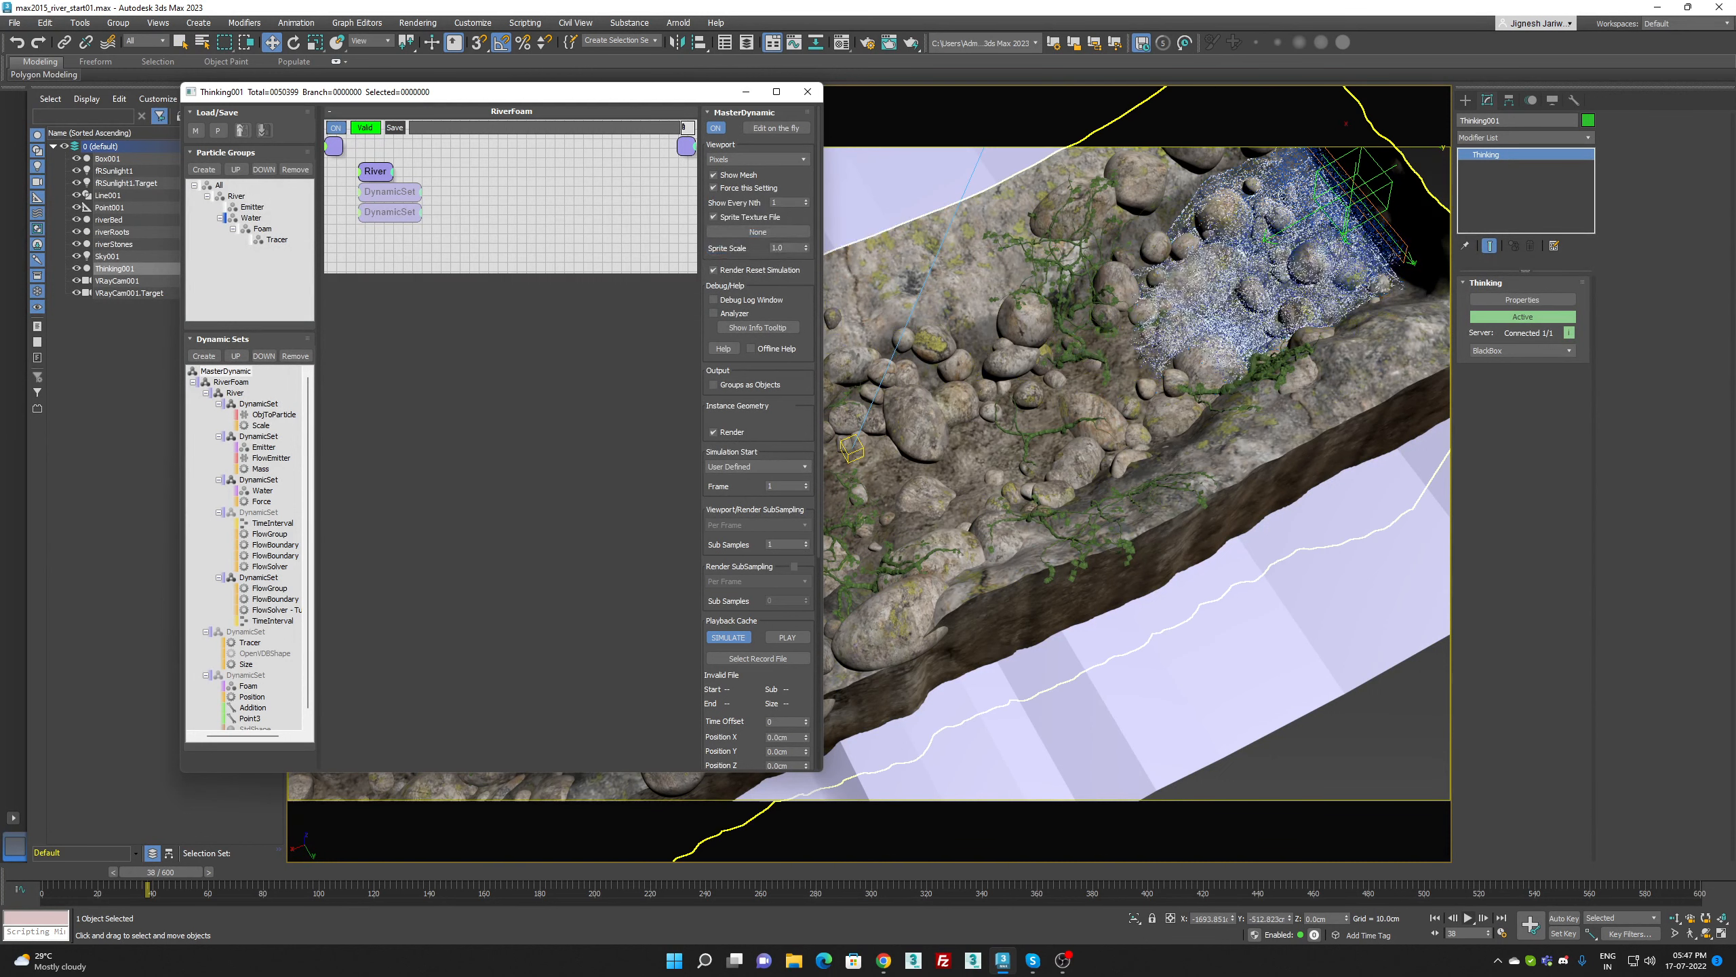
click(1467, 918)
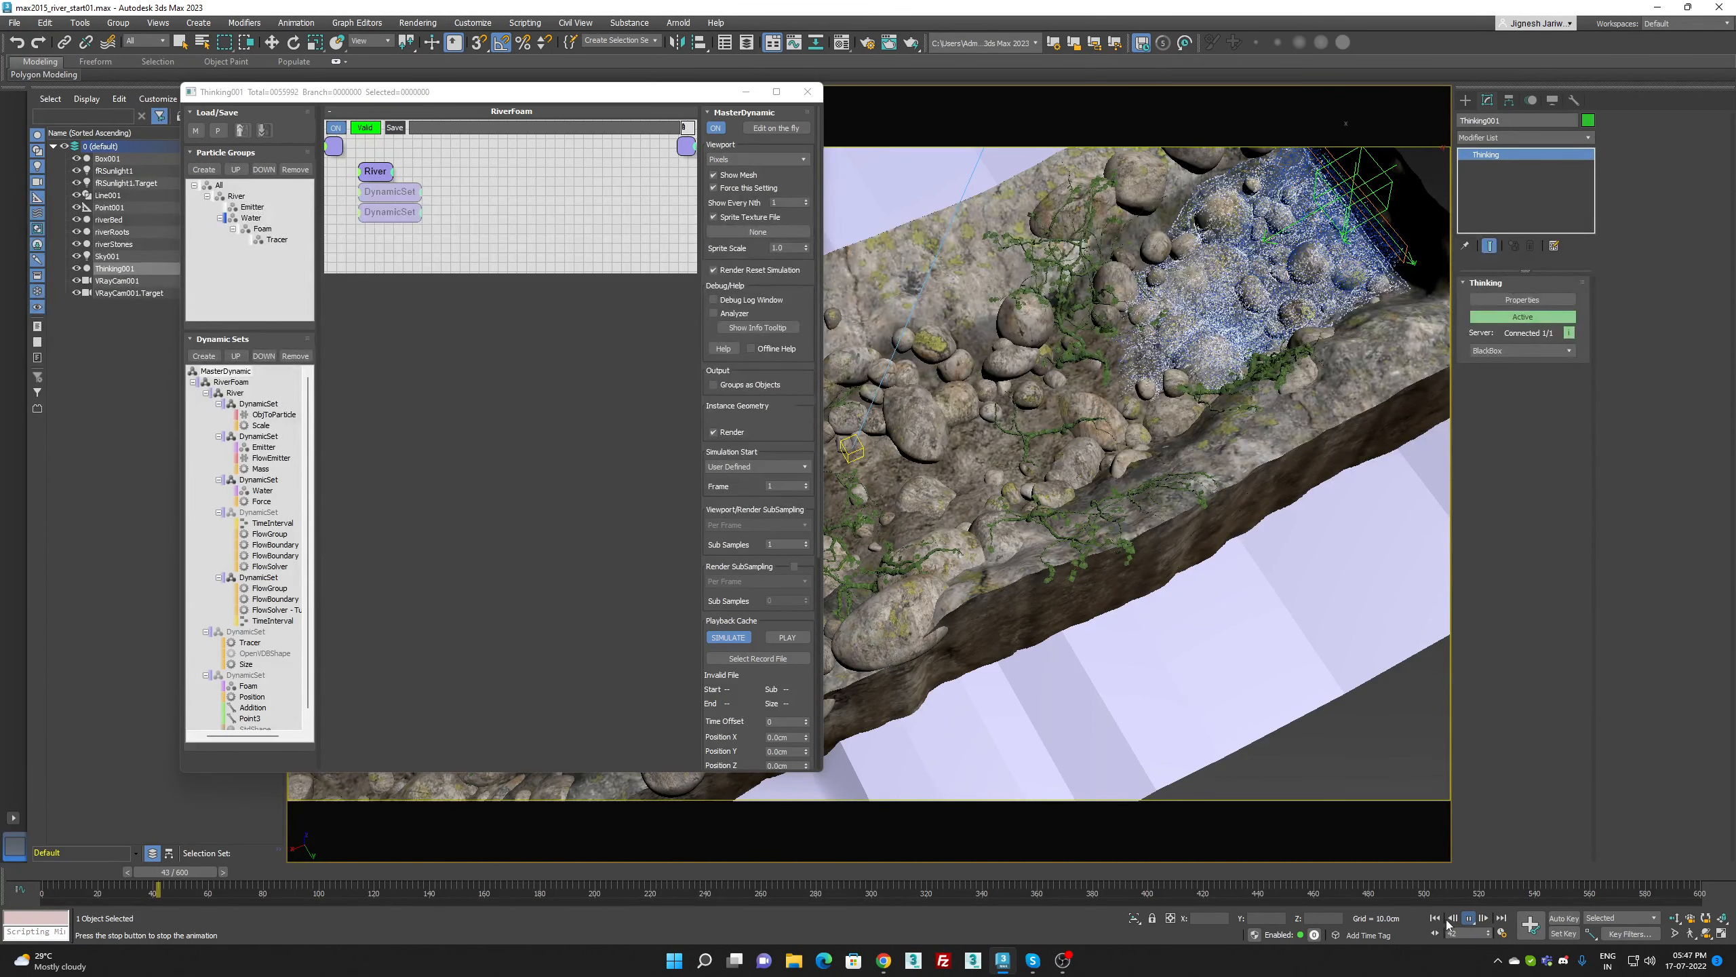
click(1434, 918)
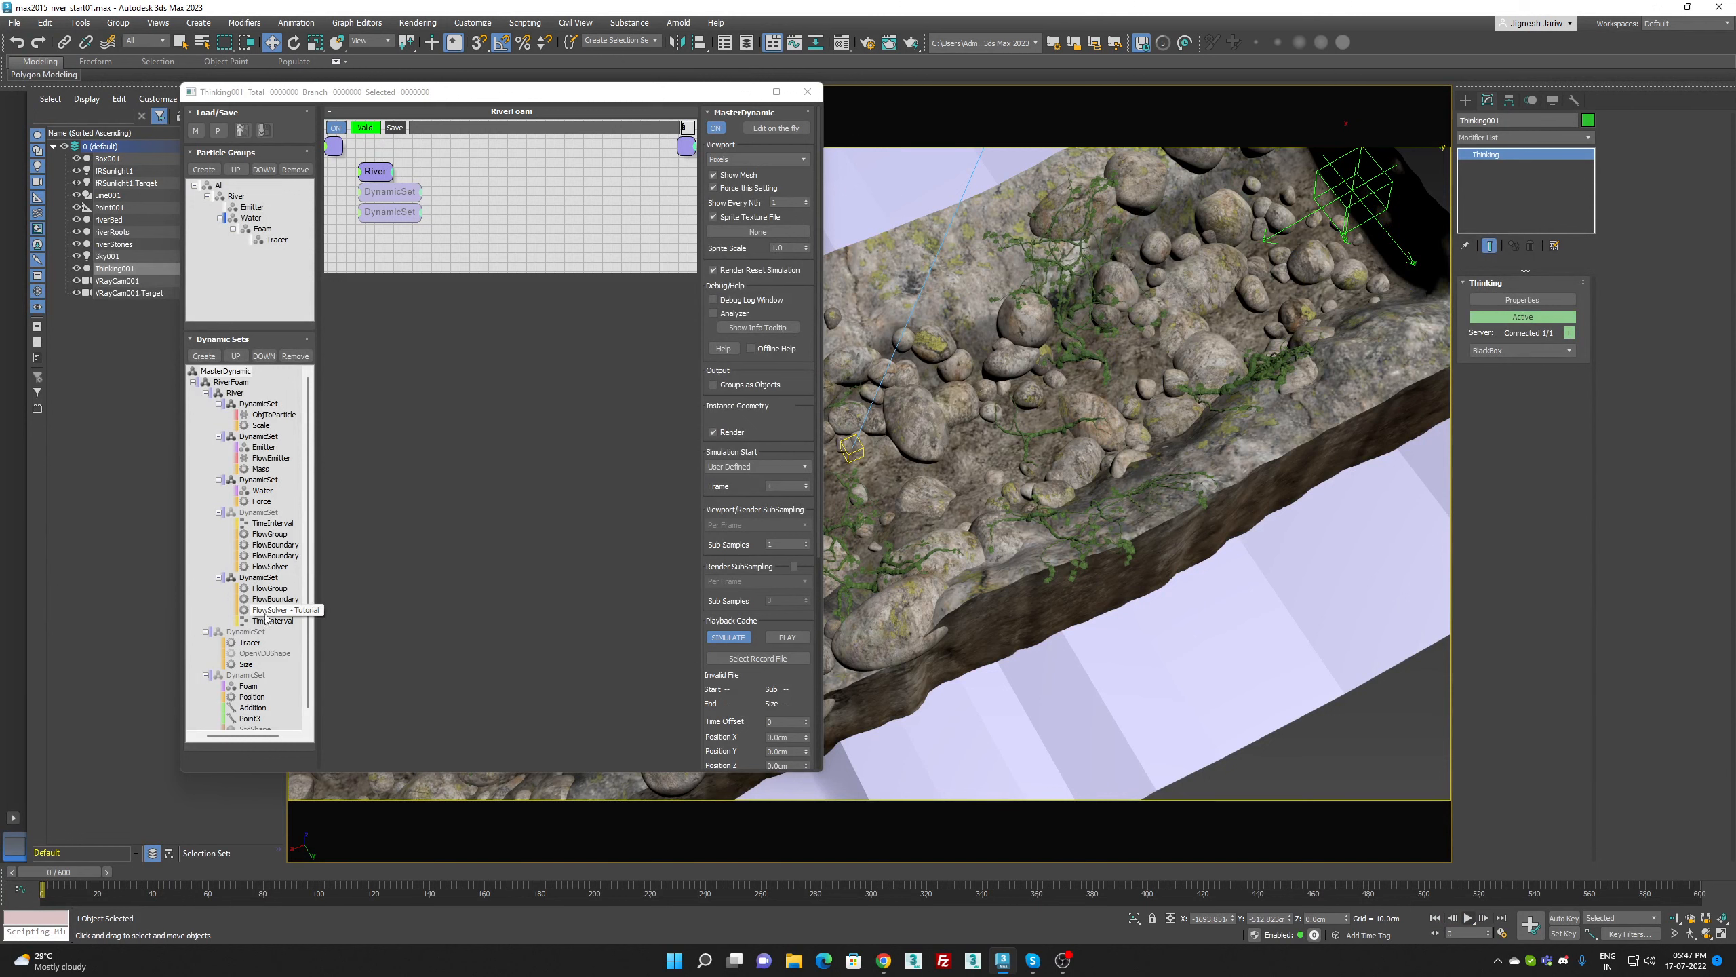
Remove the DynamicSet containing FlowSolver - Tutorial, enable the original FlowSolver DynamicSet, and open the settings of its lower FlowBoundary
click(260, 578)
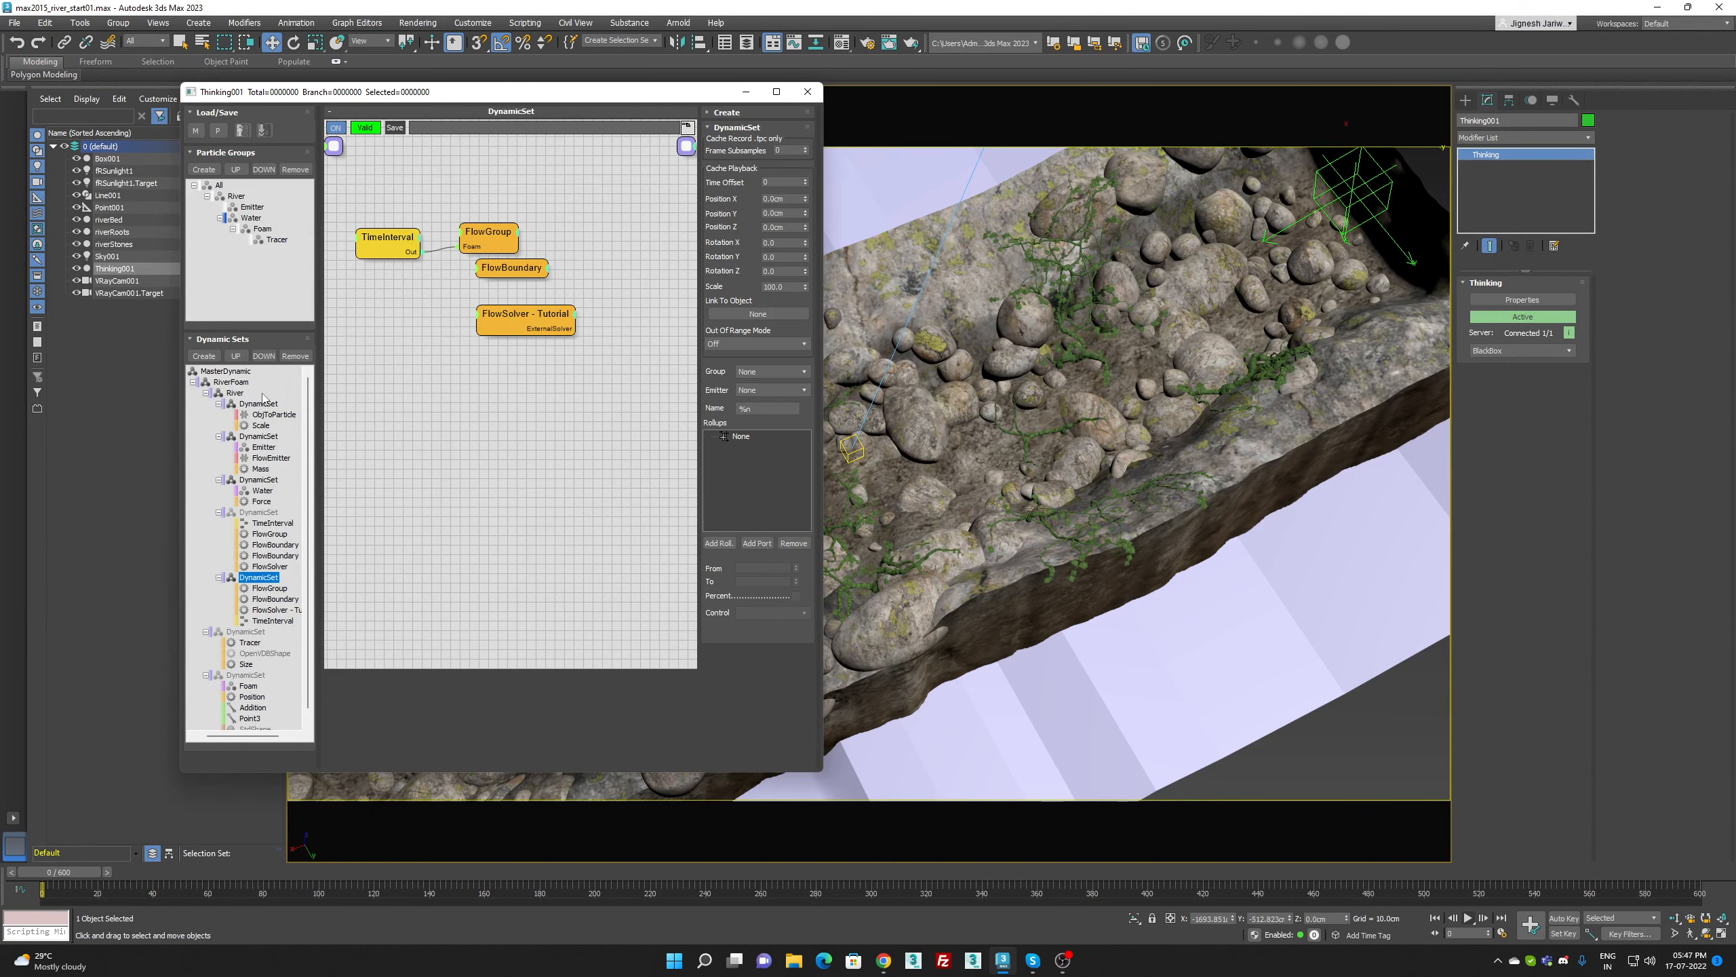
click(295, 356)
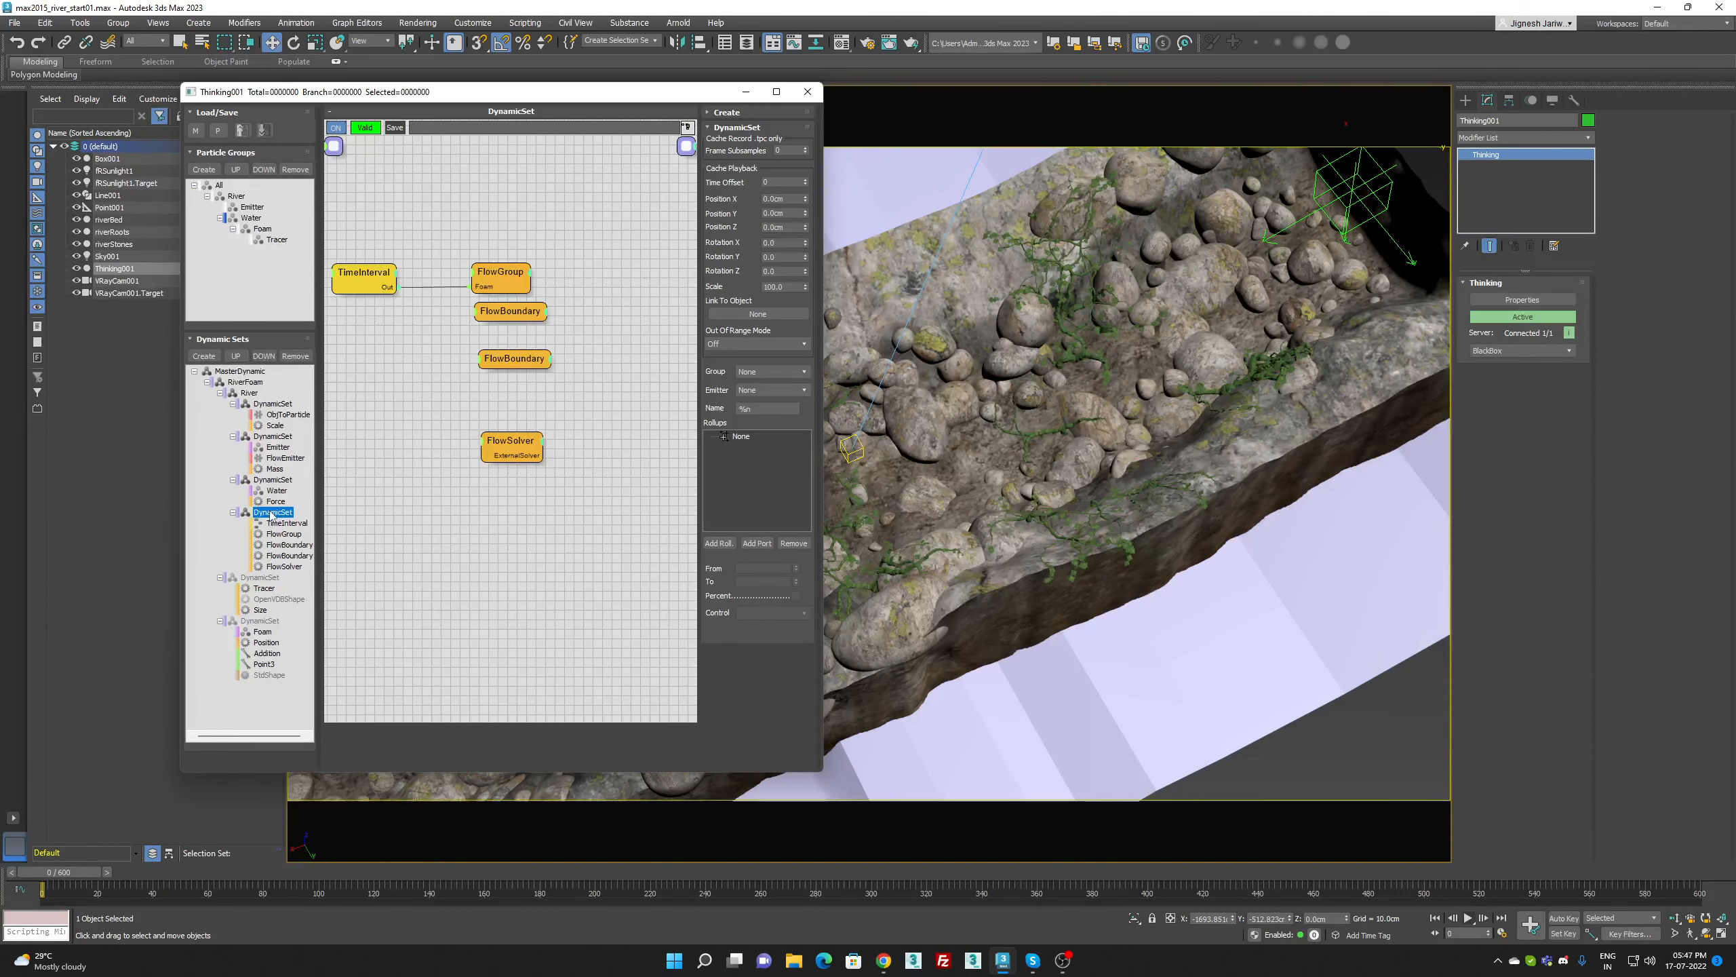
click(283, 534)
click(529, 361)
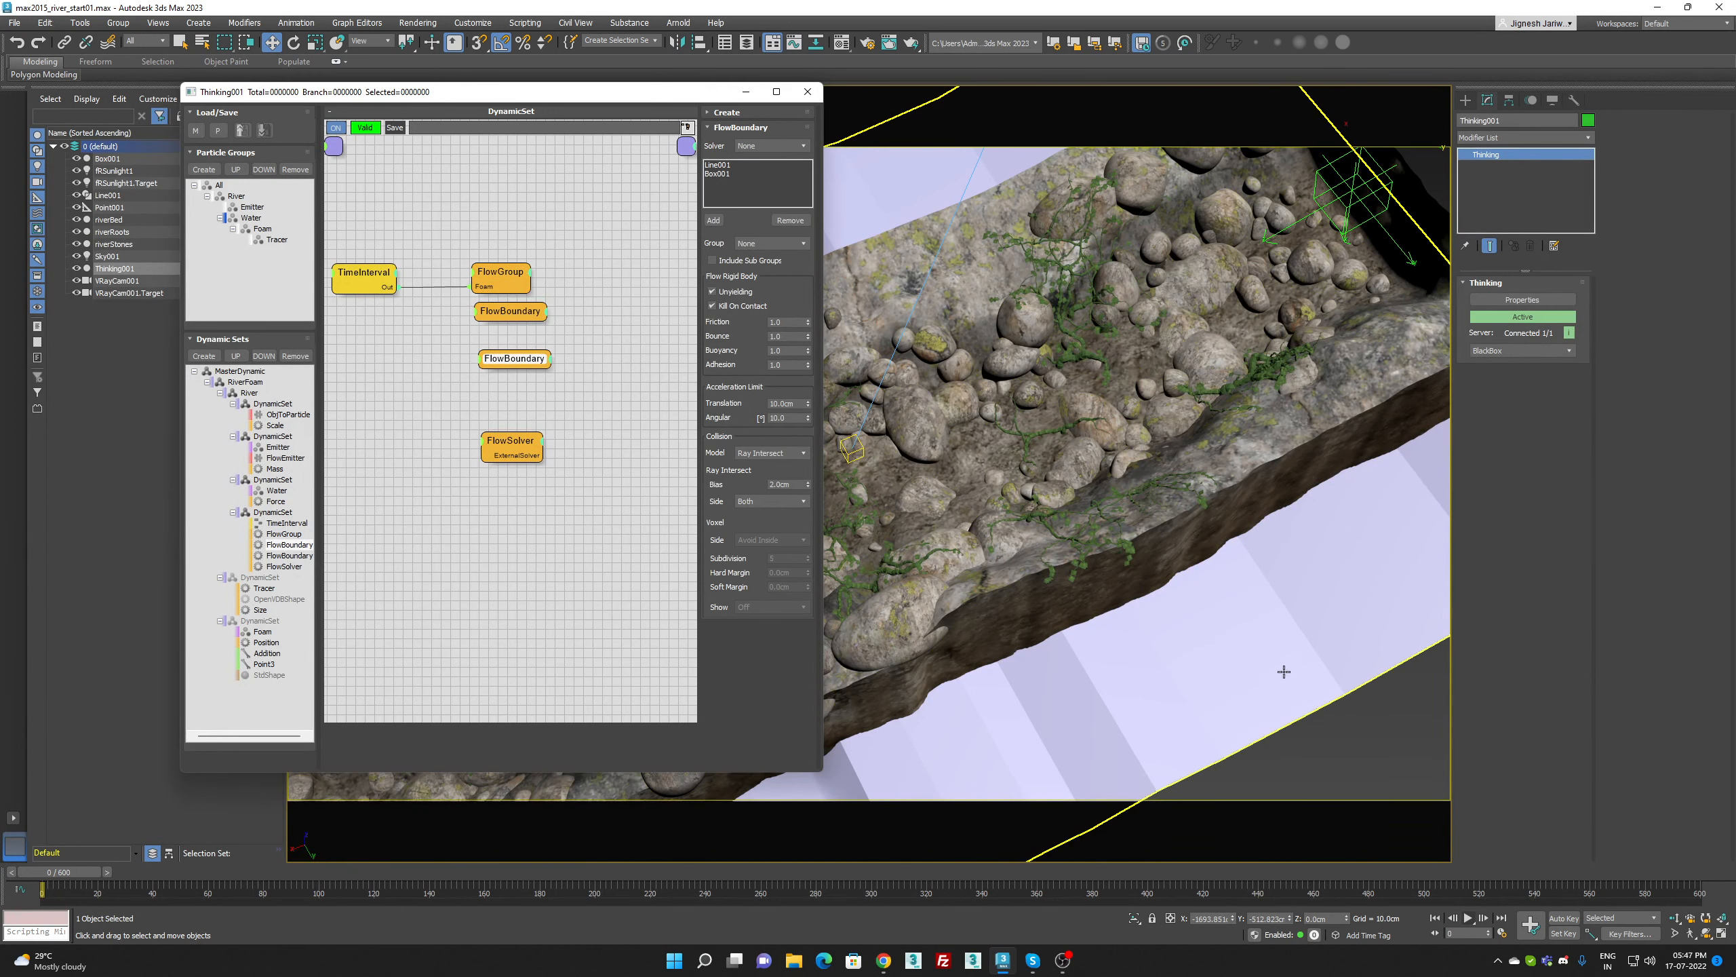
Assign River.tps from the TPCache folder as the River set's cache file and turn on Cache Play
right_click(233, 396)
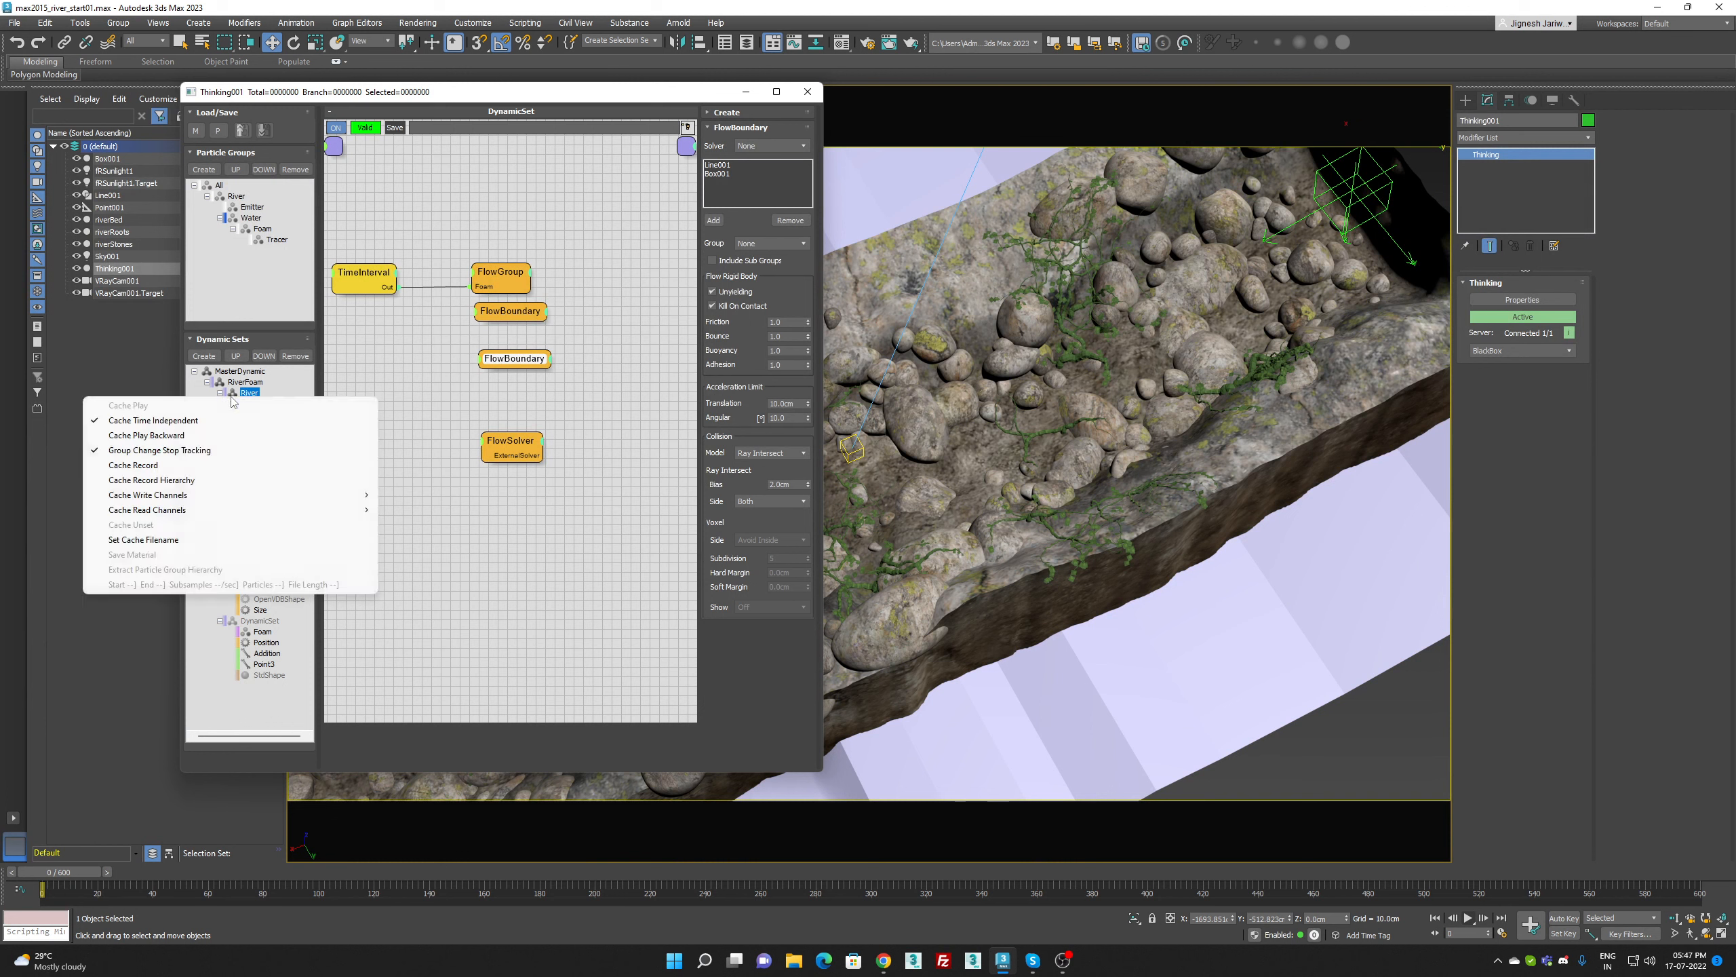
click(179, 540)
double_click(342, 218)
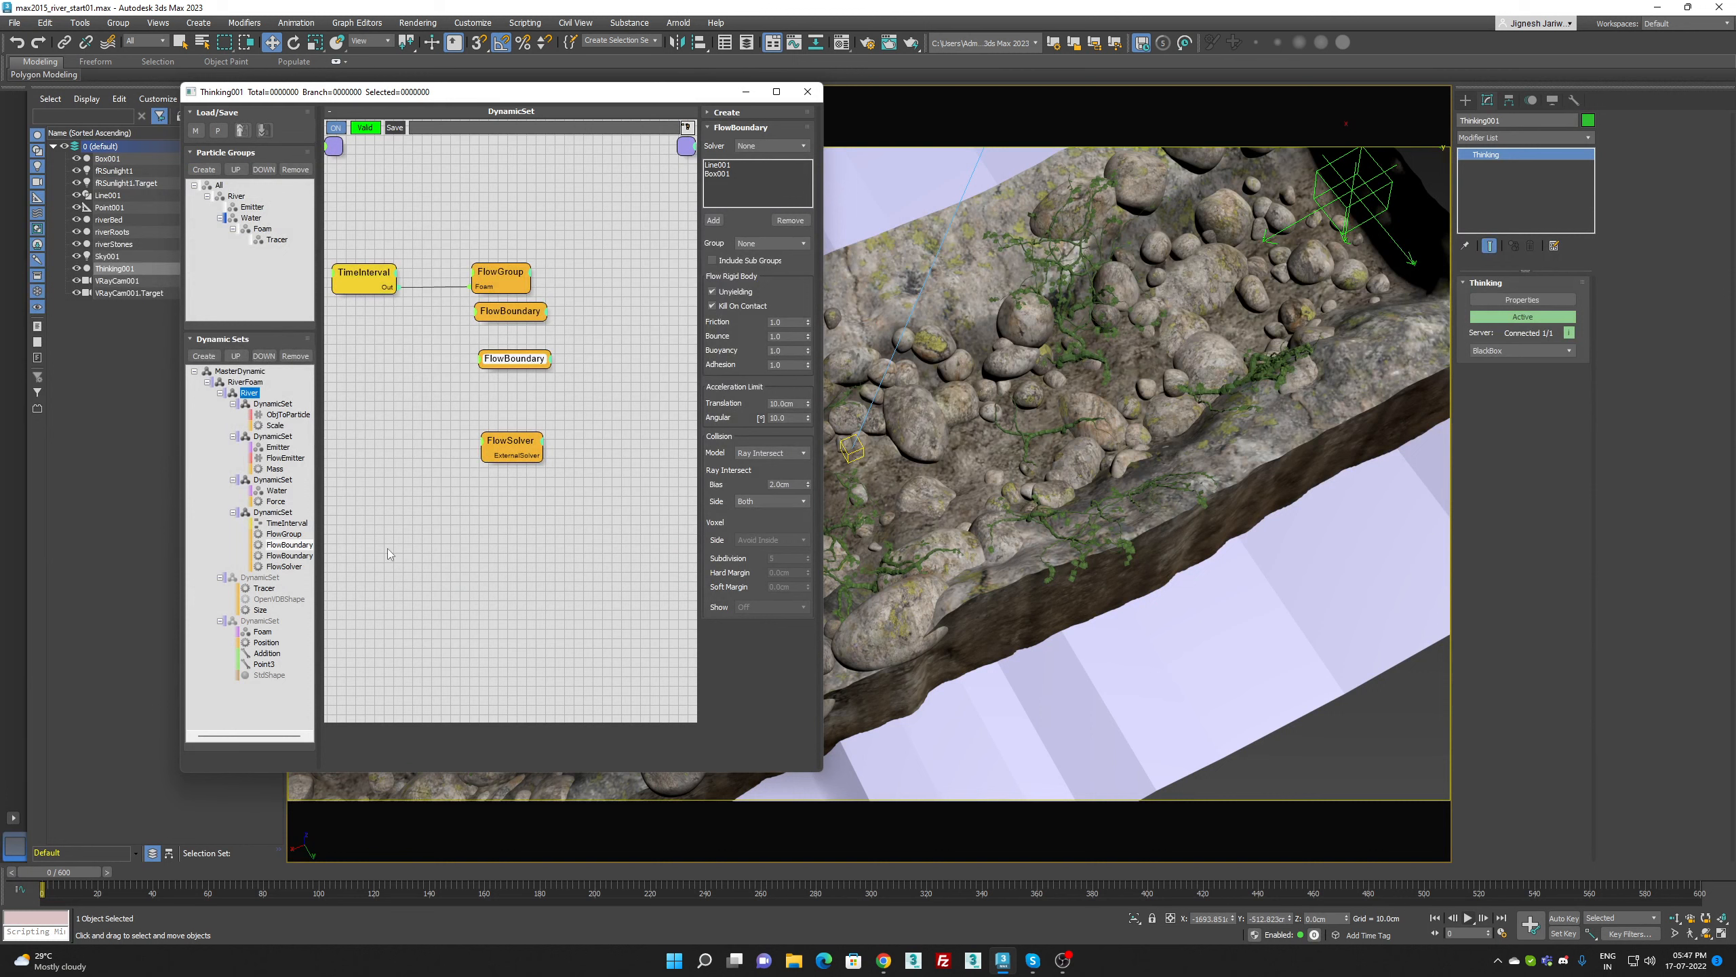
right_click(232, 398)
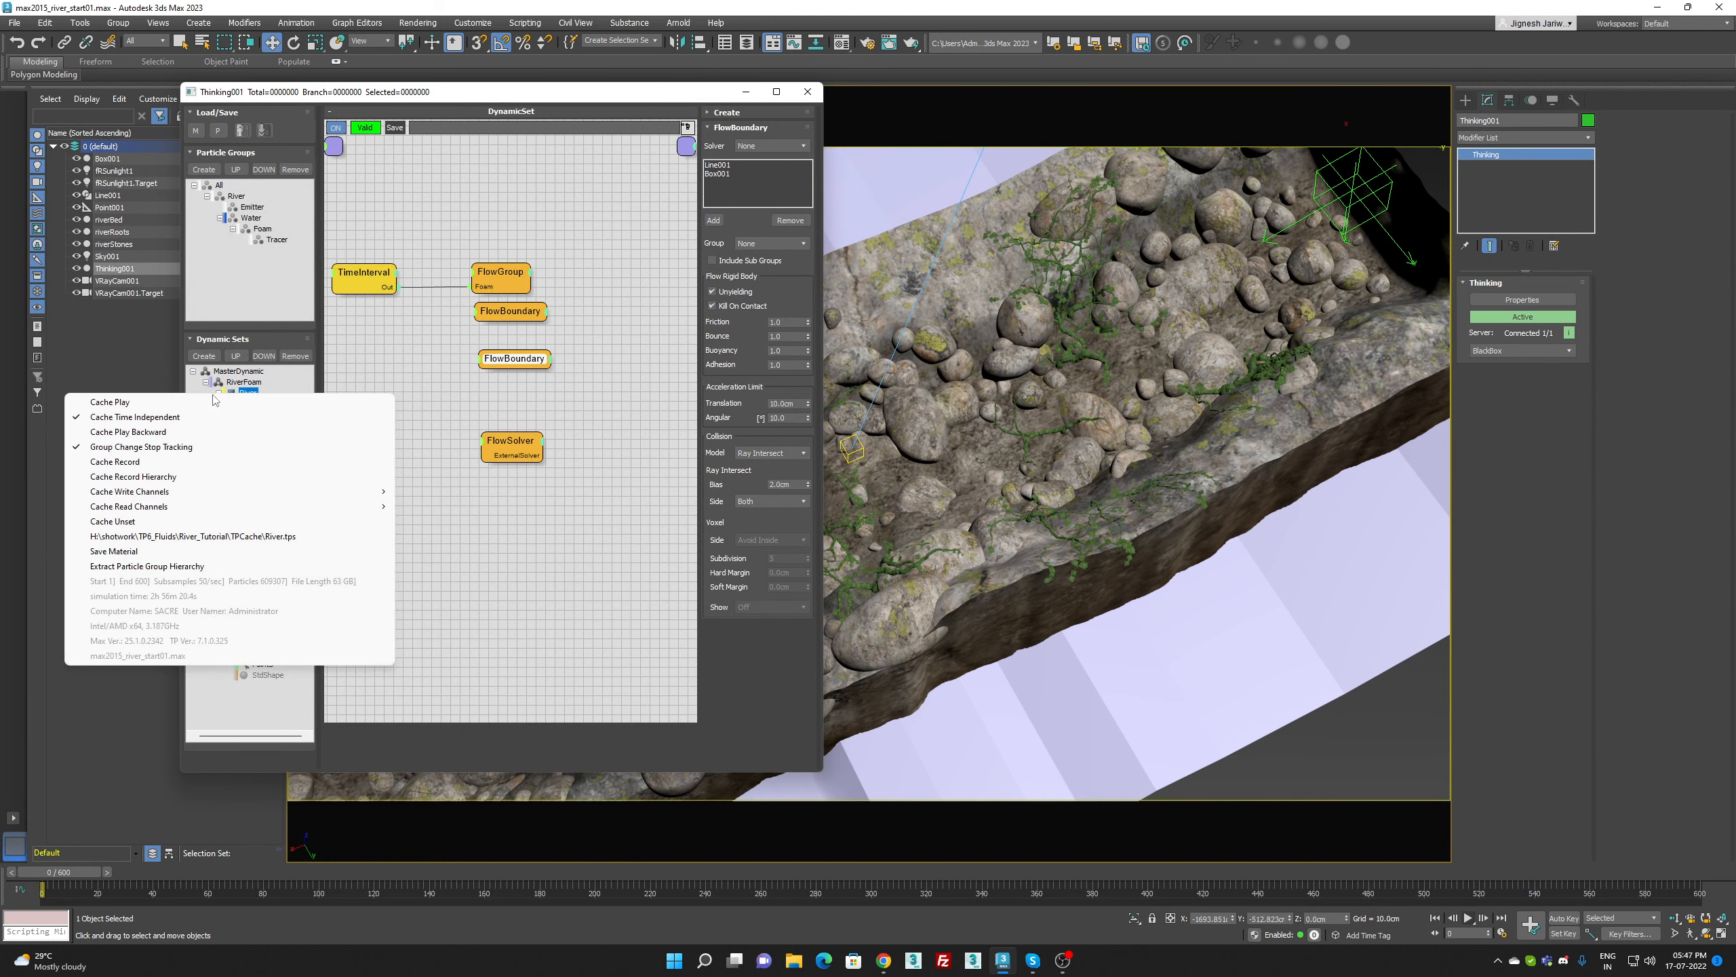
click(231, 401)
Turn off the Tracer operator in the DynamicSet directly below the River set
click(258, 578)
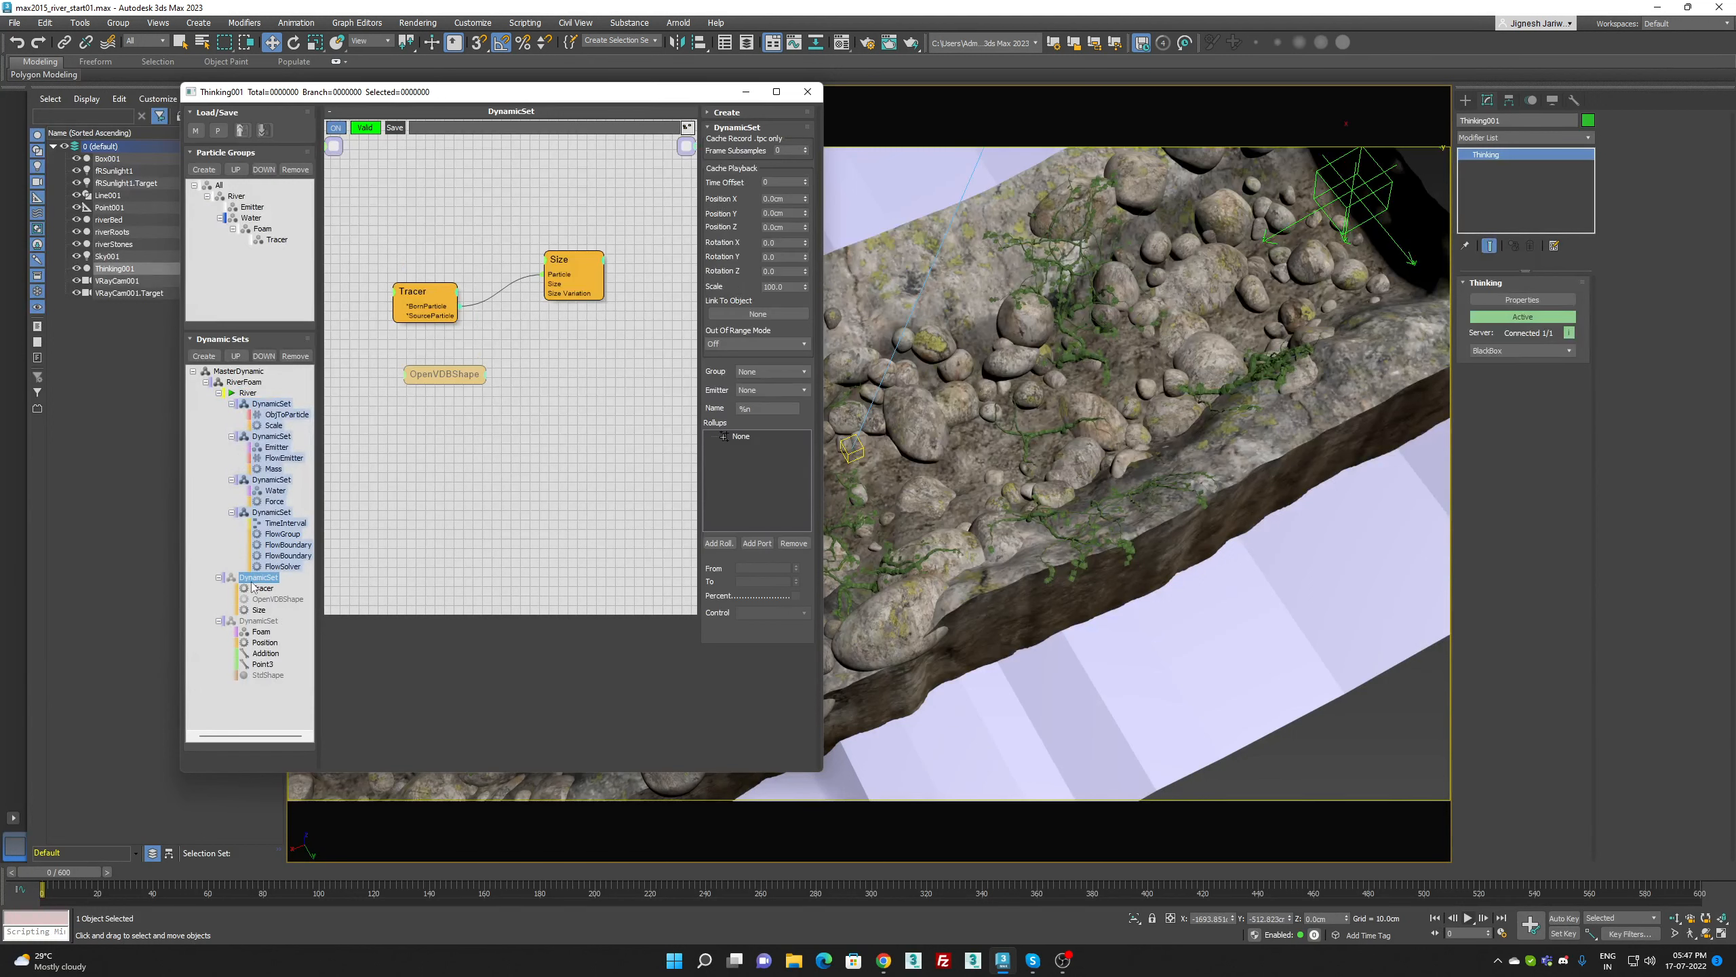
click(253, 580)
right_click(417, 300)
click(414, 302)
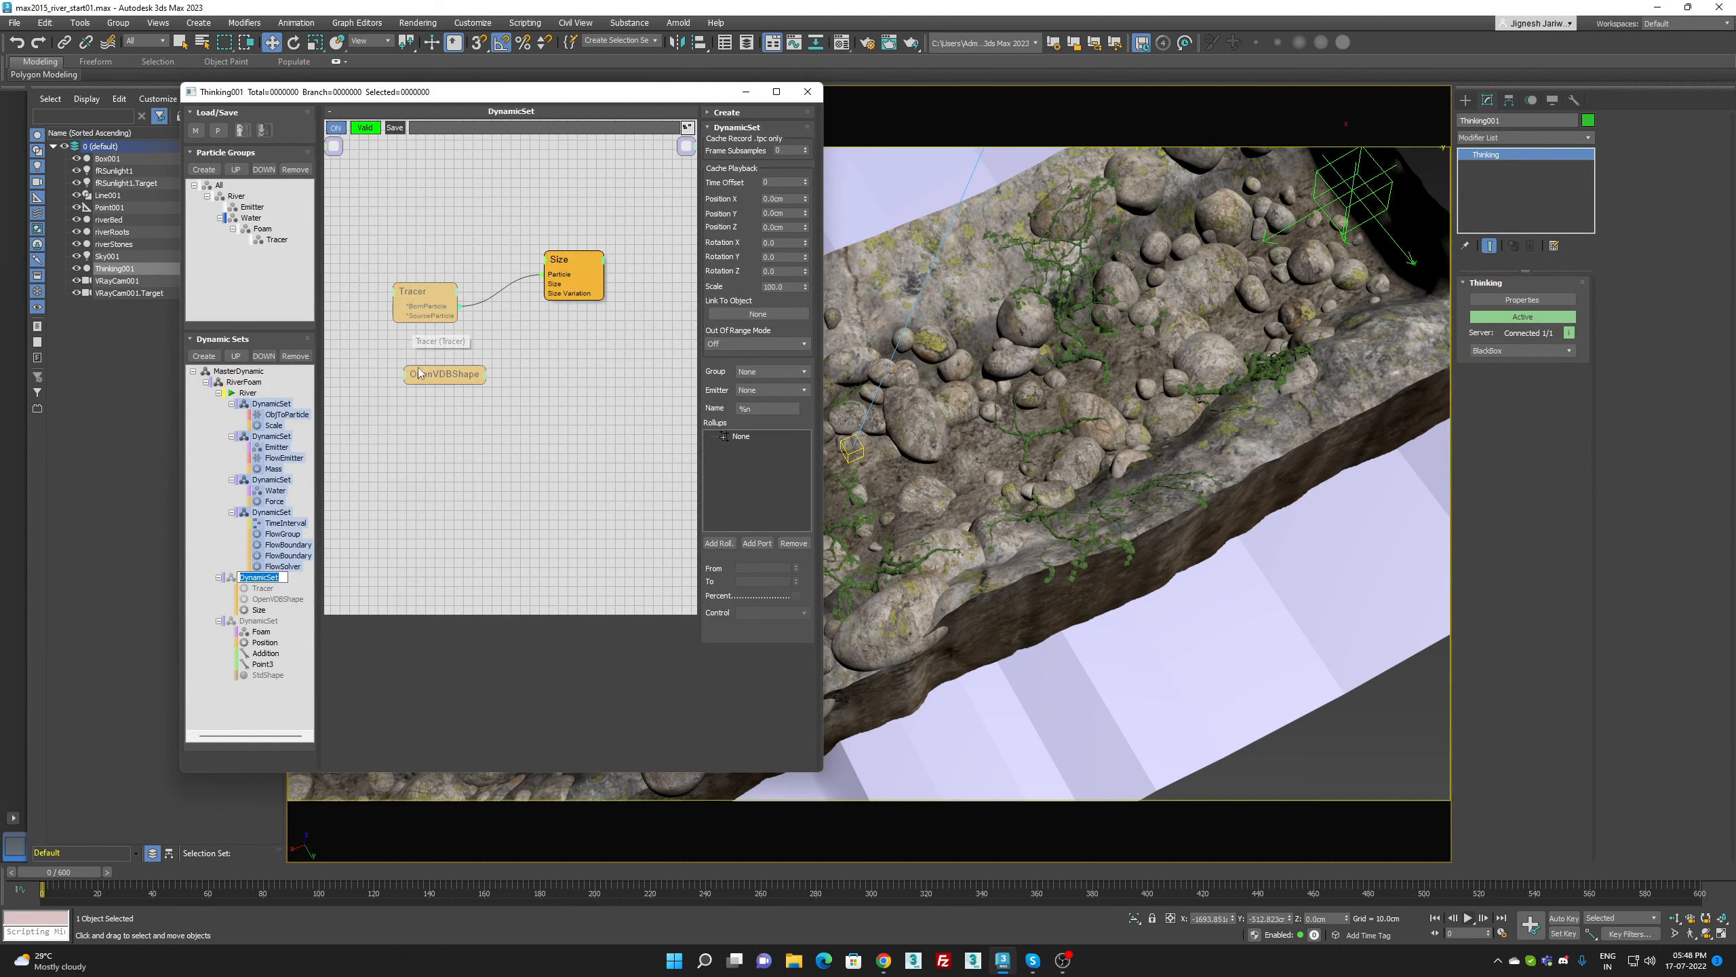
Add a new Tracer operator to the DynamicSet and place it below the OpenVDBShape operator
double_click(416, 433)
text(tracer)
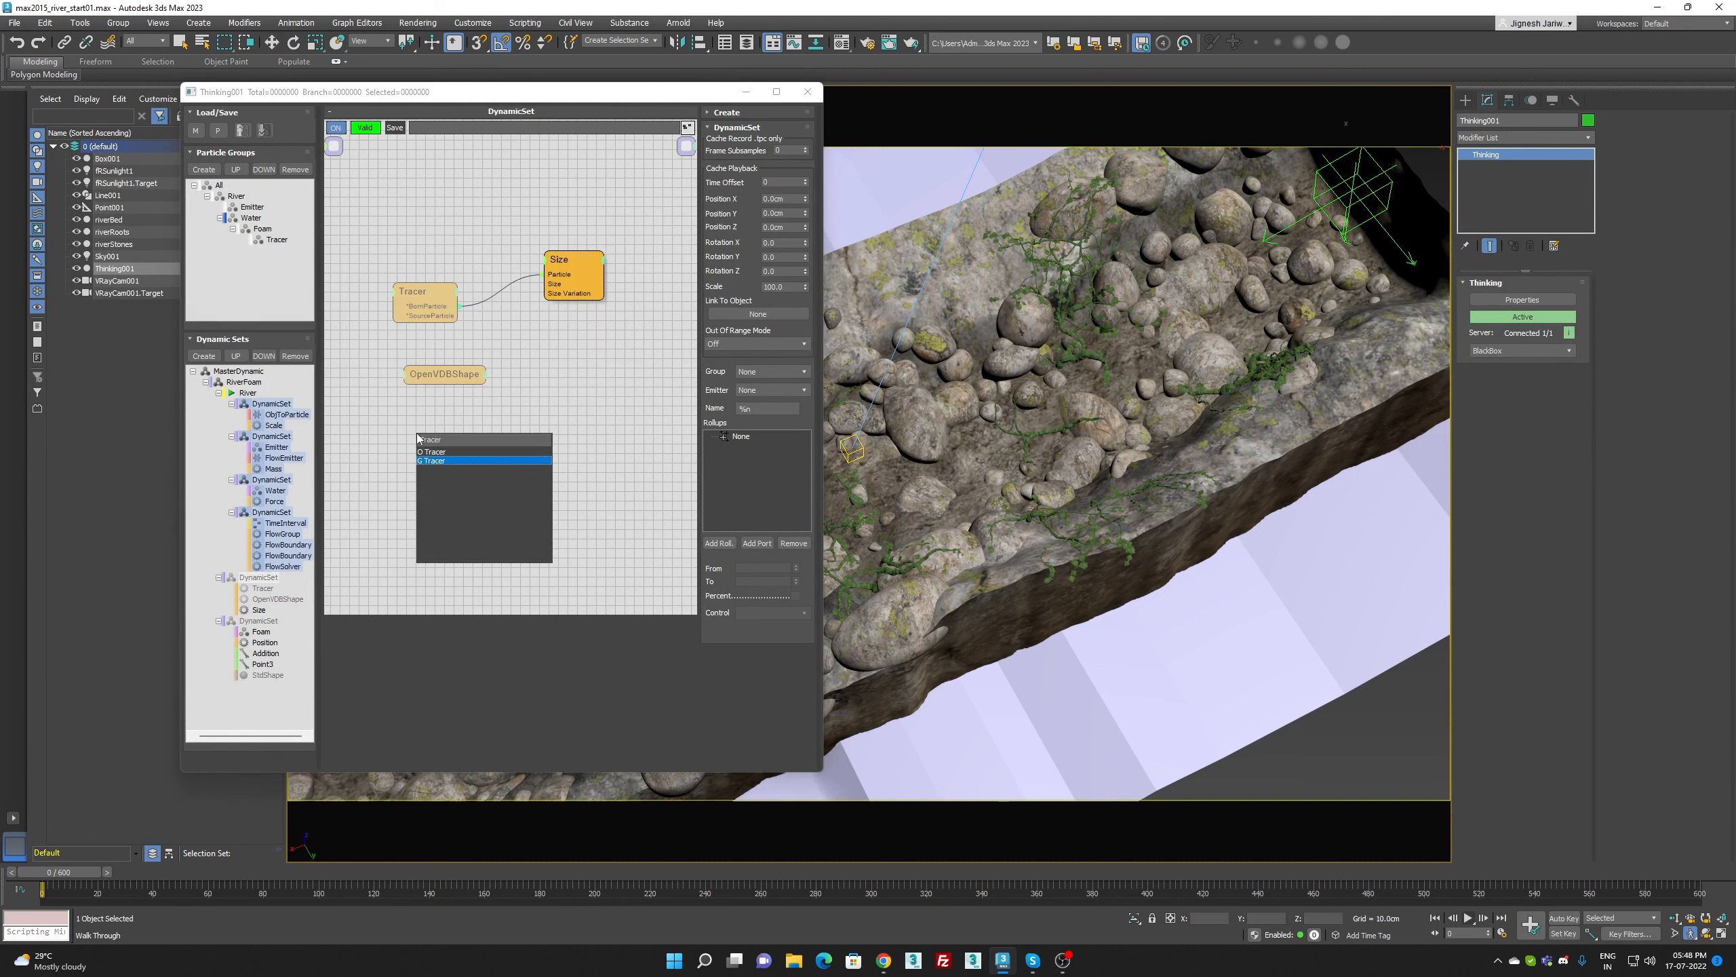
key(Return)
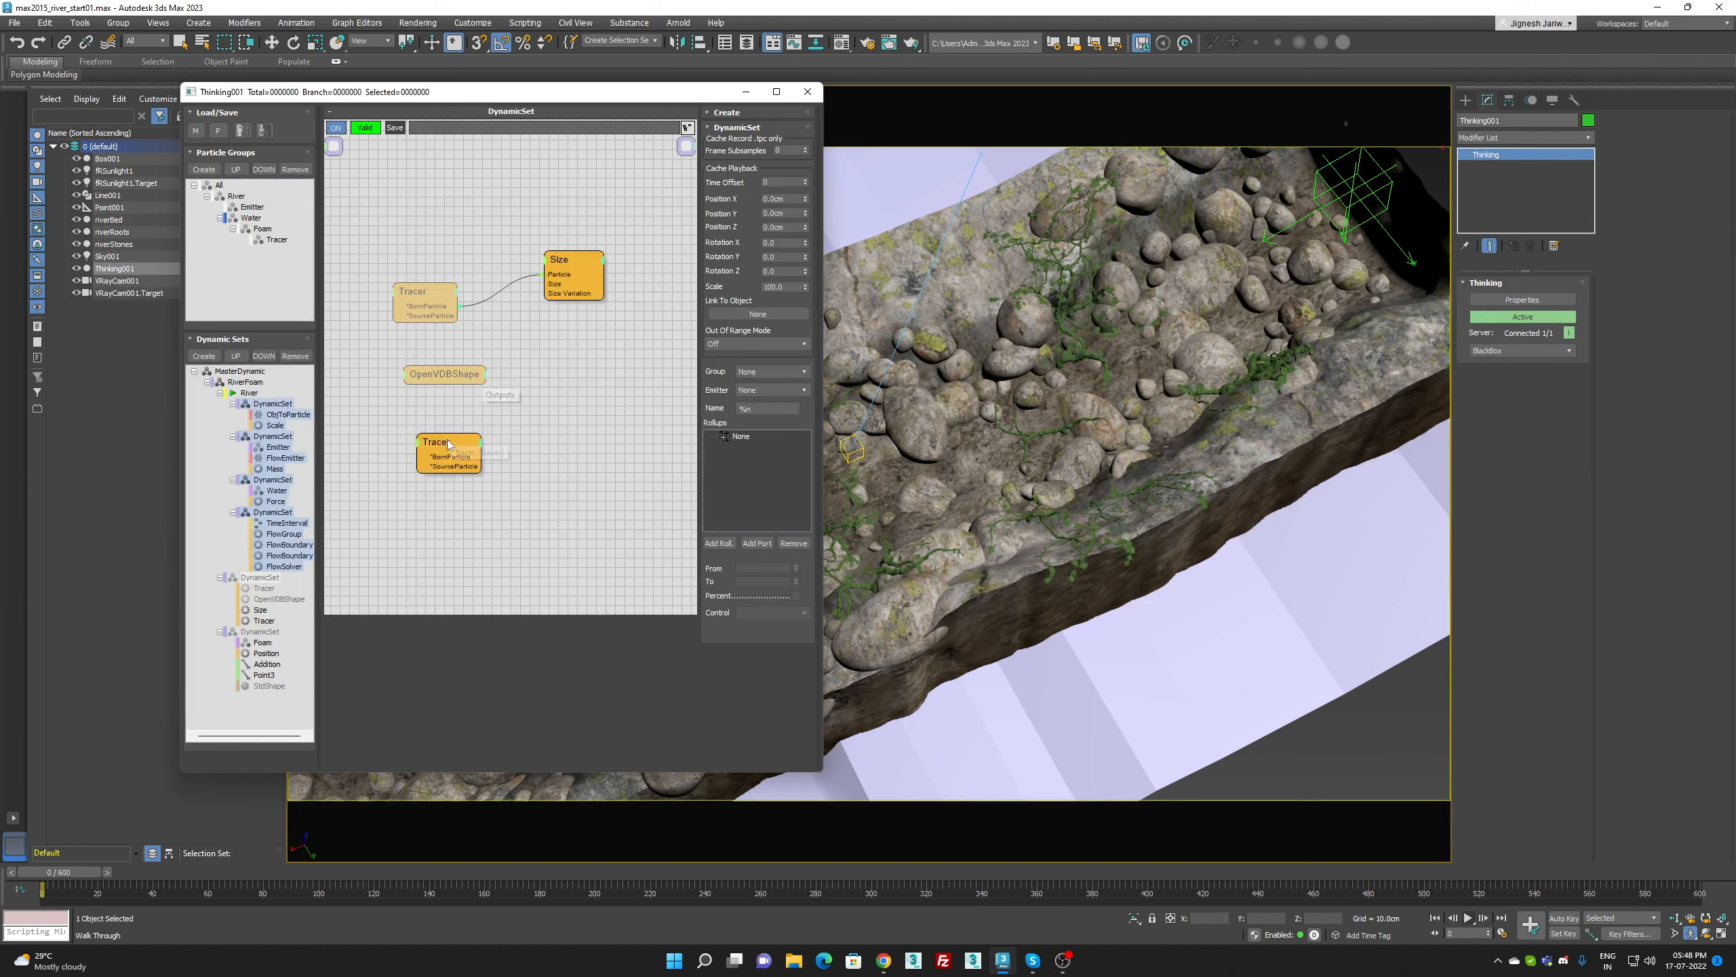
click(428, 438)
drag(428, 438, 426, 434)
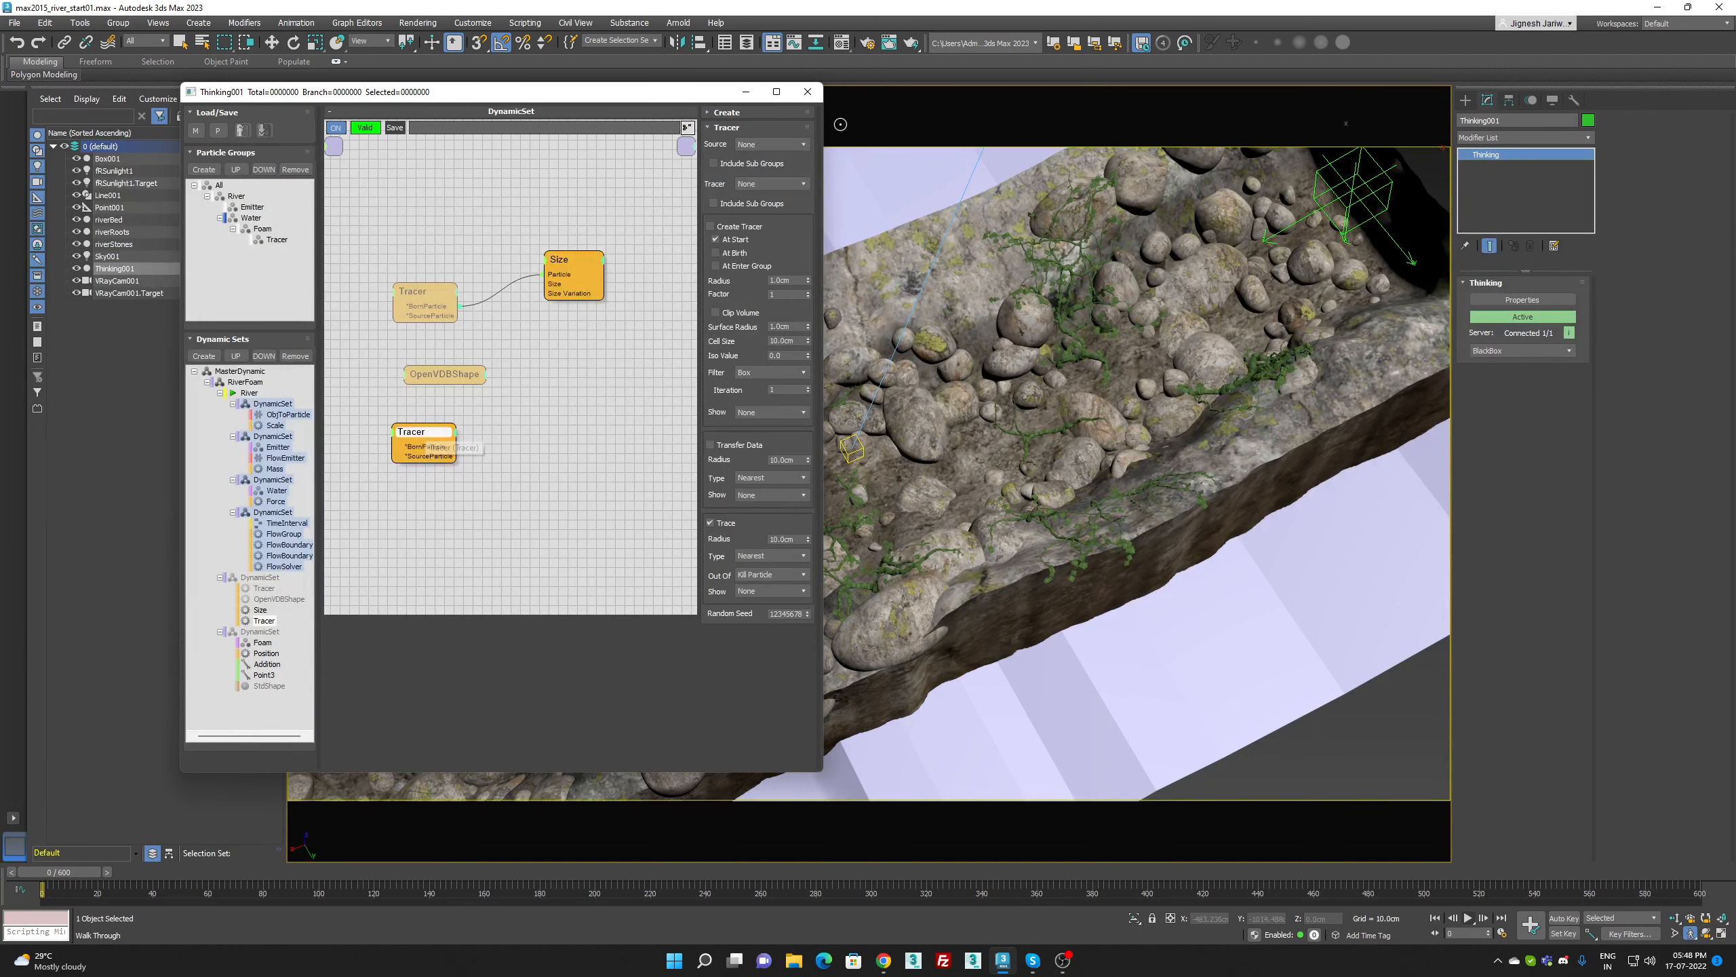
Set the new Tracer's source group to Foam and its tracer group to Tracer, with Create Tracer turned on
click(756, 145)
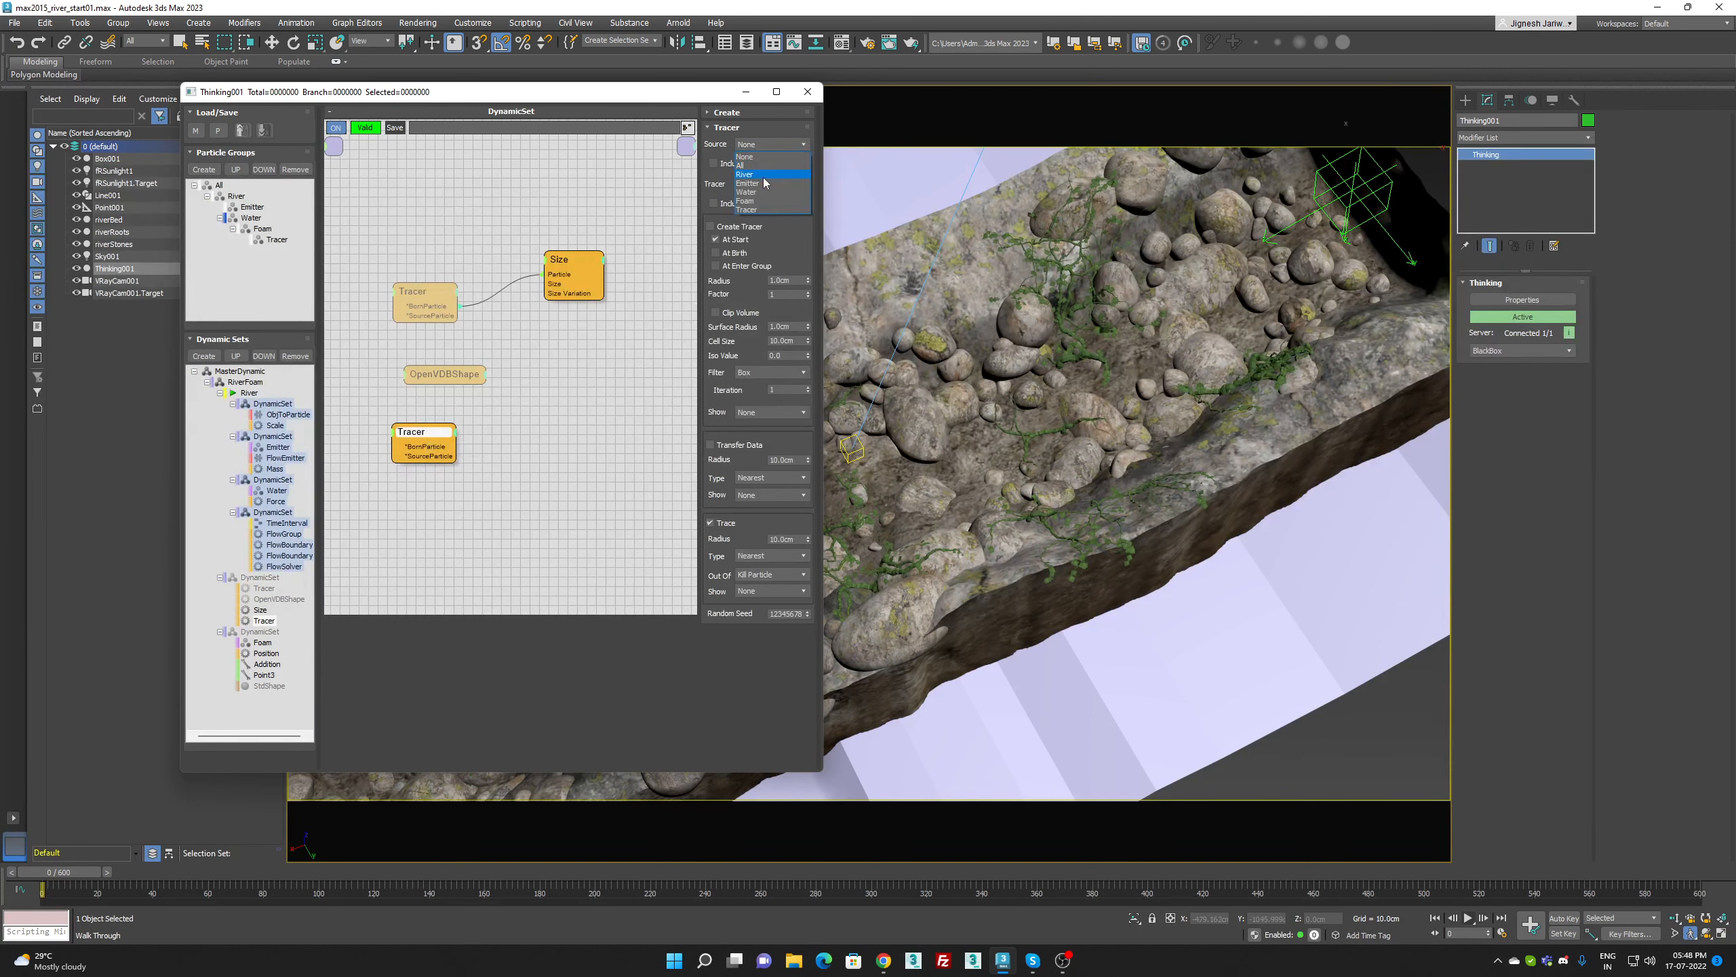
click(764, 202)
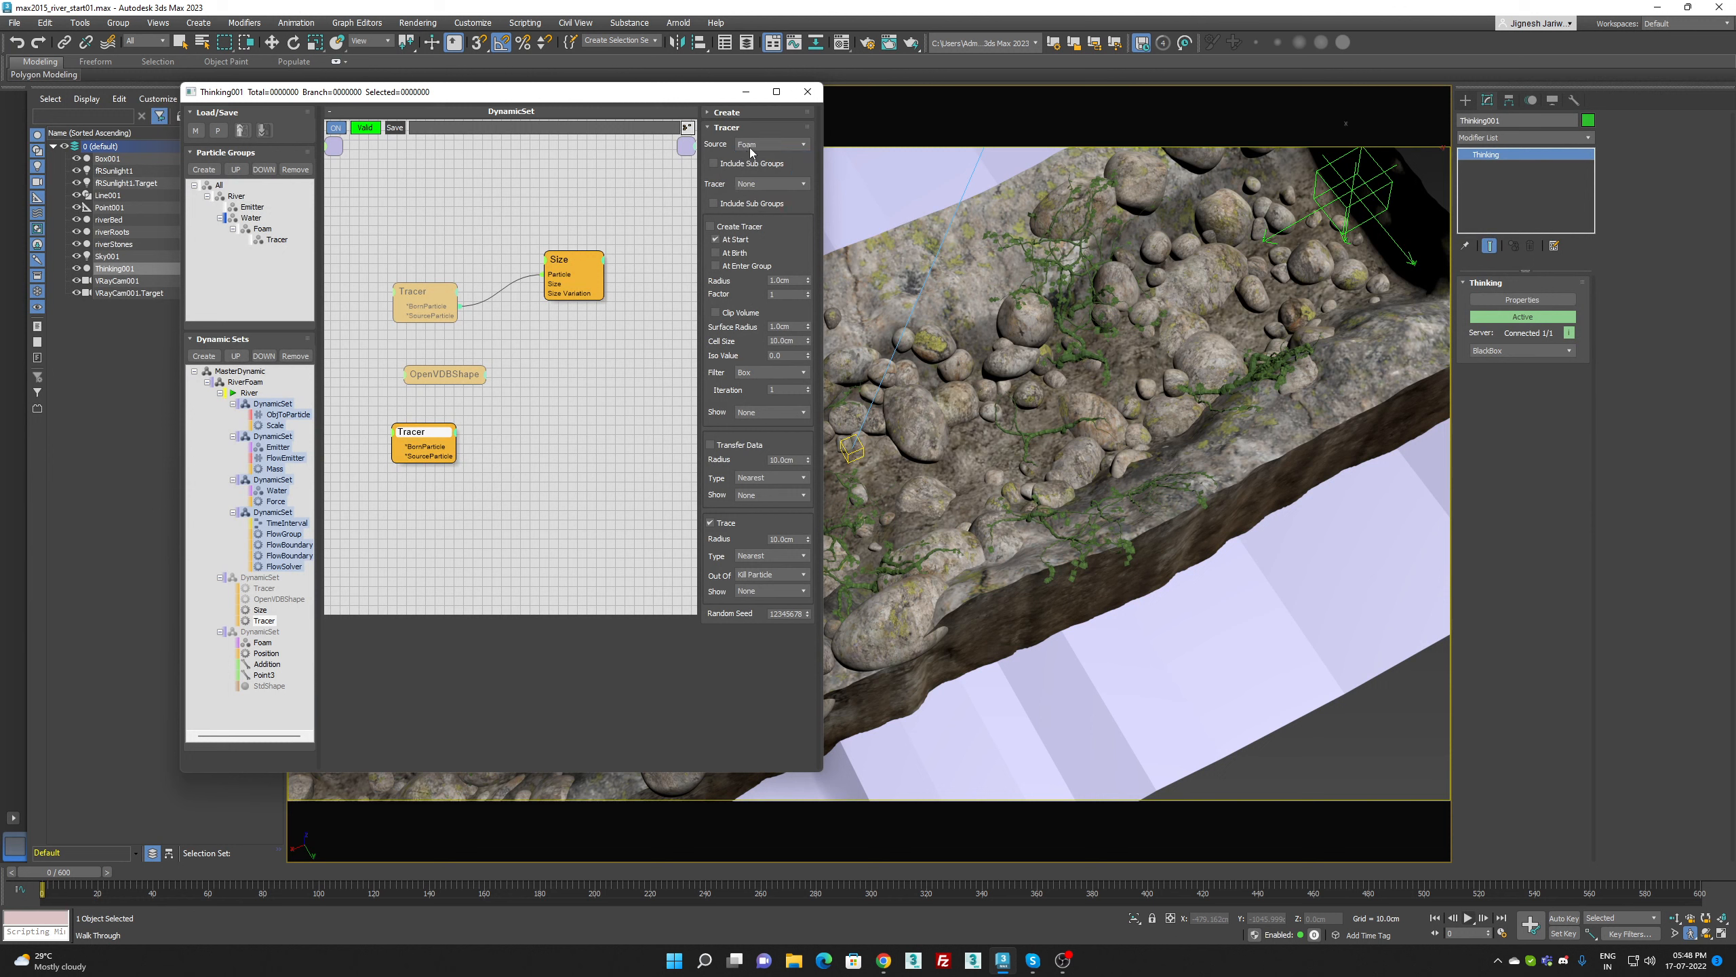
click(761, 185)
click(758, 250)
Step the cached river simulation forward to frame 5 to check for tracer particles
click(1482, 922)
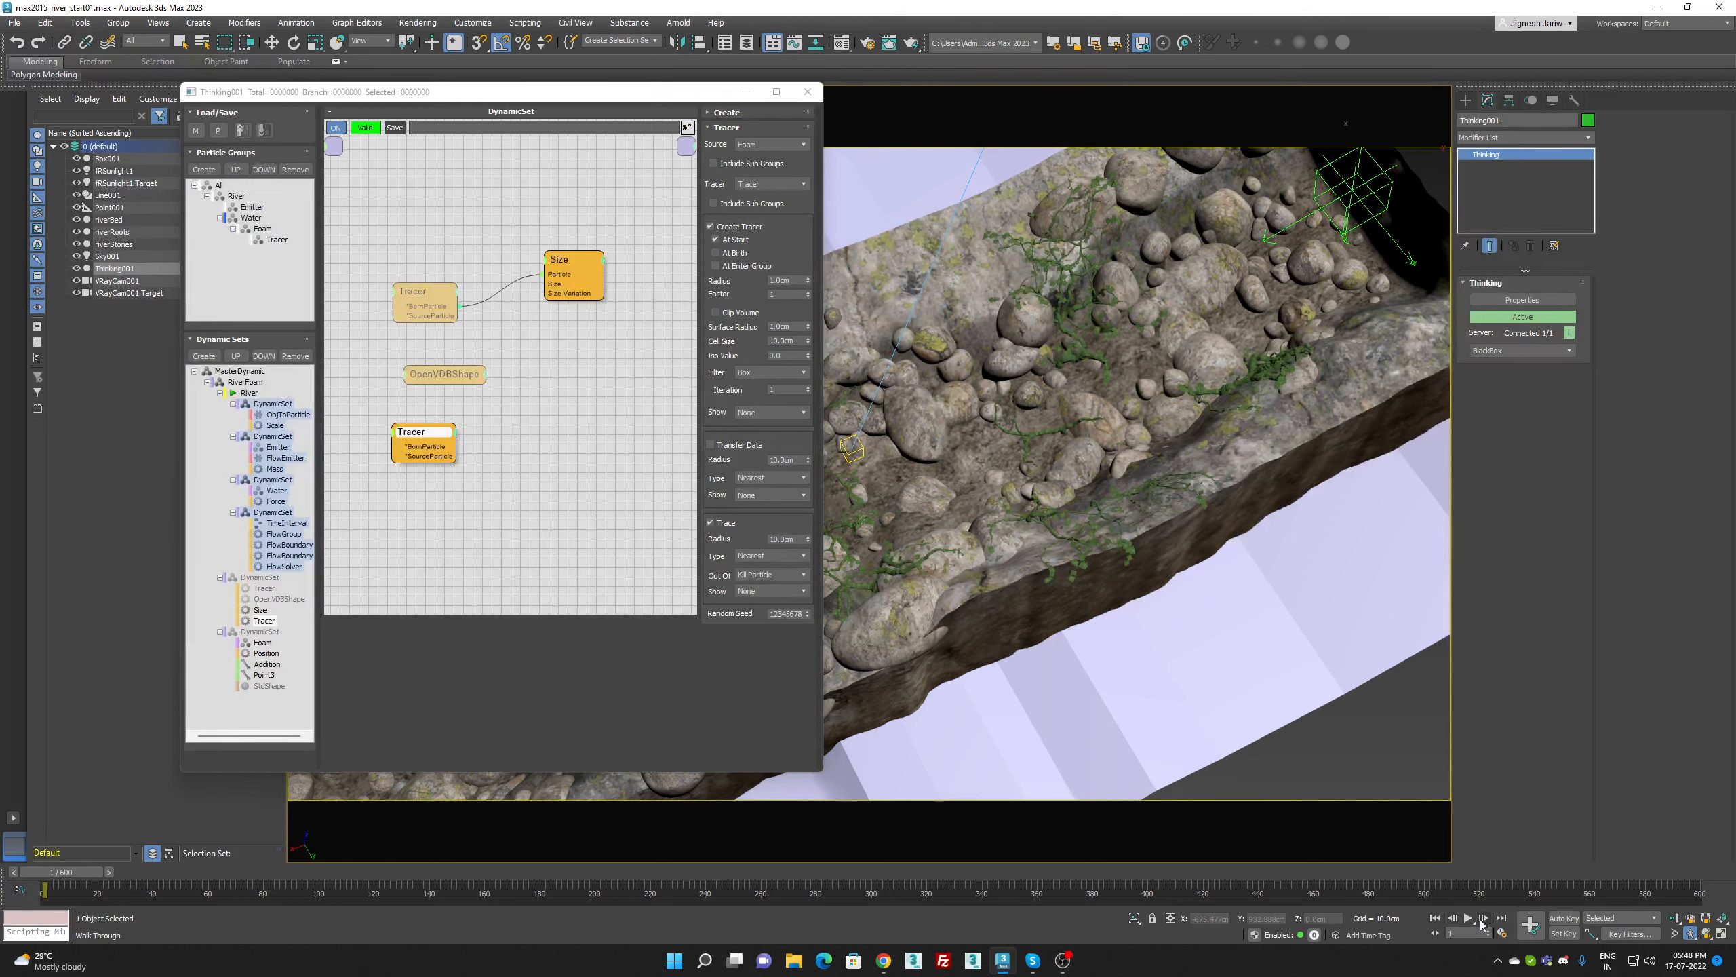
click(1481, 922)
click(1481, 922)
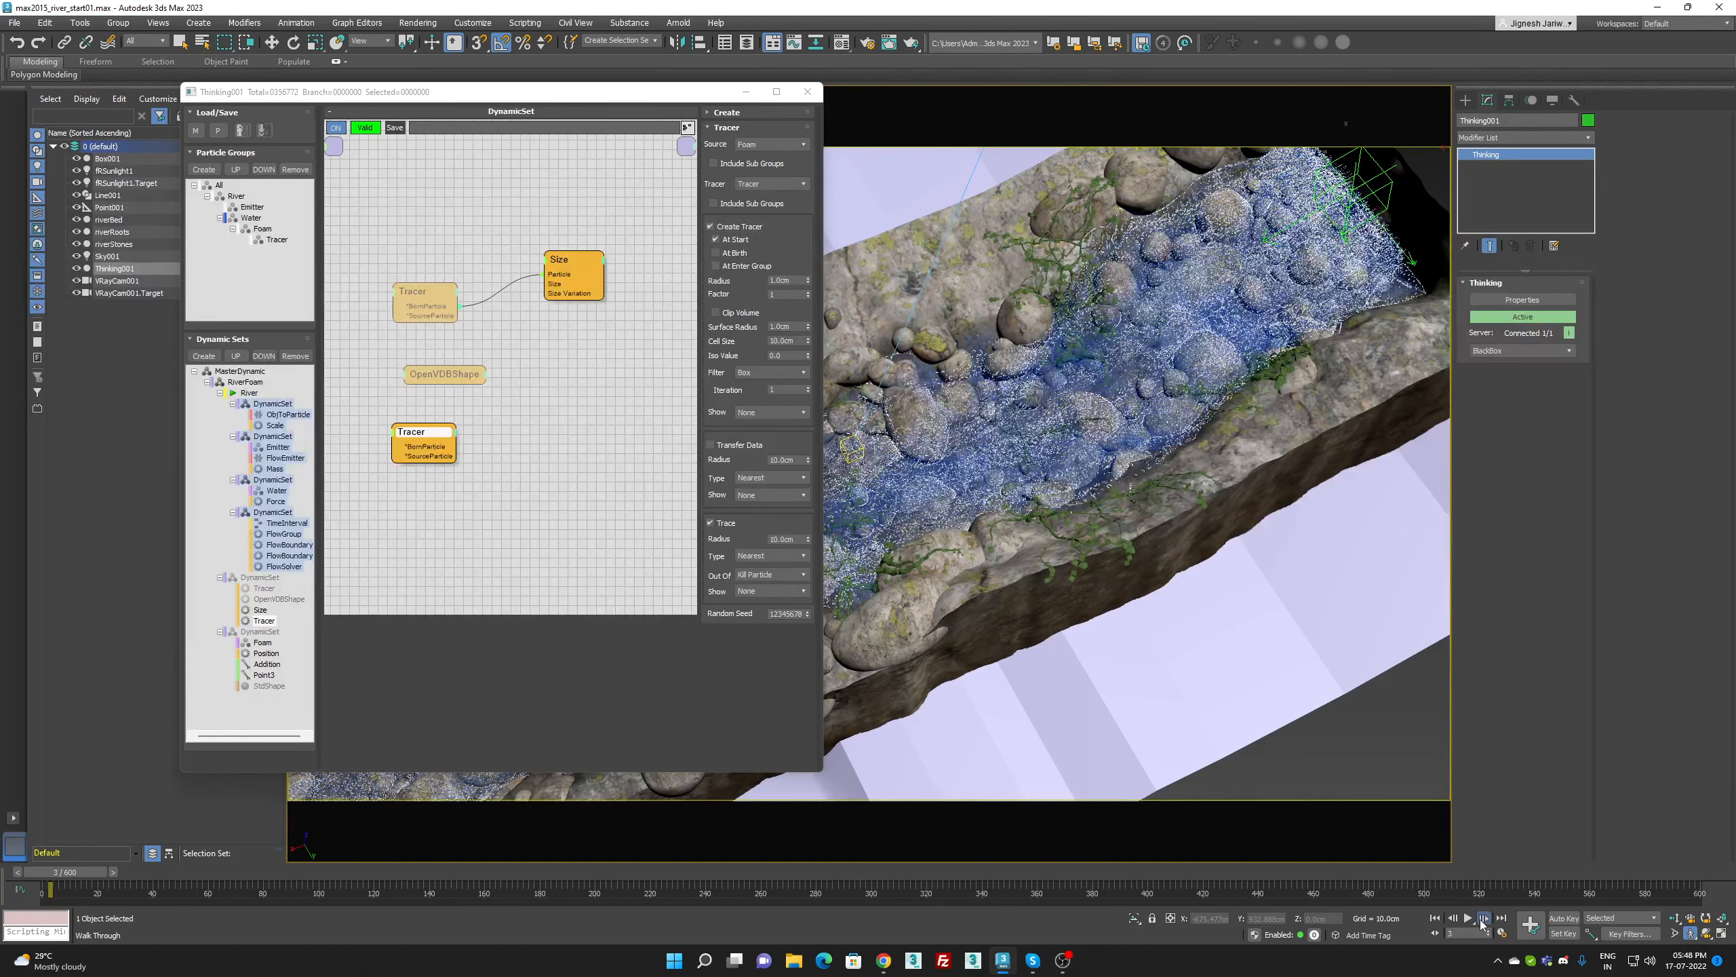
click(1481, 922)
click(1482, 922)
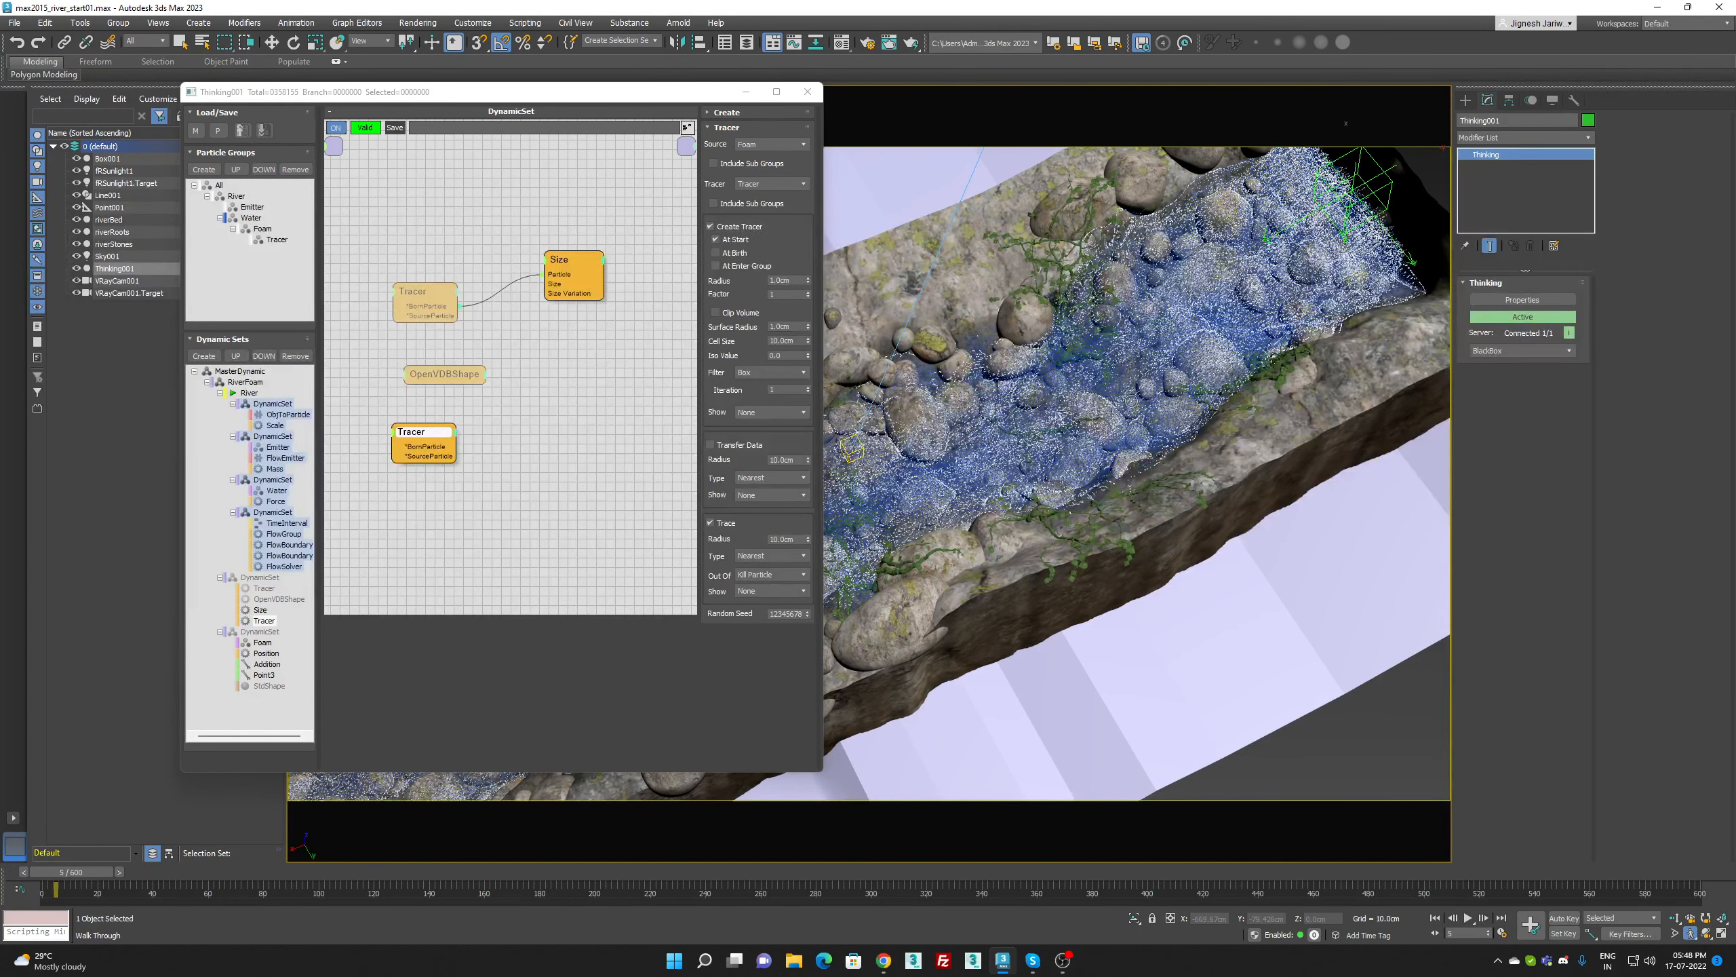
Set the new Tracer's creation Factor to 10
click(779, 294)
text(3)
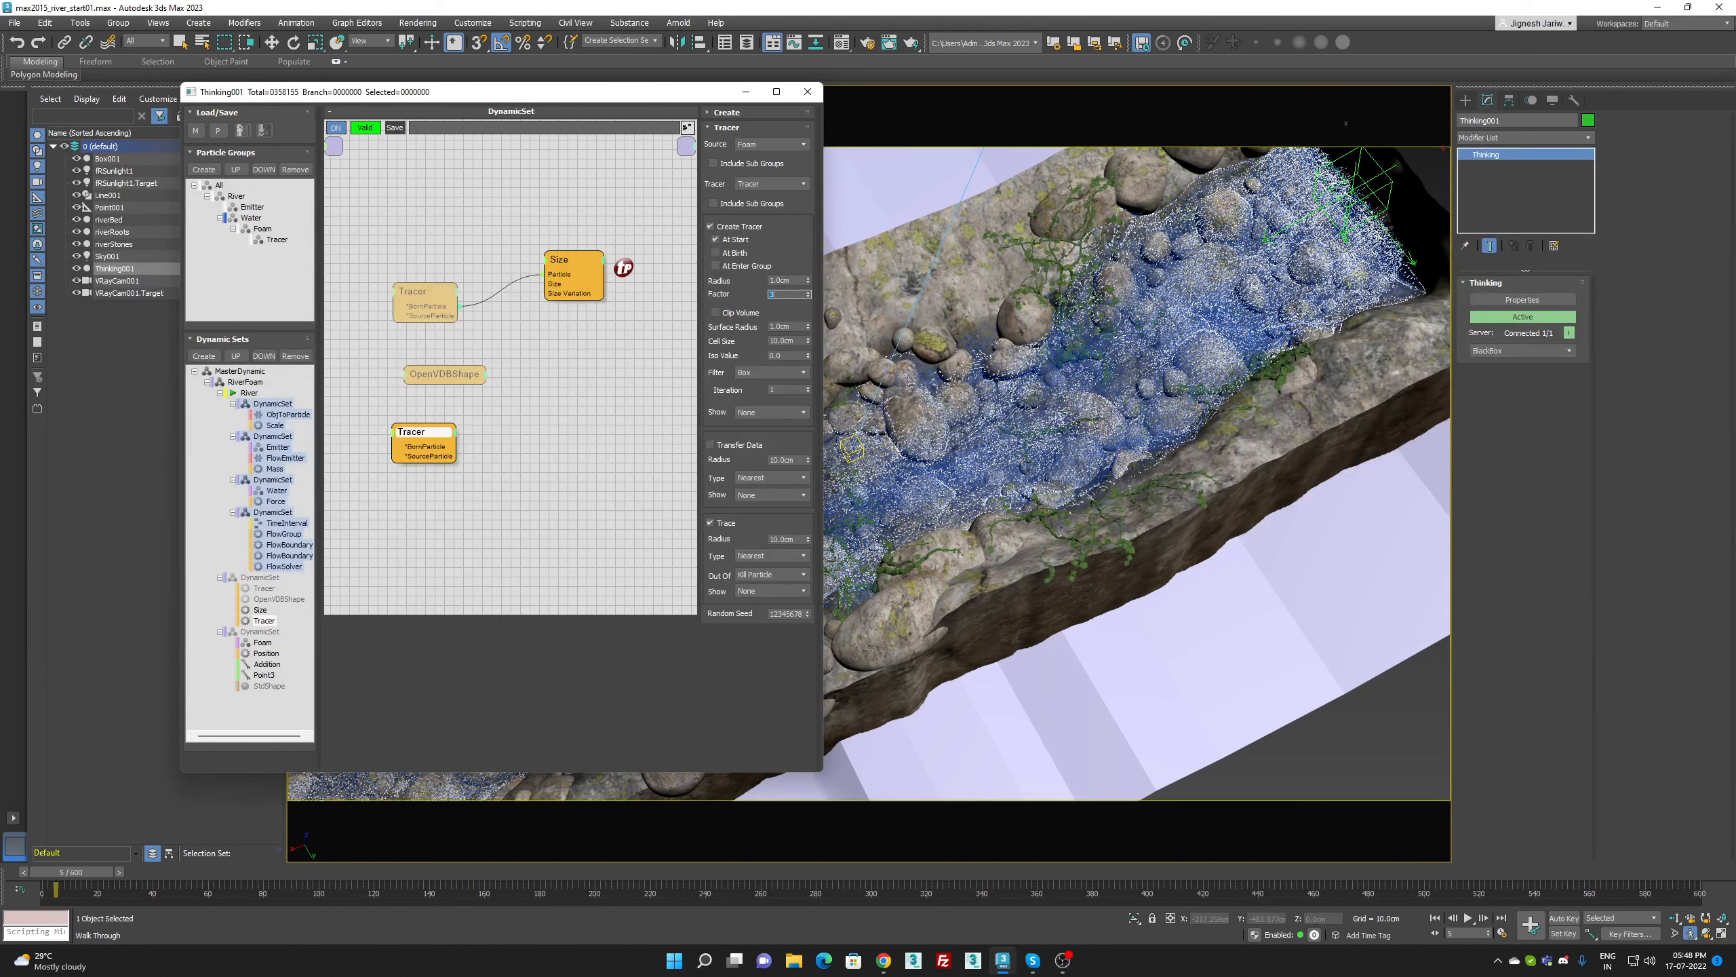
key(BackSpace)
text(10)
Restart from frame 0, step through to frame 7 to examine the effect of the new Factor, and return to frame 0
click(1435, 918)
click(1481, 918)
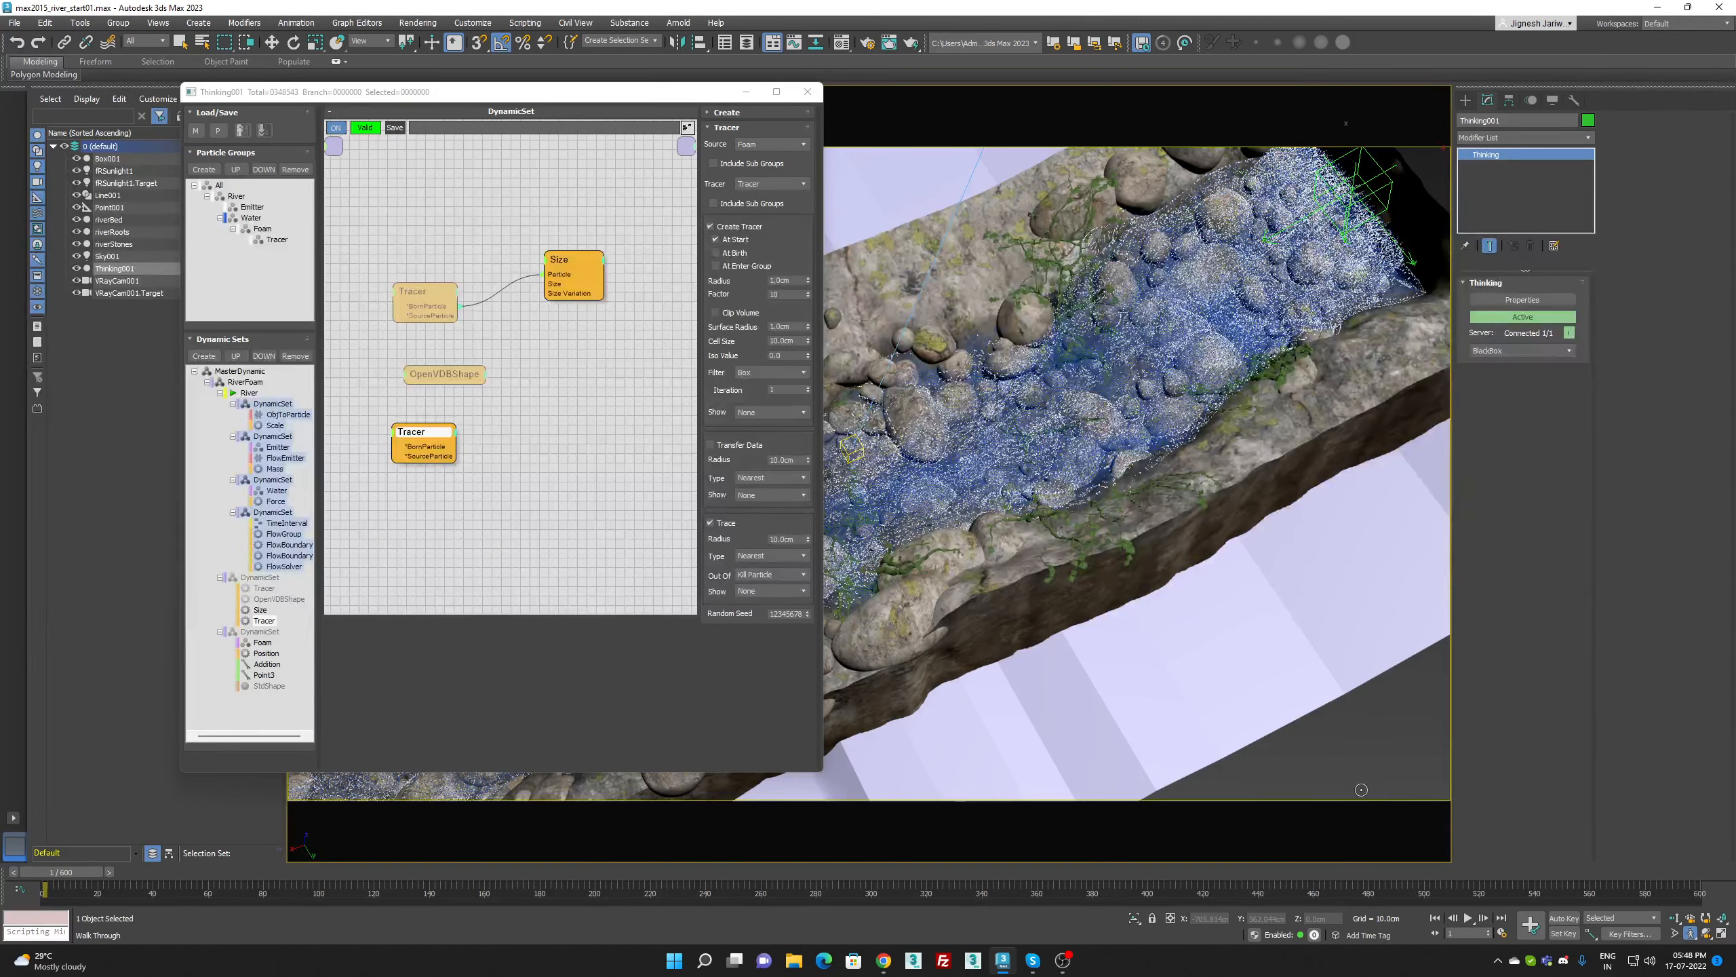
click(1484, 918)
click(1484, 918)
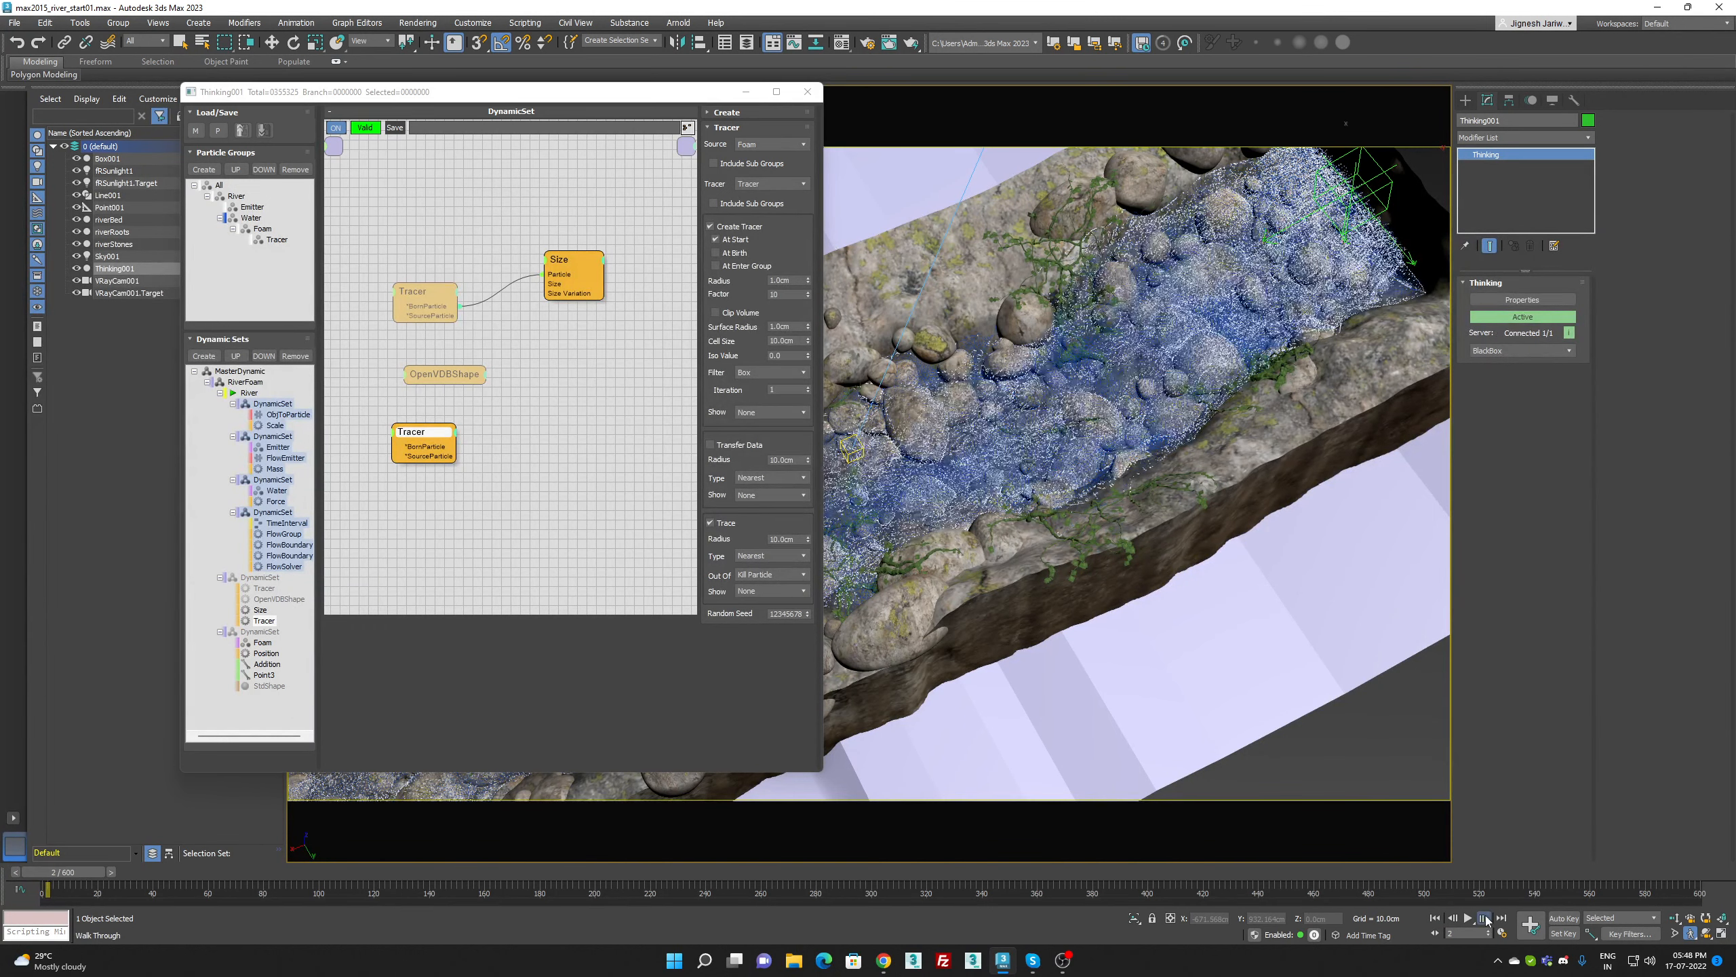
click(1484, 919)
click(1484, 918)
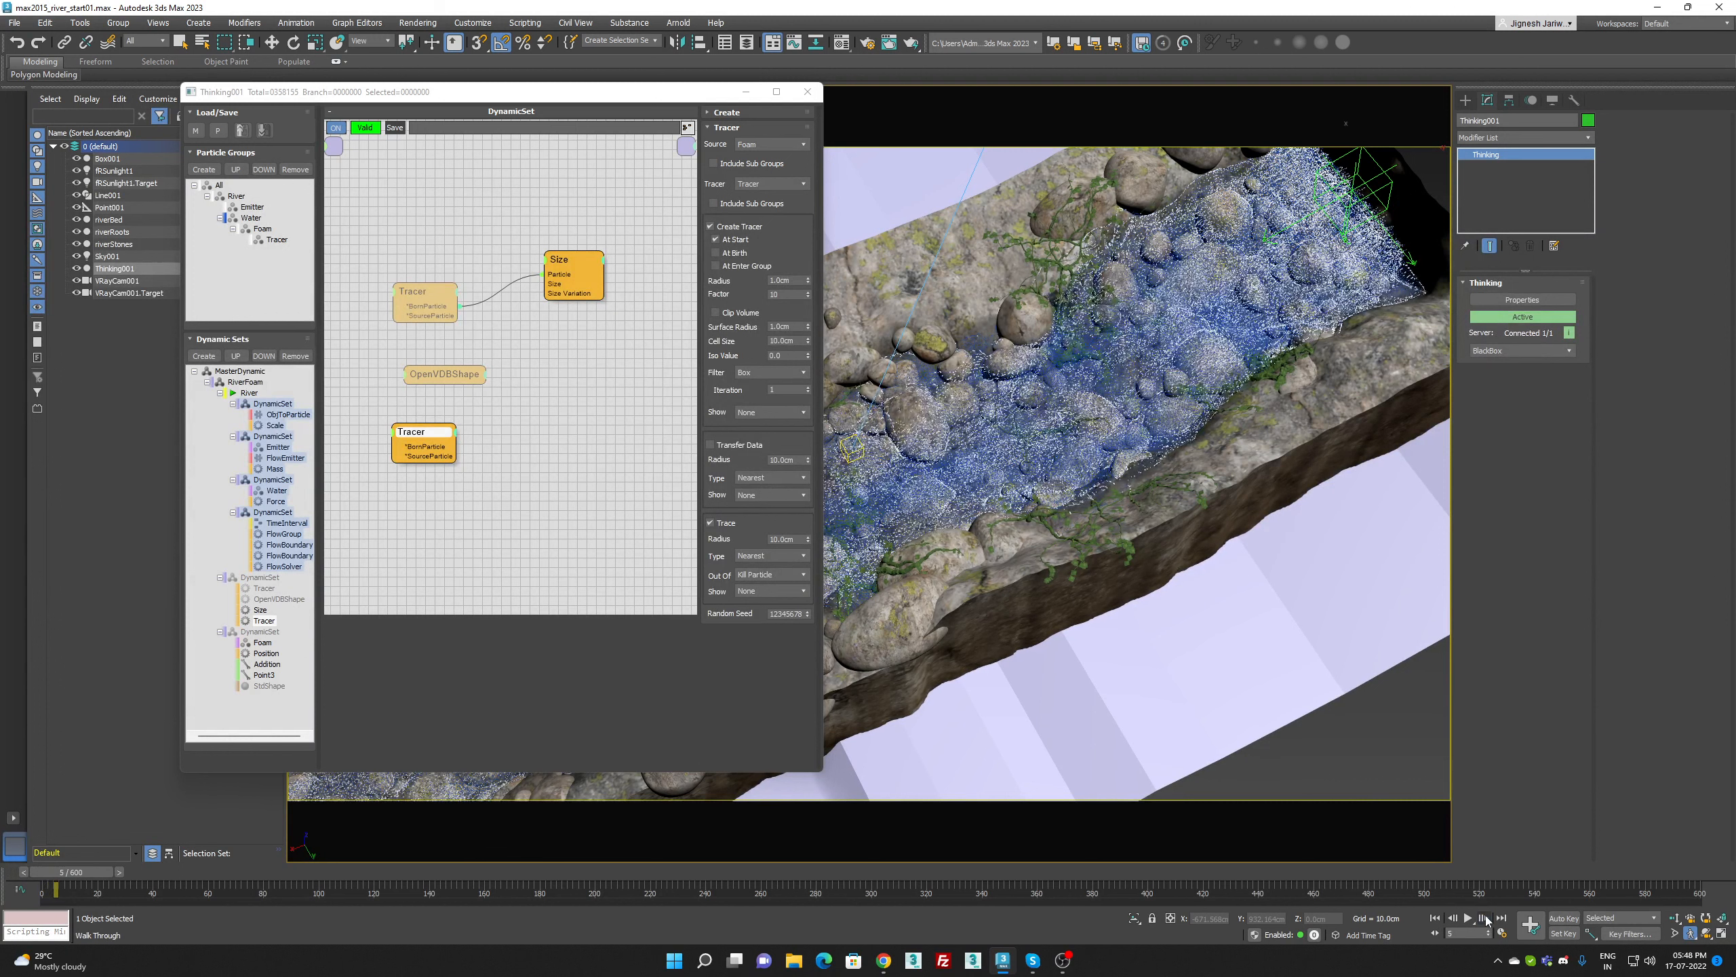
click(1484, 919)
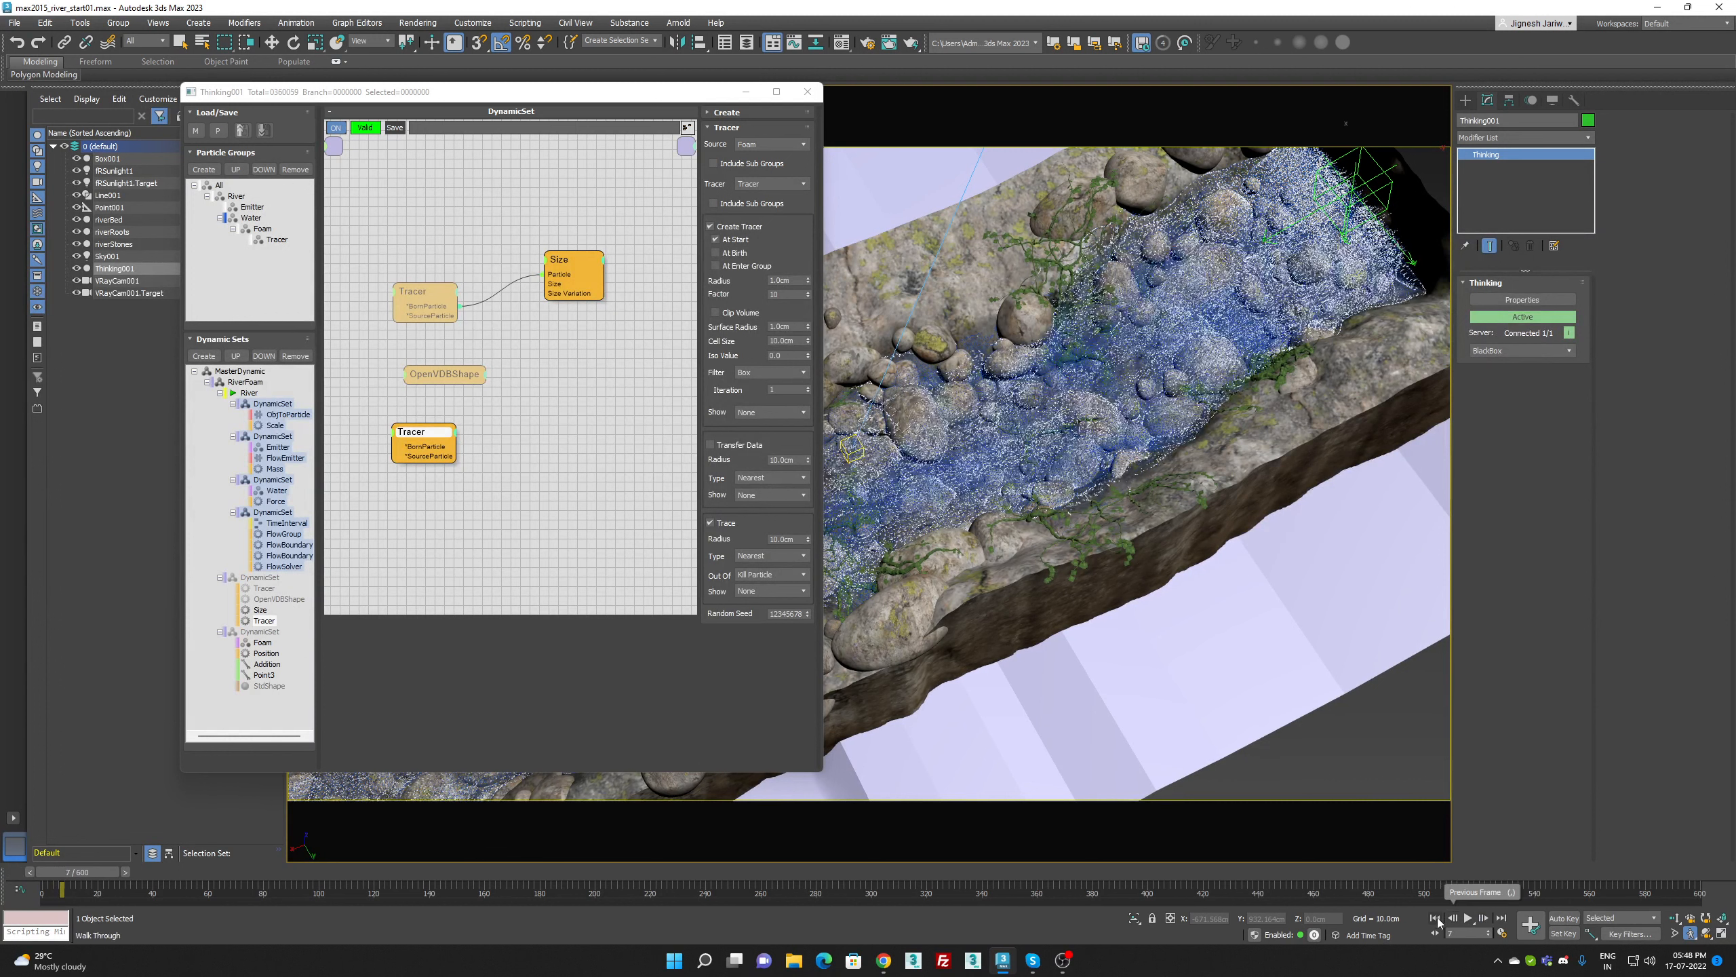
click(1435, 918)
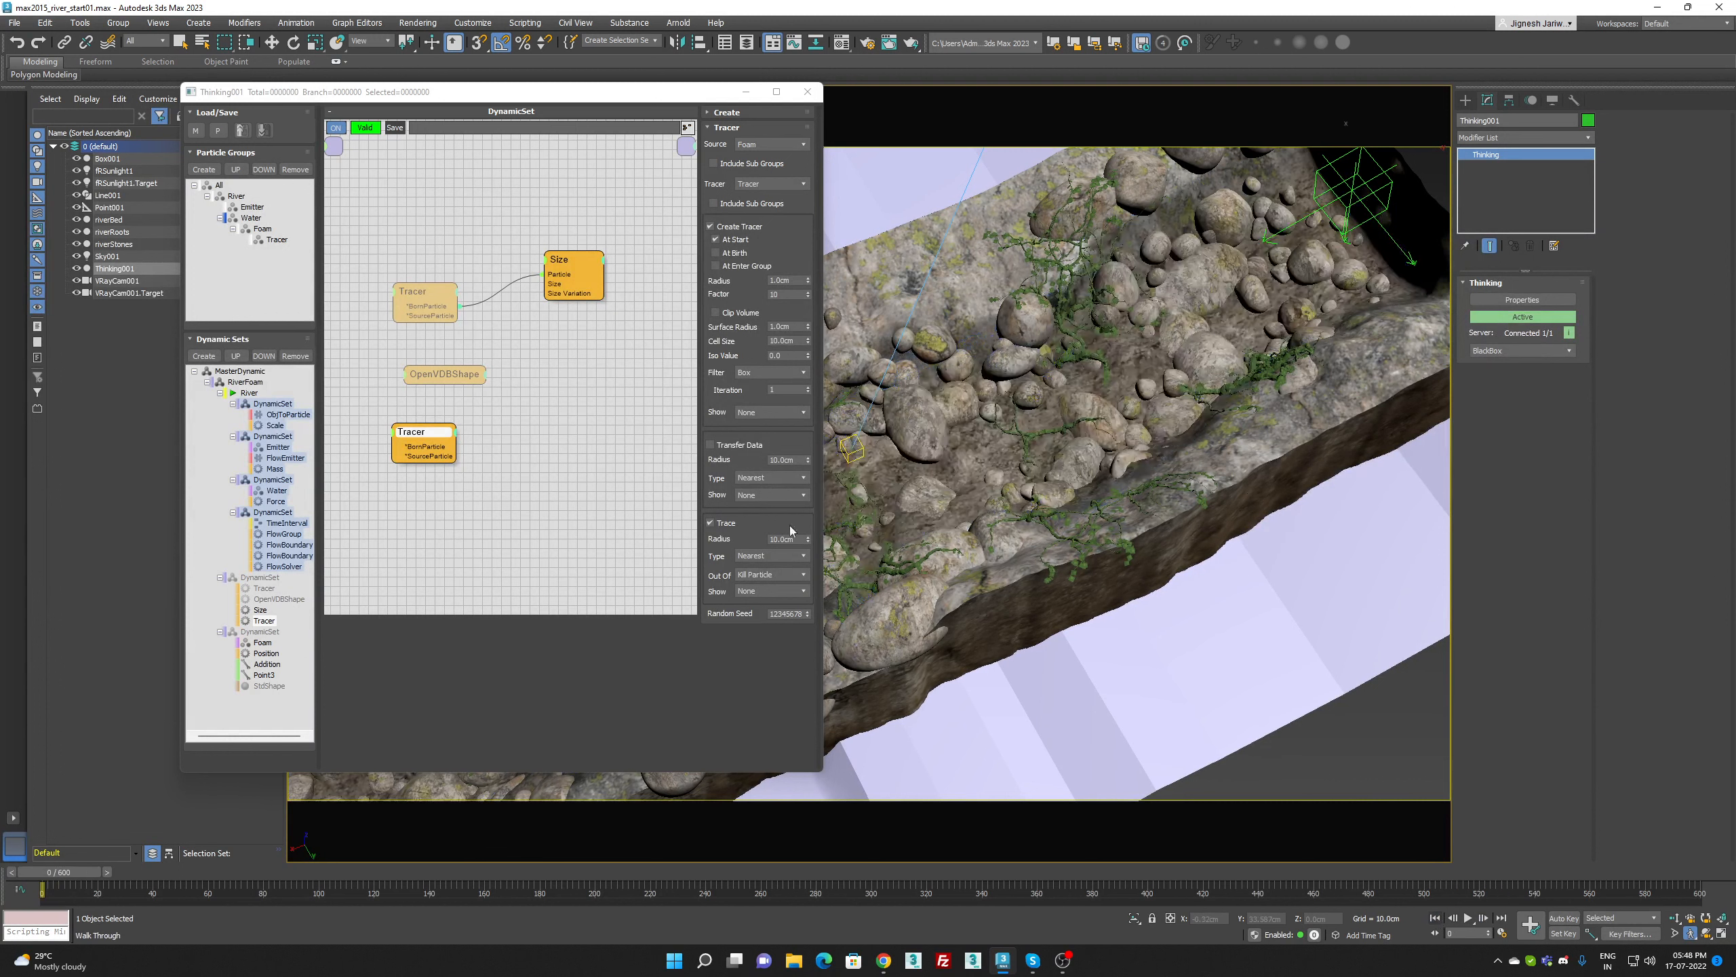
Switch the new Tracer's creation from At Start to At Birth and set its Trace type to Tri Linear
click(725, 253)
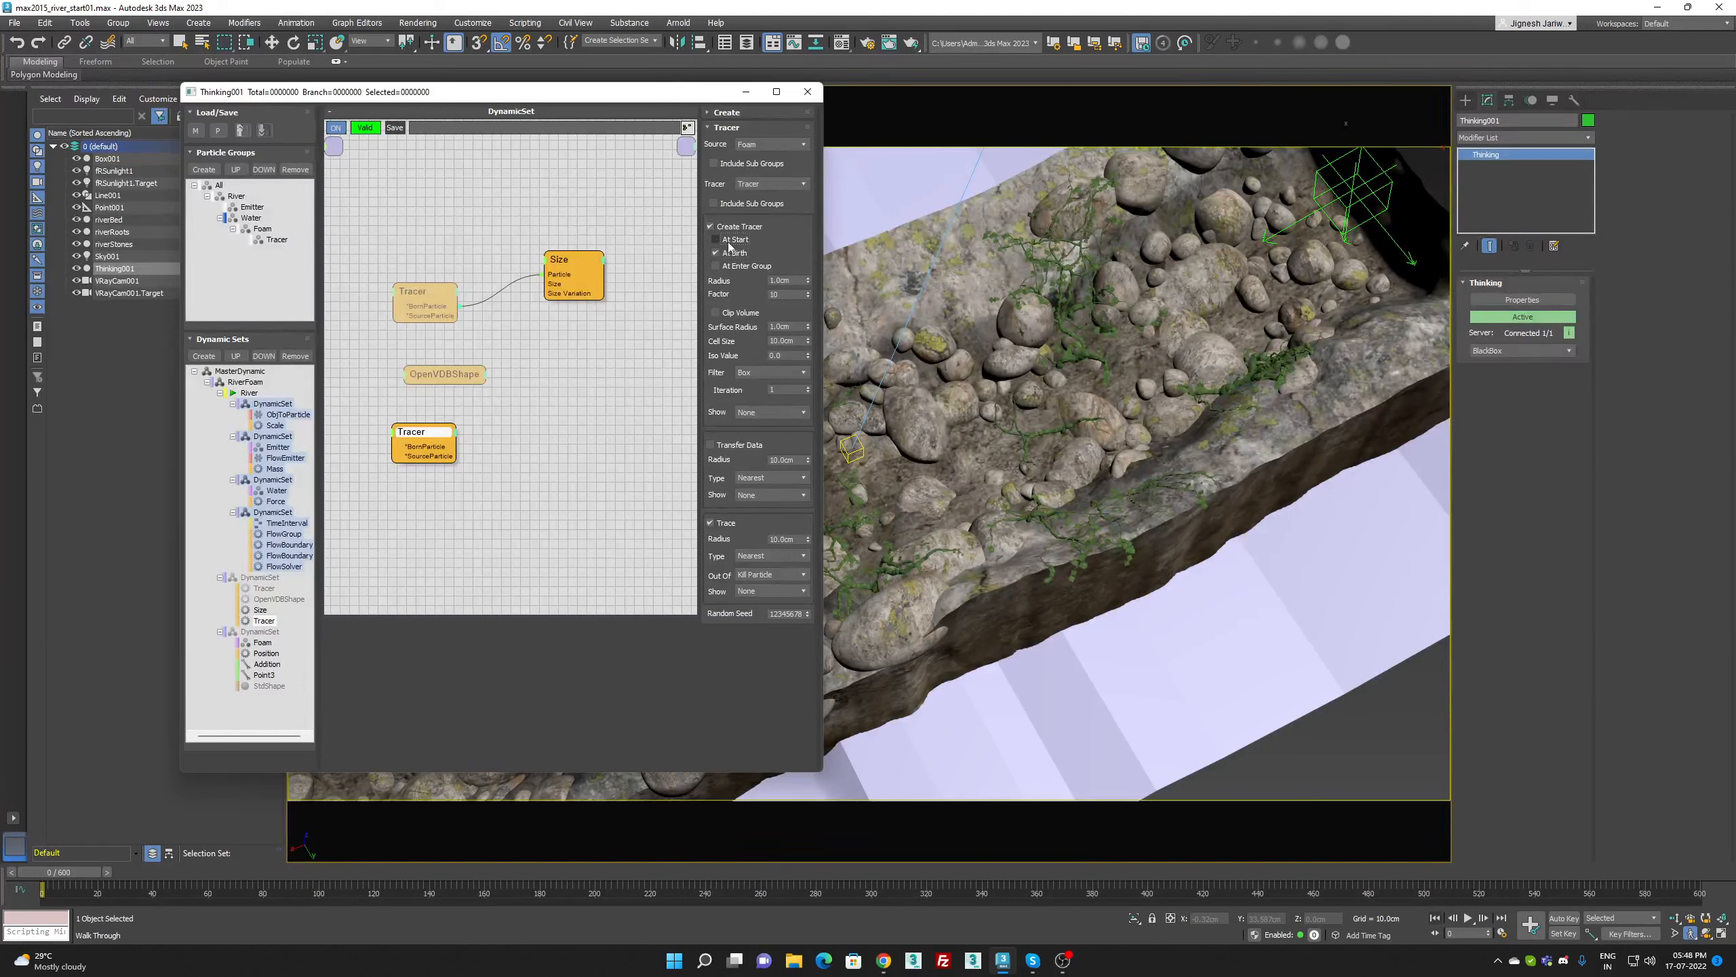
click(763, 557)
click(752, 577)
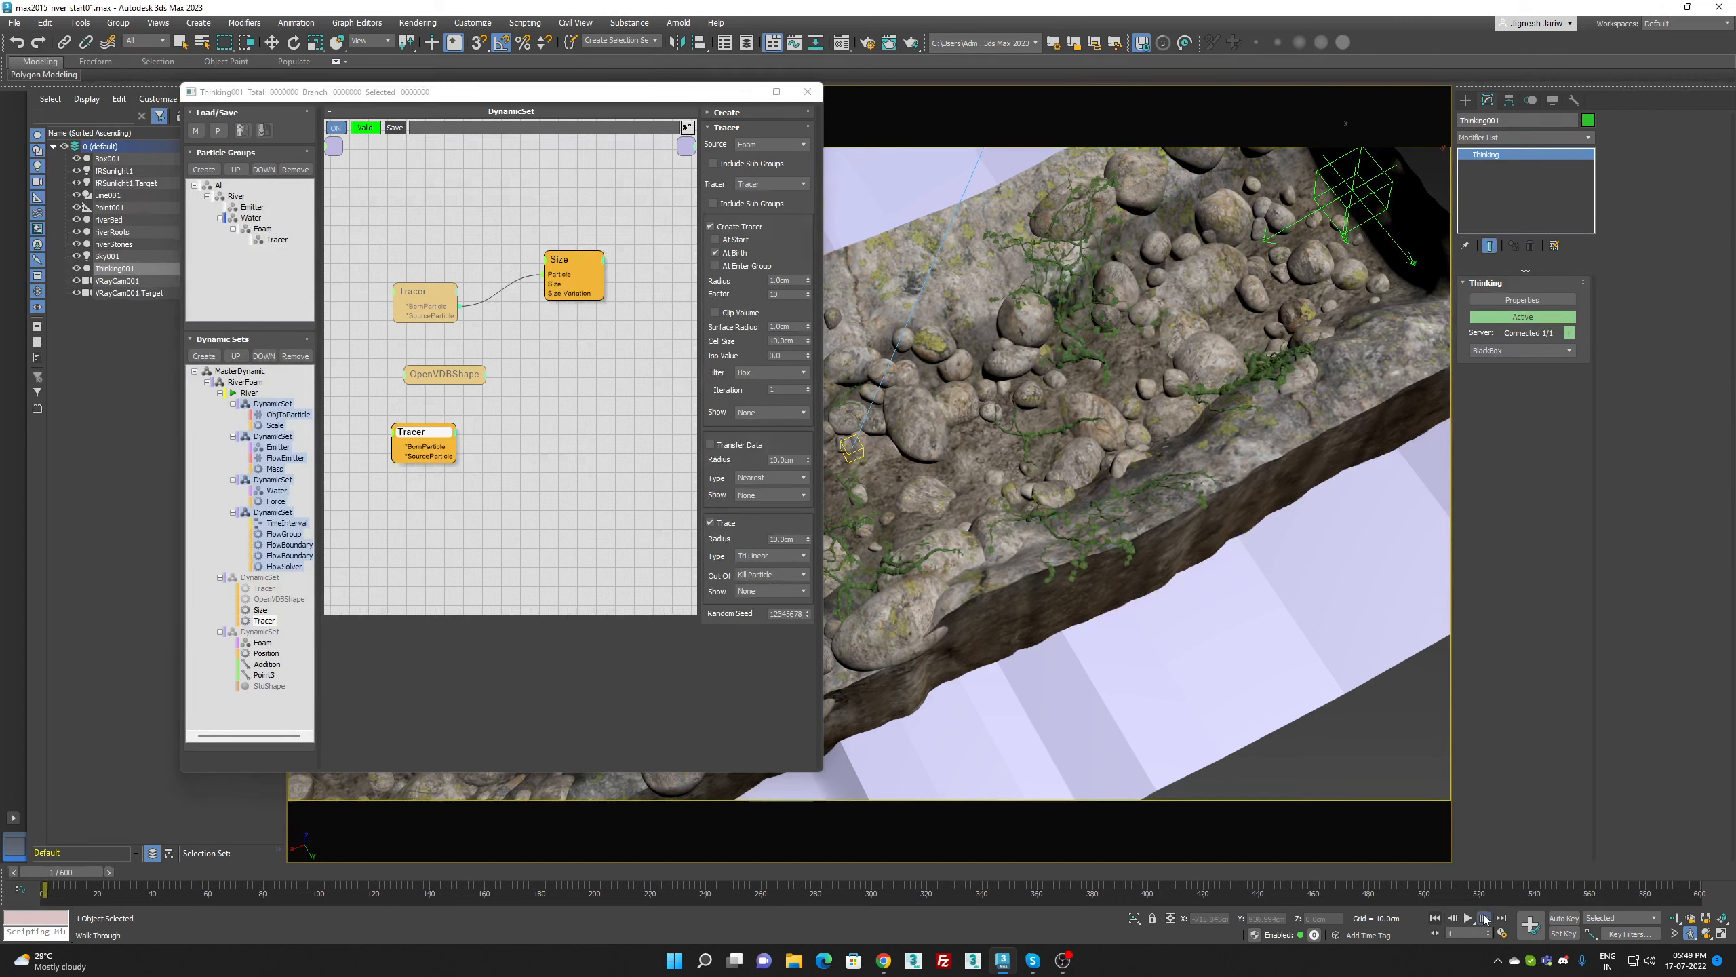
Step forward to frame 7 to check the river with tracers set to be created At Birth
click(1484, 918)
click(1483, 918)
click(1484, 918)
click(1484, 919)
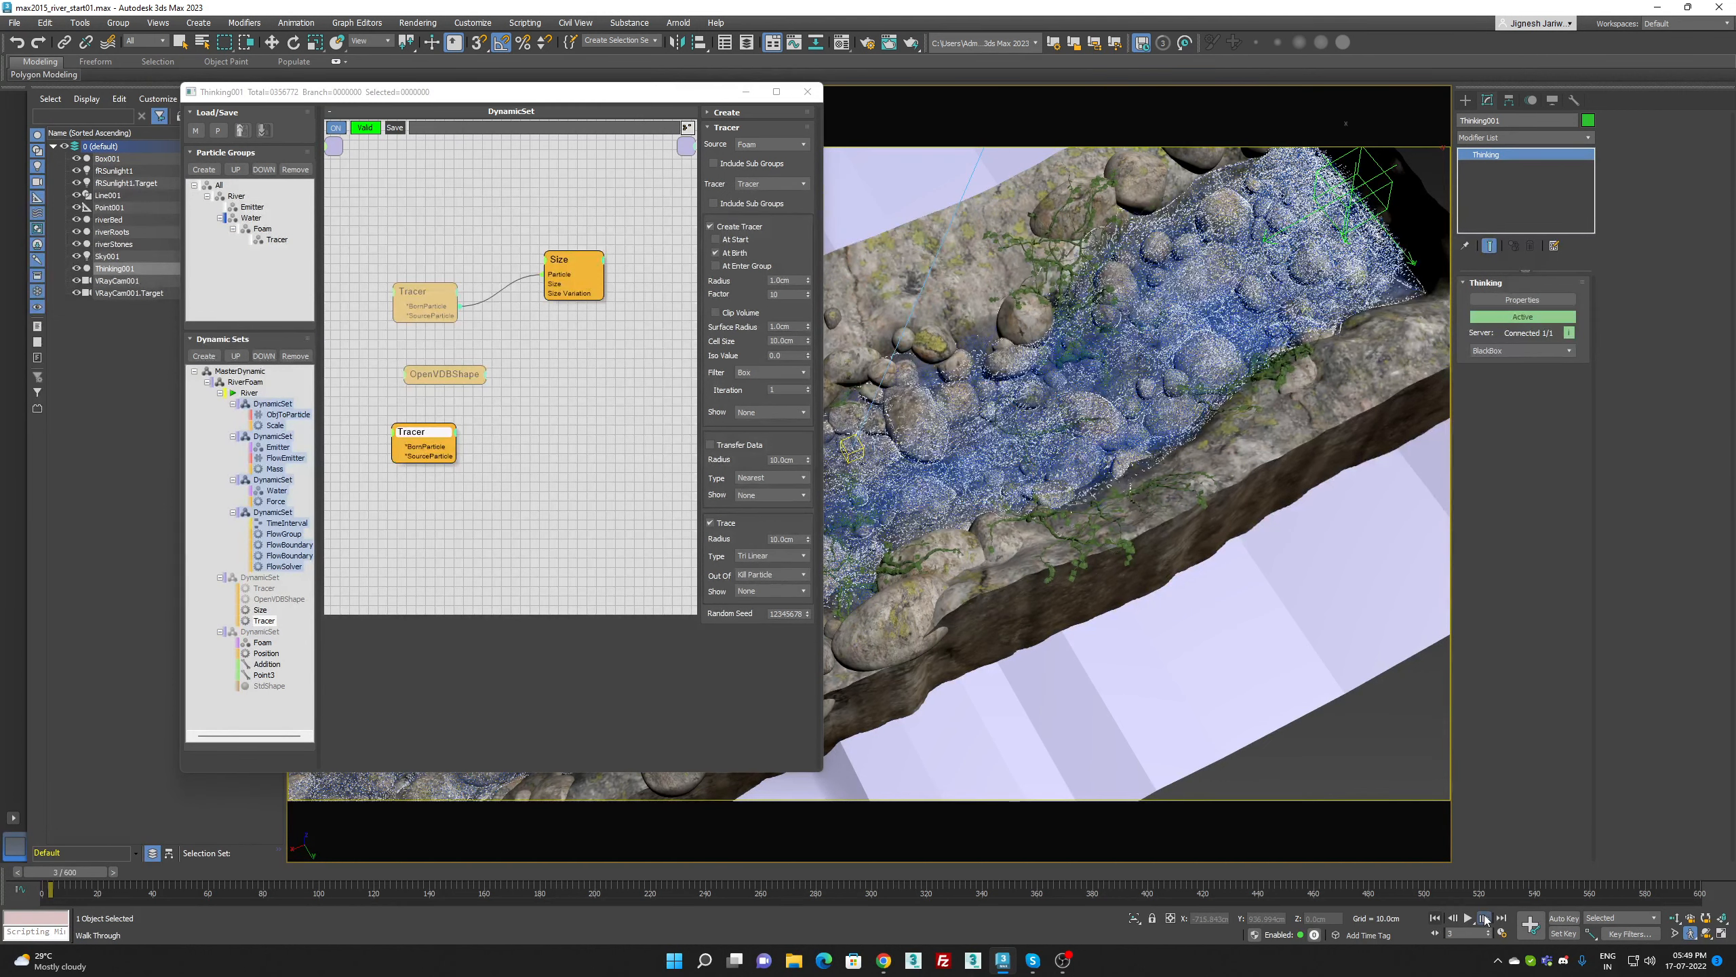
click(1484, 918)
click(1484, 919)
click(1484, 918)
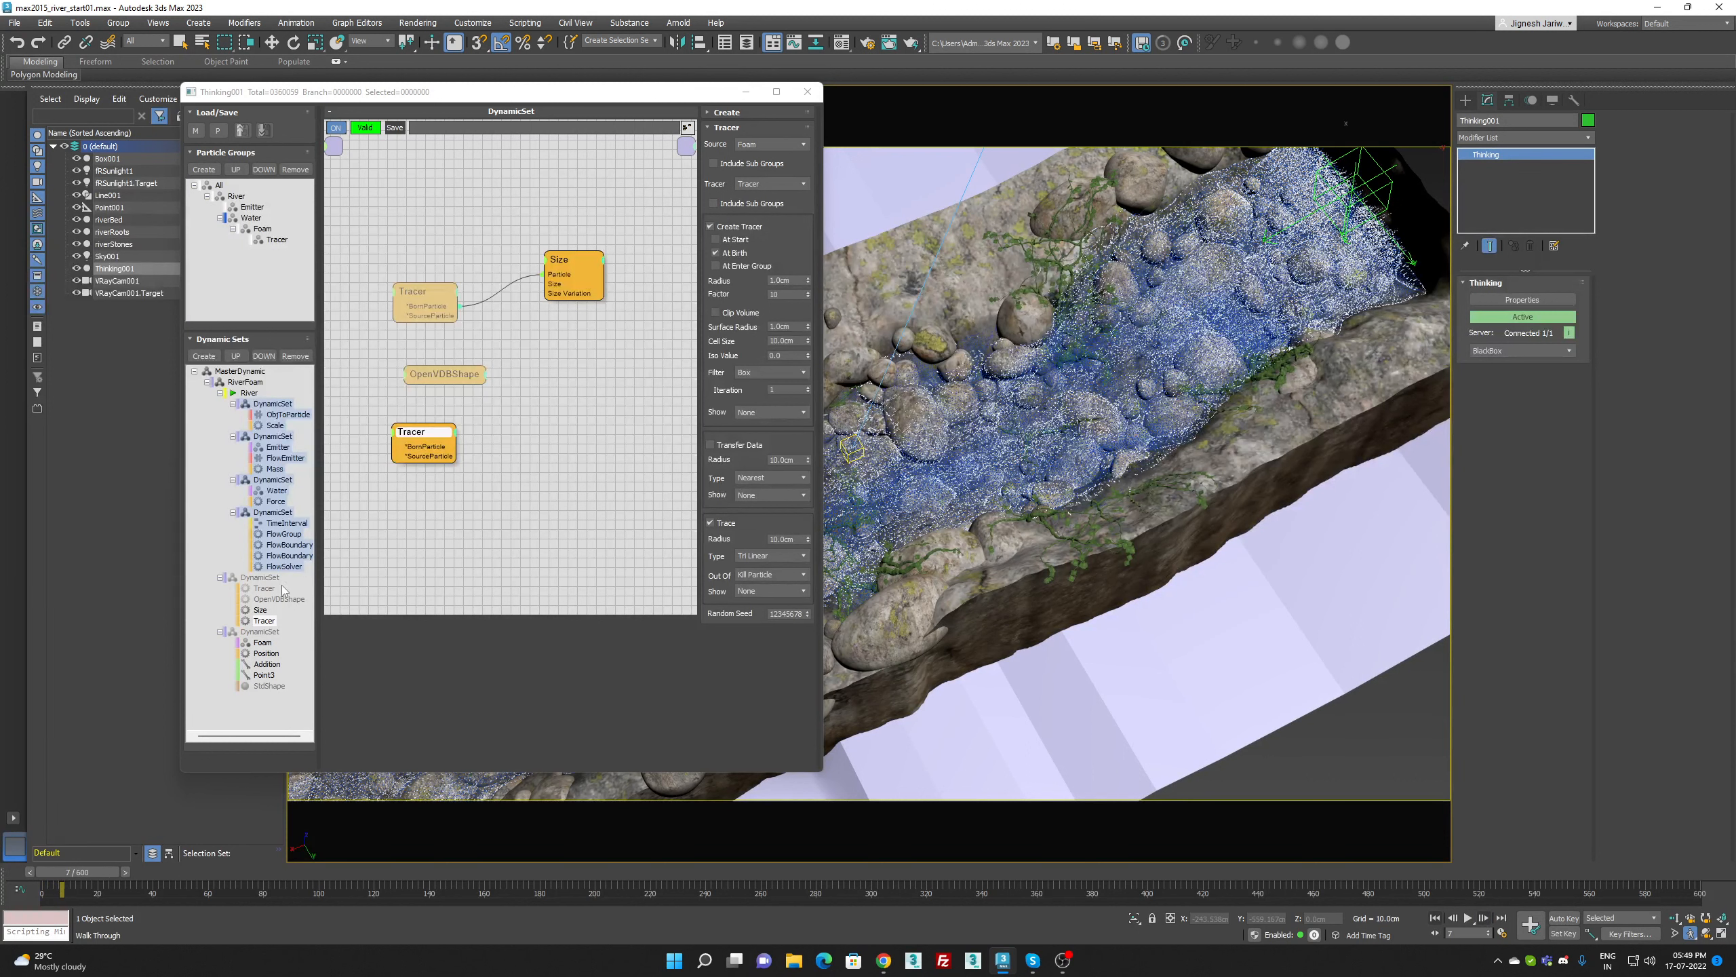
Enable the DynamicSet containing the new Tracer and, at frame 0, switch the Tracer's creation to At Start
click(261, 577)
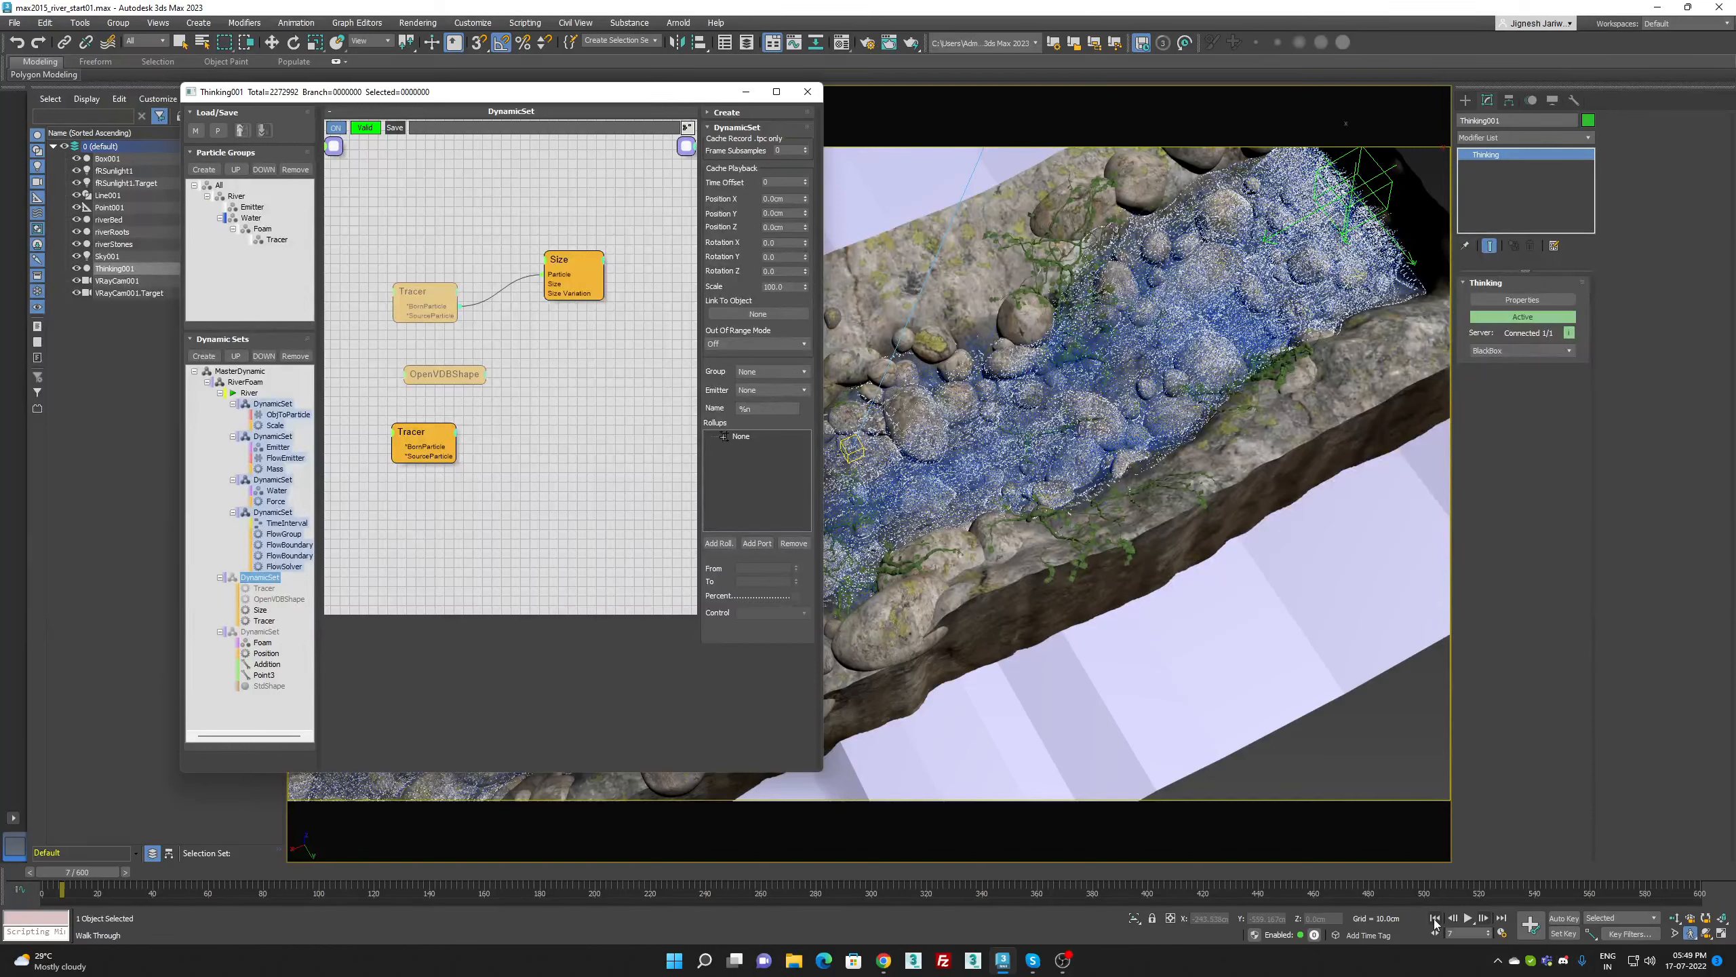
click(1435, 918)
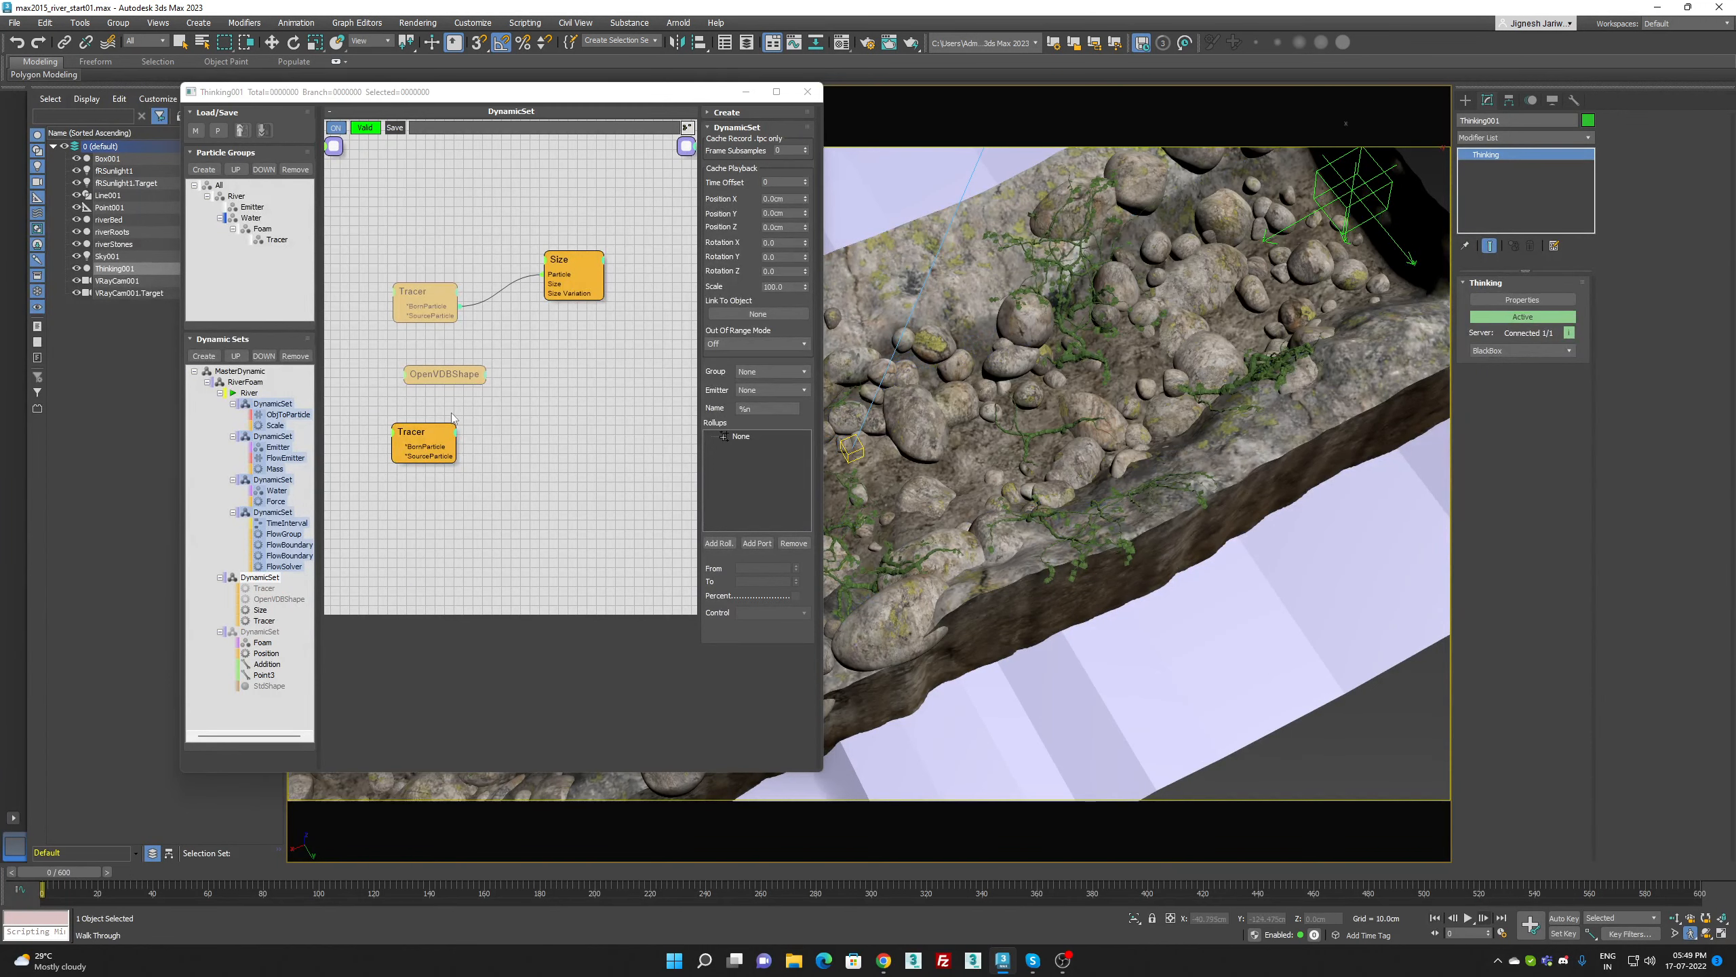
click(428, 433)
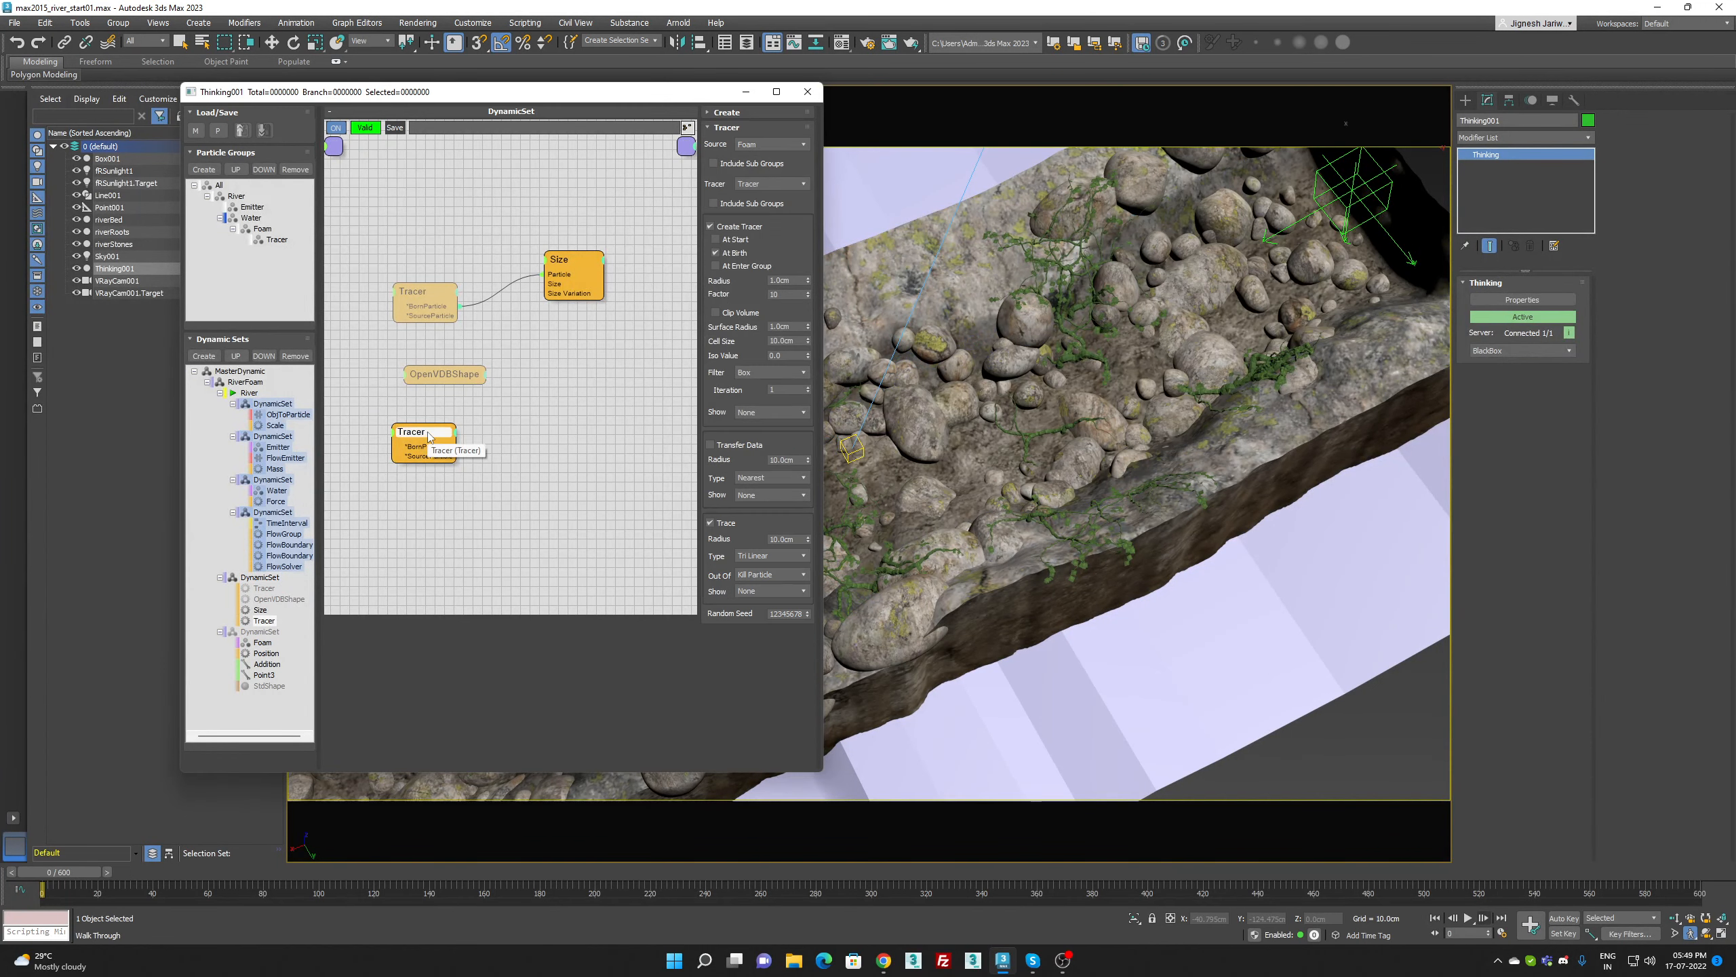
click(718, 241)
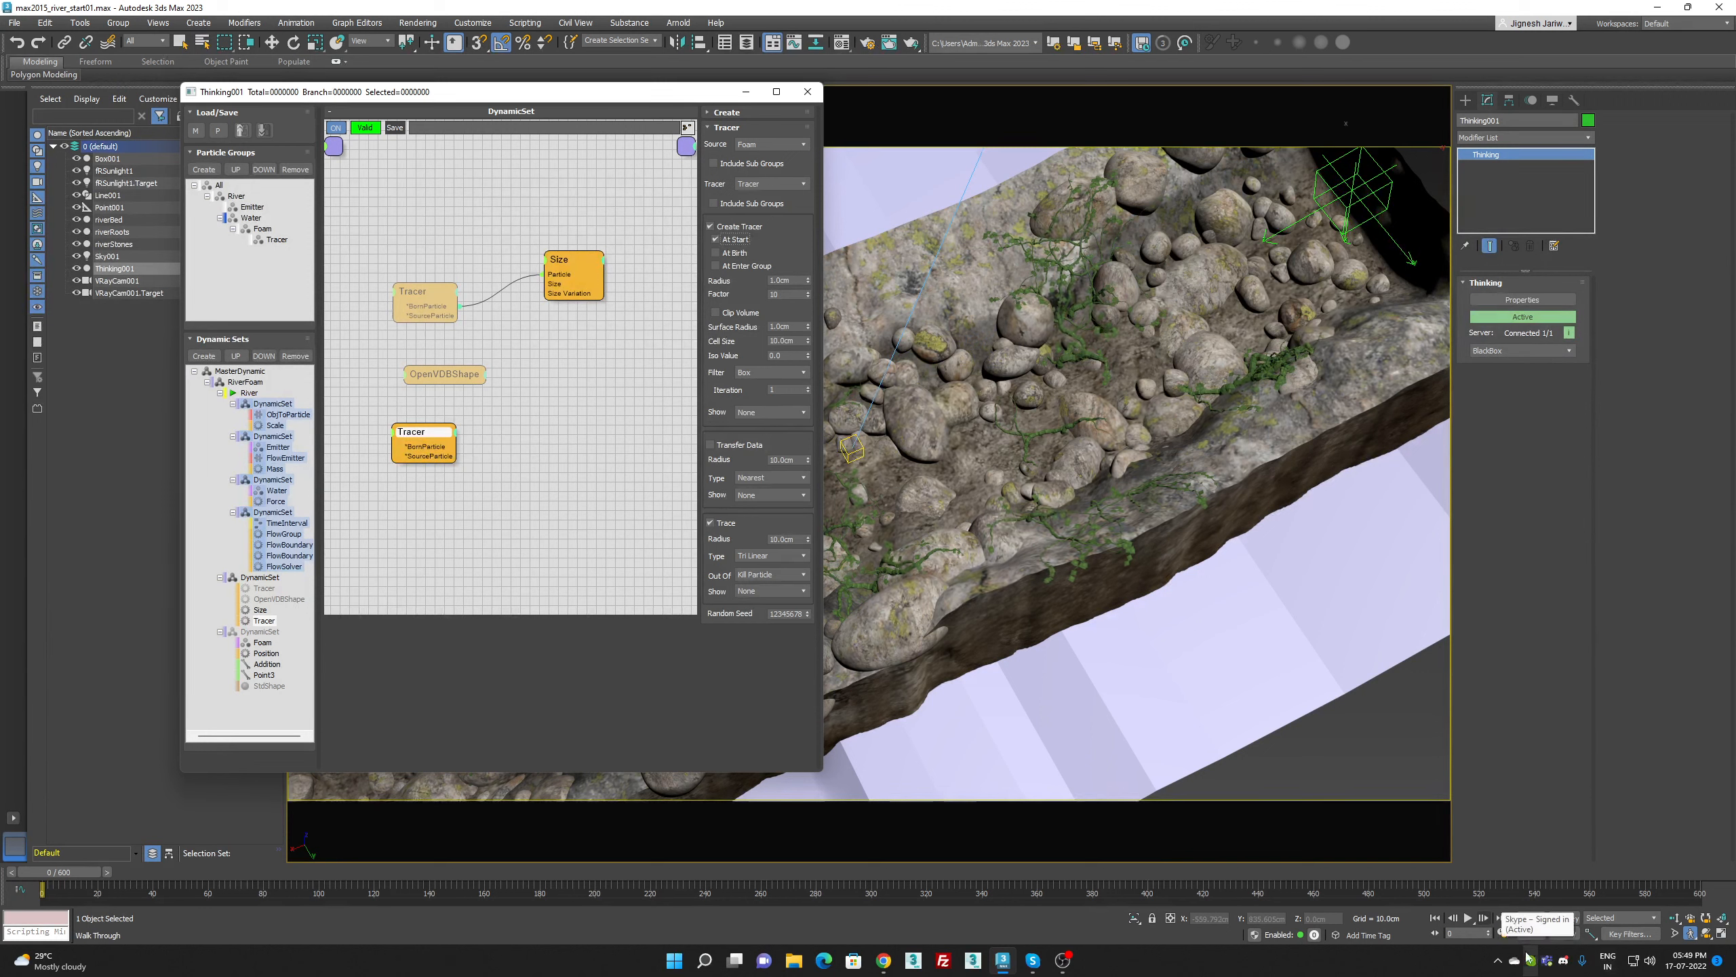
Step through the first 15 frames to examine the movement of the At Start tracer particles, and return to frame 0
click(1483, 918)
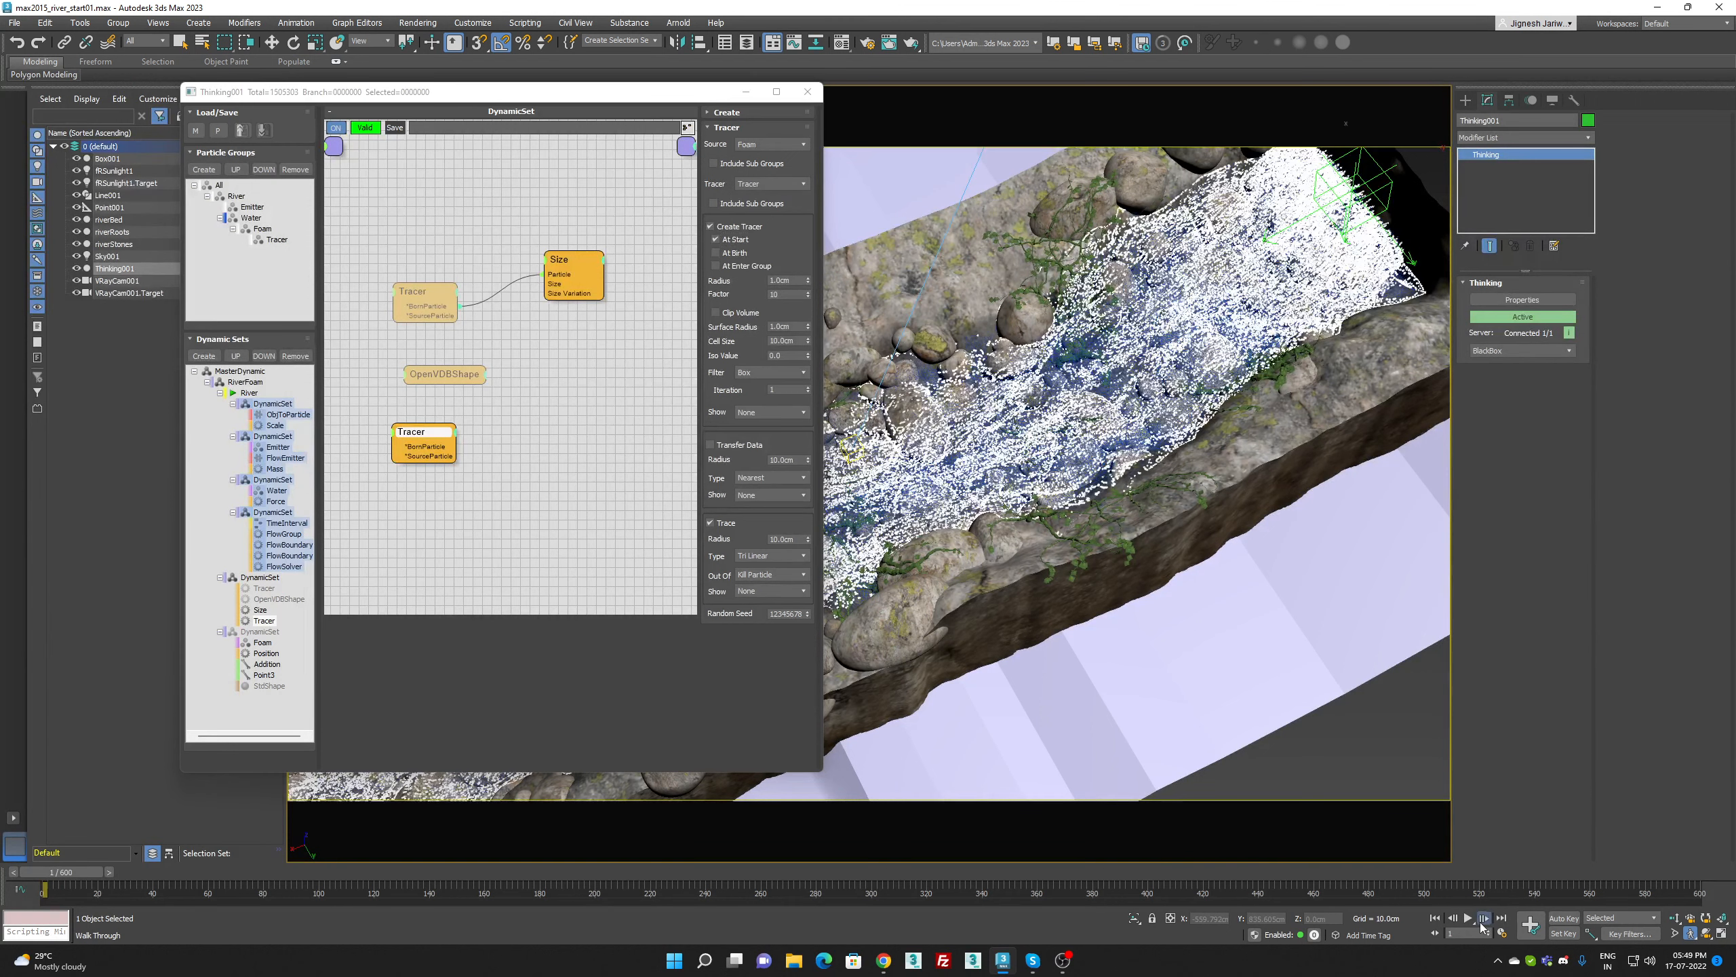
click(1483, 919)
click(1483, 918)
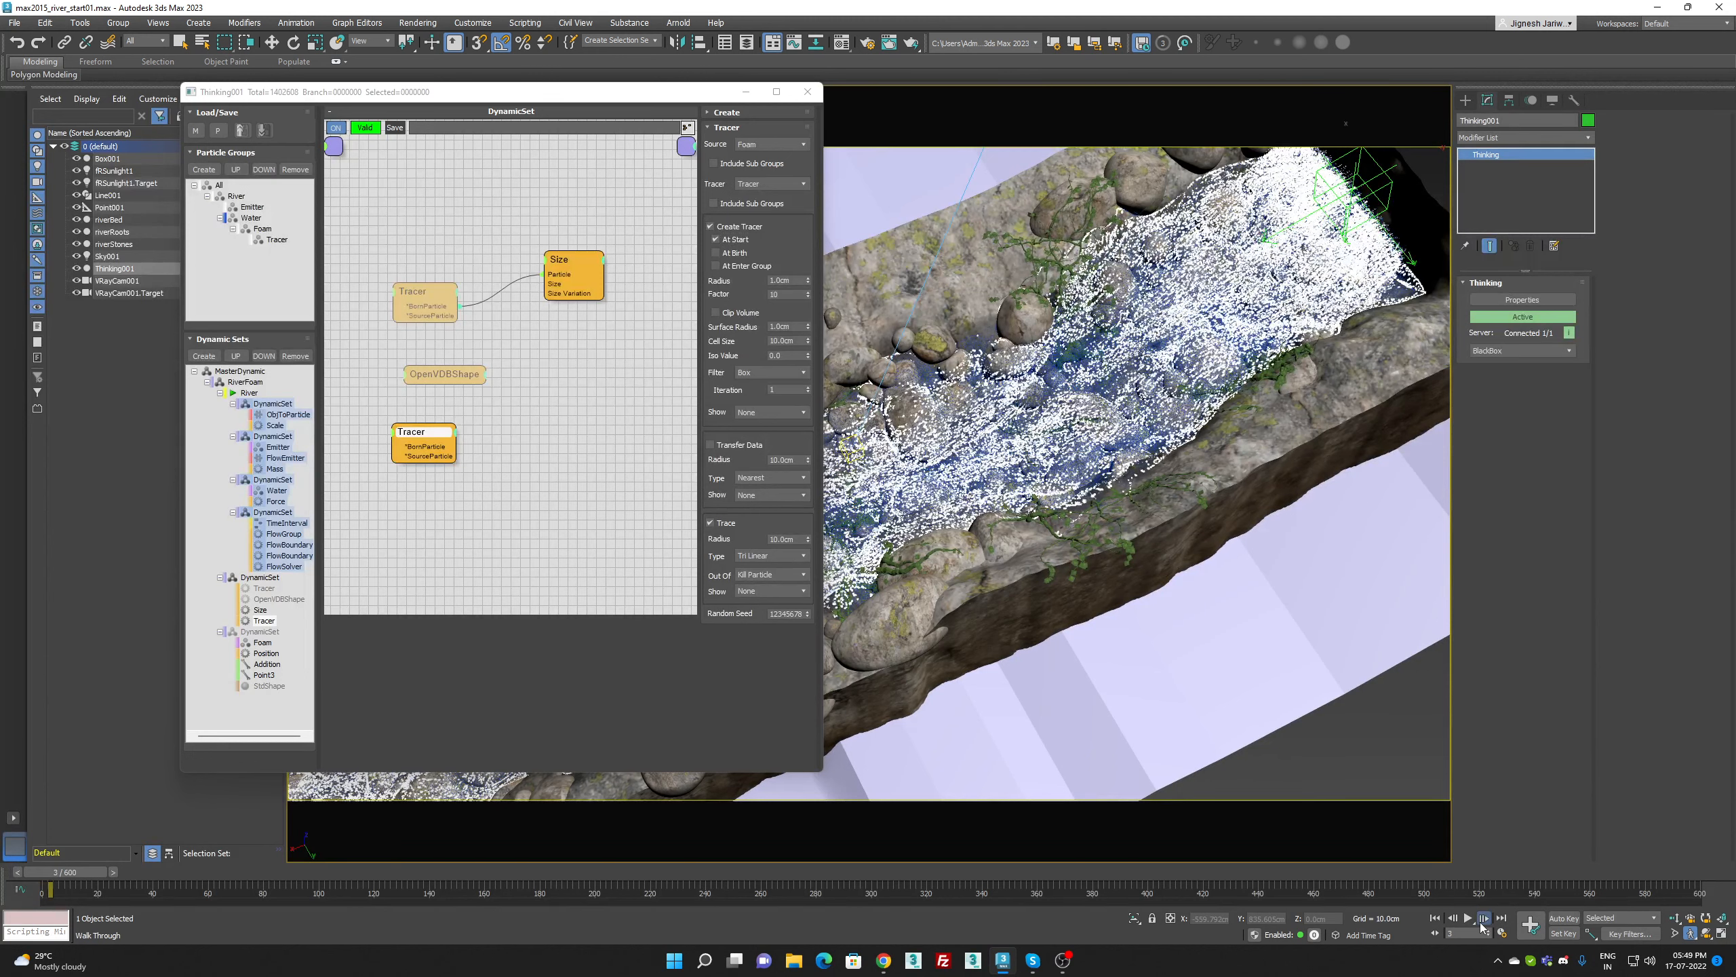
click(1483, 919)
click(1483, 918)
click(1483, 921)
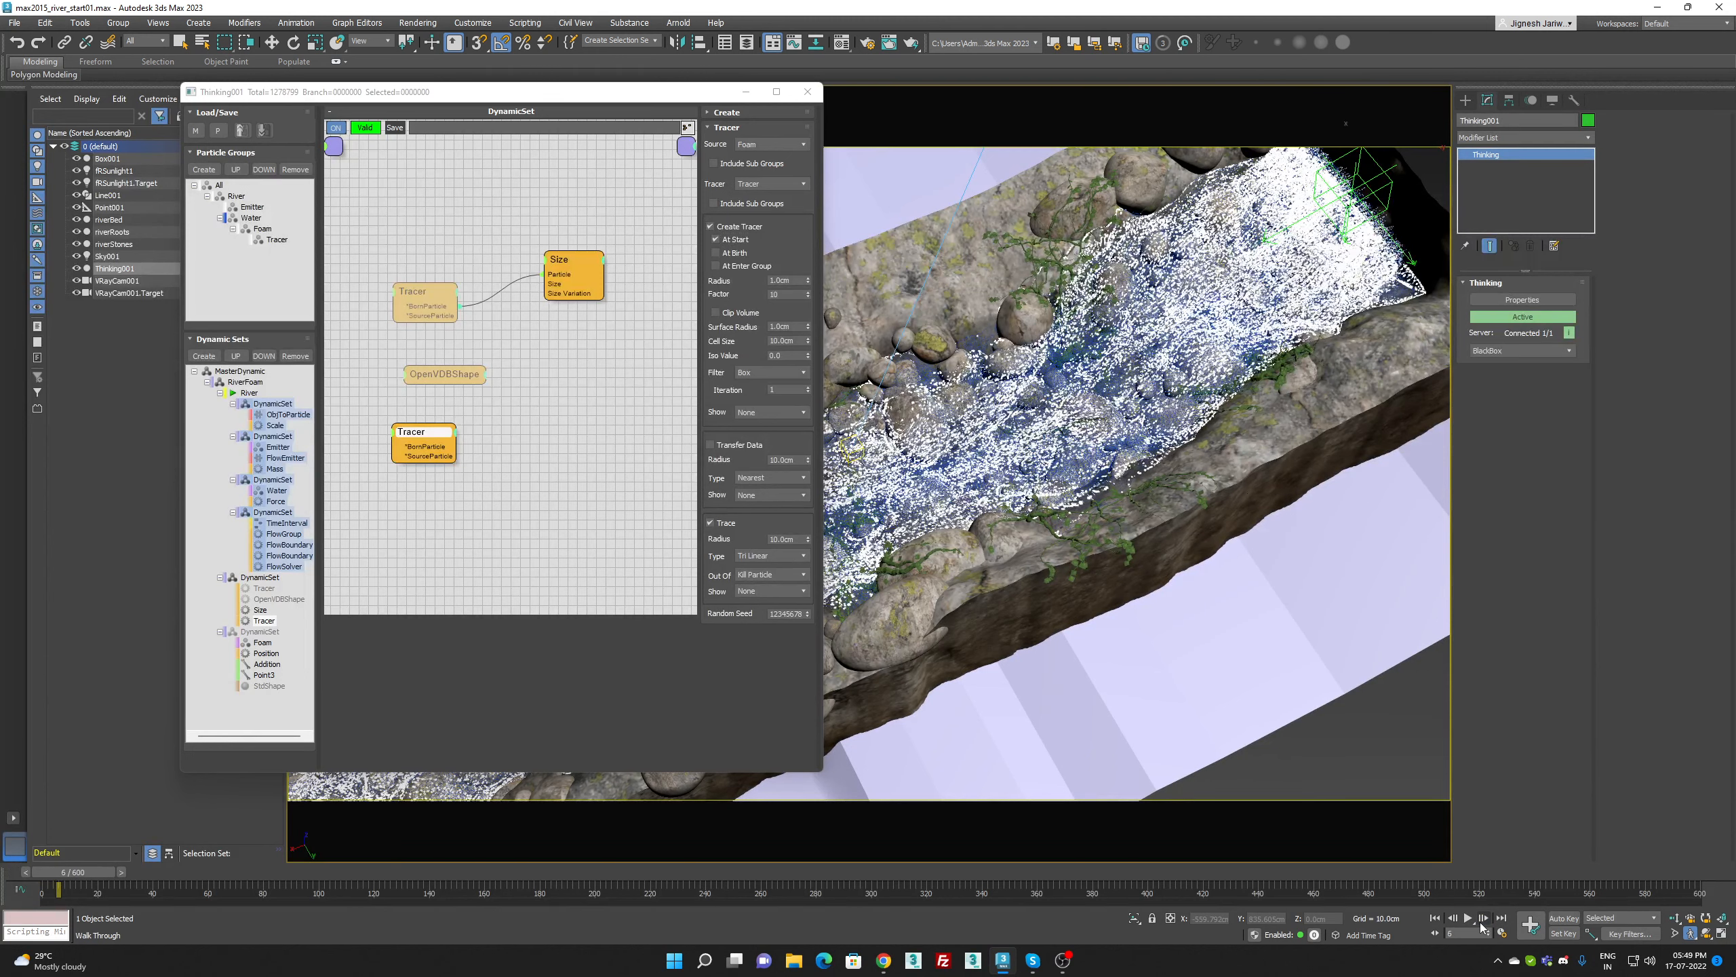
click(1482, 920)
click(1483, 919)
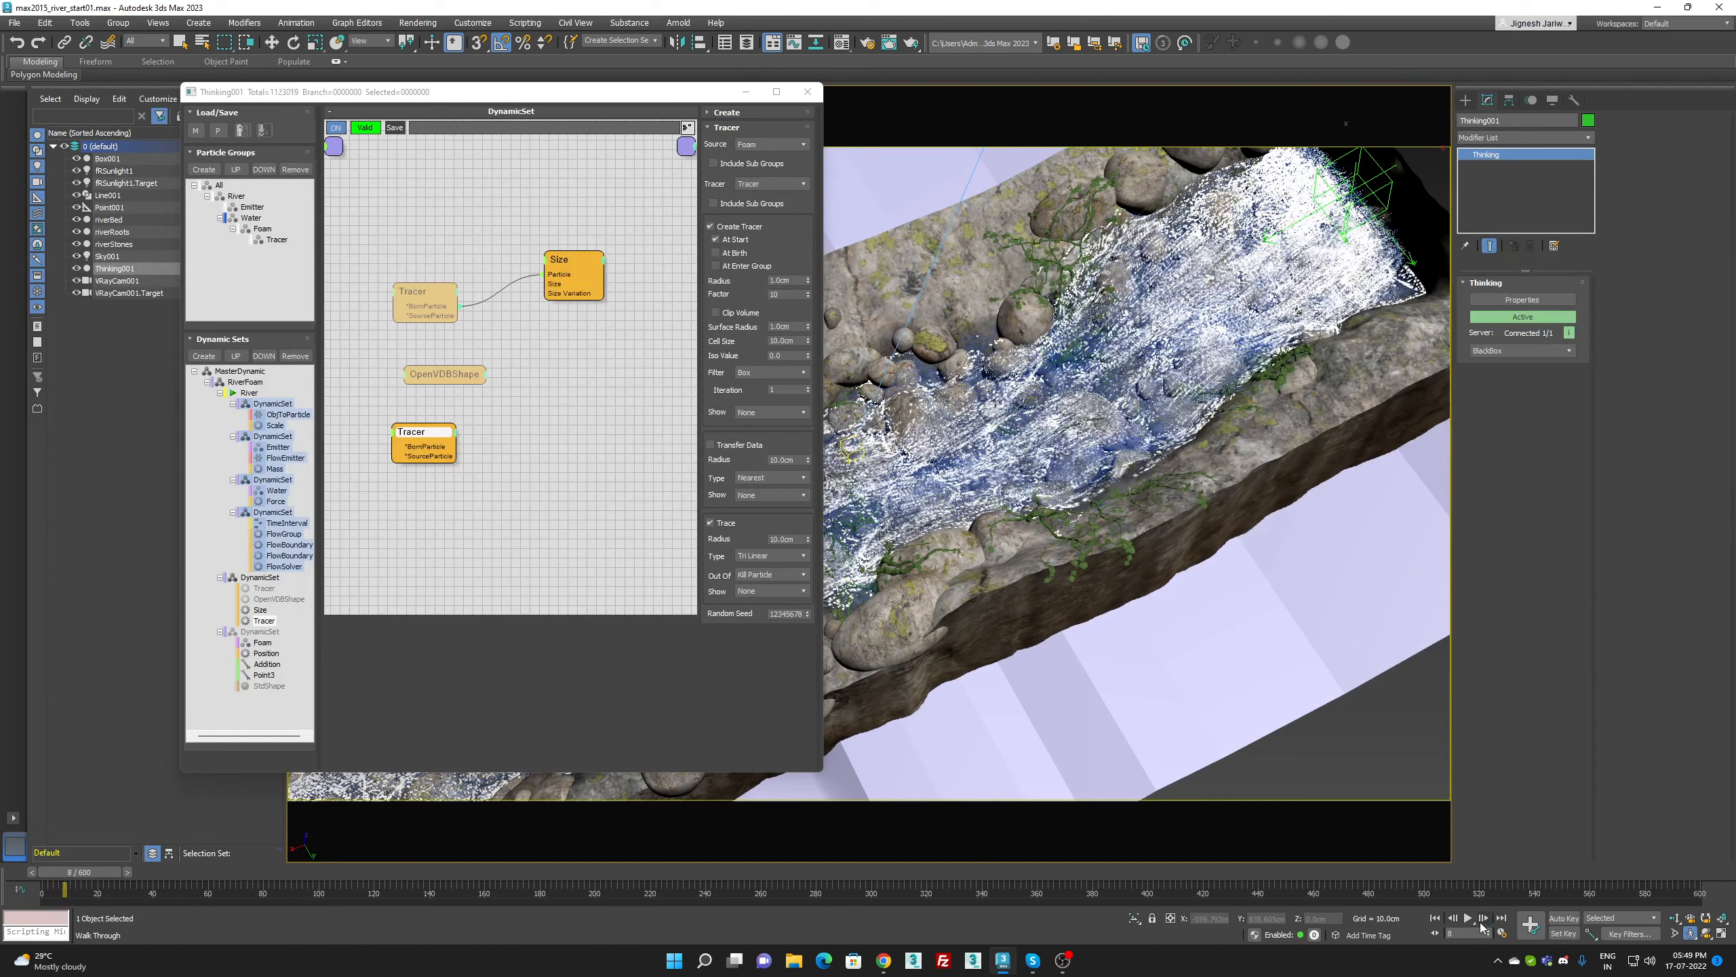
click(1483, 918)
click(1482, 918)
click(1483, 919)
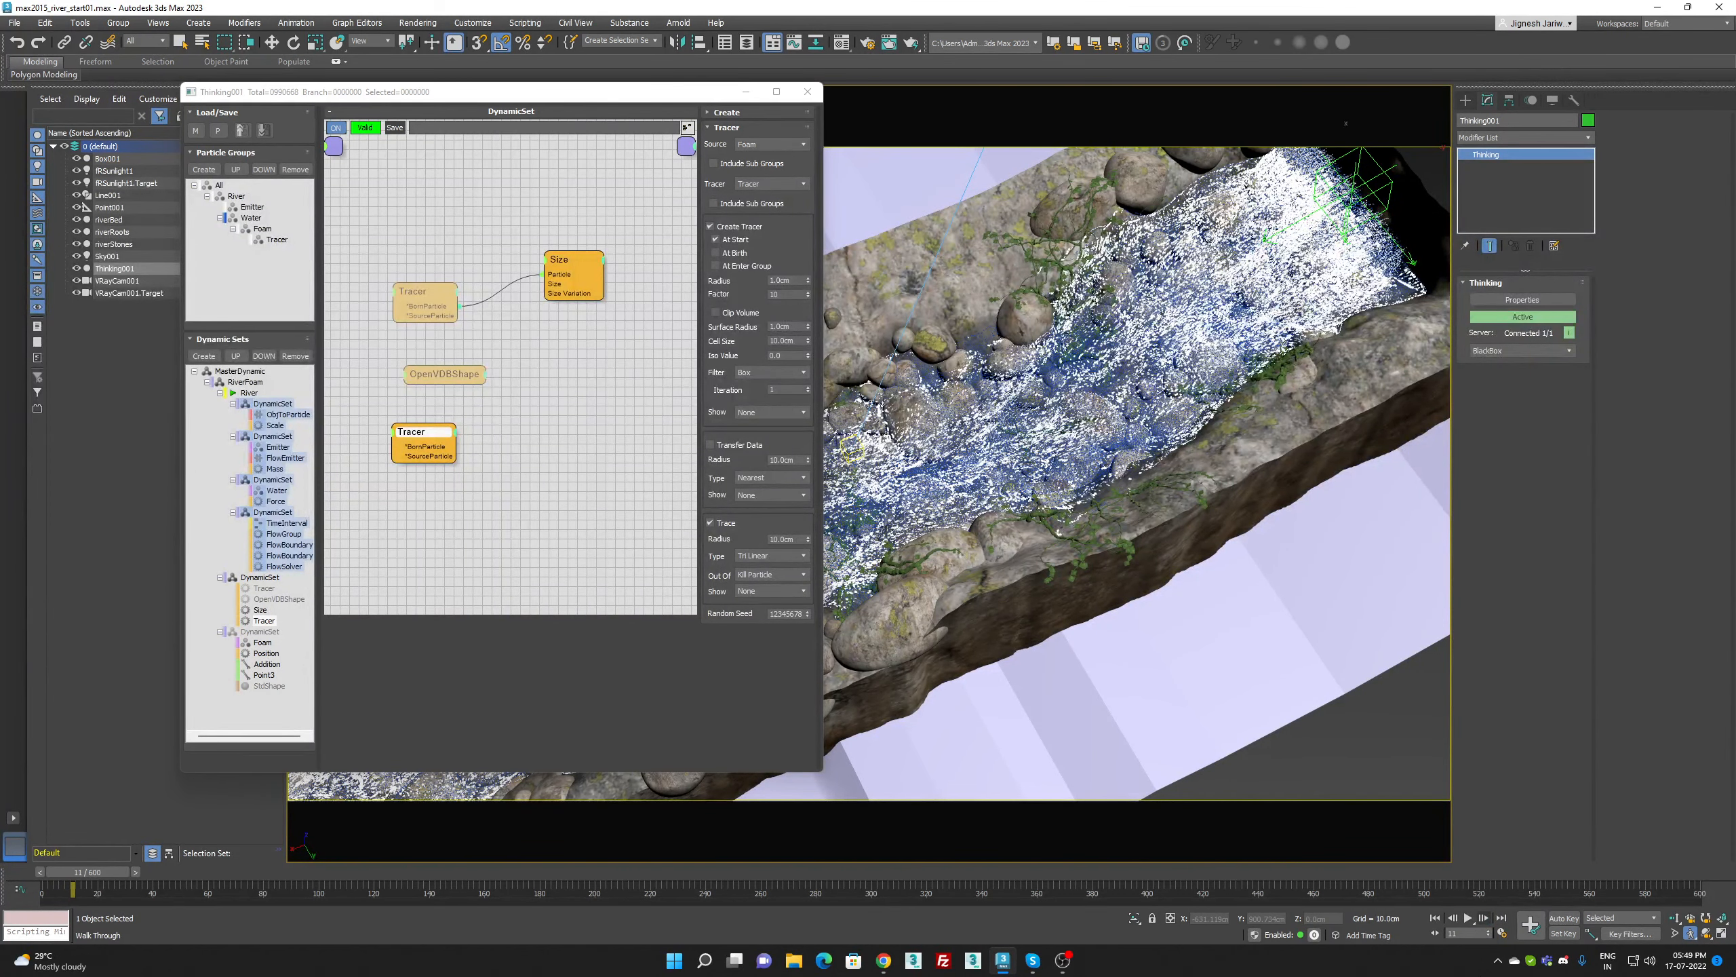
click(1484, 918)
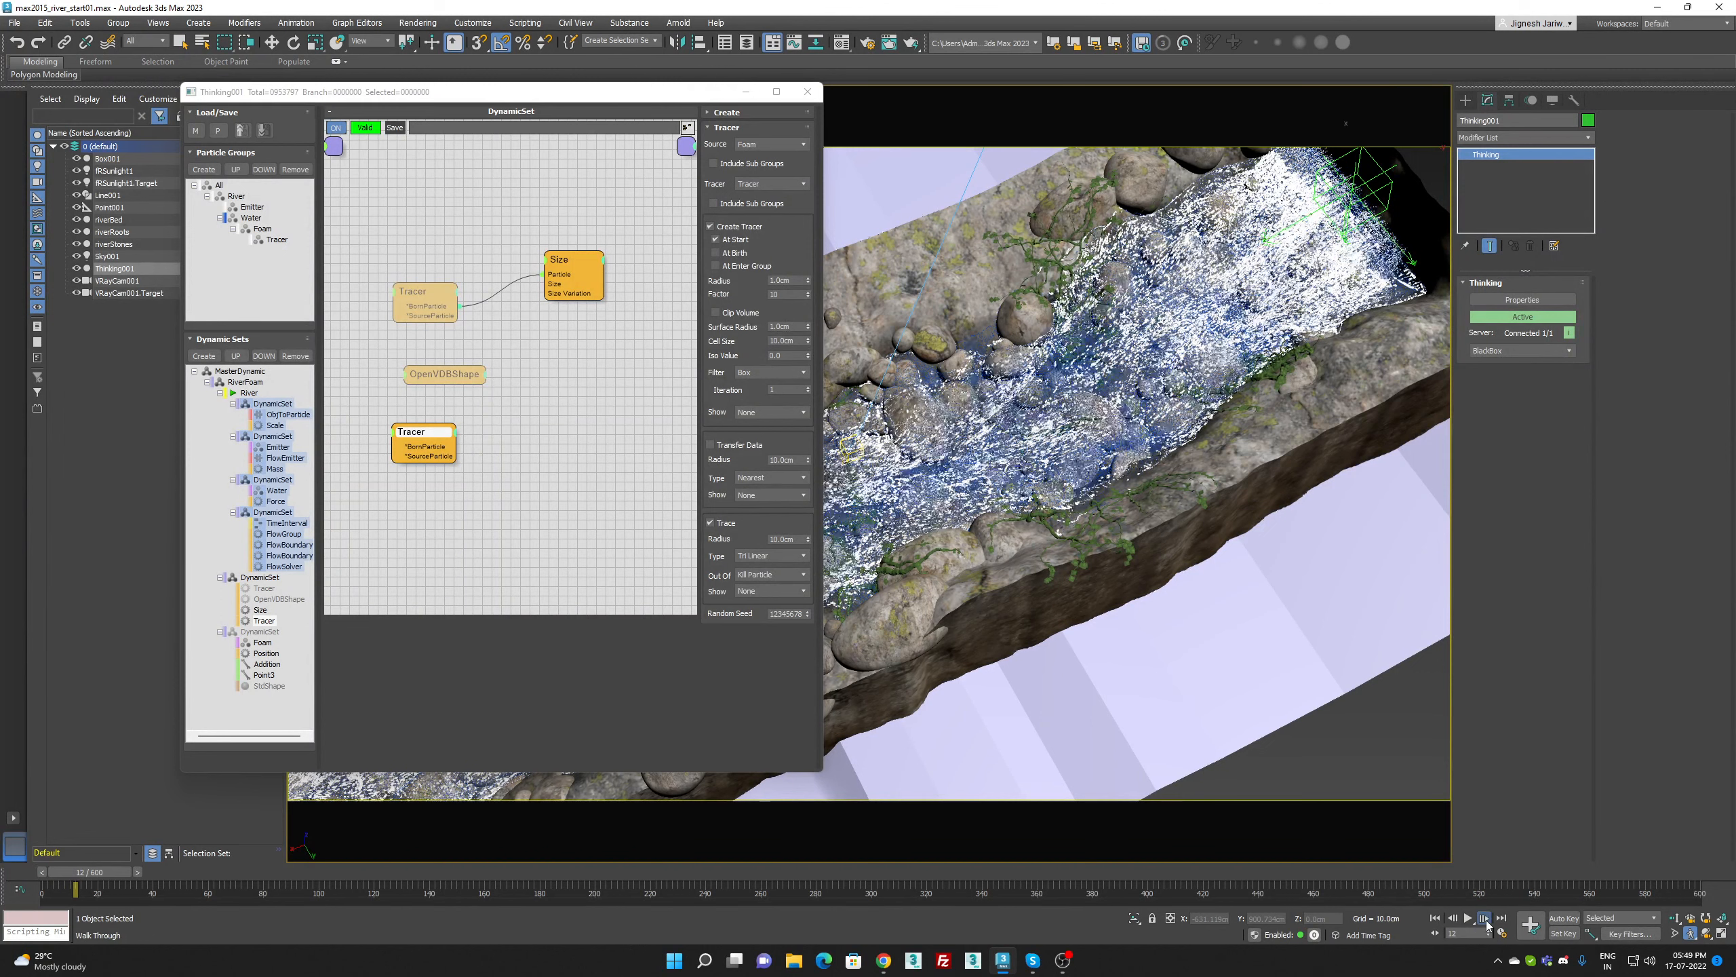
click(1483, 918)
click(1483, 918)
click(1484, 919)
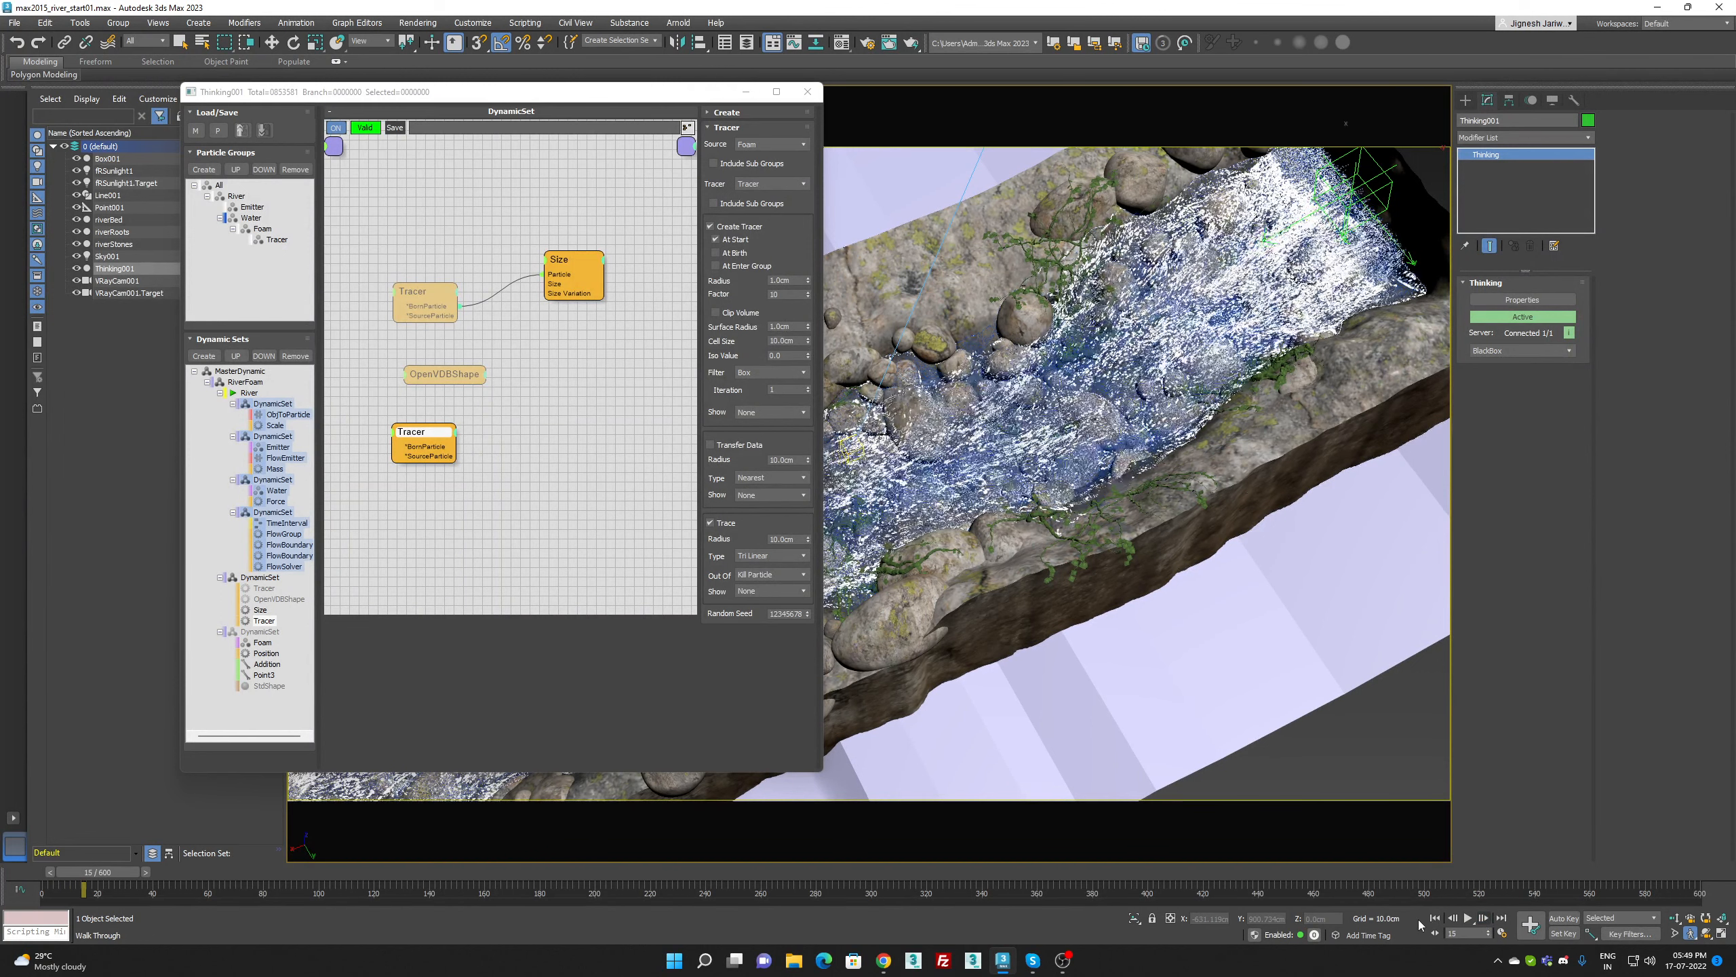
click(1435, 917)
Try creating tracers At Birth only, step forward to frame 7 to examine their build-up, and return to frame 0
click(734, 254)
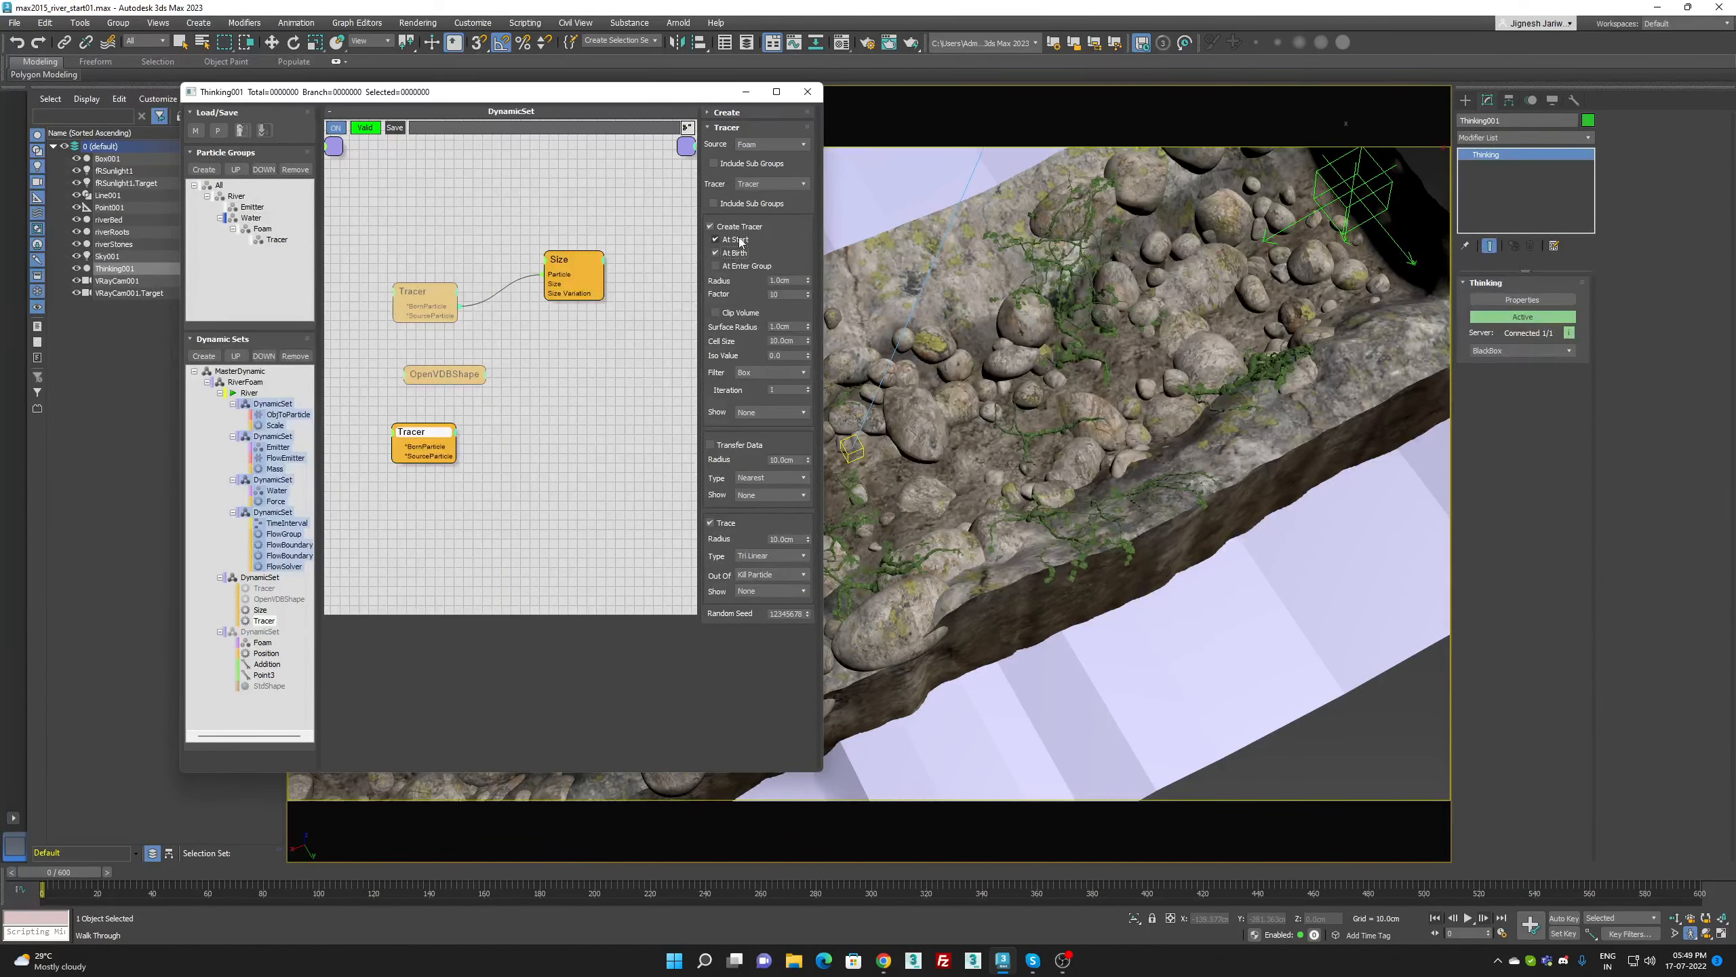
click(735, 240)
click(1483, 918)
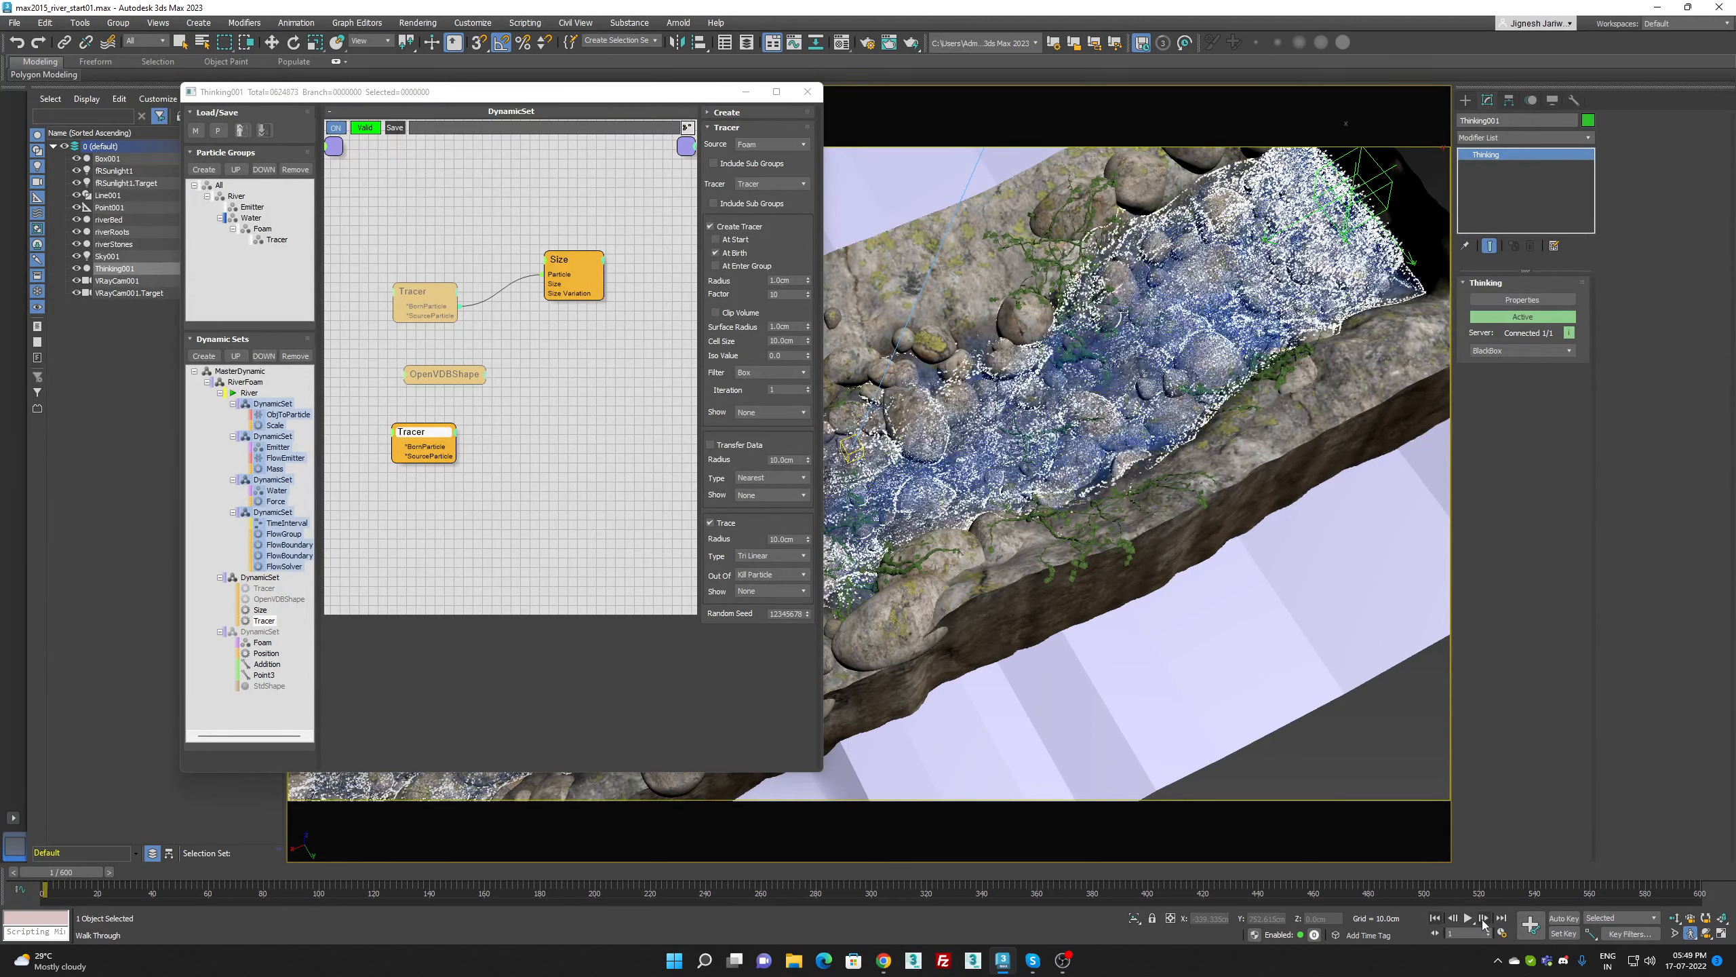
click(1484, 919)
click(1484, 919)
click(1484, 918)
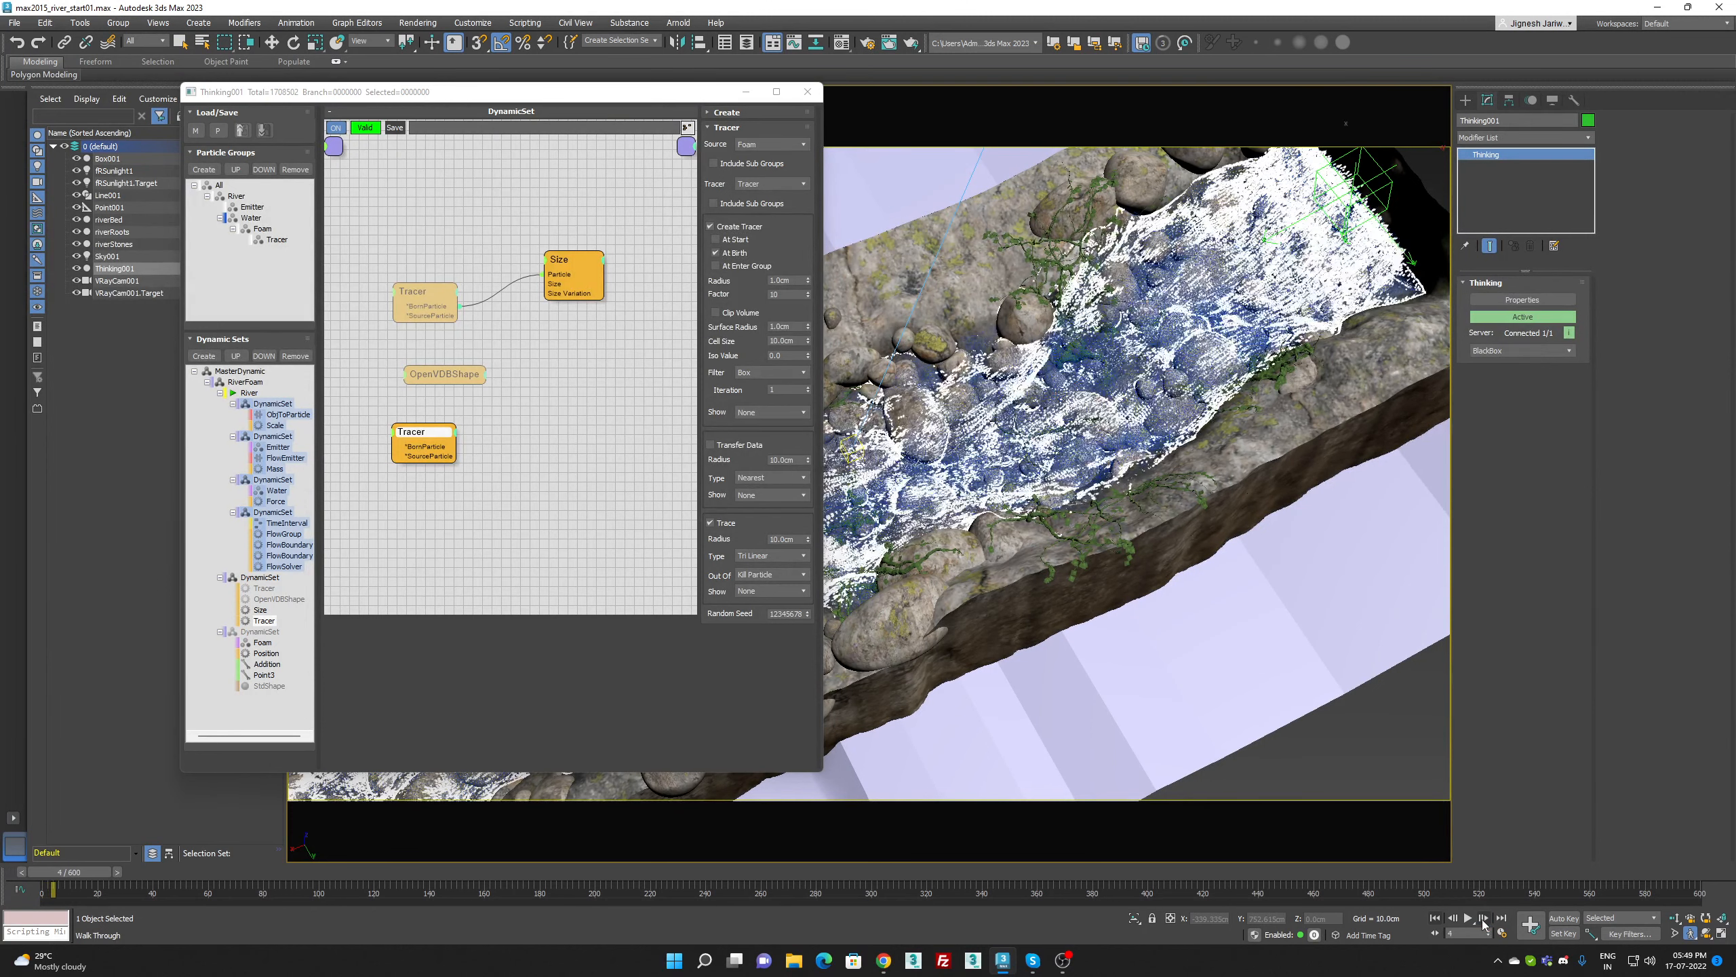
click(1484, 918)
click(1484, 918)
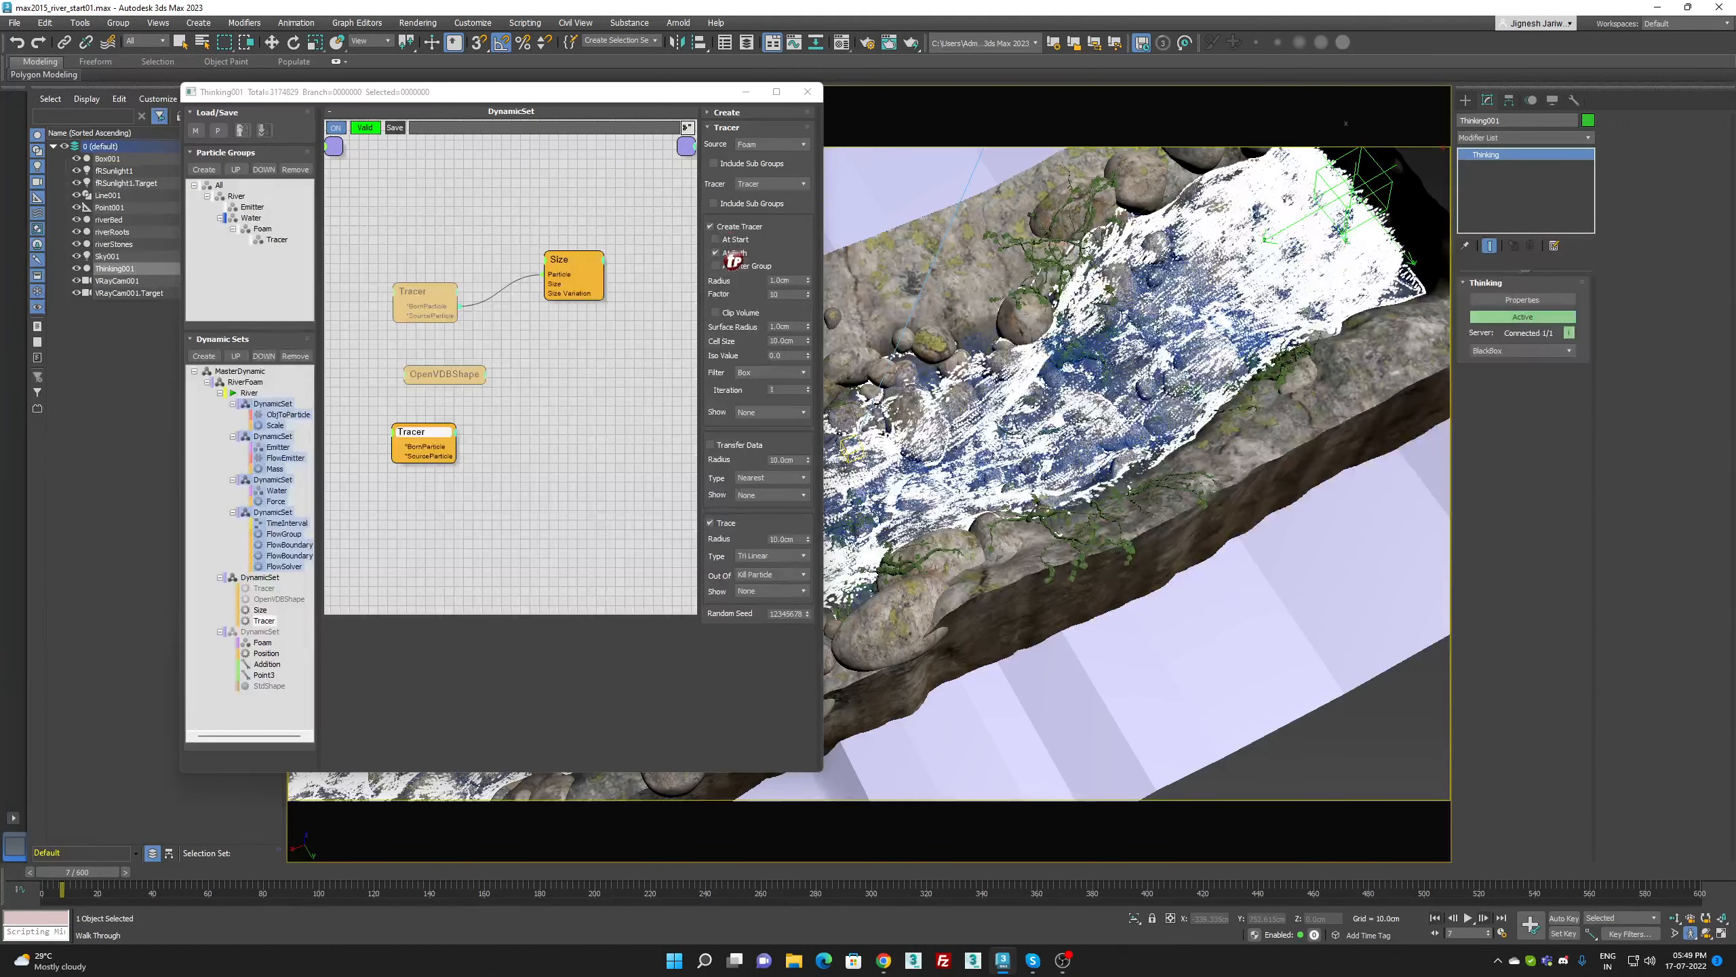
click(1435, 918)
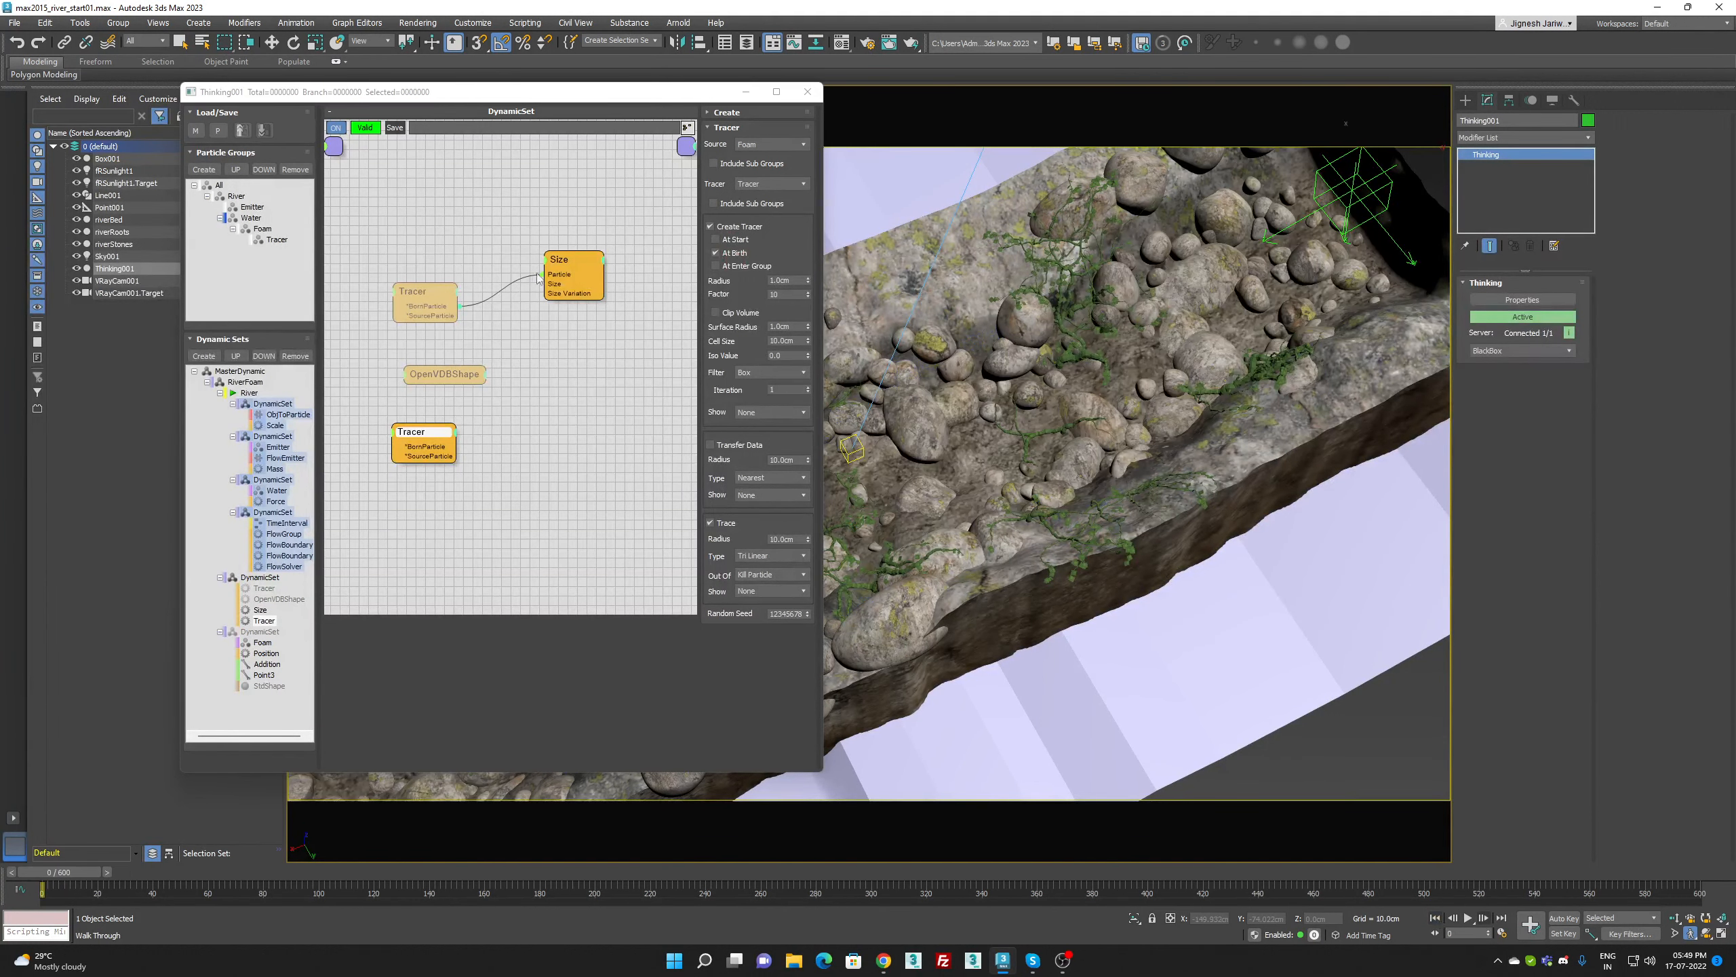
Turn the Tracer's At Start creation back on
click(730, 240)
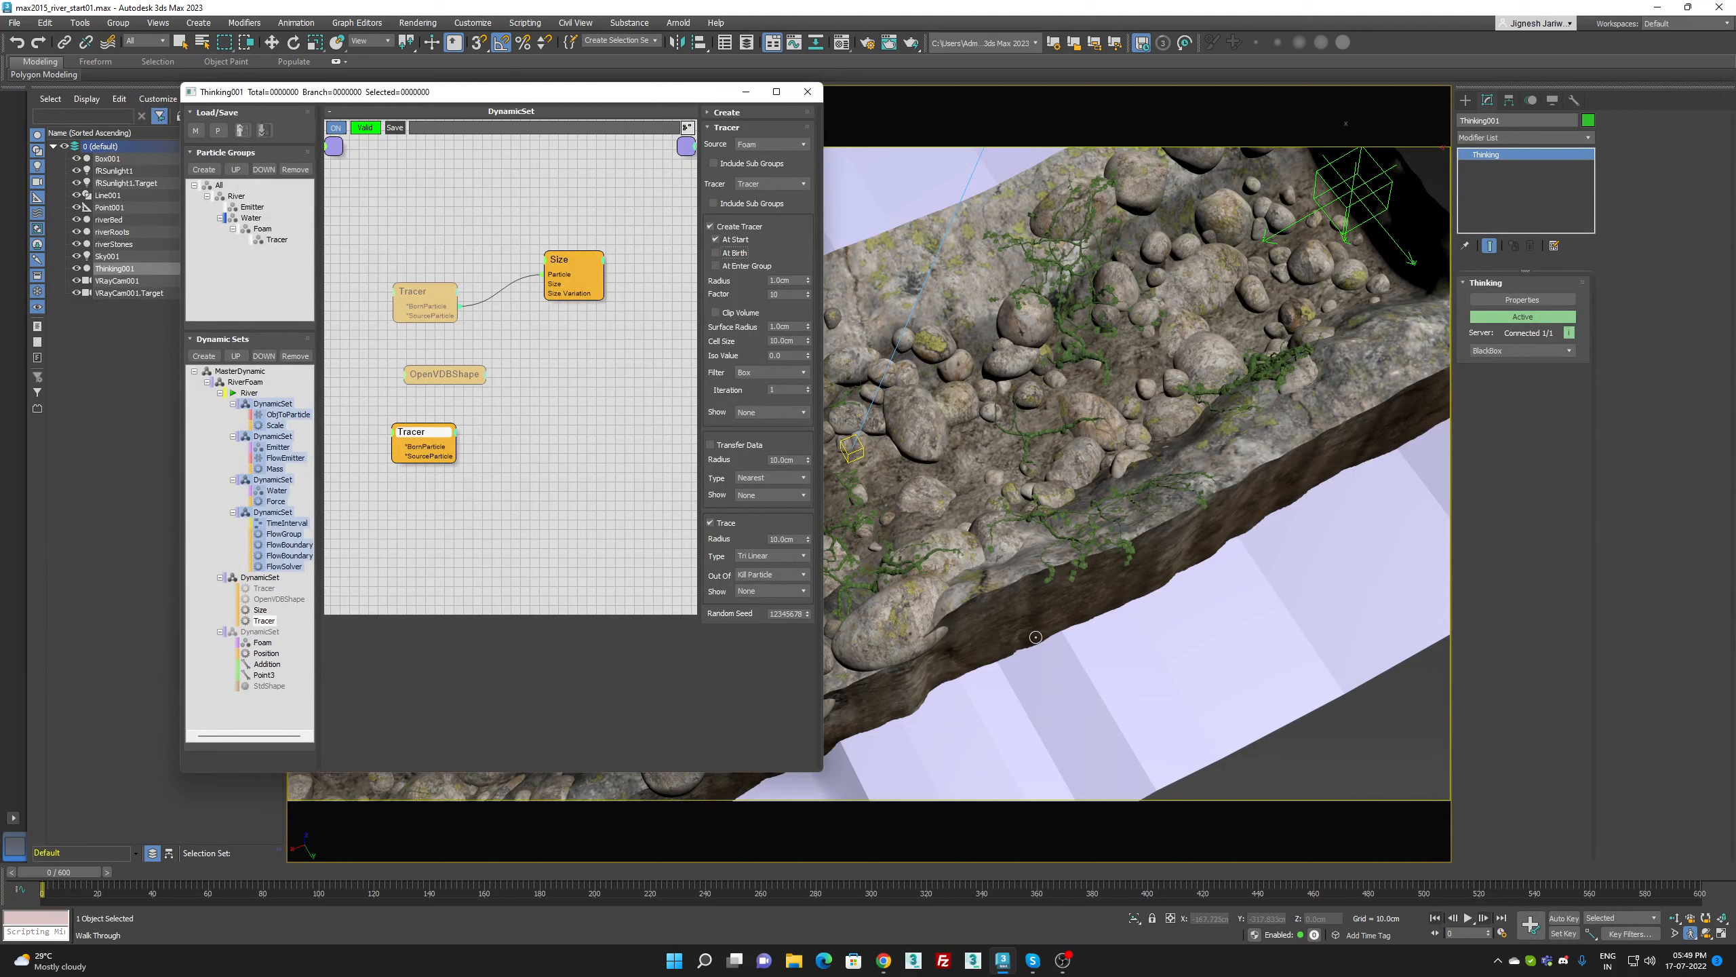
Play the simulation to examine the tracers created At Start, and return to frame 0
click(1469, 919)
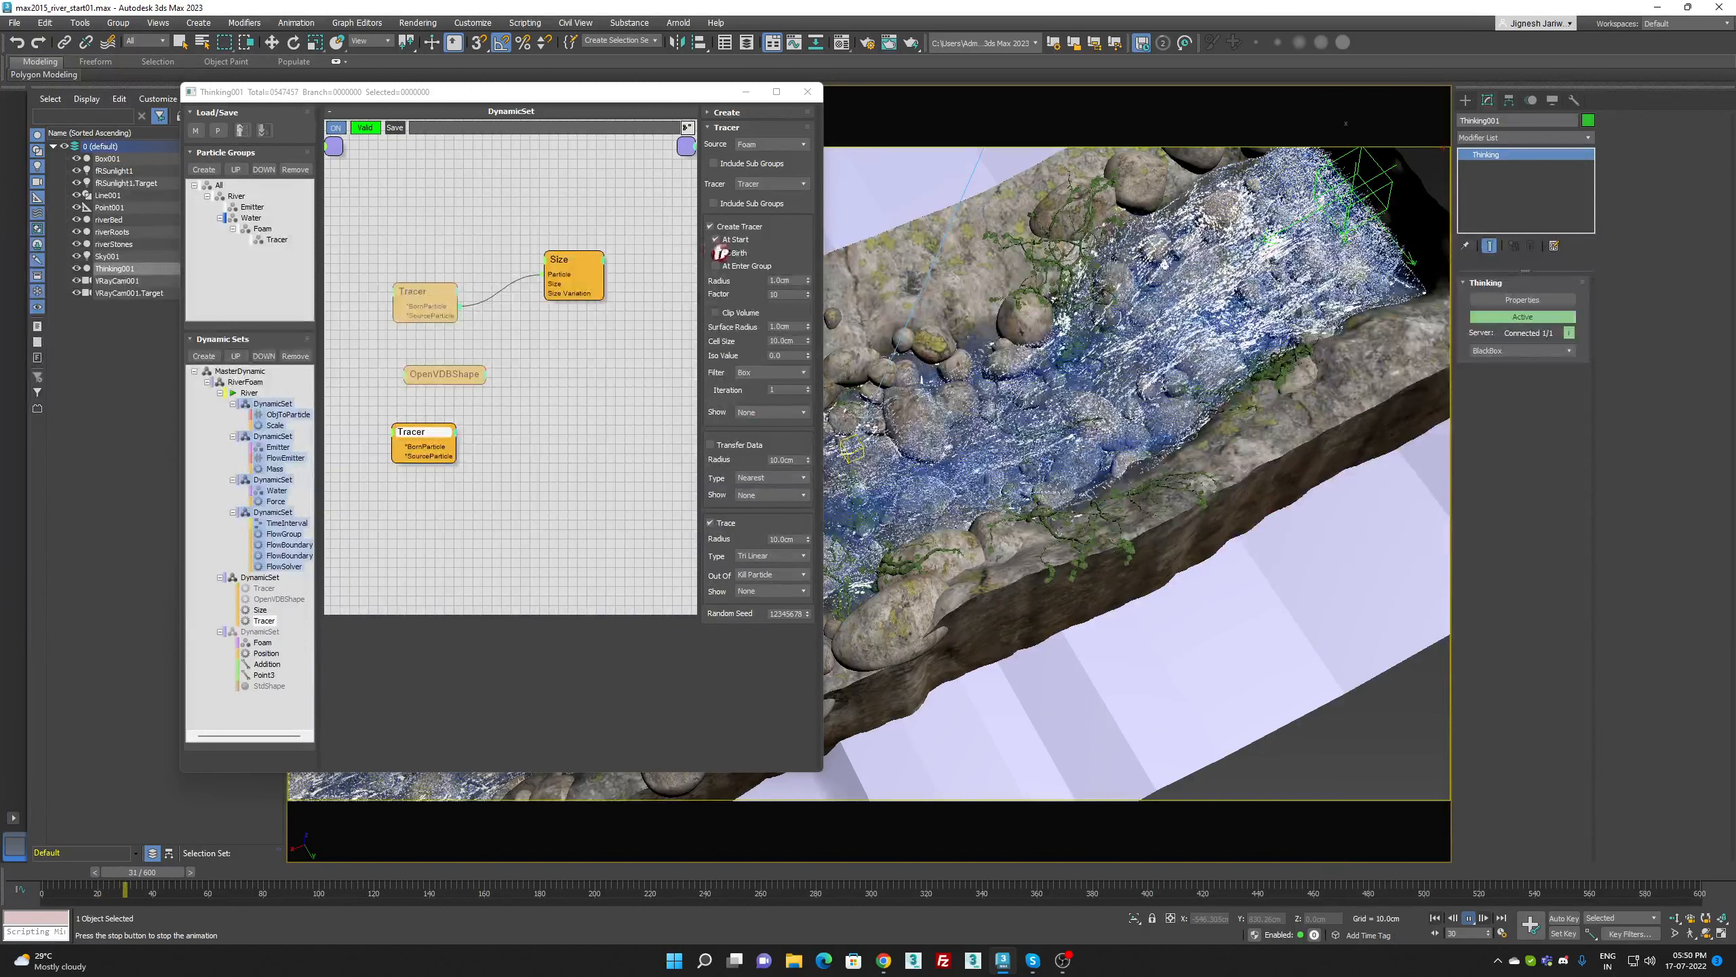
click(1435, 918)
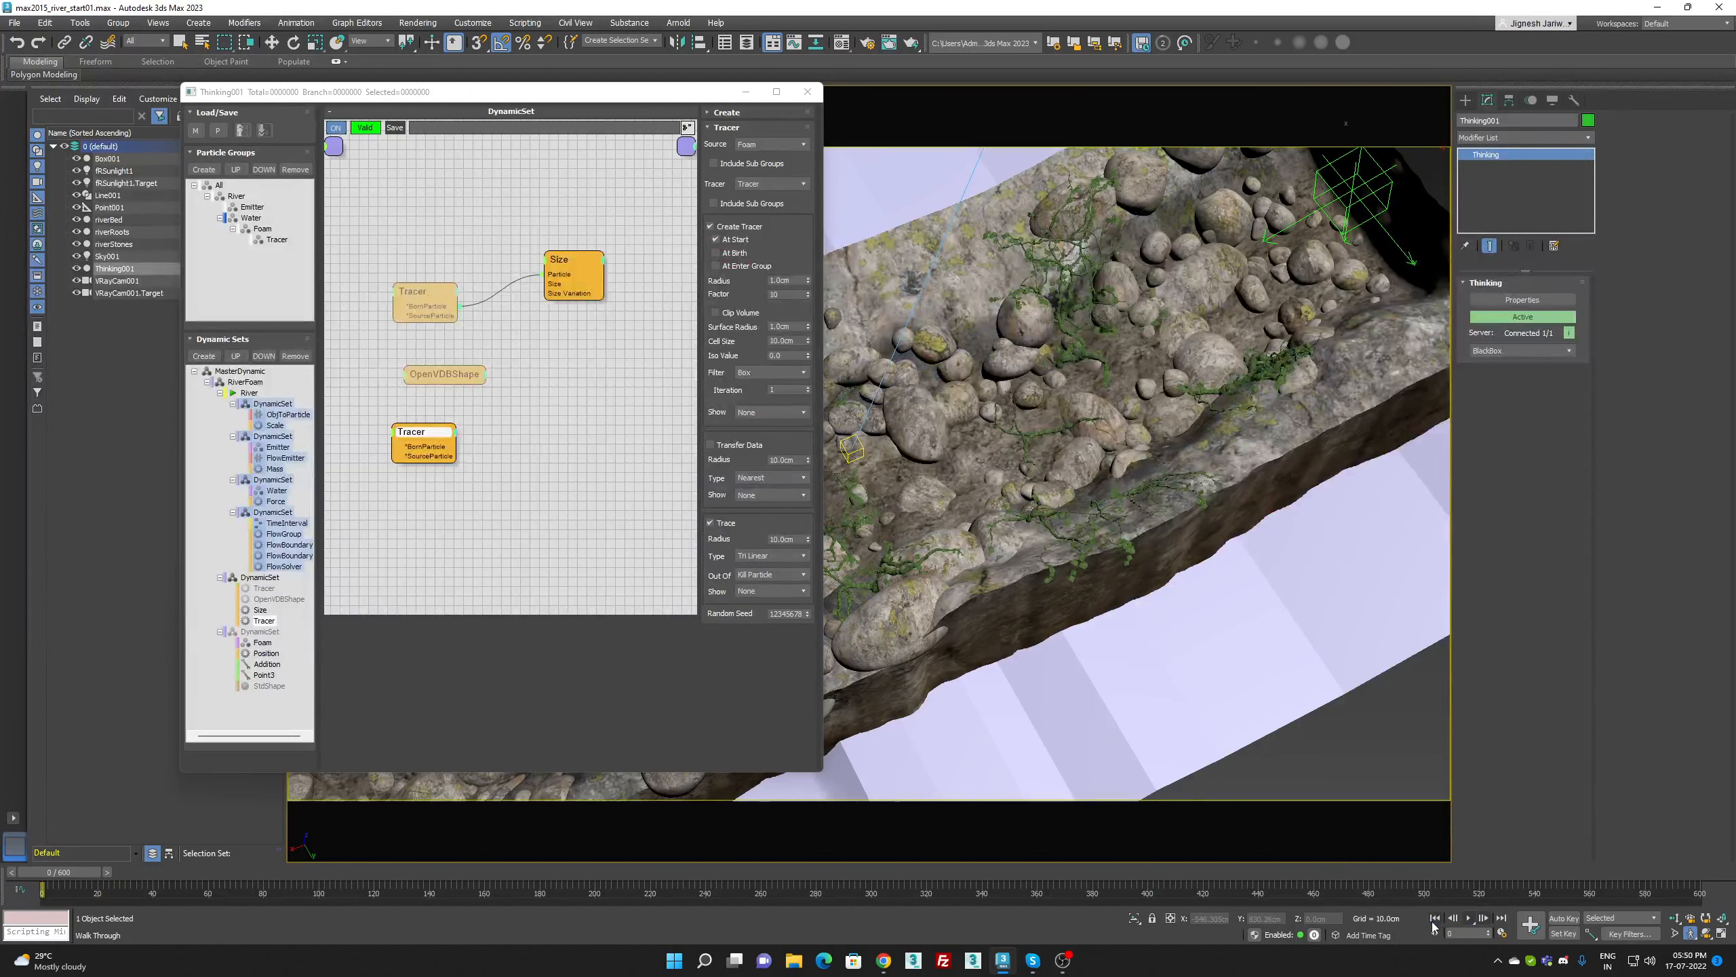
Switch the new Tracer's creation to At Birth, set its Factor to 3, and play the simulation to frame 5
click(716, 253)
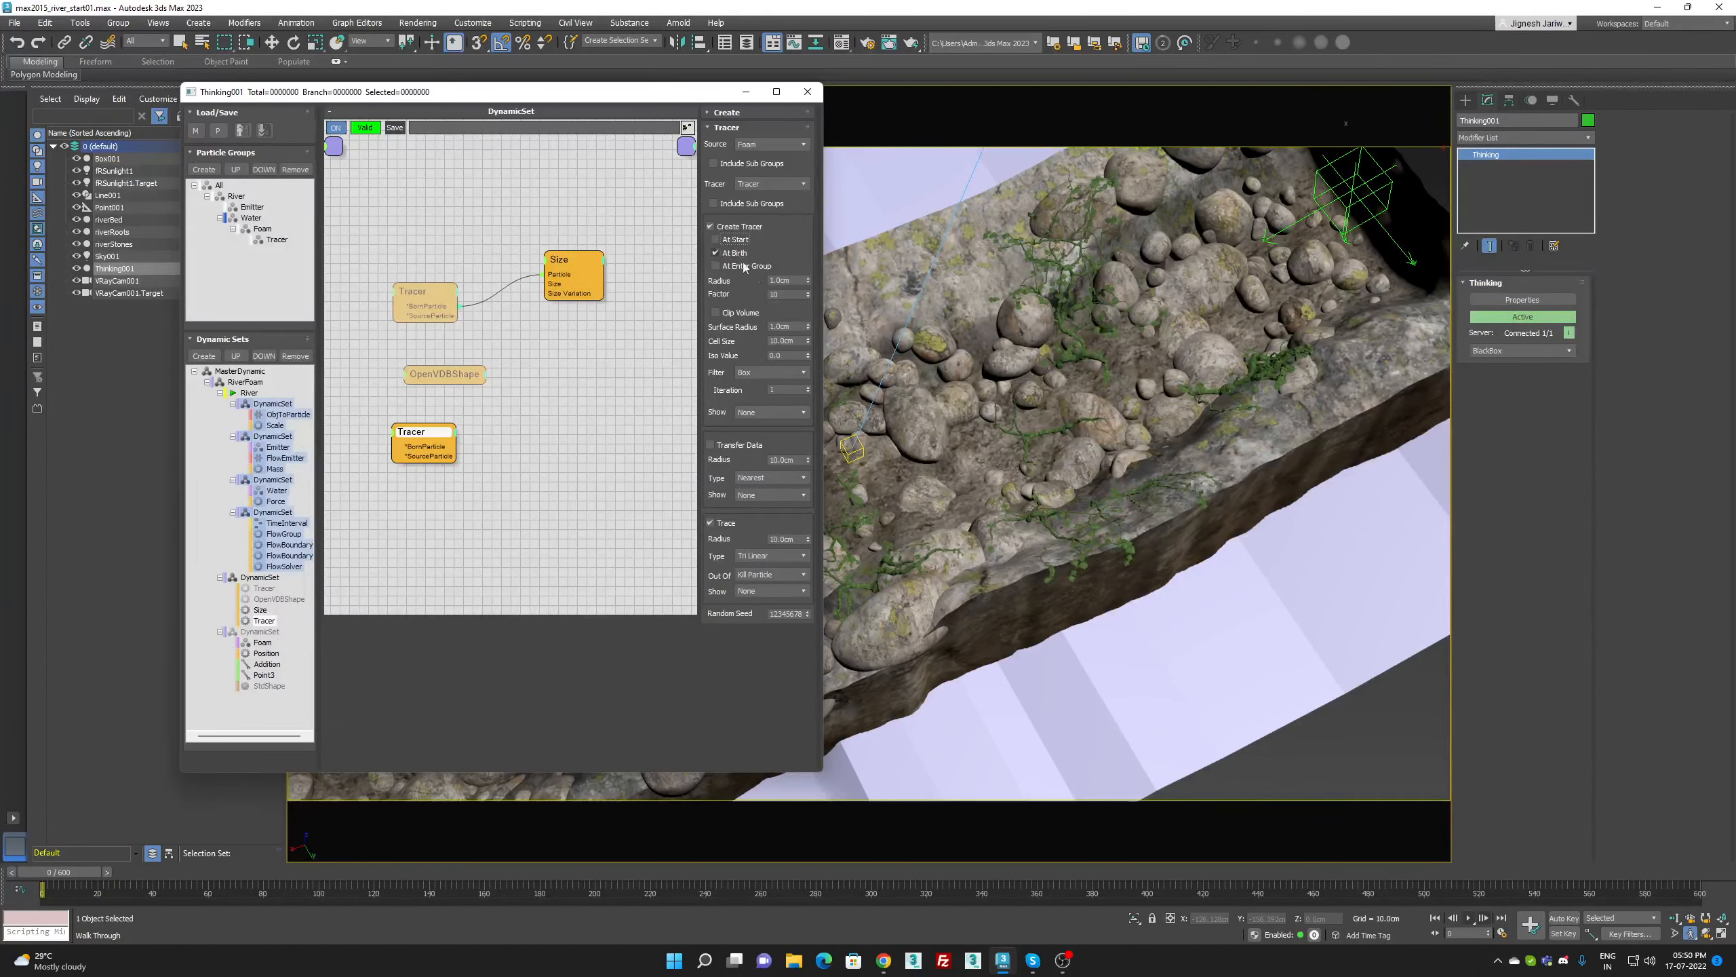
click(790, 295)
text(3)
click(1470, 920)
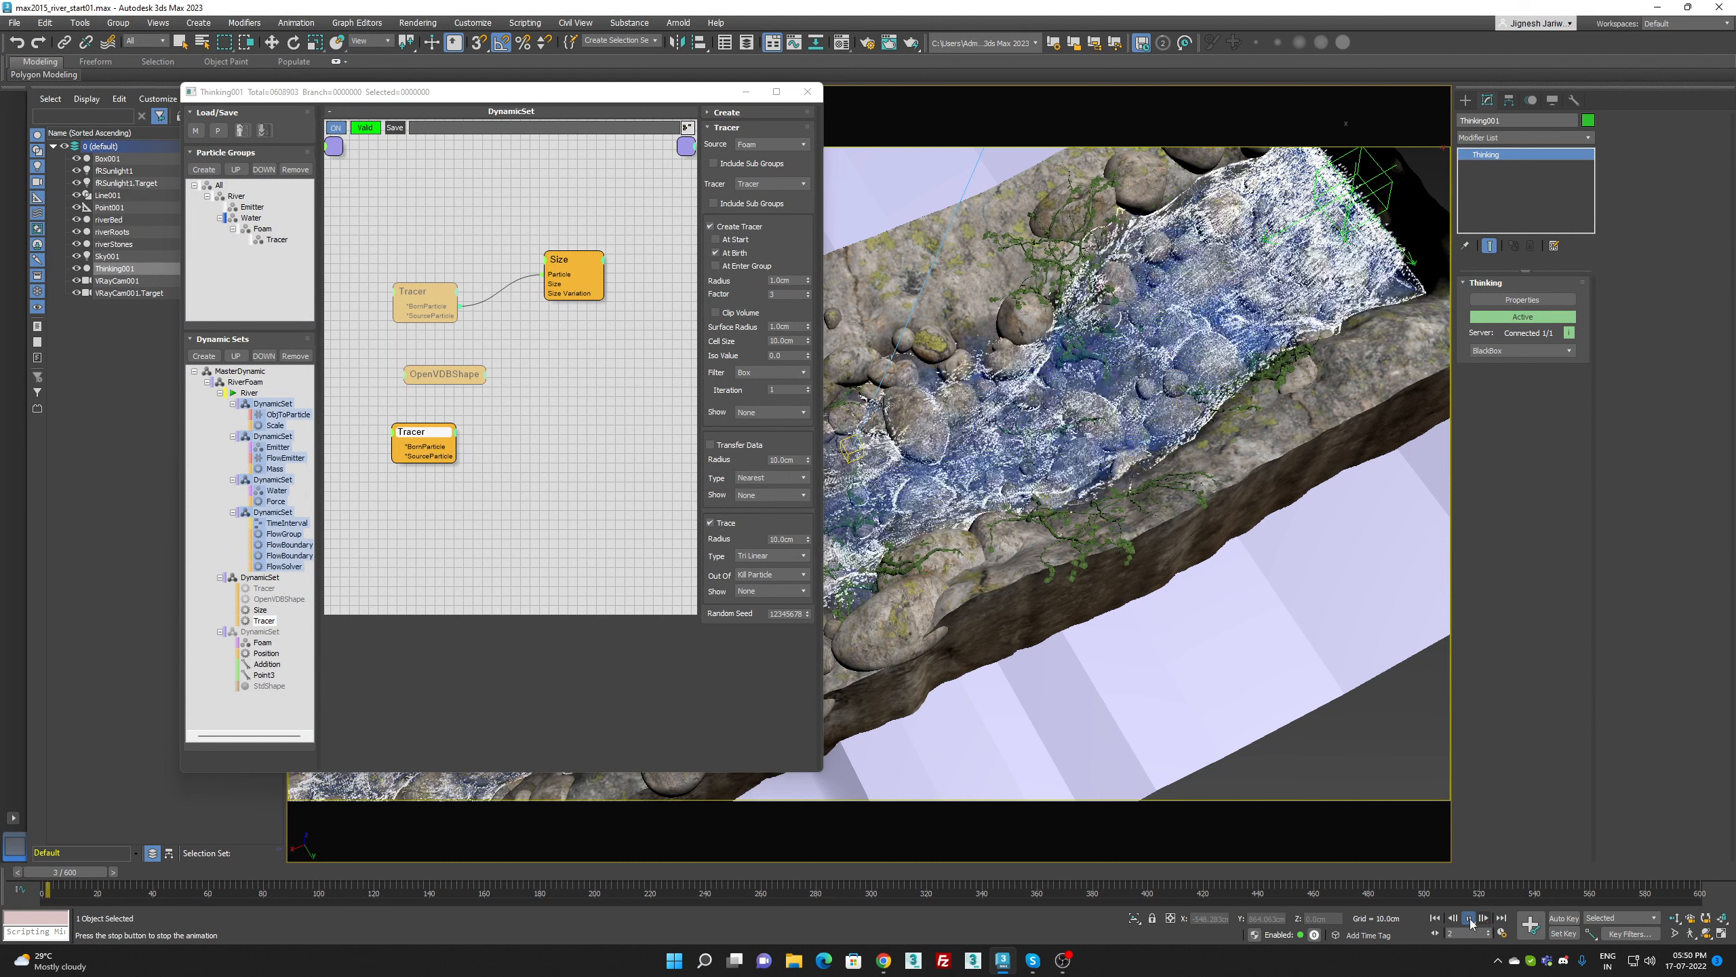
click(1470, 920)
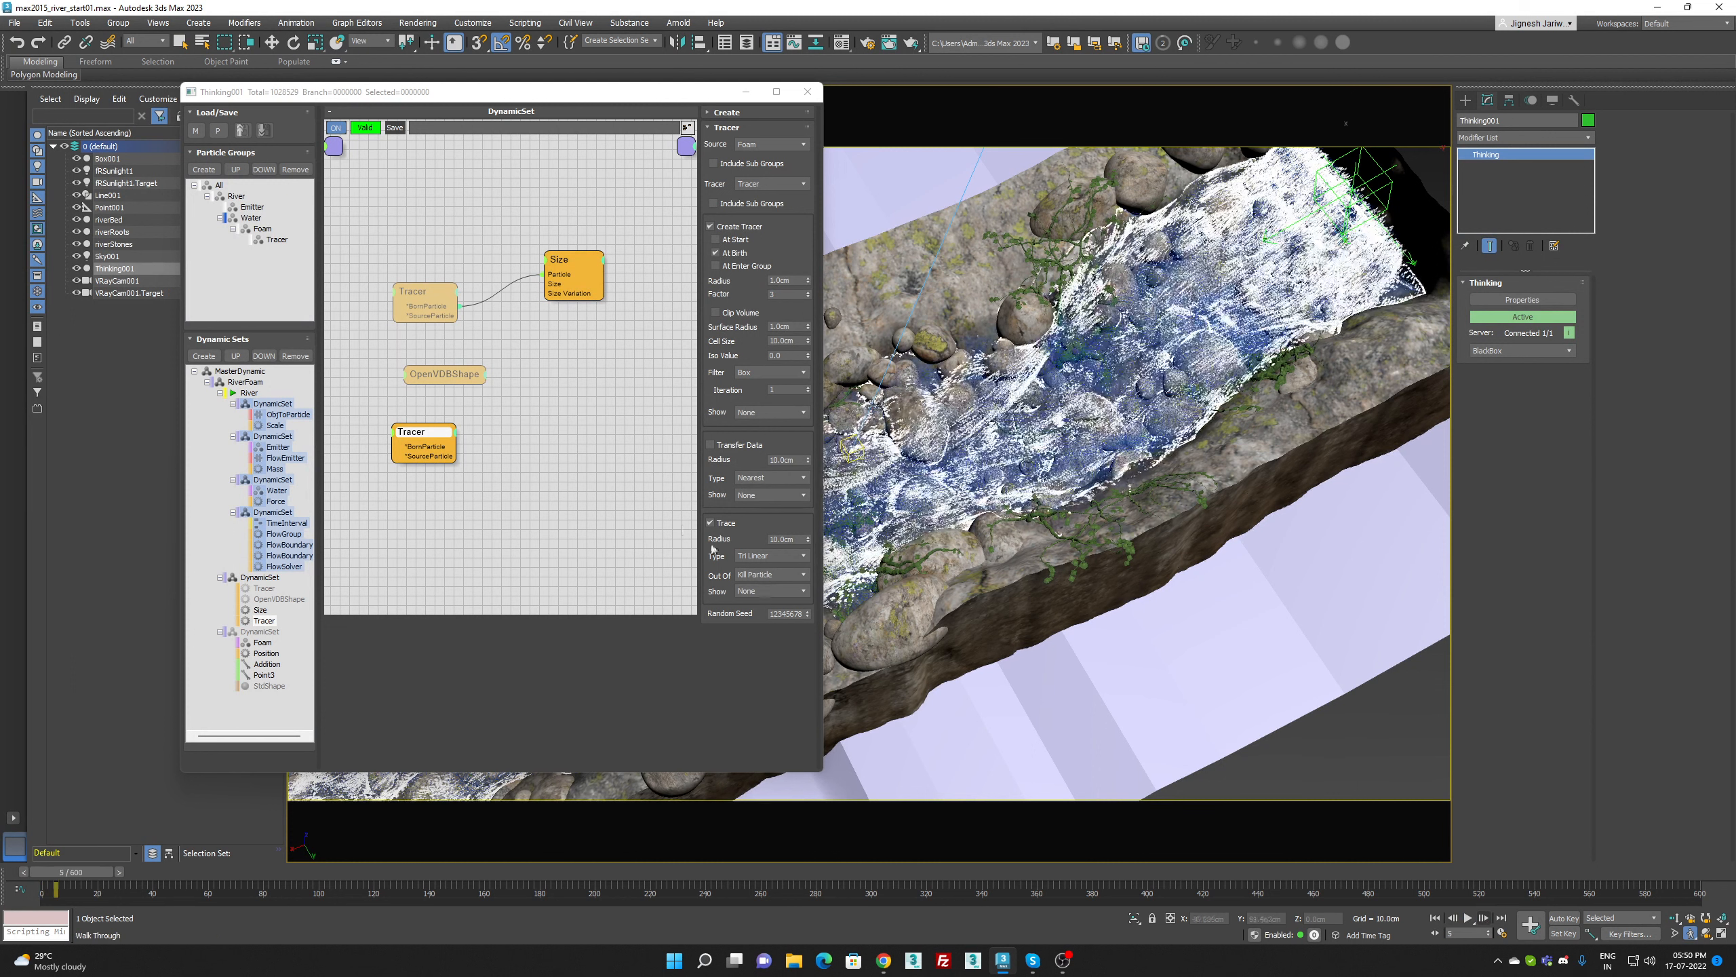
Try Trace Radius values of 2 cm and 1 cm on the new Tracer
click(780, 539)
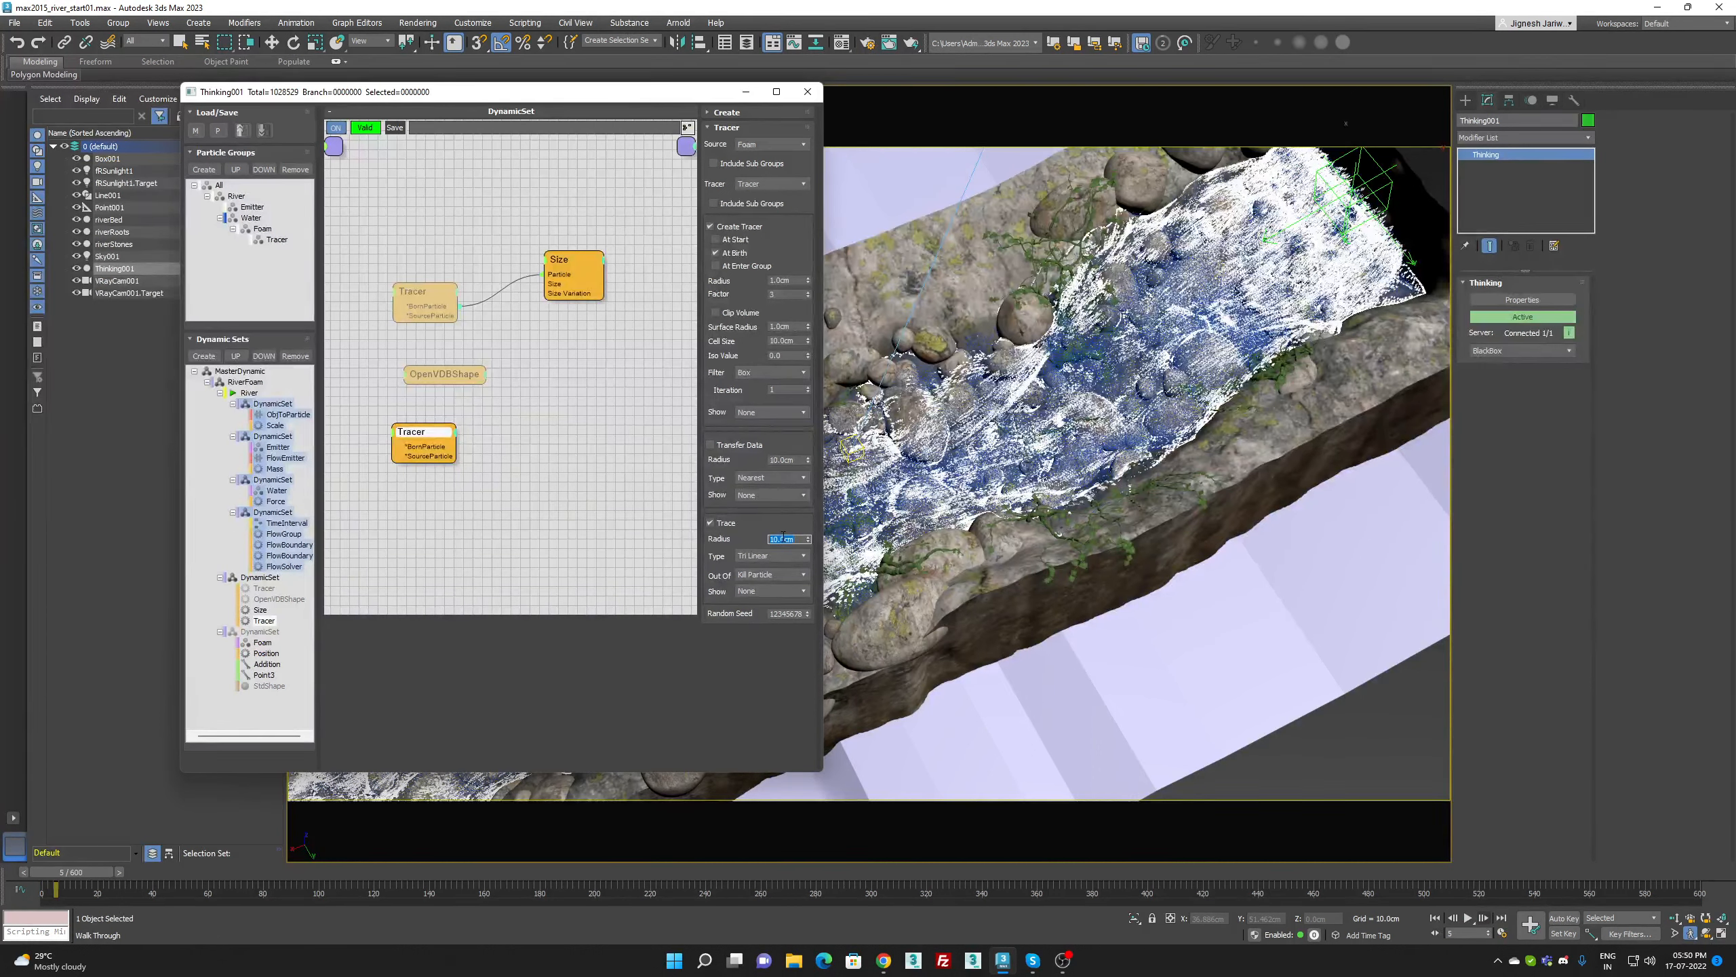
text(2)
key(Return)
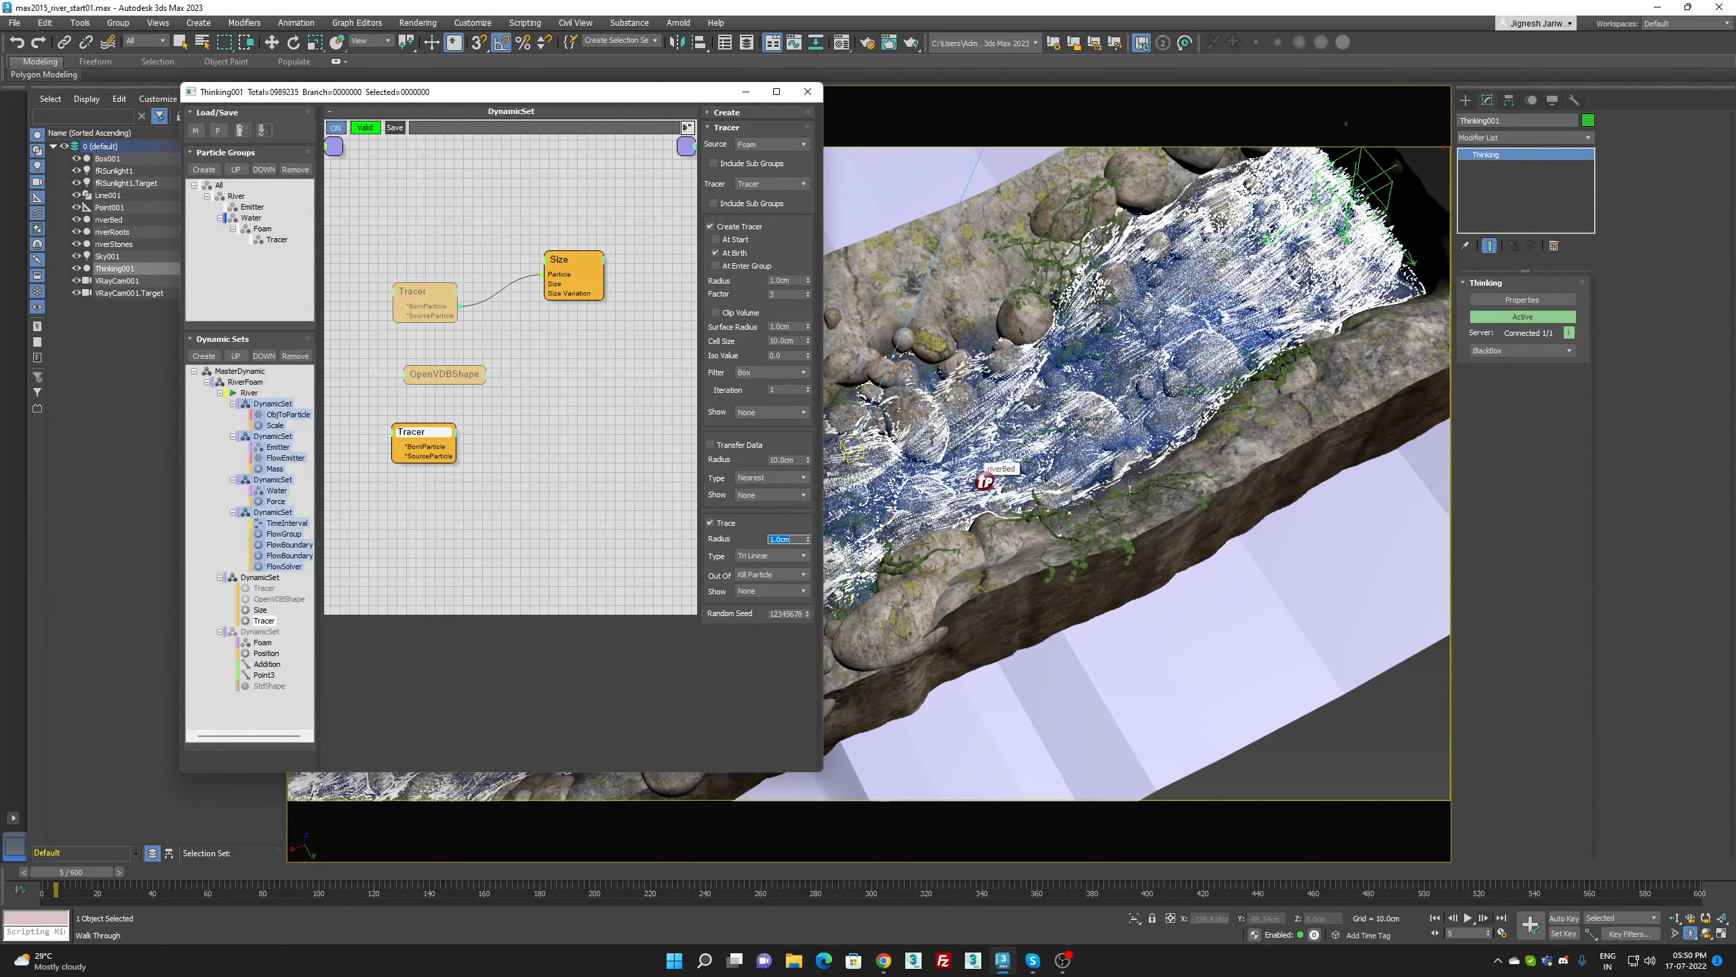
text(1)
key(Return)
Set the Tracer's creation Radius to 0.2 cm and its Trace Radius to 1 cm, and play on to frame 14
click(789, 280)
text(.2)
key(Return)
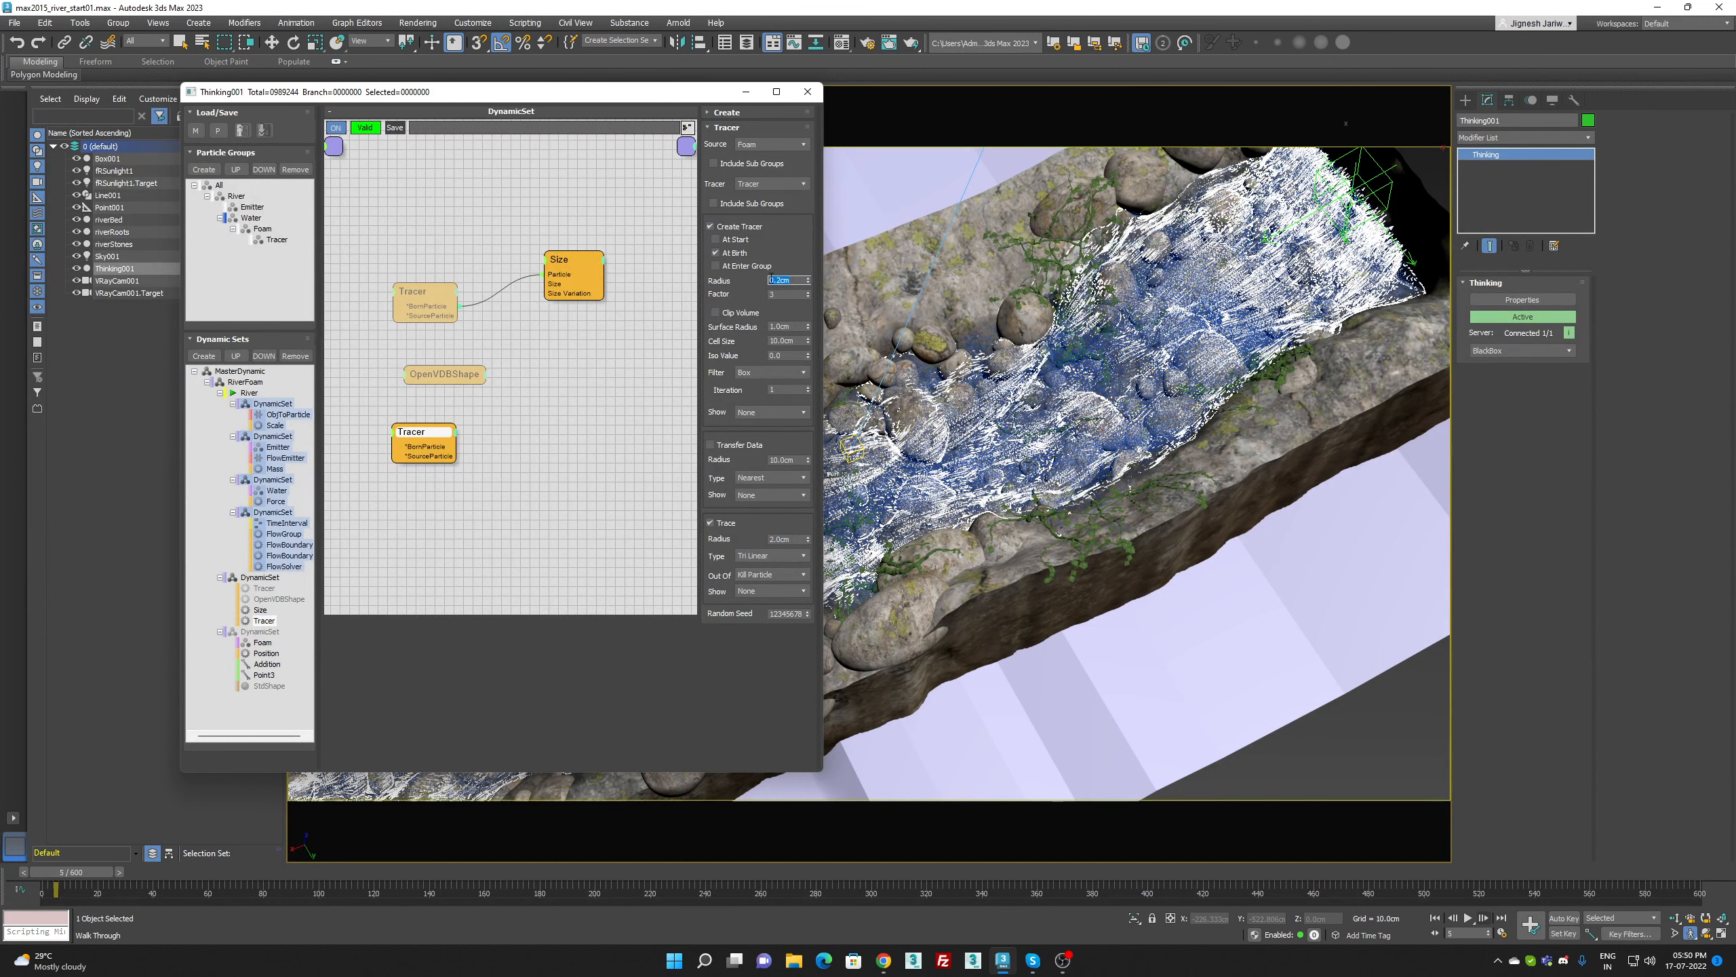
click(779, 540)
text(1)
key(Return)
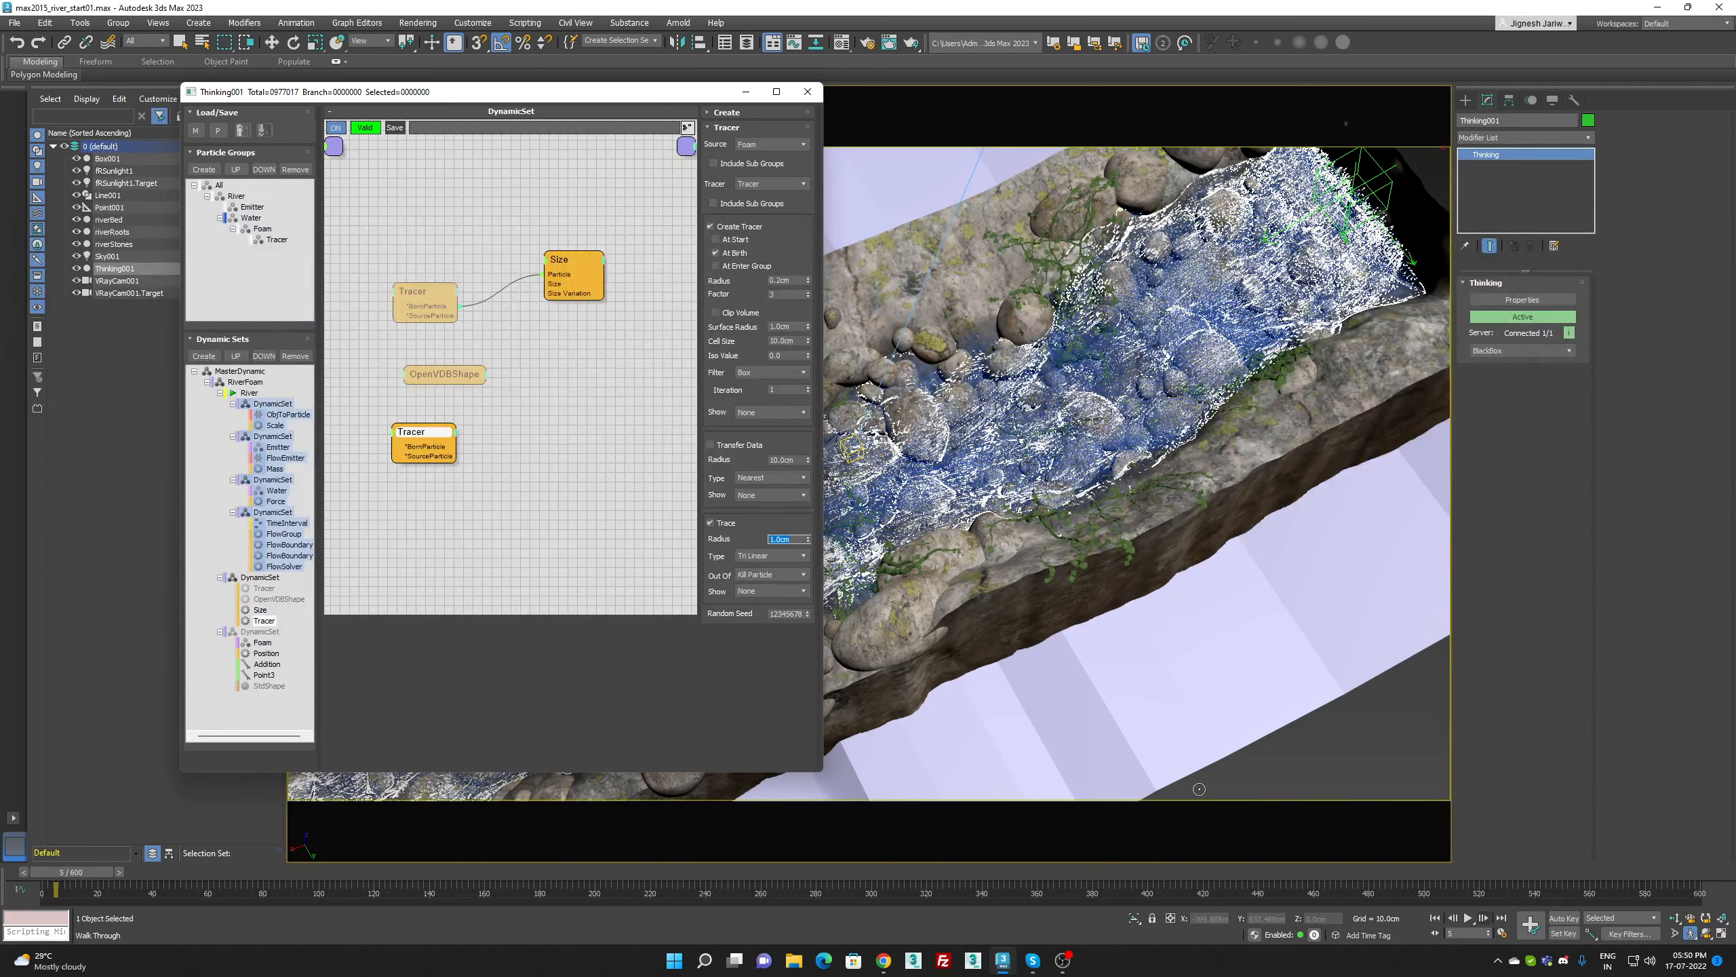
click(1468, 918)
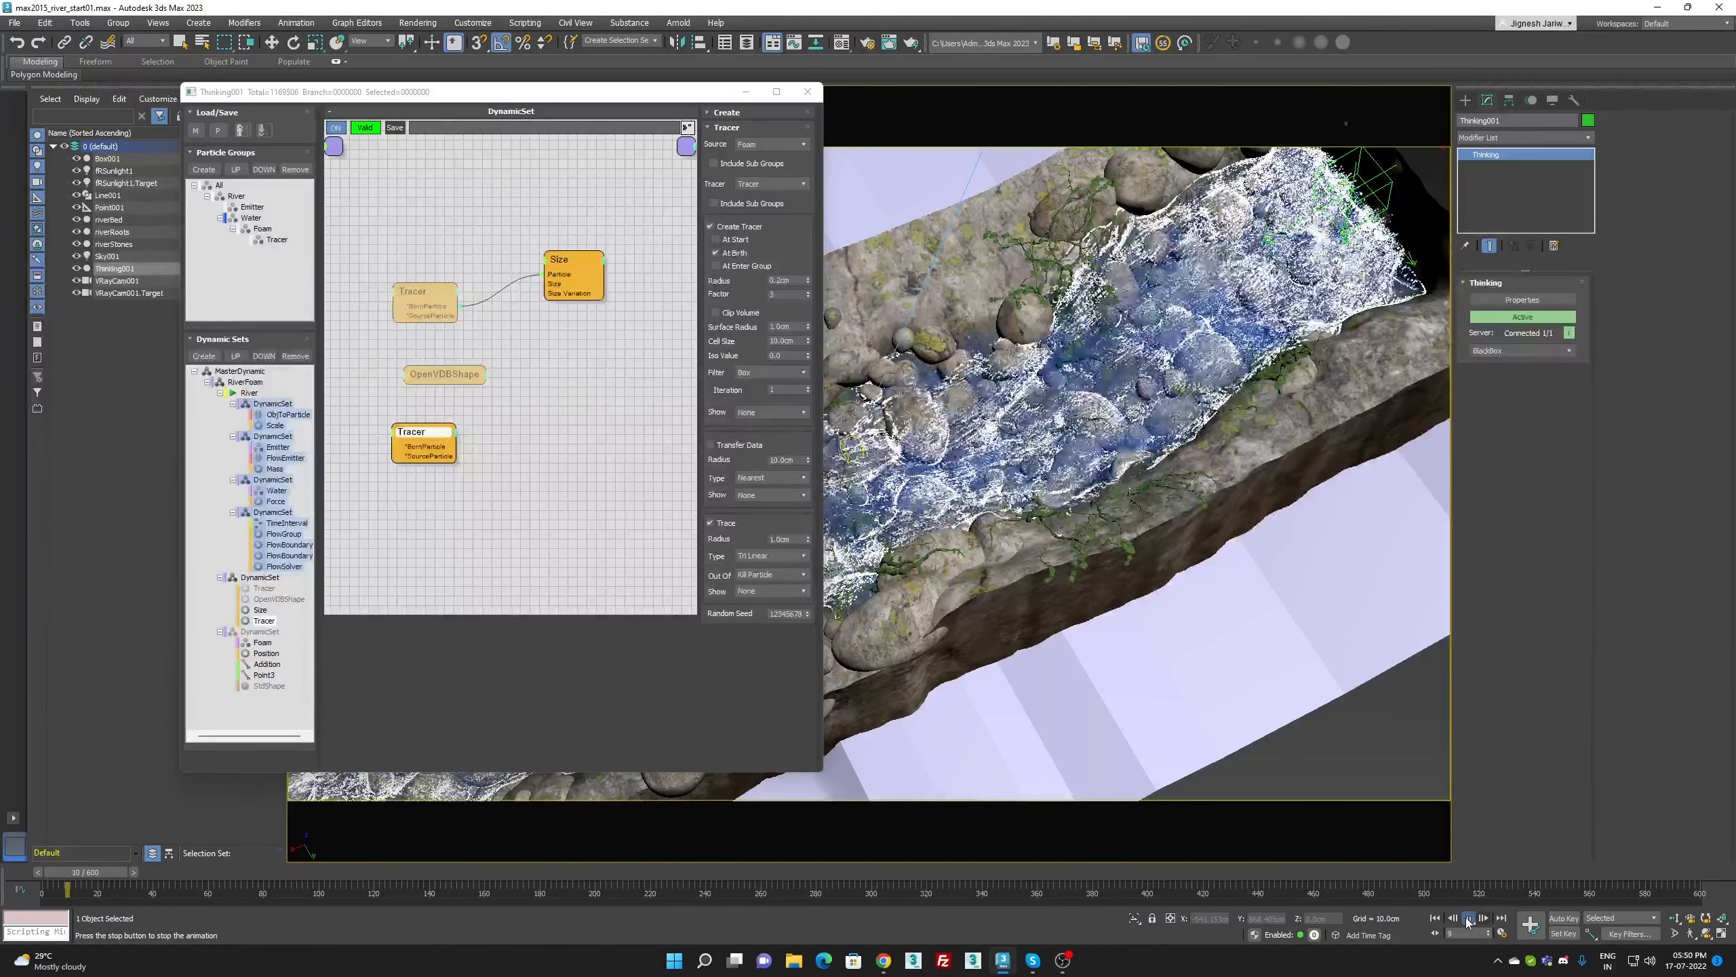
click(1467, 919)
Disable the new Tracer operator and re-enable the original Tracer connected to the Size operator
drag(506, 92, 1026, 117)
drag(1095, 284, 1105, 374)
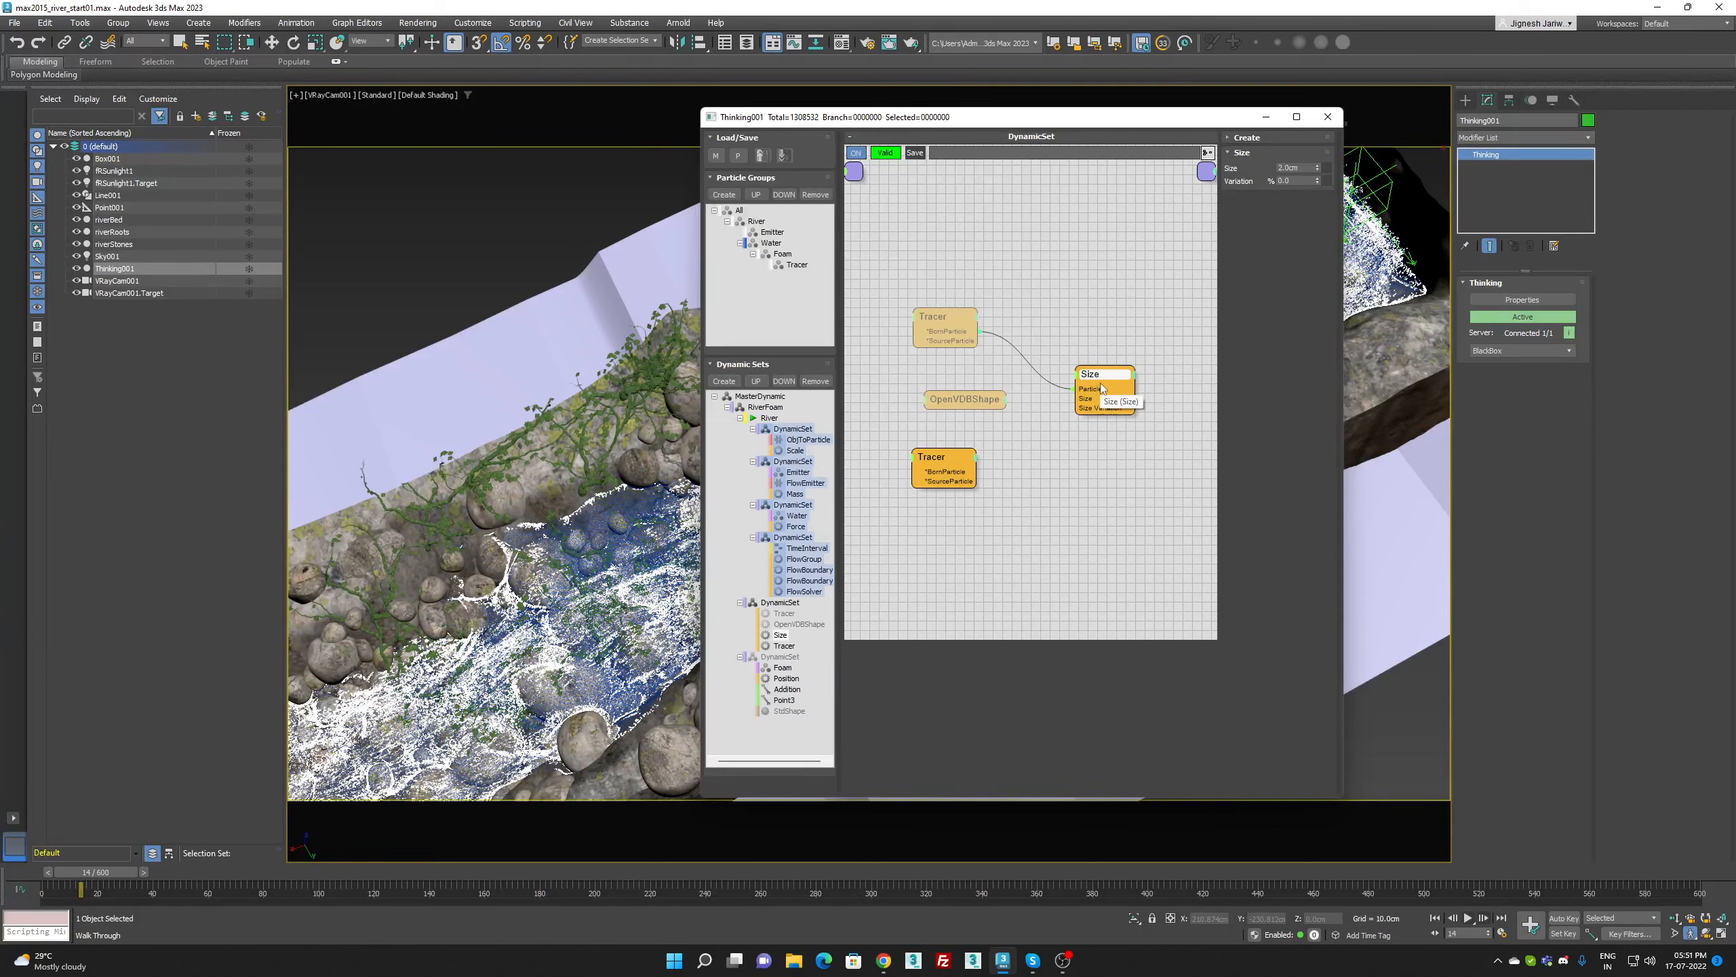
right_click(931, 465)
click(943, 469)
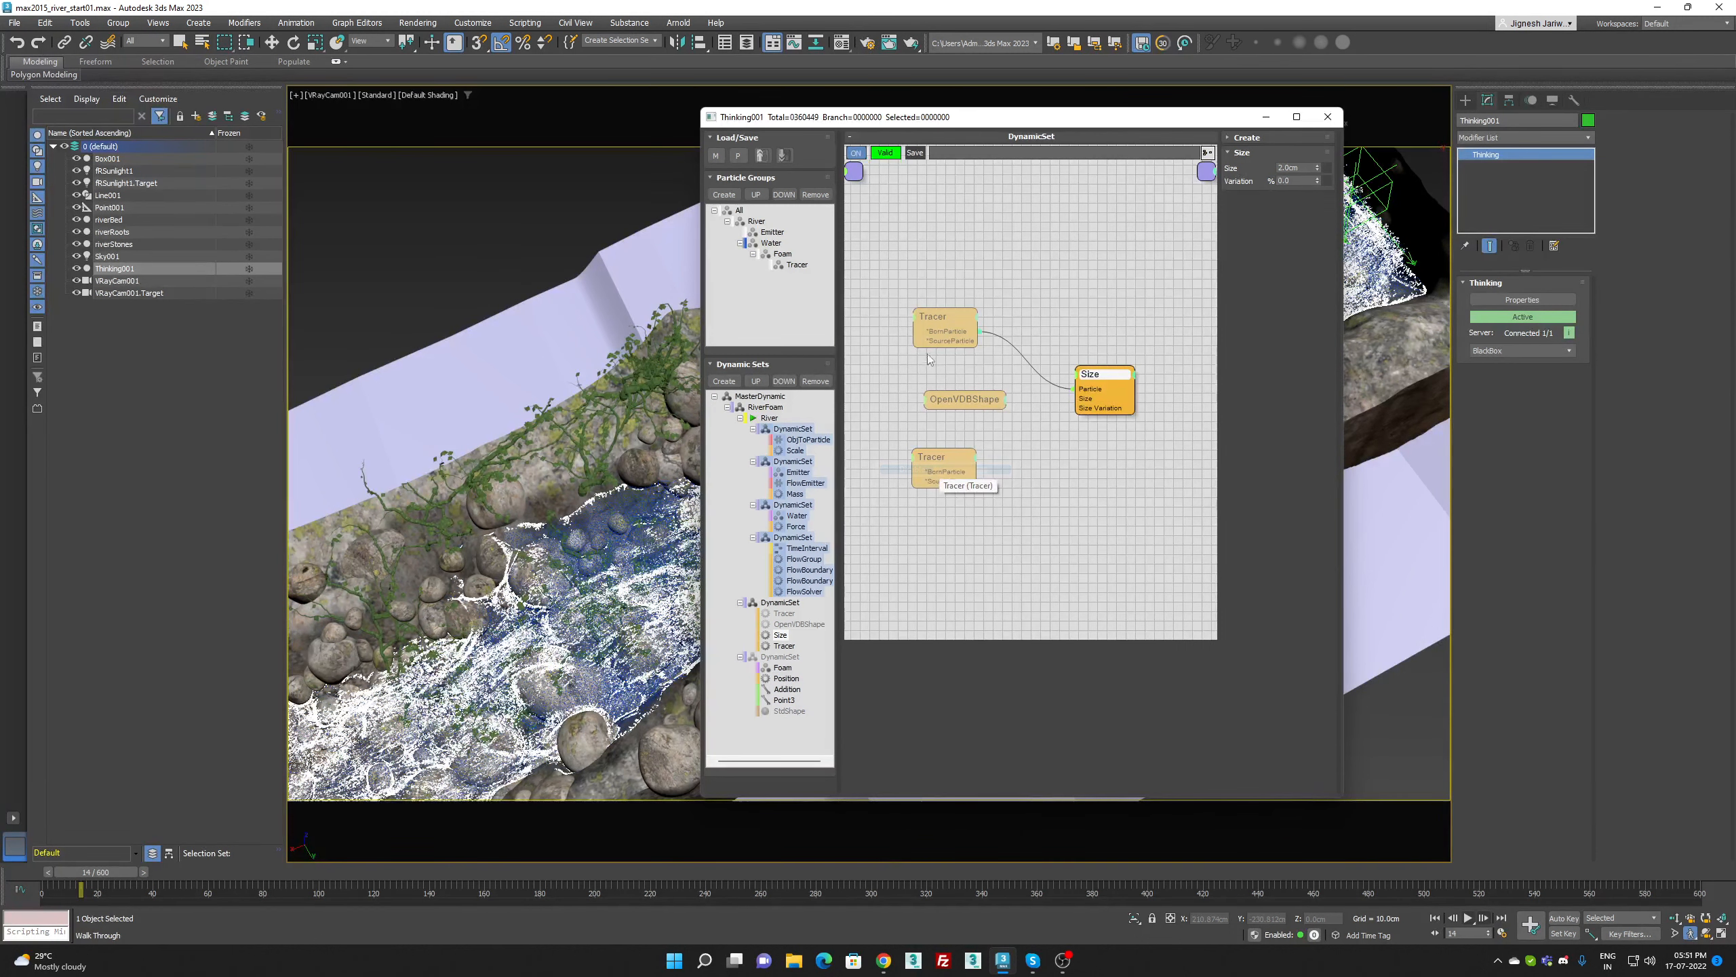
right_click(947, 321)
click(962, 323)
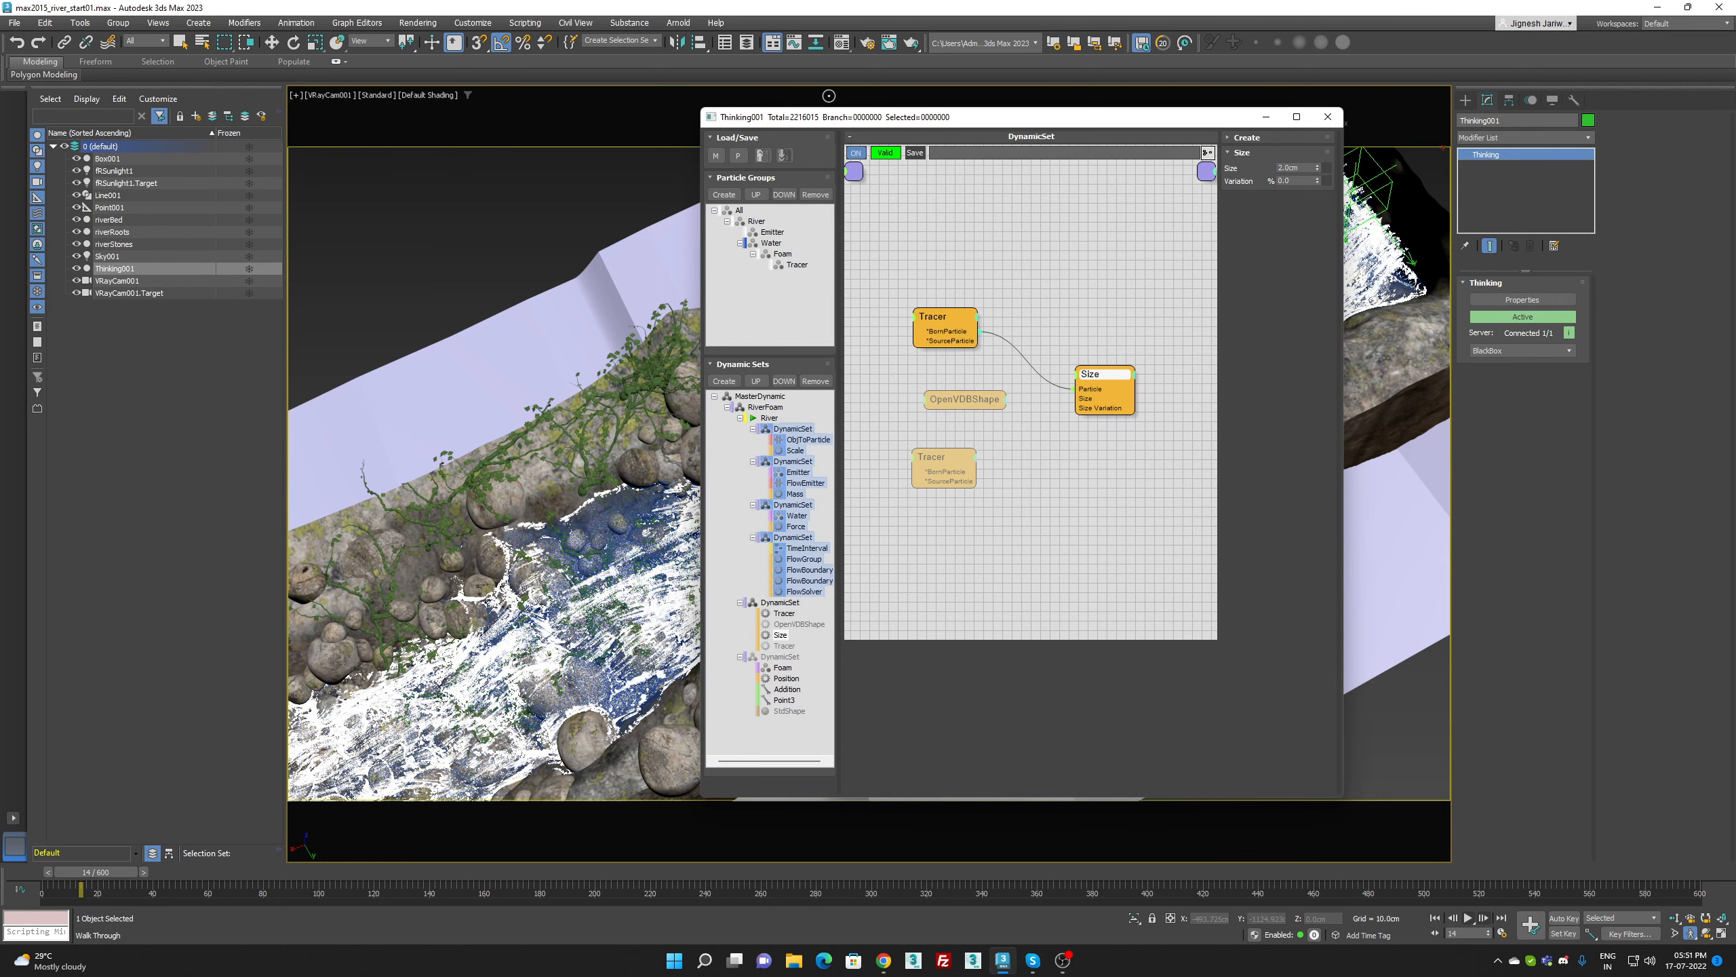
Check the particle counts of the Tracer and Foam particle groups
drag(854, 124, 1092, 125)
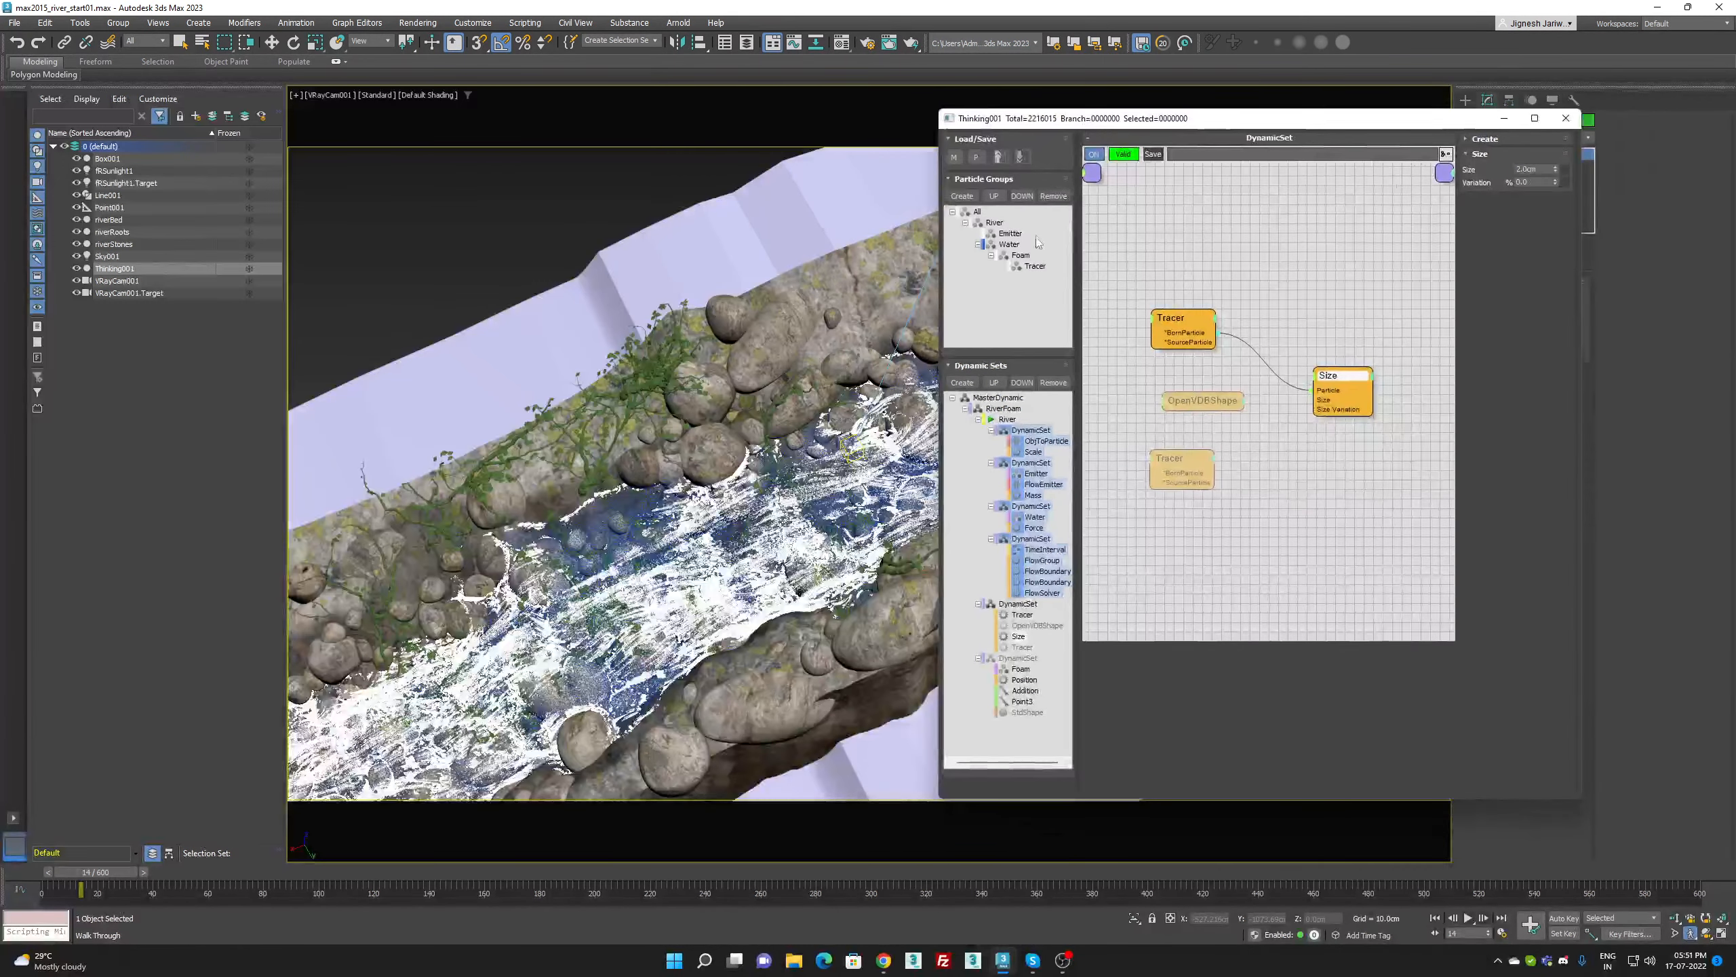
click(1033, 266)
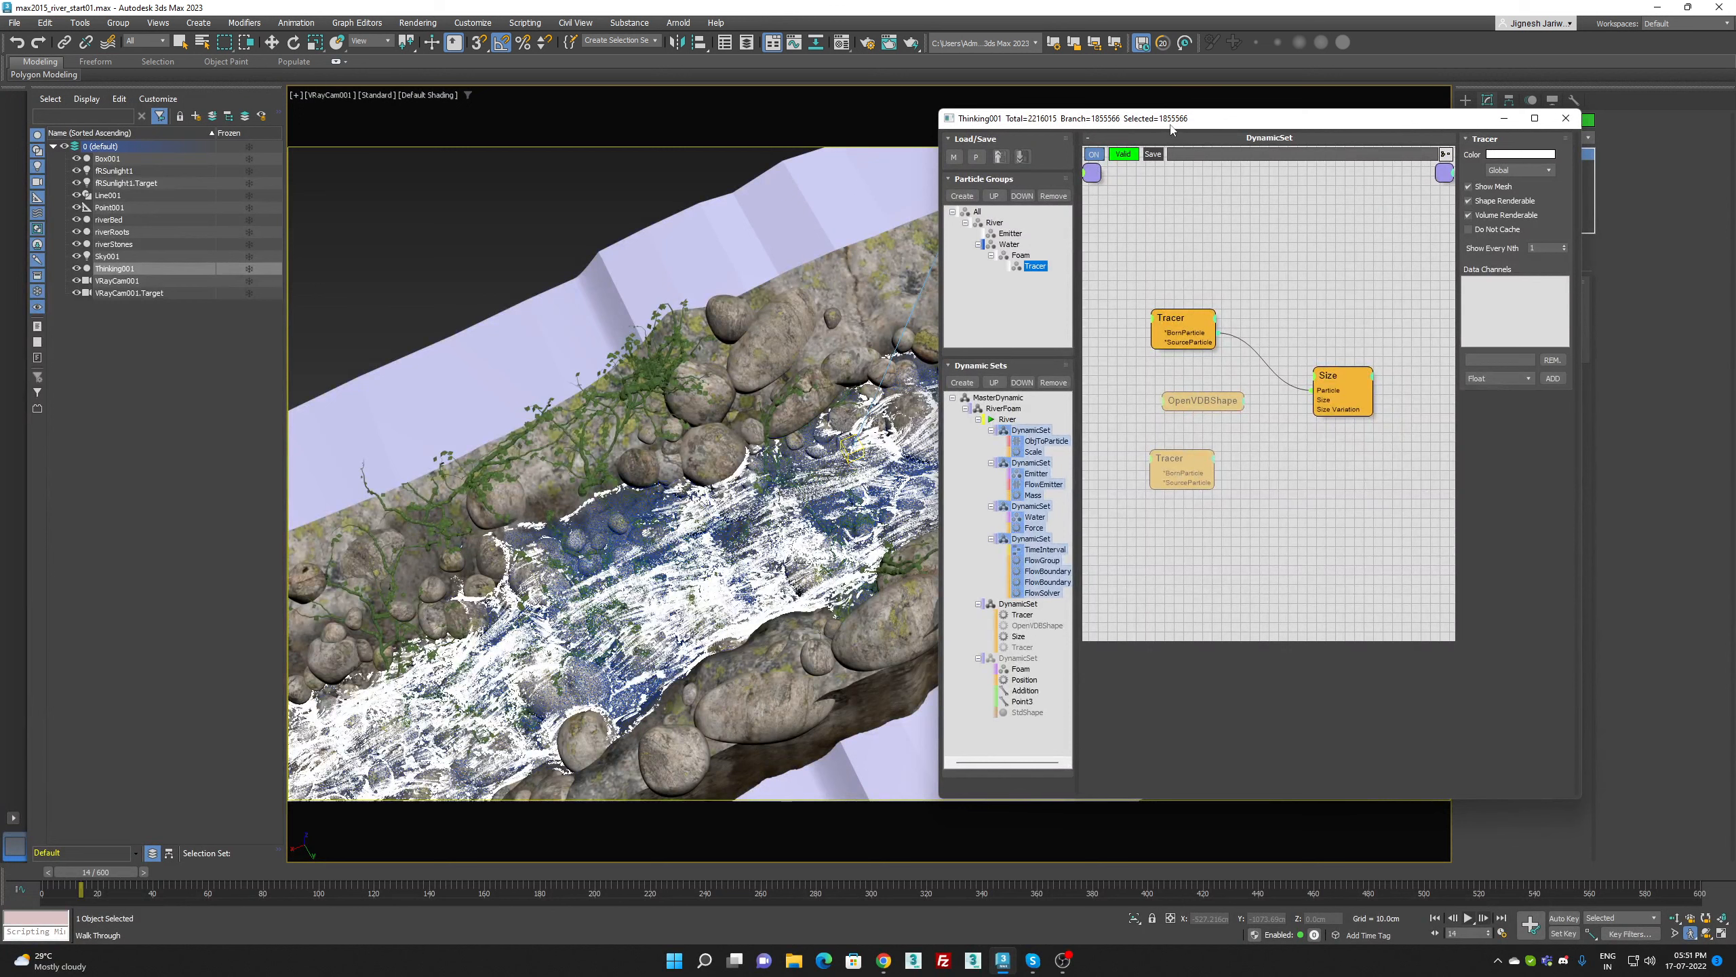
click(1021, 255)
click(1031, 267)
Return to frame 0 and enable the OpenVDBShape operator for the Water group
click(1031, 626)
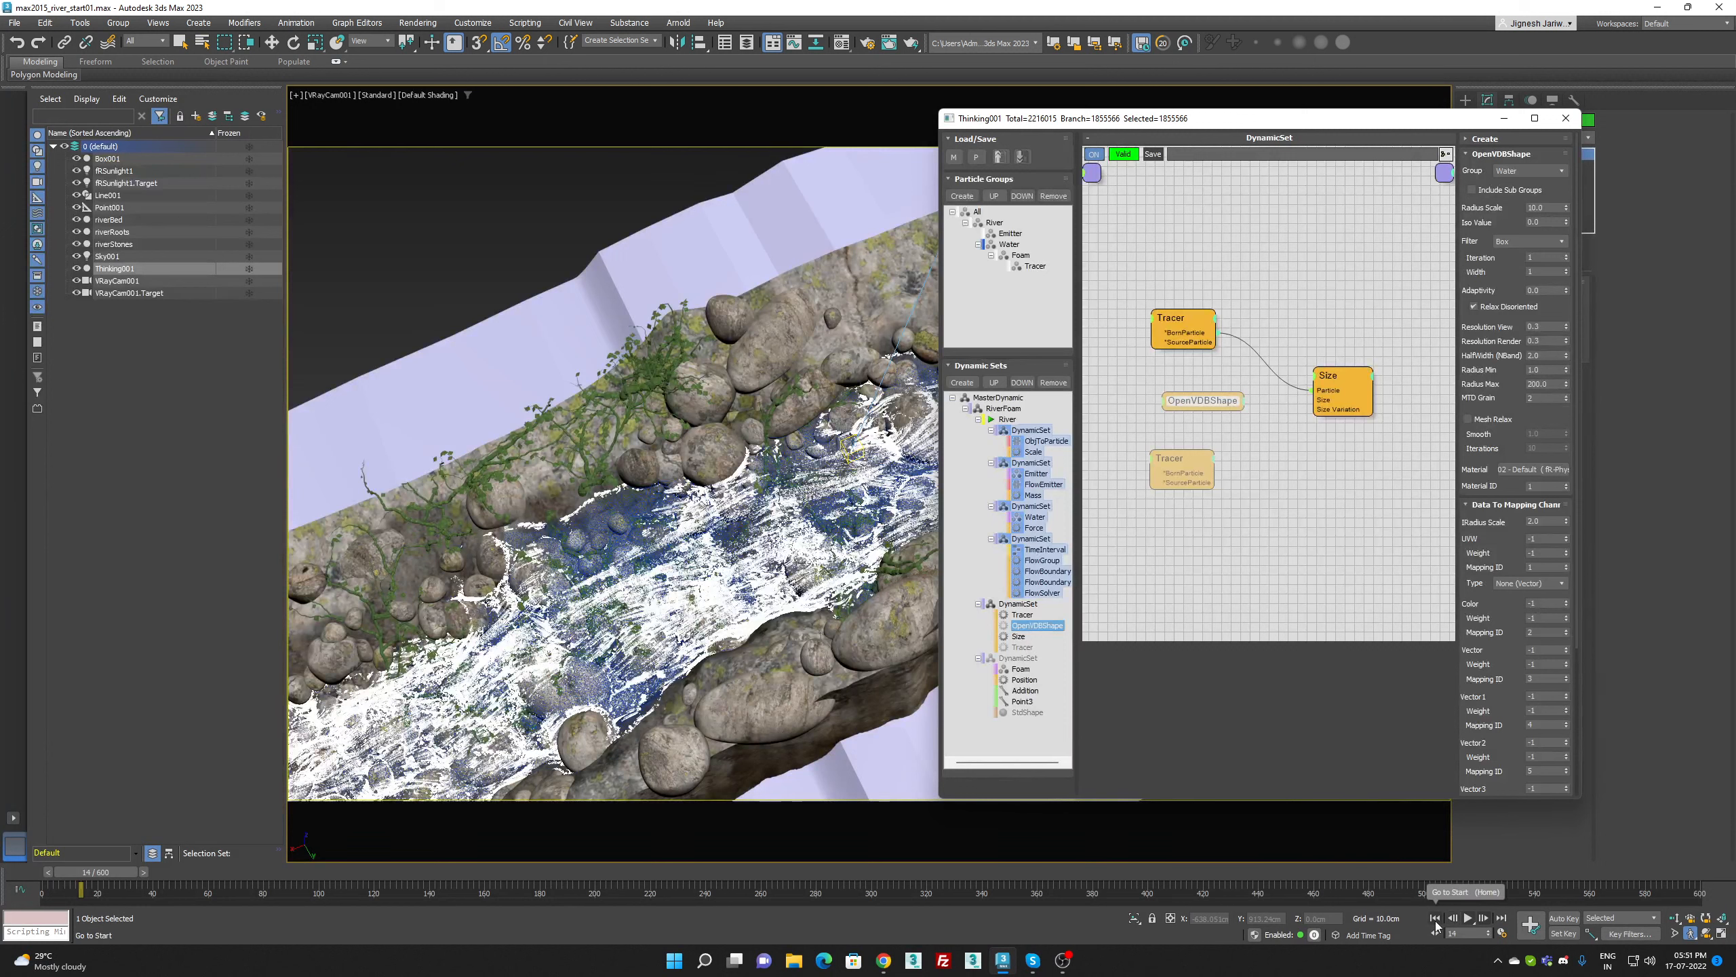
click(1436, 919)
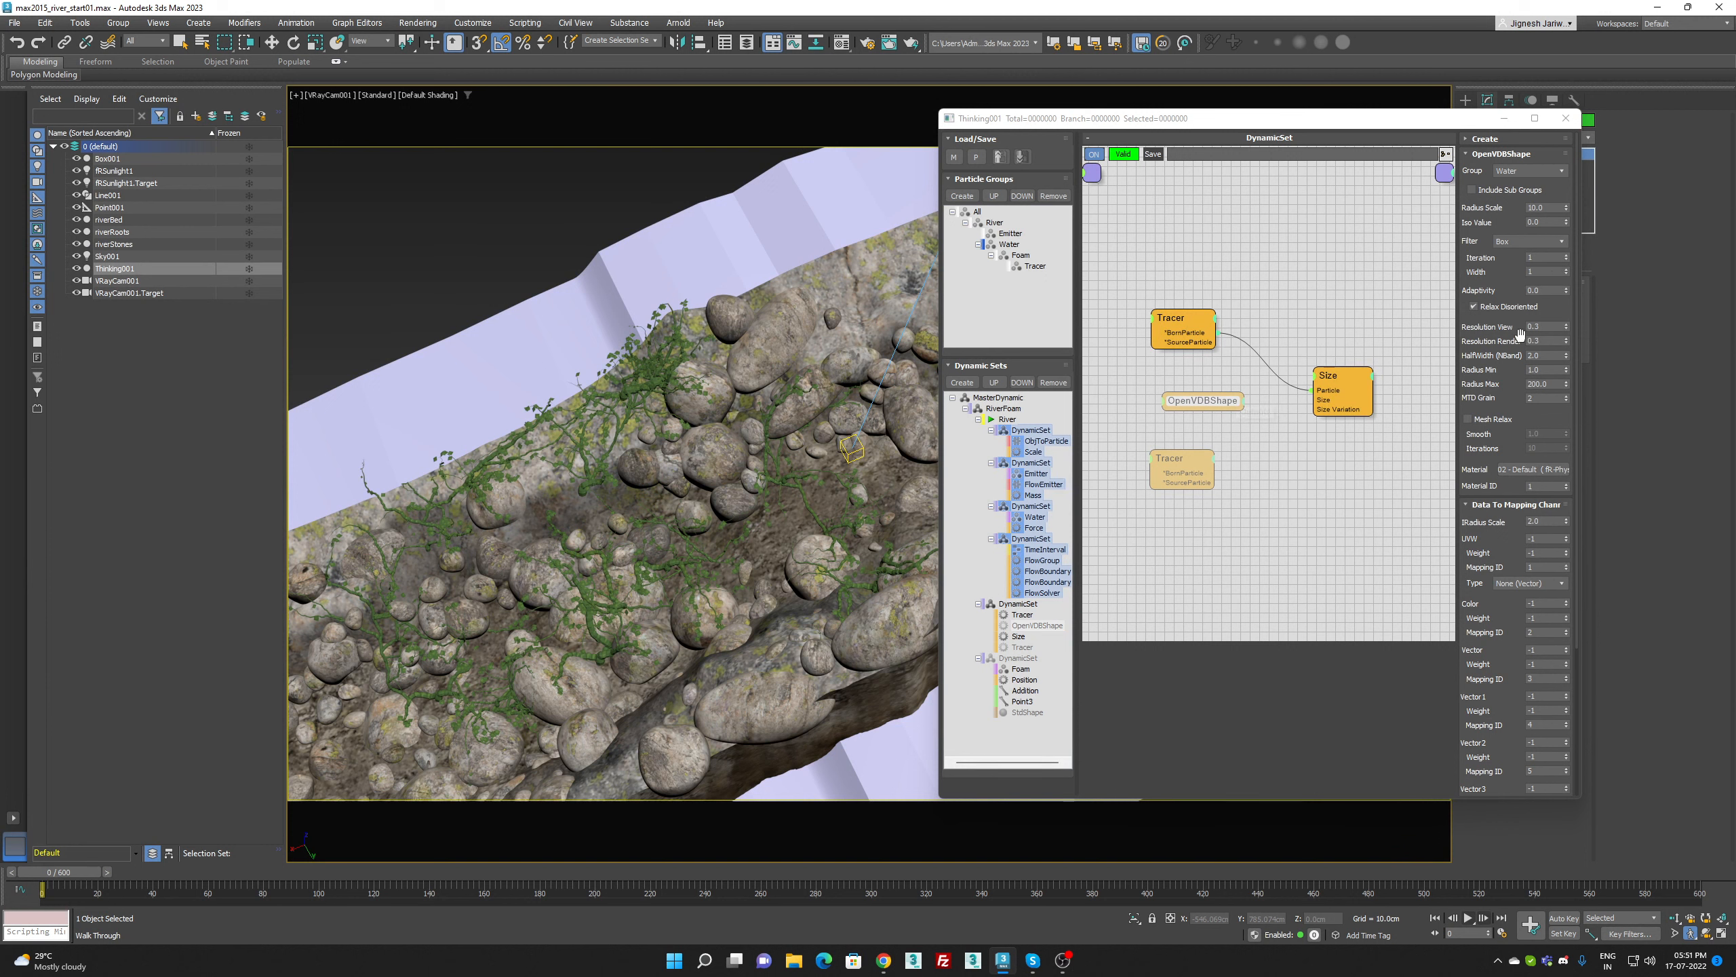
right_click(1206, 400)
click(1206, 409)
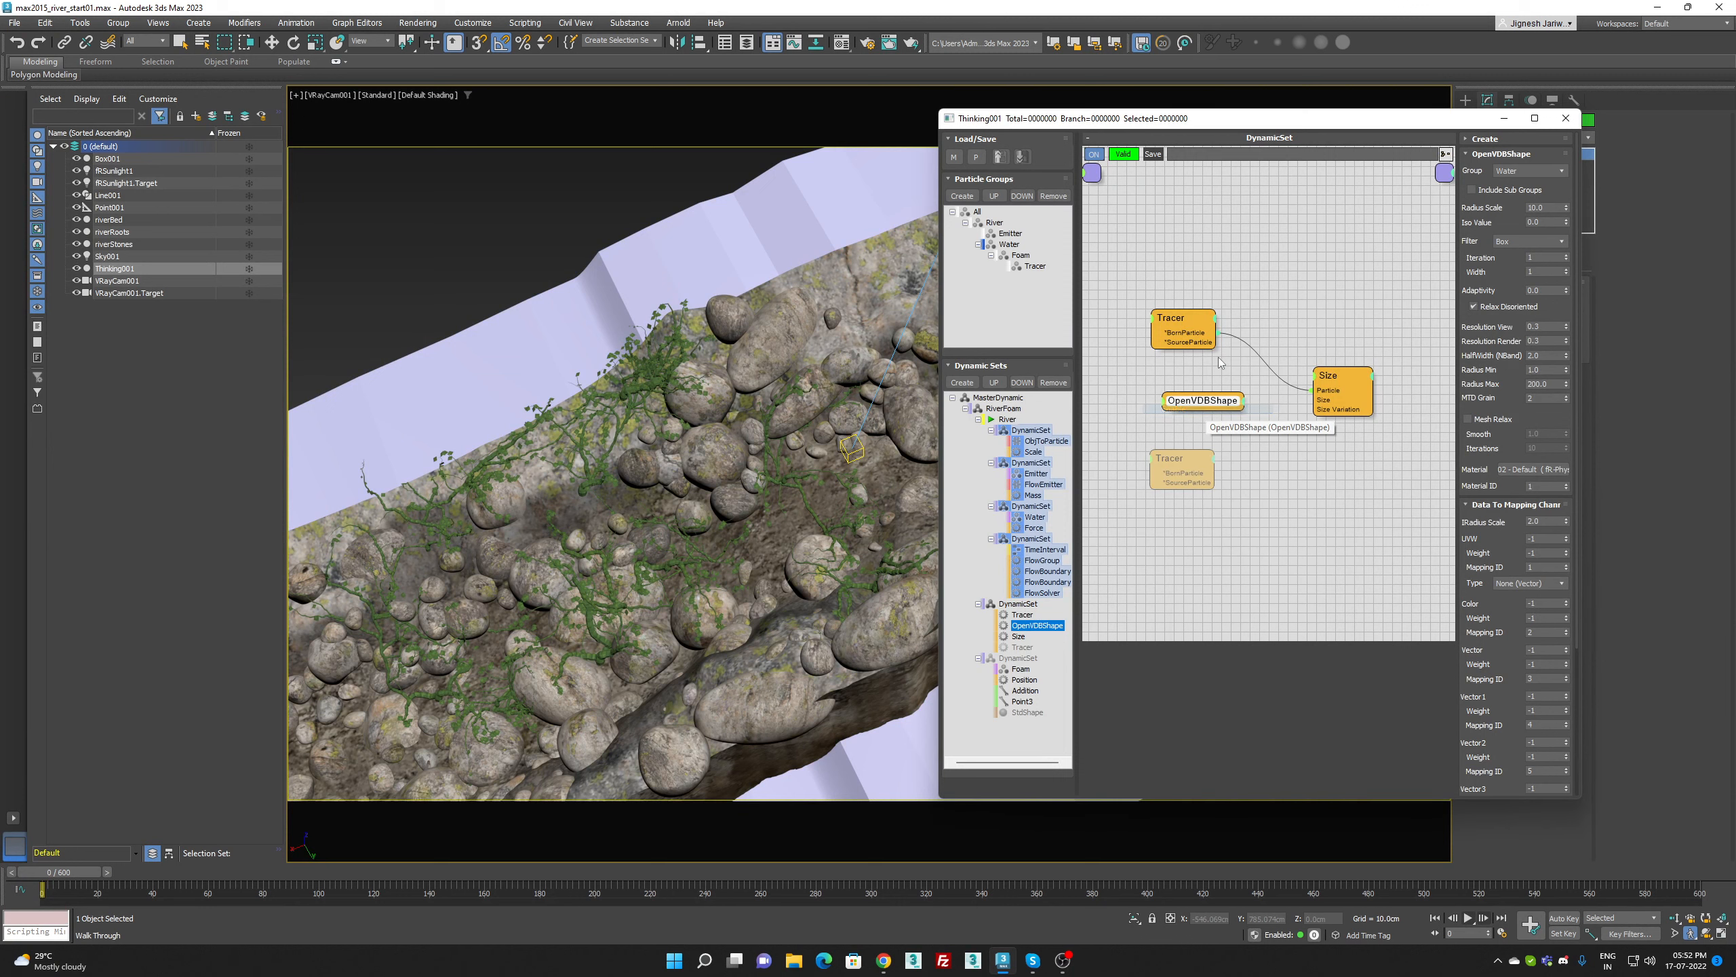
Show the MasterDynamic settings, advance to frame 3 and deselect the Thinking object to examine the shaded water mesh with foam
drag(1379, 123, 520, 85)
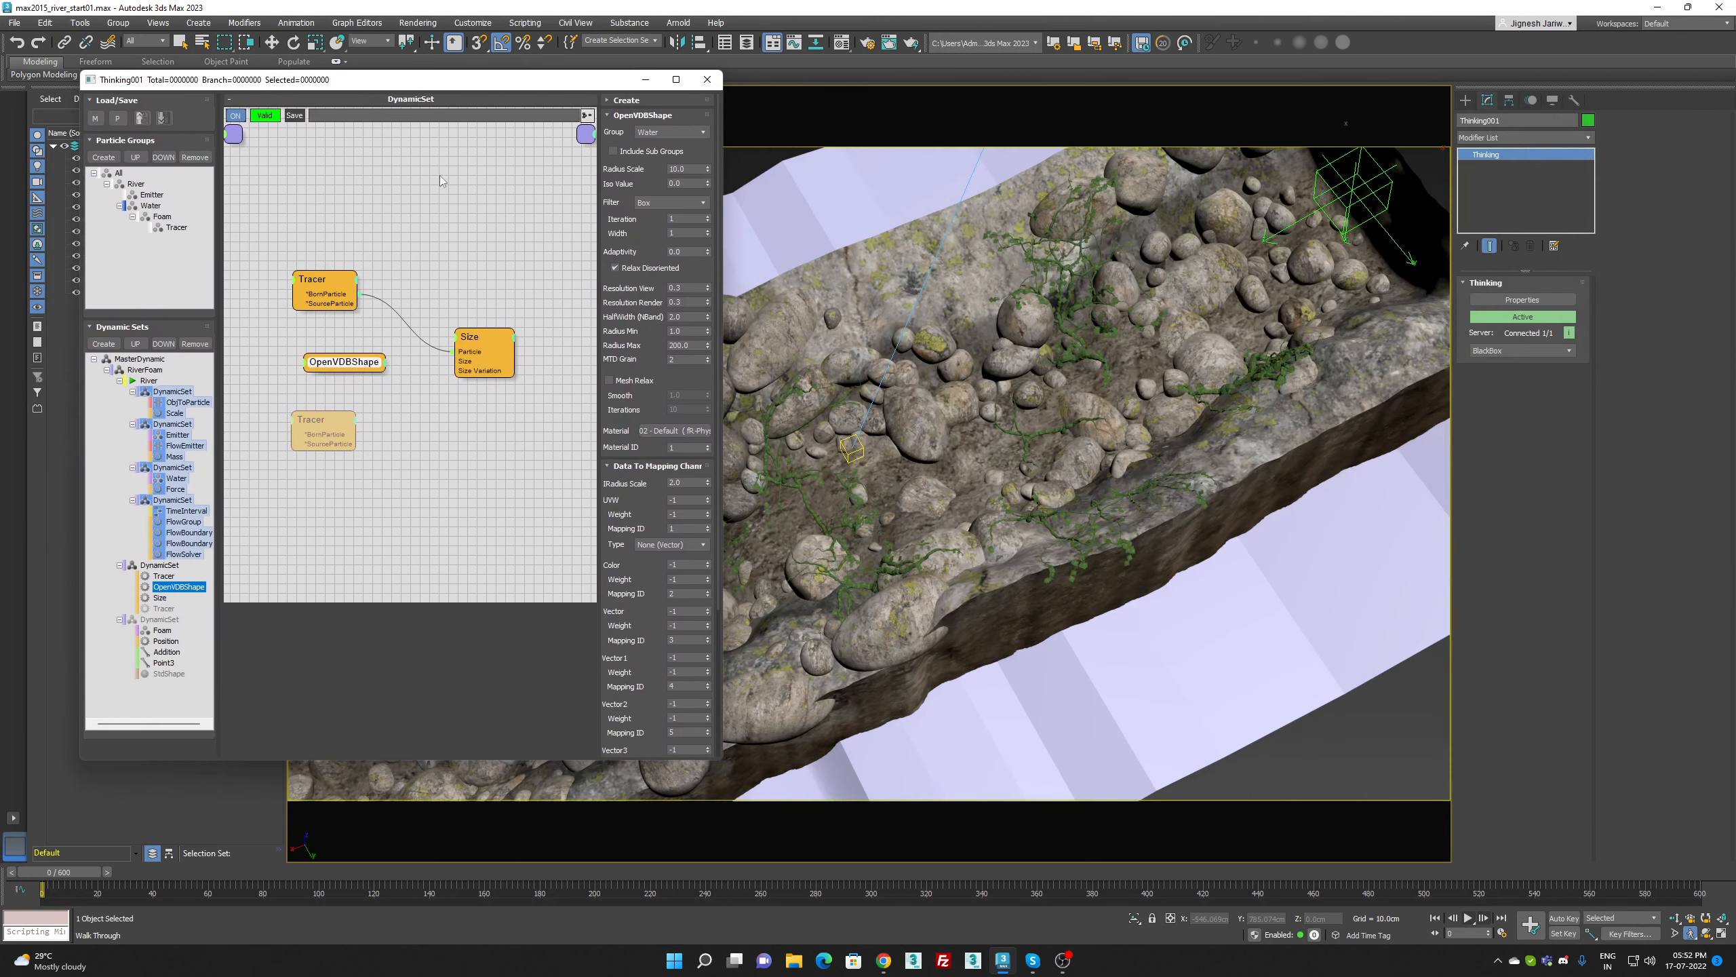
click(140, 359)
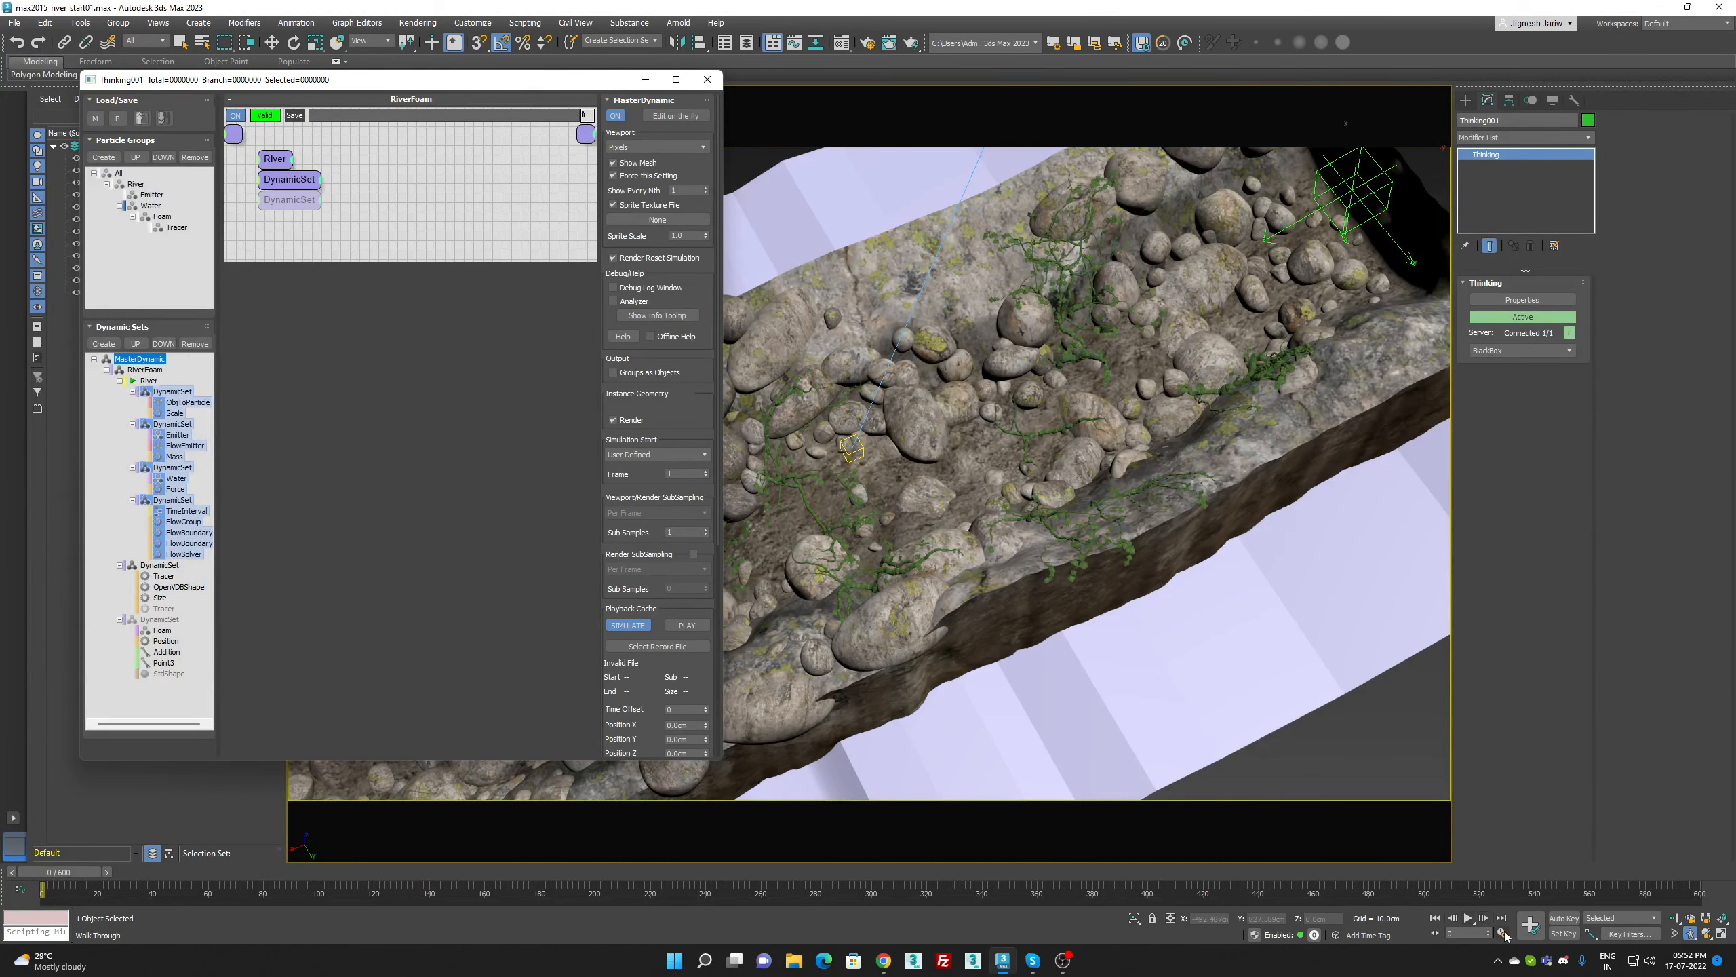
click(1482, 917)
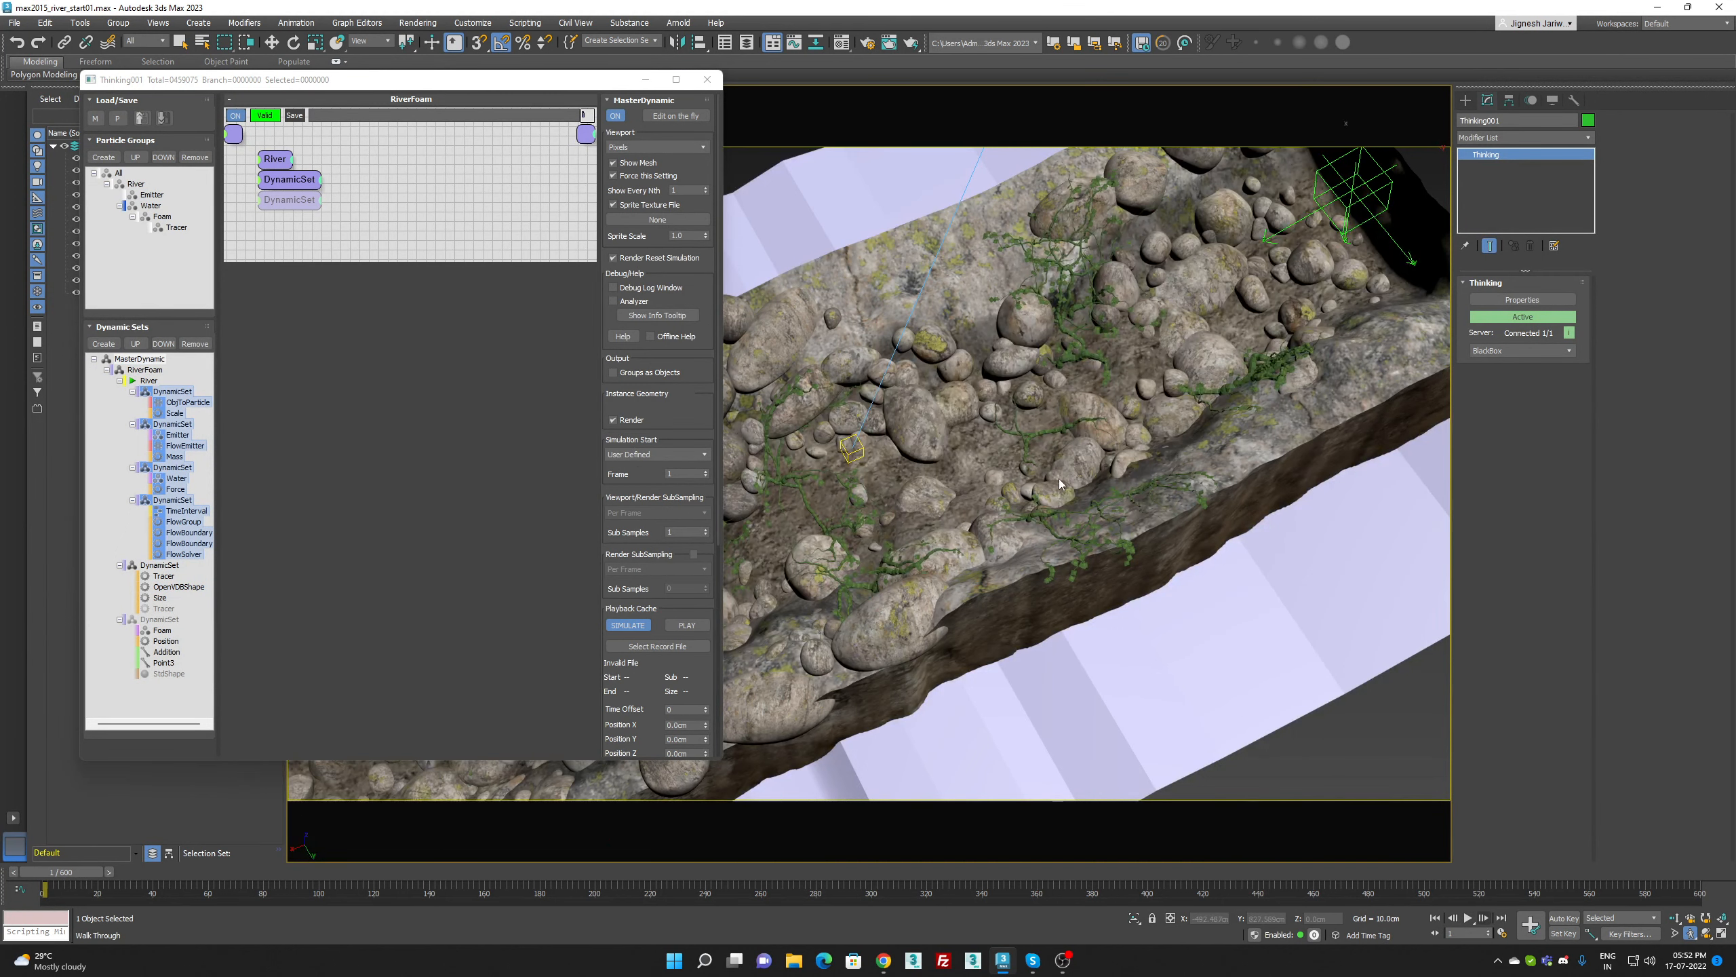
key(w)
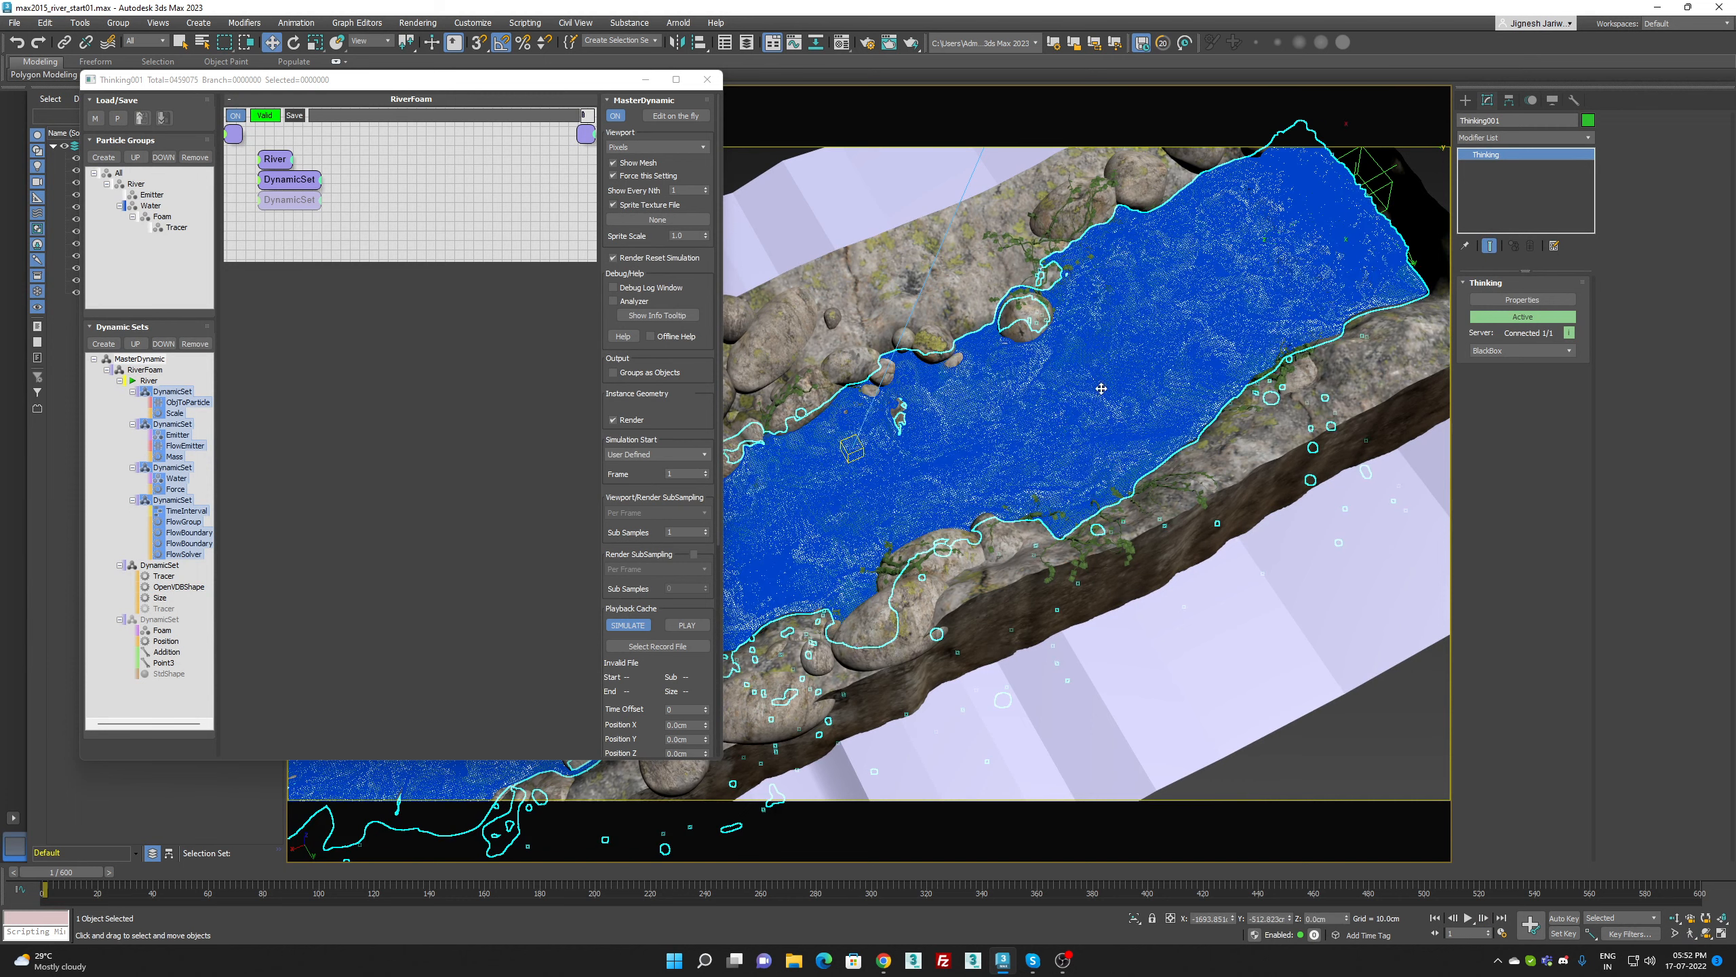
key(F3)
key(F3)
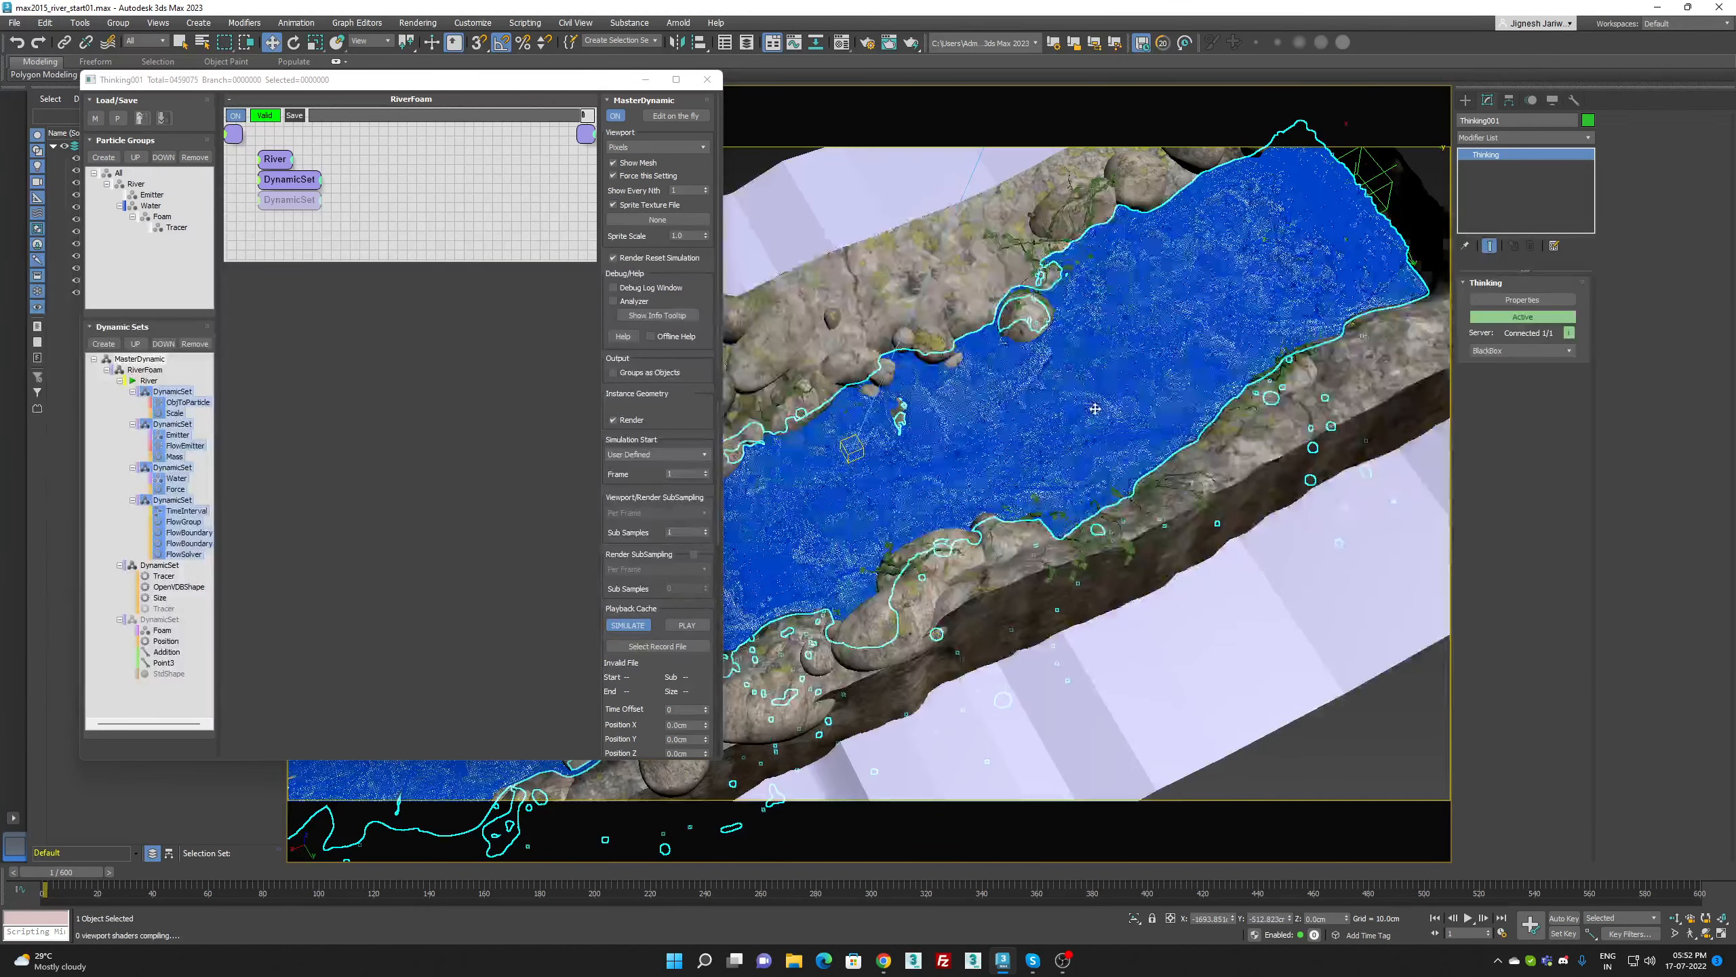
key(F4)
click(1332, 760)
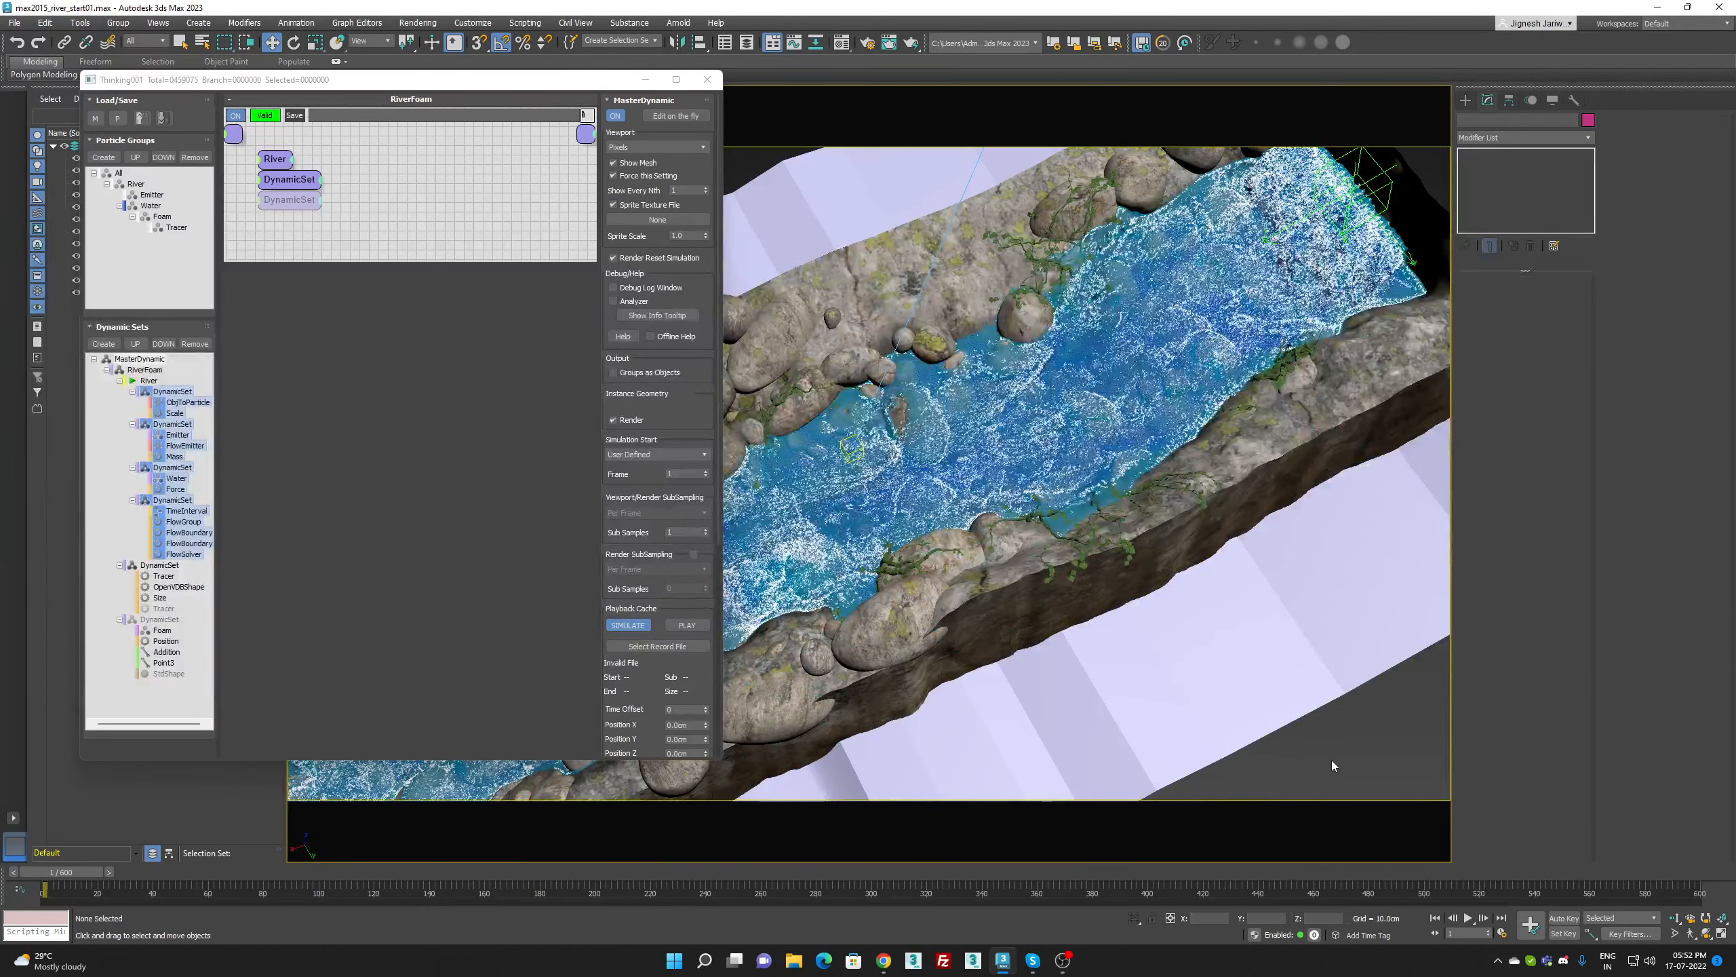
click(1484, 923)
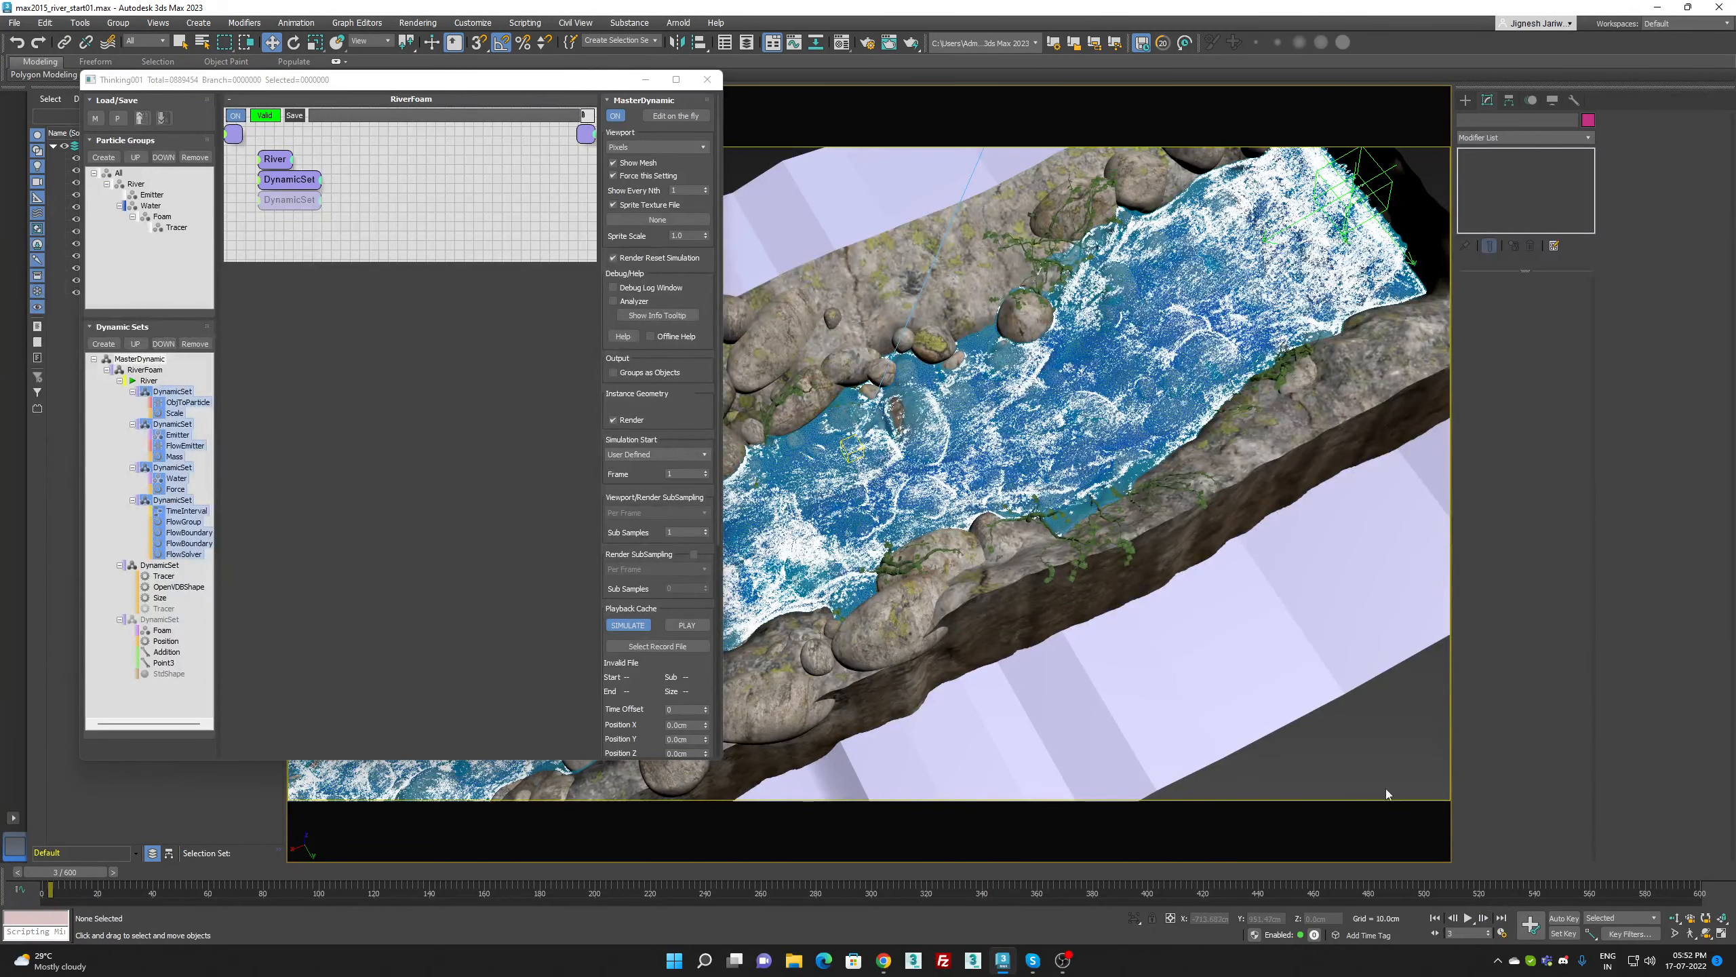
Open the water material 02 - Default and change its diffuse color to a dark yellowish brown
key(m)
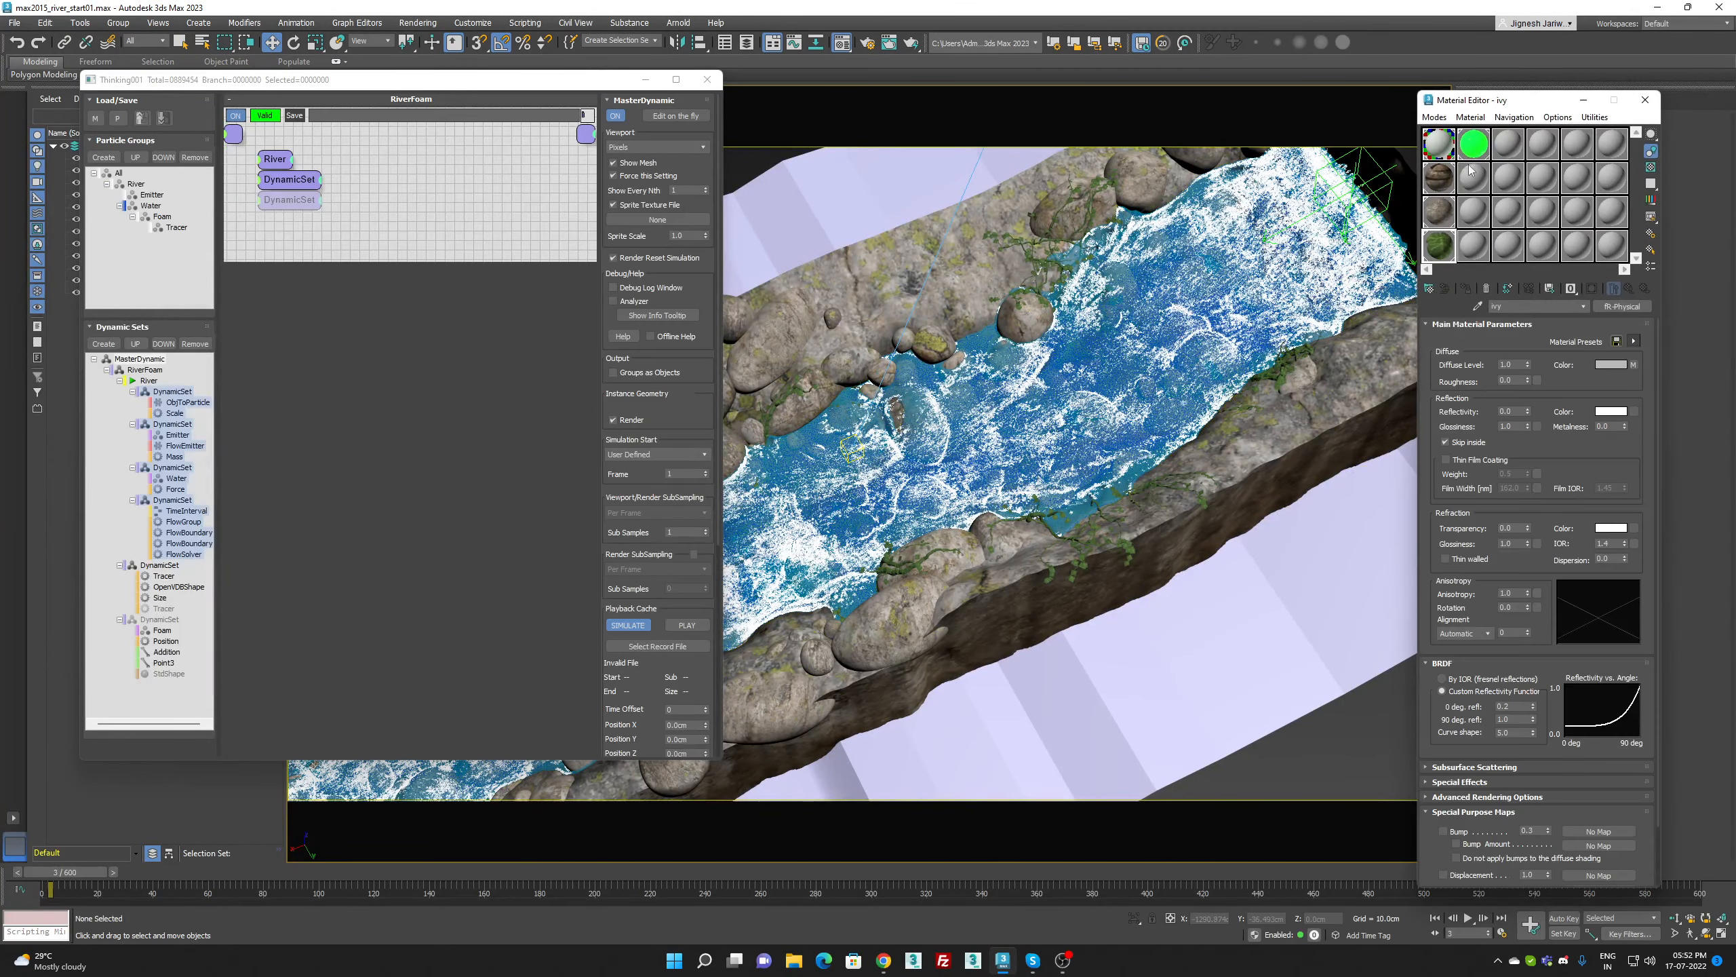
click(1440, 144)
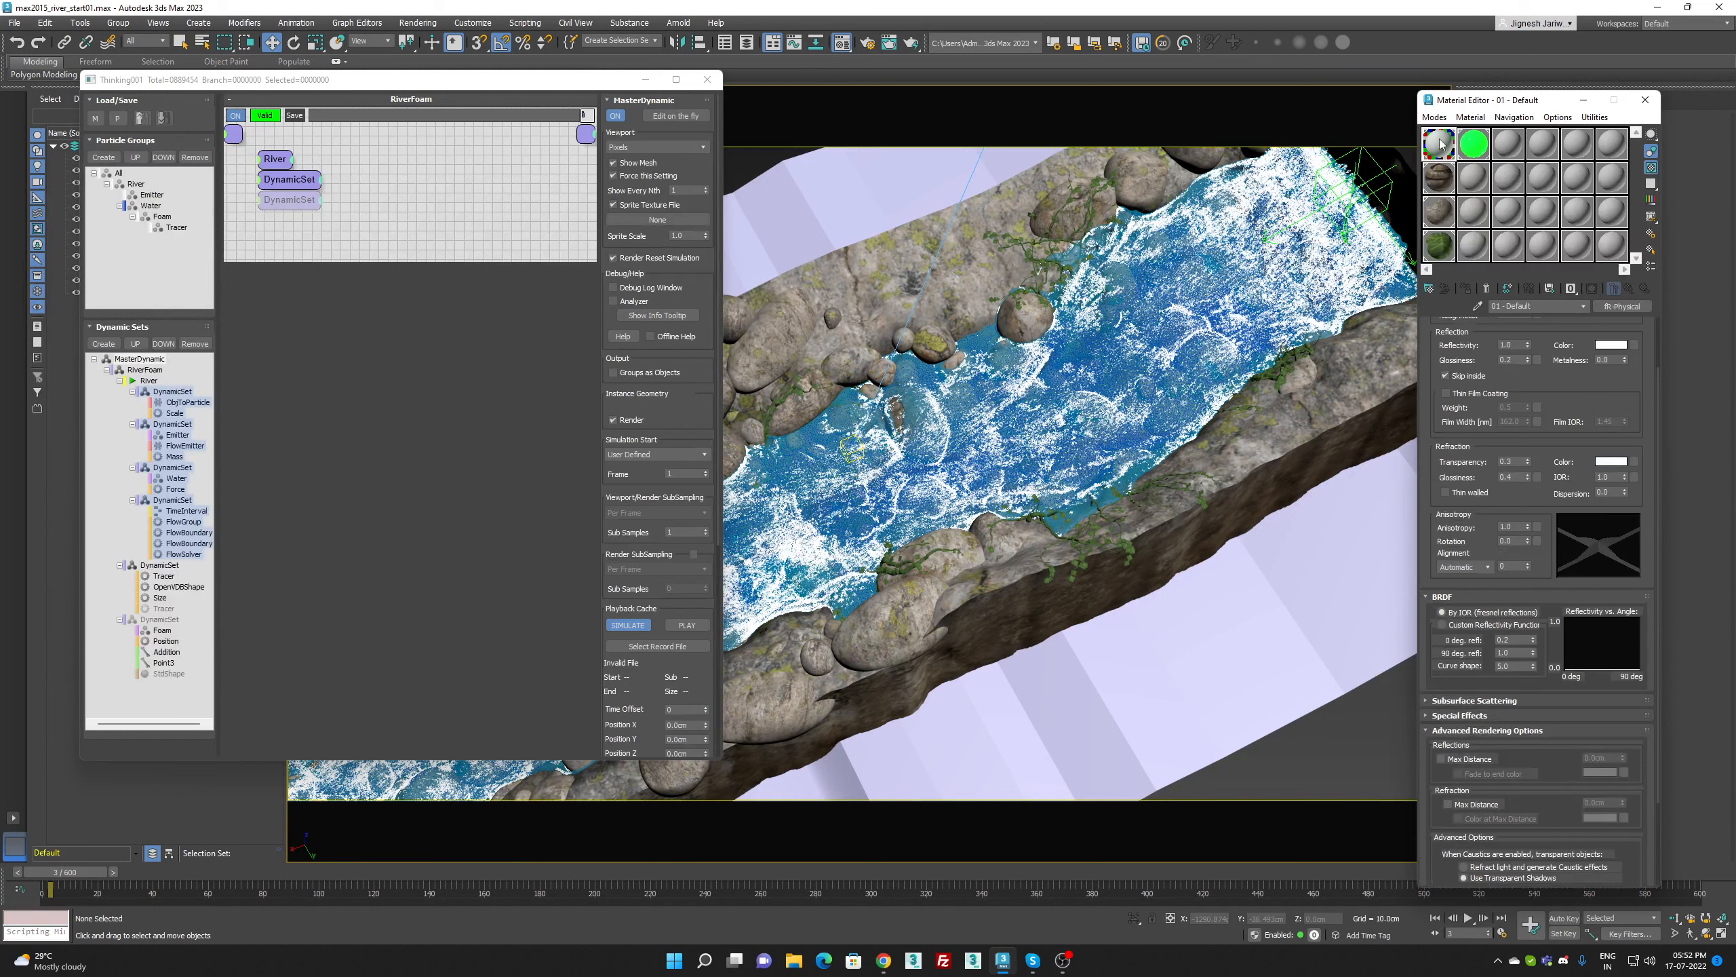
click(1474, 145)
drag(1579, 391, 1549, 241)
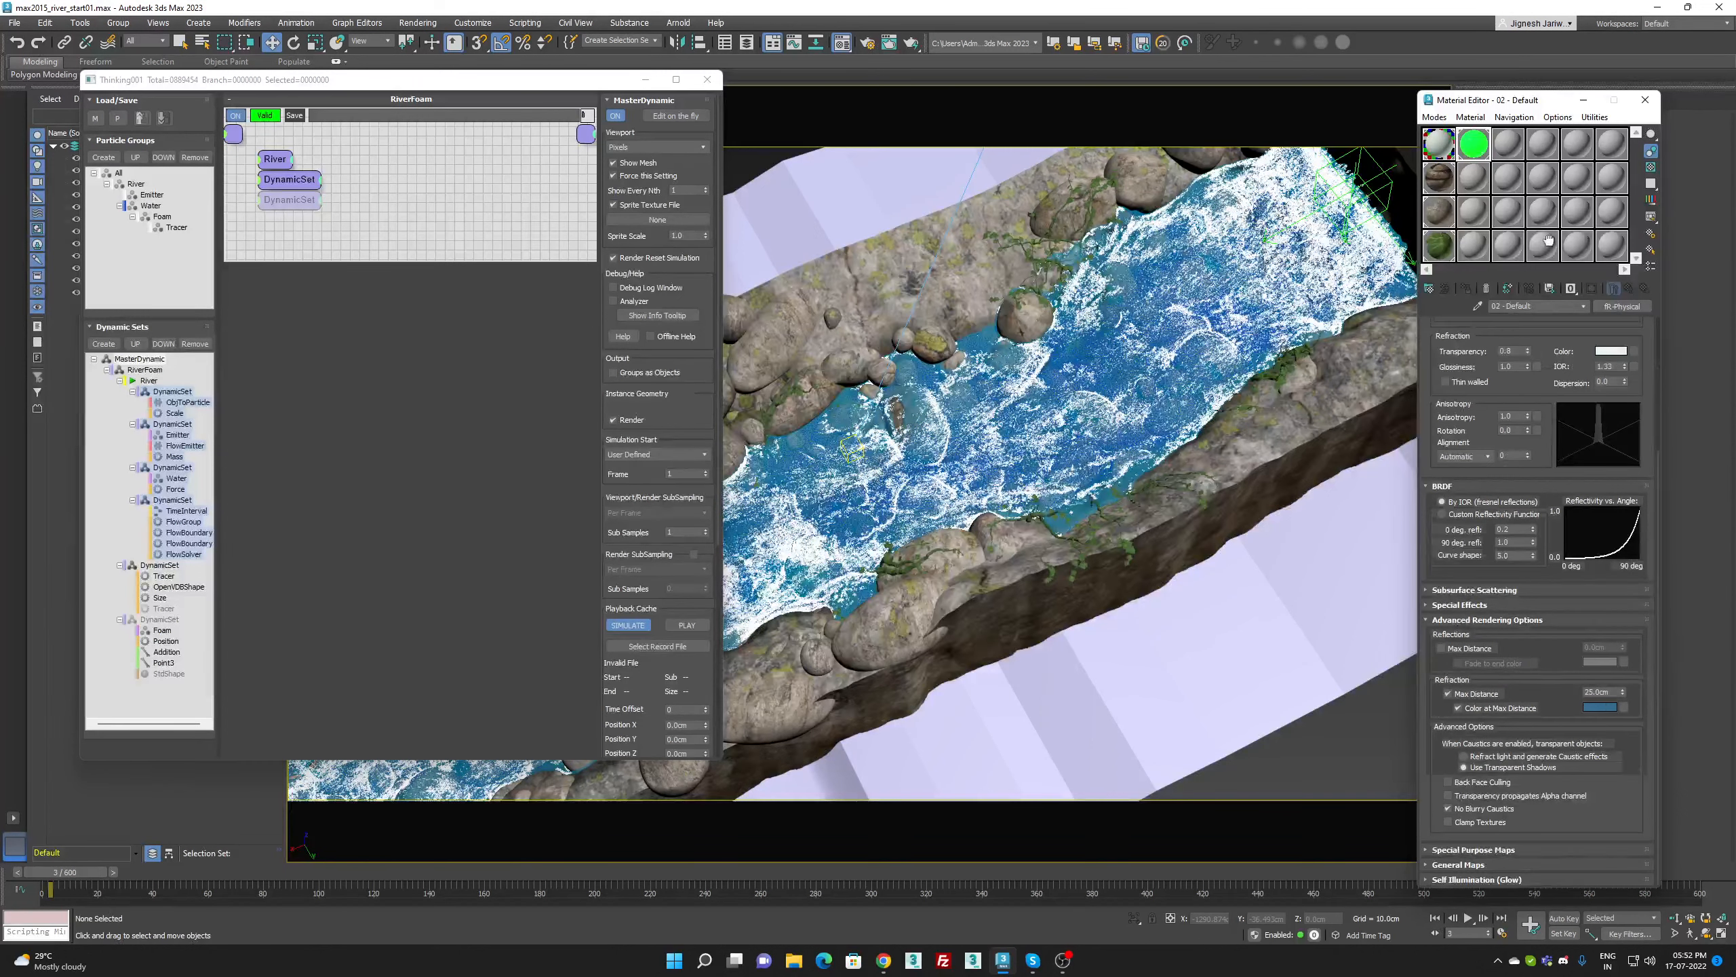
drag(1539, 399, 1536, 625)
click(1612, 364)
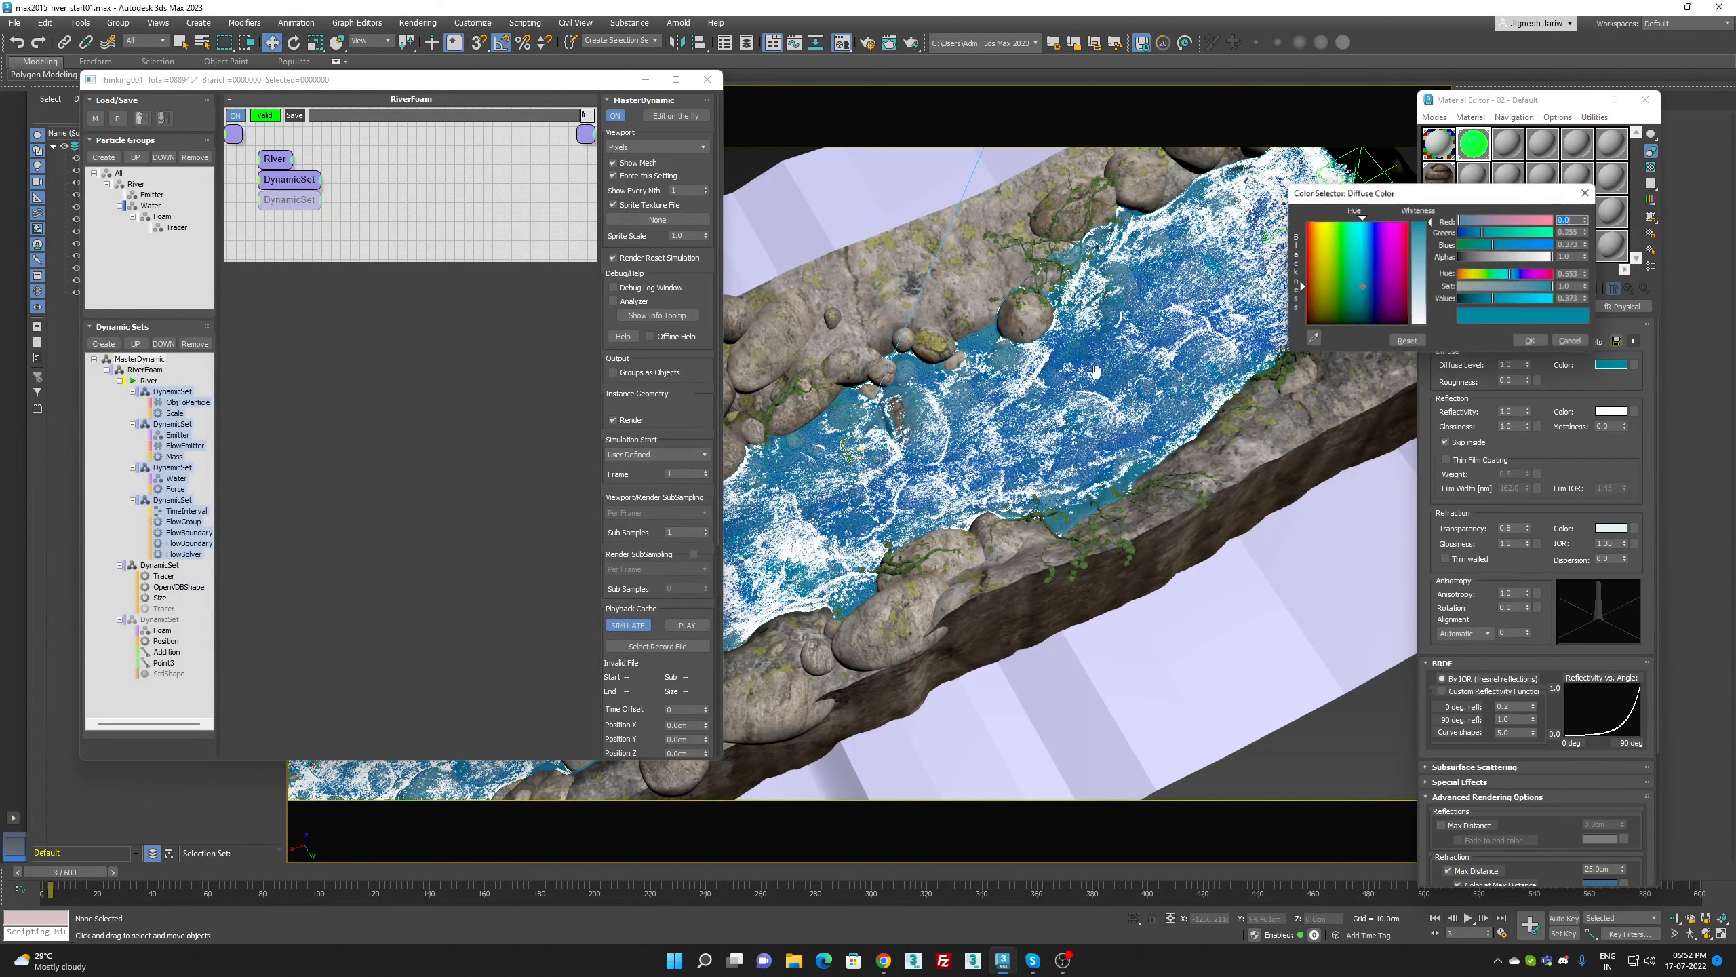
click(1326, 313)
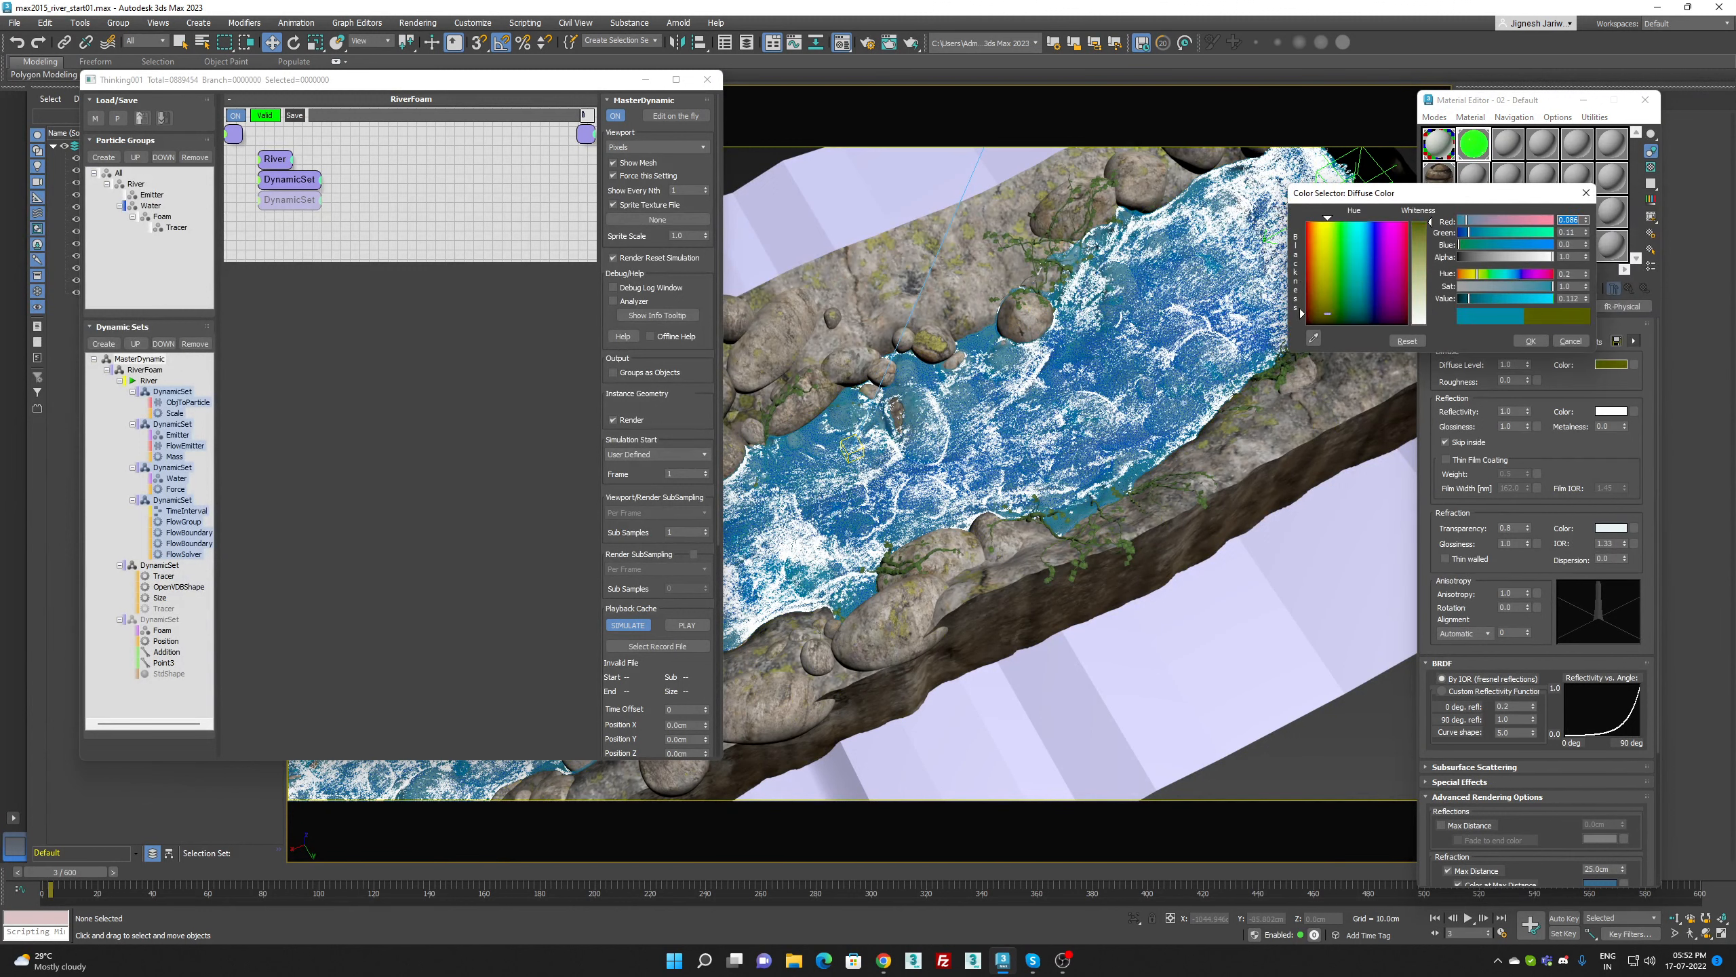
drag(1333, 330, 1322, 320)
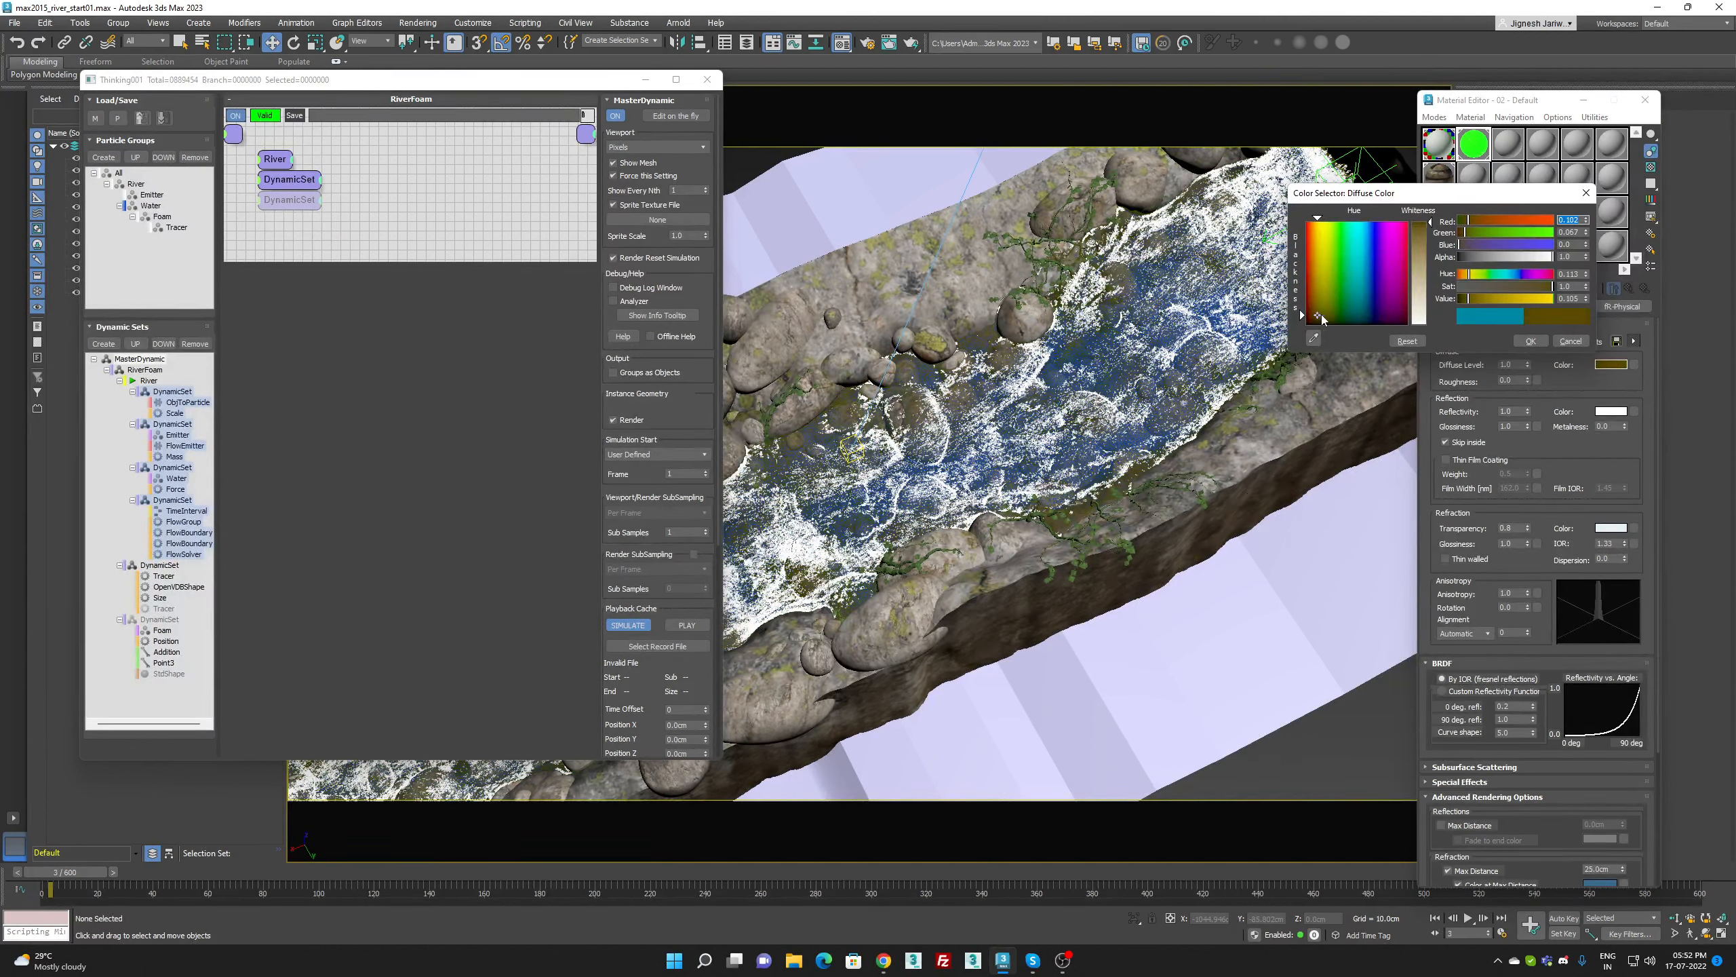
click(1530, 340)
Change the water material's refraction Color at Max Distance to a dark yellowish brown
scroll(1545, 567, down, 5)
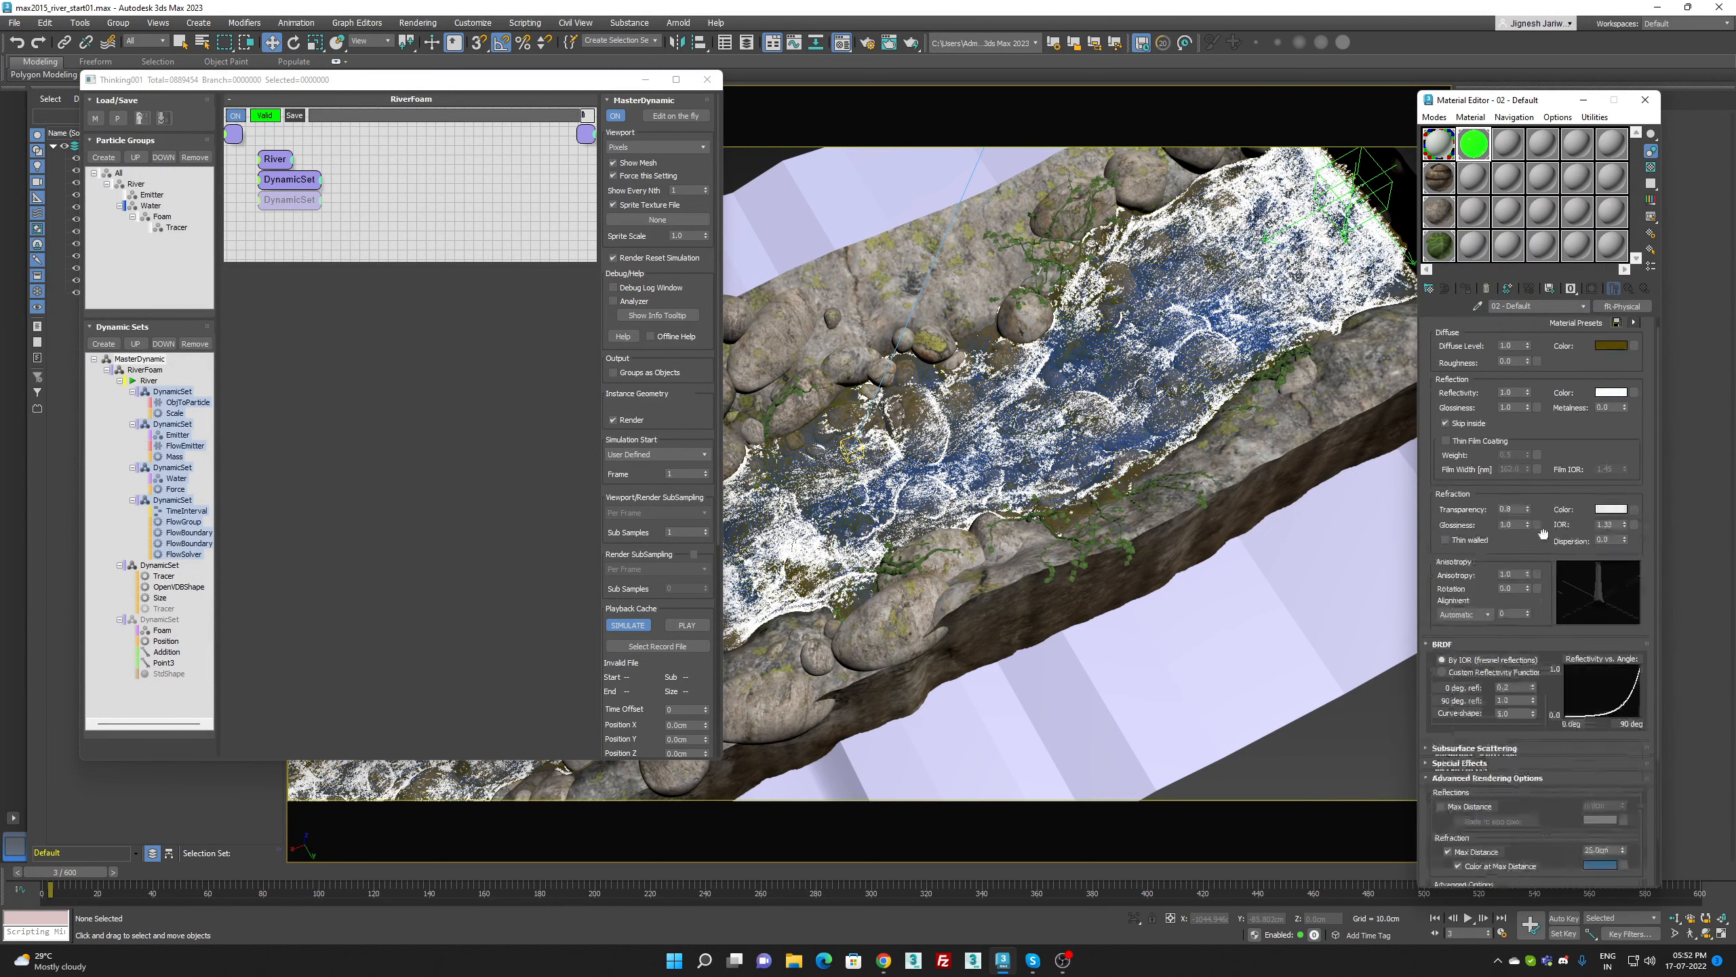
click(1602, 708)
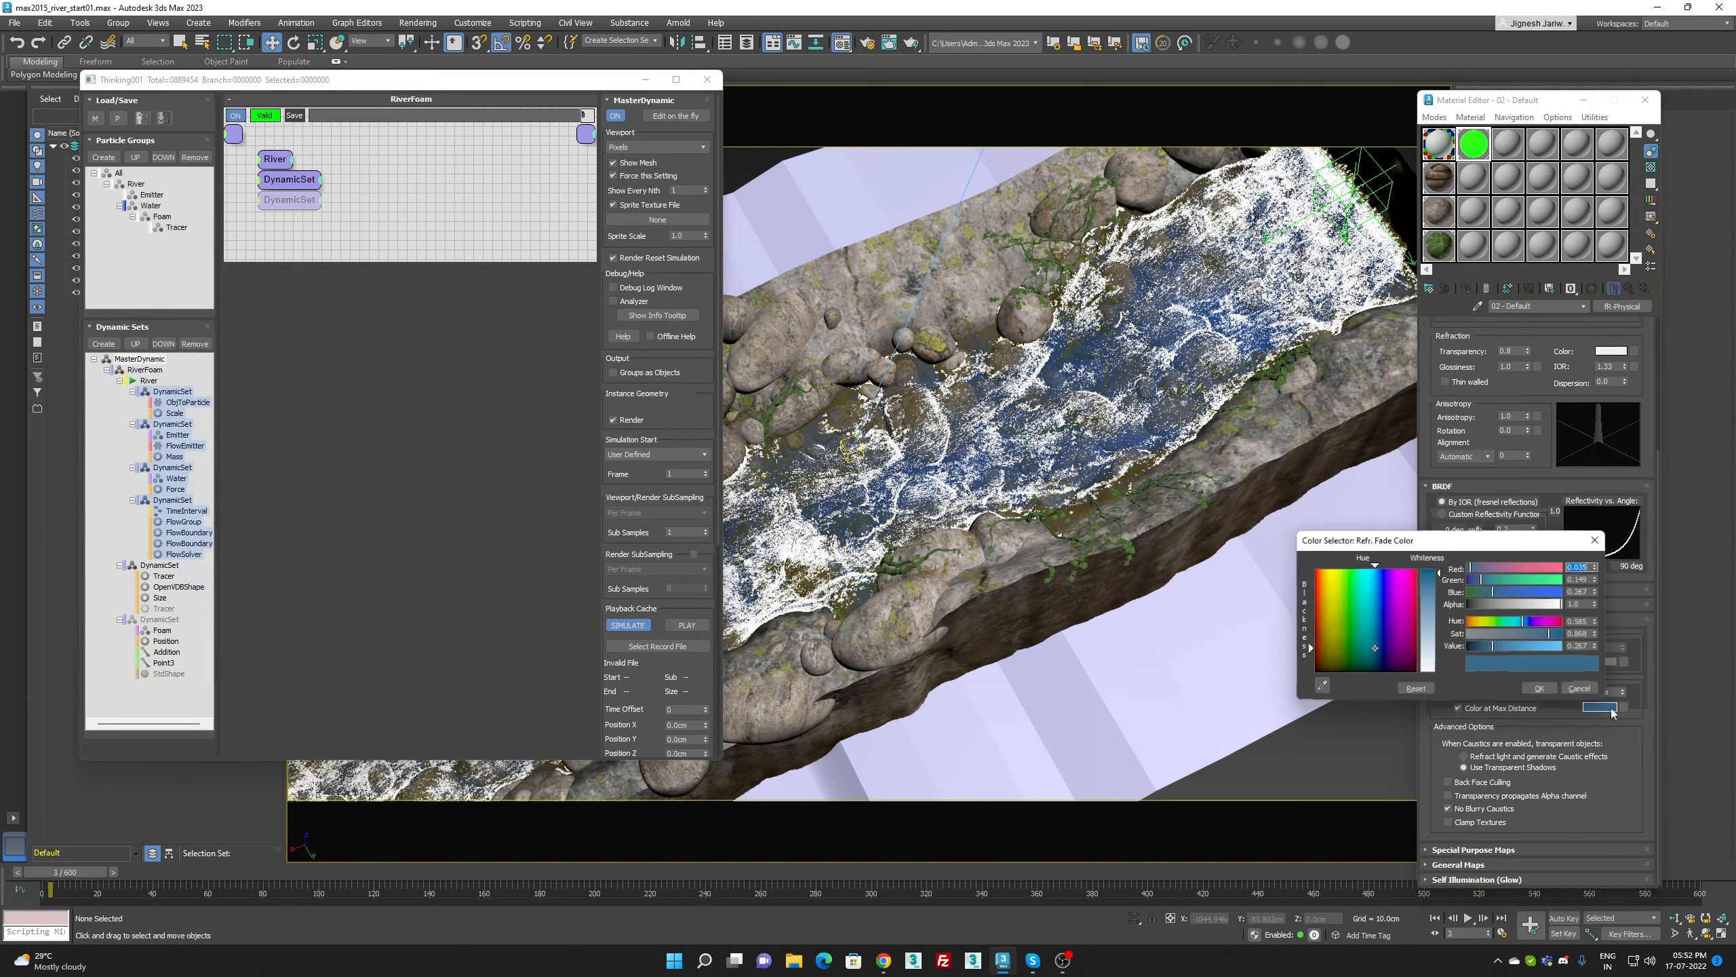
drag(1337, 667, 1330, 662)
click(1536, 689)
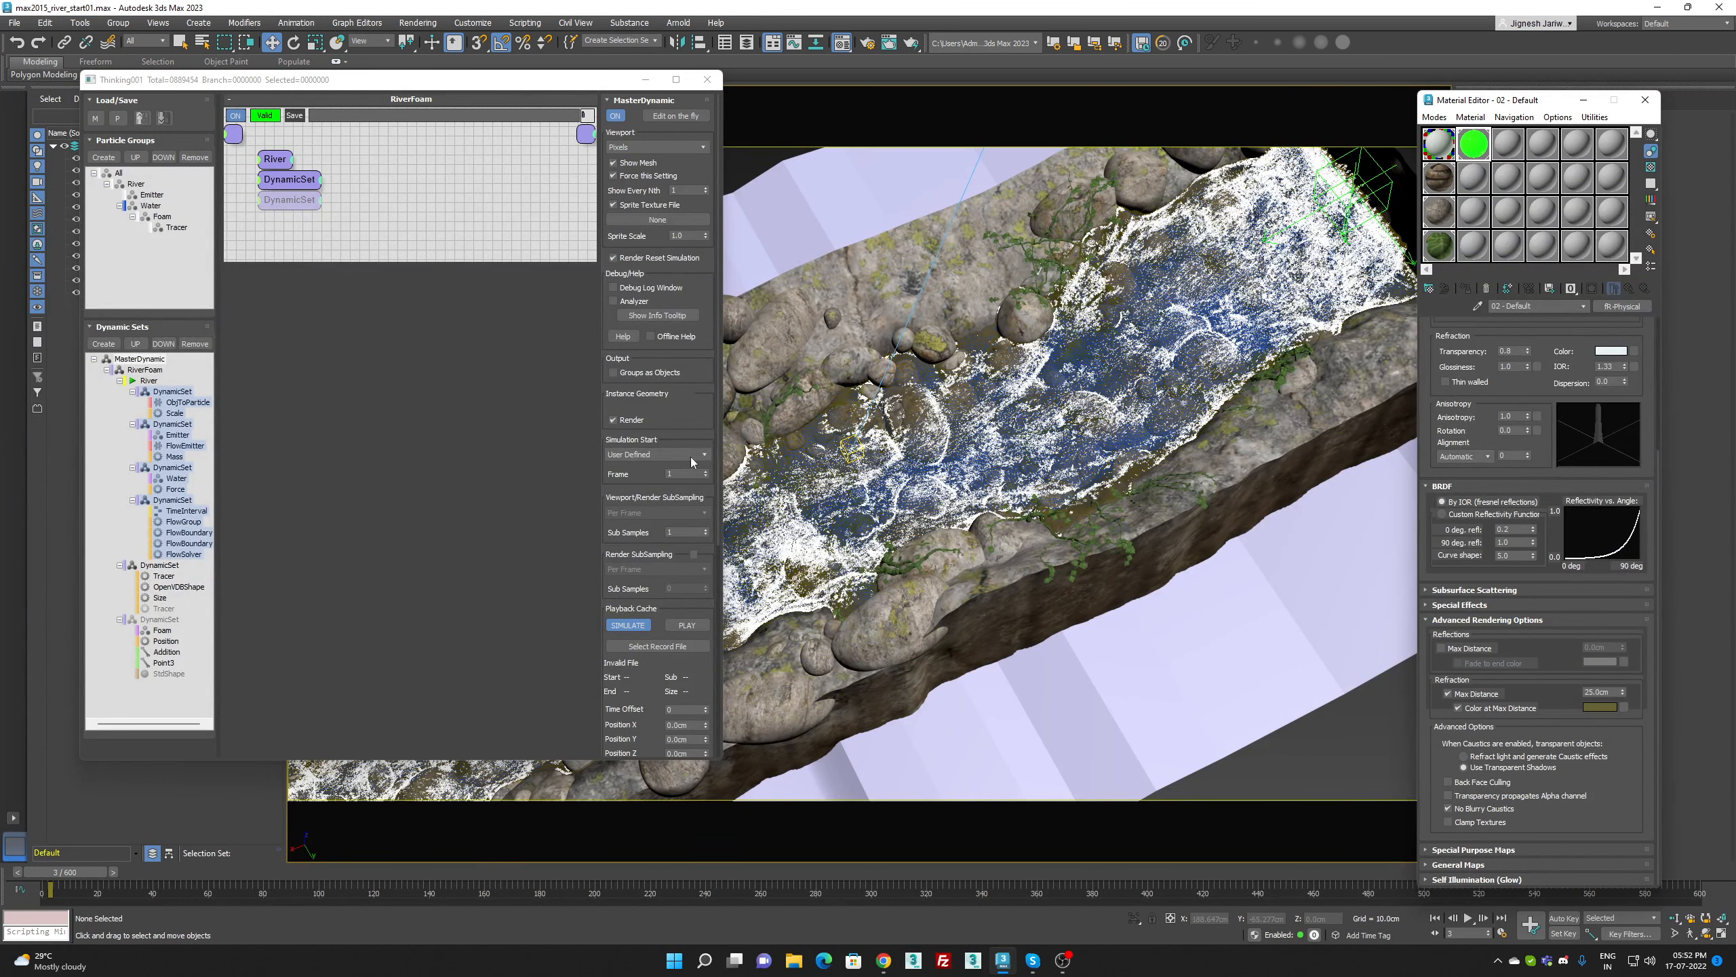
Open the foam material 01 - Default and examine its reflection and refraction settings
click(1439, 144)
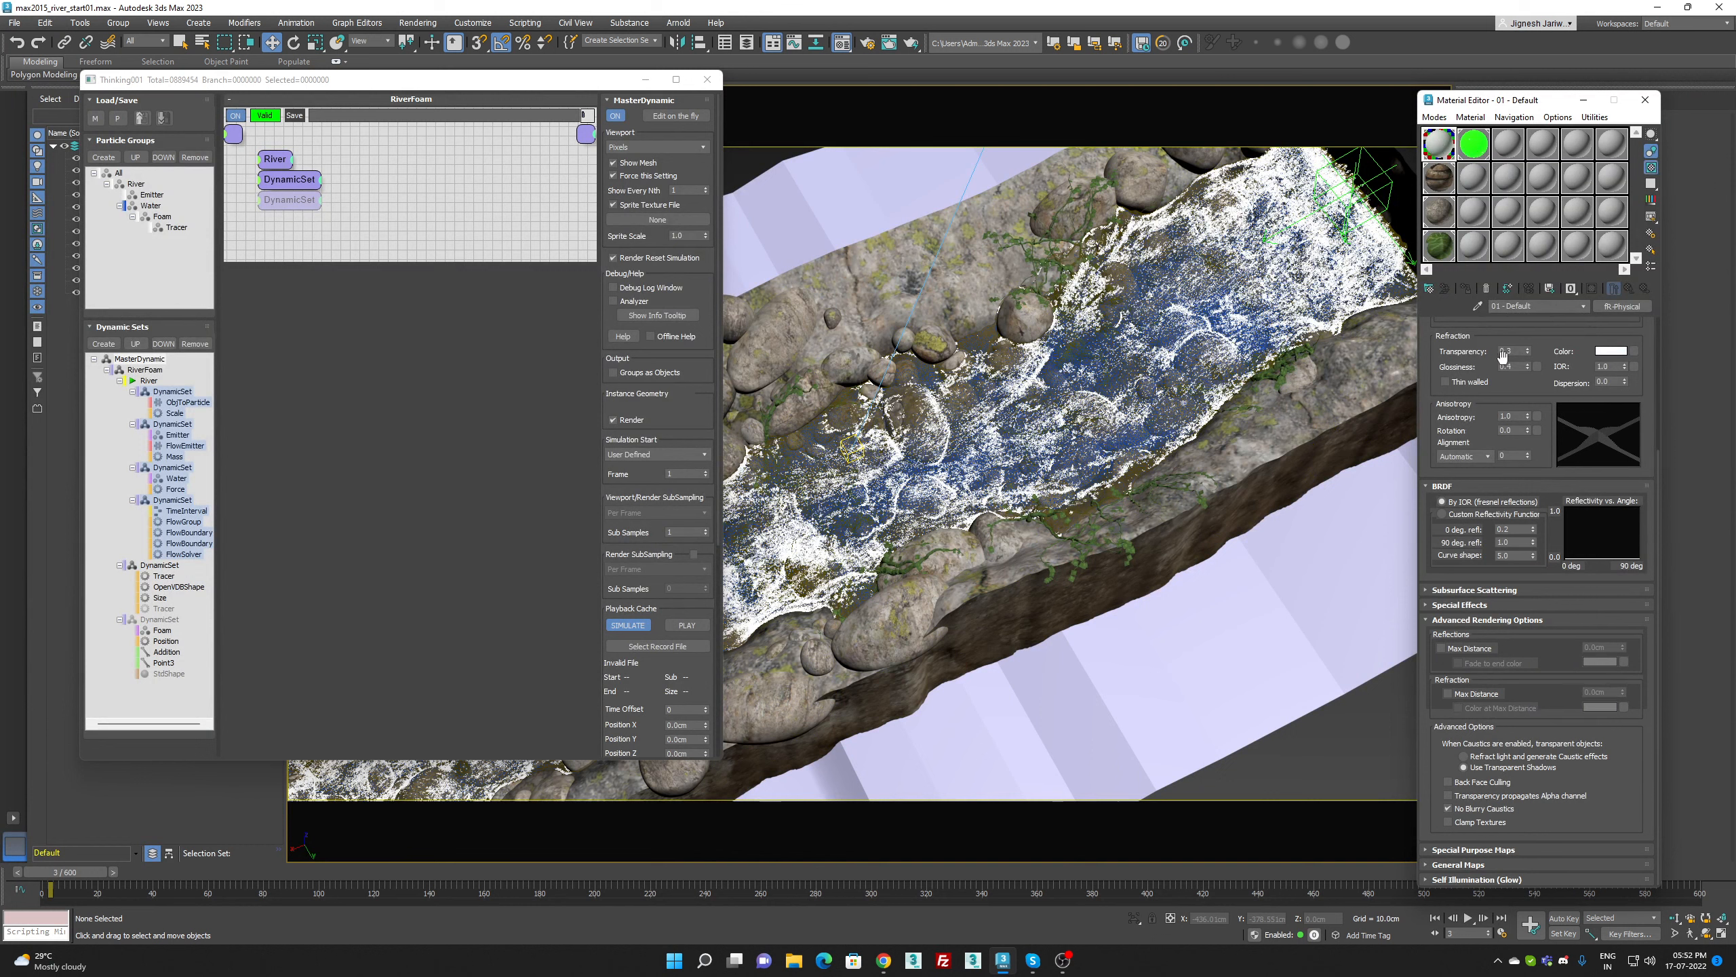
scroll(1506, 375, up, 5)
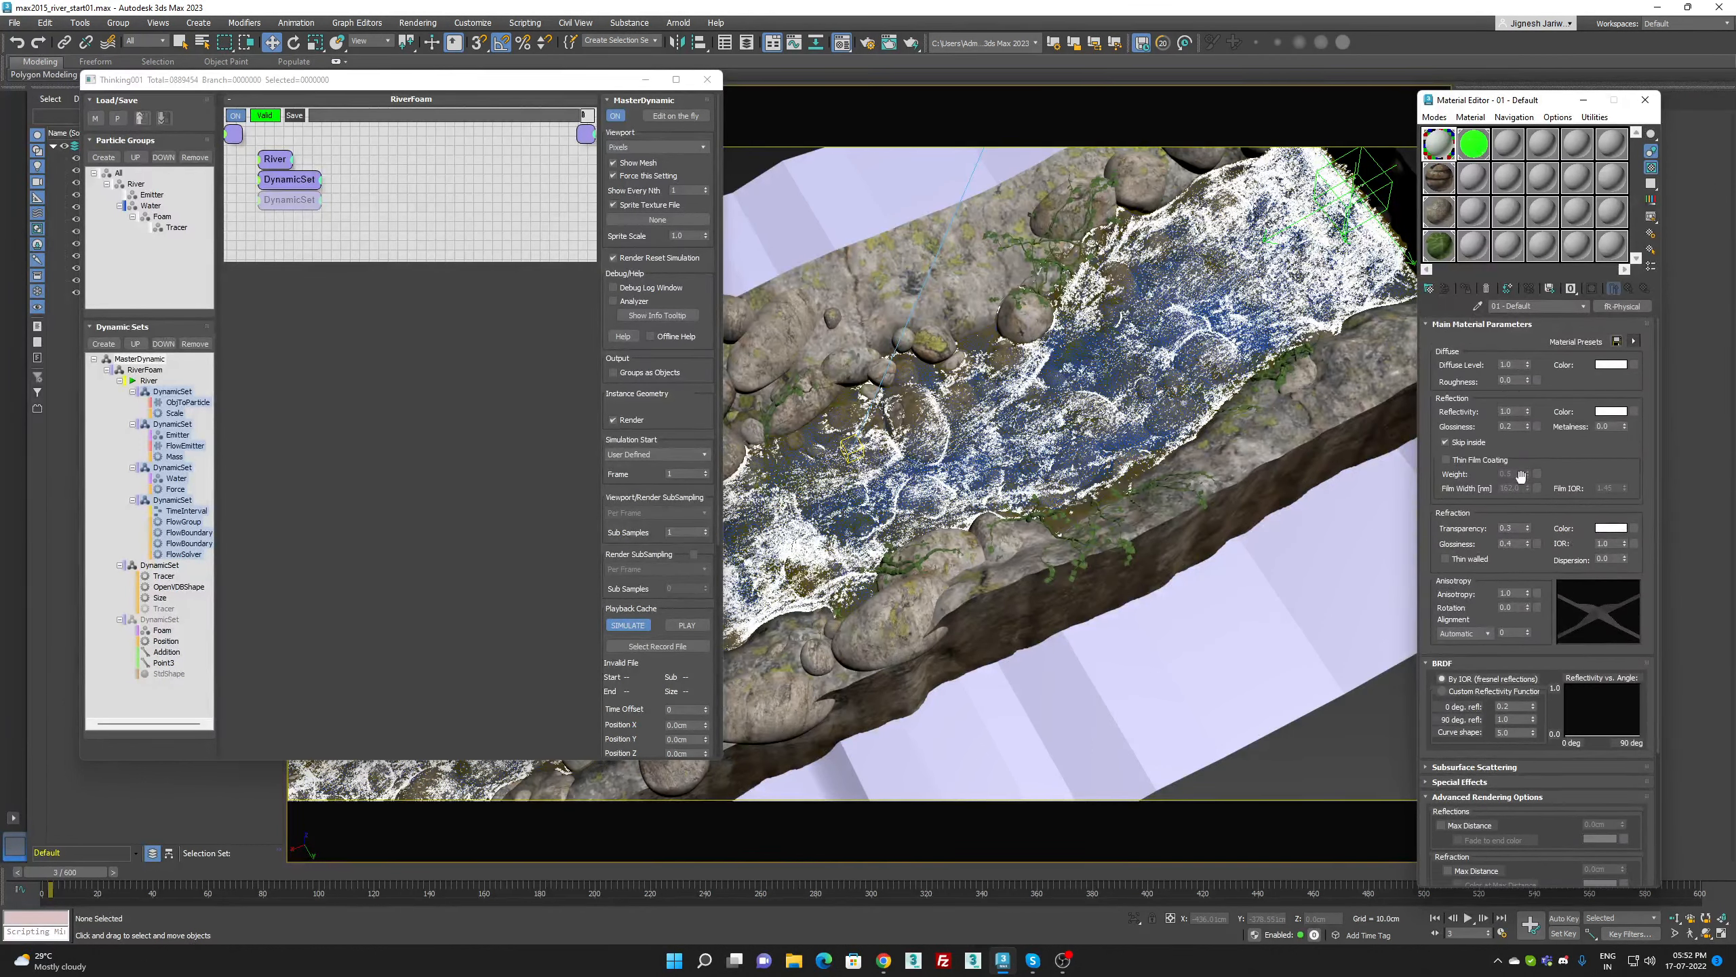
double_click(1515, 529)
double_click(1519, 543)
double_click(1611, 544)
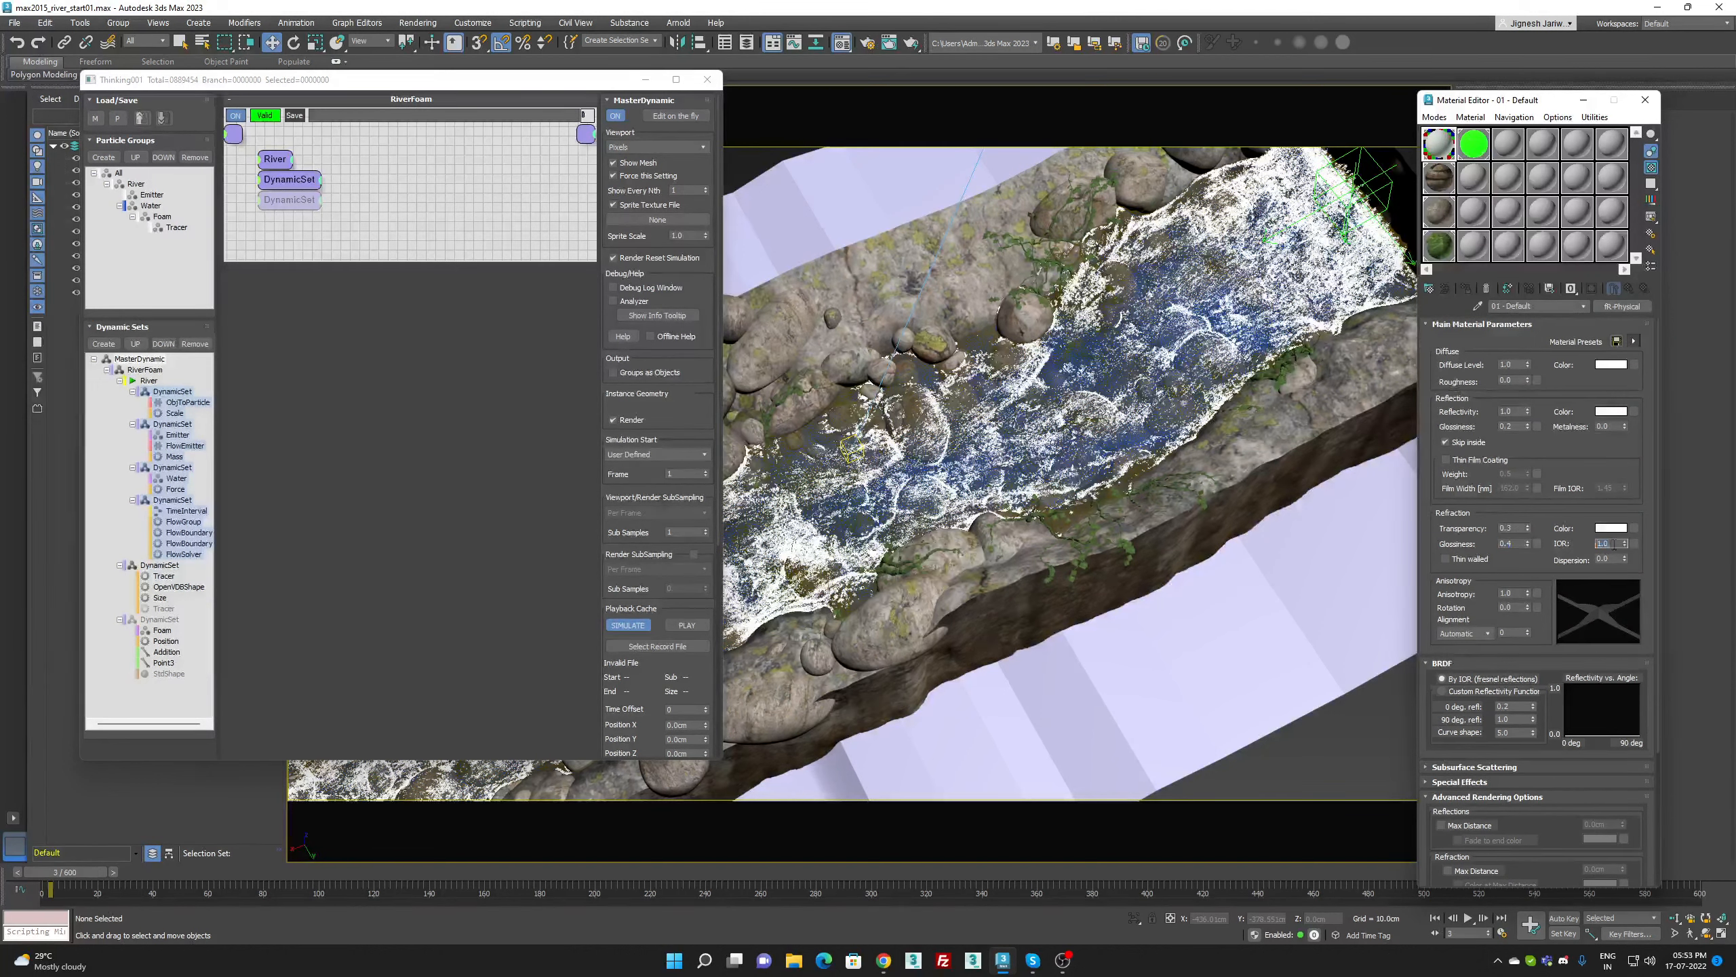
double_click(1516, 413)
double_click(1513, 425)
drag(1501, 493, 1507, 413)
Select Thinking001 and check the motion blur settings in its object properties
drag(410, 80, 565, 84)
click(128, 271)
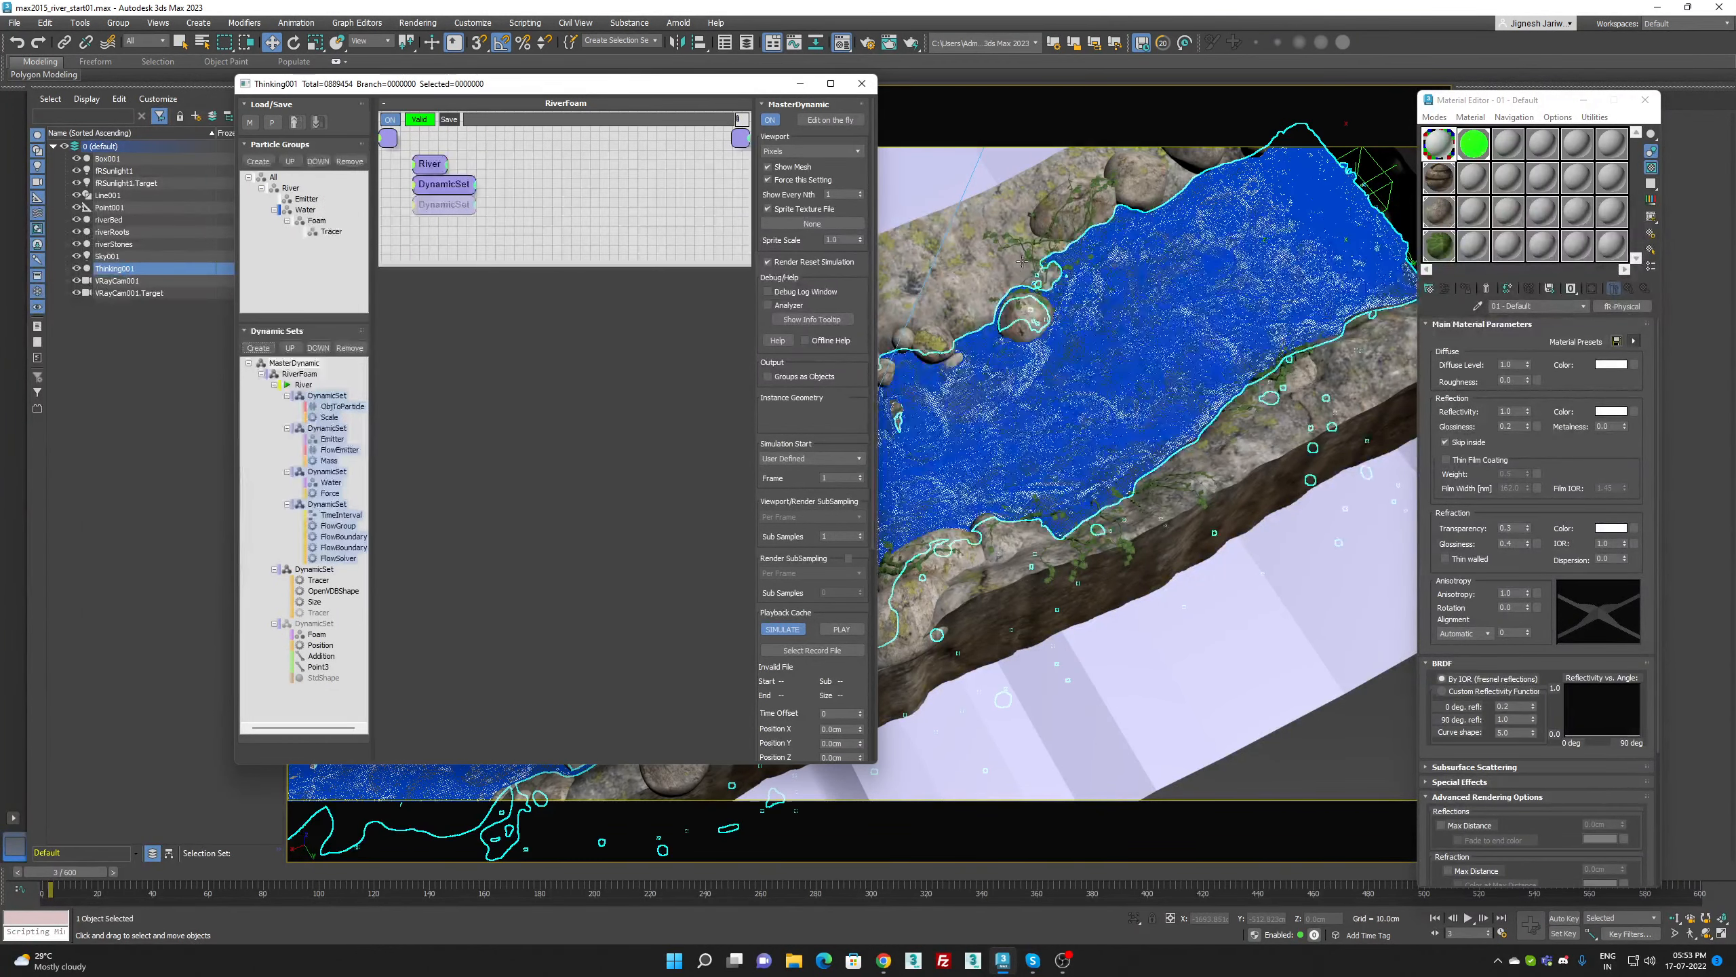
right_click(1018, 254)
click(1059, 381)
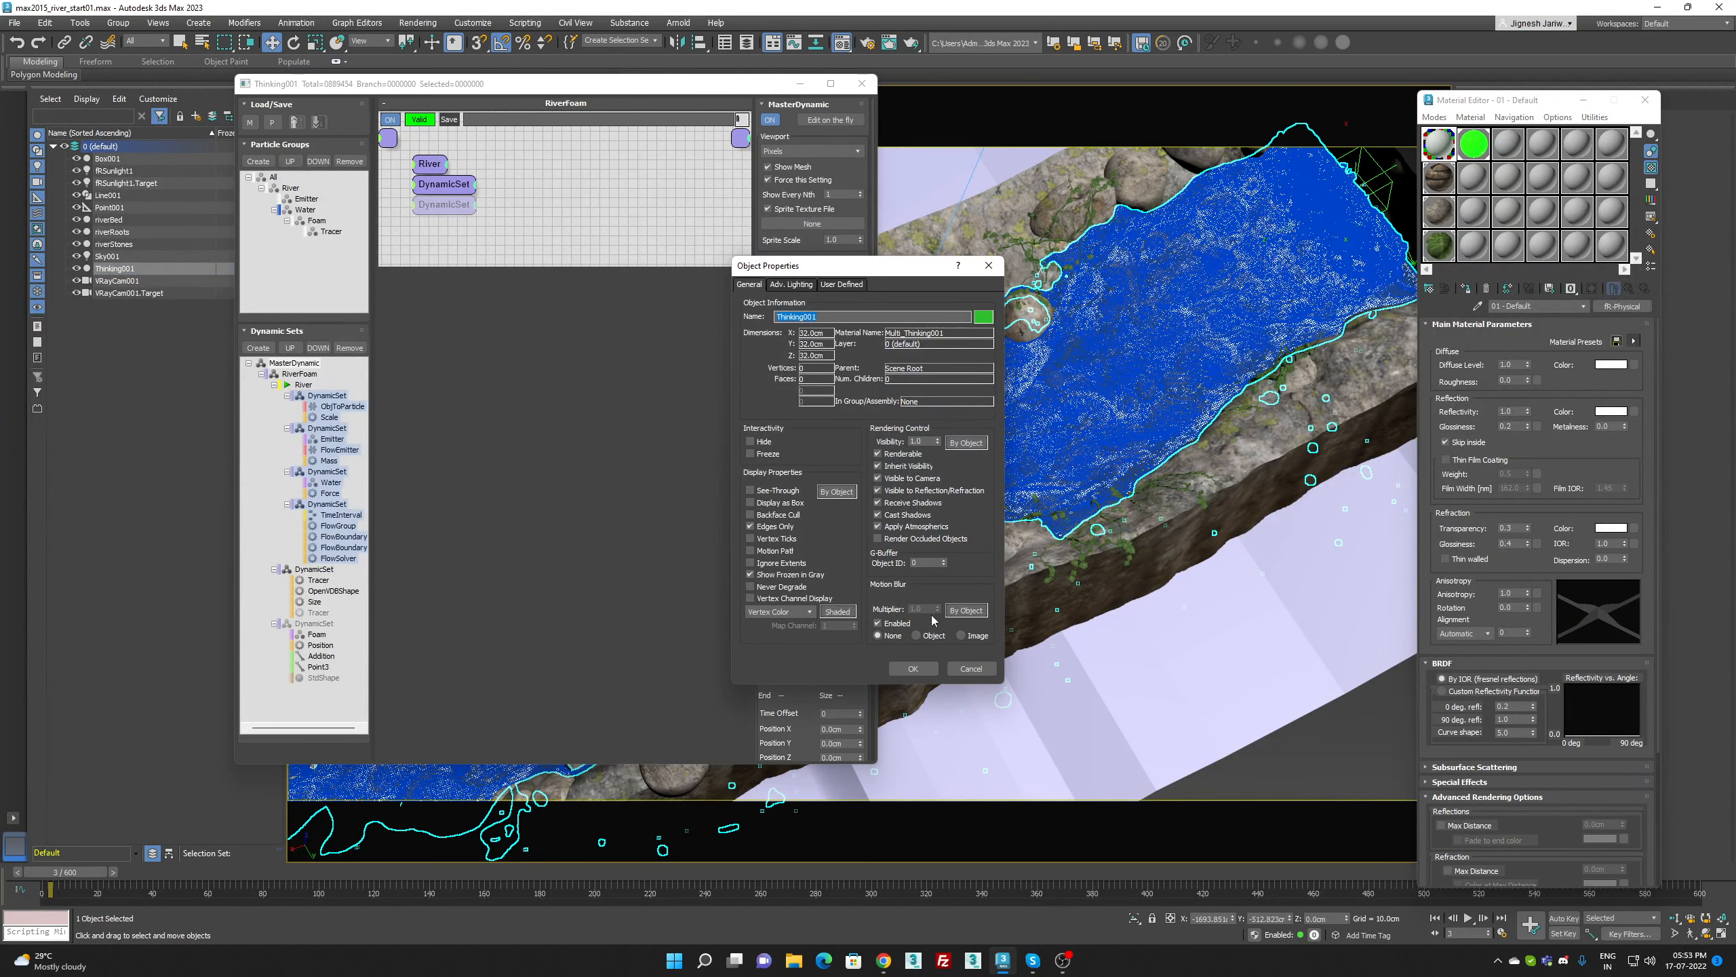
click(914, 668)
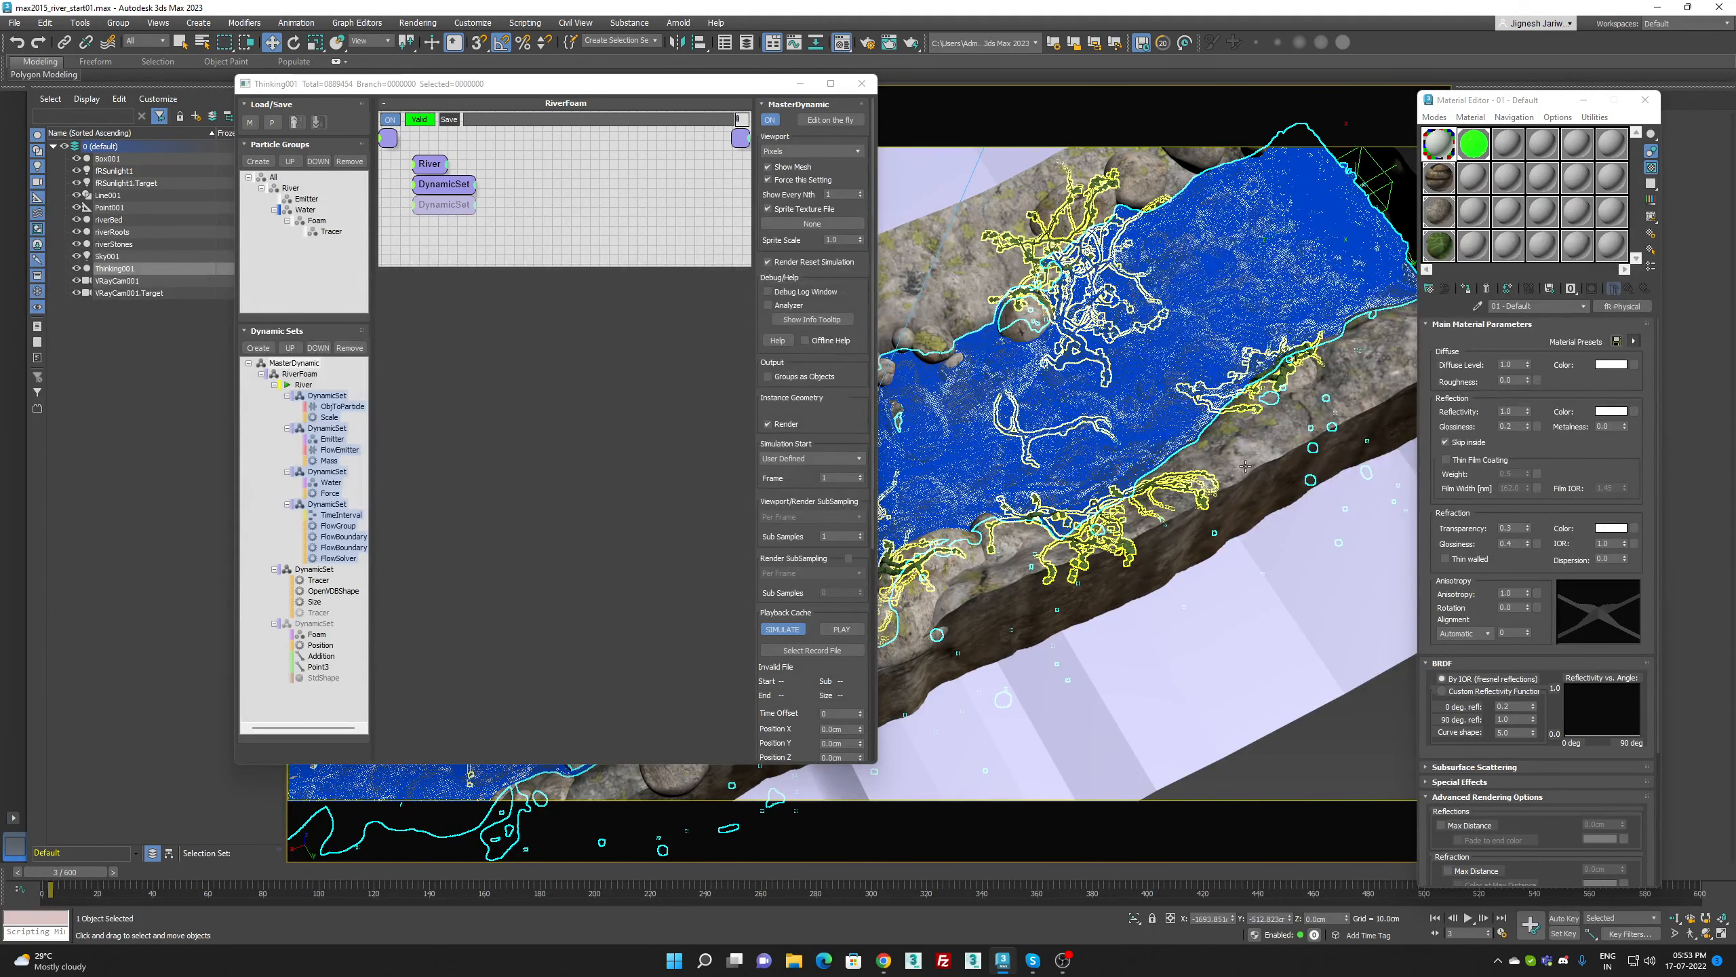
Enable motion blur on the VRayCam001 camera and set its shutter type to Frames
drag(1510, 101, 1190, 45)
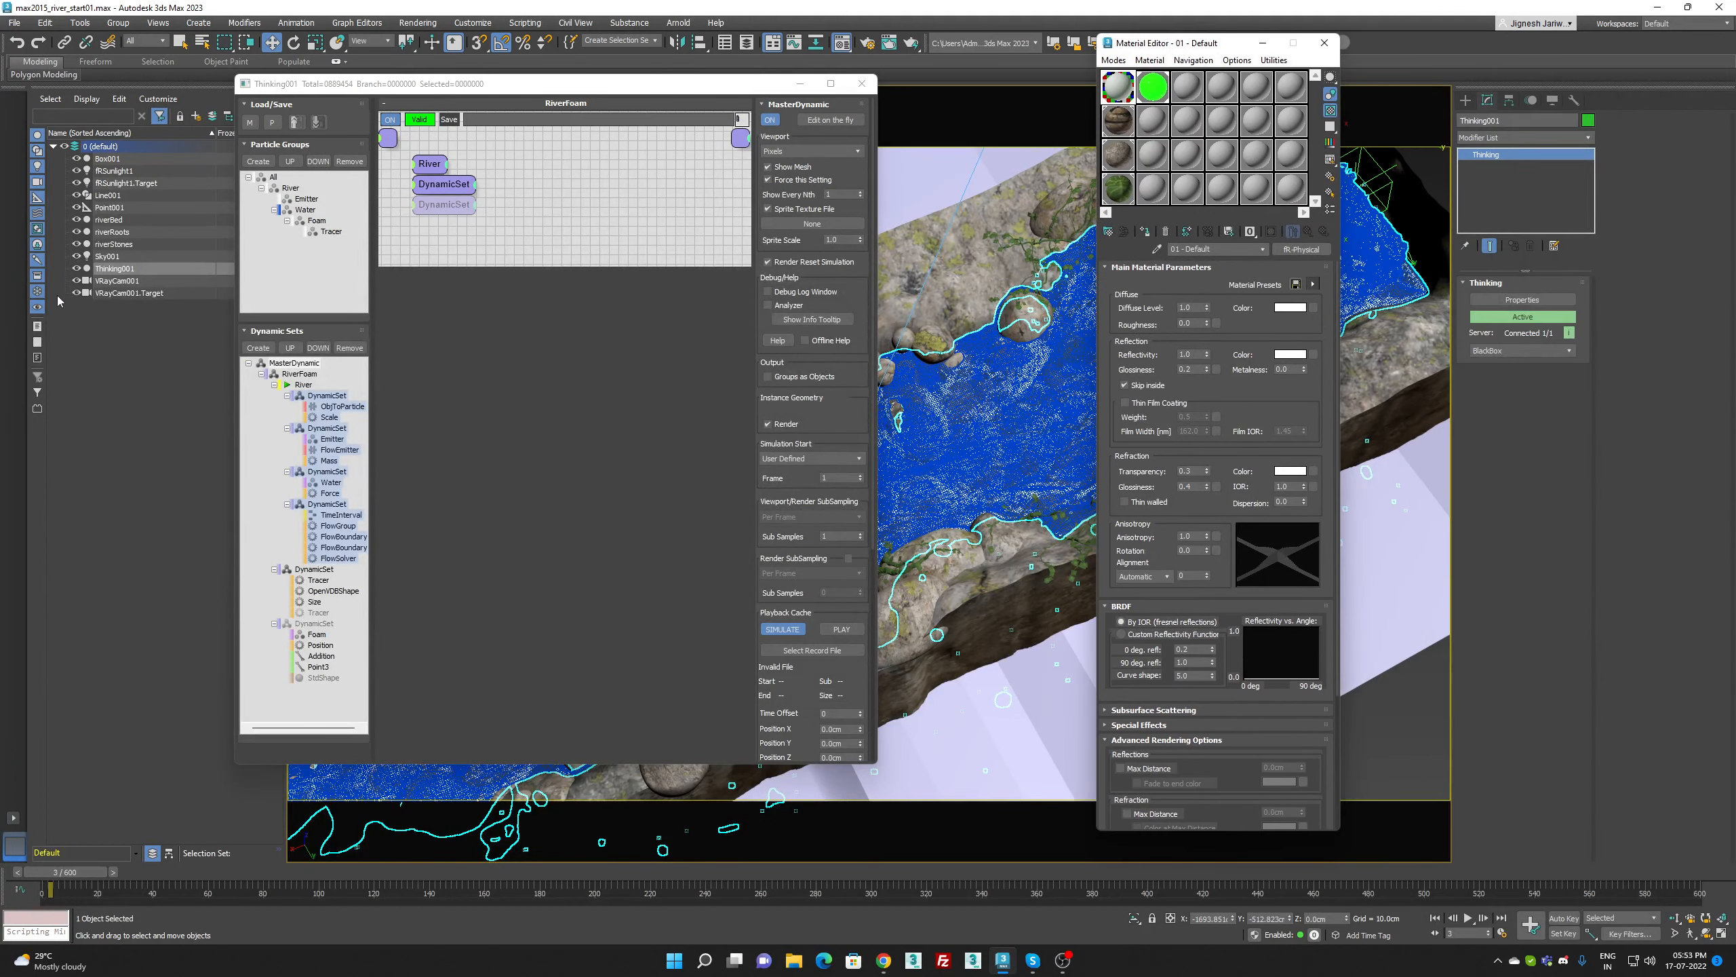
click(117, 281)
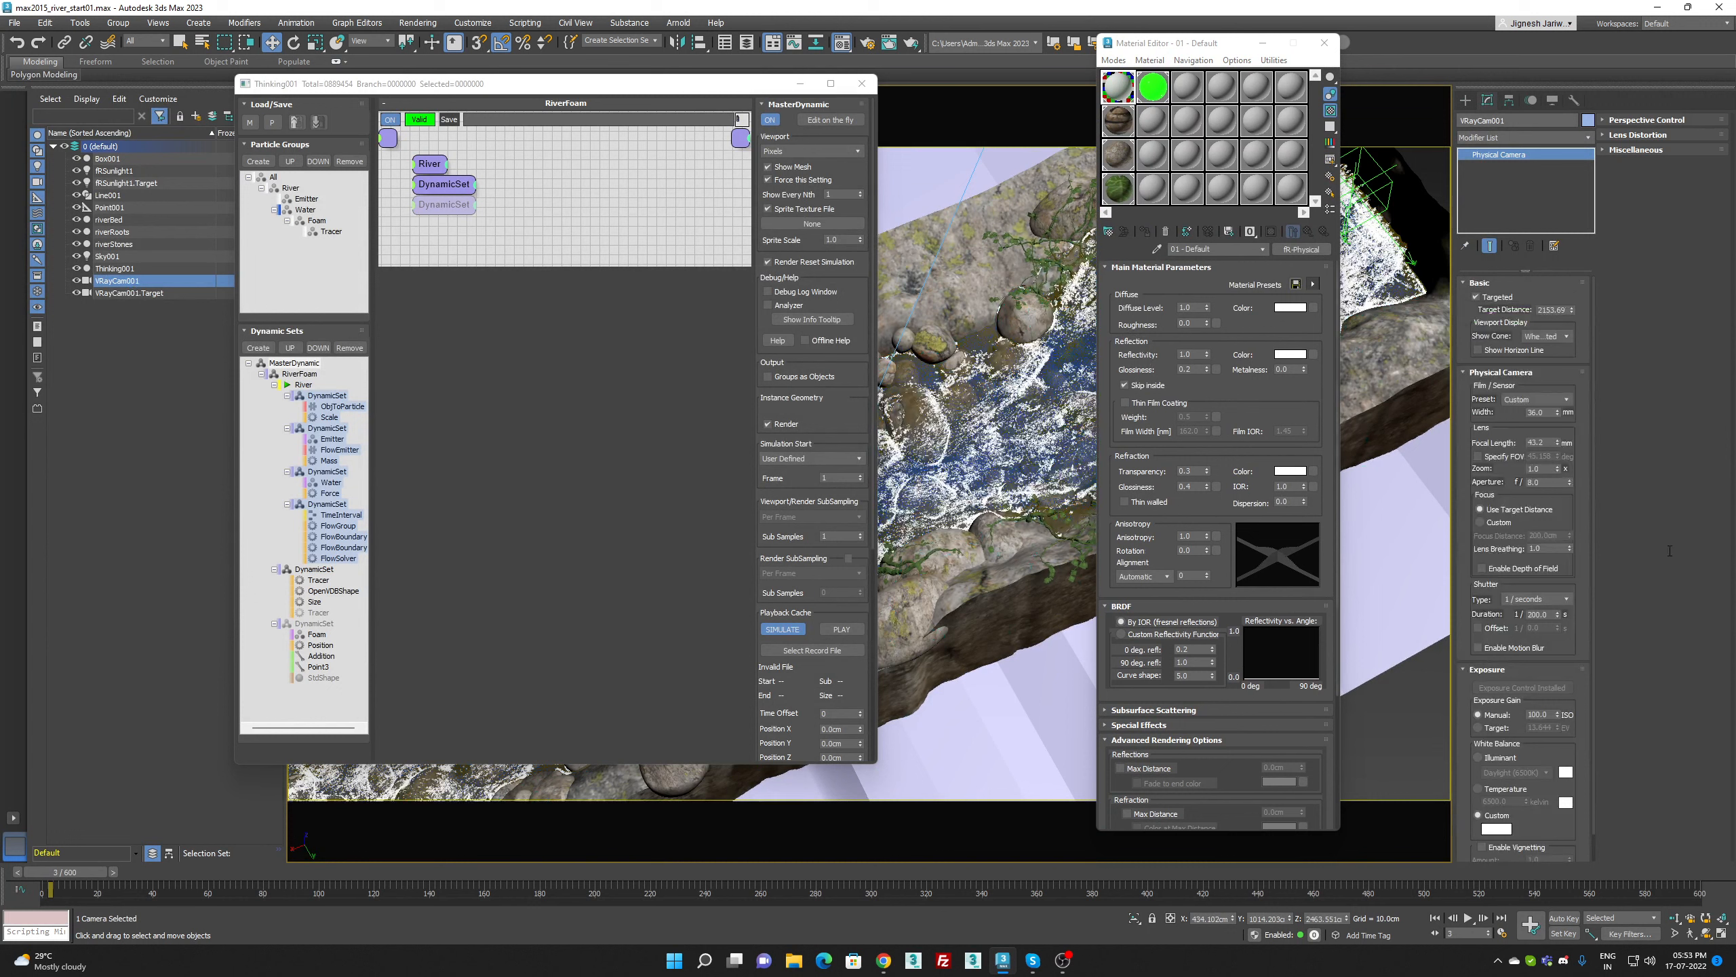
click(1479, 648)
click(1537, 599)
click(1535, 638)
click(1544, 615)
scroll(1481, 541, down, 1)
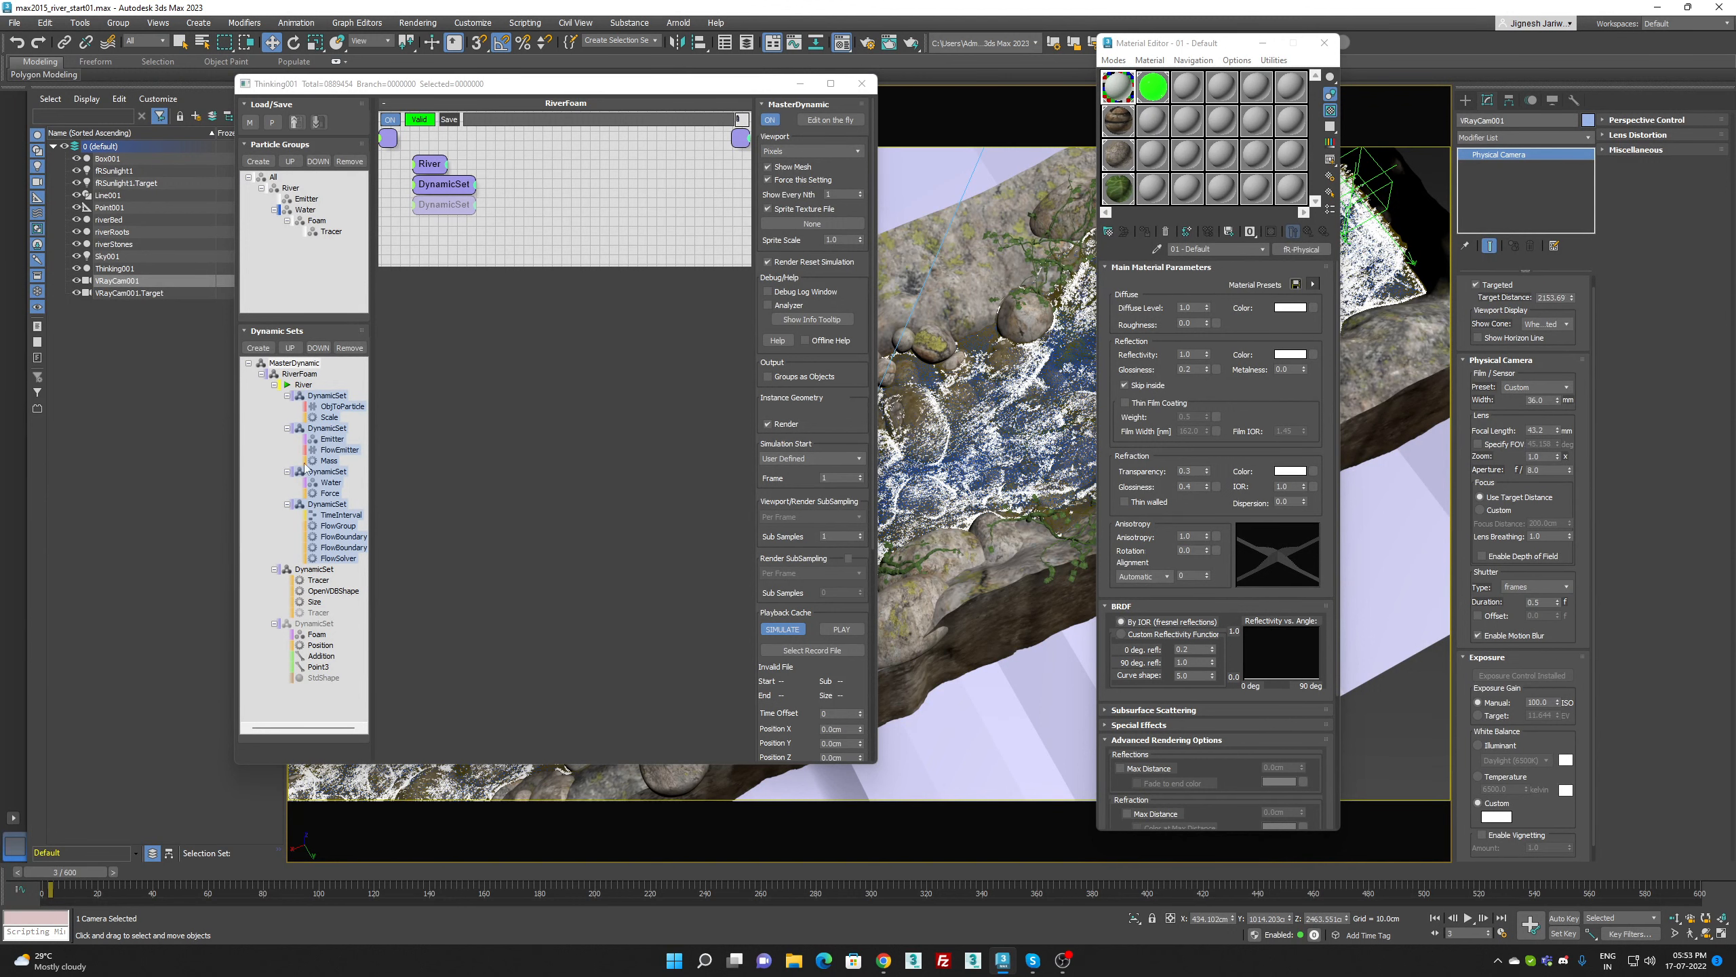
Check the foam StdShape settings and turn off Show Mesh in the MasterDynamic settings
click(324, 677)
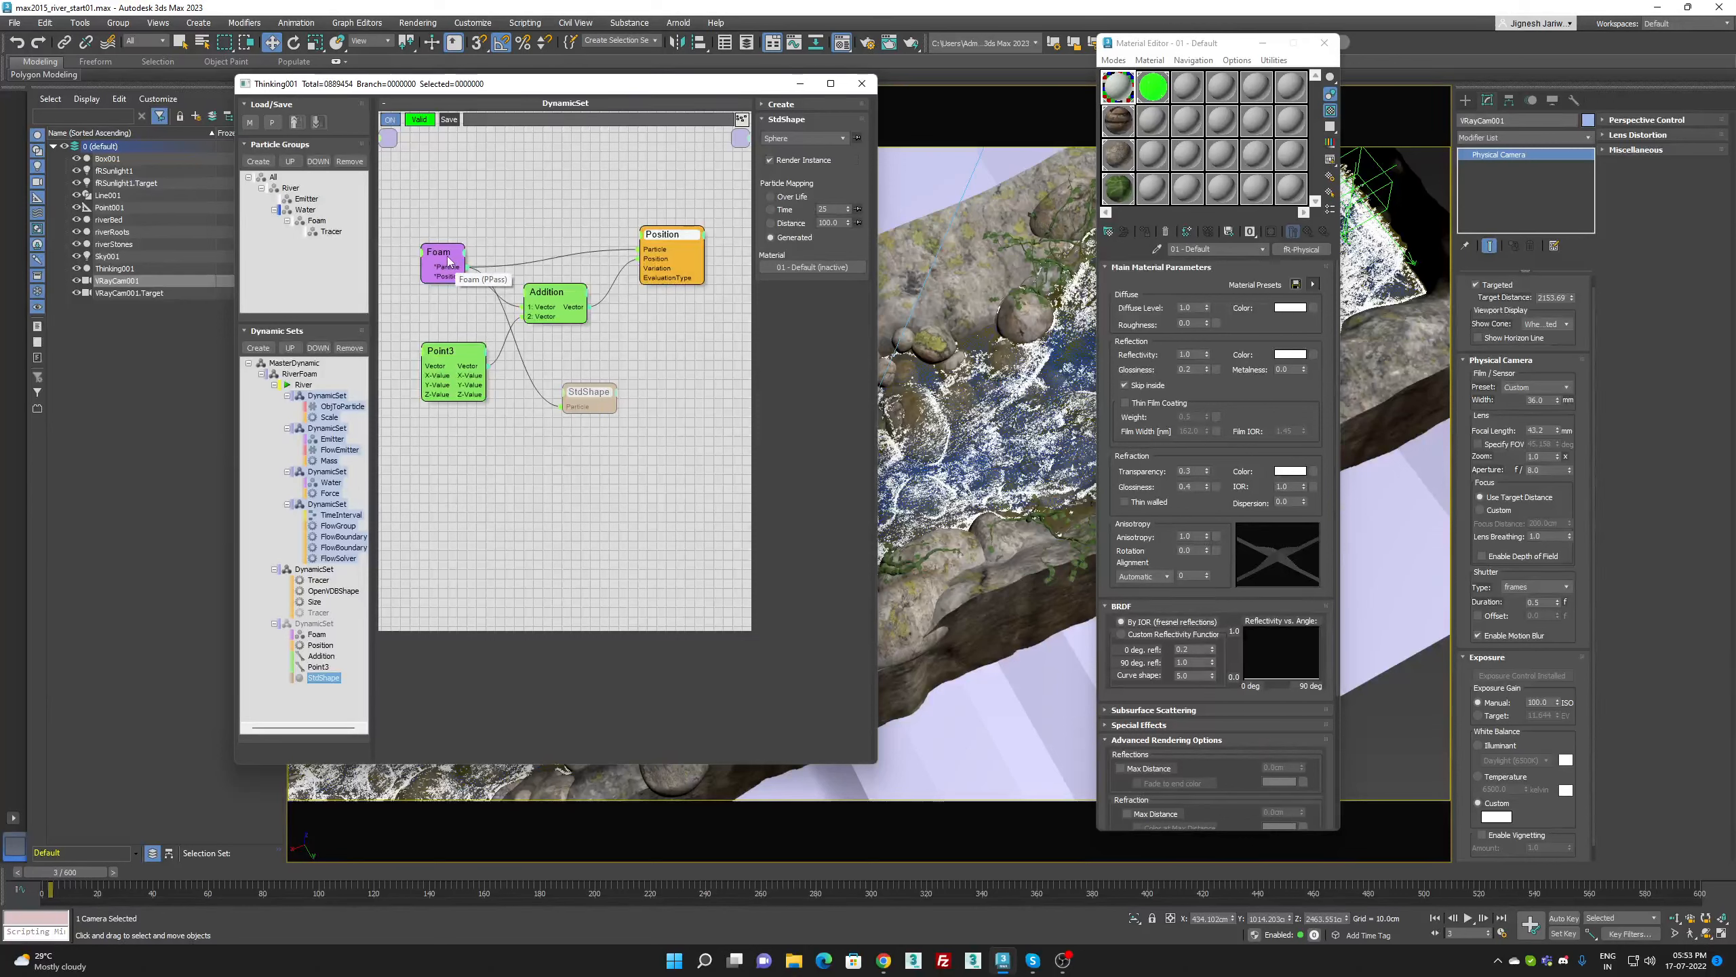
click(295, 363)
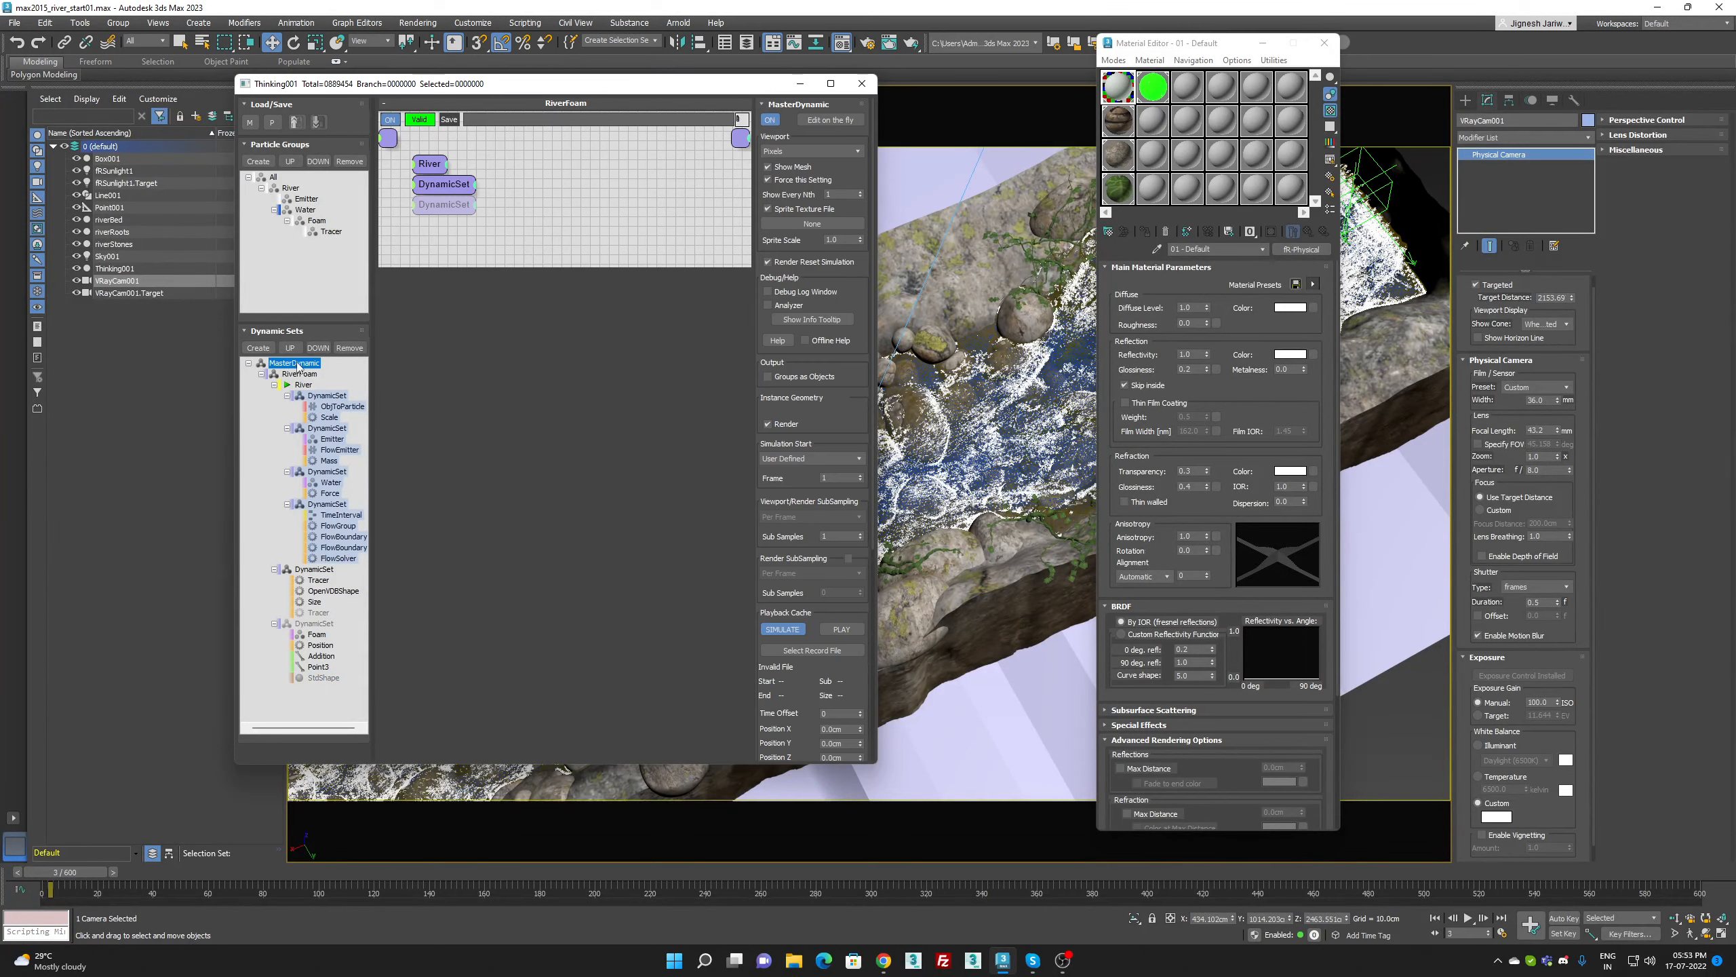
click(783, 169)
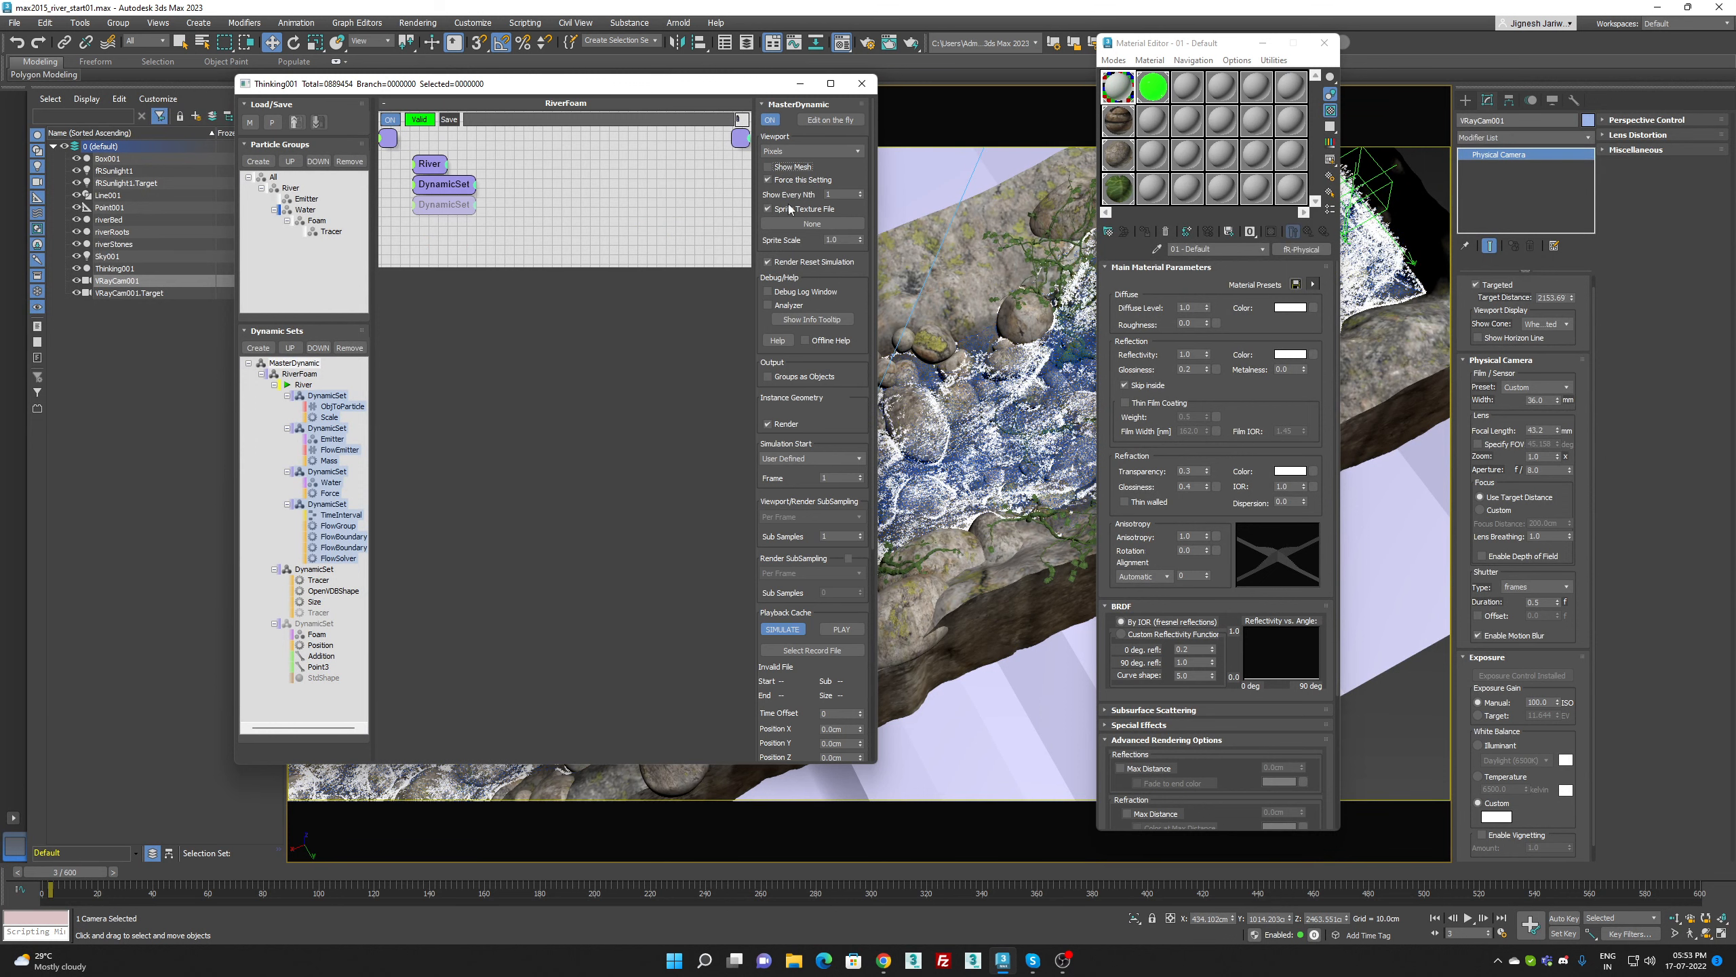
Enable the foam DynamicSet and its StdShape operator at frame 0, and save the scene
click(314, 624)
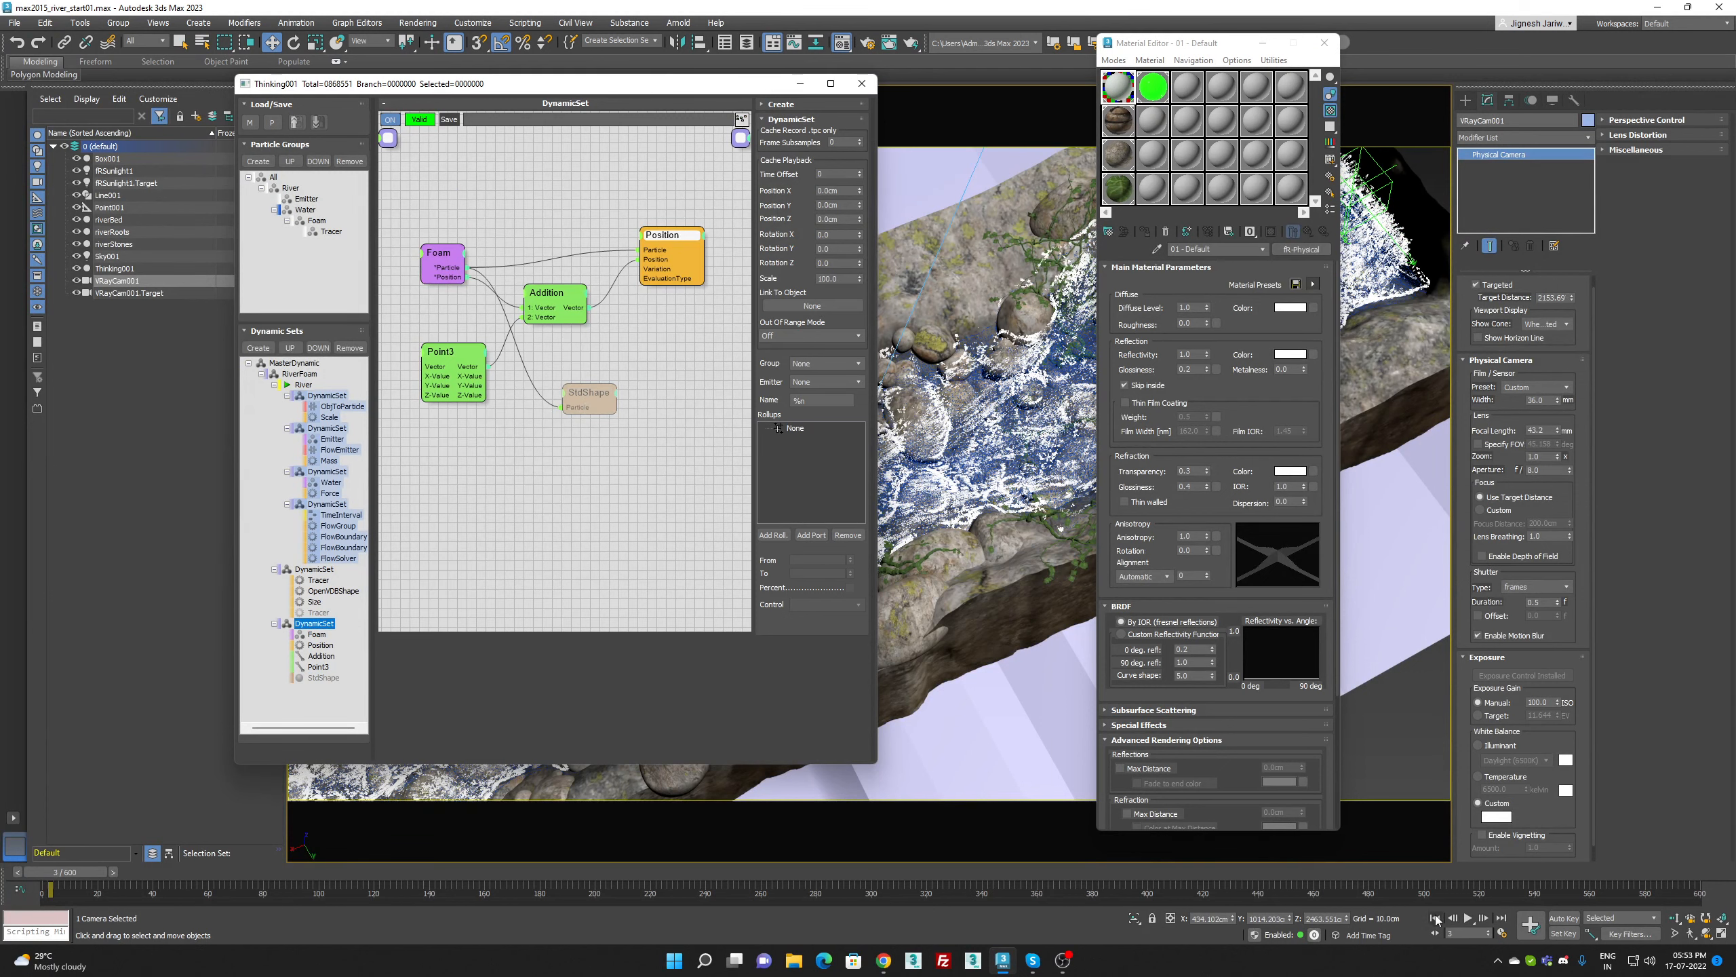
click(1436, 918)
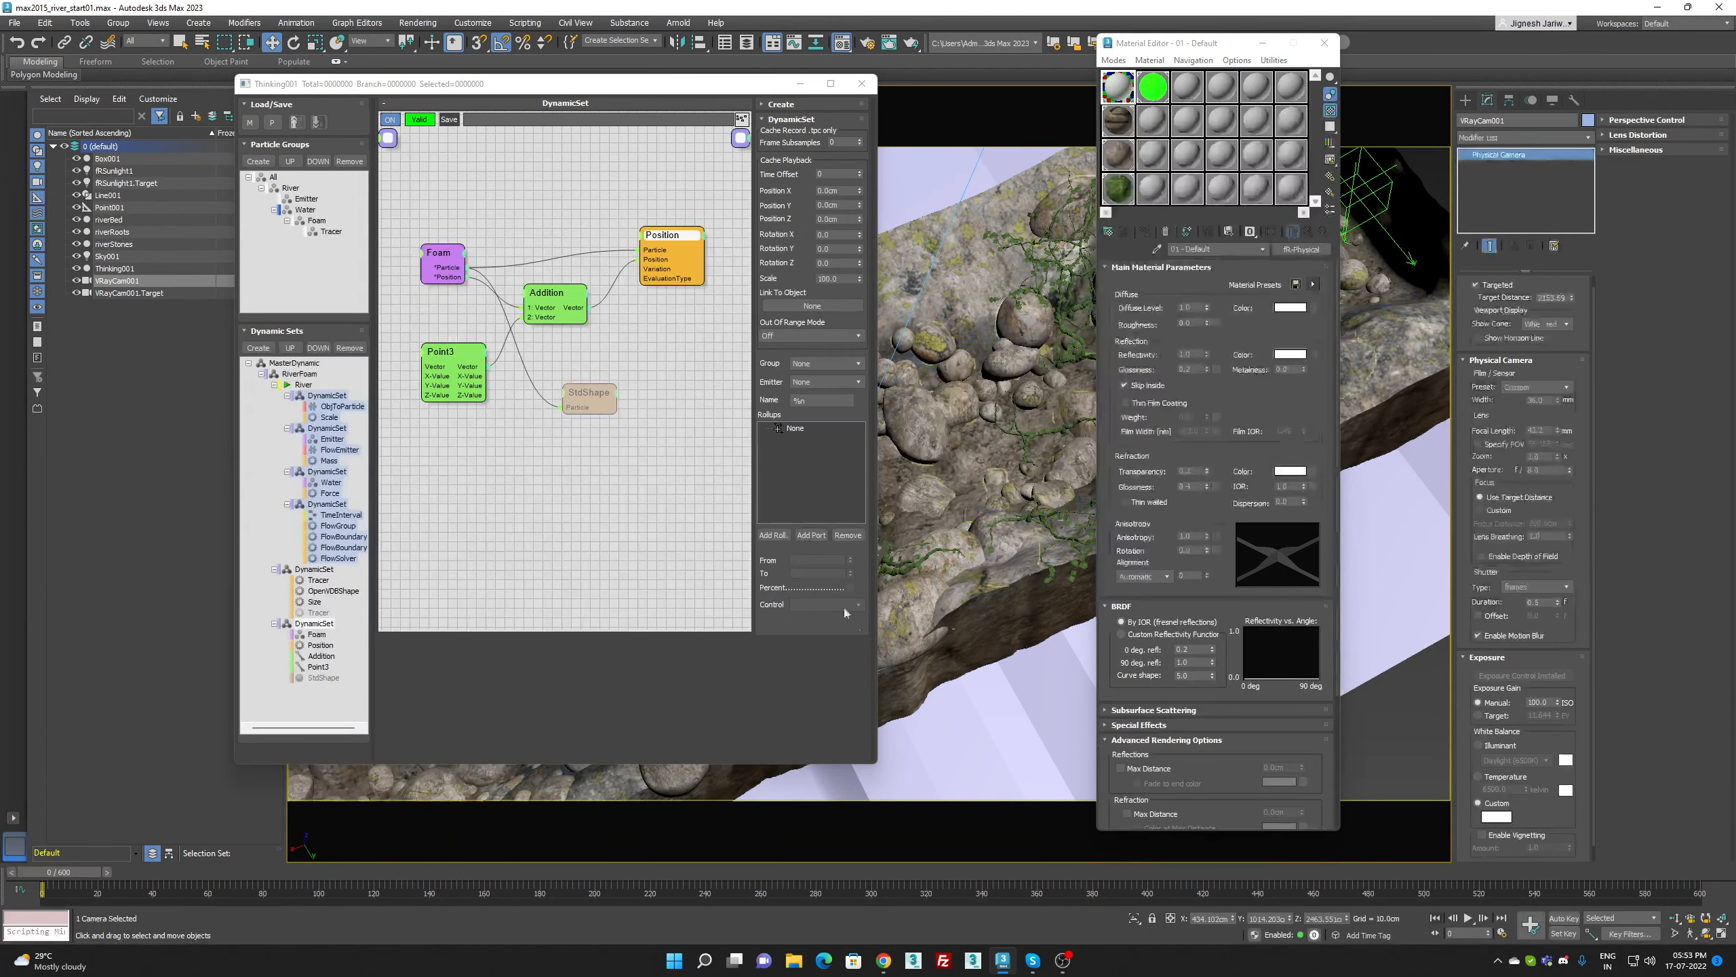
right_click(610, 395)
click(619, 405)
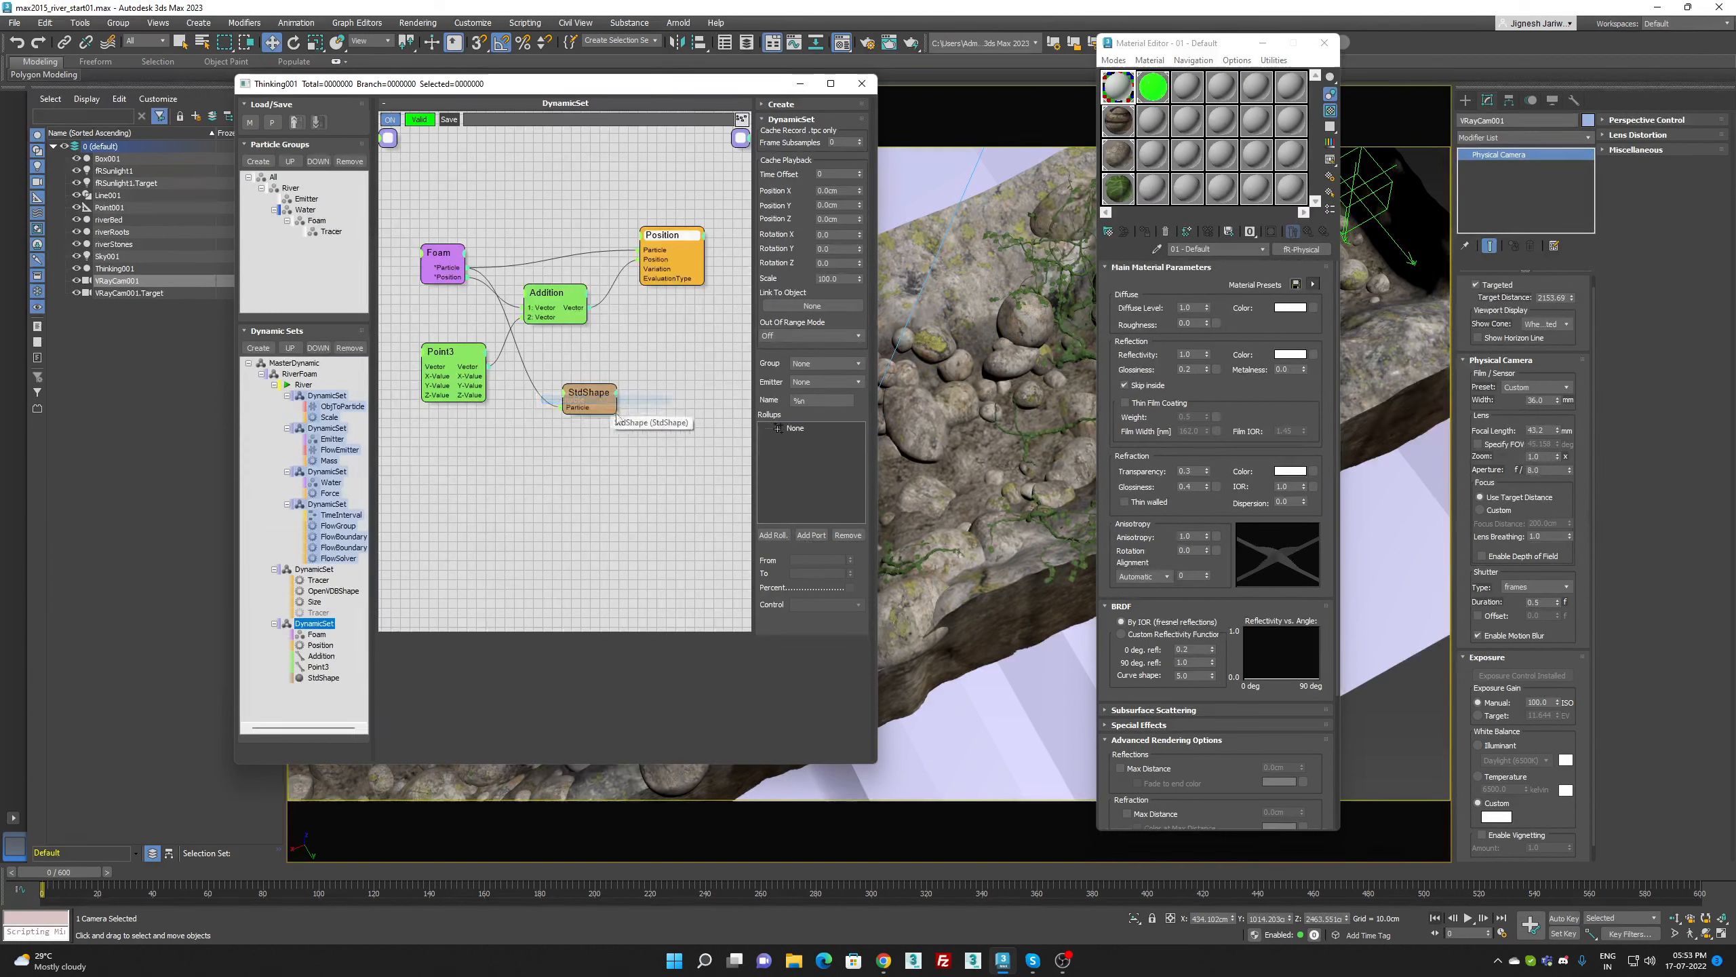
click(129, 430)
key(ctrl+s)
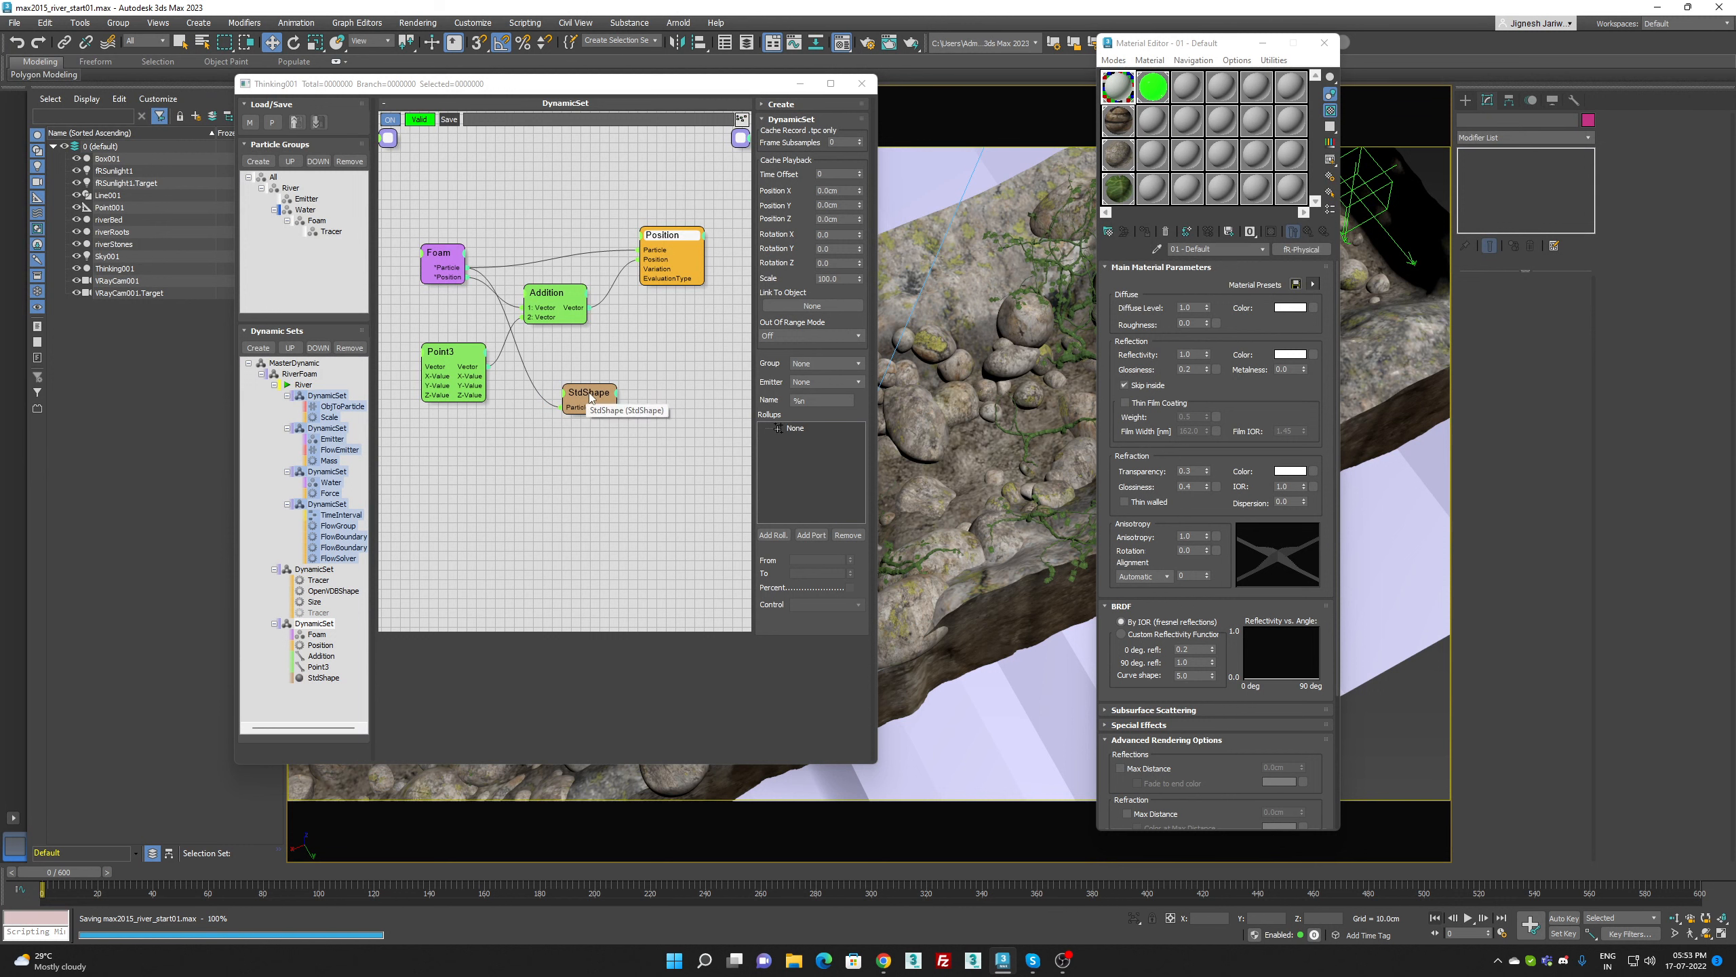
Review the StdShape, Foam and Point3 operator settings and advance the timeline to frame 3
drag(582, 393, 593, 391)
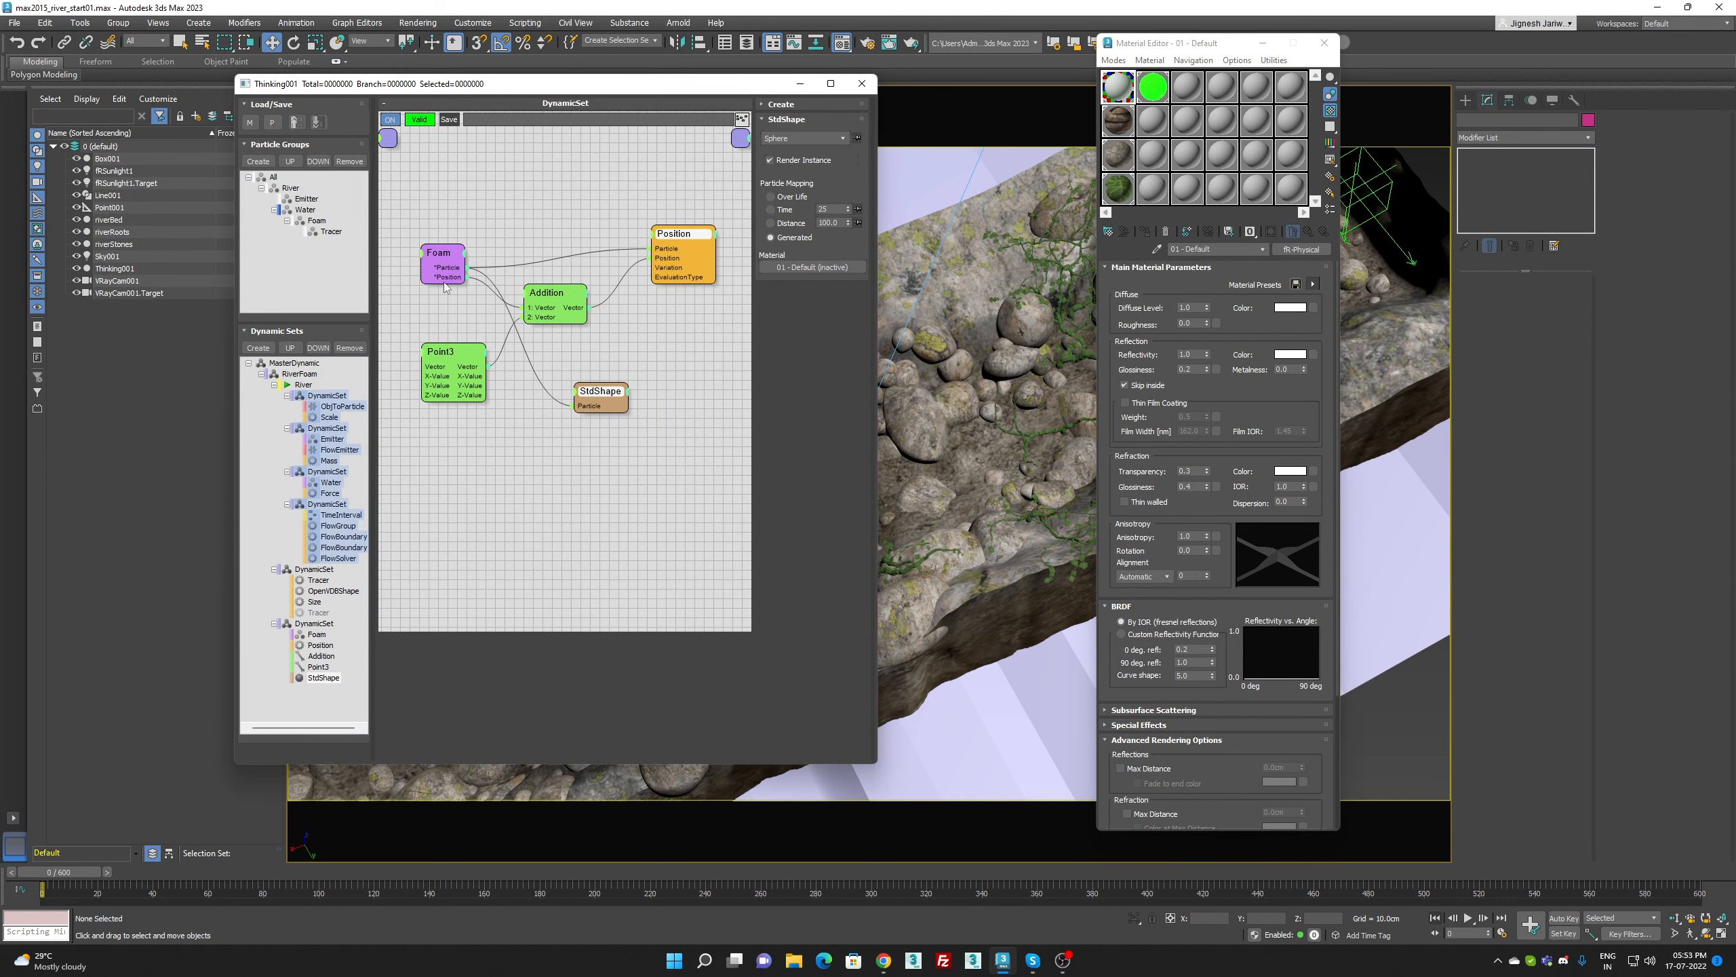
drag(461, 261, 450, 254)
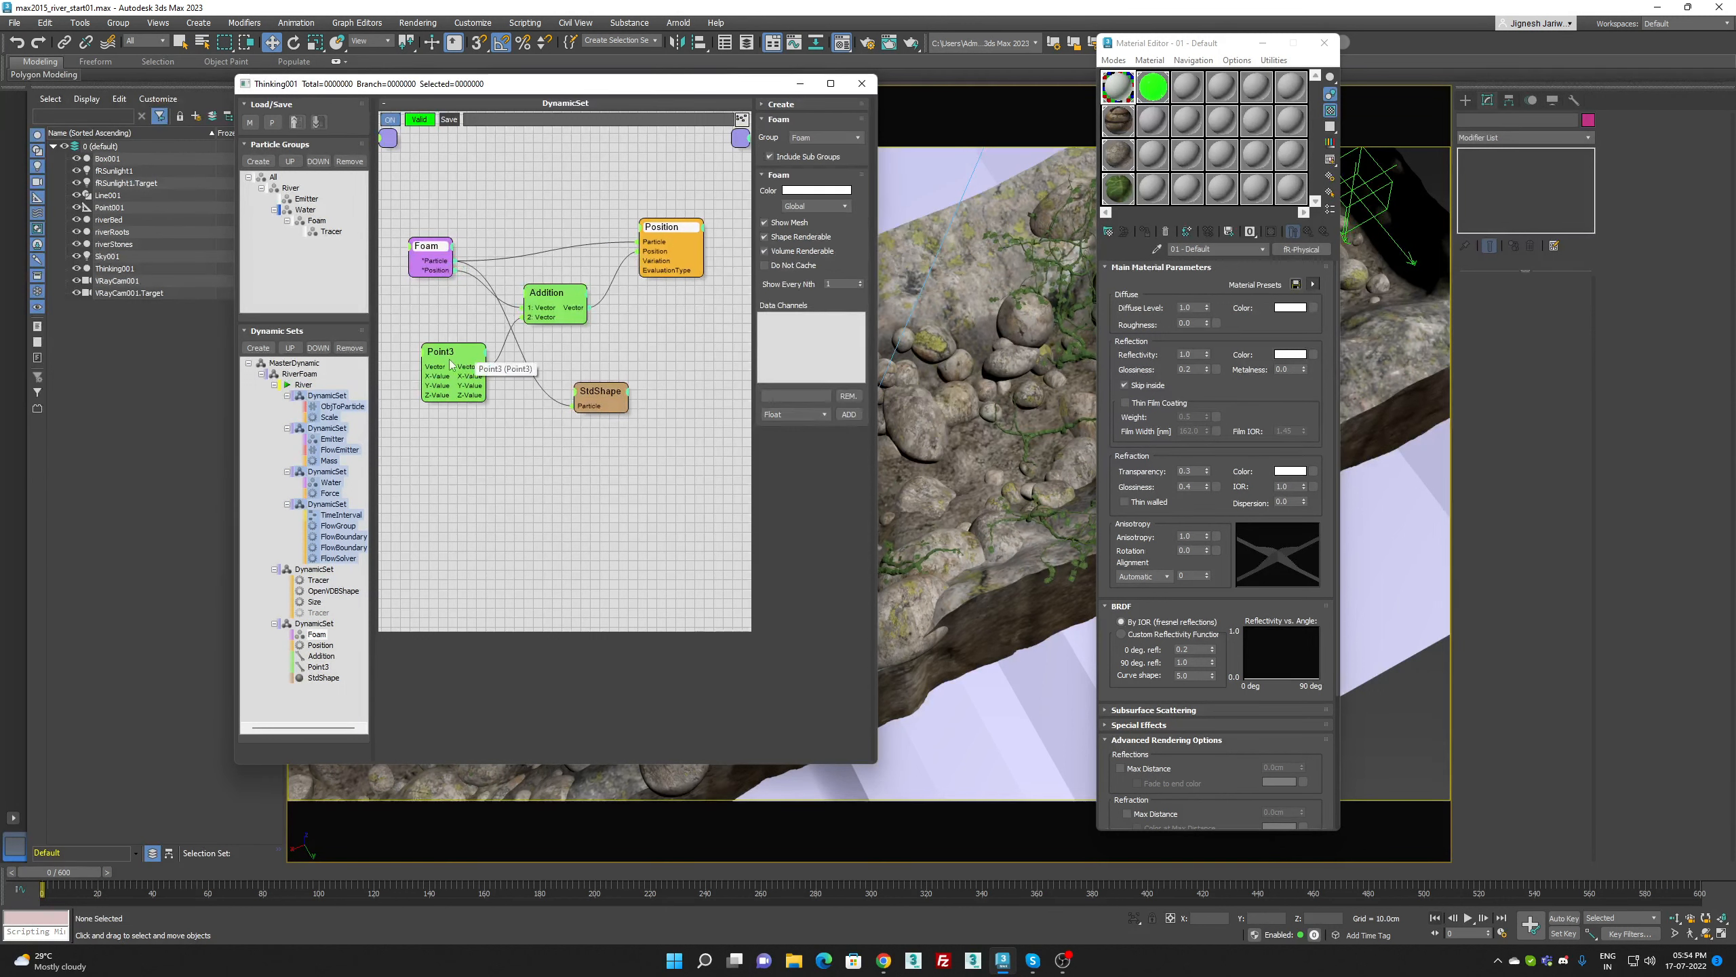
drag(444, 352, 434, 348)
drag(838, 161, 691, 152)
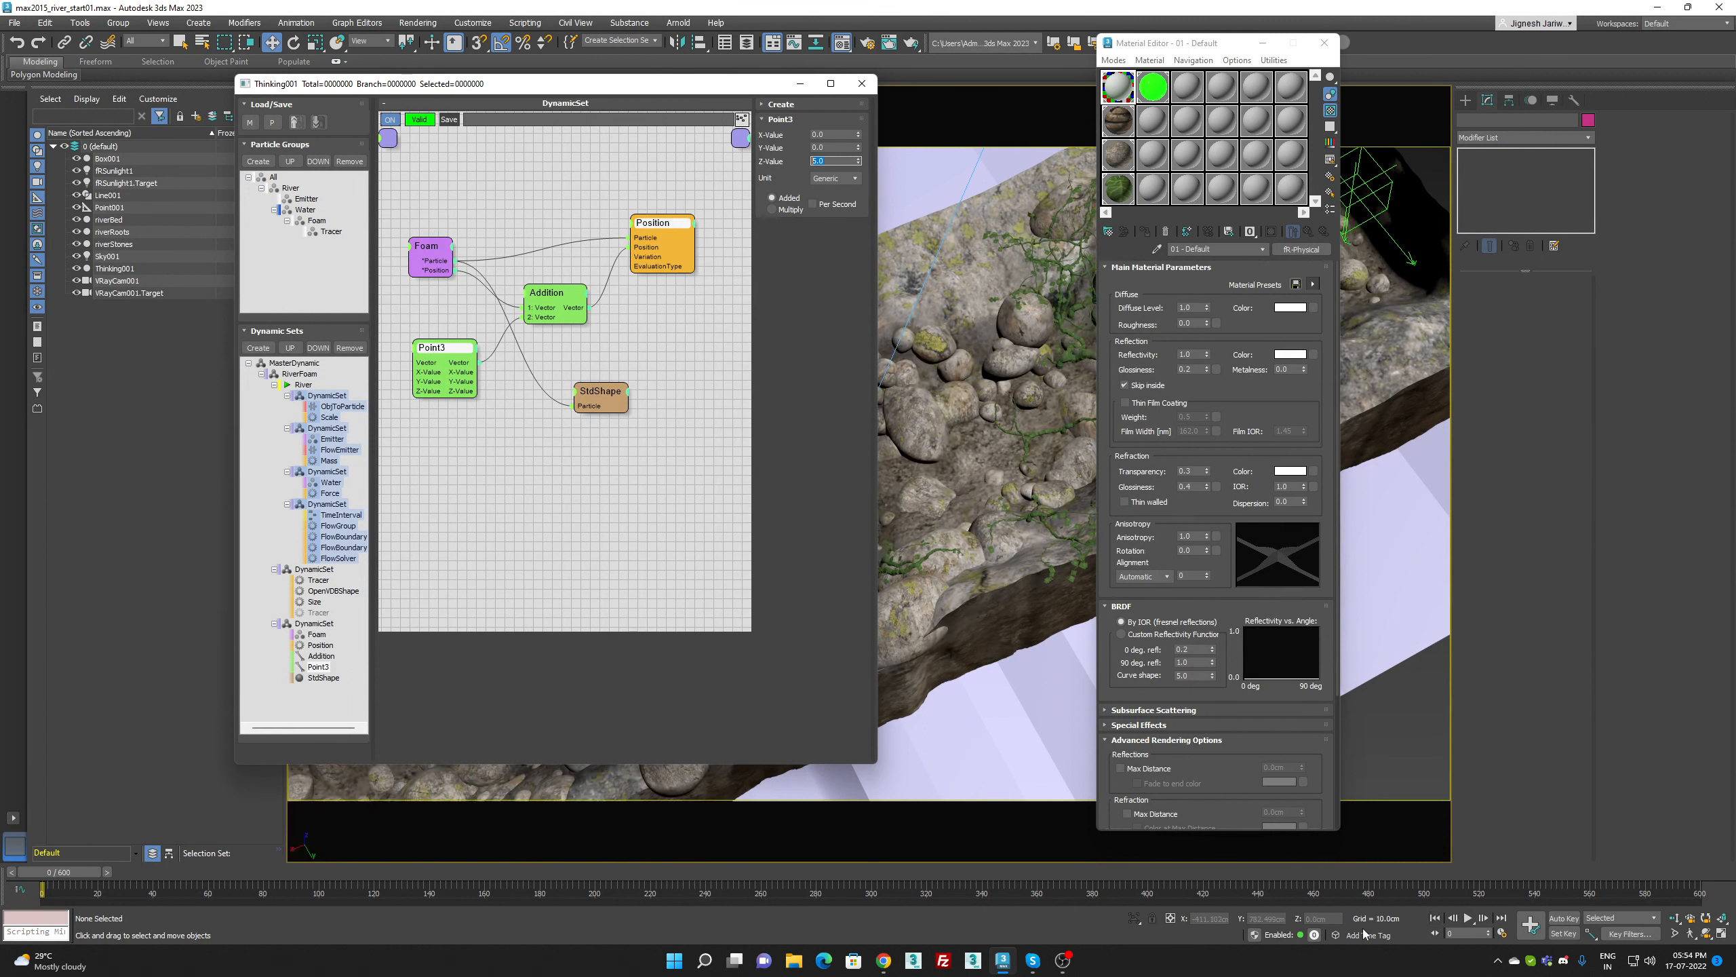
click(1481, 919)
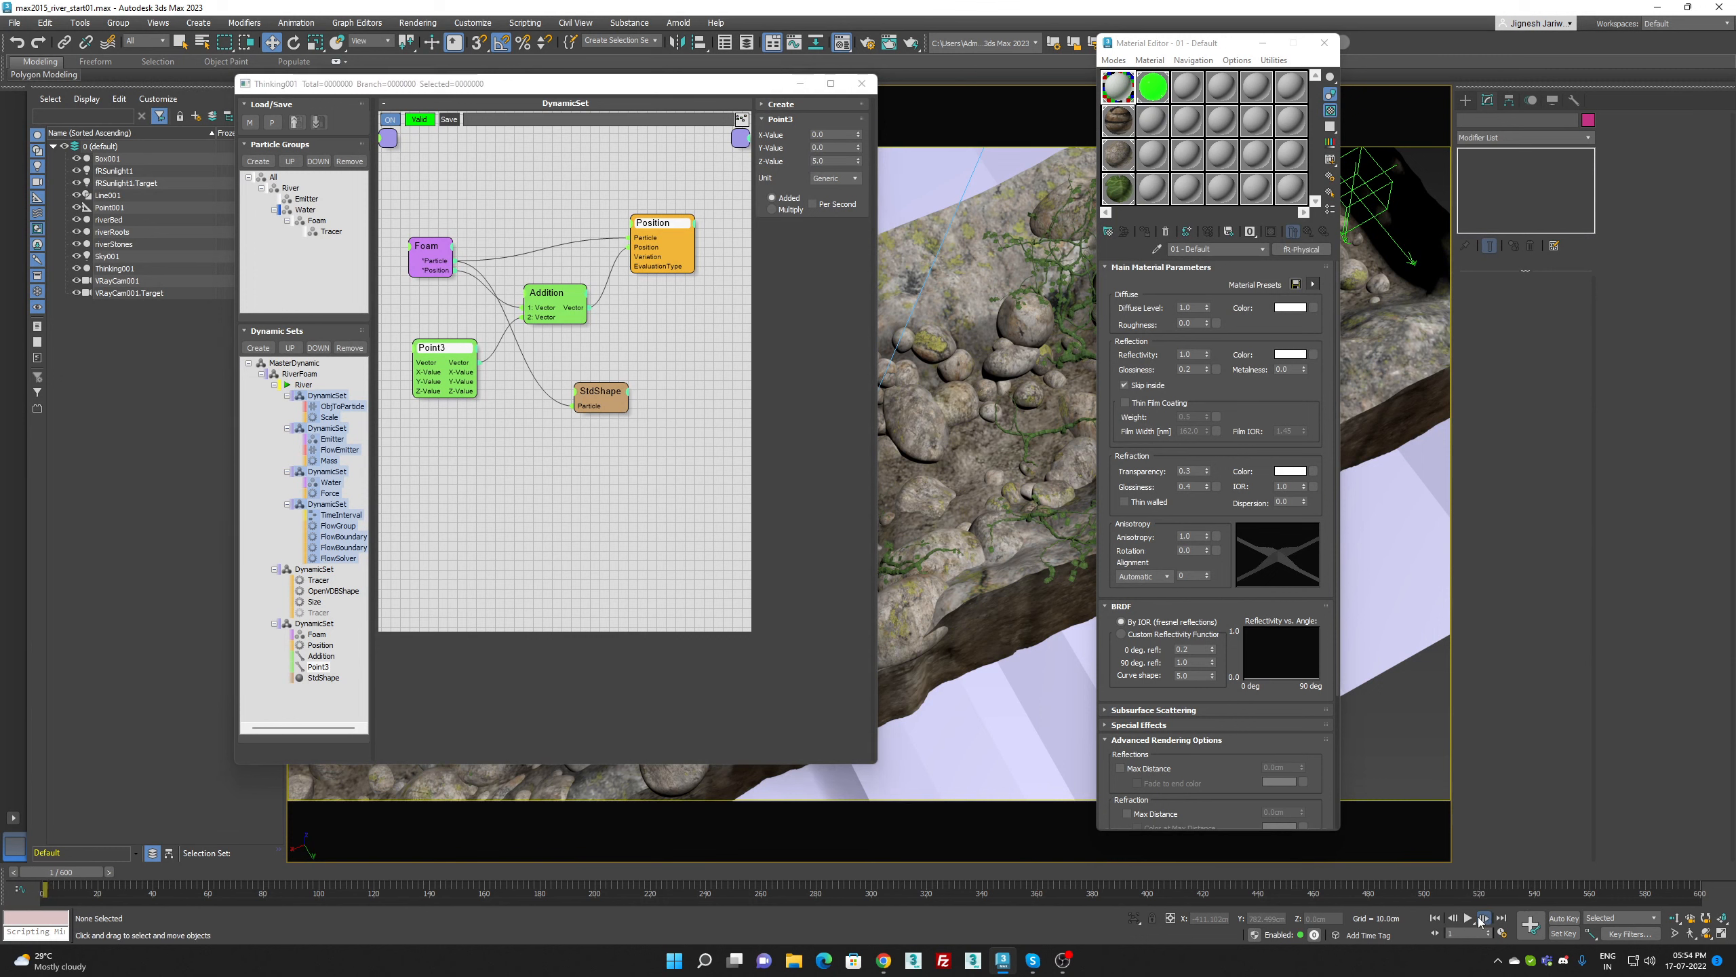
click(1482, 919)
click(1481, 919)
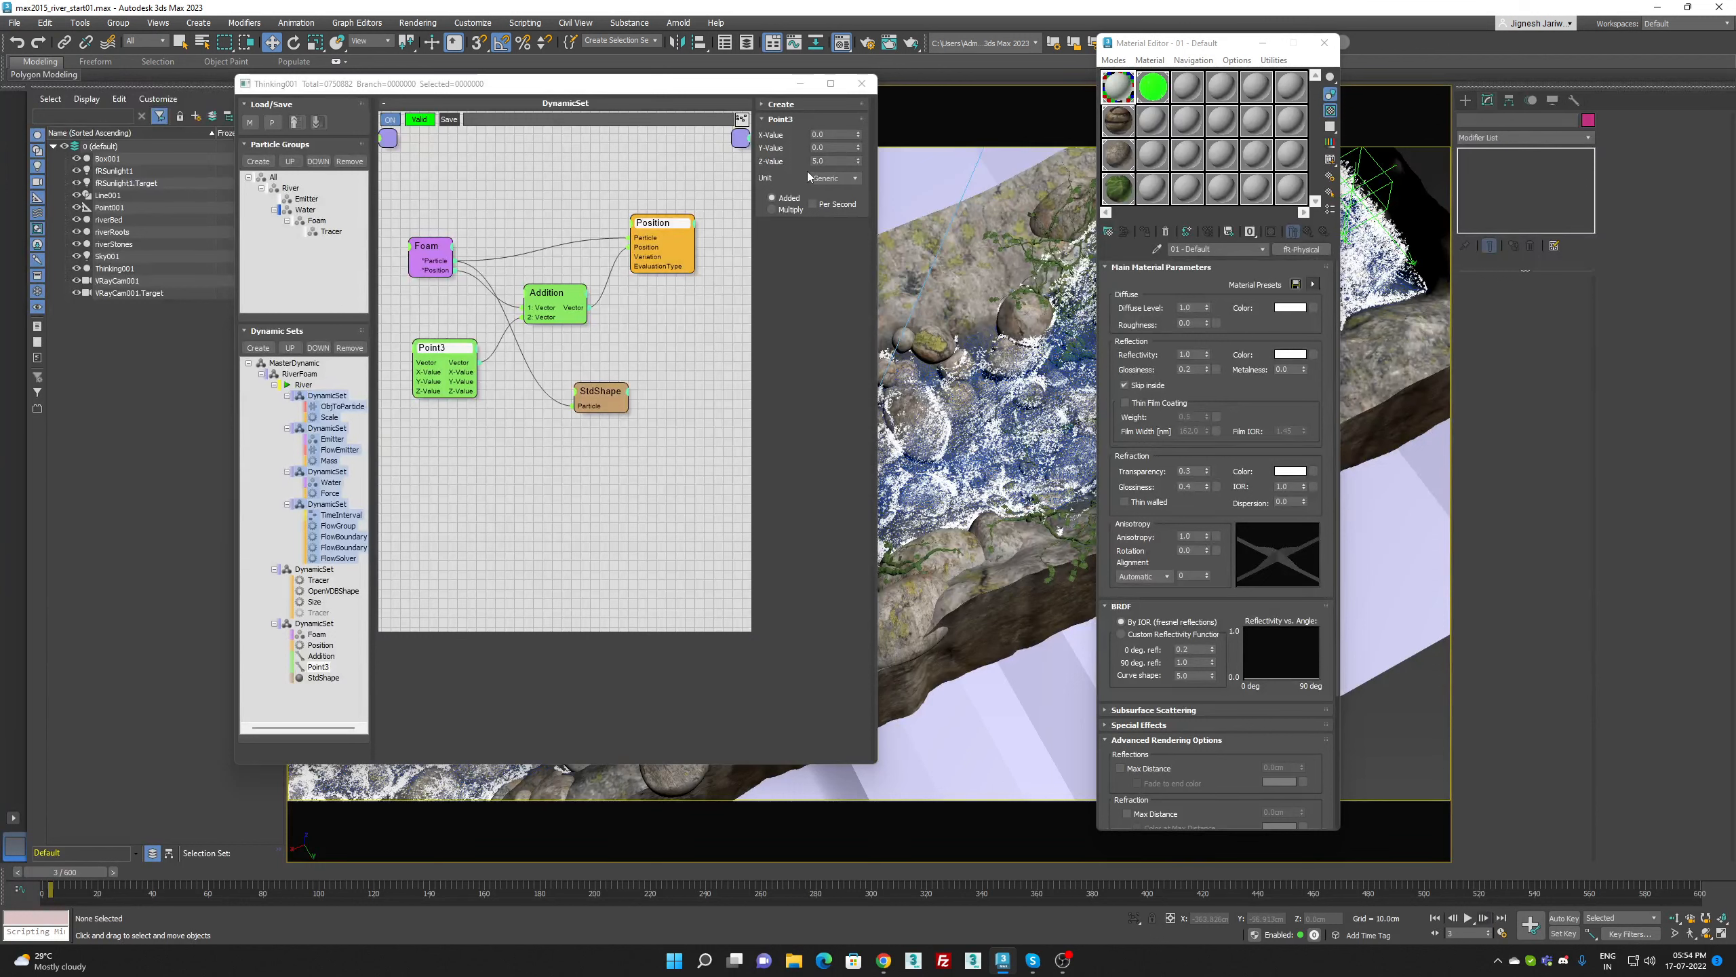
Set the Point3 Z-Value to 0 and back to 5 to compare the foam's vertical offset
drag(829, 160, 670, 144)
text(0)
key(Return)
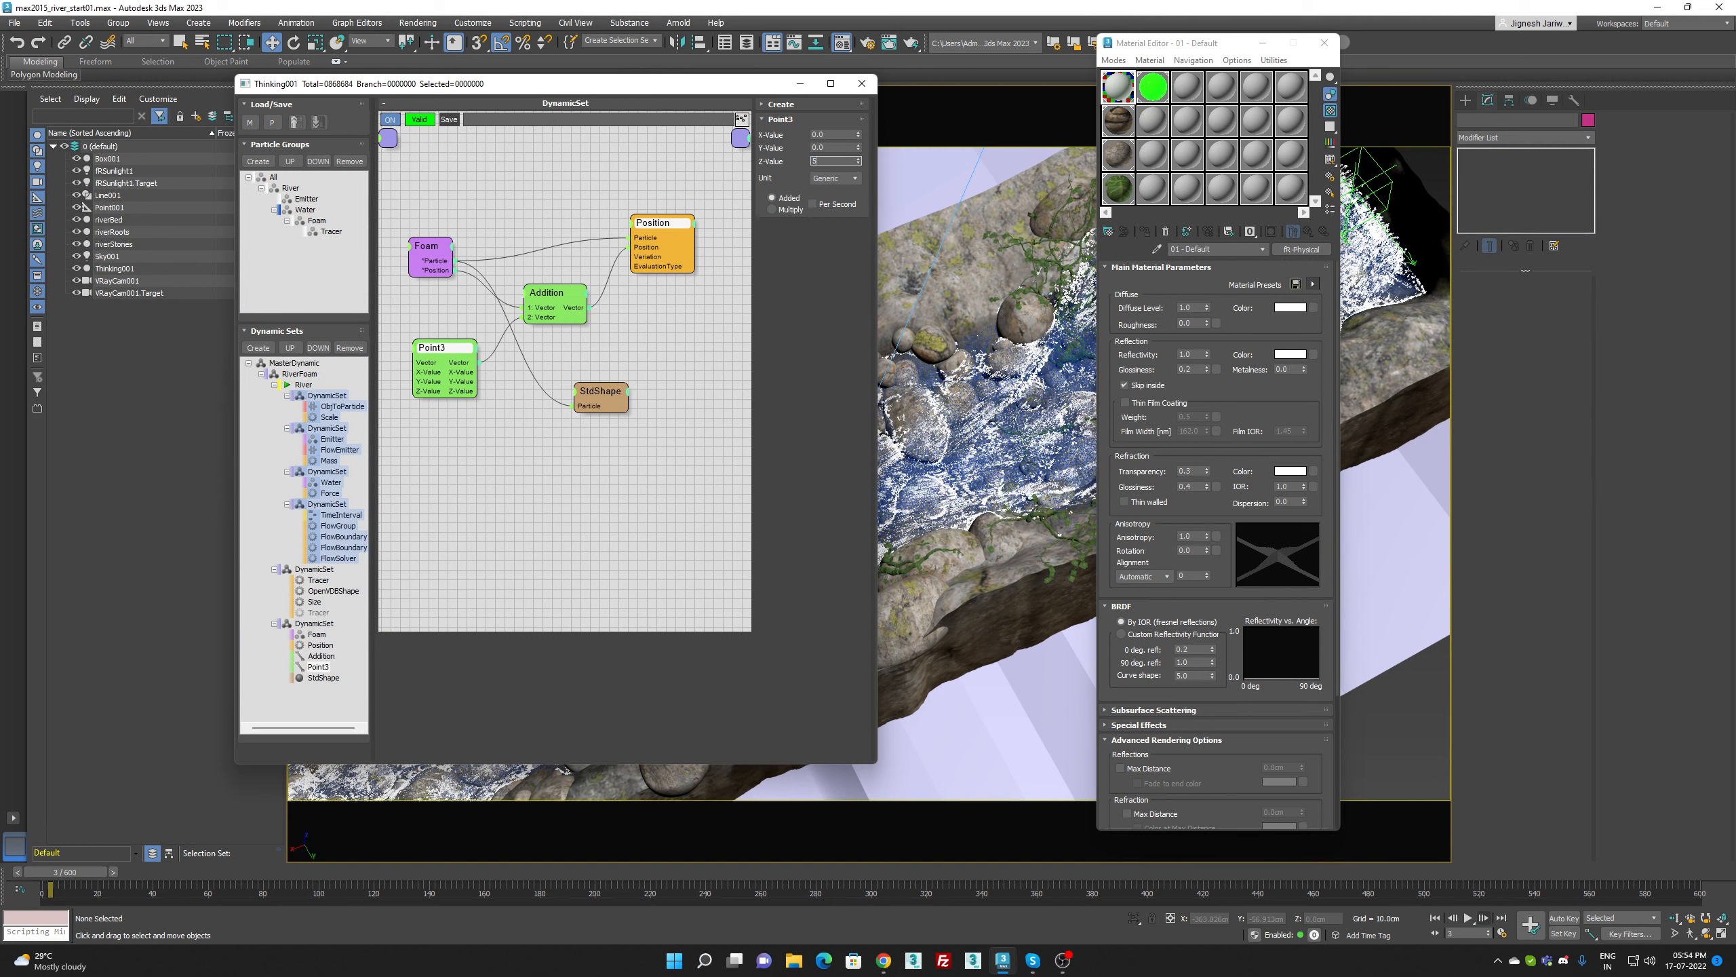
text(5)
key(Return)
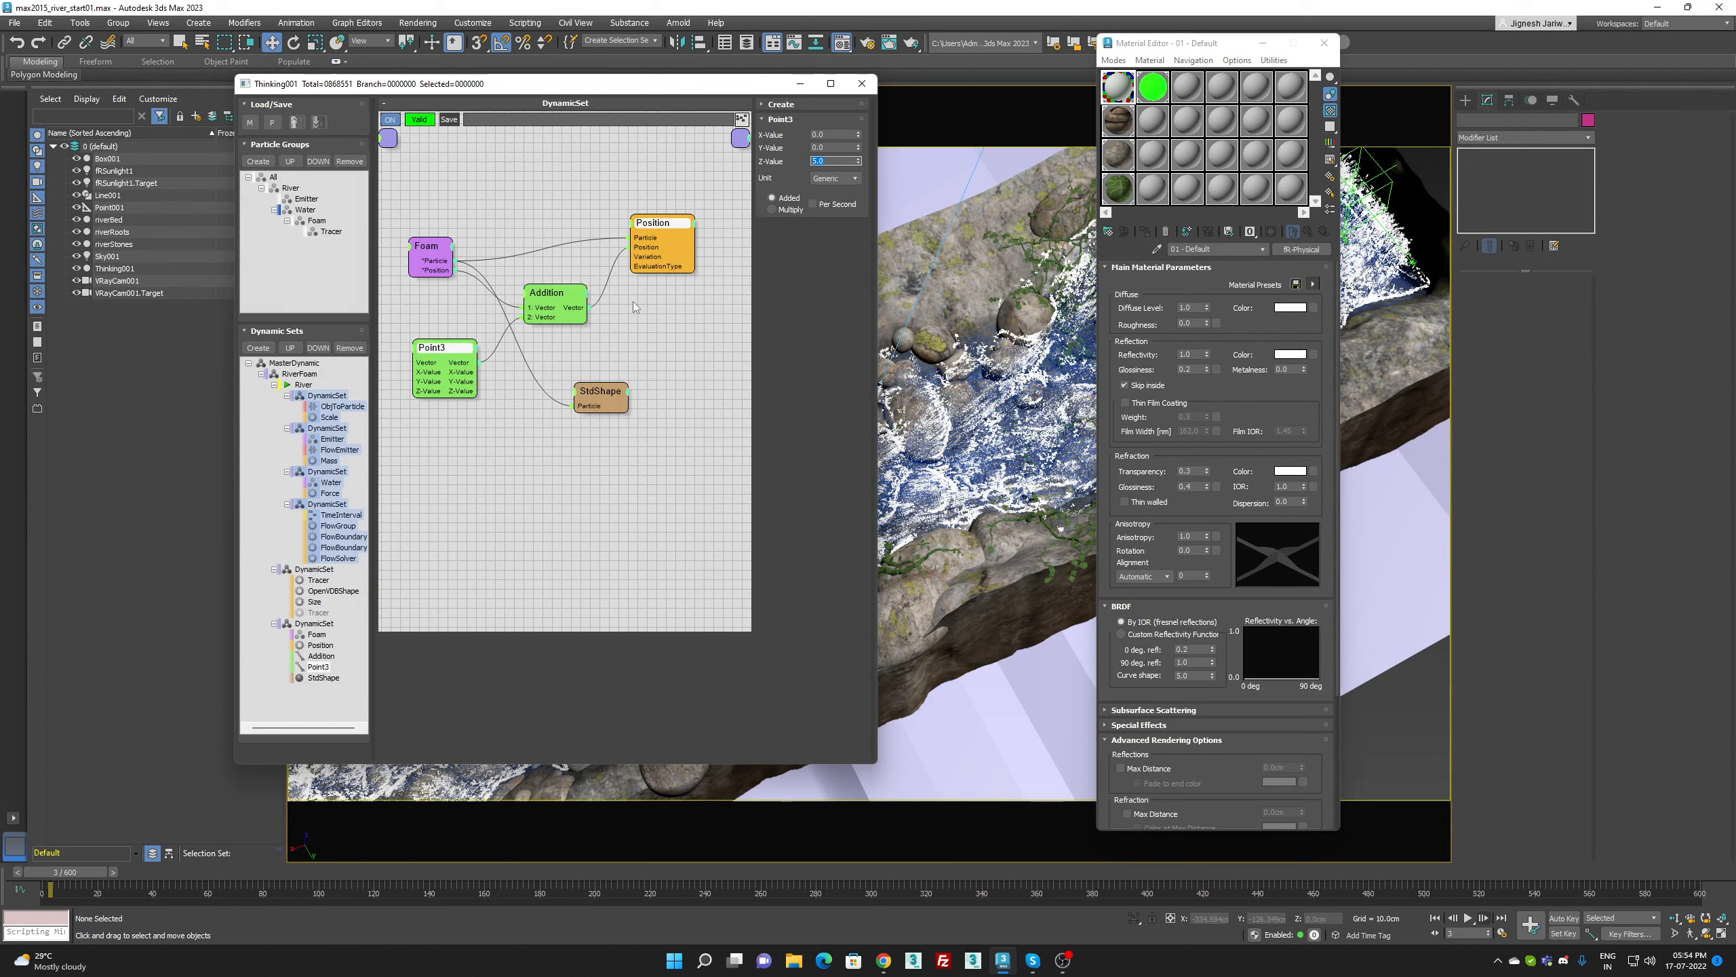
Check the settings of the Addition, StdShape and Size operators
click(560, 293)
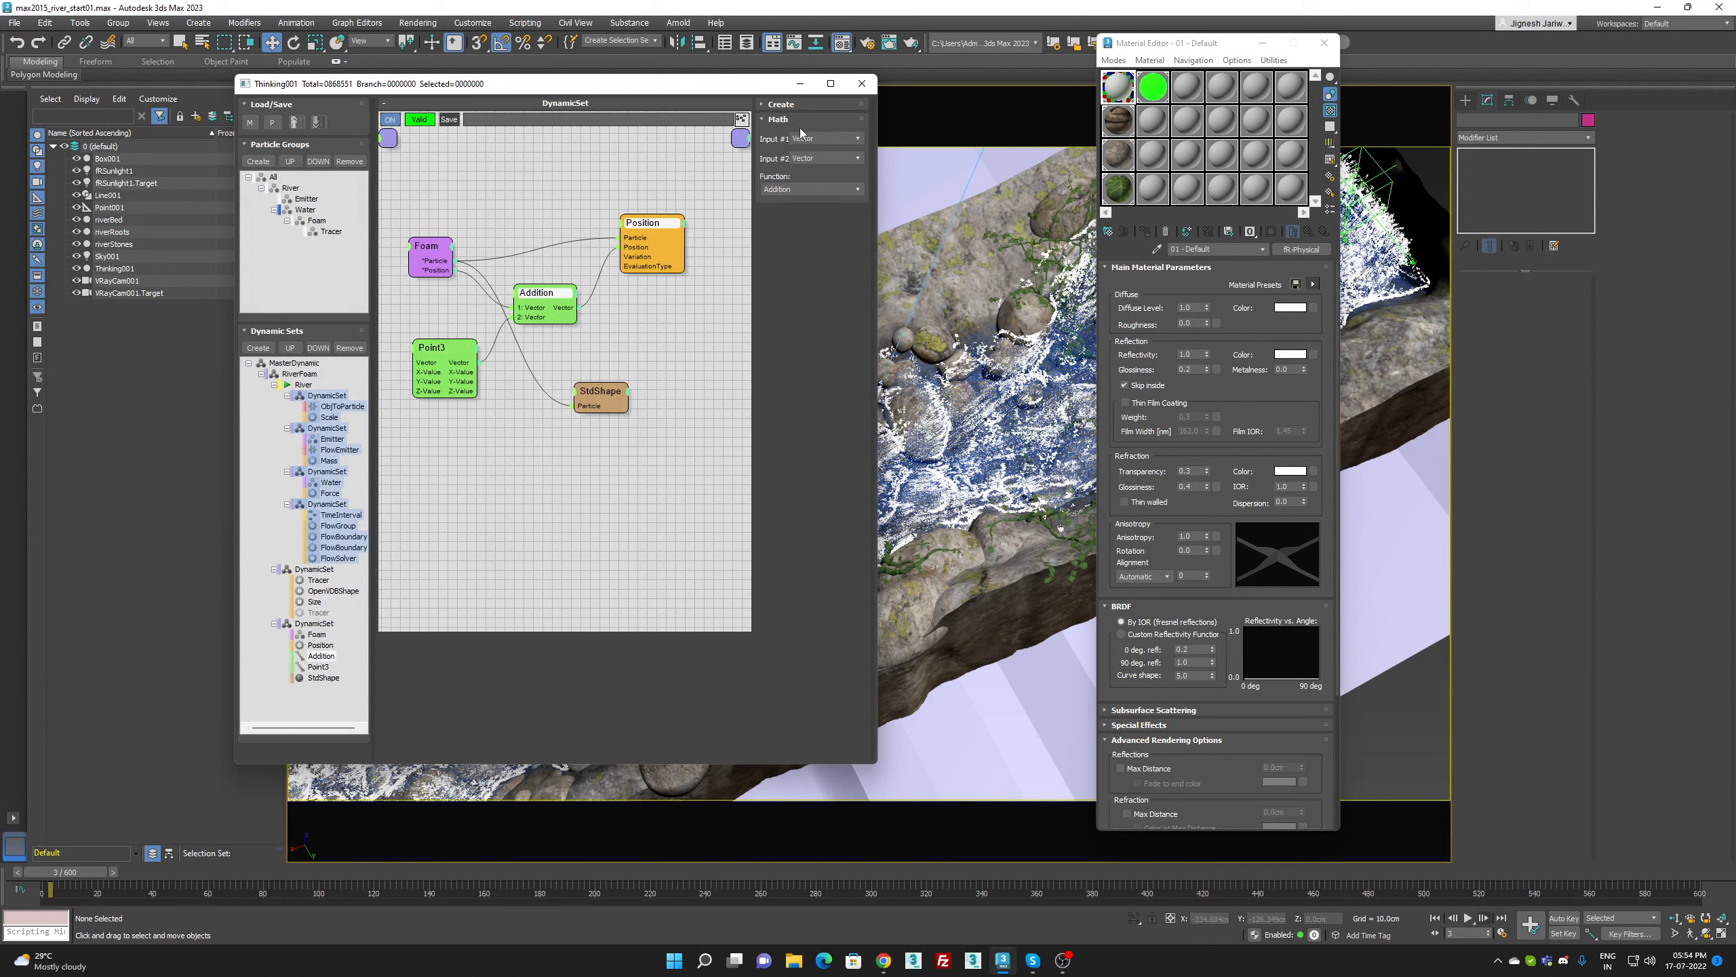
click(599, 394)
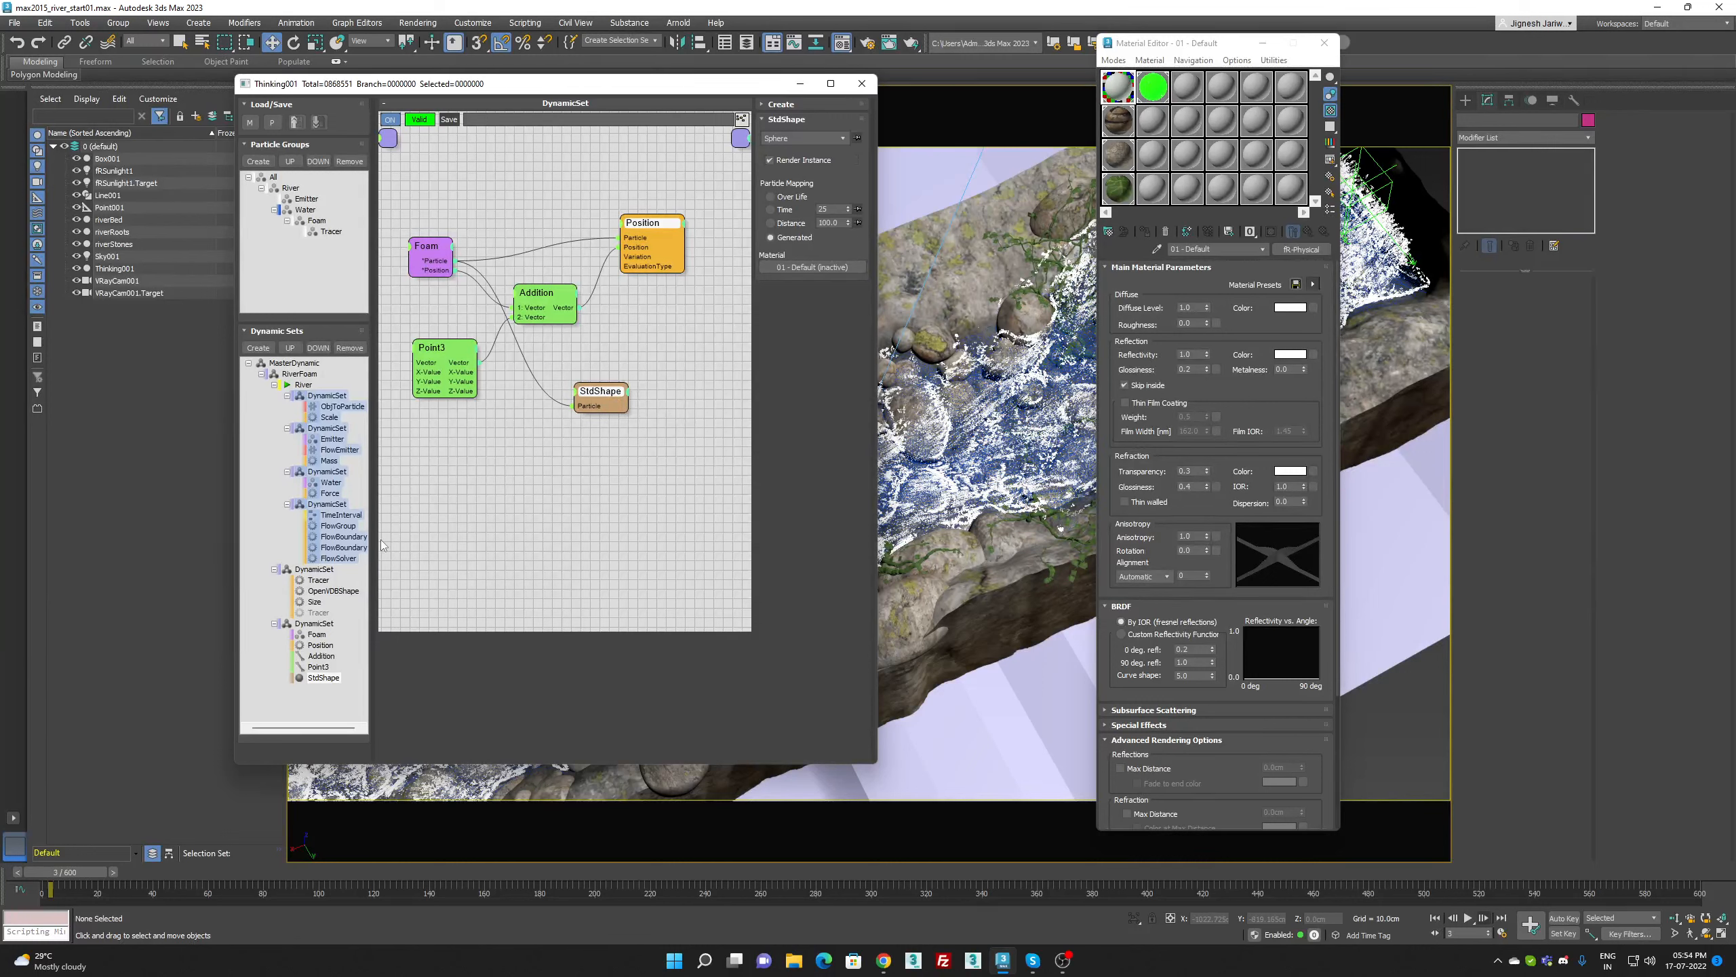
click(312, 602)
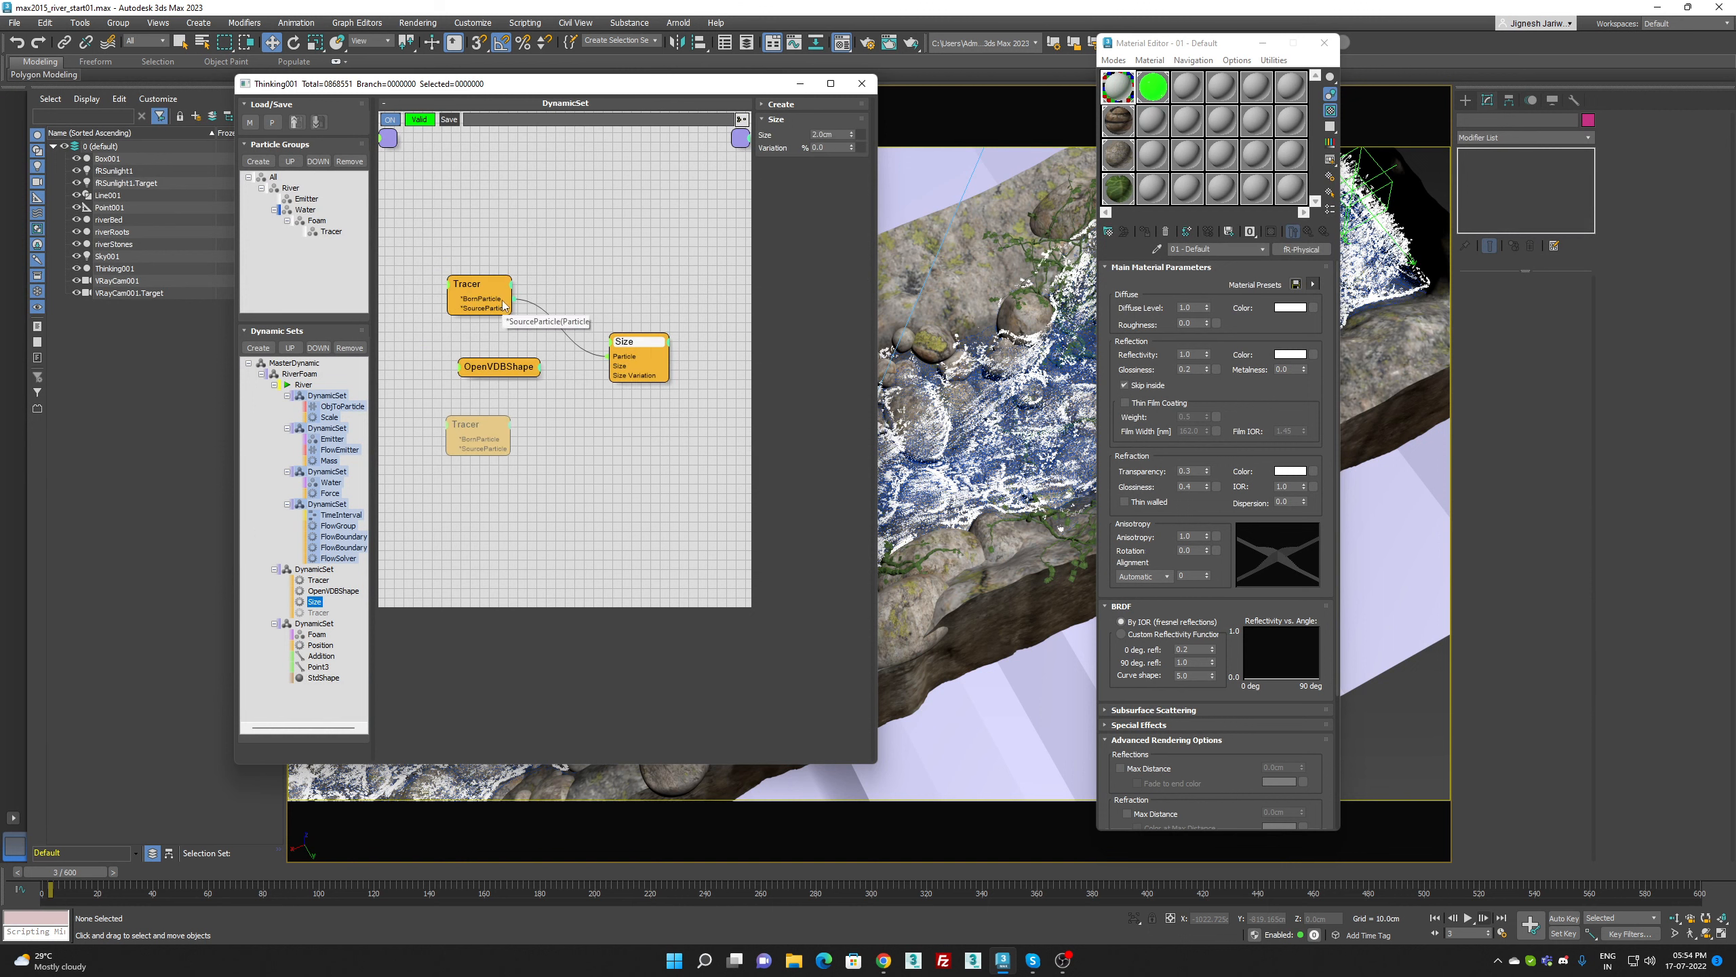
Render frame 3 through VRayCam001 with finalRender and lower the framebuffer exposure to -0.80 to inspect the image
right_click(952, 392)
click(966, 403)
key(F10)
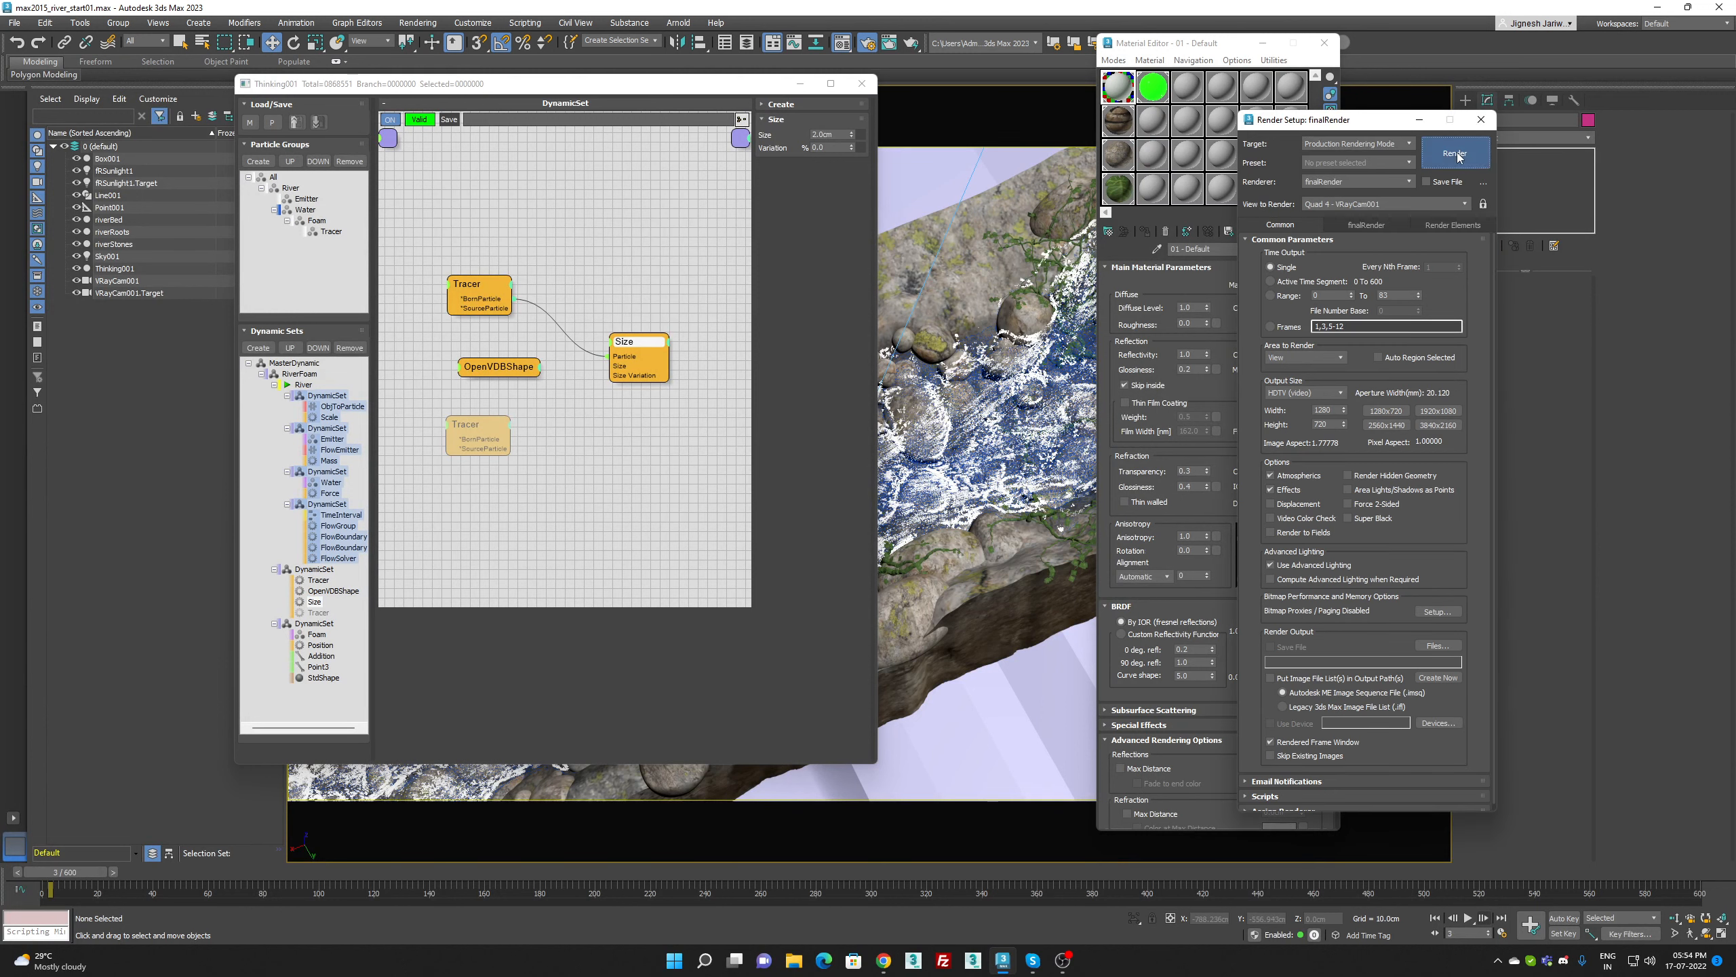
click(1457, 155)
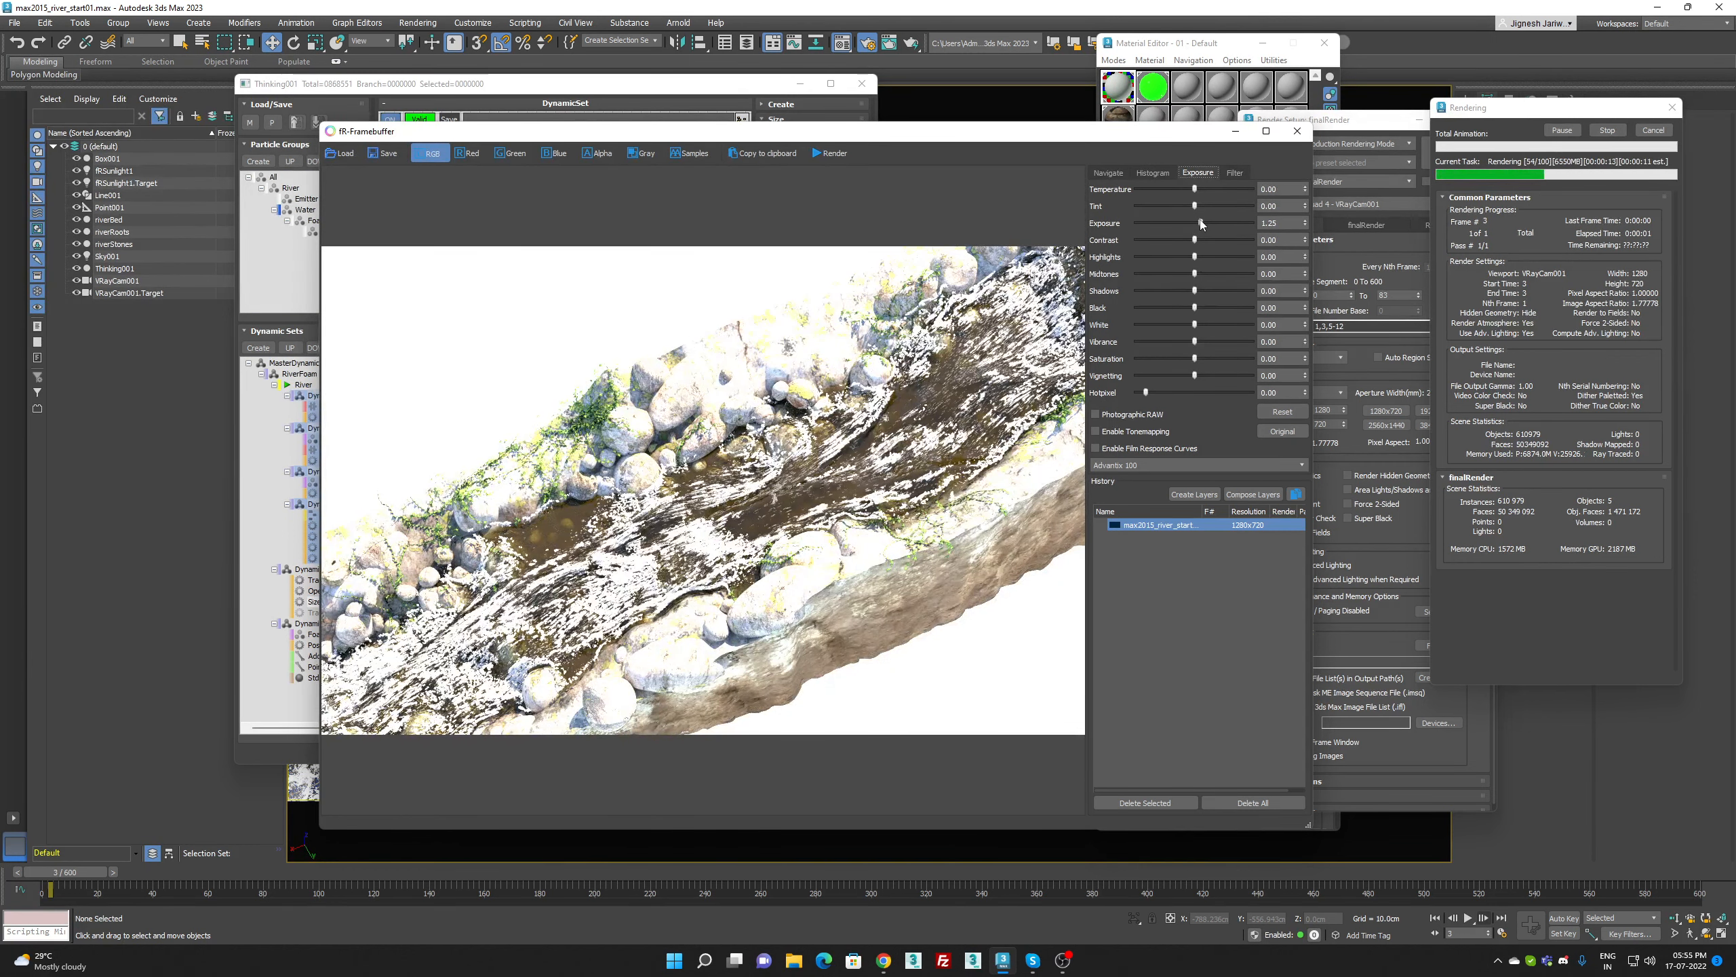
drag(1202, 223, 1192, 229)
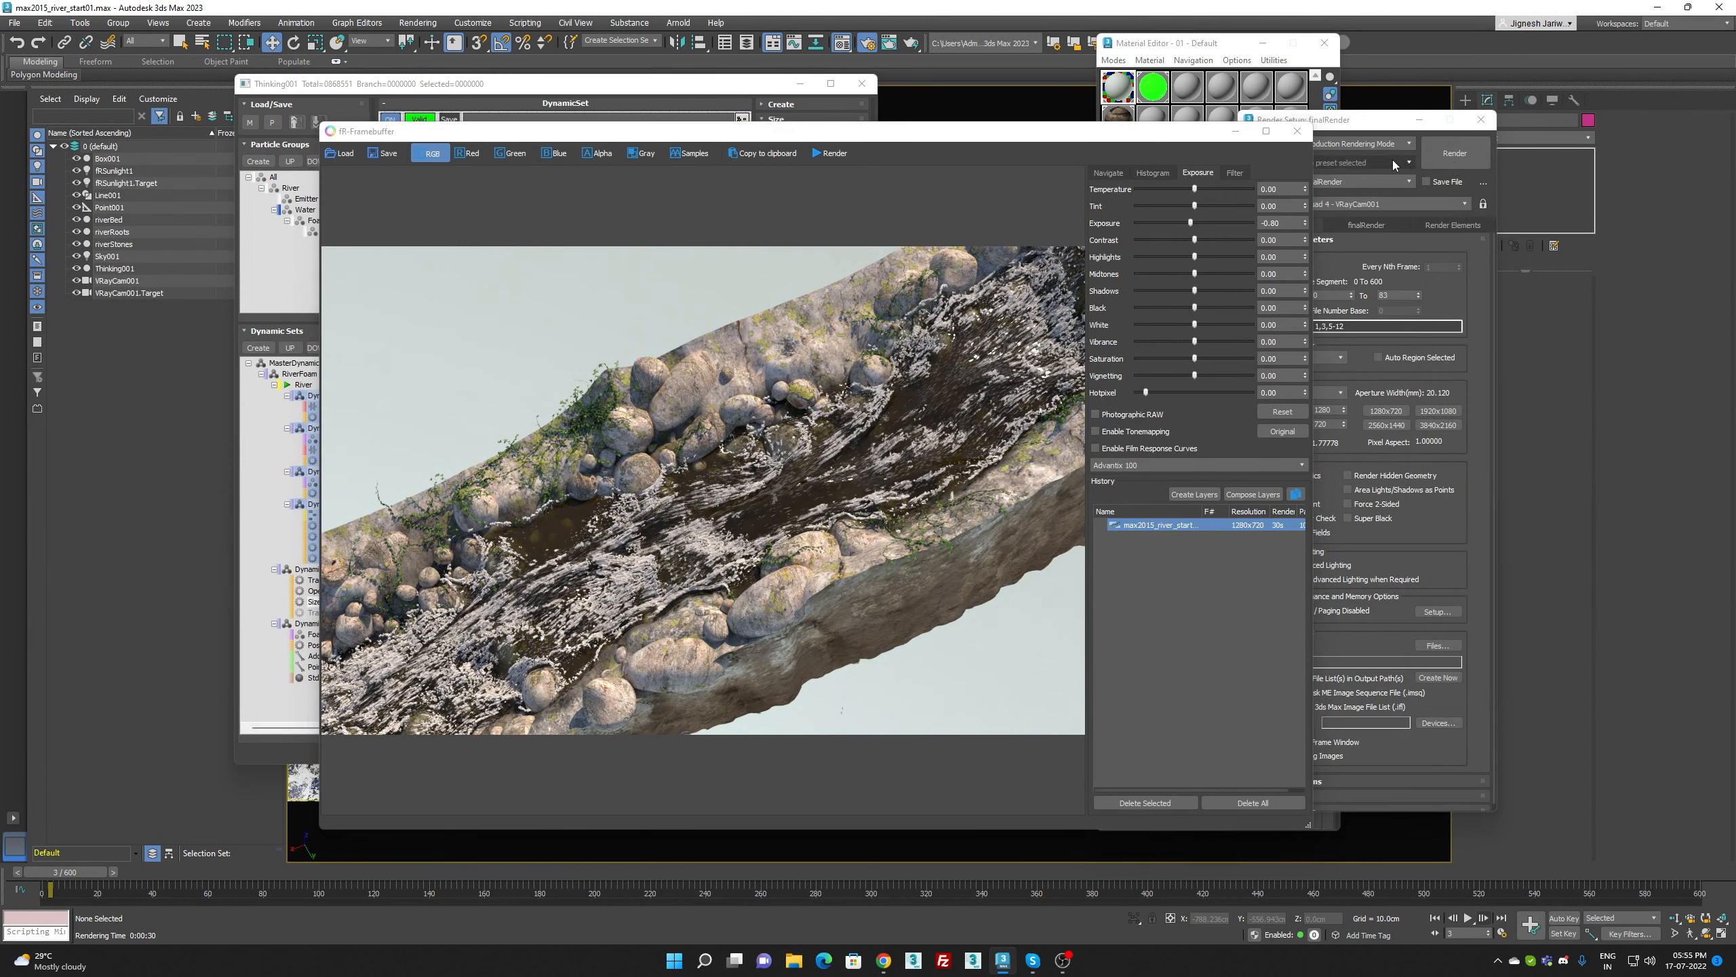
click(1297, 131)
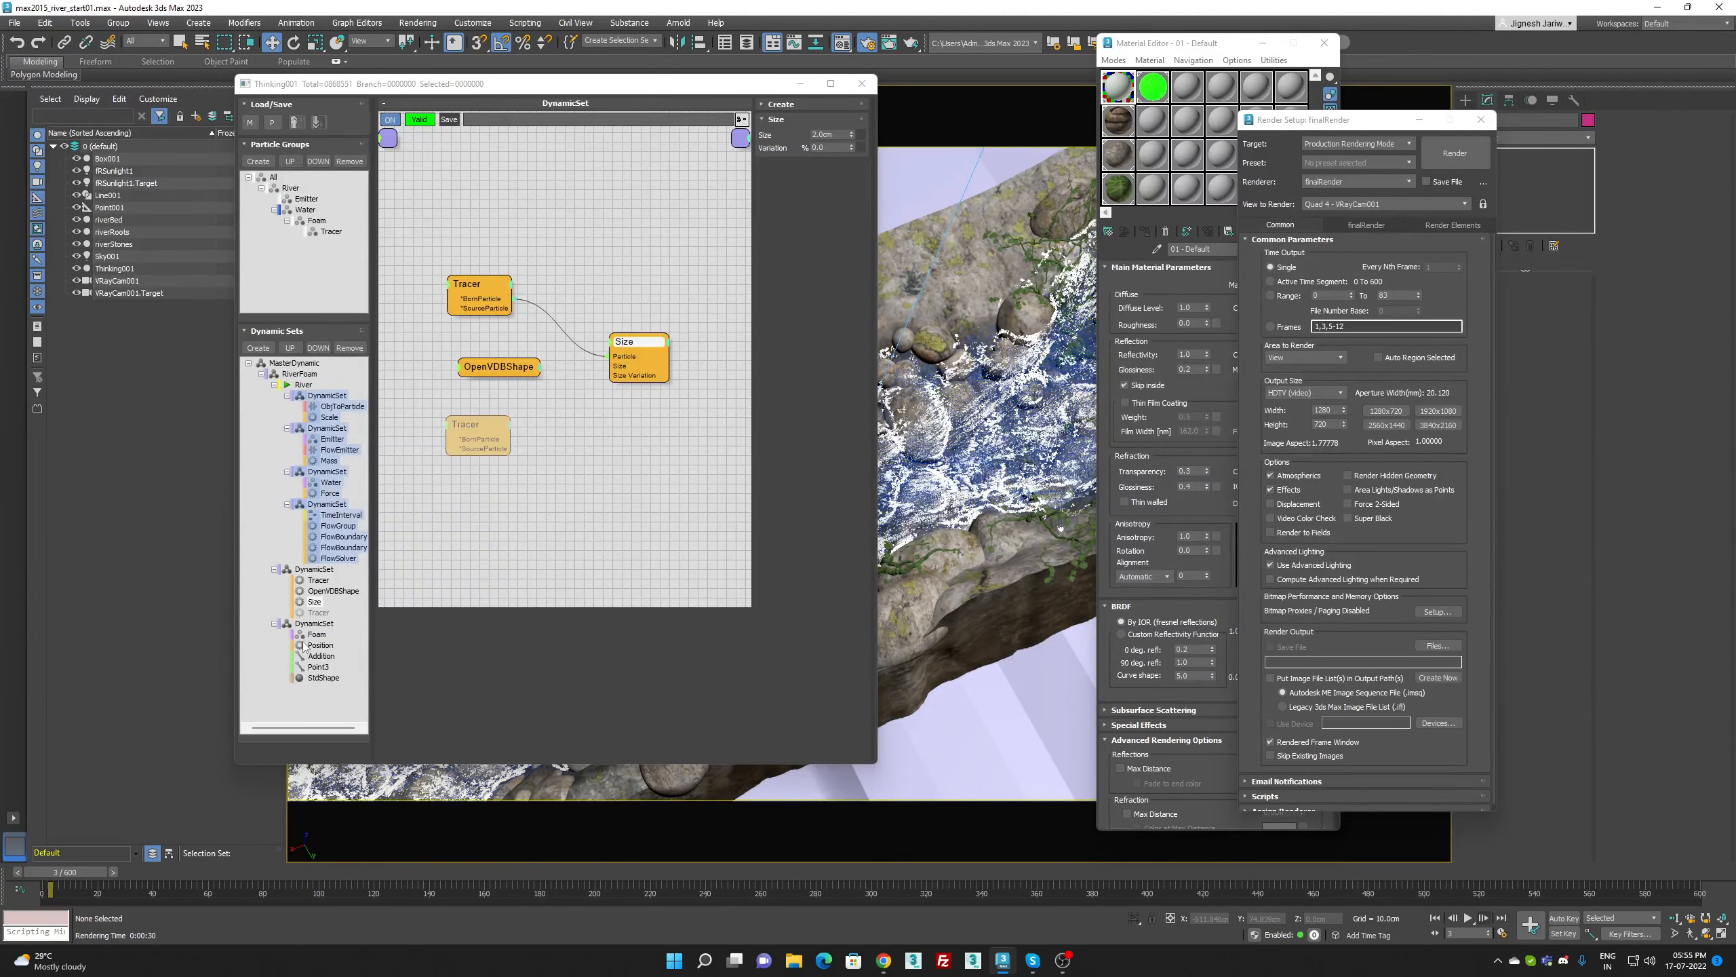
Reset the Z-Value of the foam set's Point3 operator to 0
click(321, 655)
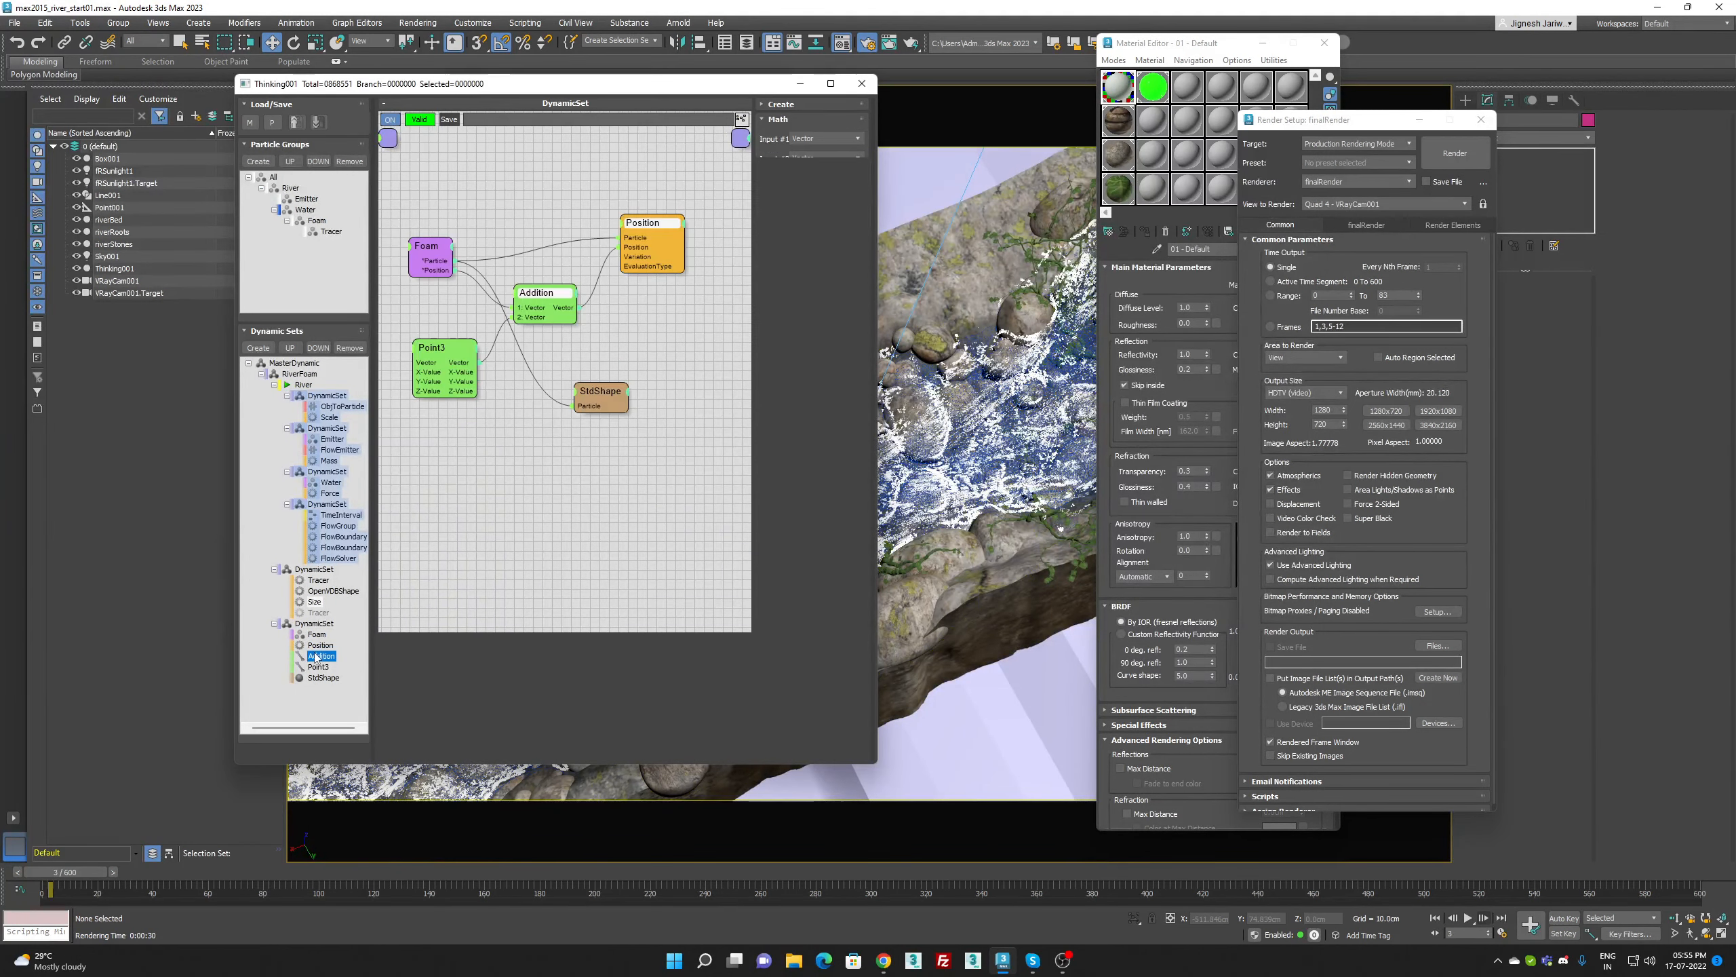
click(438, 364)
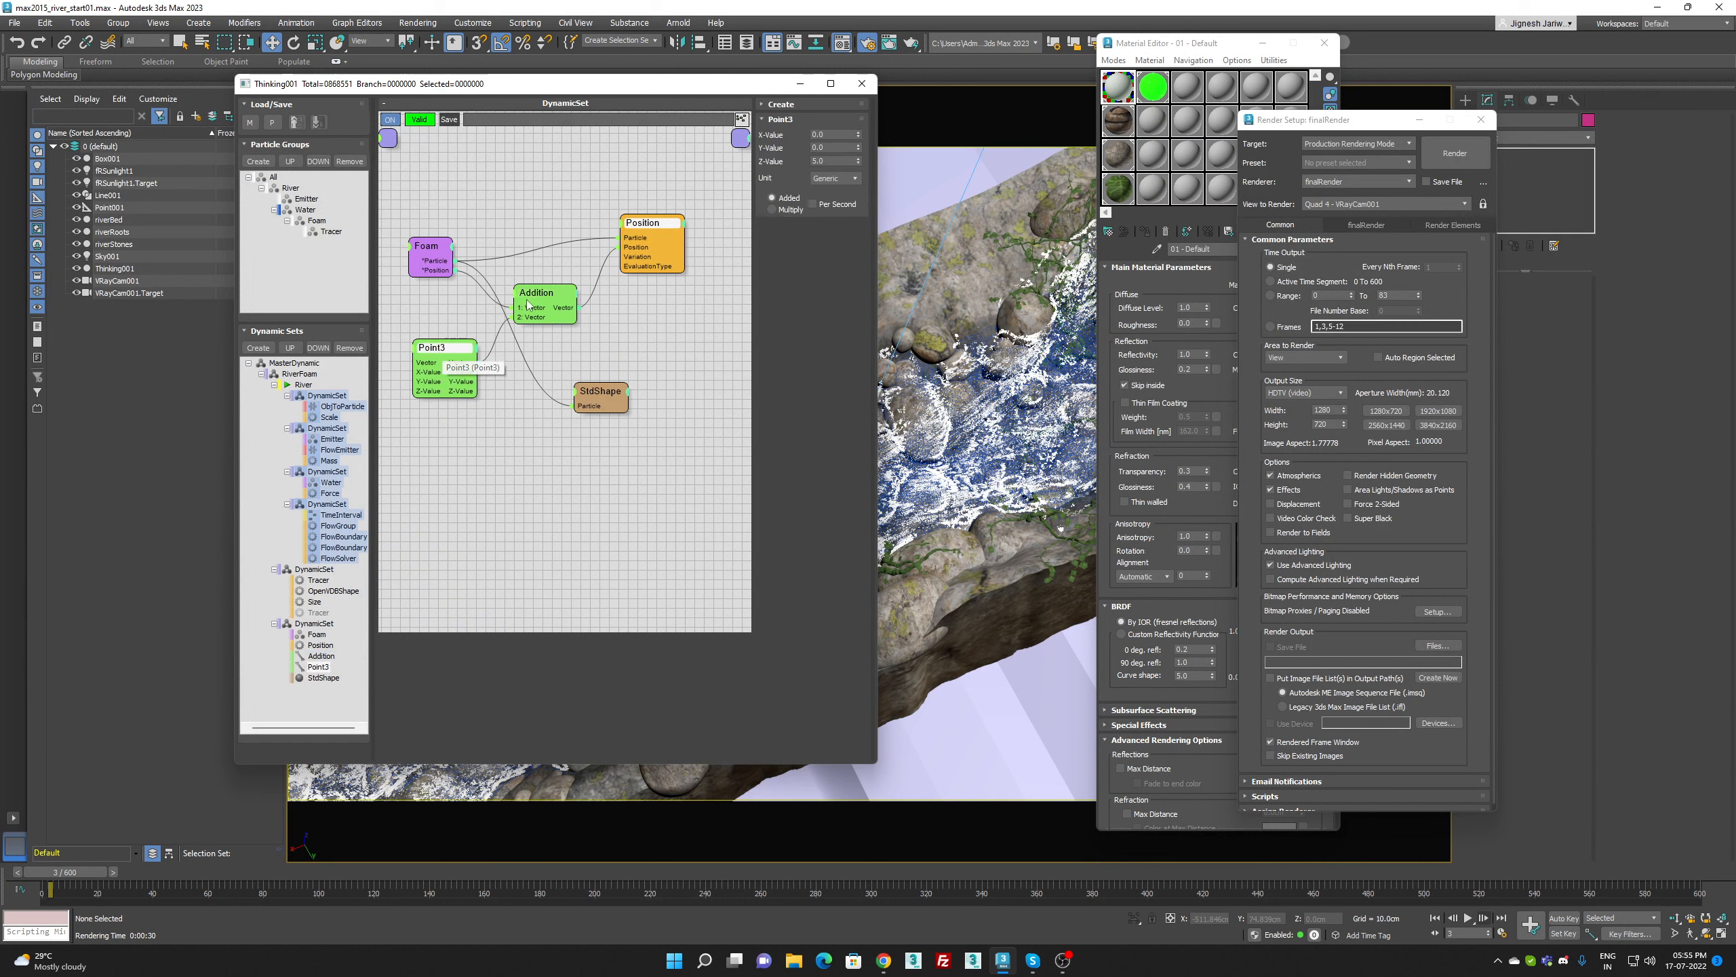
right_click(858, 162)
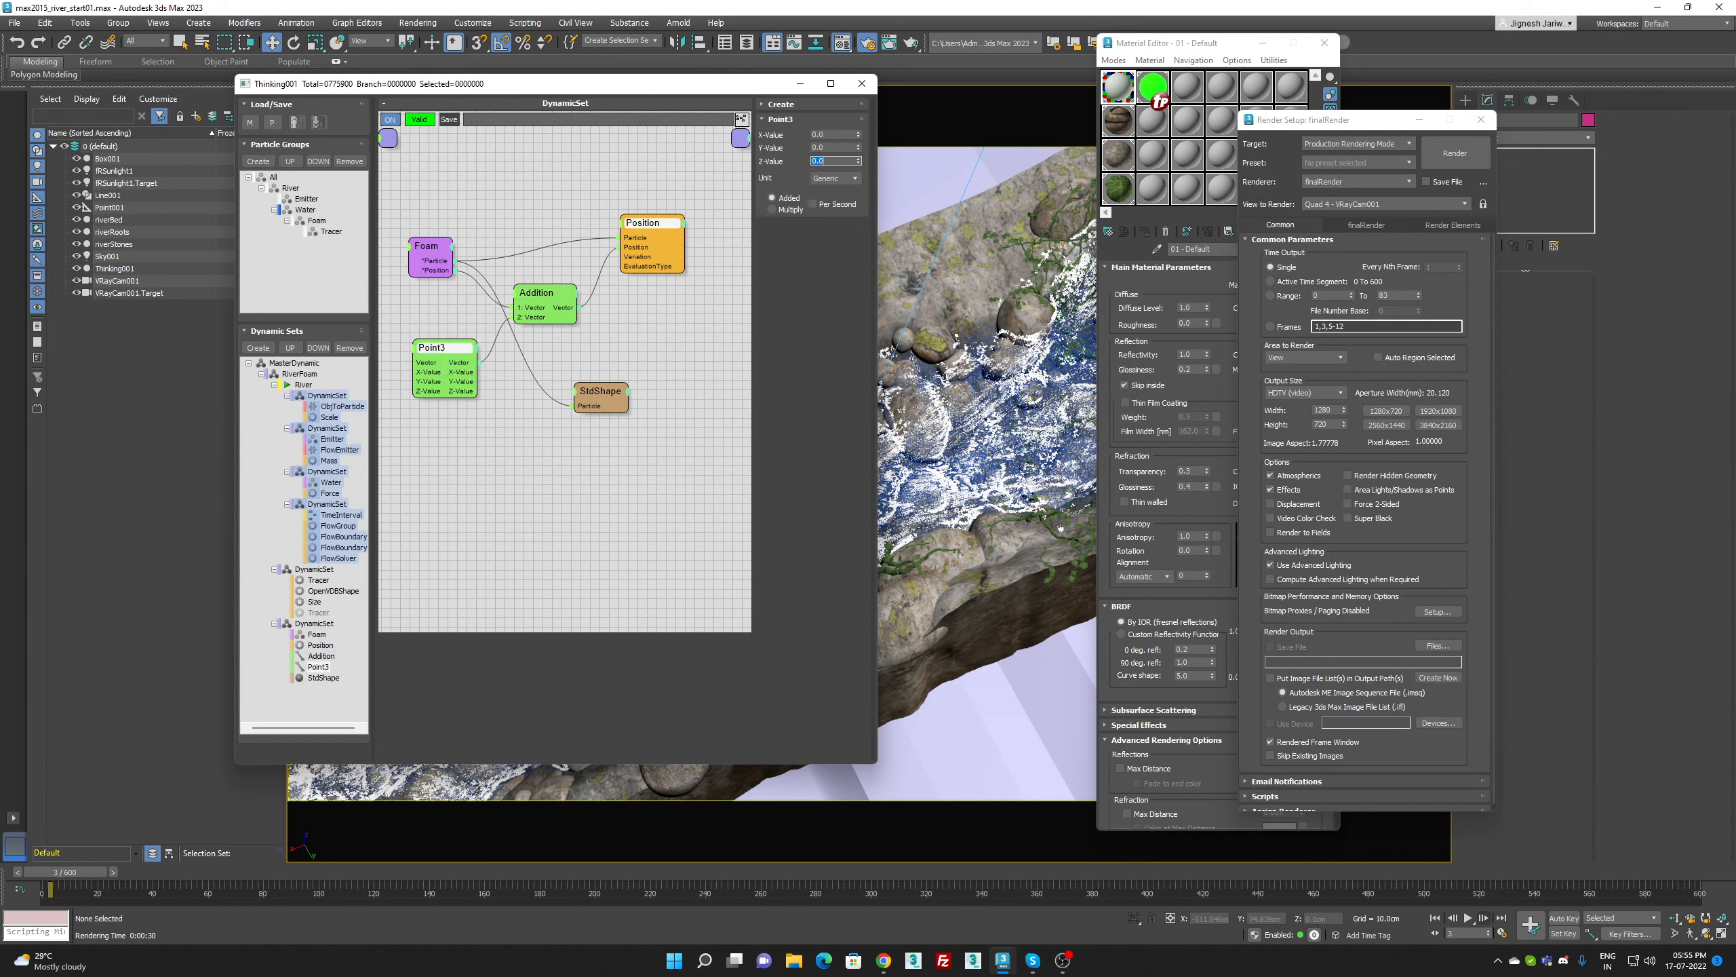
Set the refraction transparency of foam material 01 - Default to 0.8 and show water material 02 - Default
click(1181, 457)
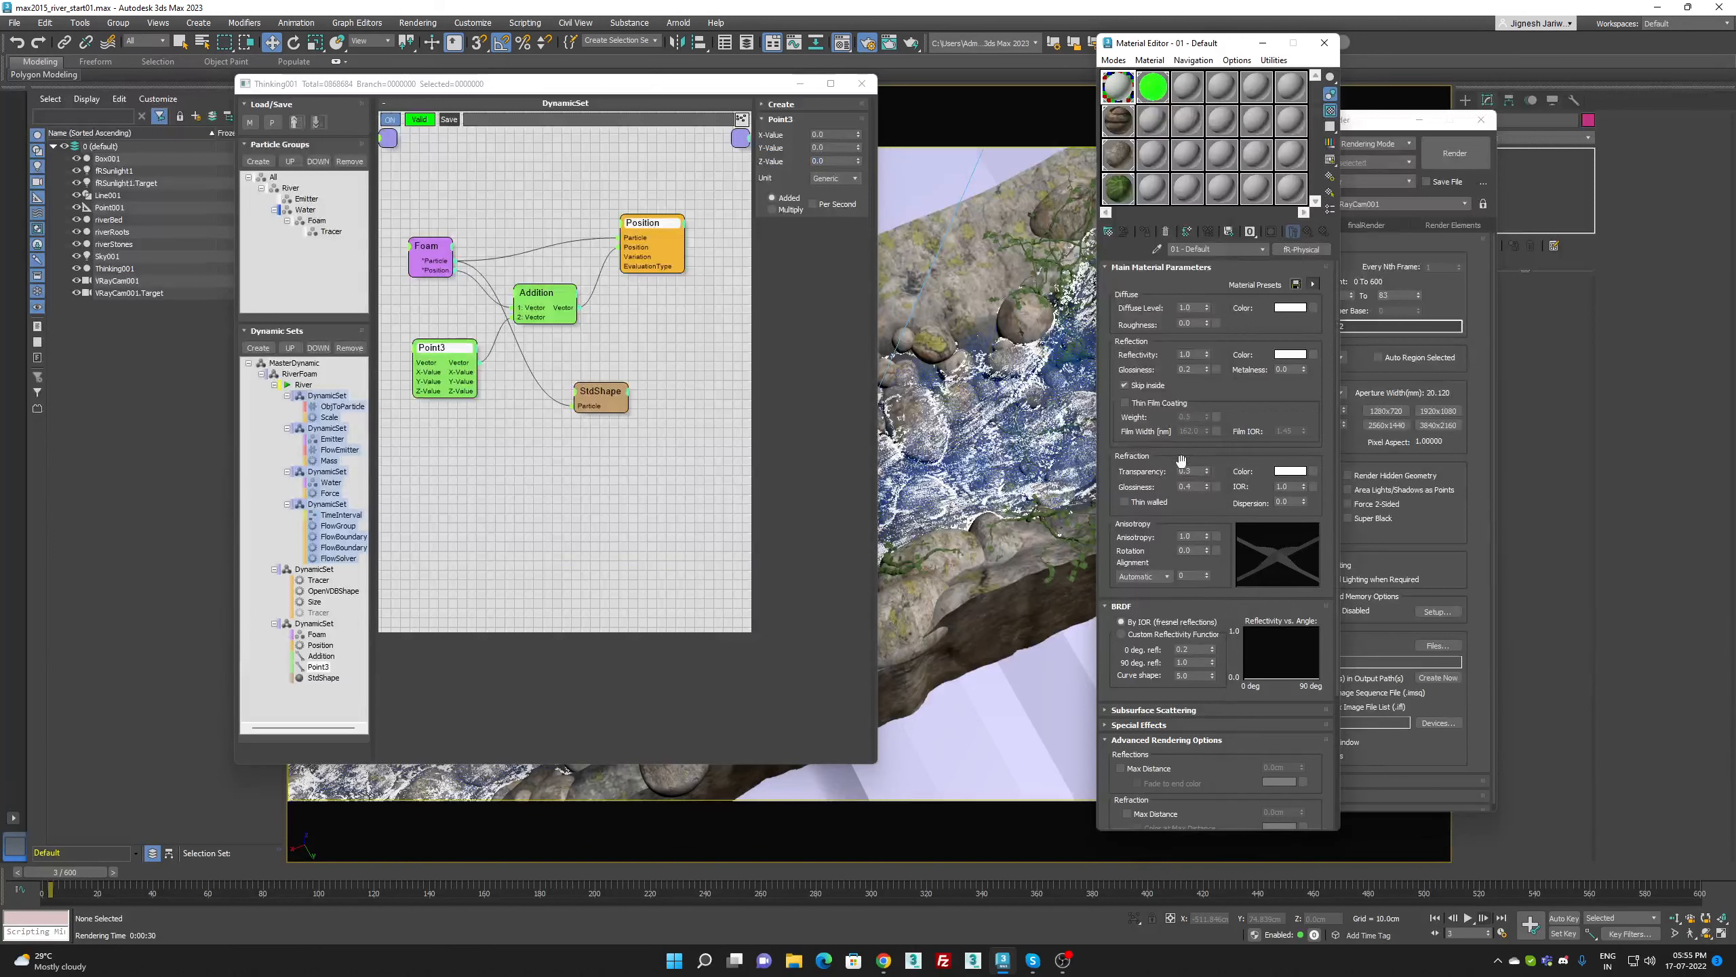
text(.8)
key(Return)
click(1152, 88)
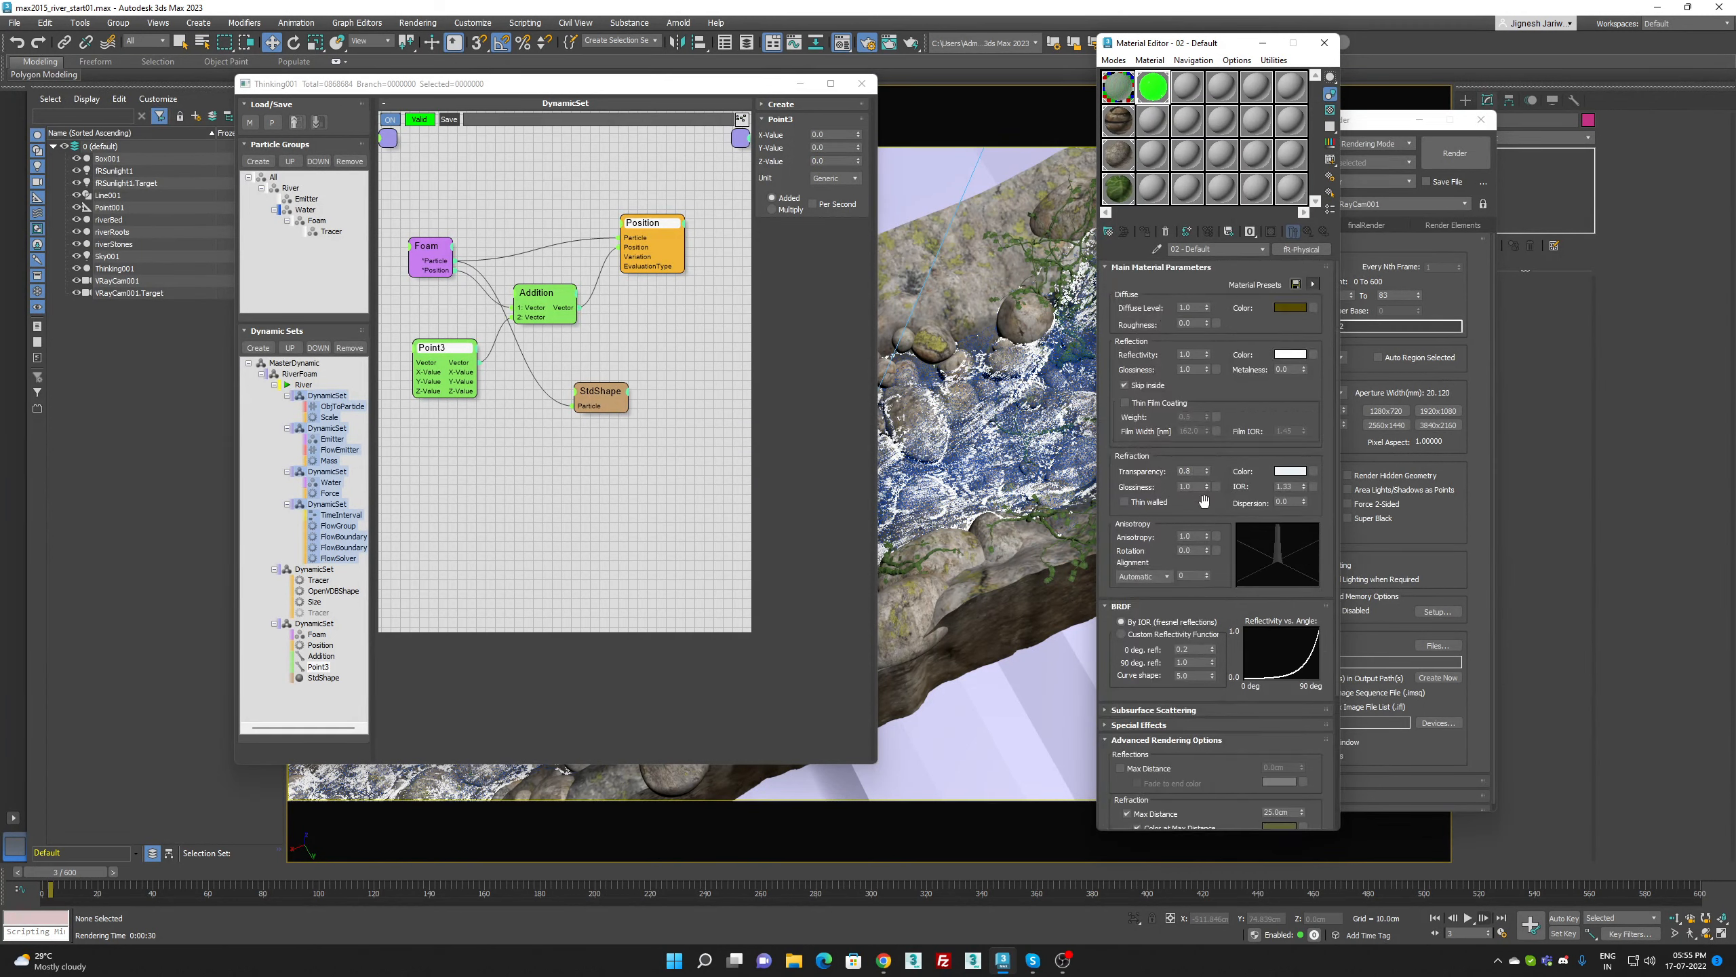
Set the refraction Max Distance of water material 02 - Default to 5 cm and bring the render settings forward
scroll(1204, 502, down, 5)
click(1278, 634)
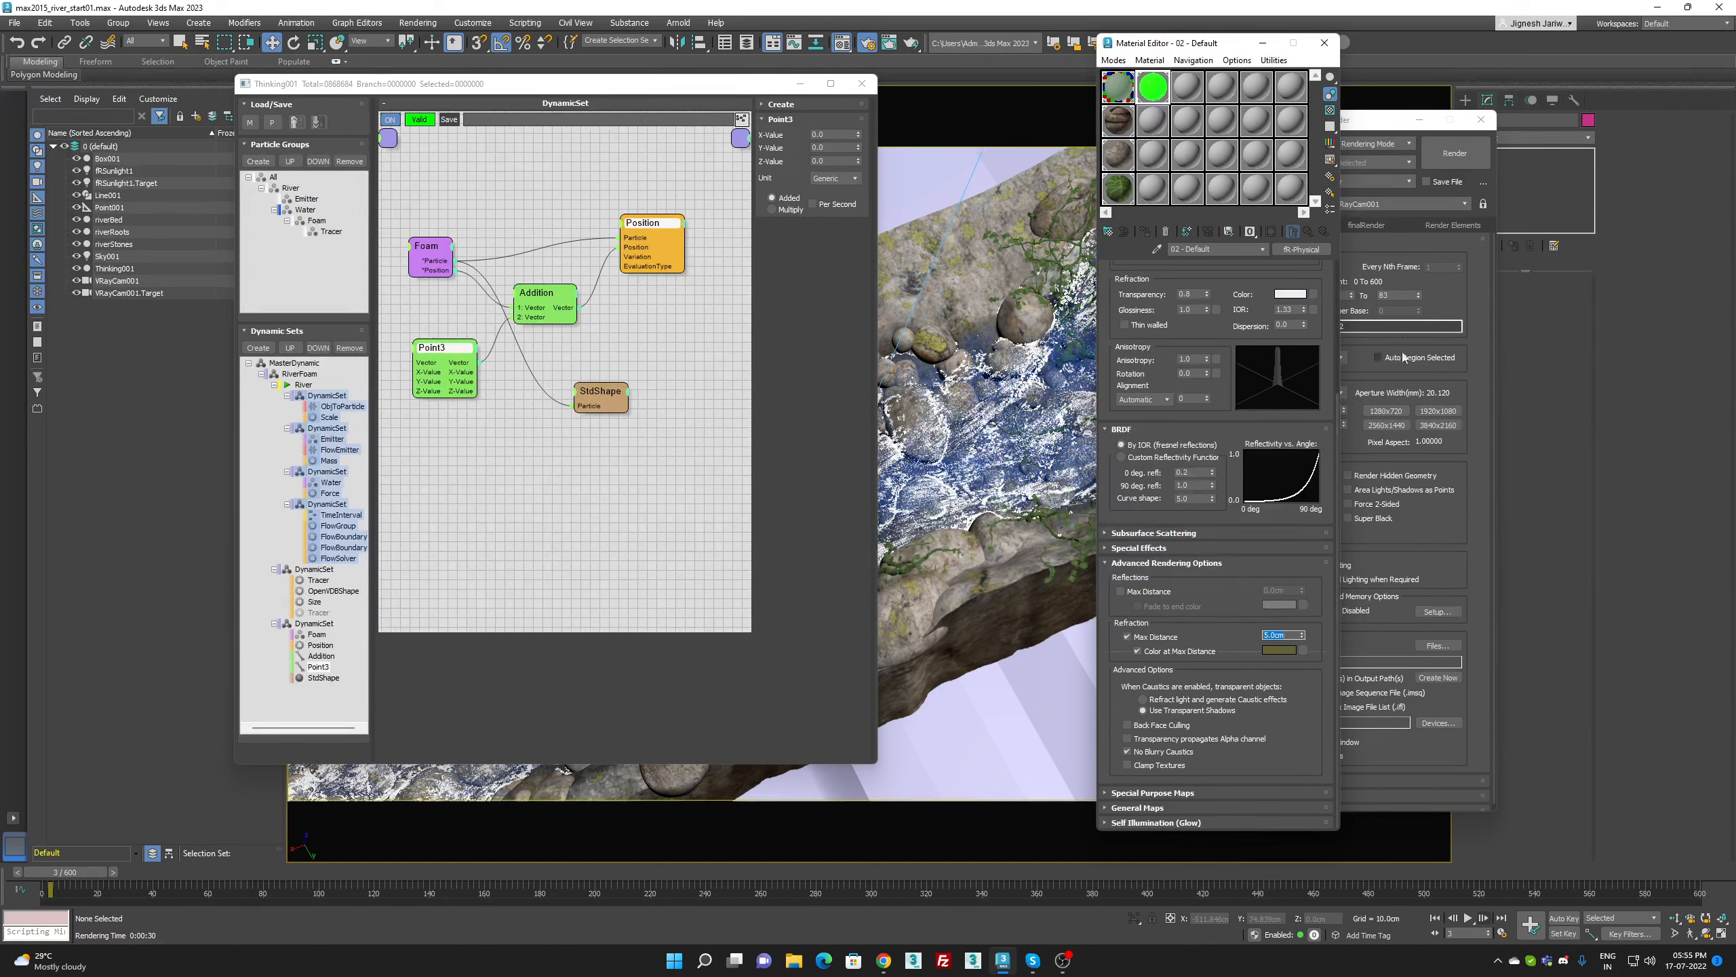
click(1435, 293)
scroll(1437, 336, down, 1)
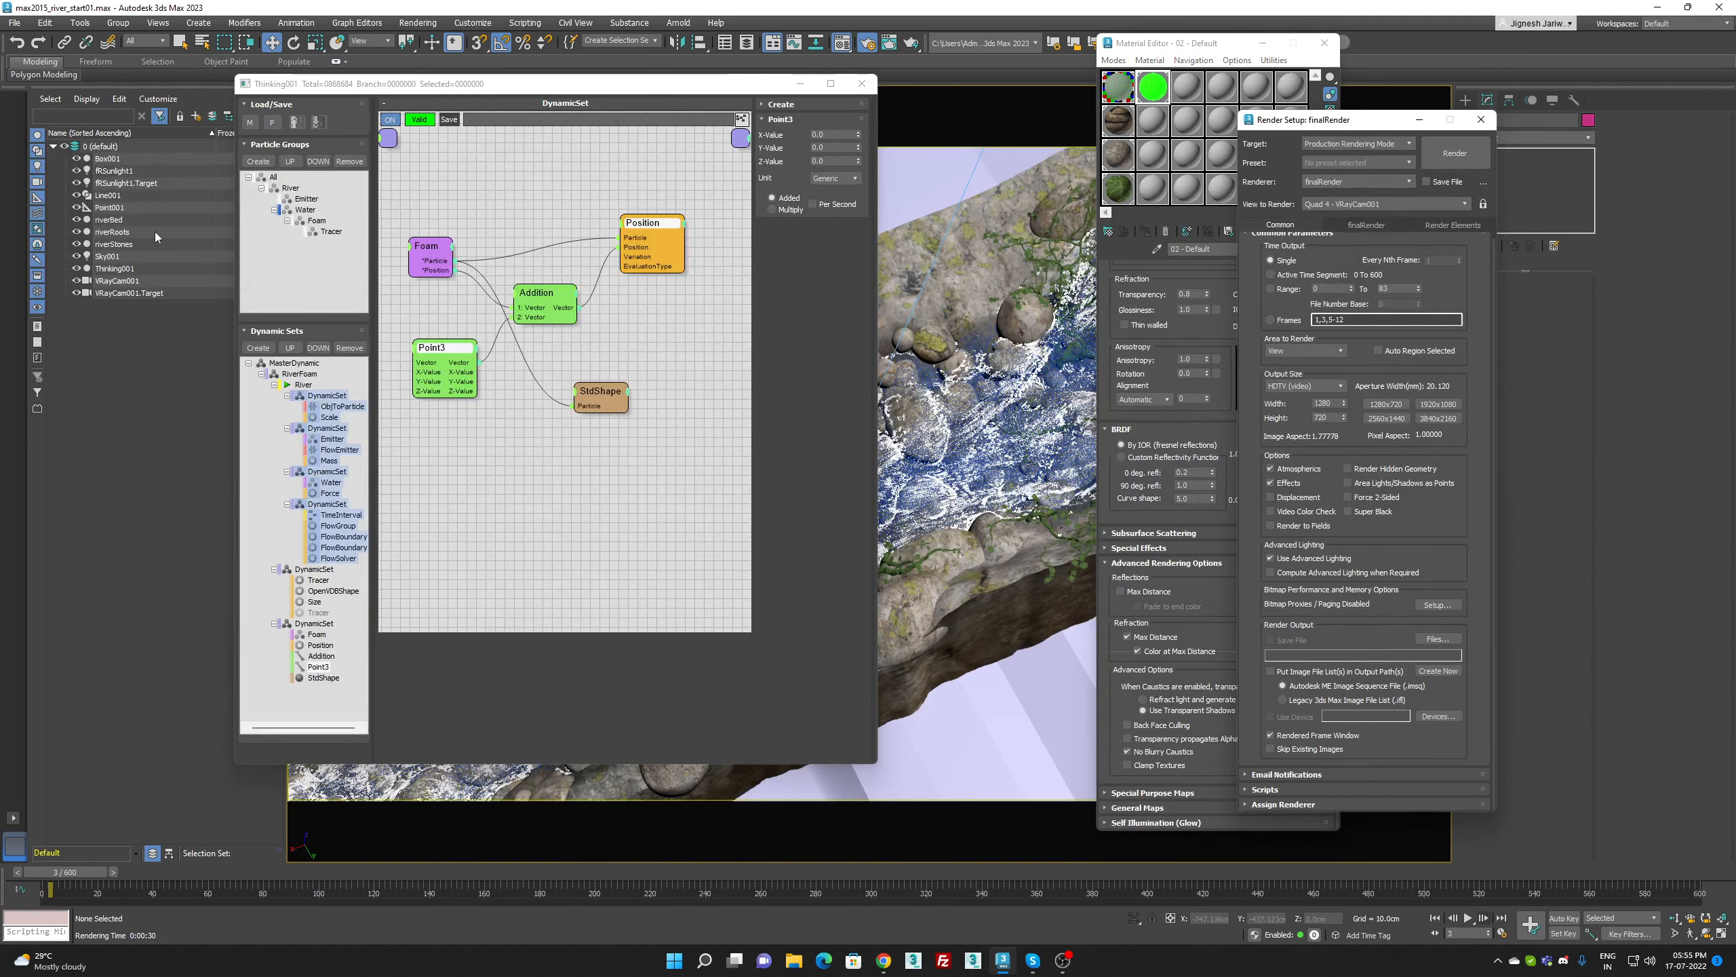
Set VRayCam001's exposure target to 13 EV and test render frame 3, cancelling the render partway
click(113, 280)
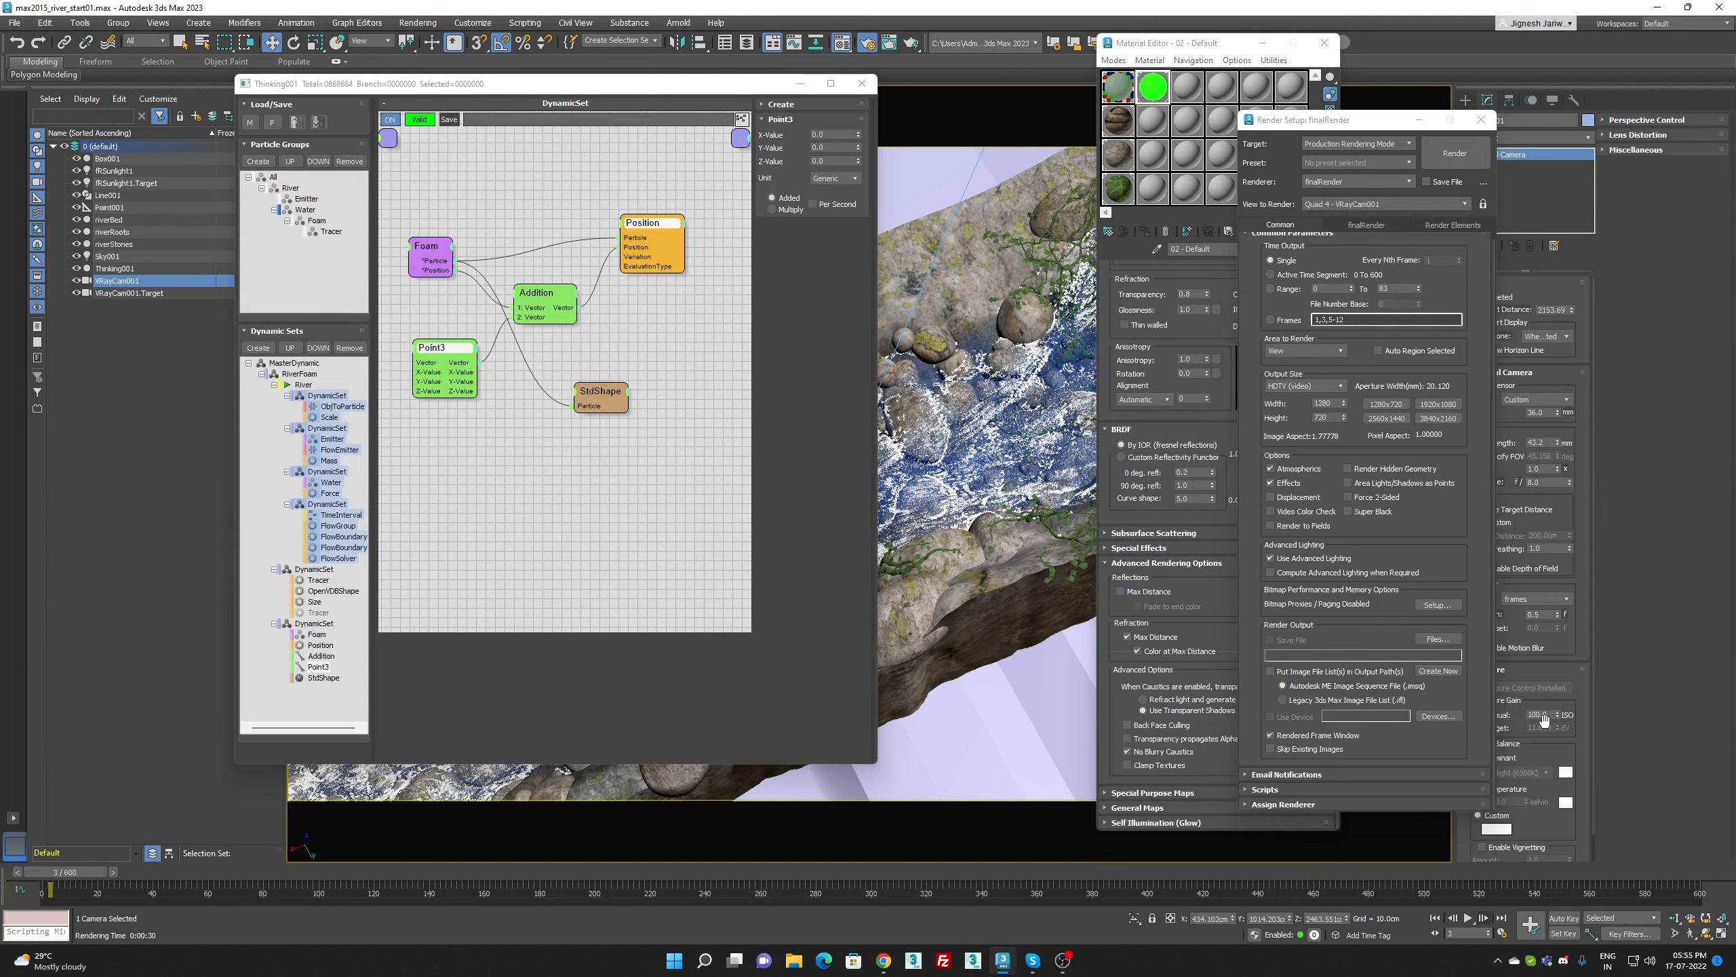
drag(1334, 119, 1082, 90)
click(1491, 729)
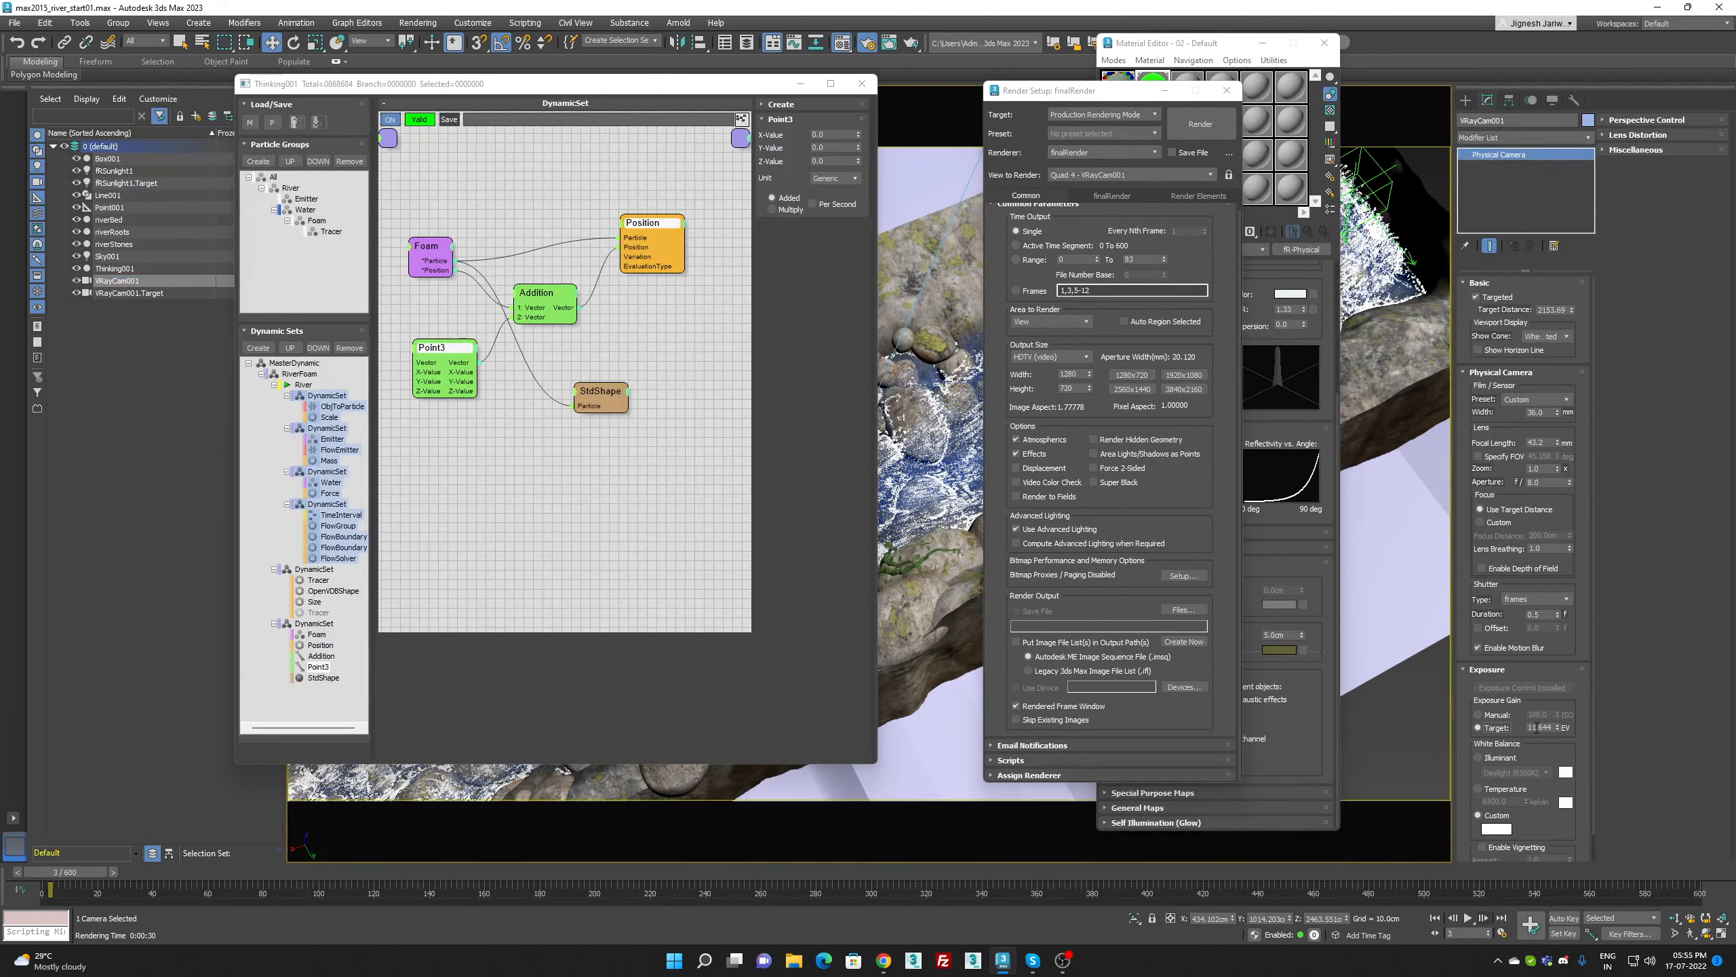
double_click(1538, 728)
click(1200, 124)
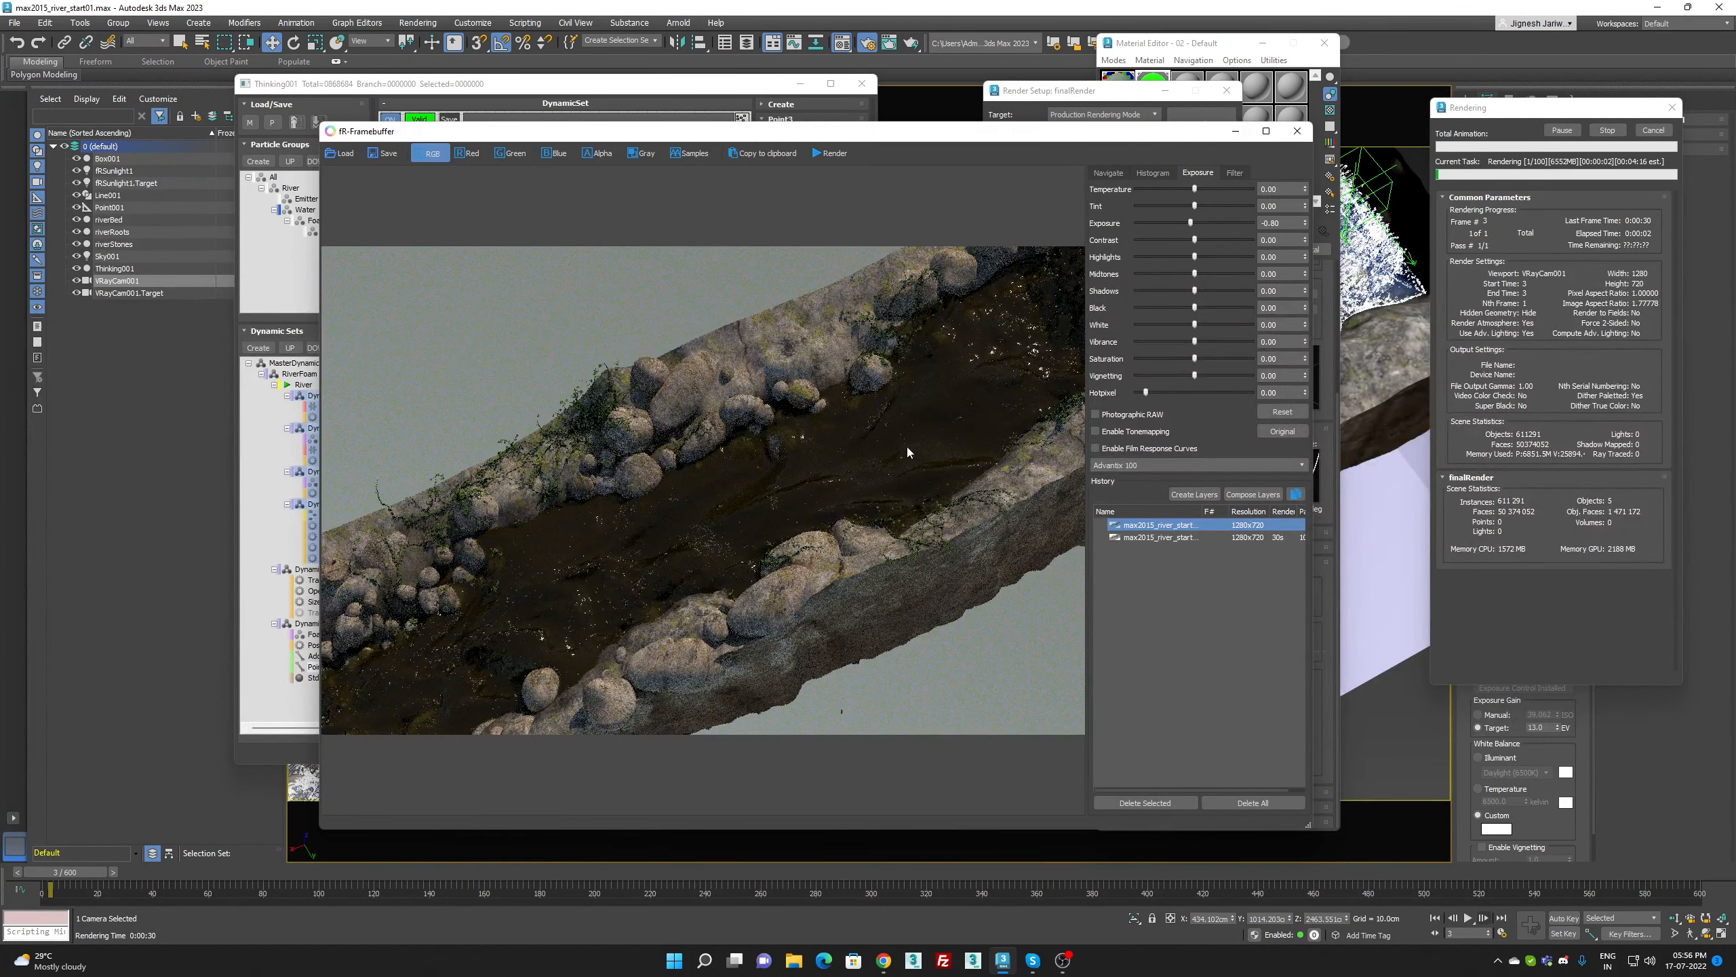
scroll(605, 569, up, 1)
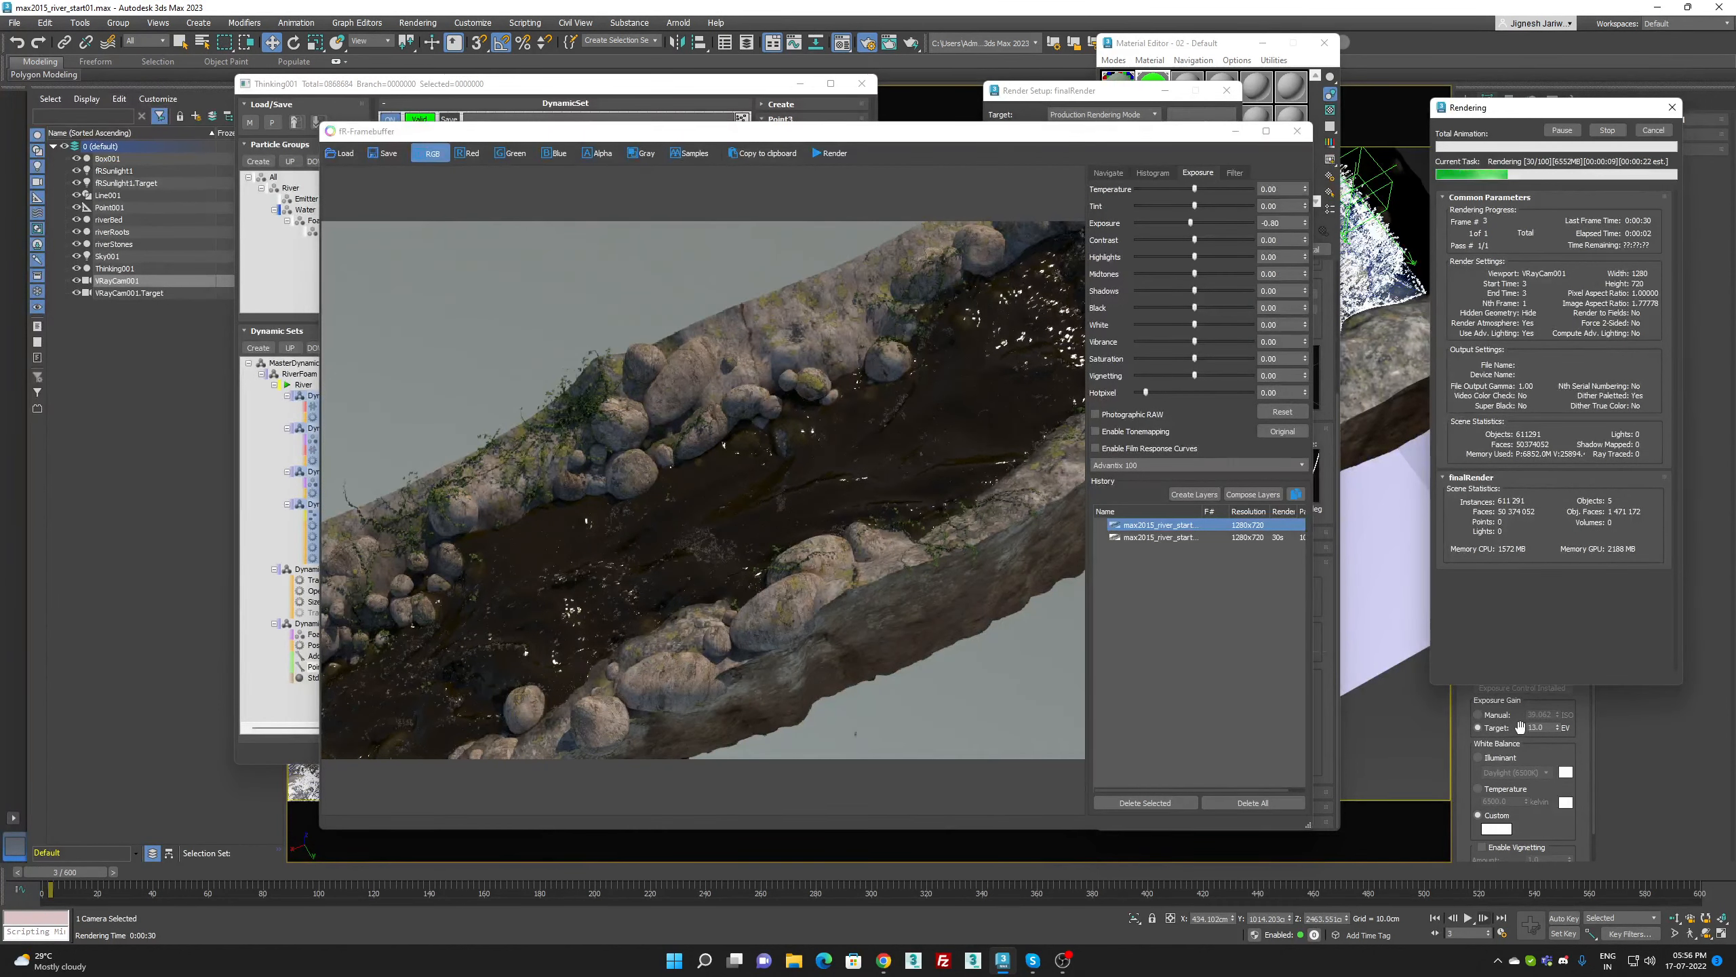
click(1654, 130)
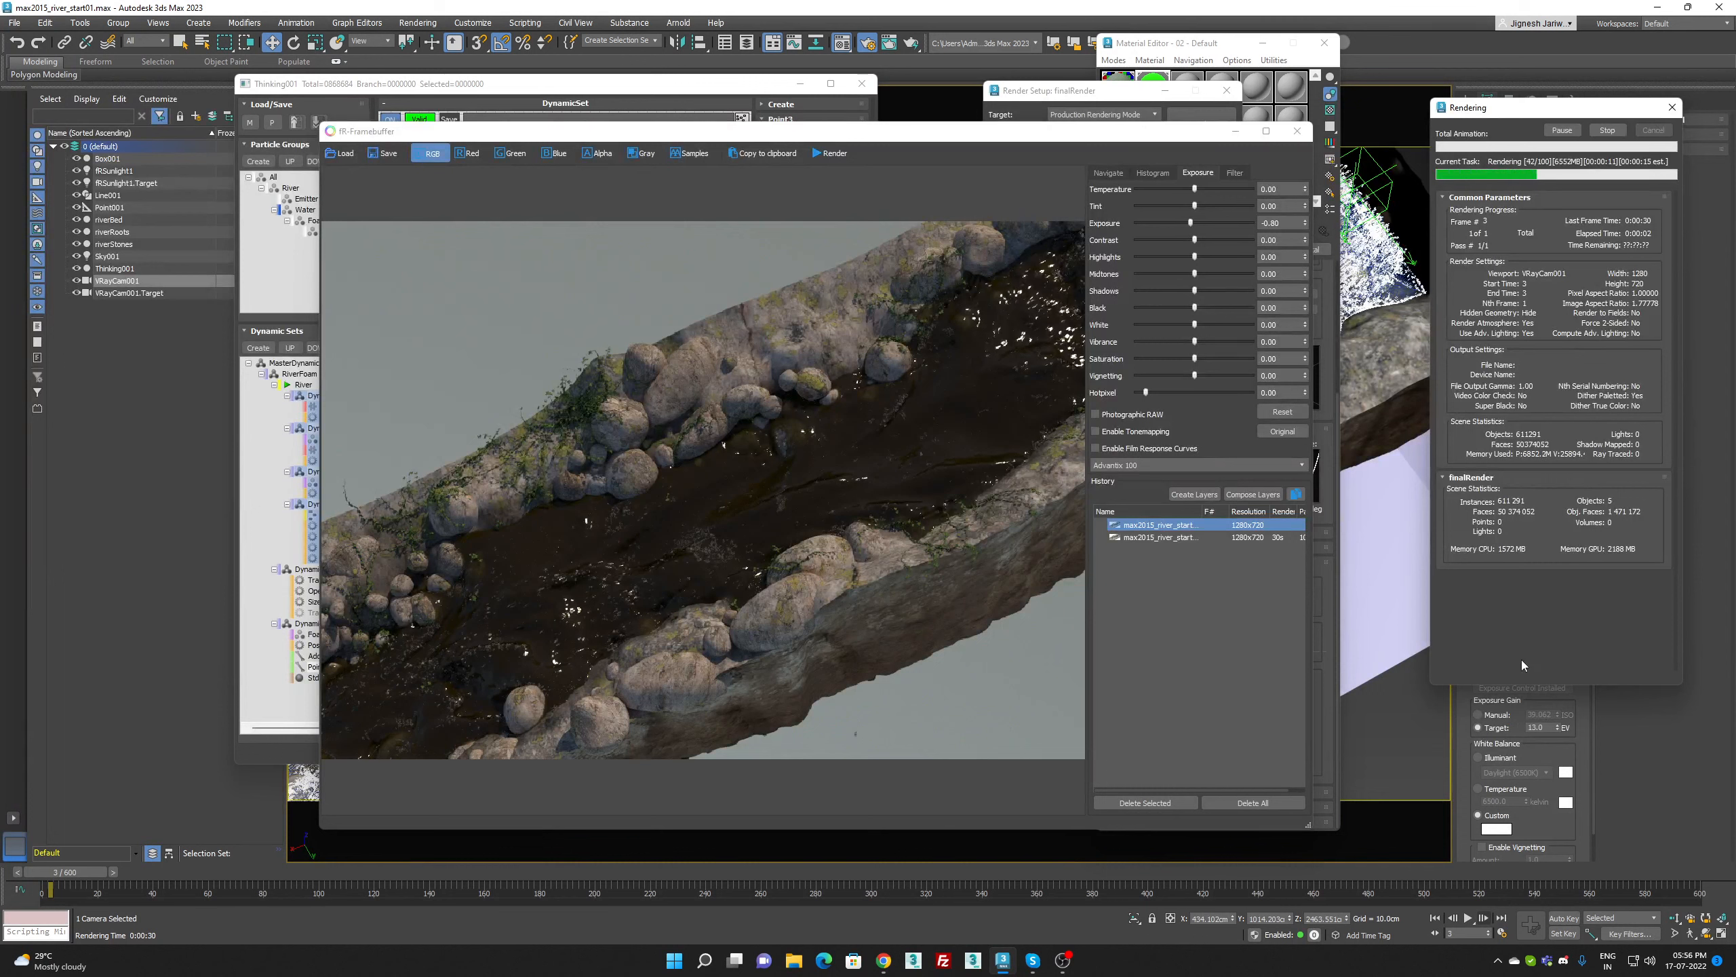
Set the camera's exposure target to 12 EV and the refraction transparency of foam material 01 - Default to 0.5
double_click(1549, 728)
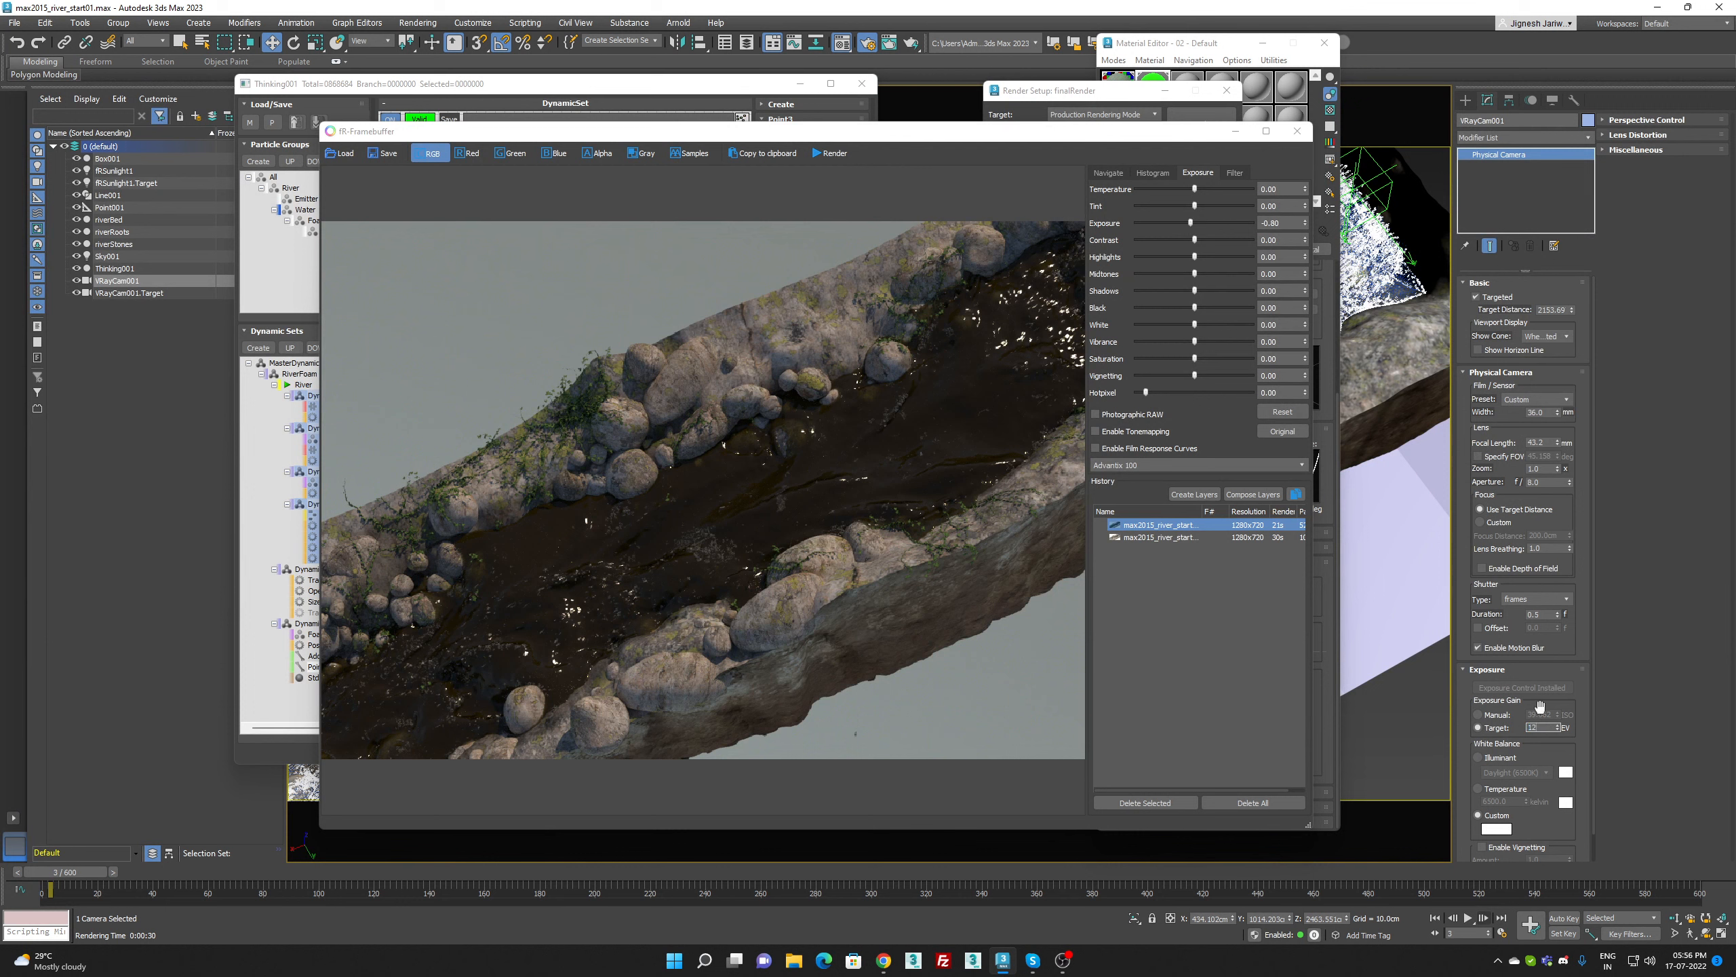
text(12)
click(1128, 89)
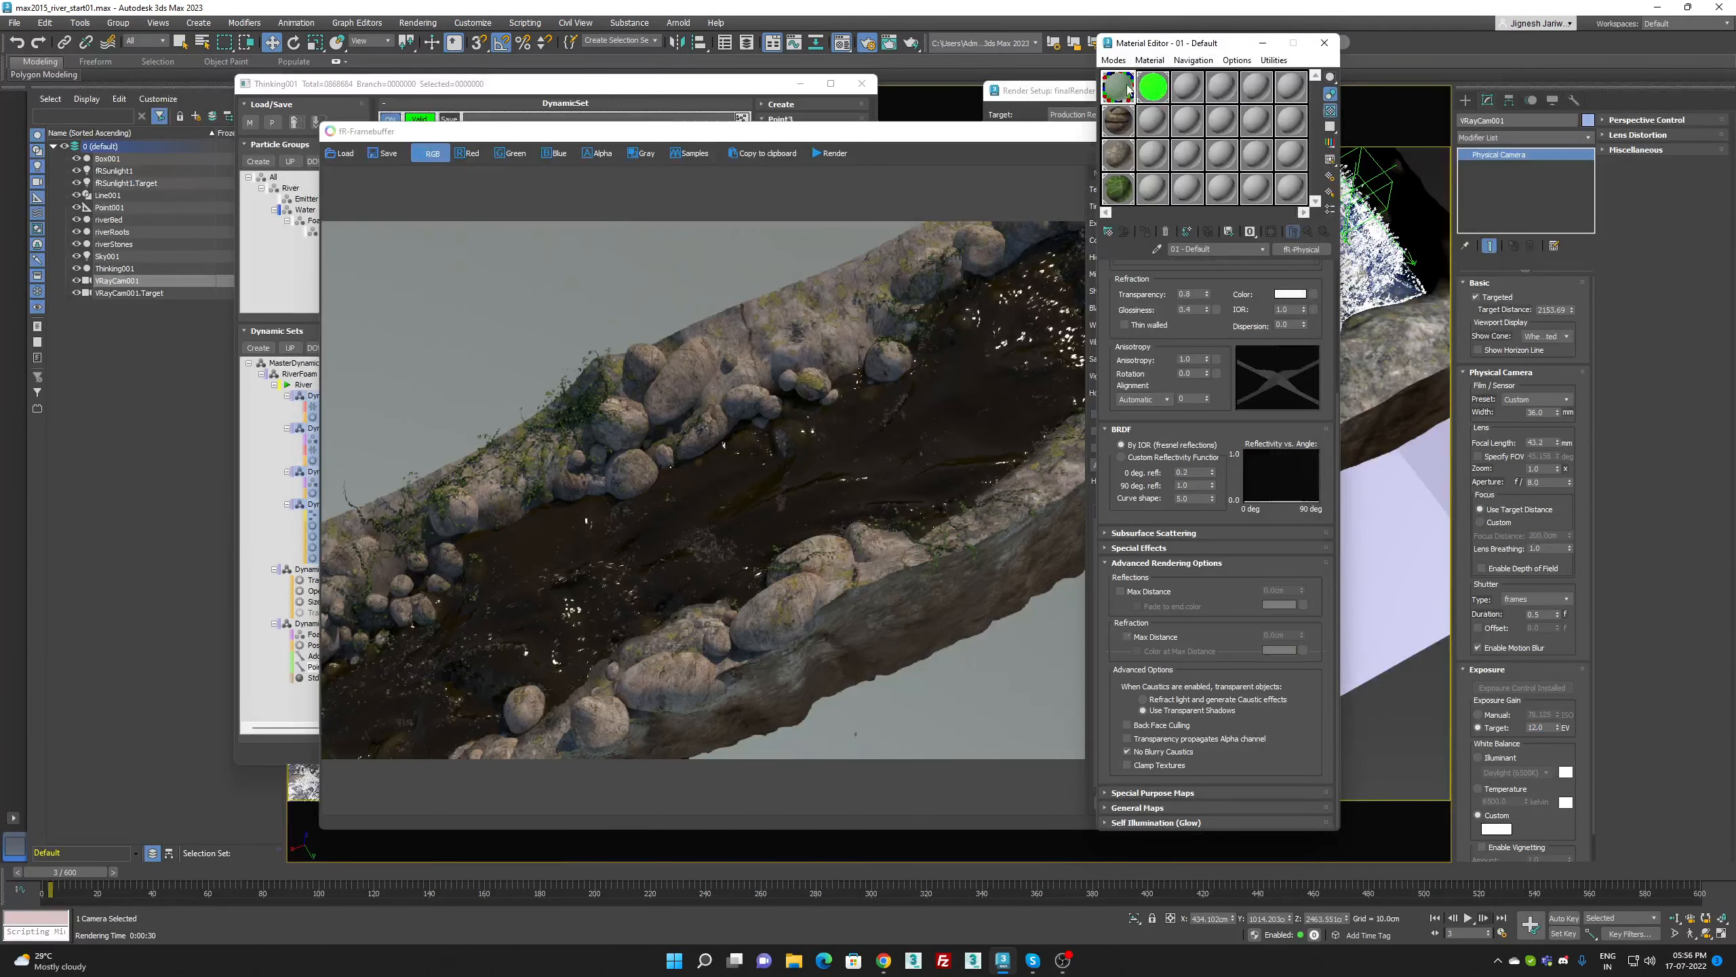
double_click(1191, 295)
text(.5)
Run a test render of frame 3 and inspect the river surface in the framebuffer
click(829, 152)
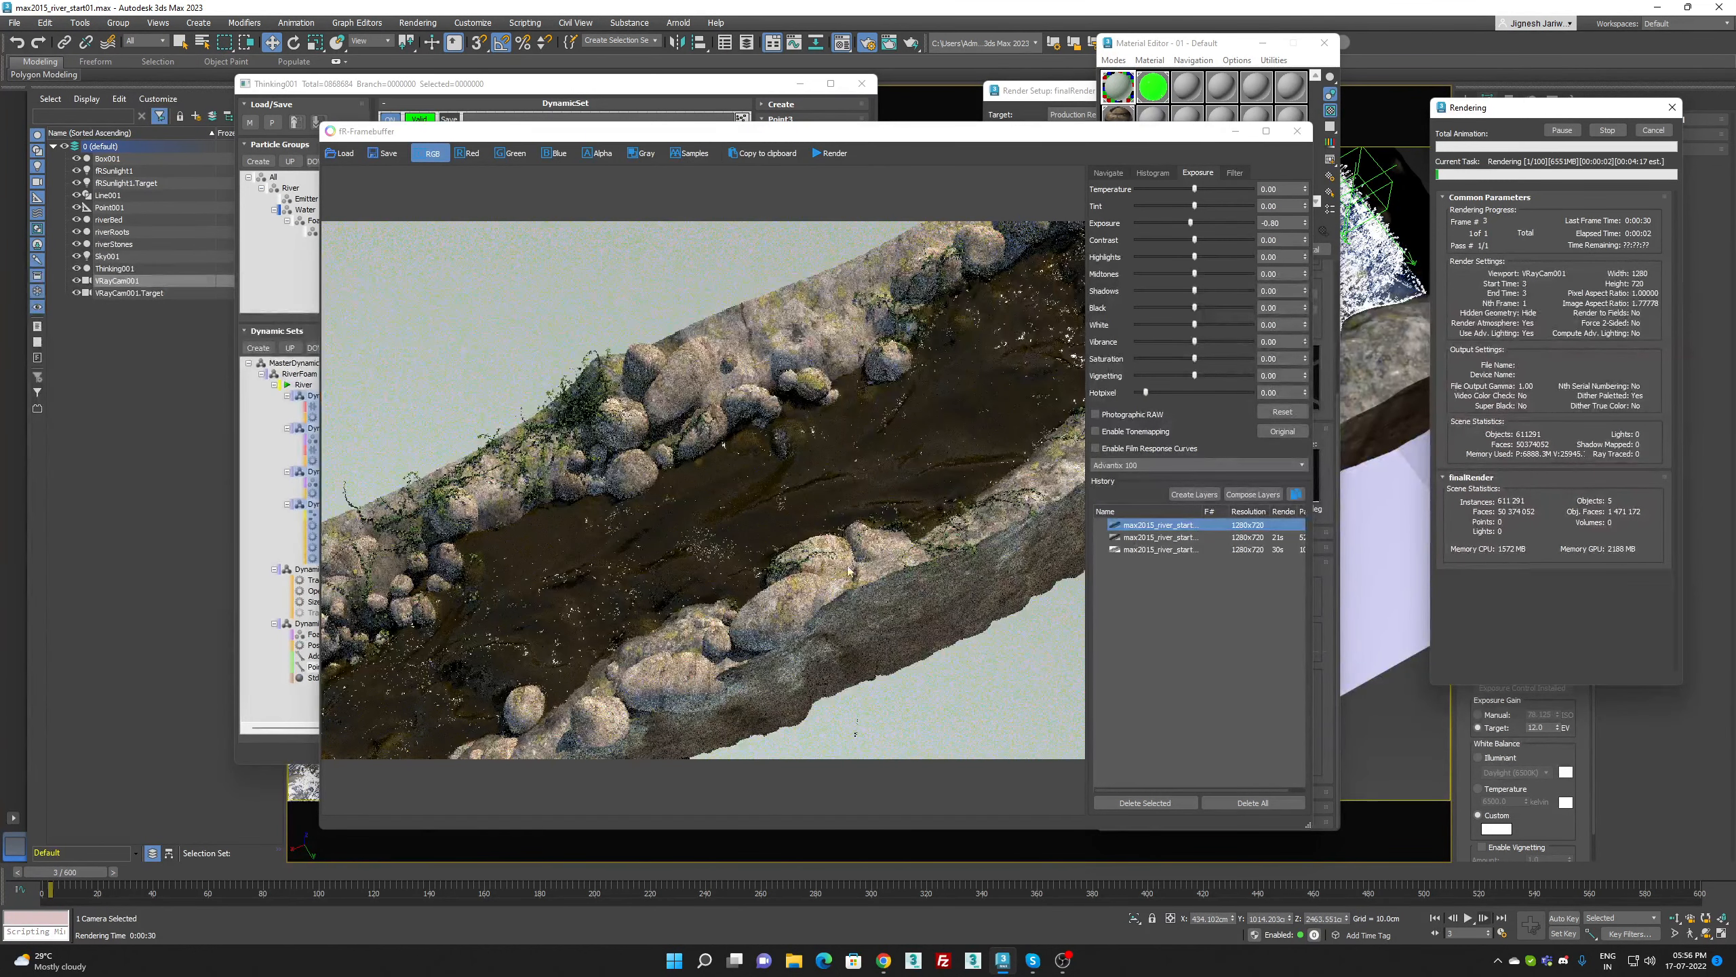
scroll(673, 588, up, 1)
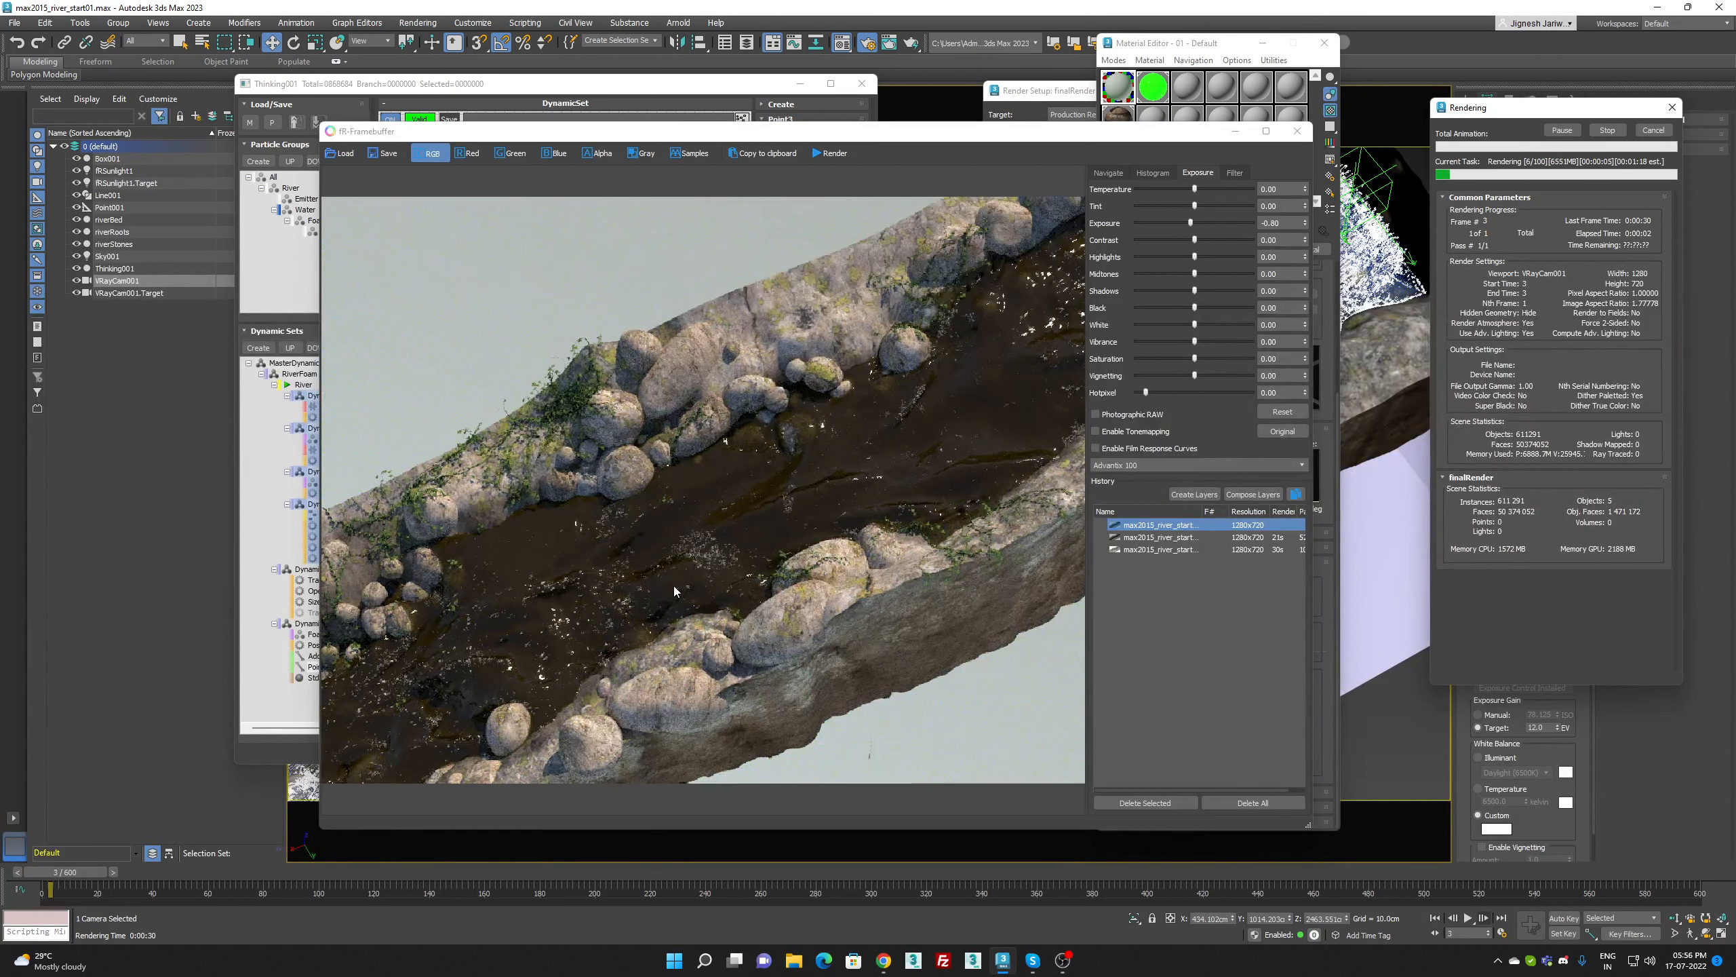
scroll(672, 586, down, 1)
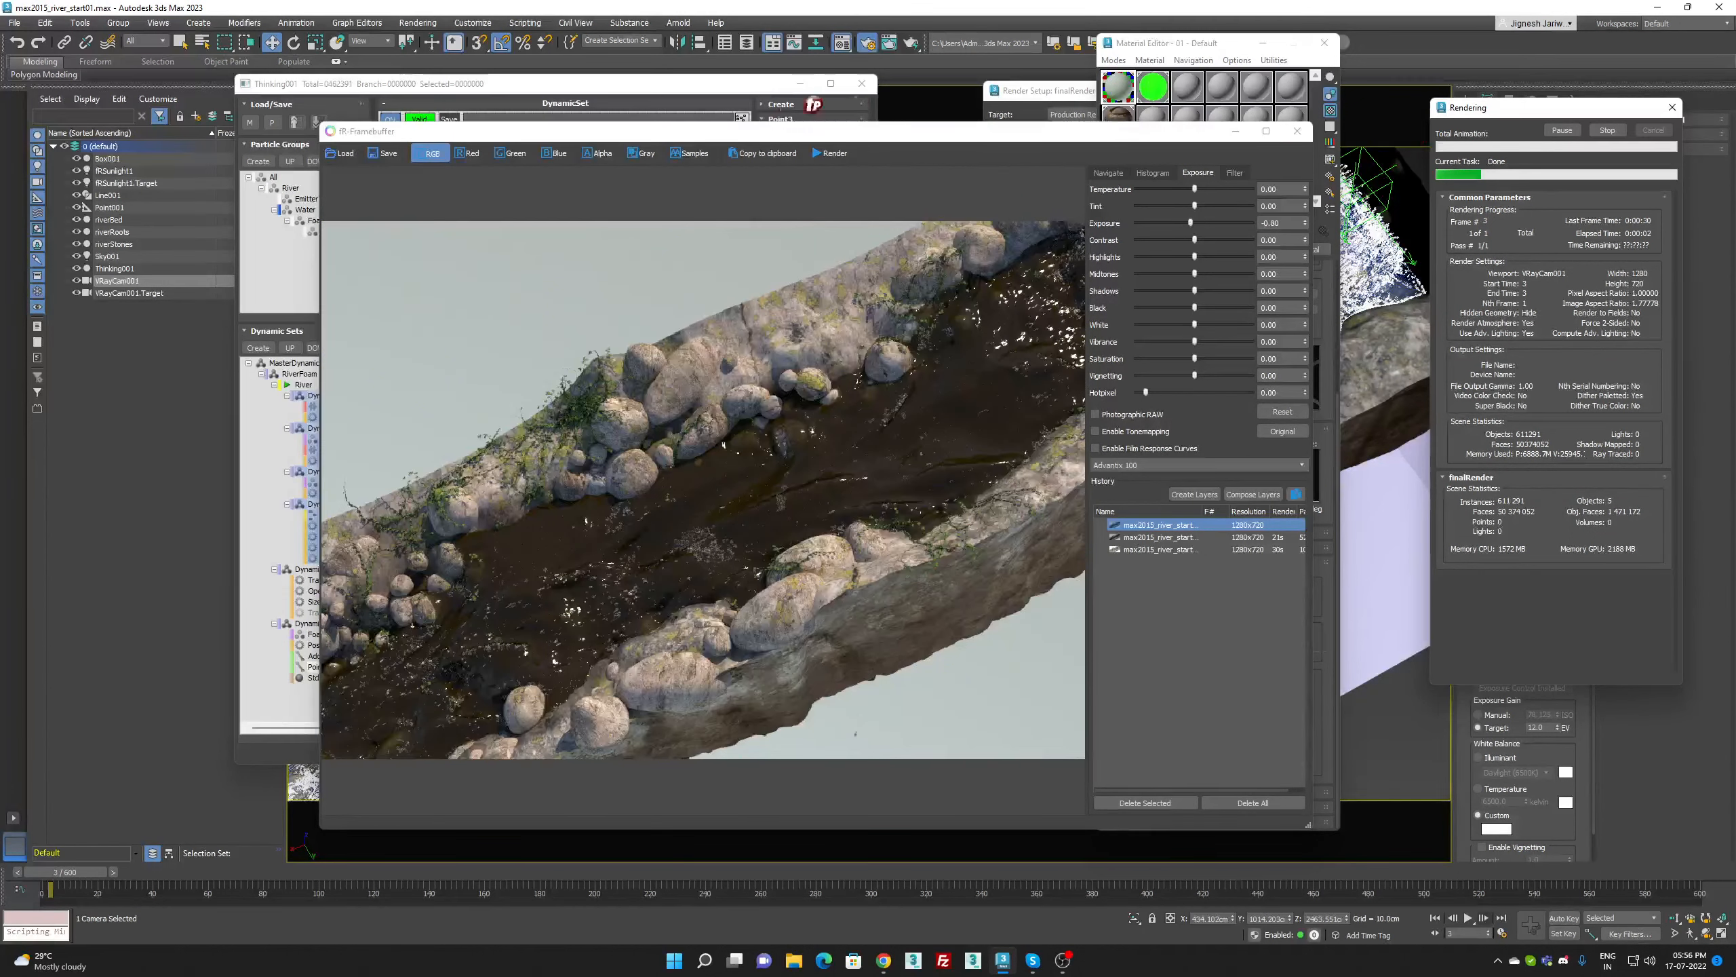
Set the Z-Value of the foam set's Point3 operator to 3
click(722, 100)
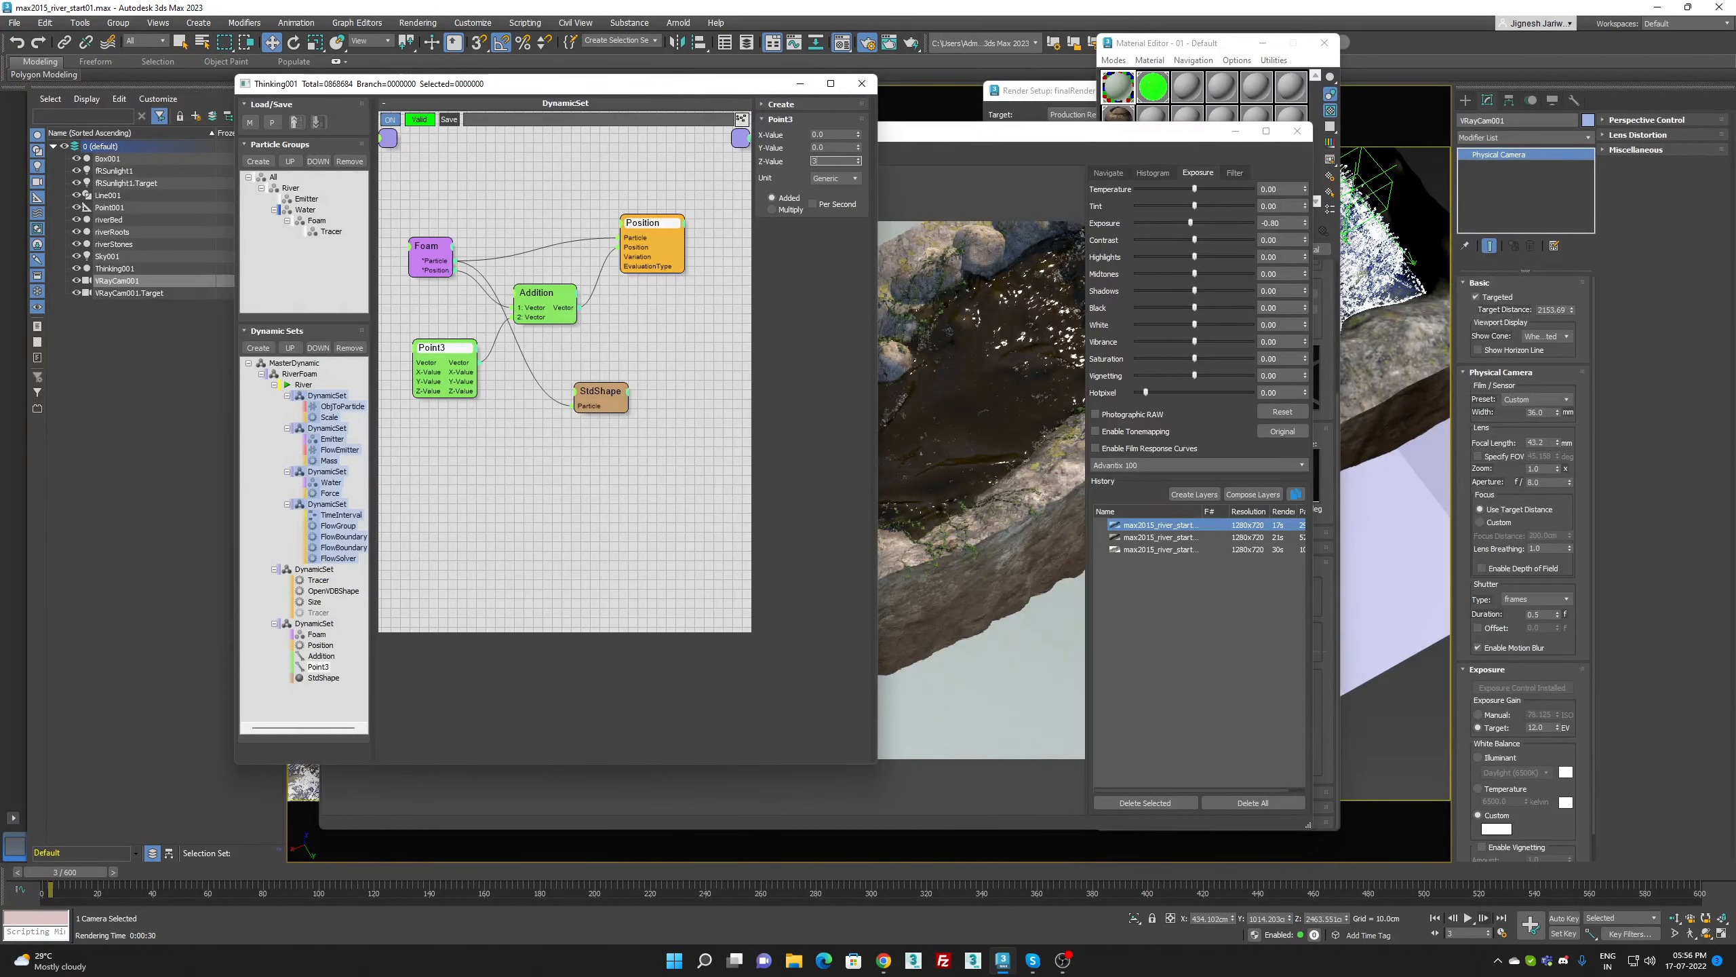
key(Return)
Set the refraction Max Distance of water material 02 - Default to 10 cm and test render frame 3, stopping it early
click(1143, 99)
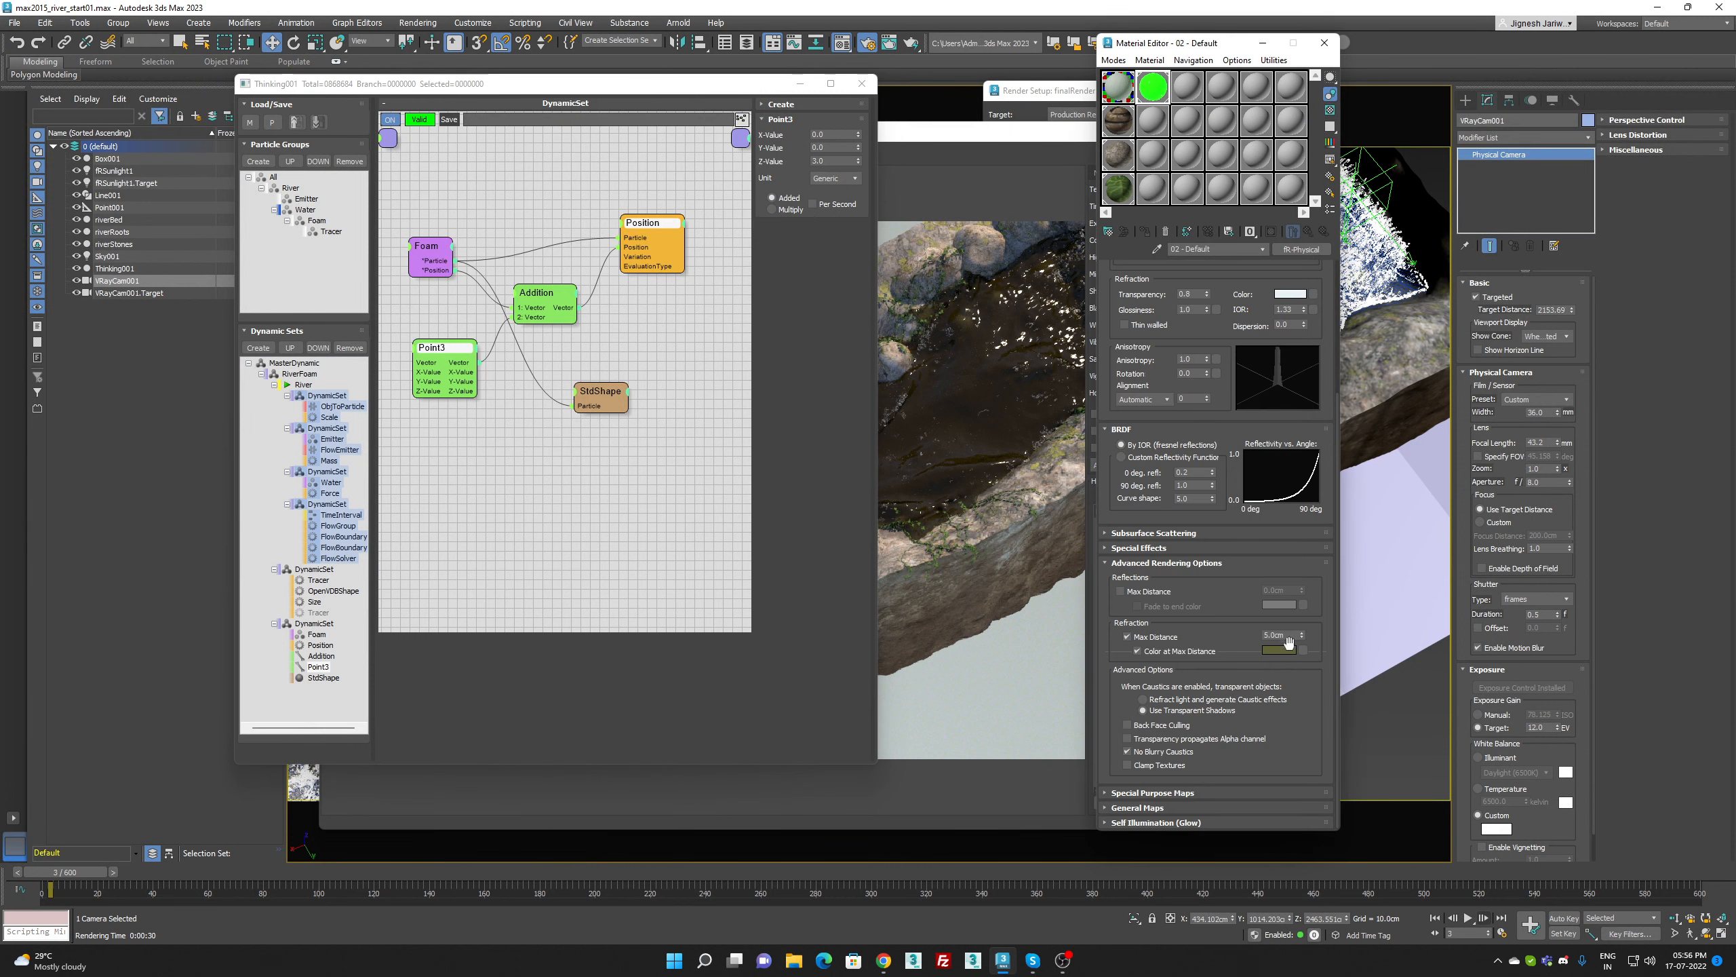
double_click(1289, 634)
text(10)
key(Return)
click(917, 133)
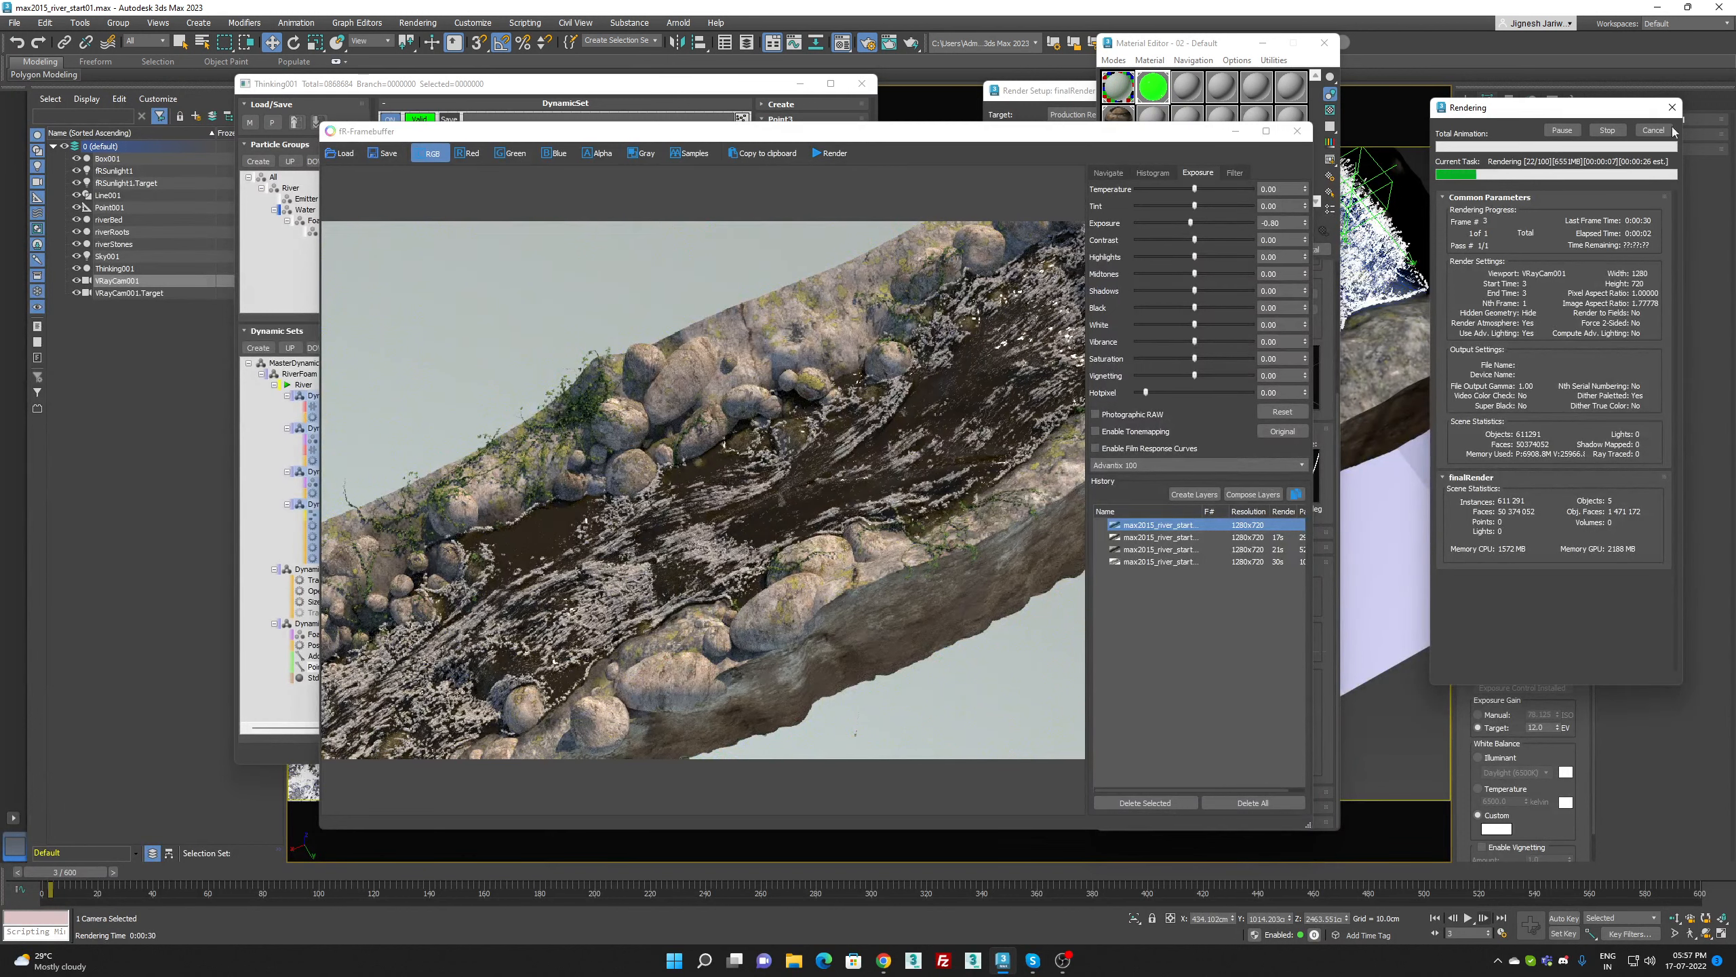
click(1608, 131)
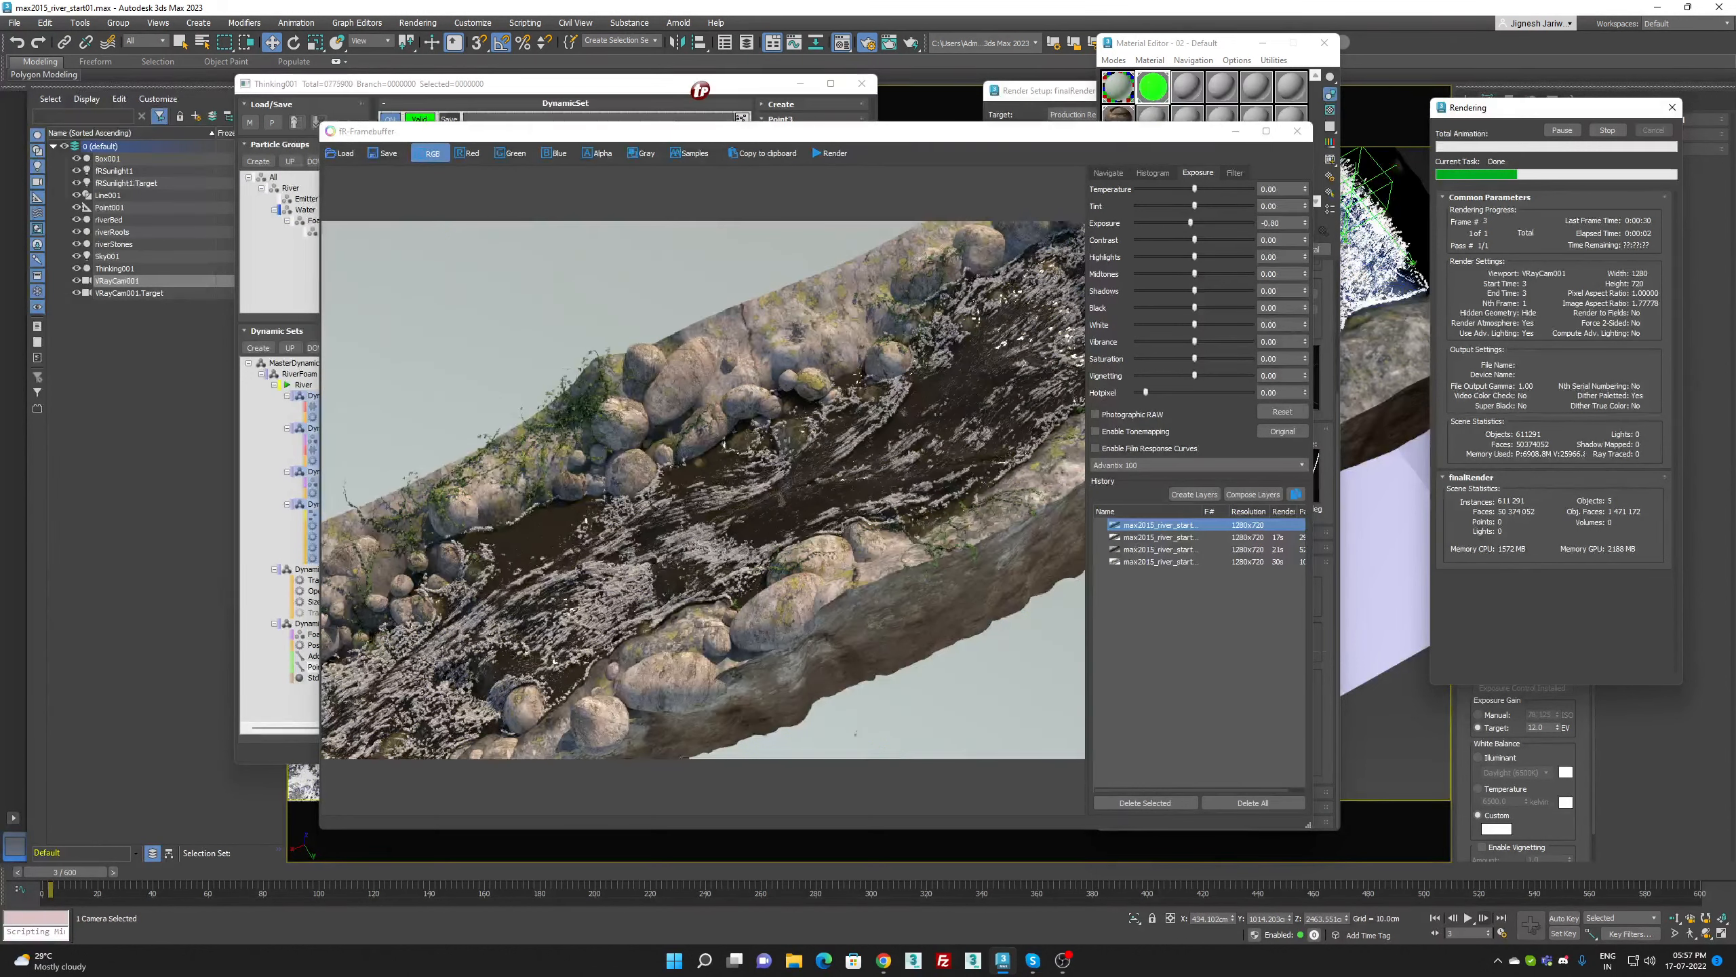
Disable the Size operator in the dynamic set that holds the Tracer and OpenVDBShape operators
click(700, 89)
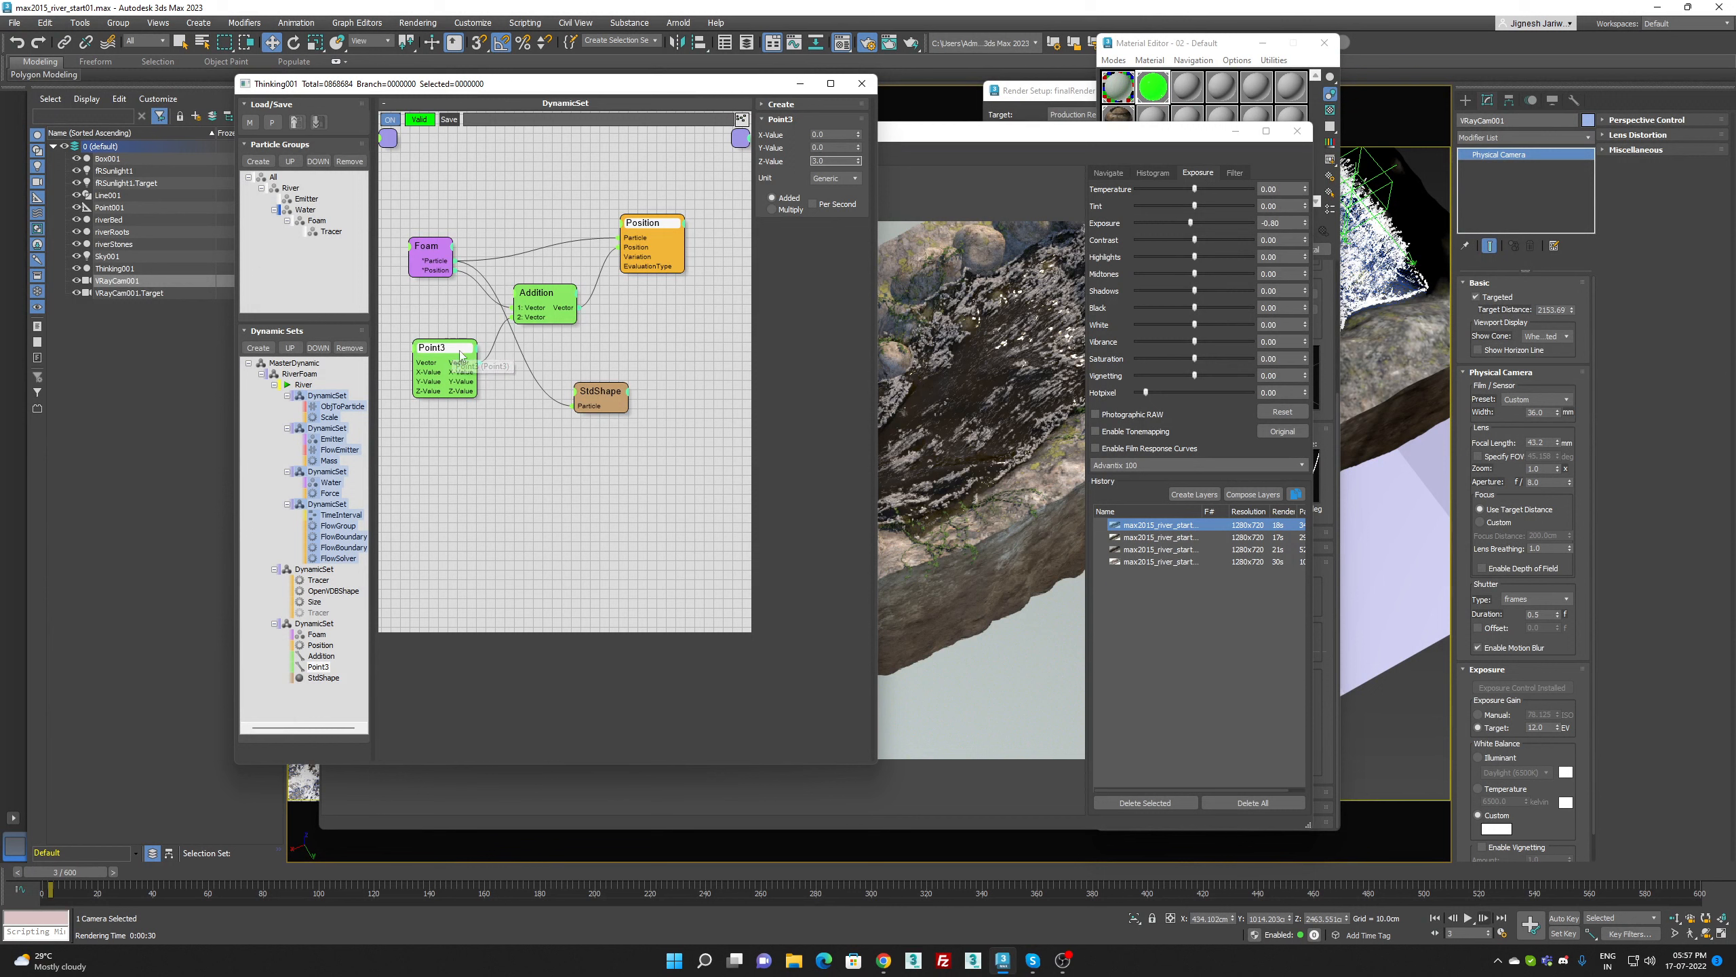
click(314, 601)
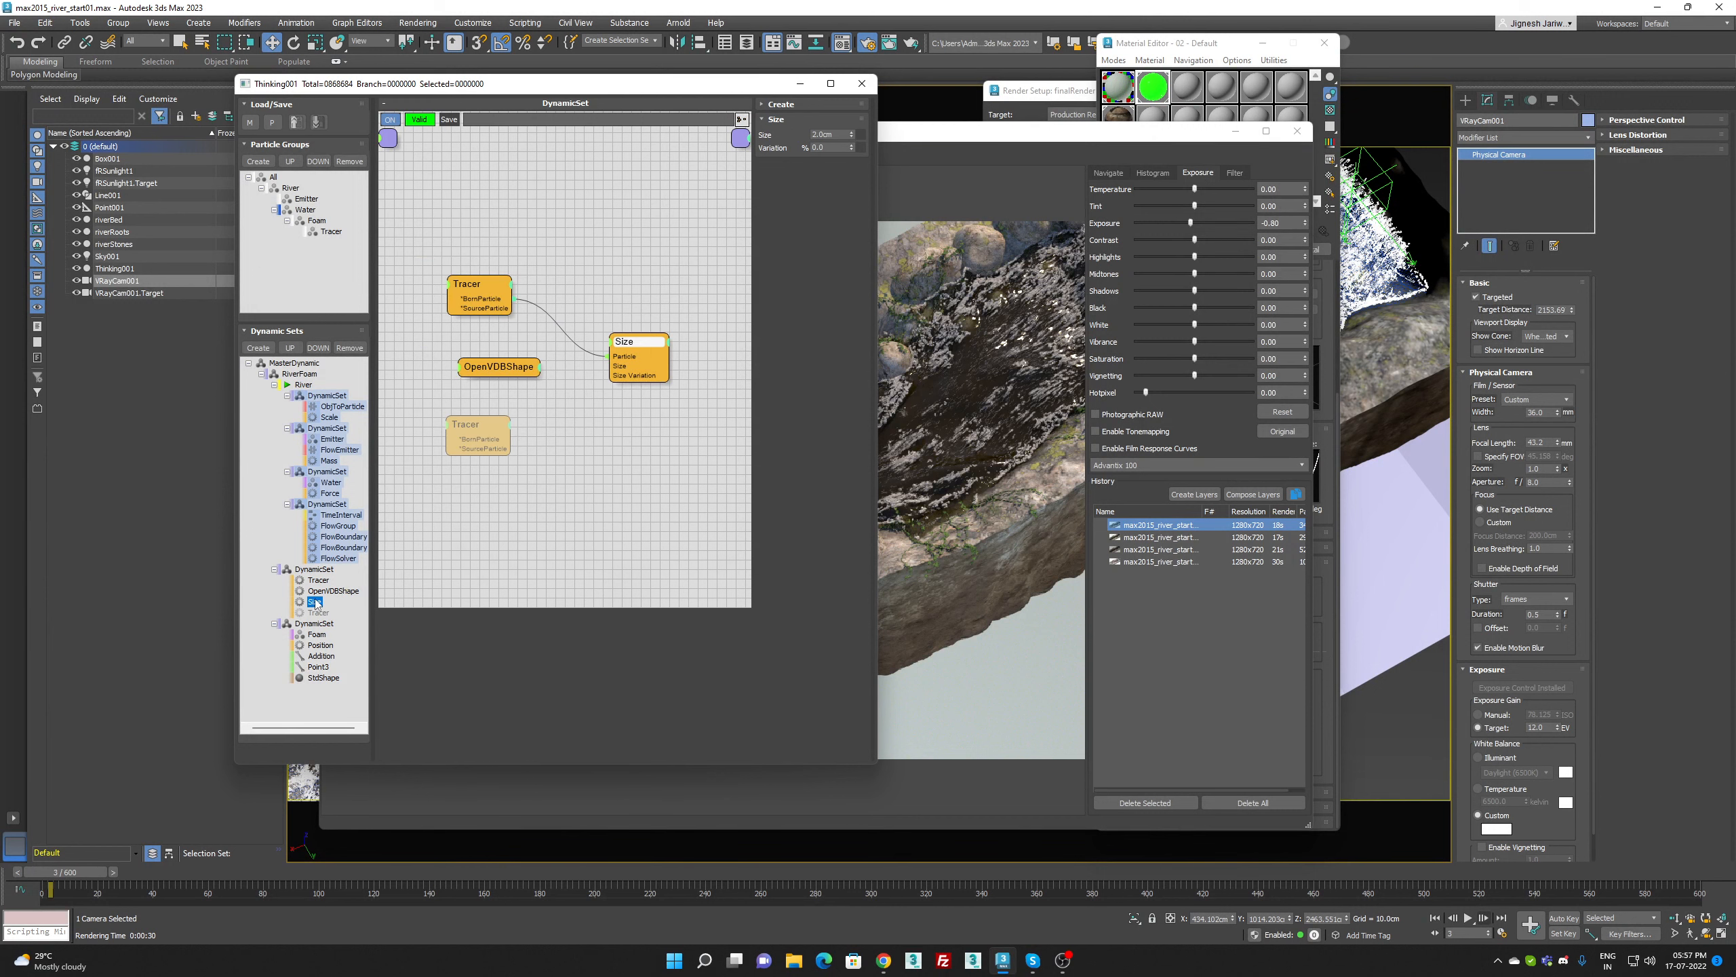
drag(316, 601, 325, 608)
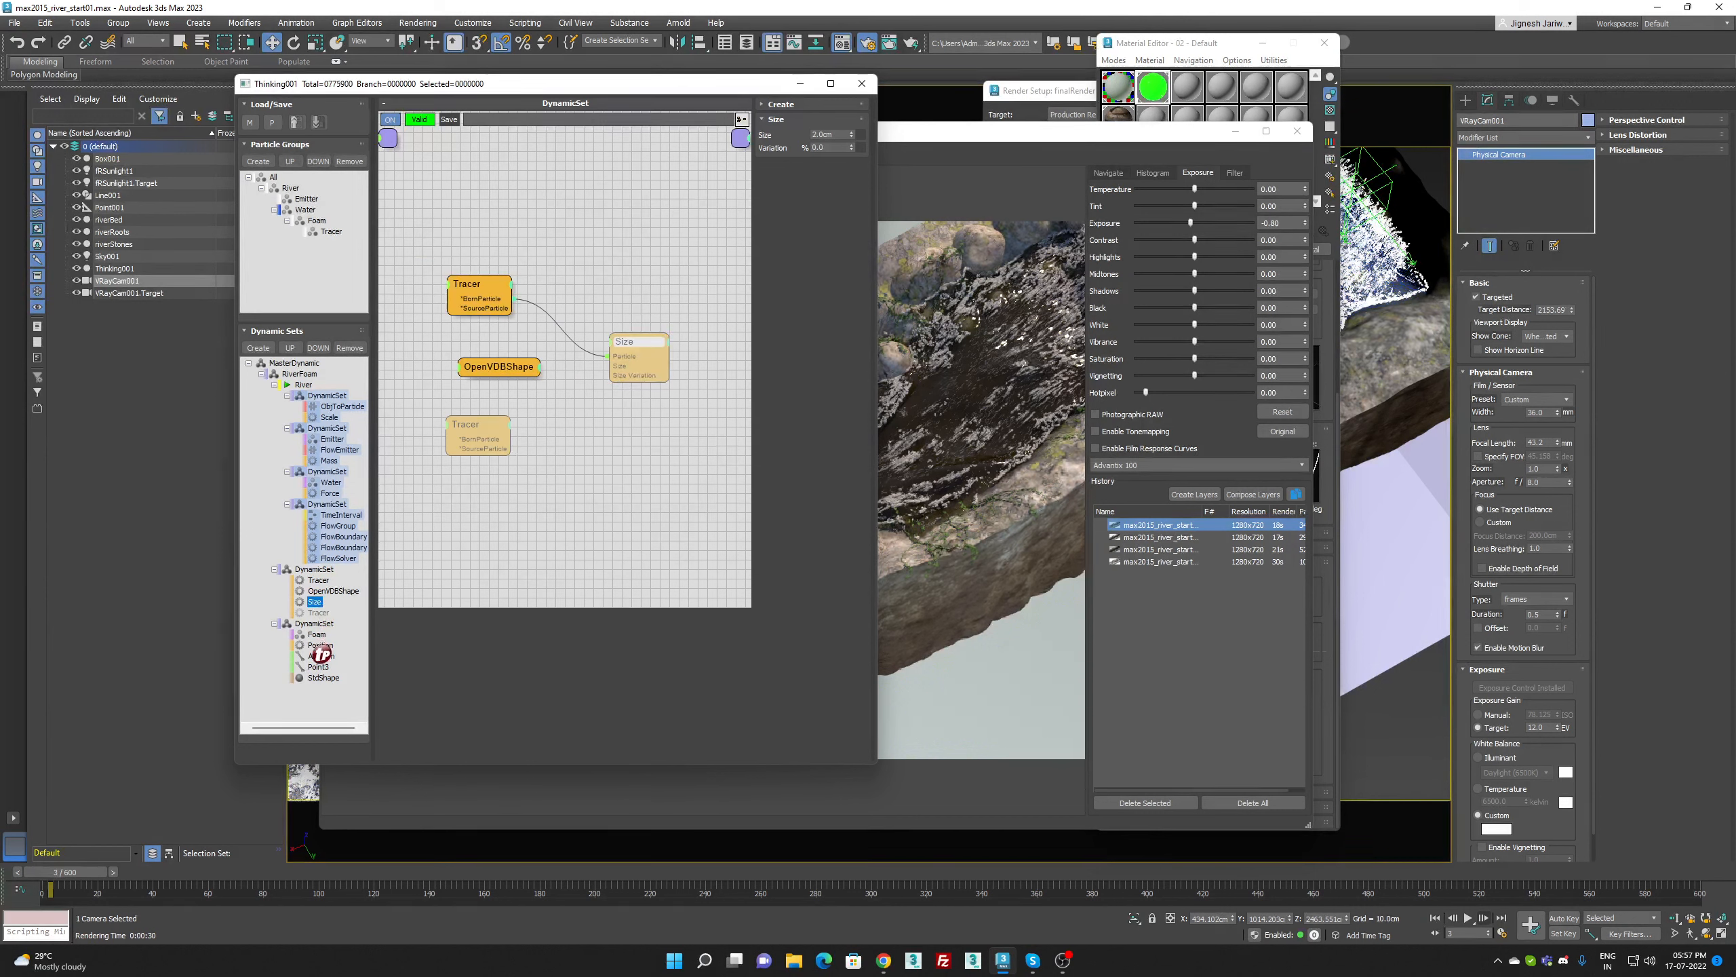
Add a Size operator to the foam dynamic set, connect the Foam group's particle output to it, and arrange the nodes
click(323, 622)
right_click(495, 257)
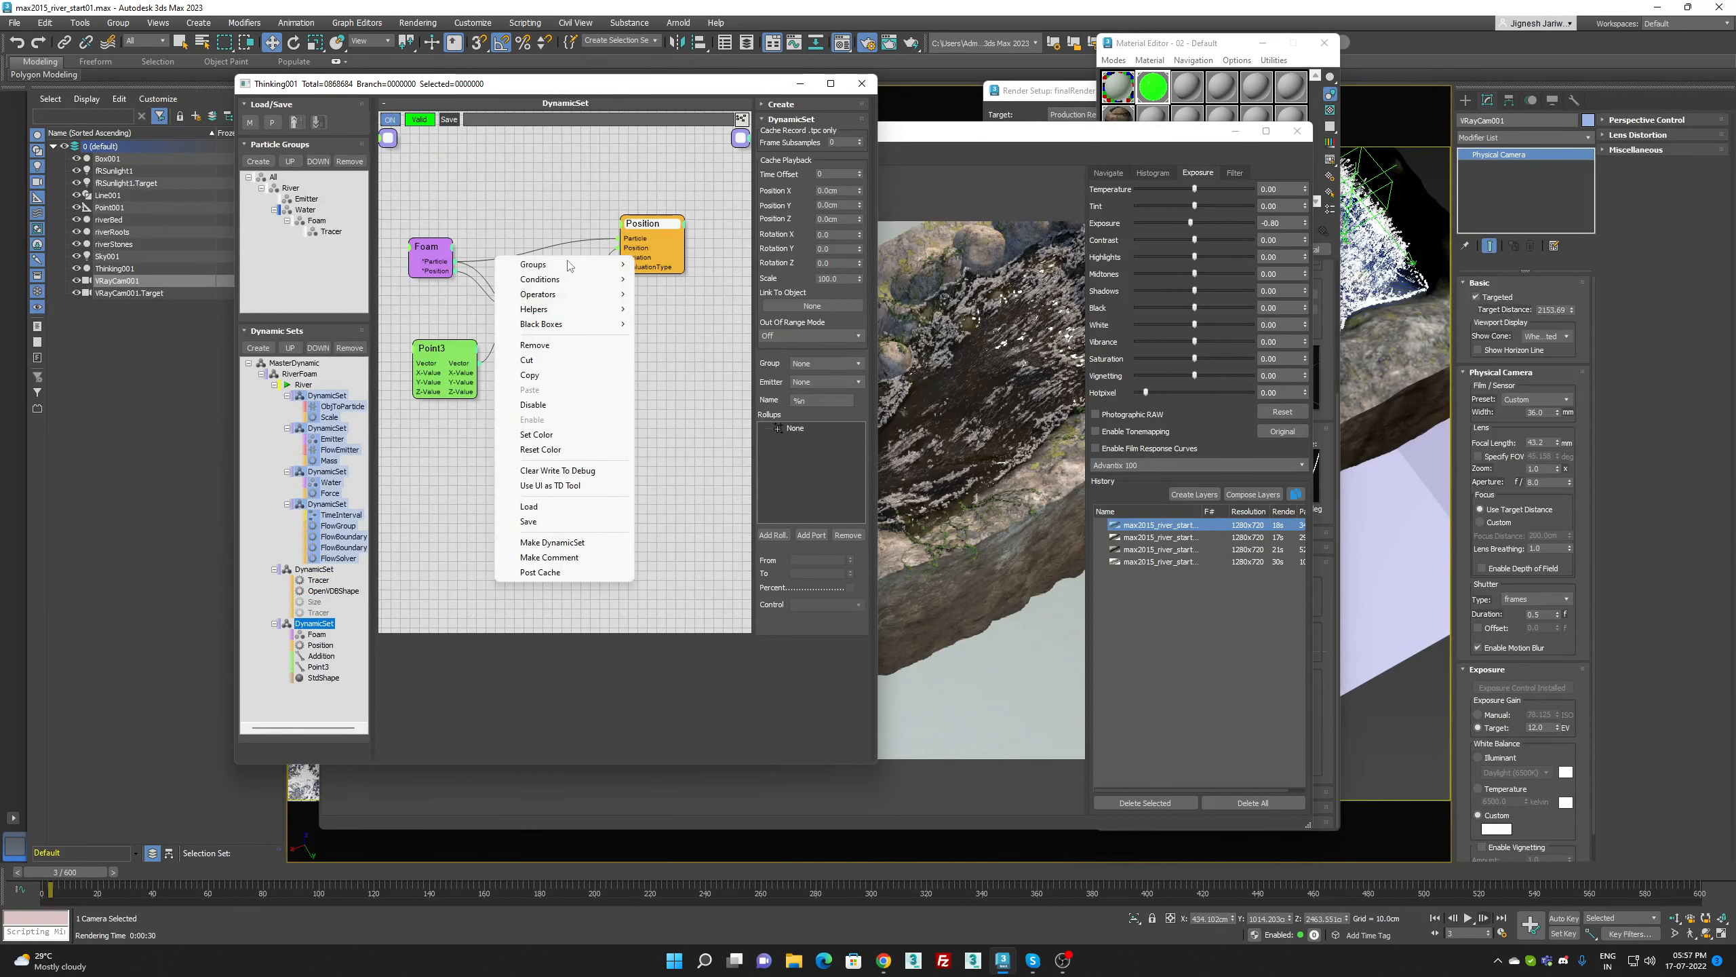
mouse_move(580, 295)
mouse_move(662, 295)
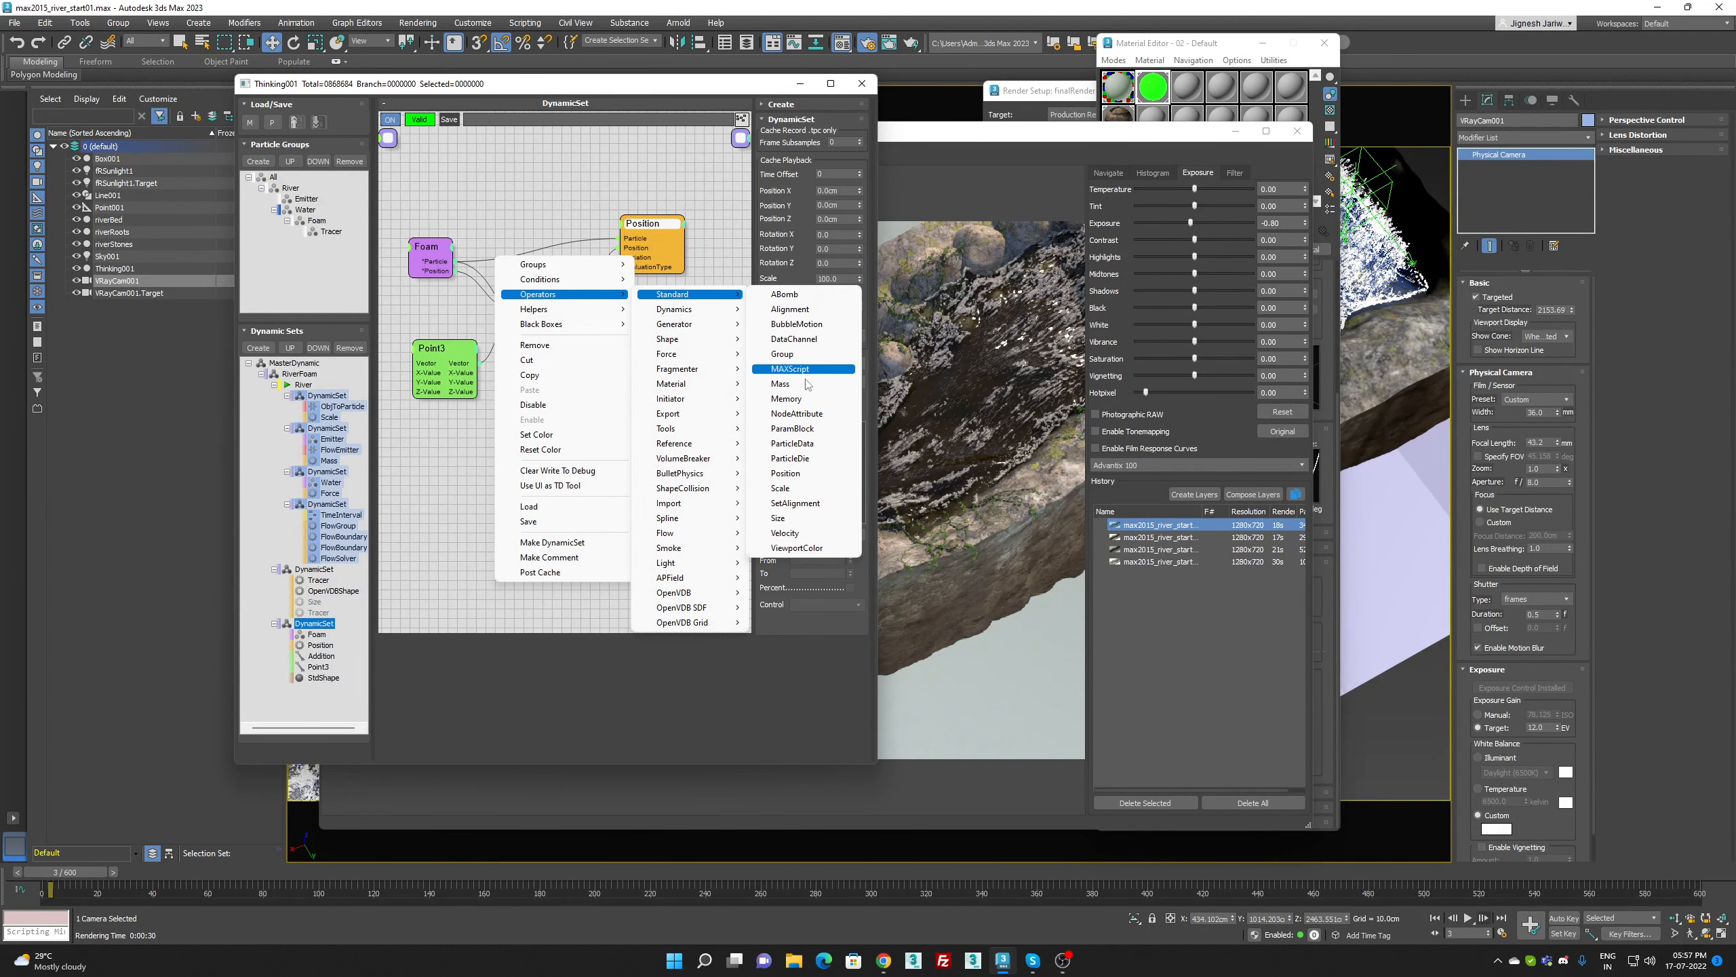
click(804, 522)
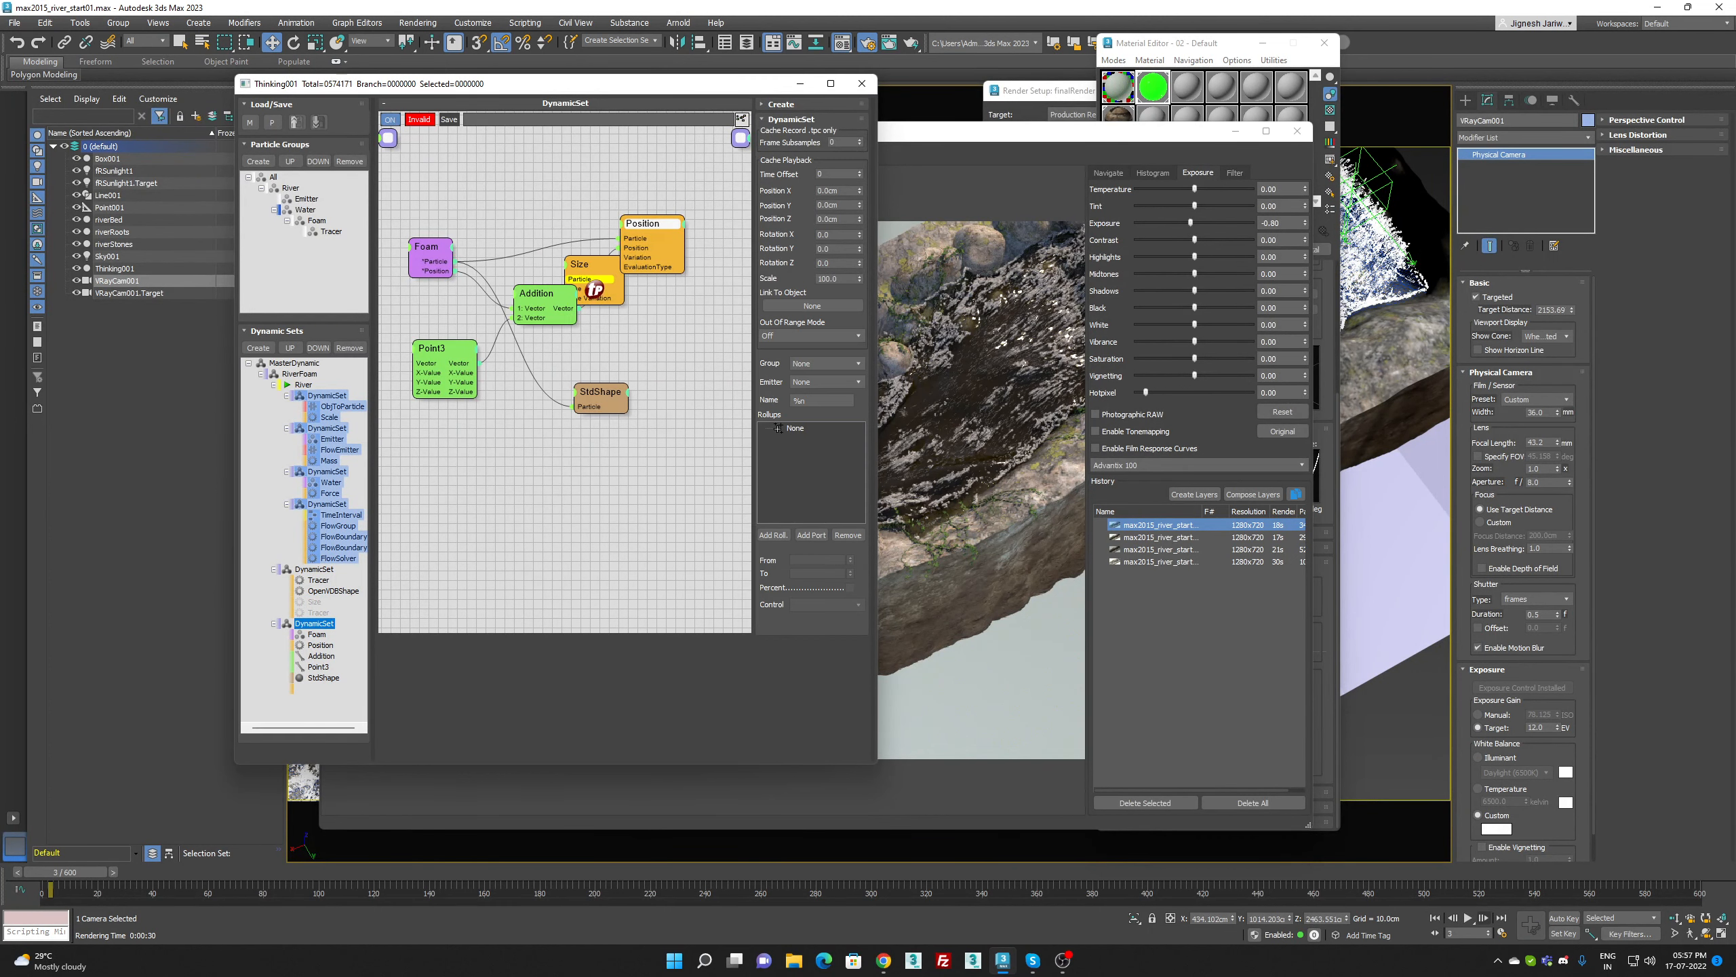
drag(584, 286, 452, 262)
drag(595, 271, 630, 329)
drag(699, 272, 665, 204)
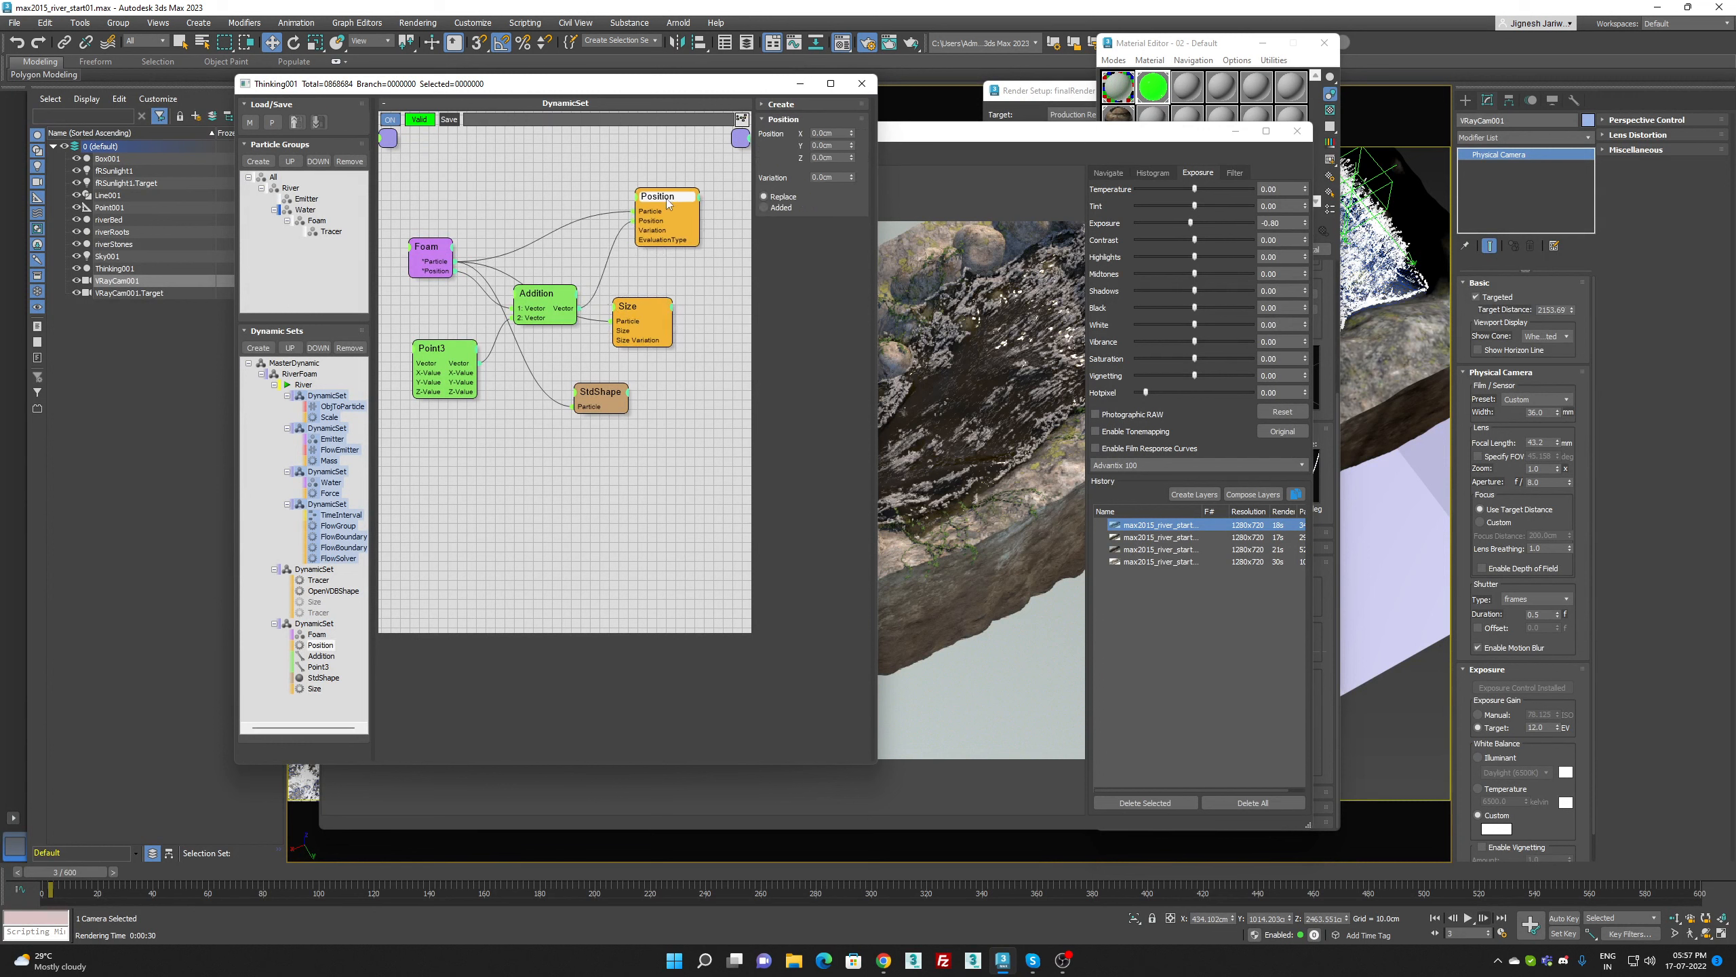
Set the foam's Size operator to 0.7 cm with 20% variation and test render frame 3
click(649, 316)
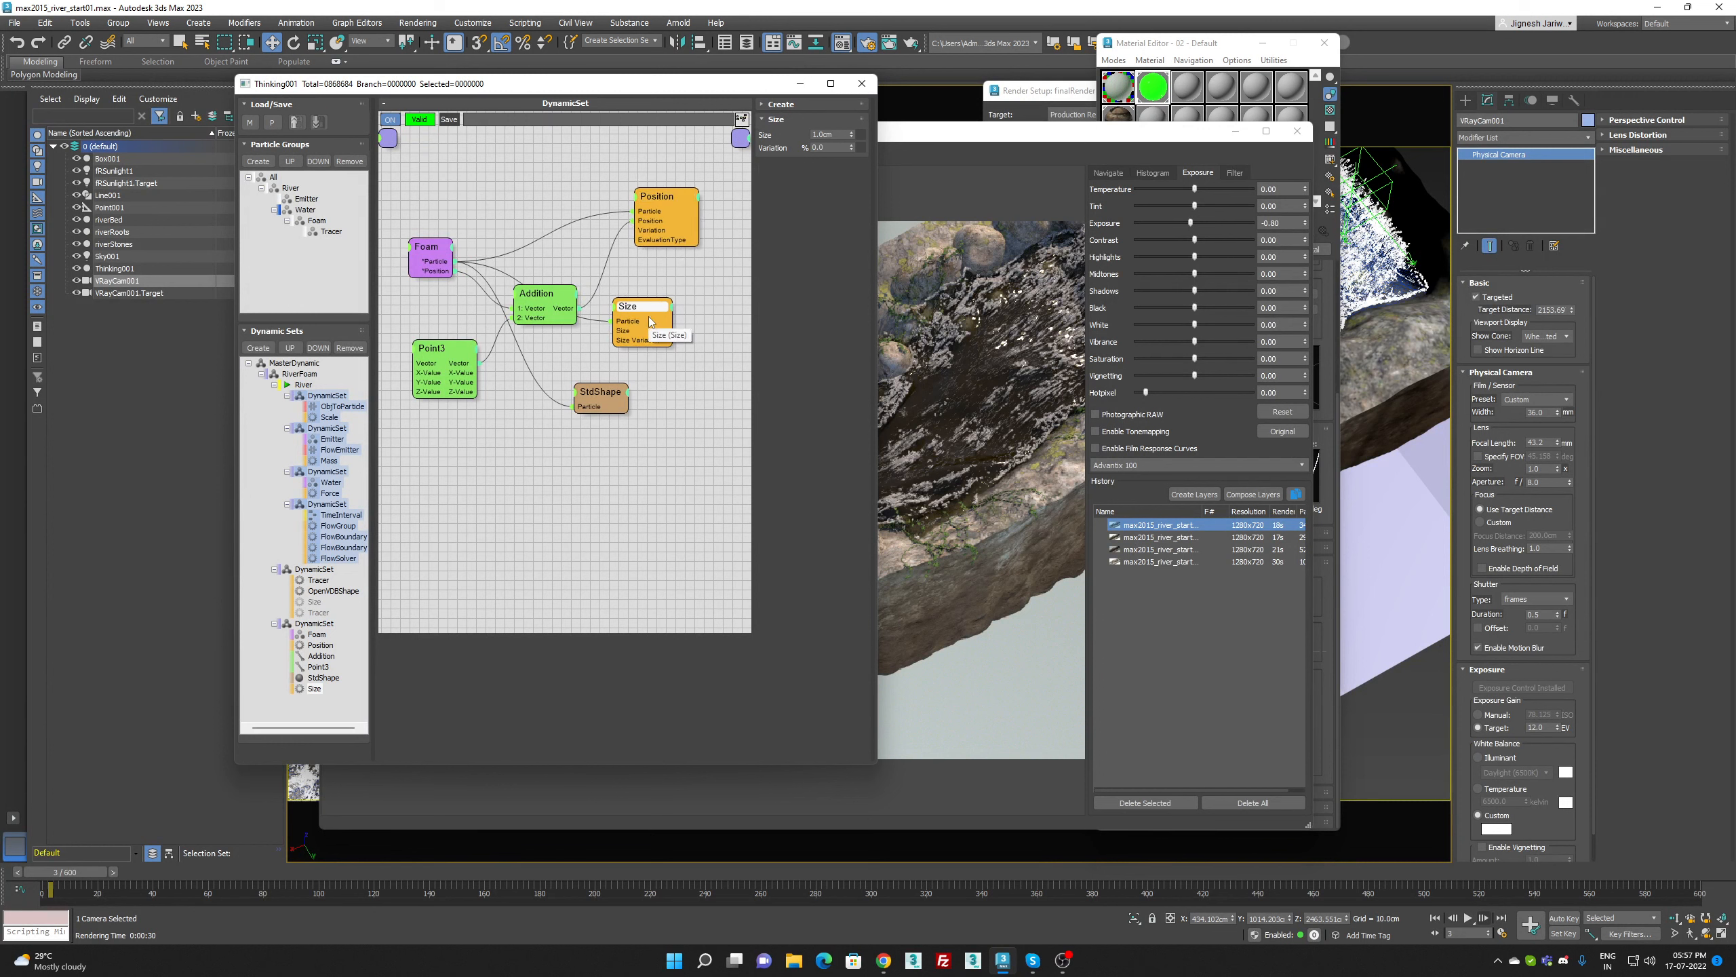
double_click(840, 136)
key(BackSpace)
key(Return)
double_click(831, 148)
text(20)
key(Return)
key(shift+q)
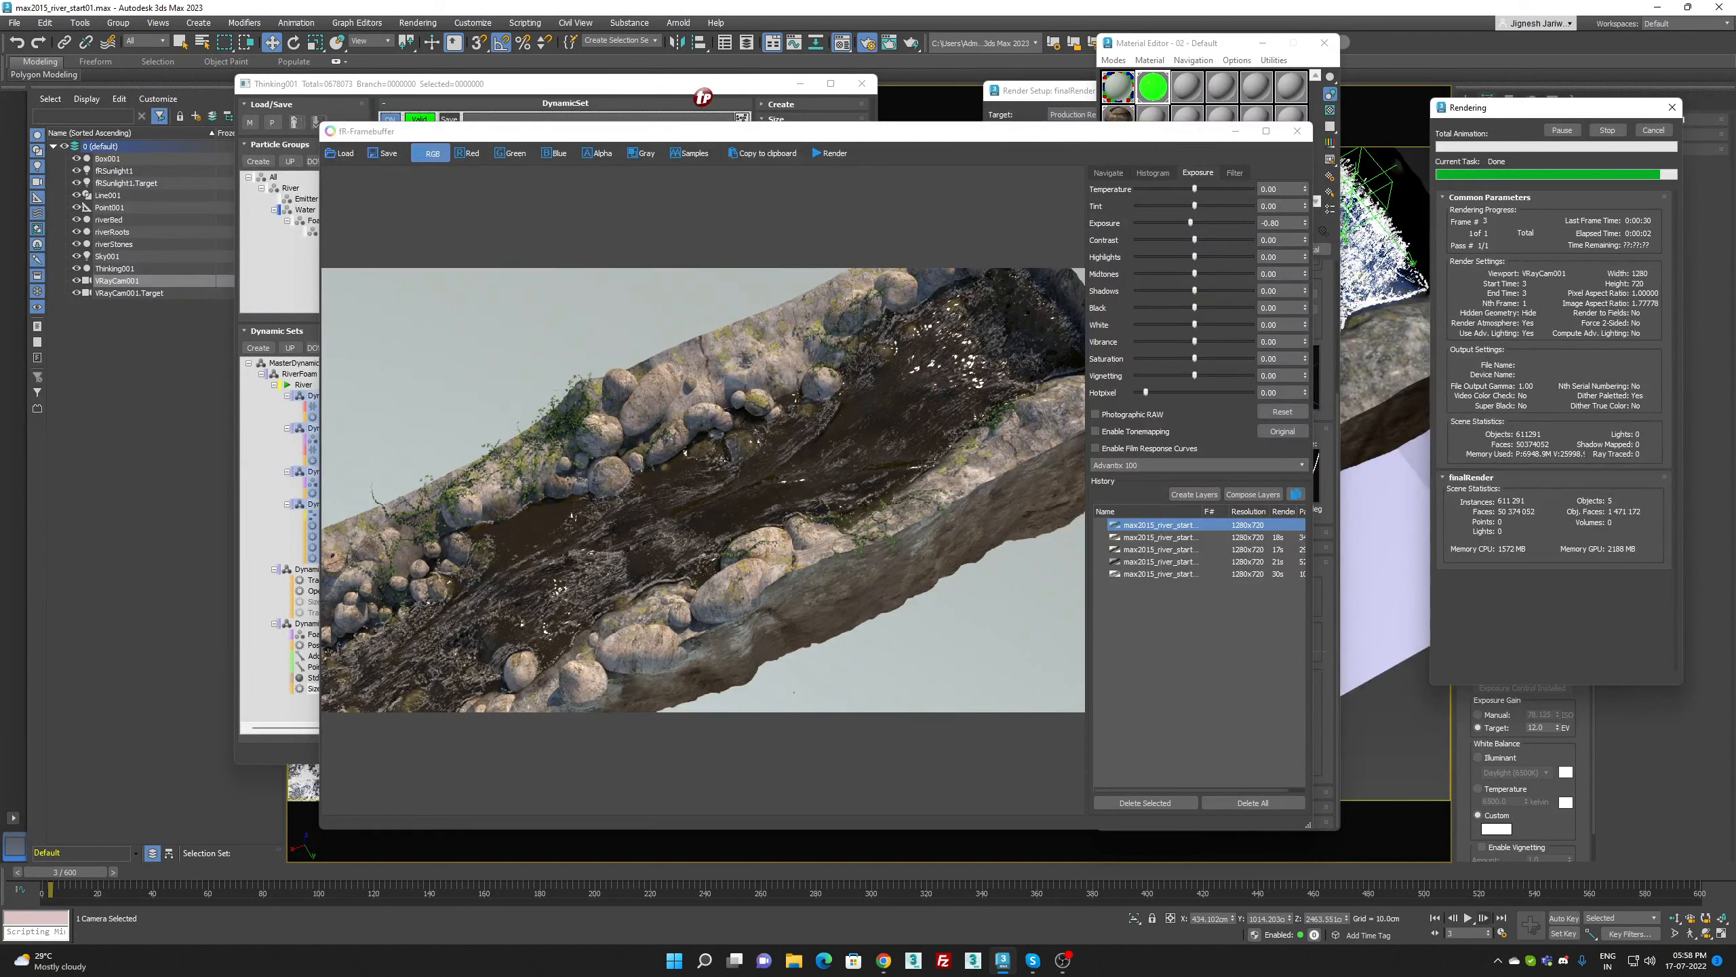
Reduce the foam's Size operator to 0.5 cm, keeping its variation
click(703, 98)
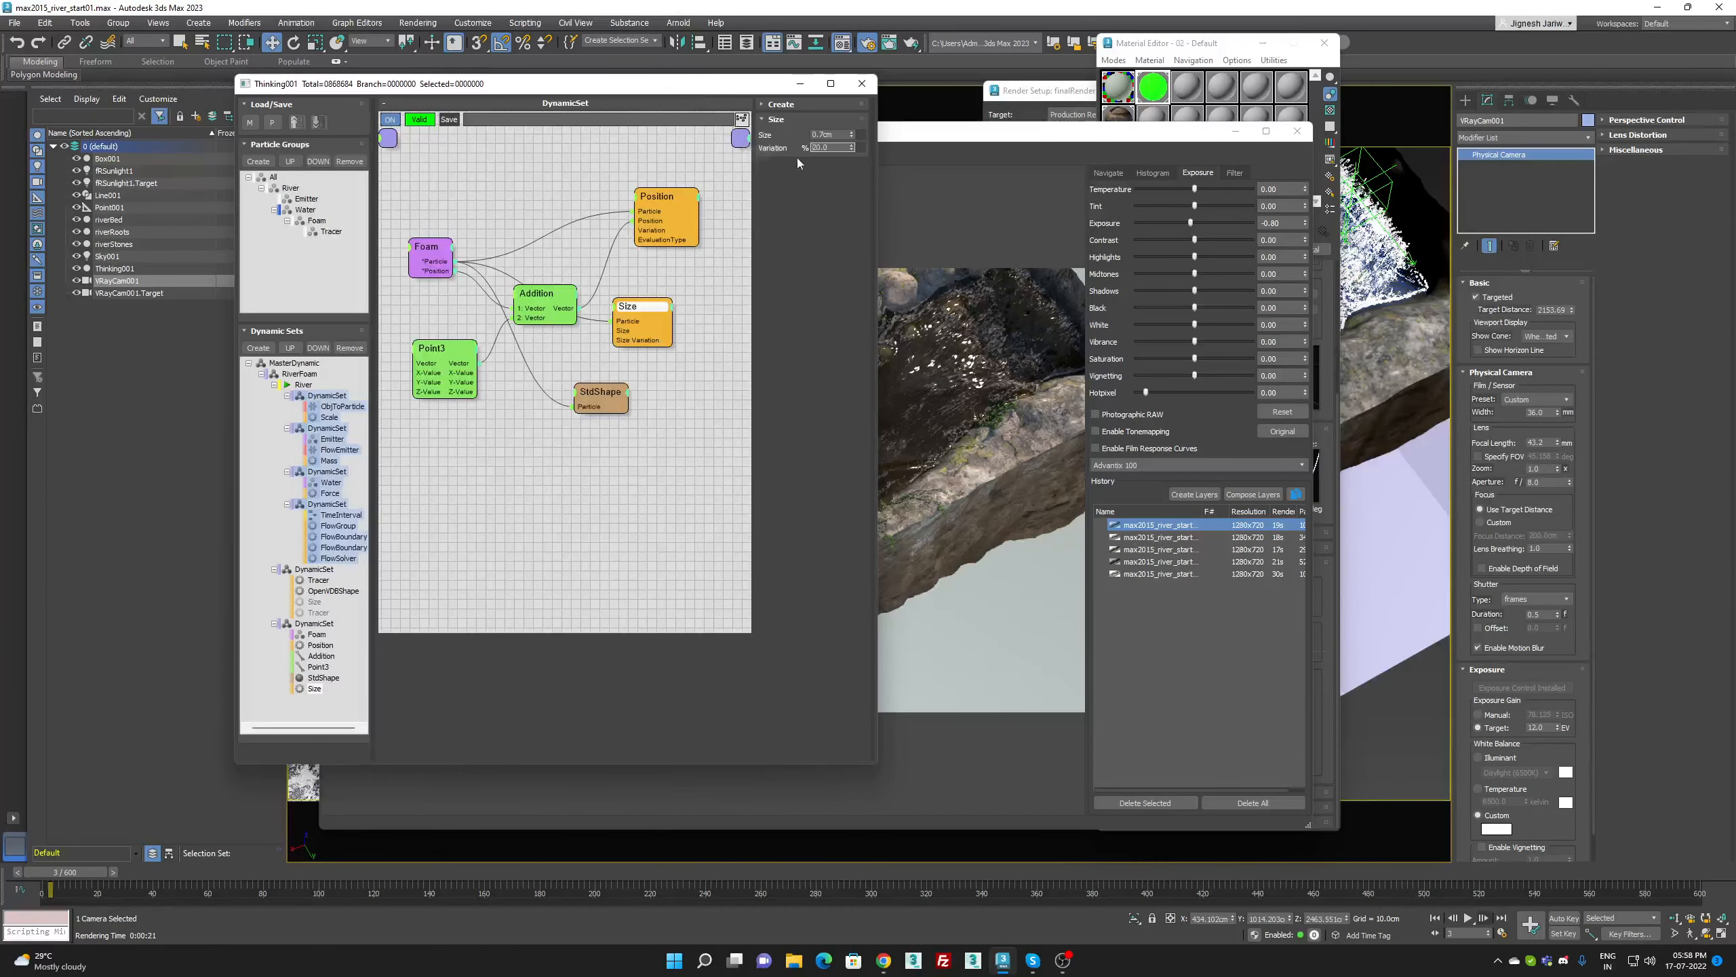
double_click(822, 135)
text(0.5)
key(Return)
Set the active Tracer operator's Create Tracer Factor to 10 and its Trace Radius to 3 cm
click(319, 580)
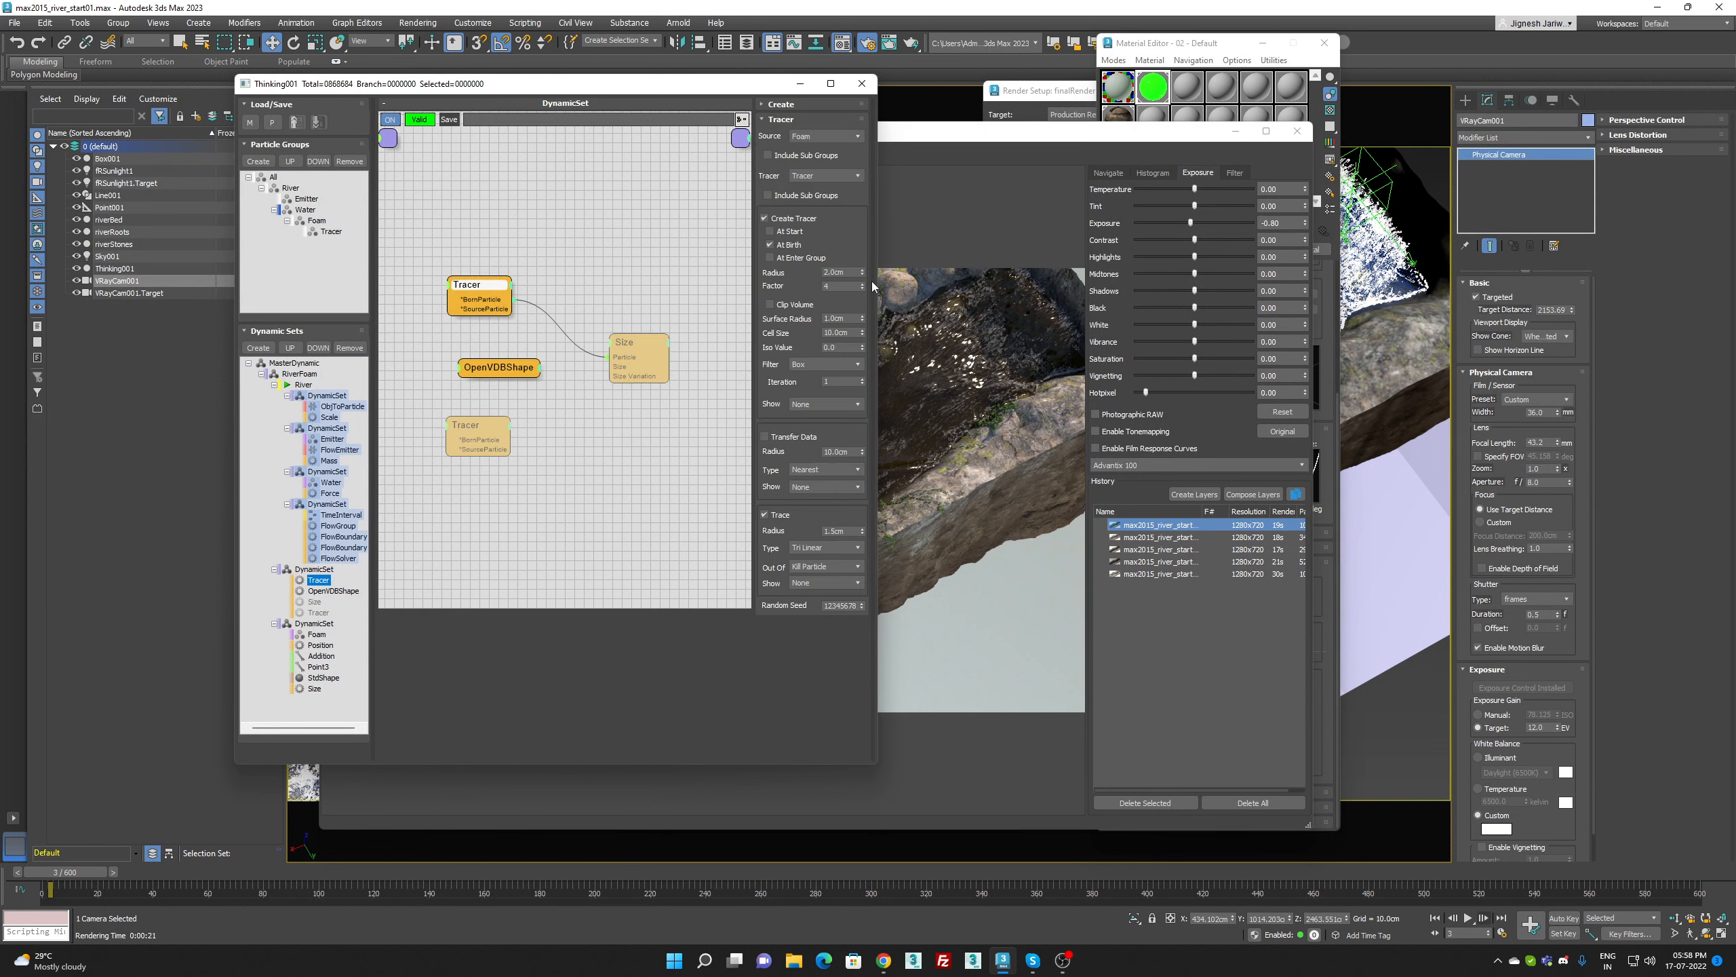
double_click(850, 286)
double_click(845, 532)
text(3)
key(Return)
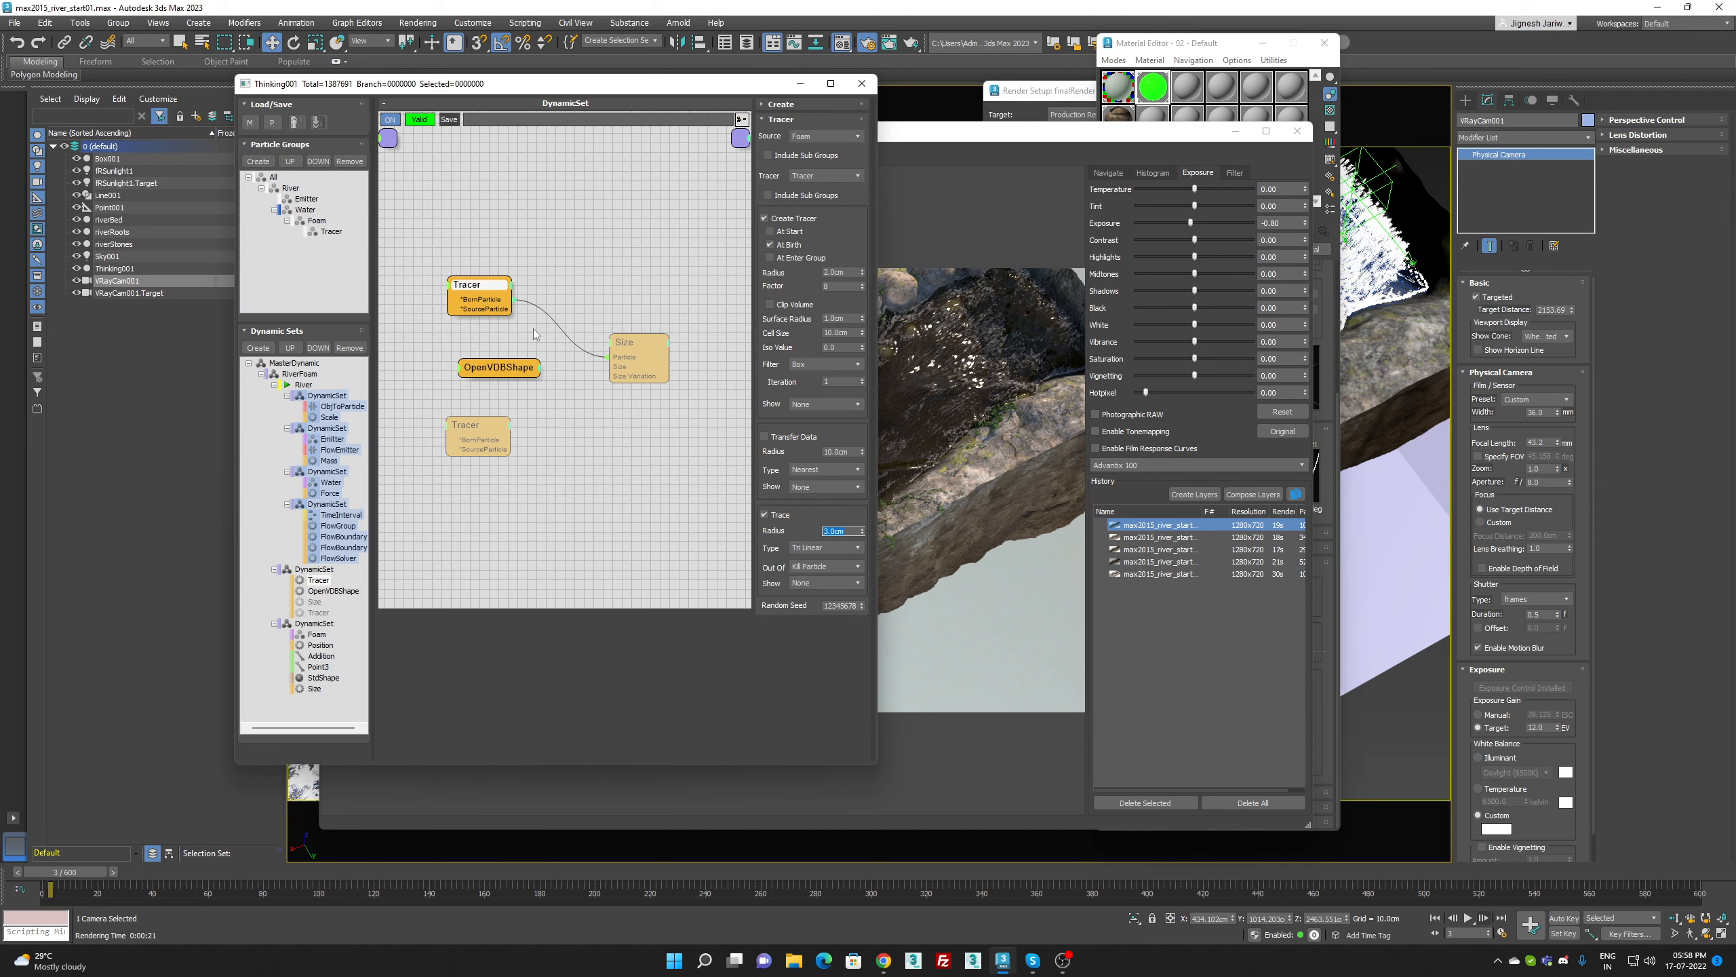
double_click(841, 287)
text(10)
key(Return)
Test render frame 3 with the denser foam, inspect the whole image, and close the framebuffer
click(930, 137)
click(828, 152)
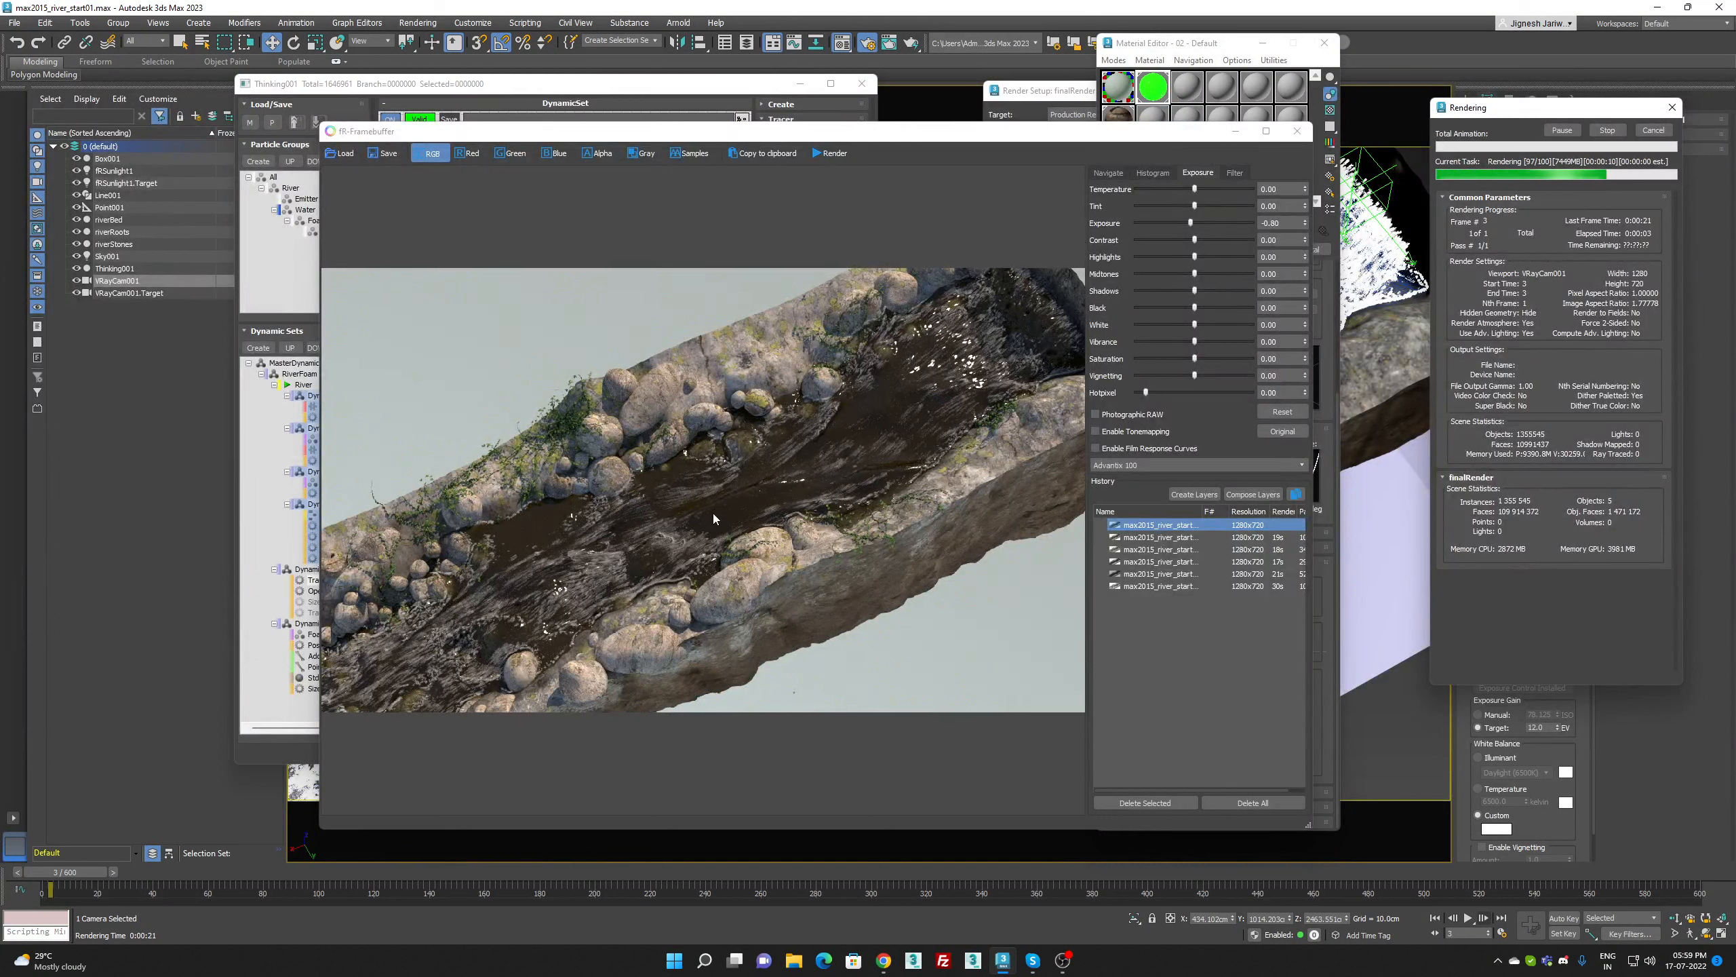
scroll(710, 513, down, 1)
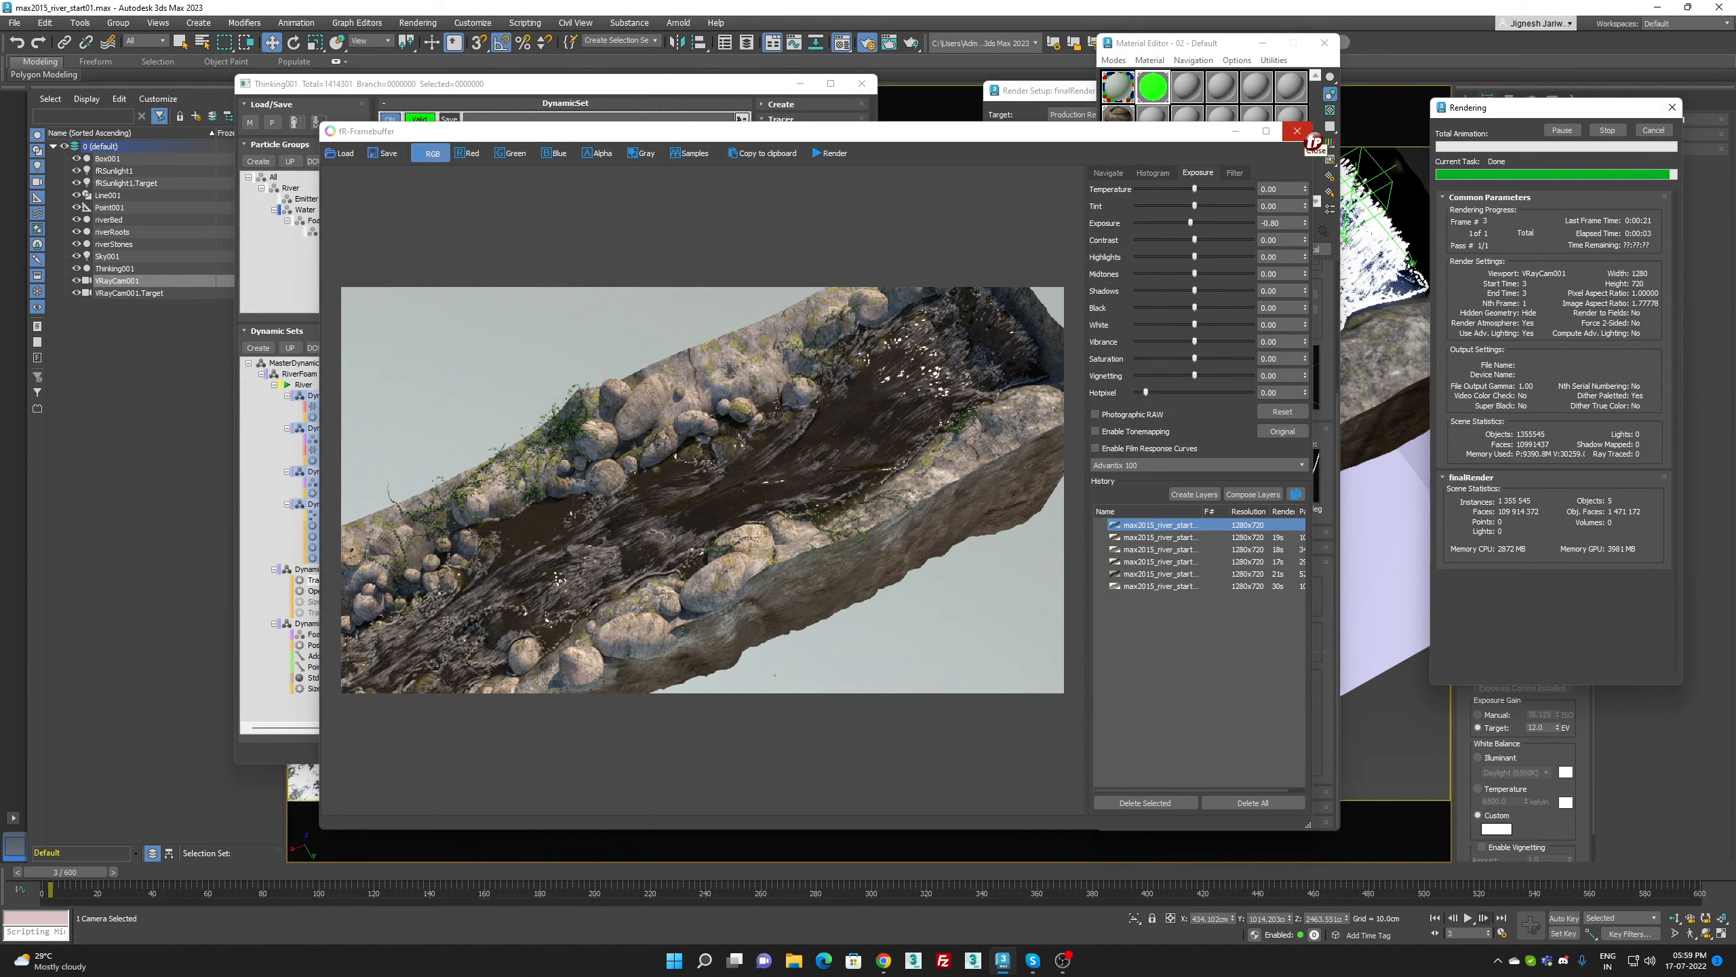
click(1298, 132)
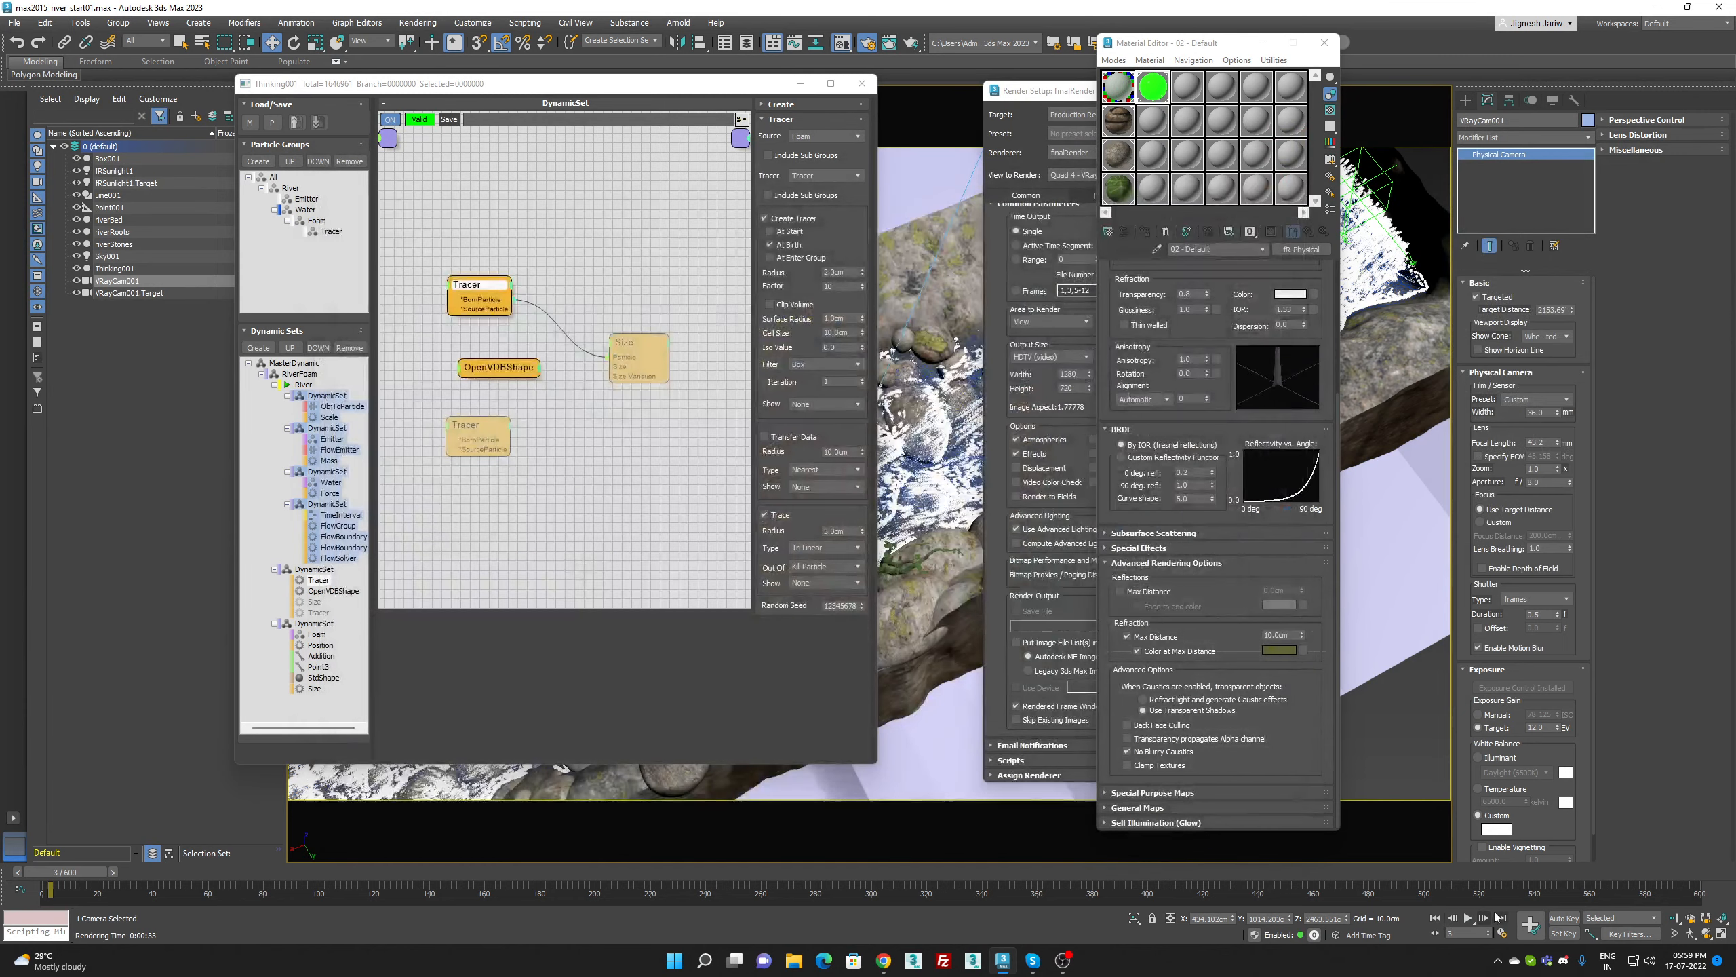
Play the simulation forward to frame 6 and set the foam's Size operator to 0.4 cm
click(1468, 919)
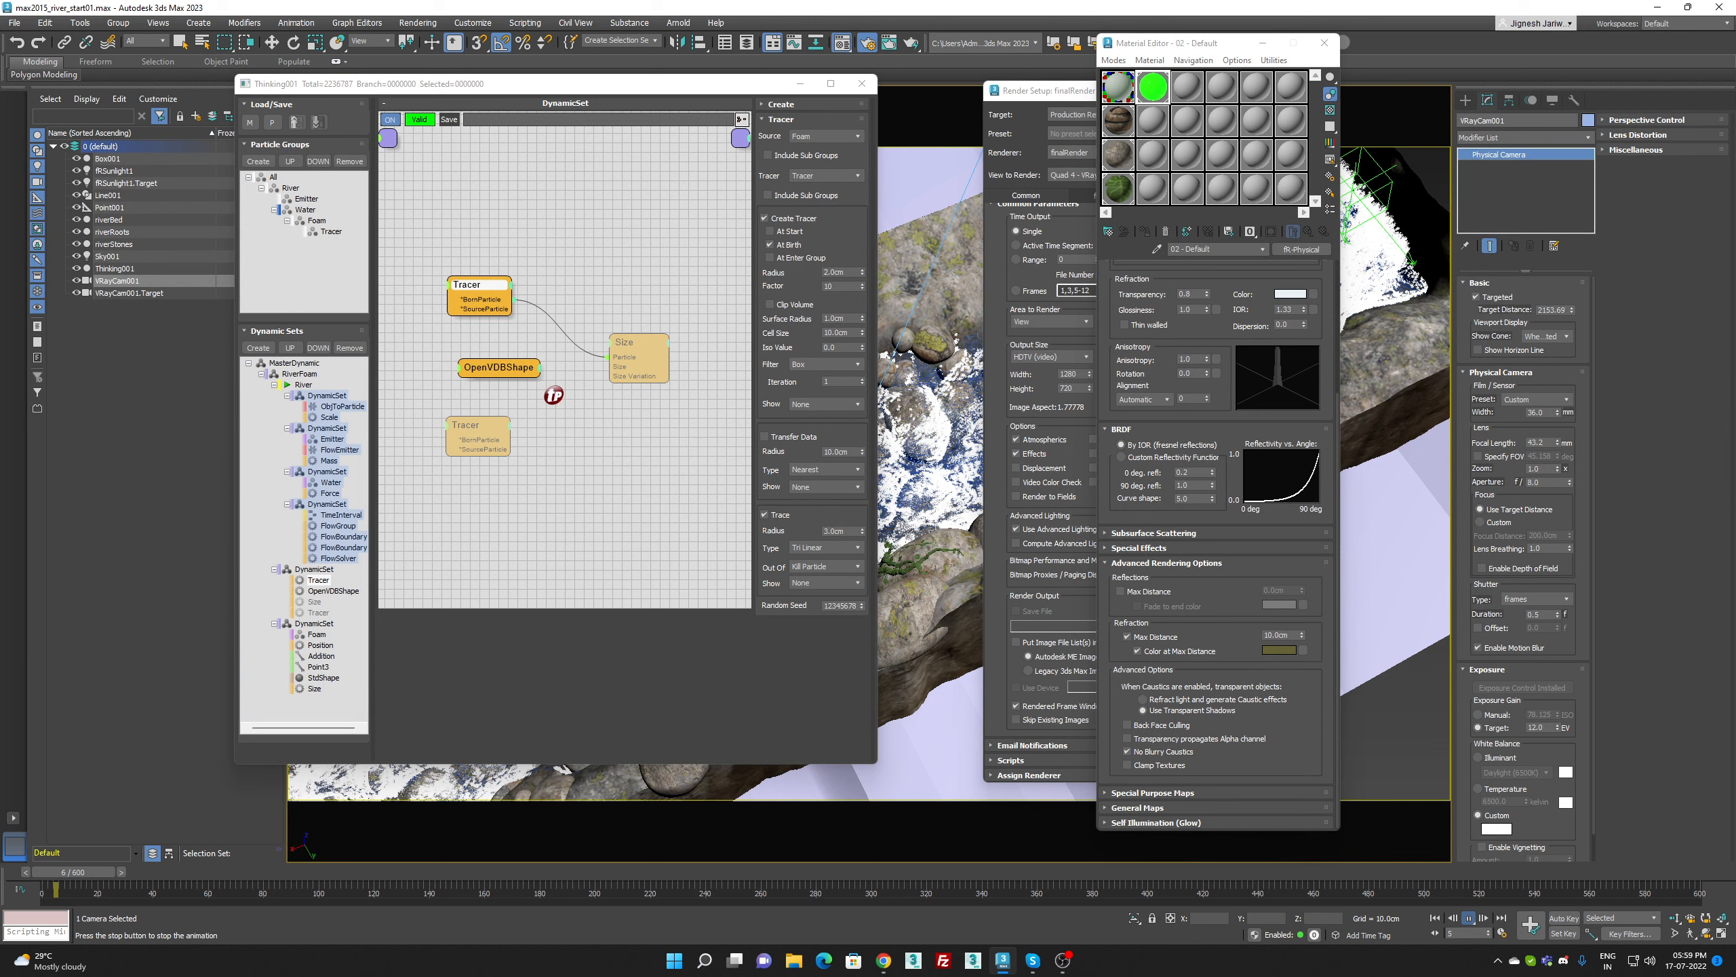
click(323, 669)
click(639, 315)
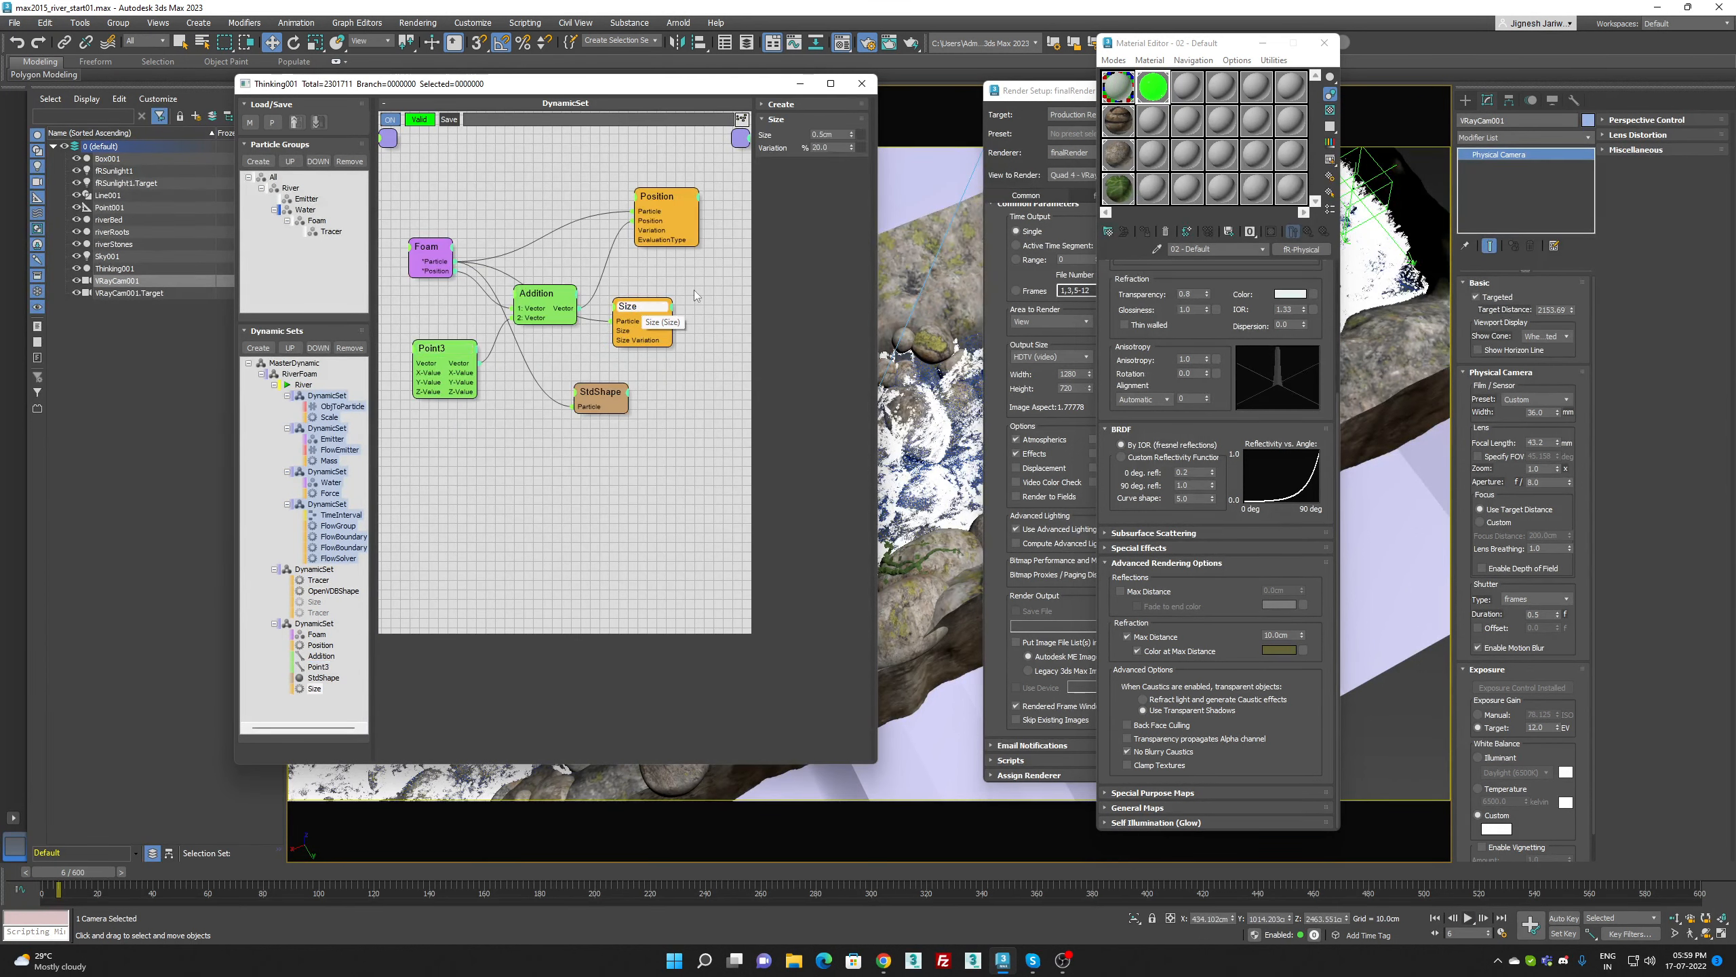
double_click(833, 134)
text(.4)
key(Return)
Close the Thinking Particles editor and render frame 6 through VRayCam001 with finalRender
click(1072, 102)
click(860, 84)
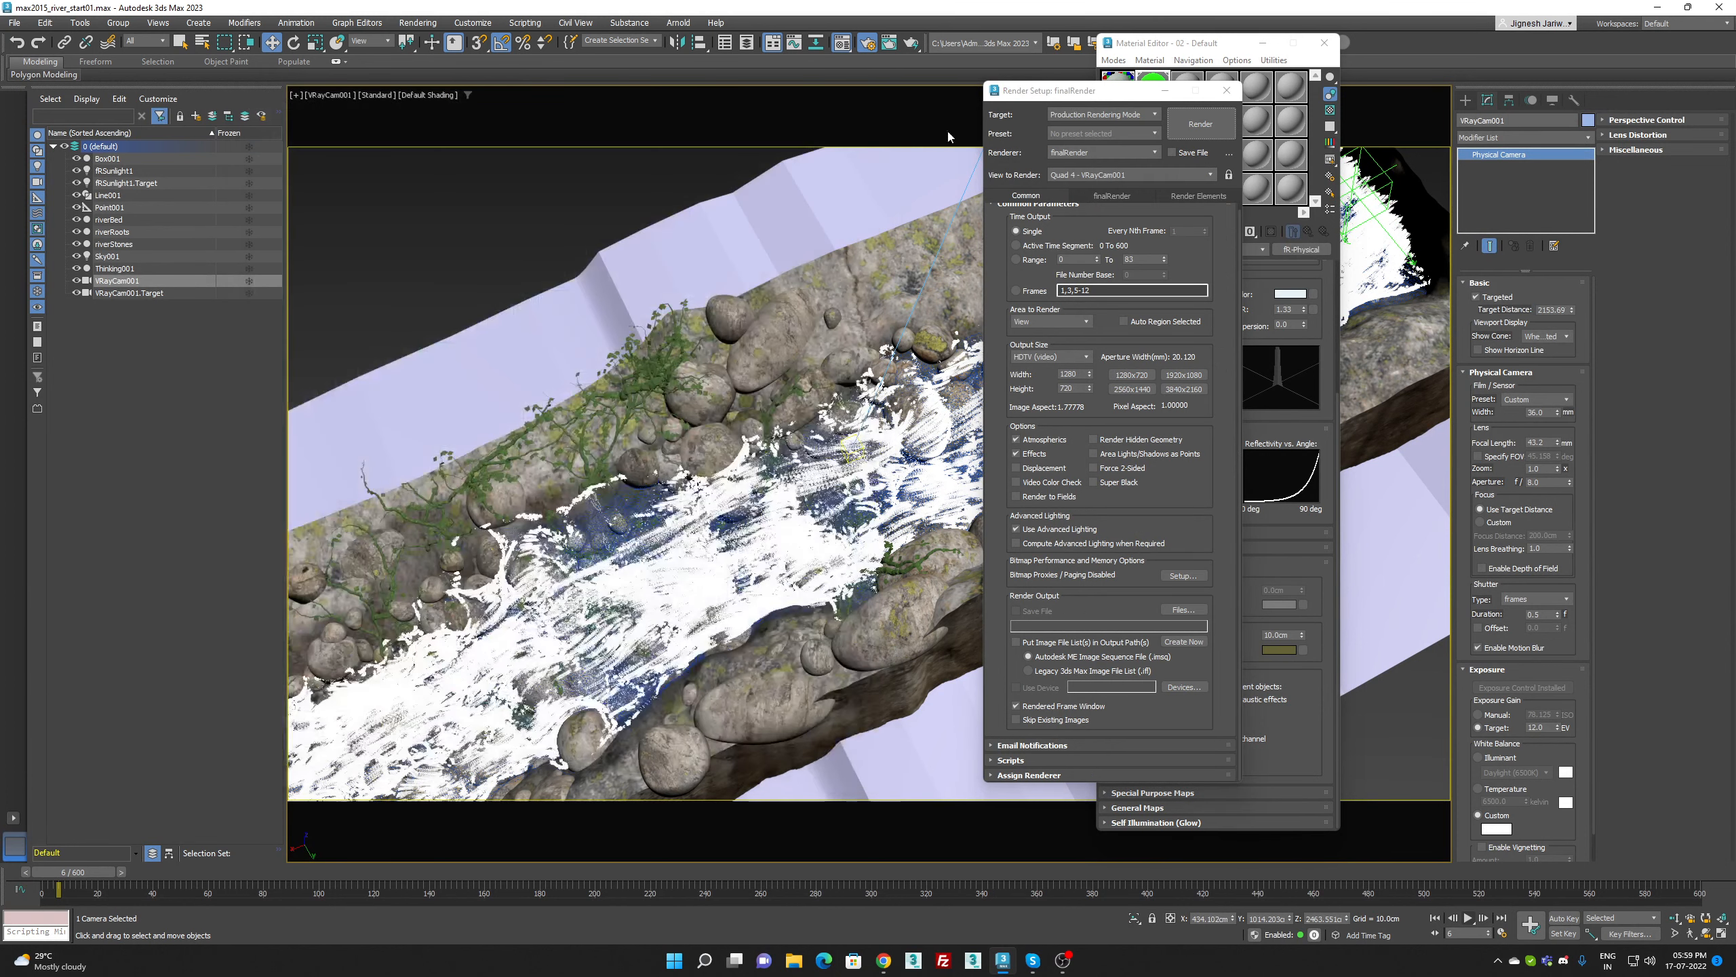
click(1201, 123)
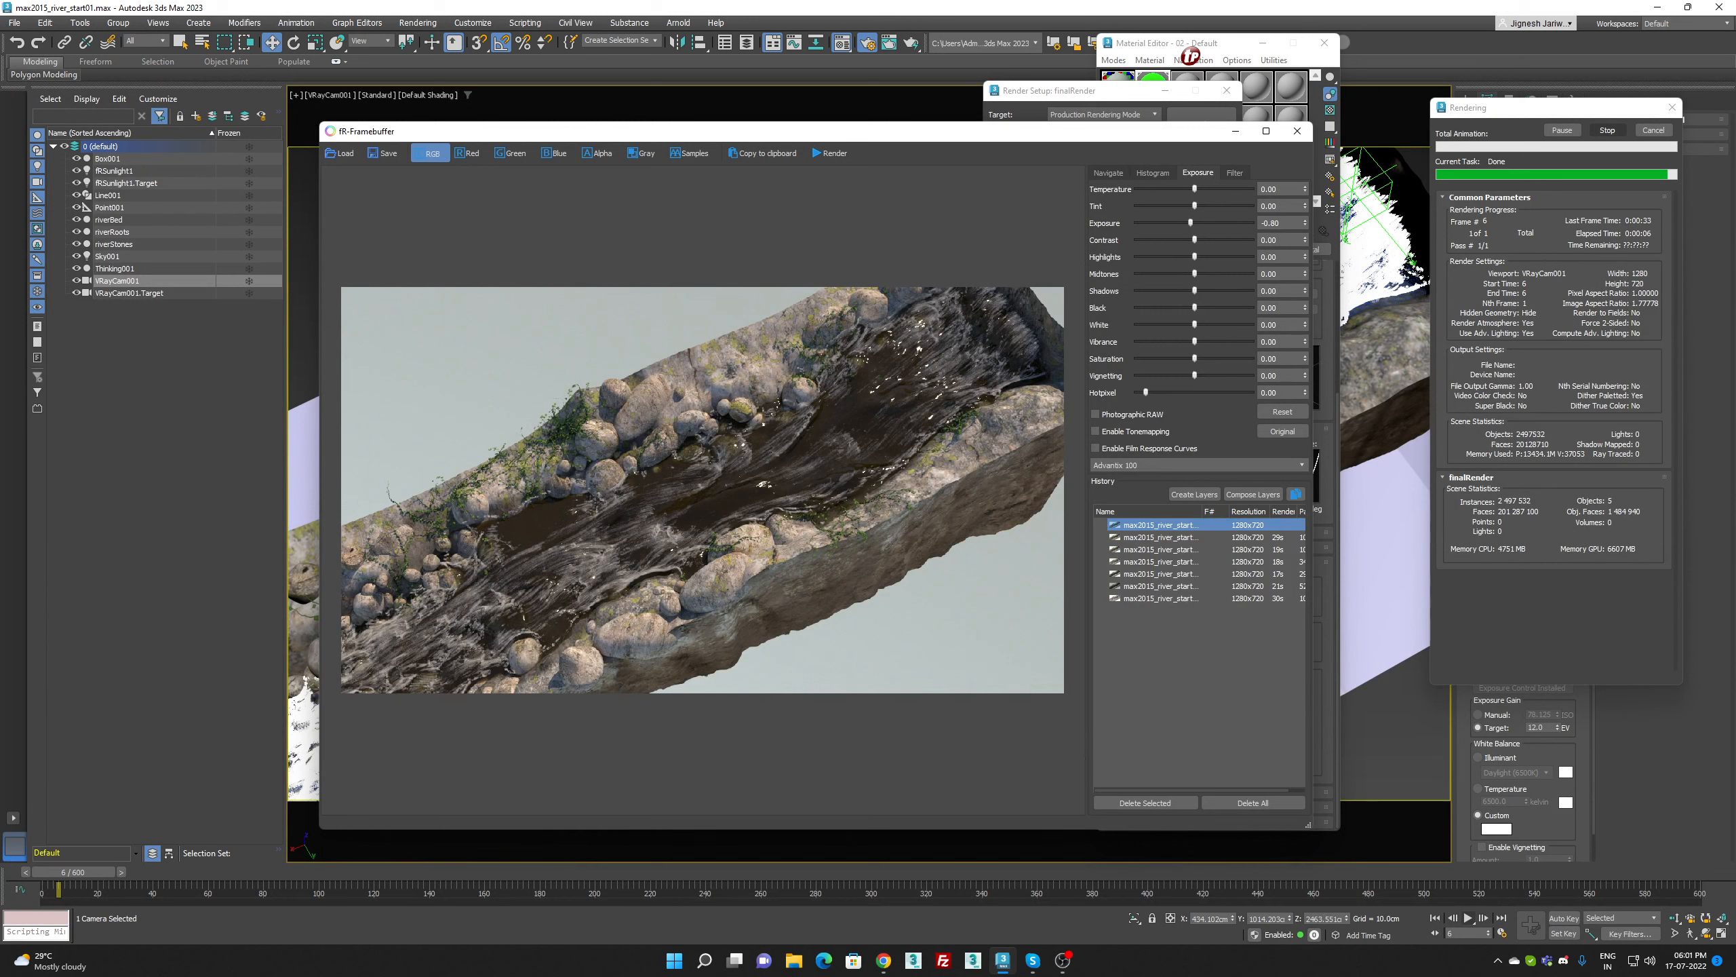
Set the water material's refraction Max Distance to 40 cm and close the finished render's framebuffer
click(1182, 51)
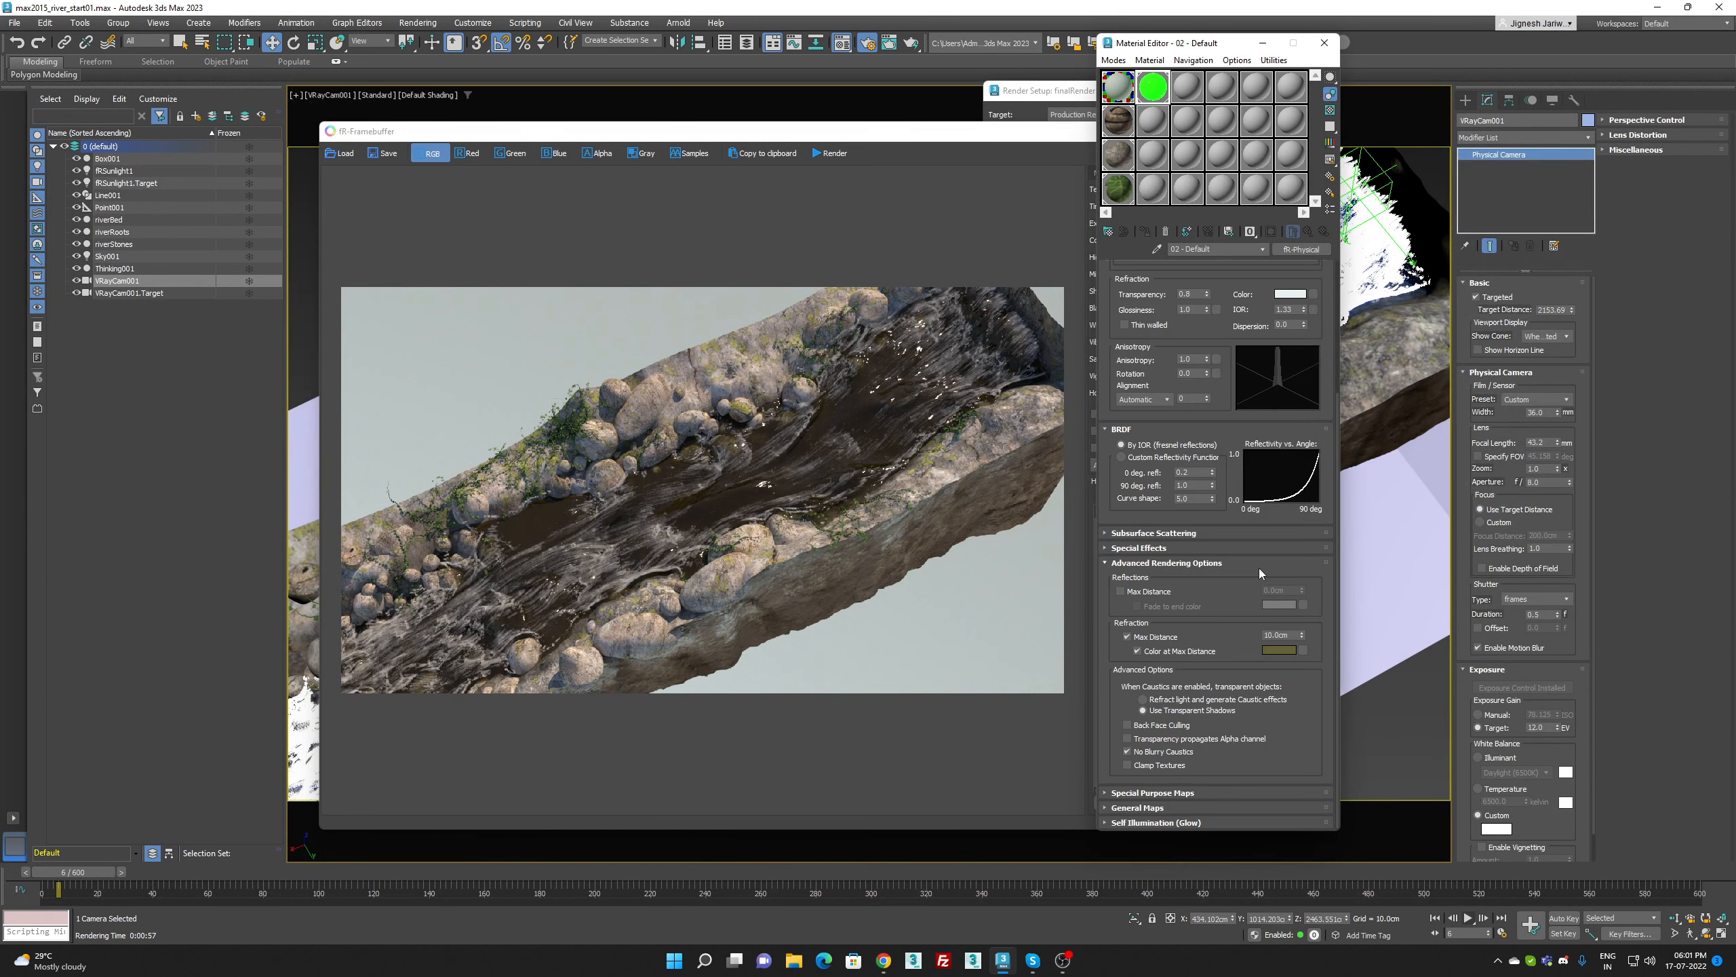
double_click(1279, 635)
text(40)
key(Return)
click(1051, 131)
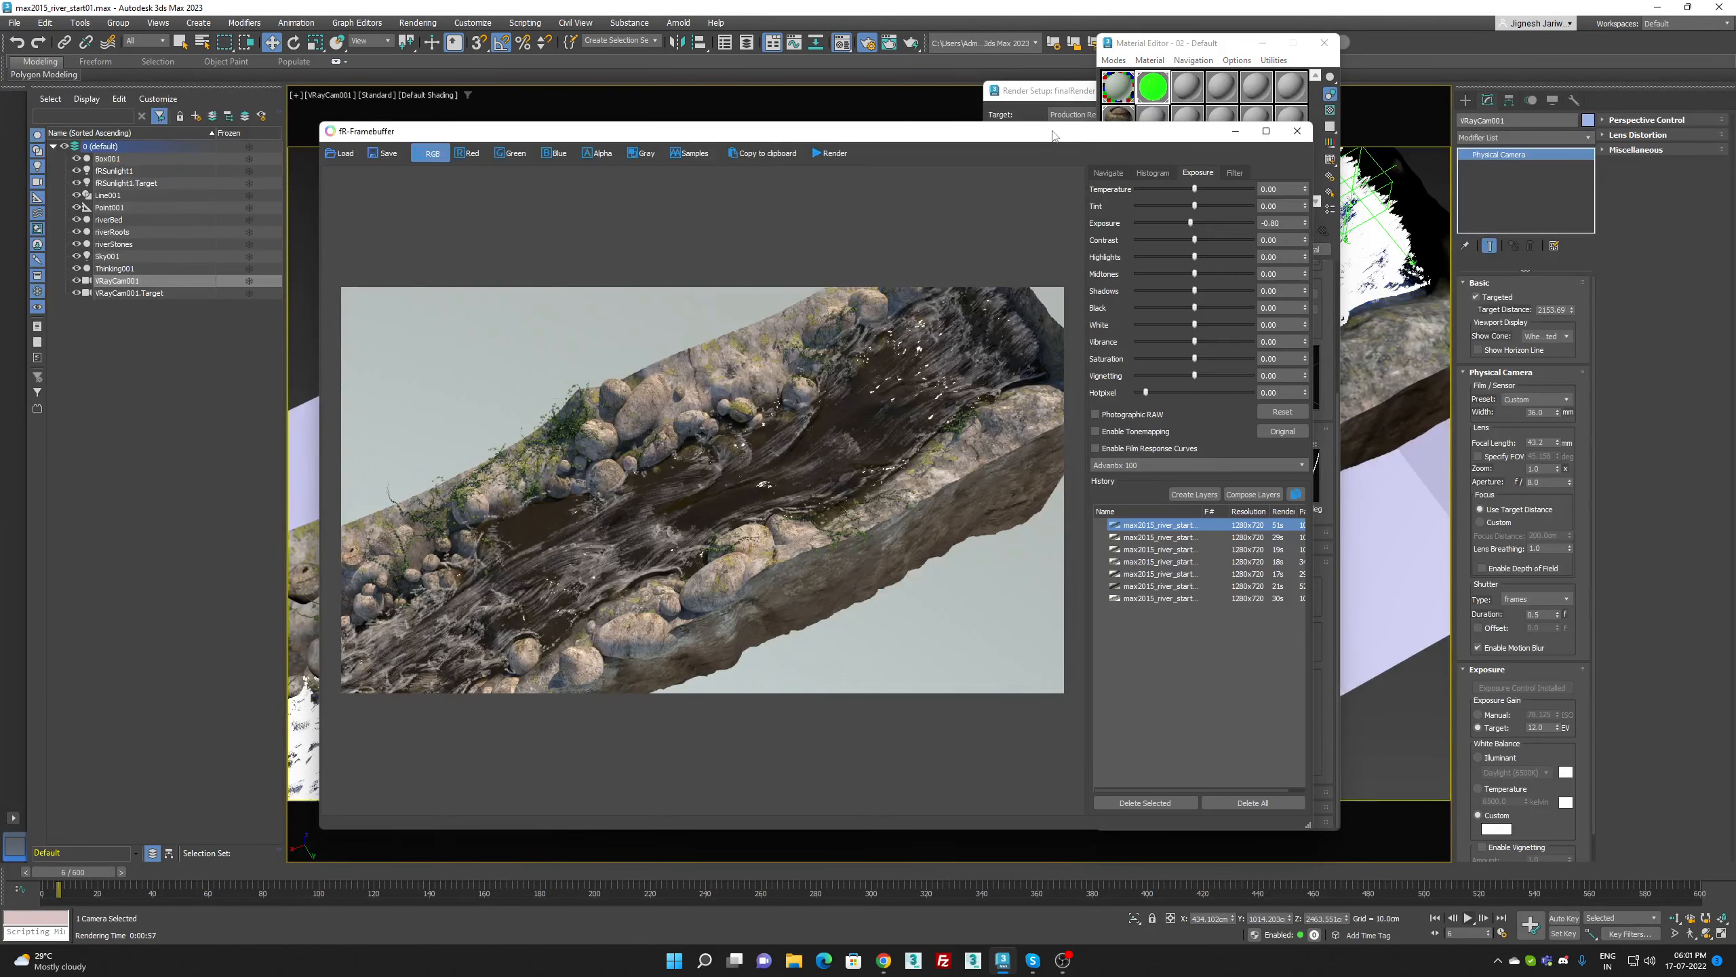
click(1298, 132)
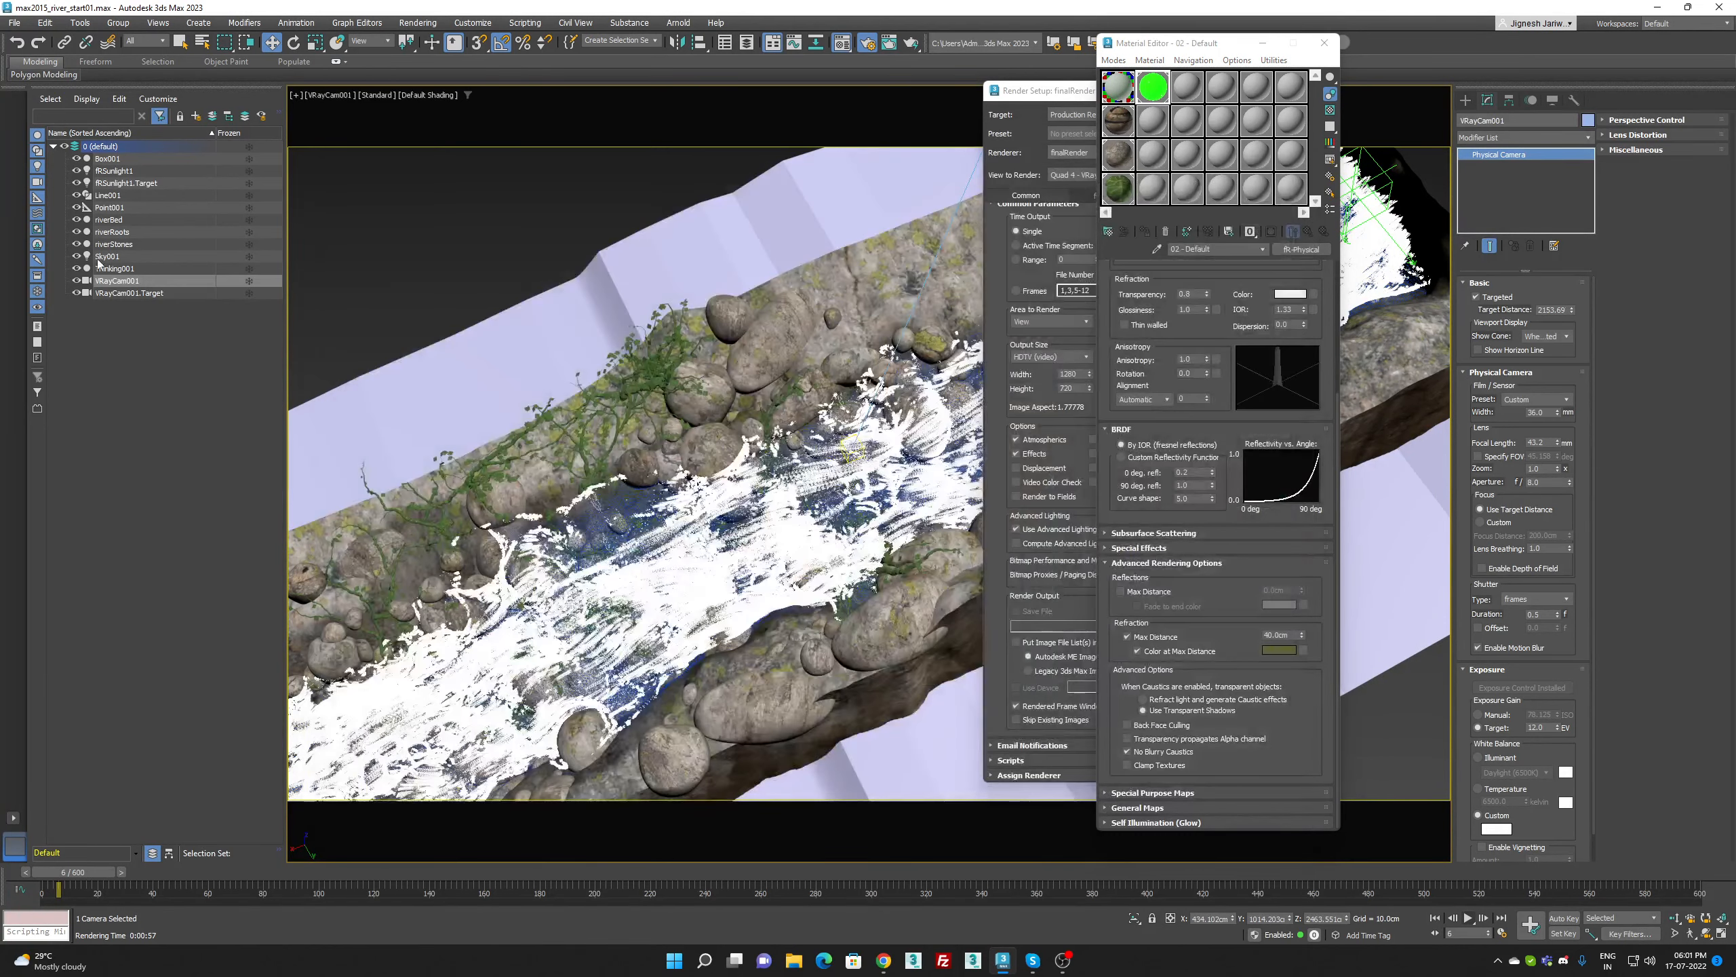
Open the Thinking001 particle editor, show the active Tracer operator's settings, and return the timeline to frame 0
click(116, 268)
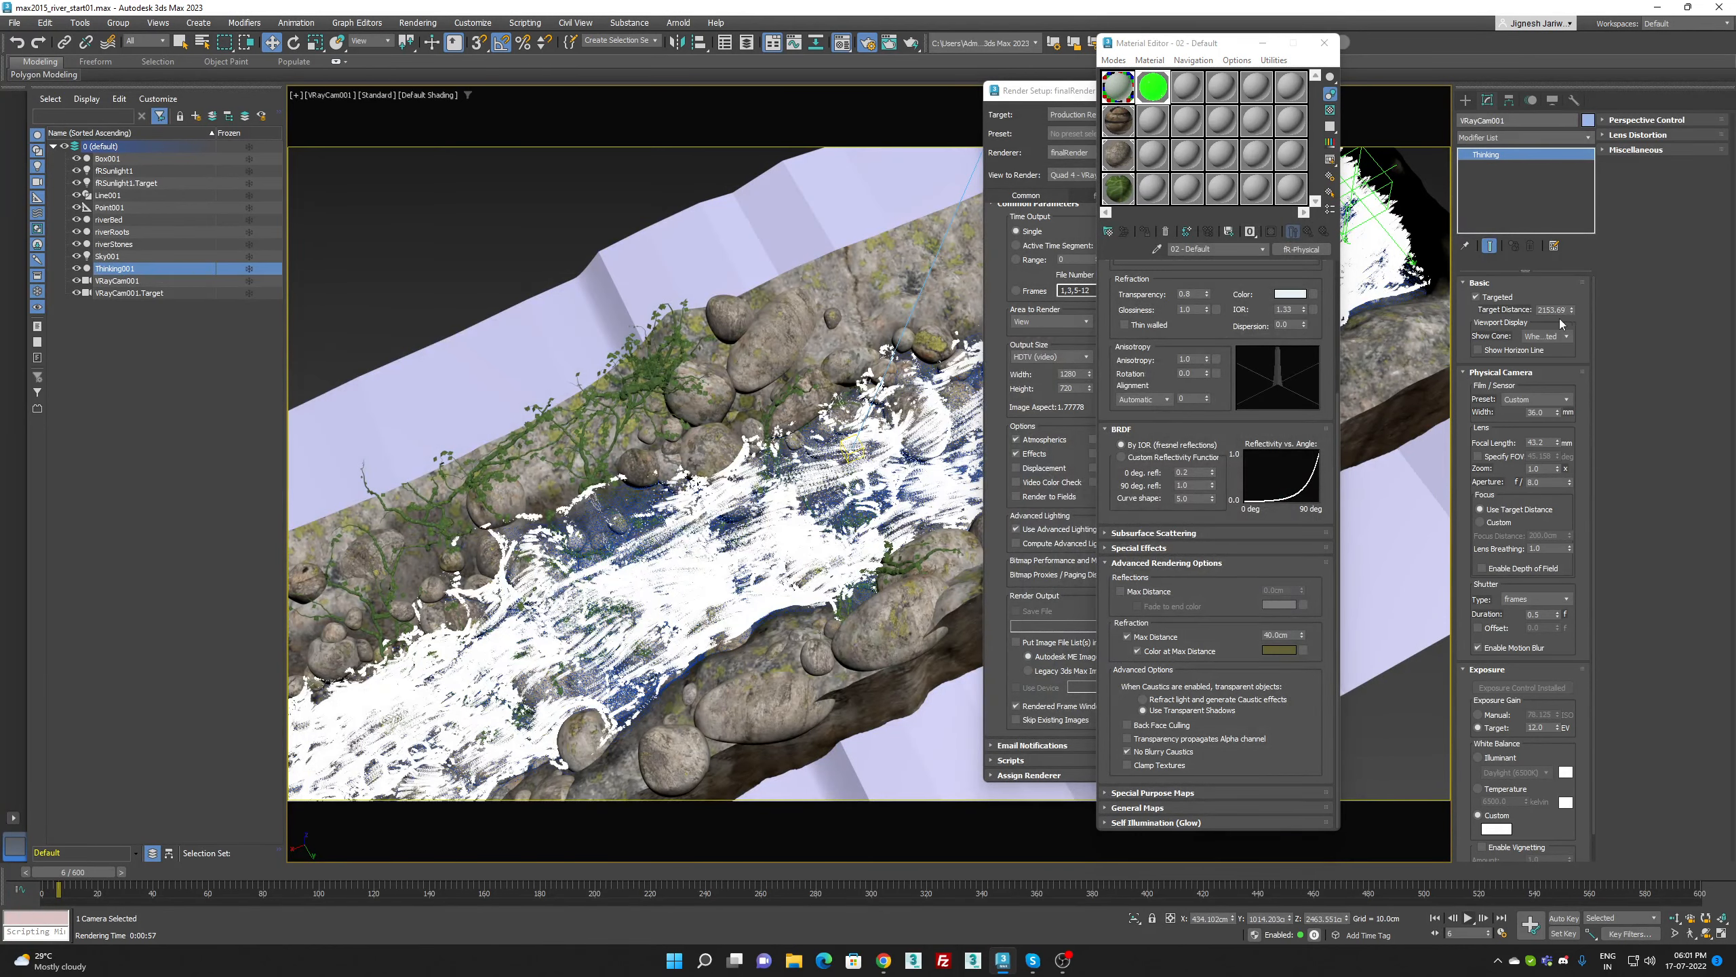
click(1528, 300)
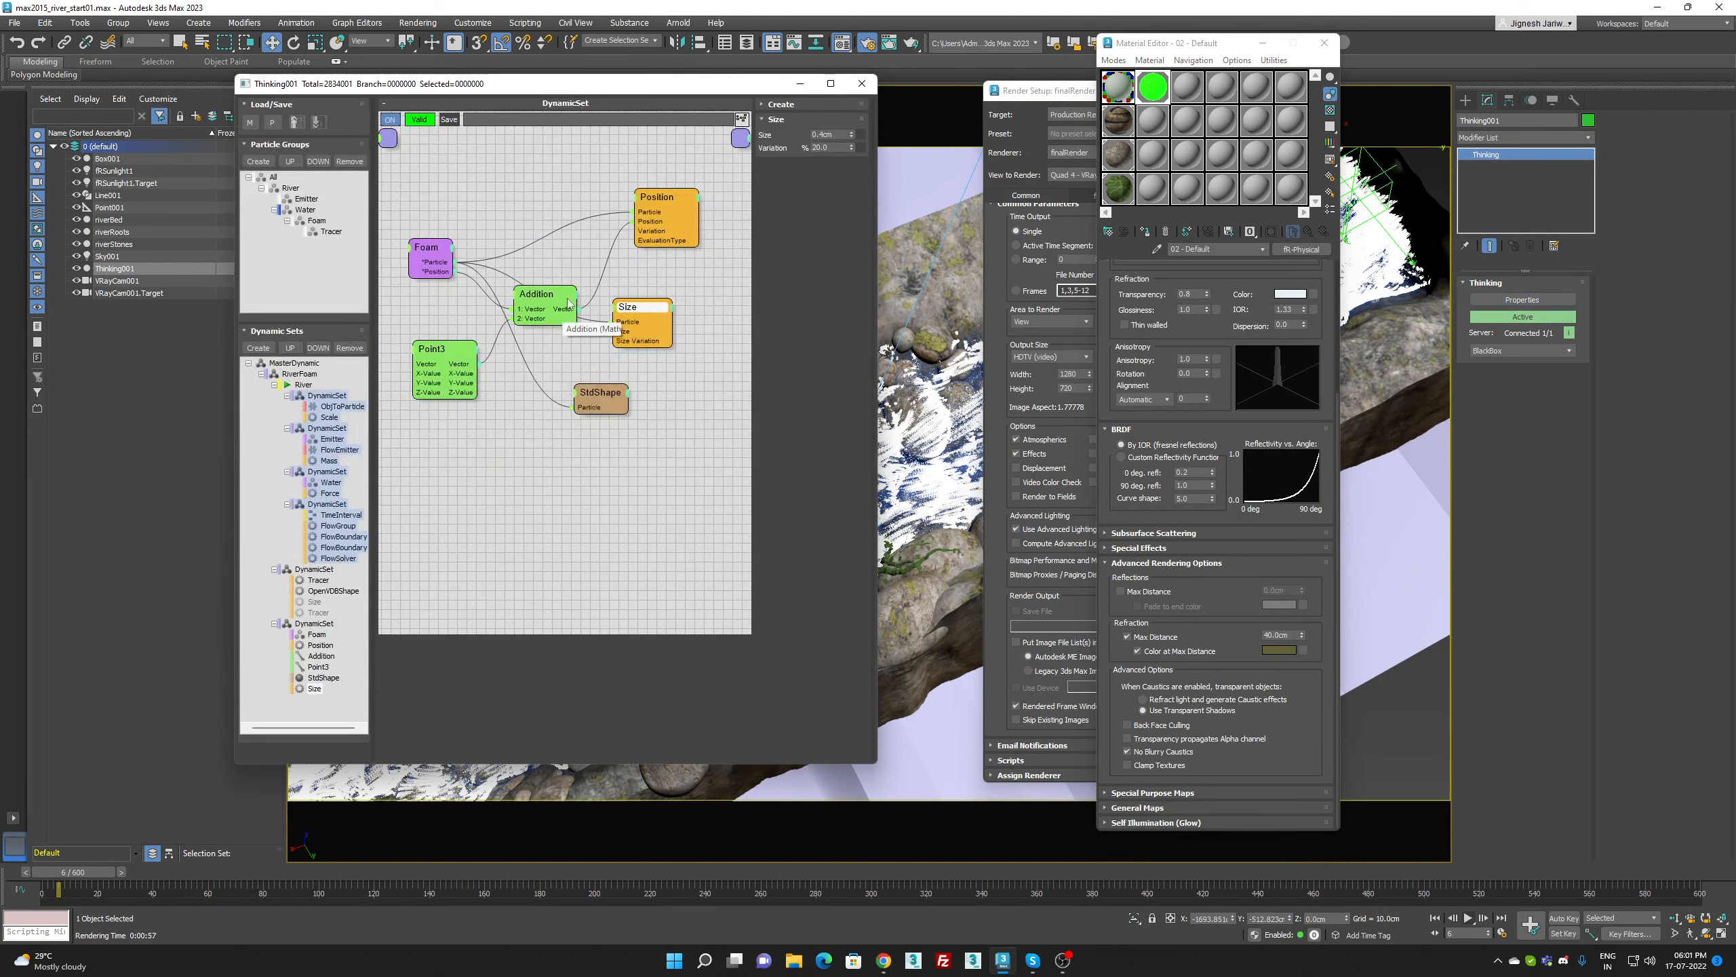
click(319, 580)
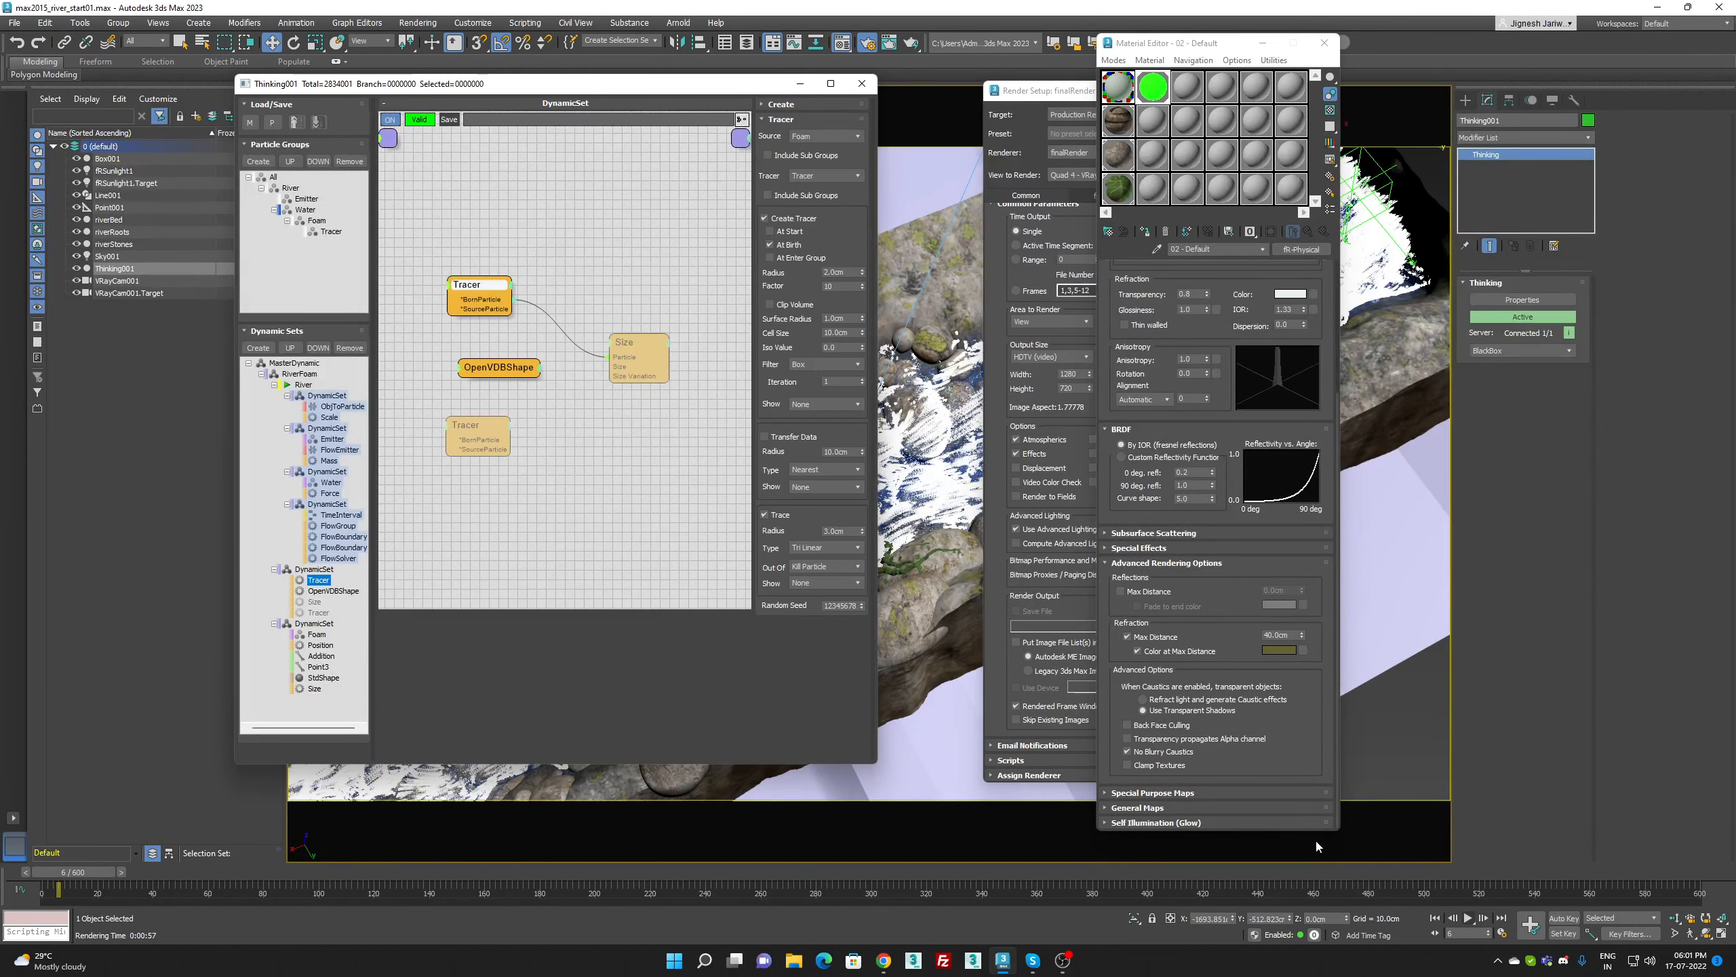
click(1435, 918)
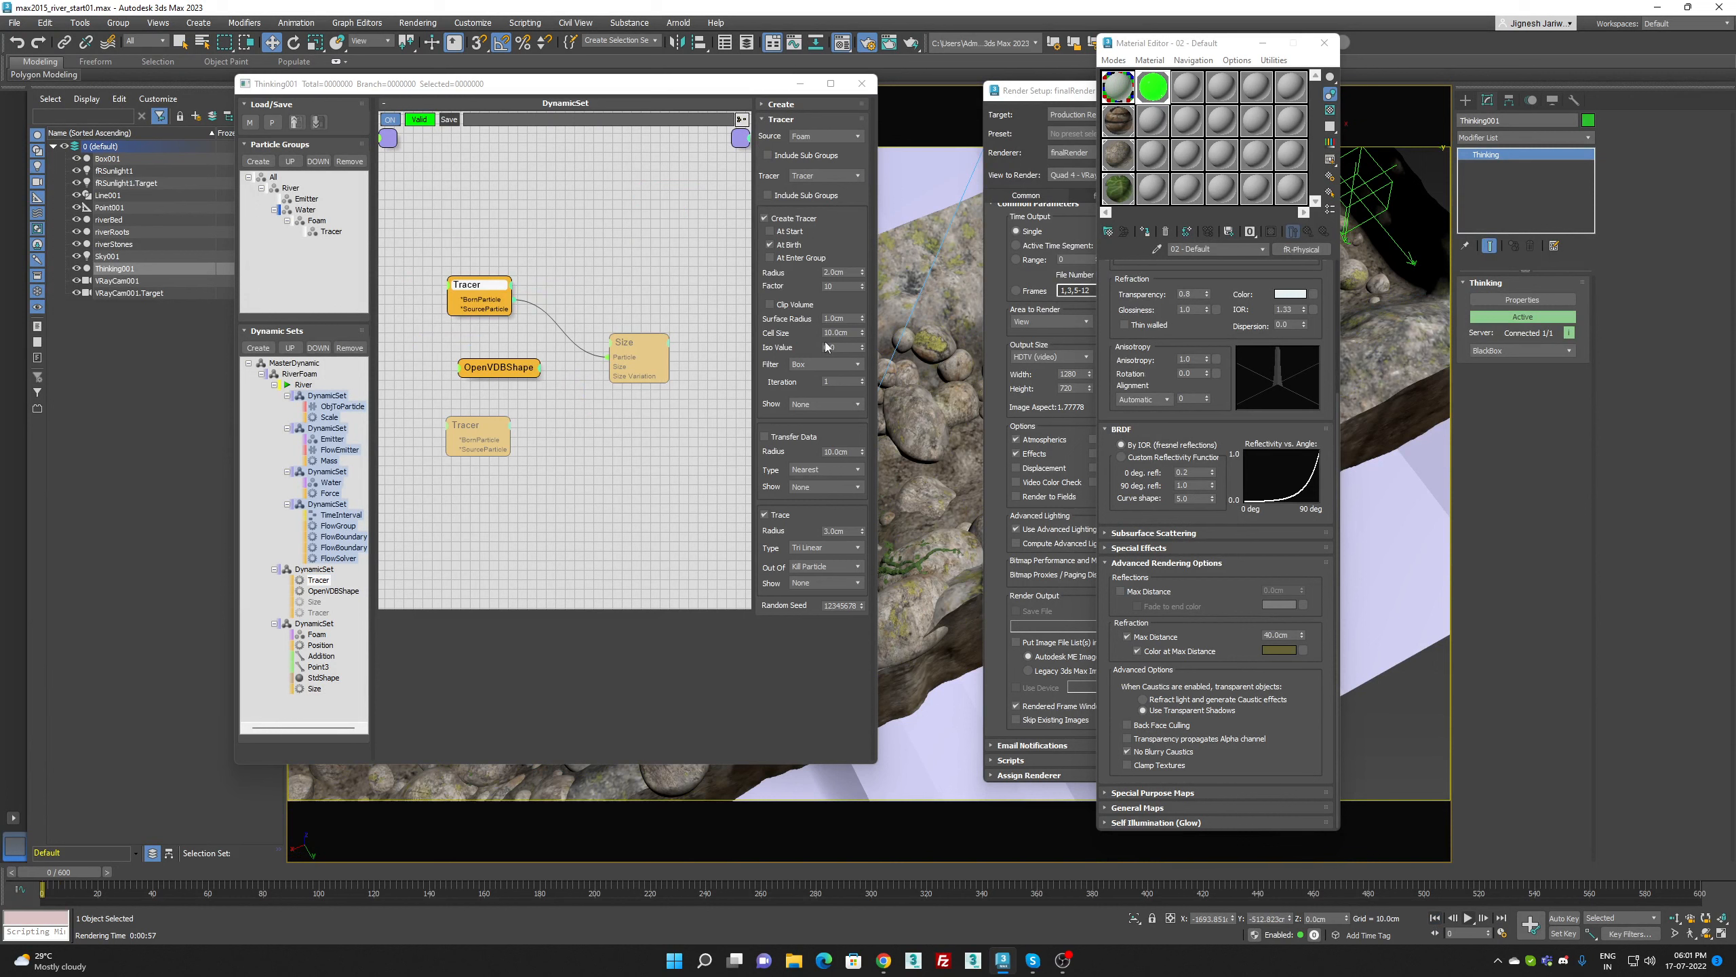
Try the active Tracer with both its Create Tracer Radius and Trace Radius at 1 cm, and play the simulation
click(843, 272)
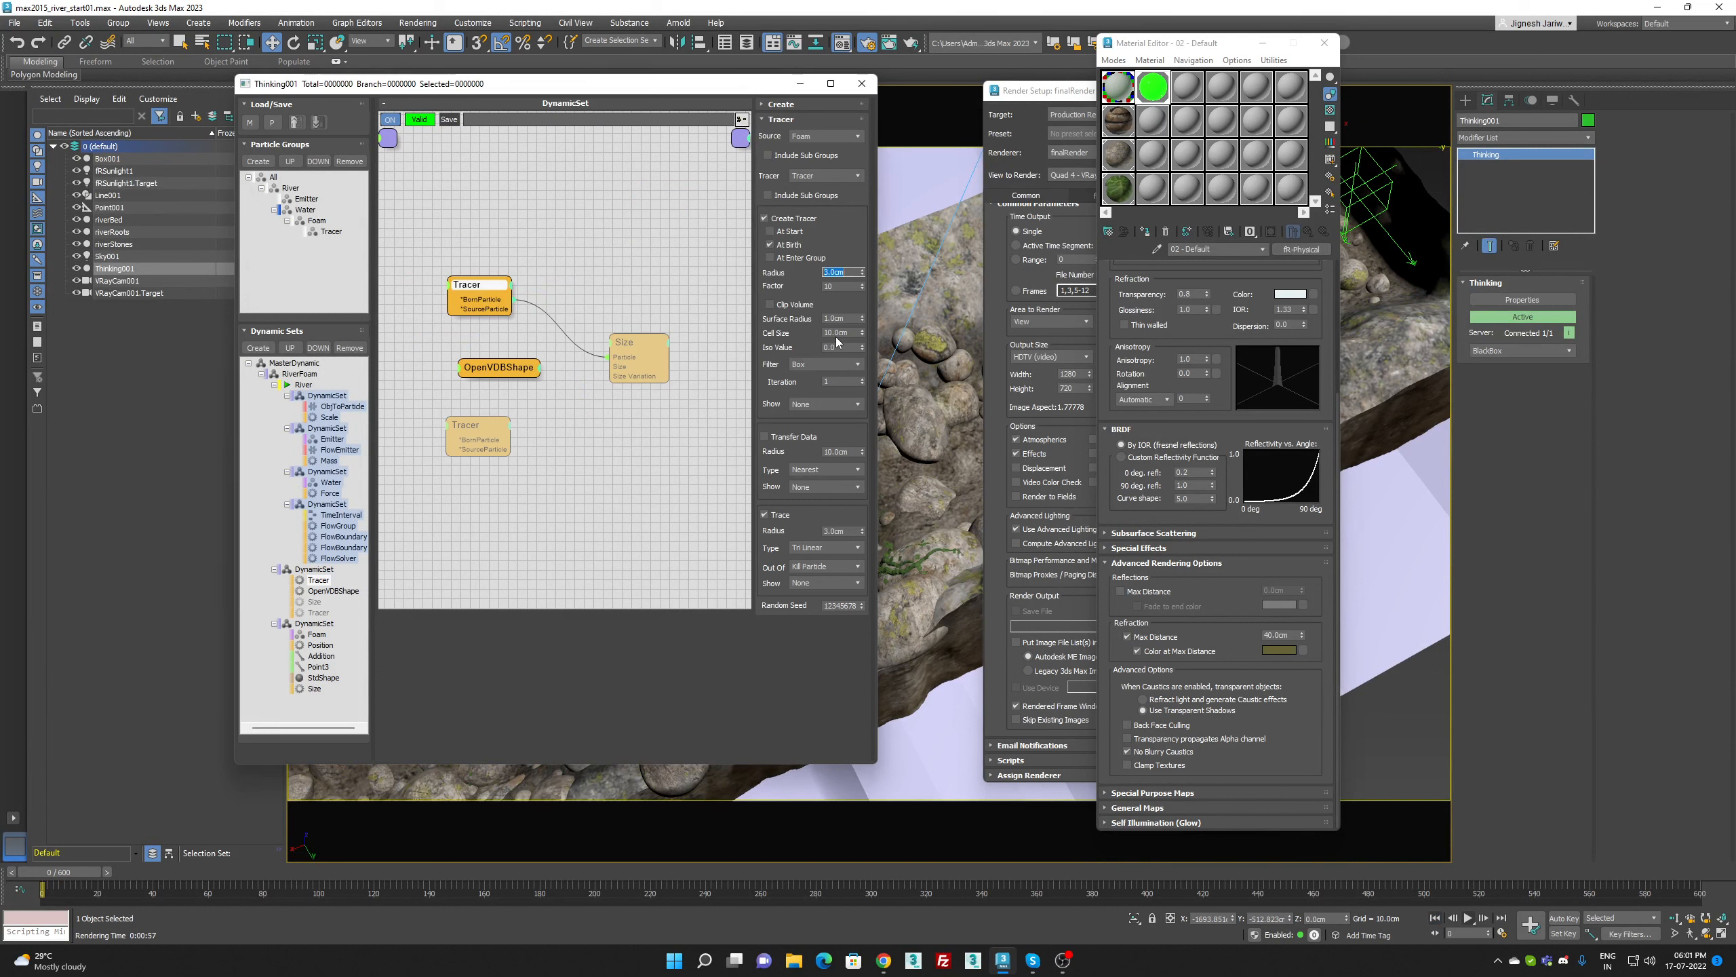
text(1)
key(Return)
double_click(850, 532)
text(1)
key(Return)
double_click(842, 272)
text(0.5)
key(Return)
text(1)
key(Return)
click(1468, 919)
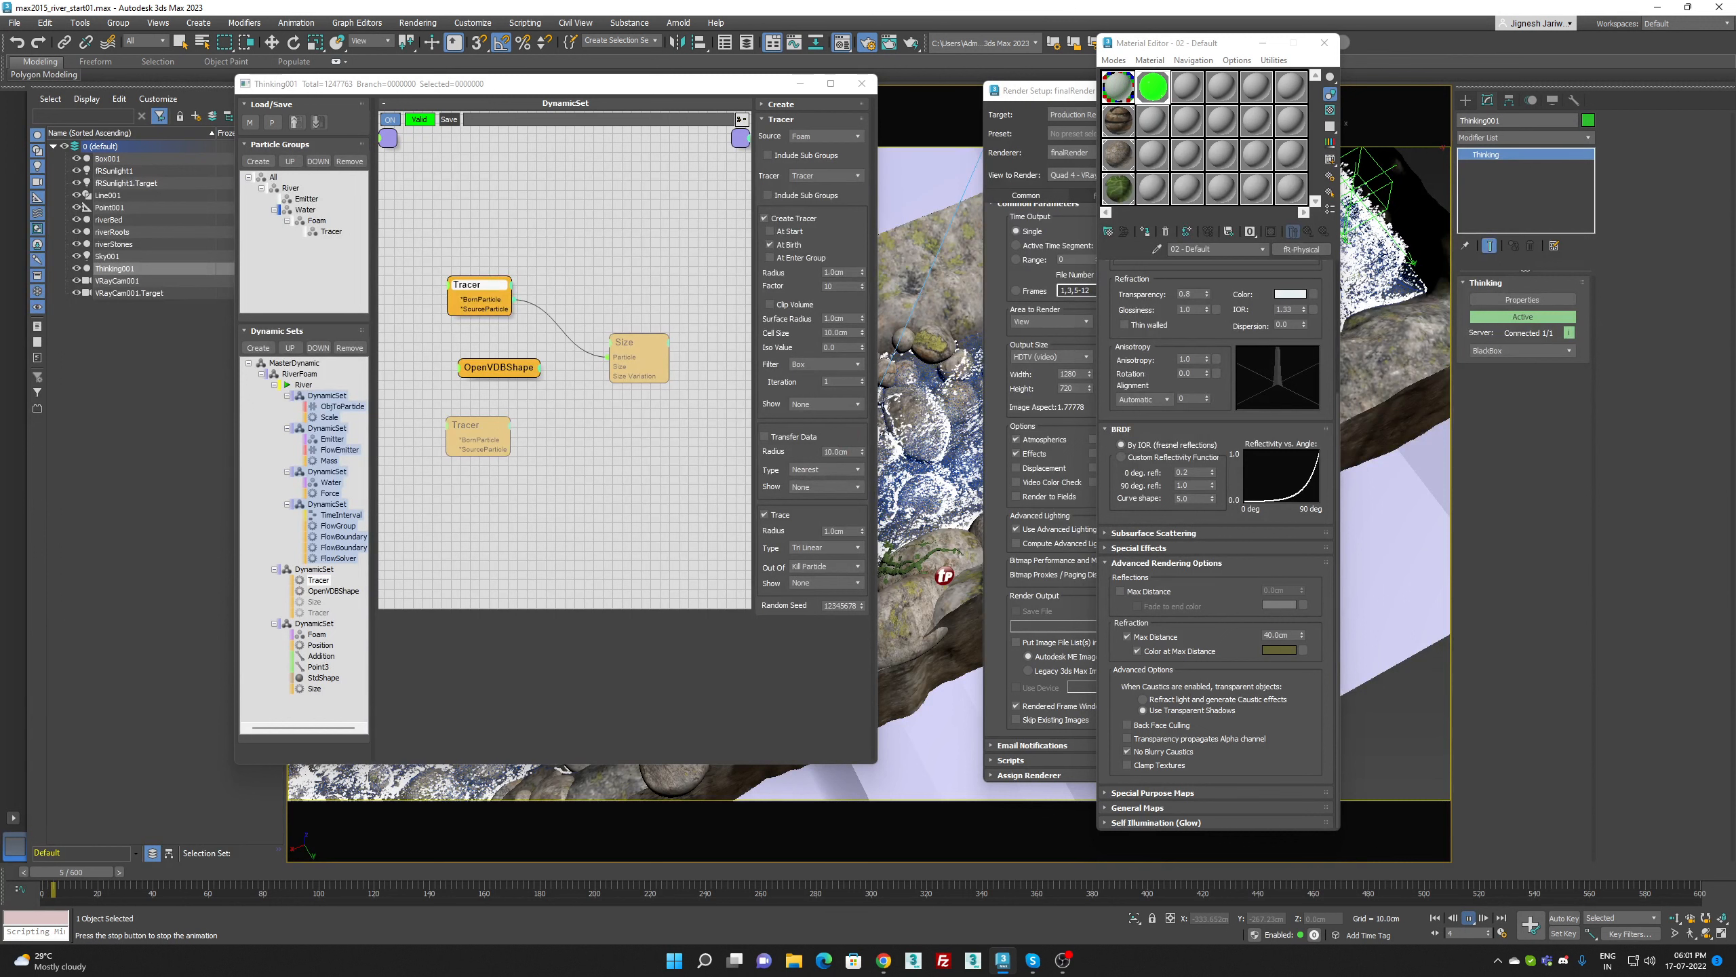
Adjust the foam's Point3 Z-Value at frame 0, play the simulation to frame 7, and uncover more of the river
click(1435, 917)
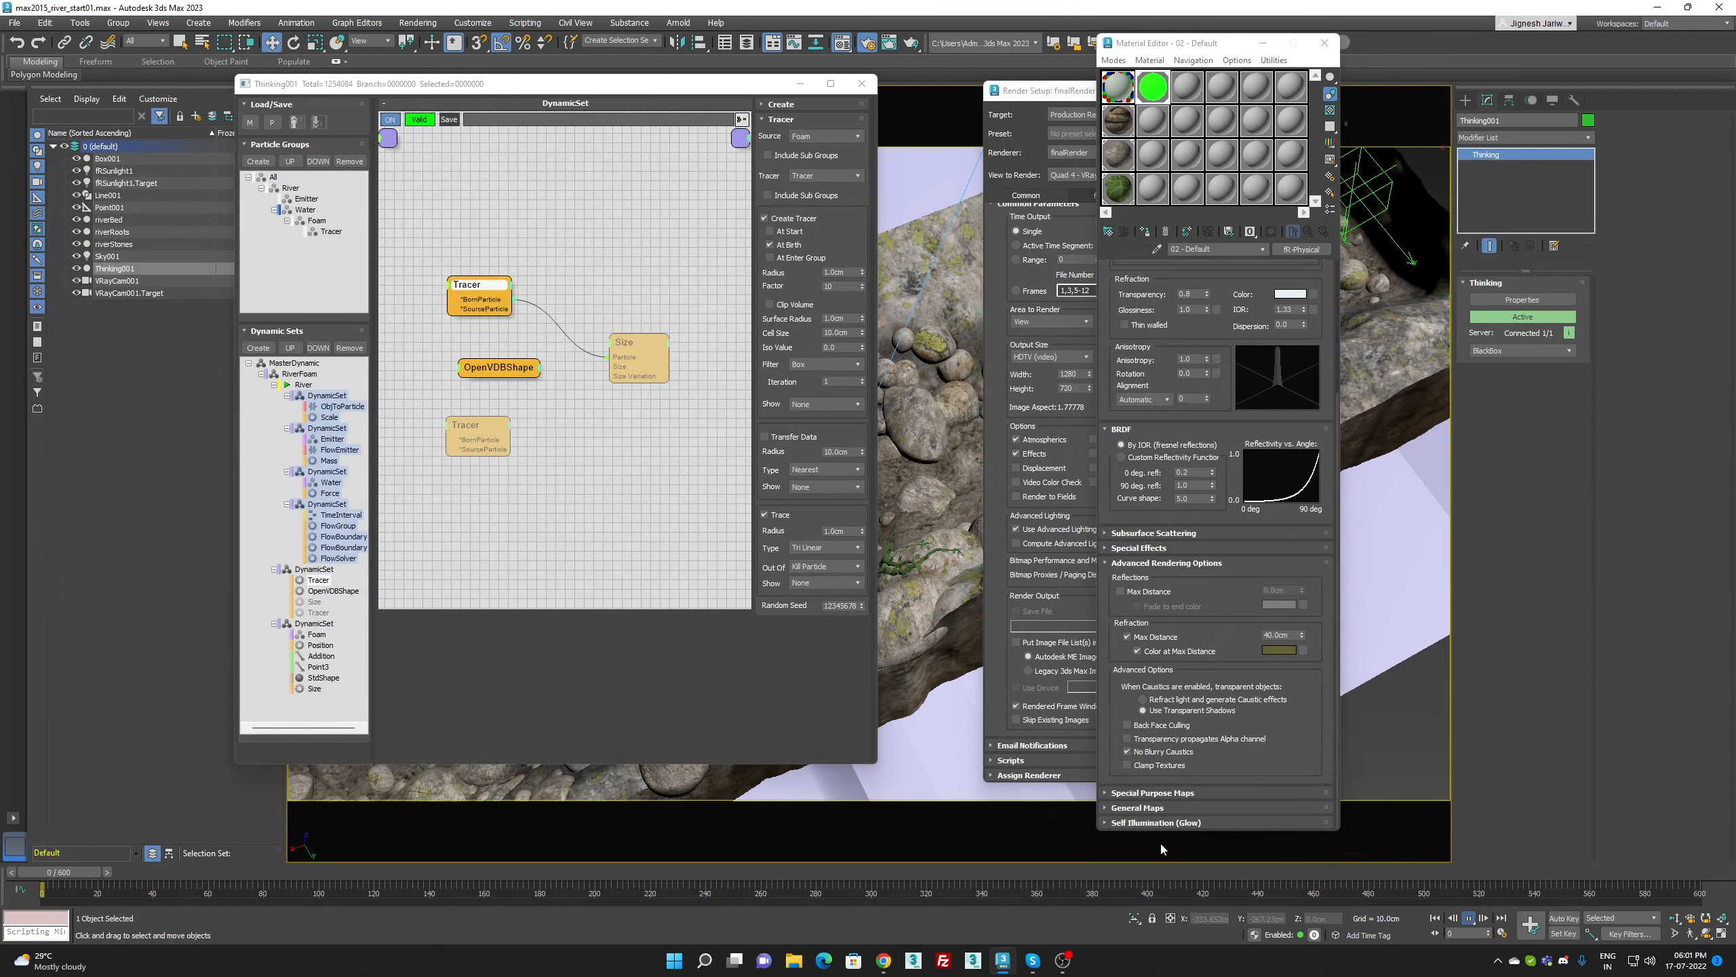
click(318, 666)
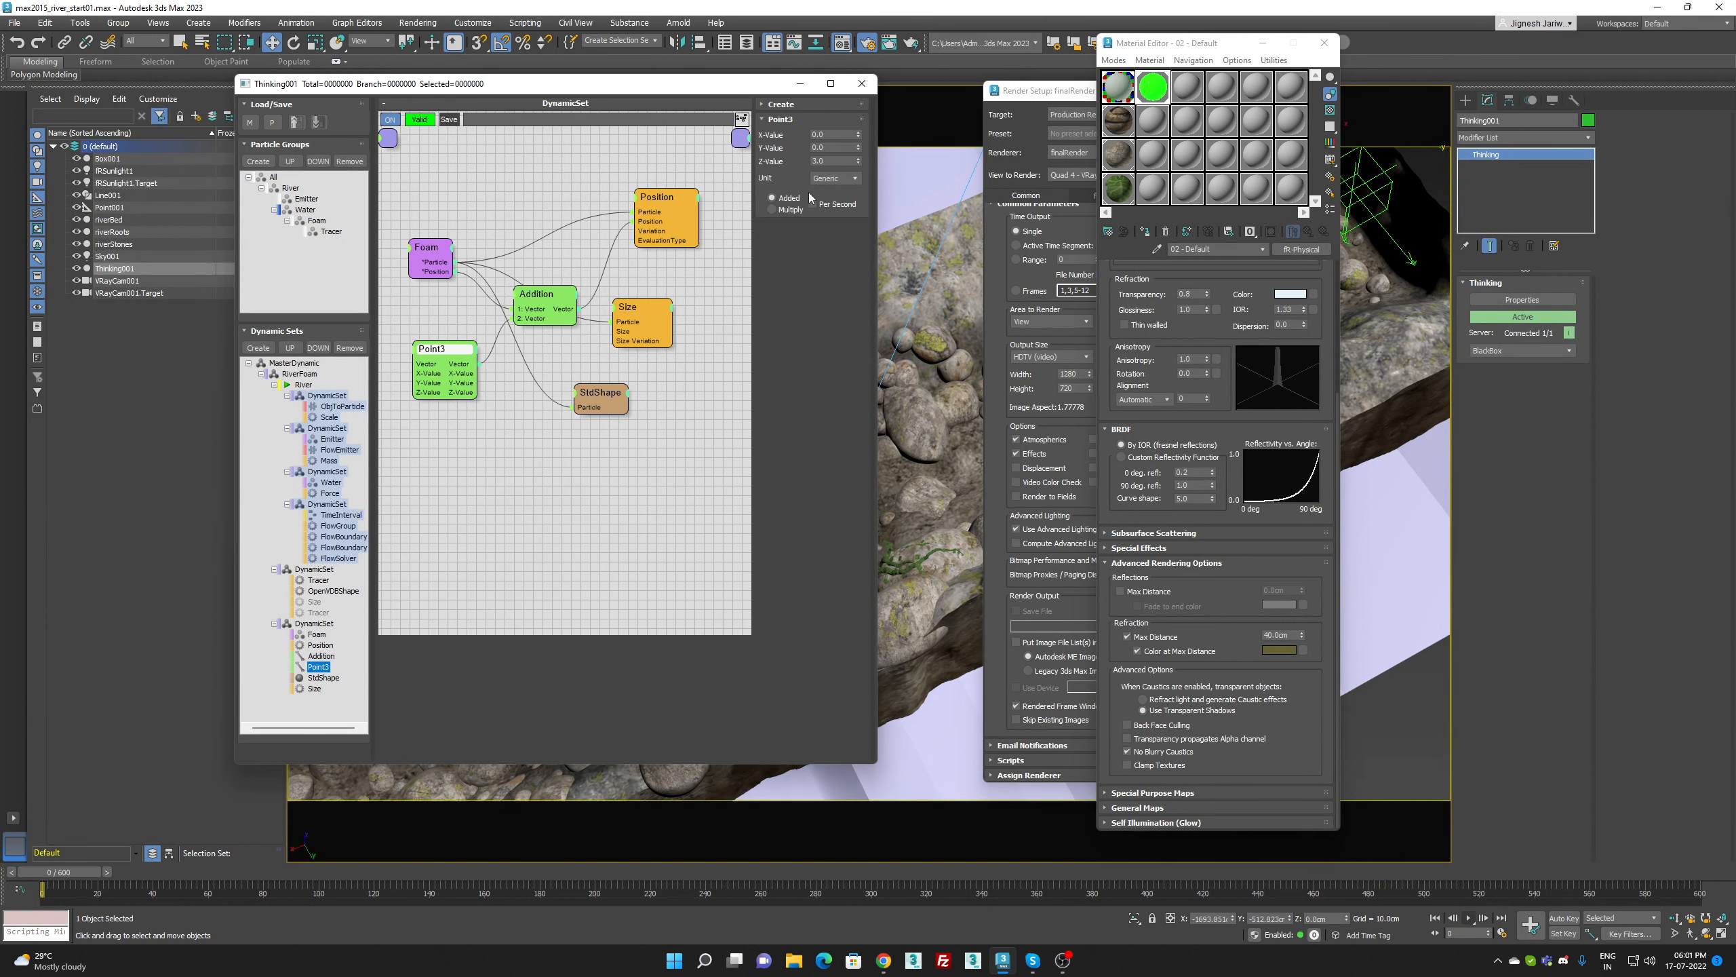
double_click(836, 161)
key(Return)
click(1469, 917)
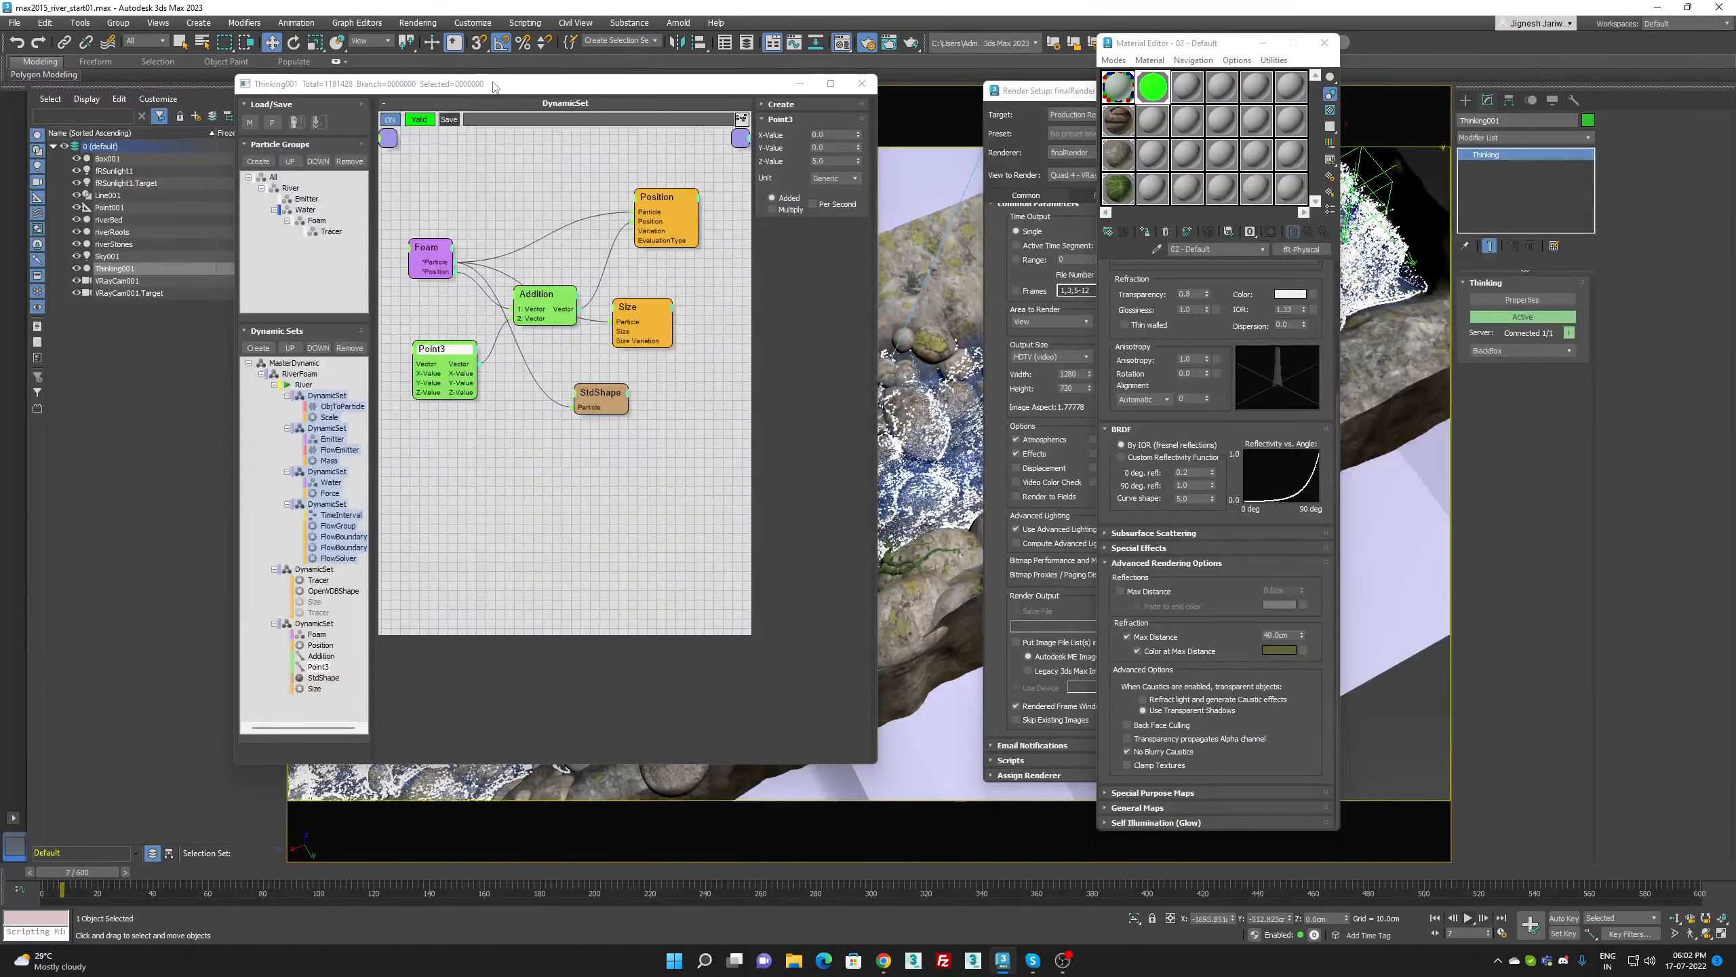
drag(493, 86, 371, 116)
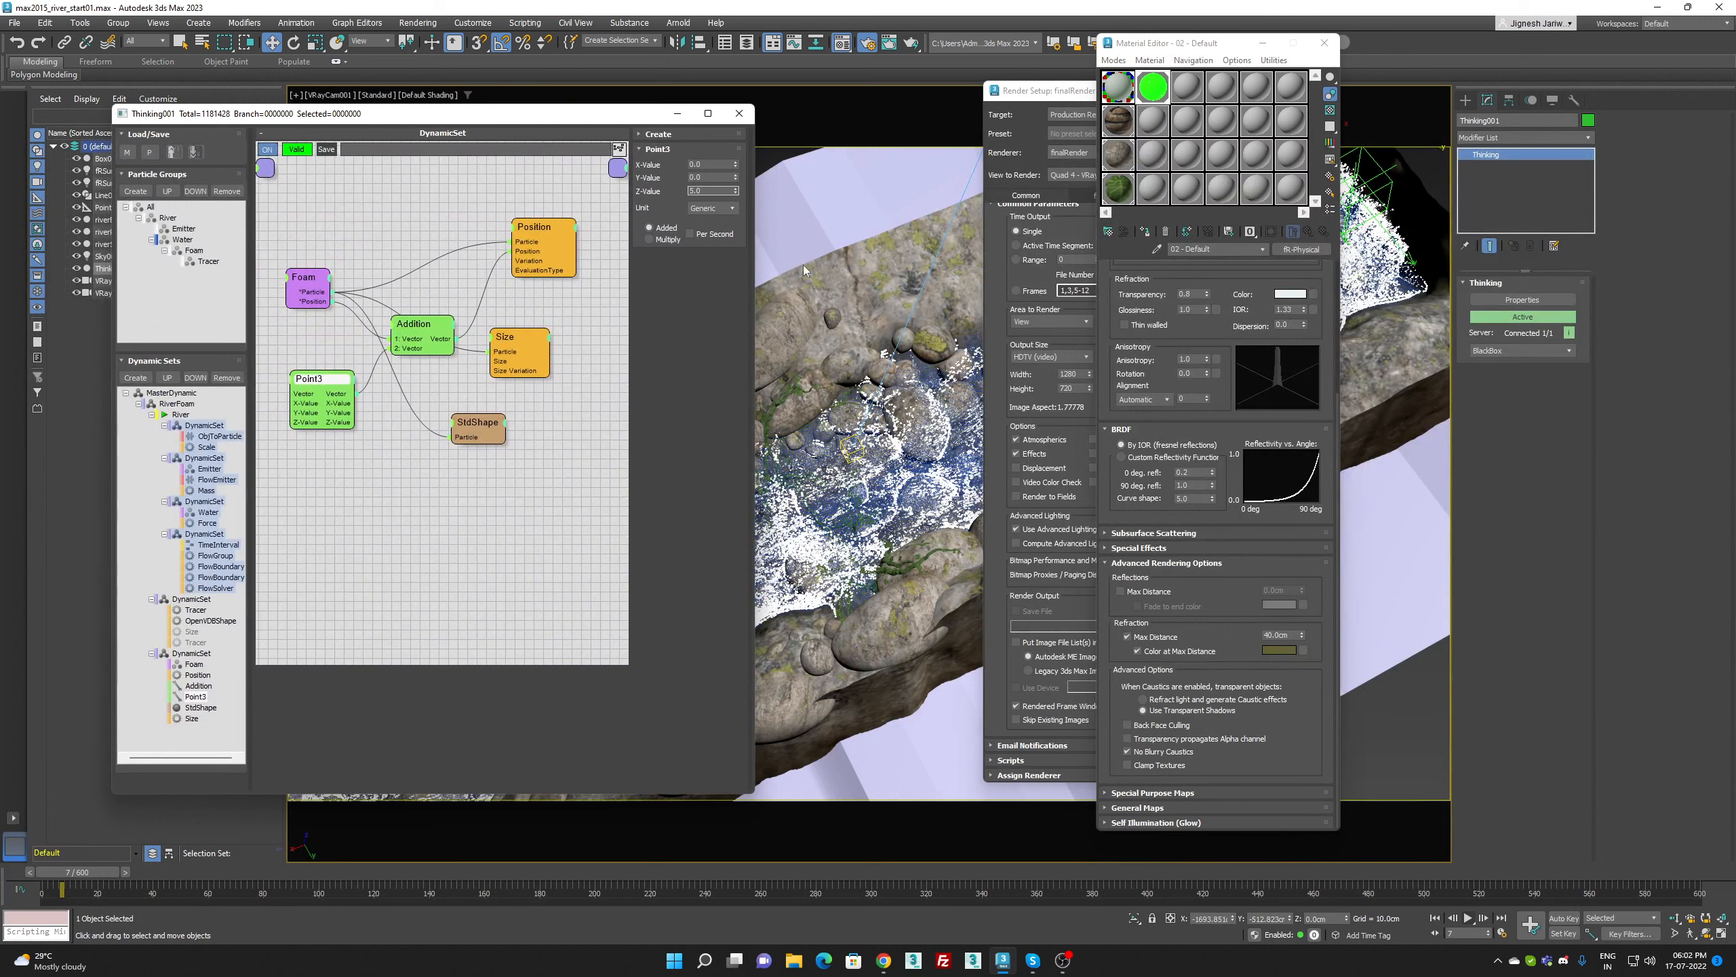
Set the foam material's refraction Transparency to 0.4 and its refraction Glossiness to 0.6
click(1118, 139)
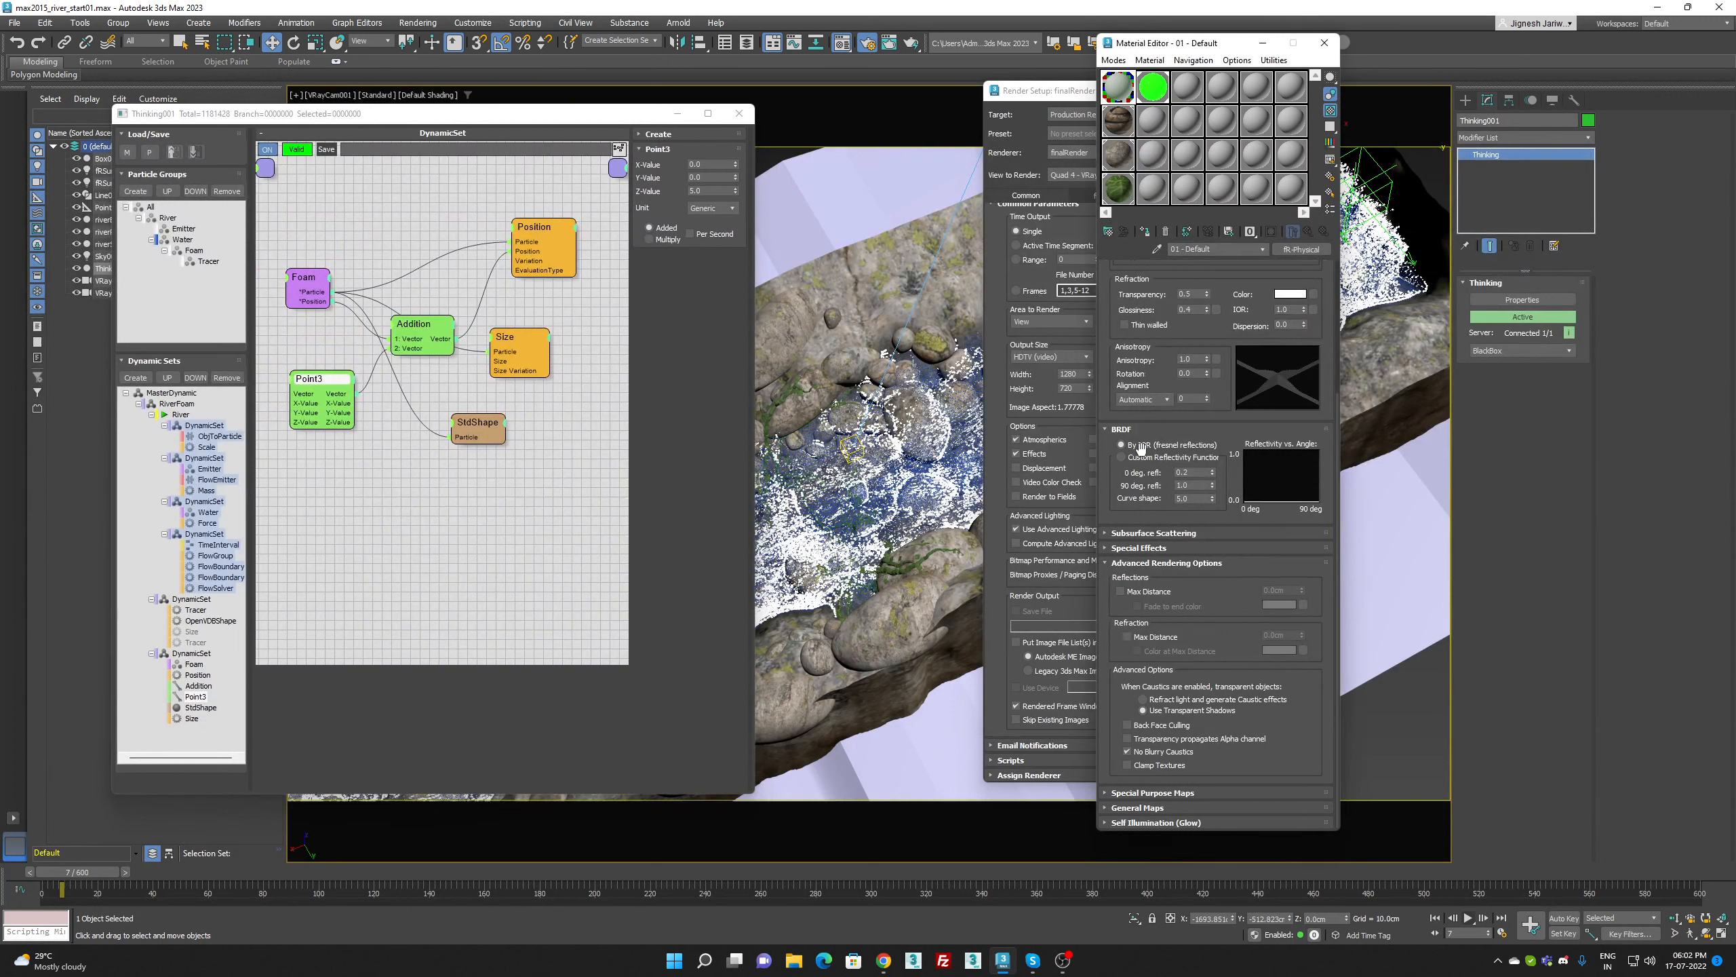
double_click(1186, 293)
text(0.4)
key(Return)
double_click(1195, 309)
text(0.2)
key(Return)
click(1201, 310)
text(.8)
key(BackSpace)
text(6)
key(Return)
Test render frame 7, inspect the foam up close, and close the framebuffer
key(shift+q)
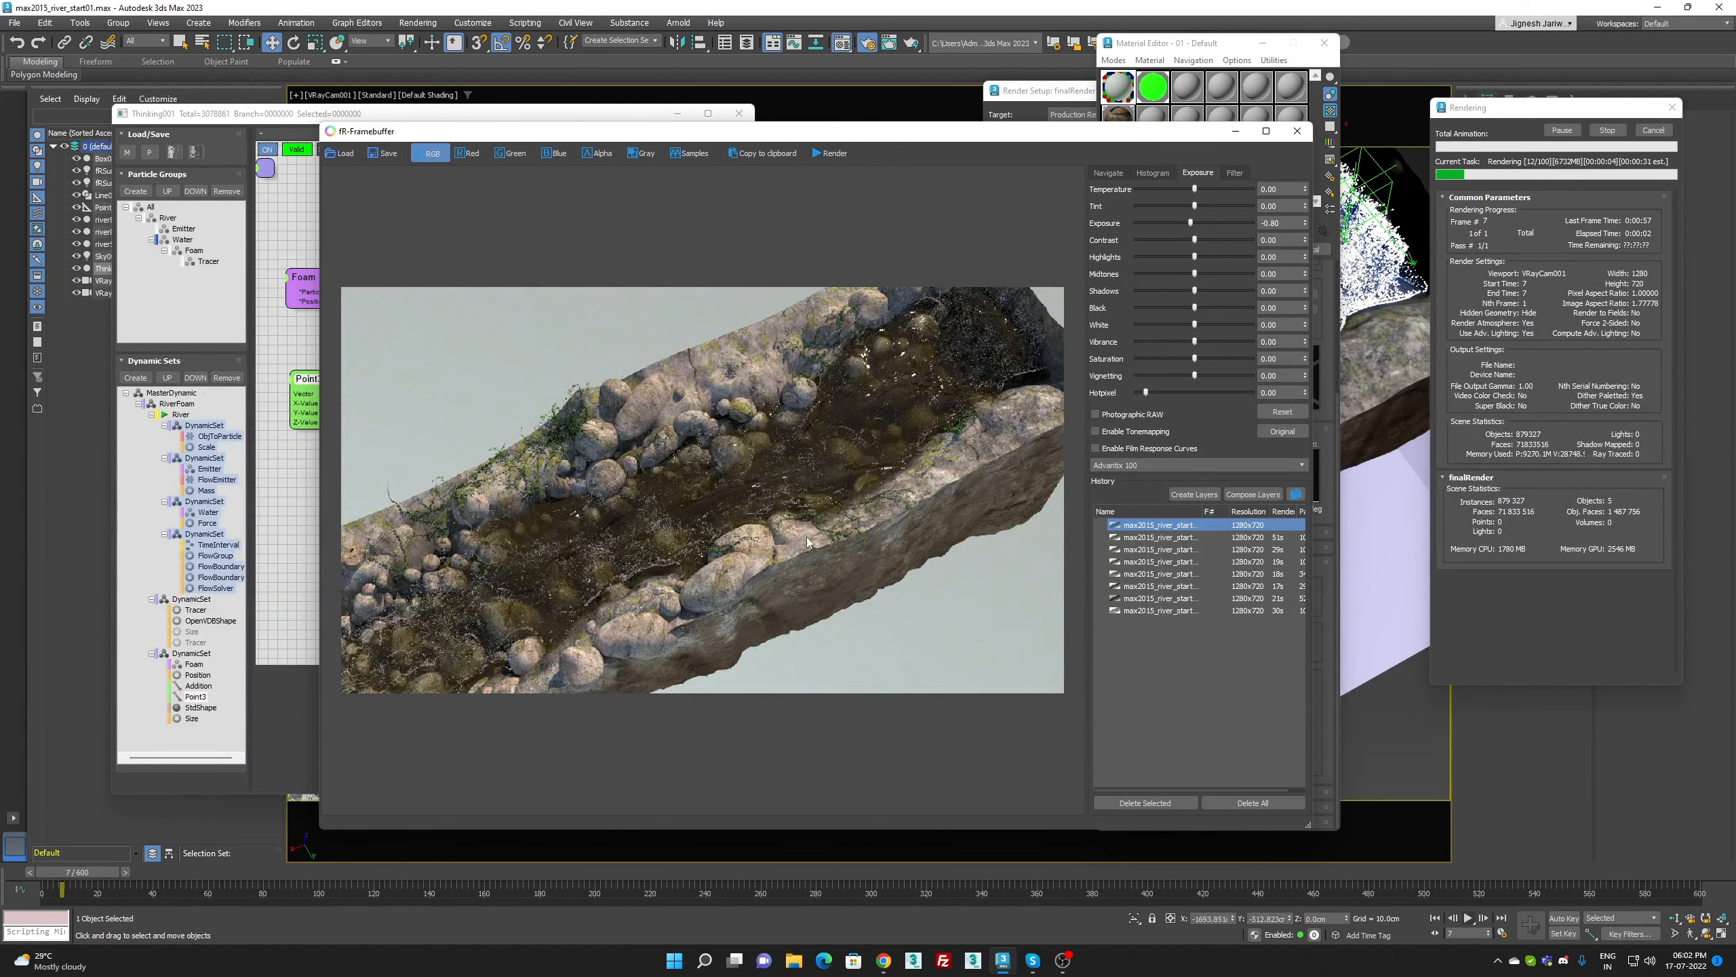
scroll(635, 548, up, 3)
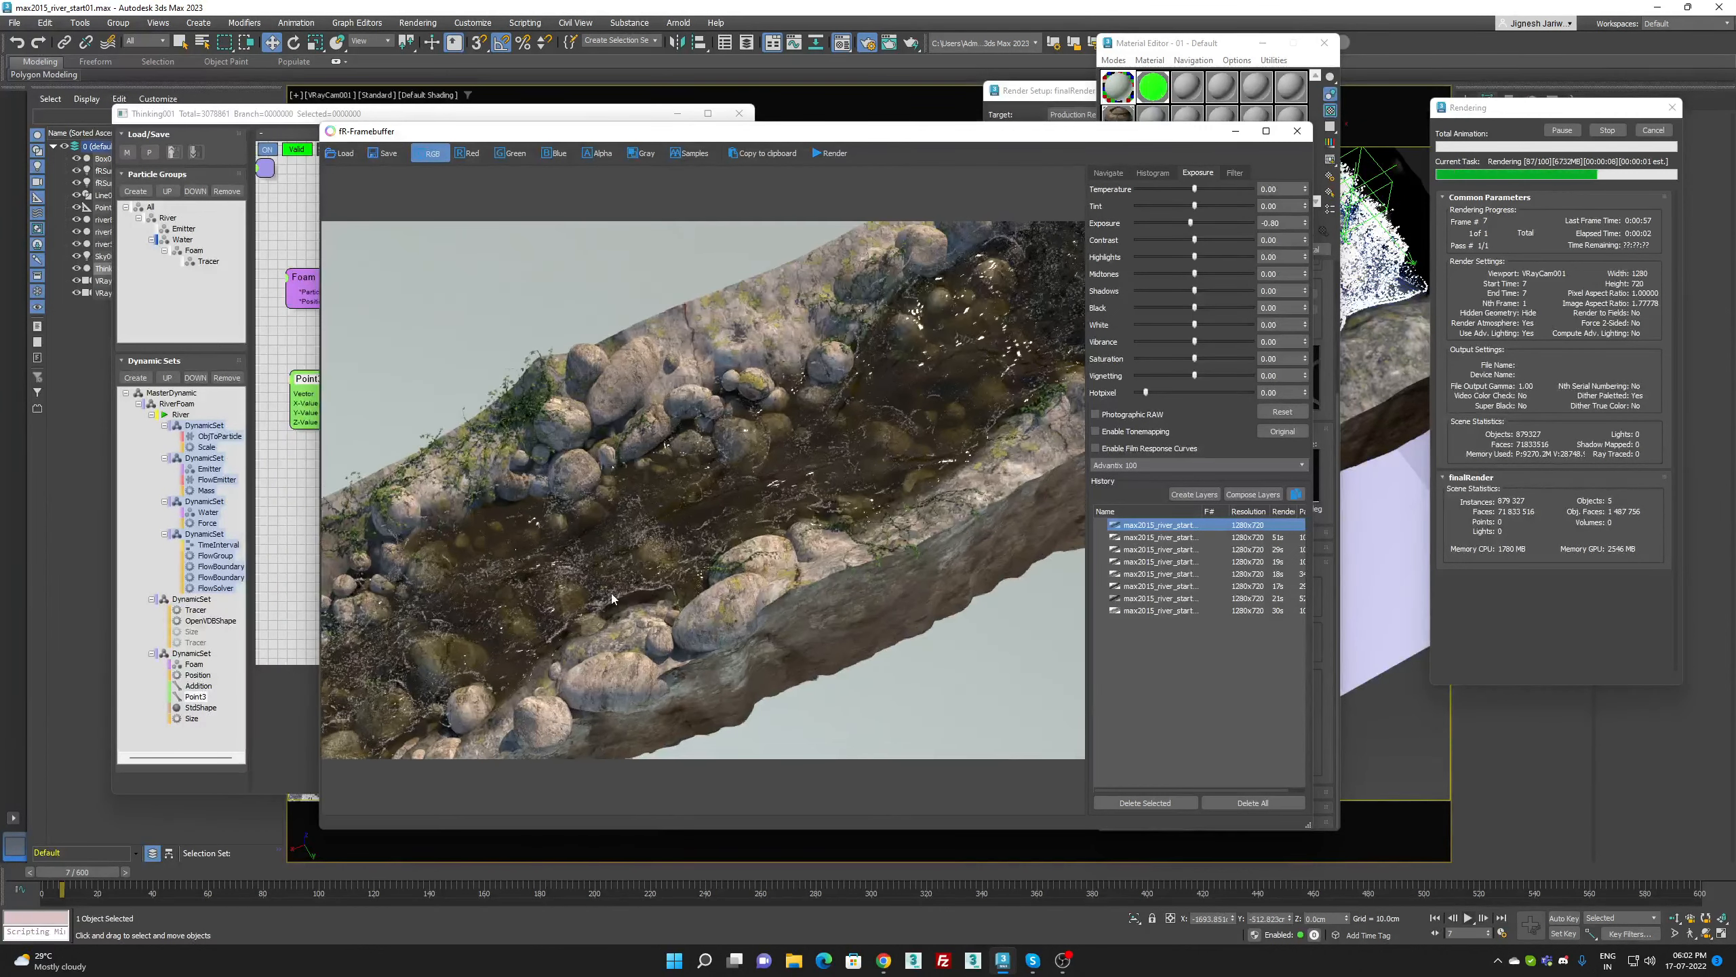
scroll(800, 517, up, 1)
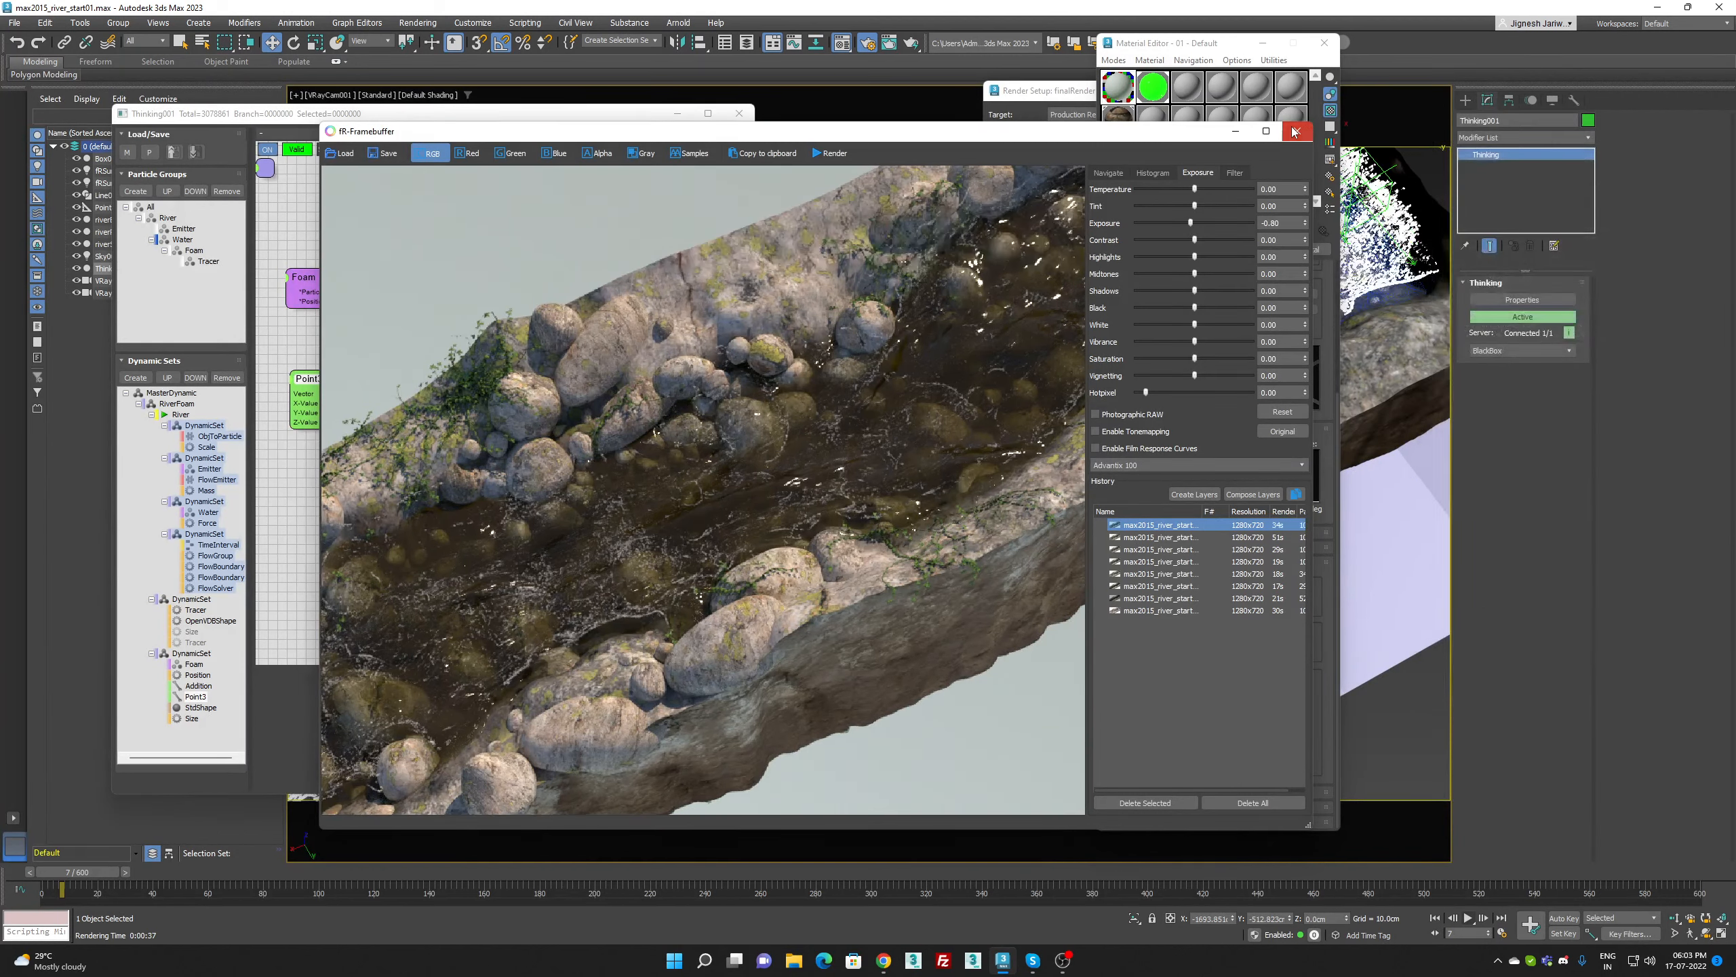
click(1299, 131)
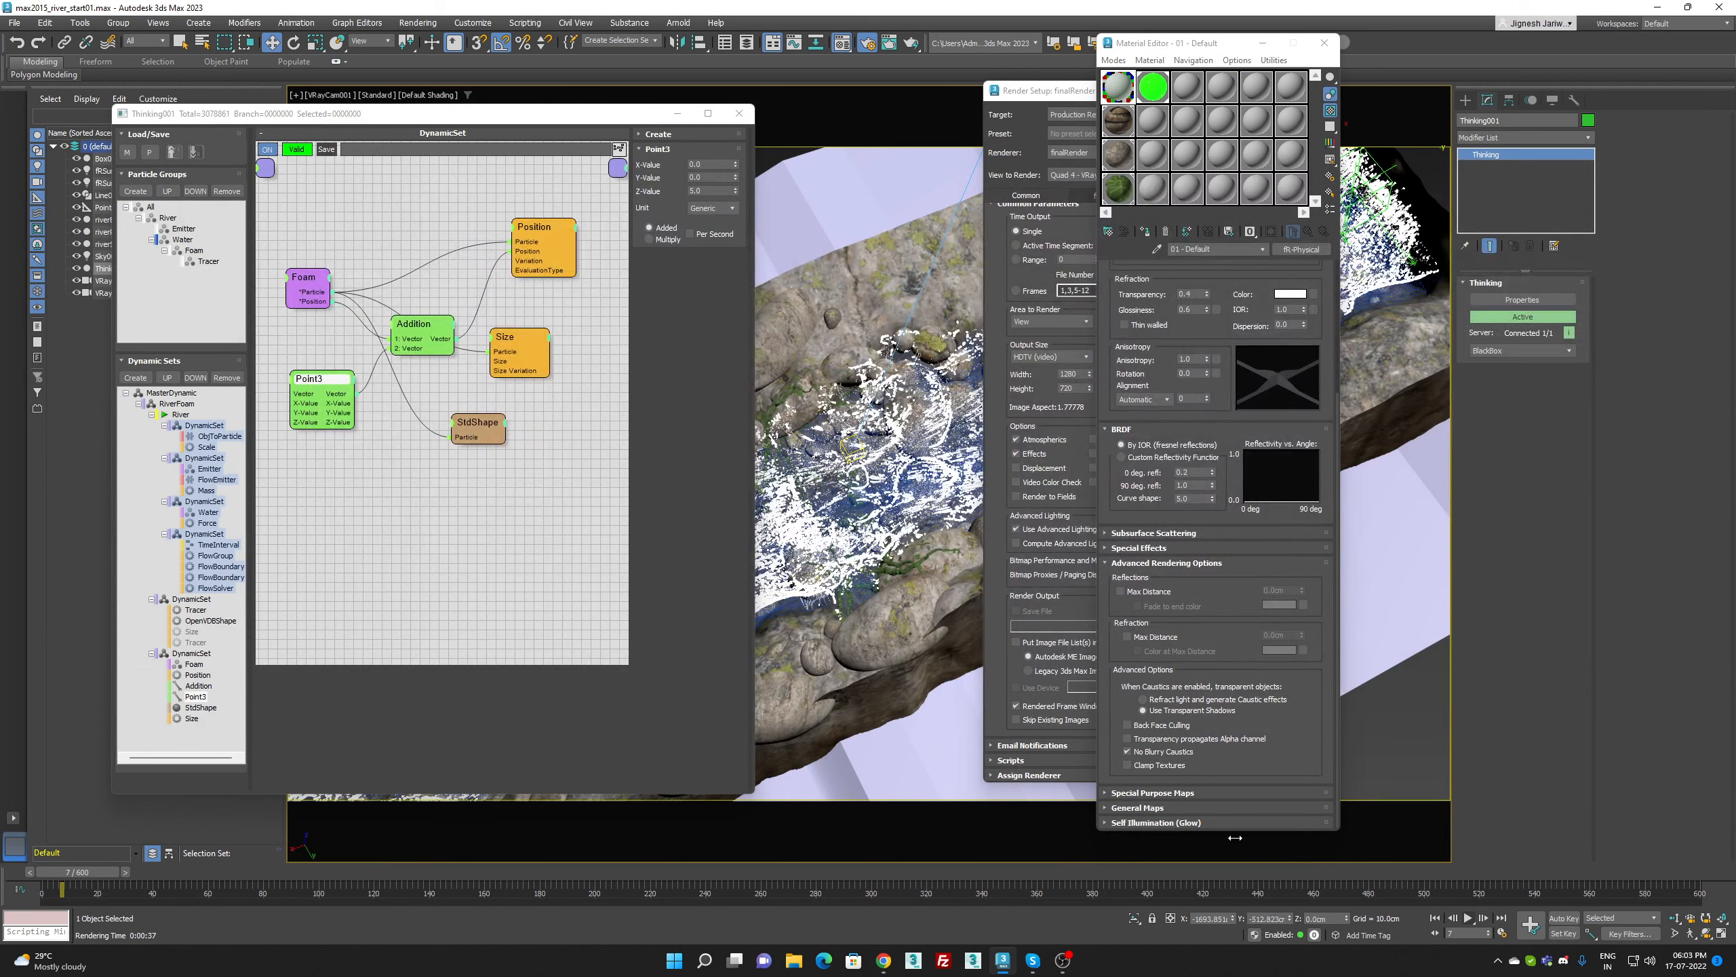
Set the active Tracer's Create Tracer Radius and Trace Radius to 3 cm, and replay the simulation from frame 0 to 7
click(1436, 918)
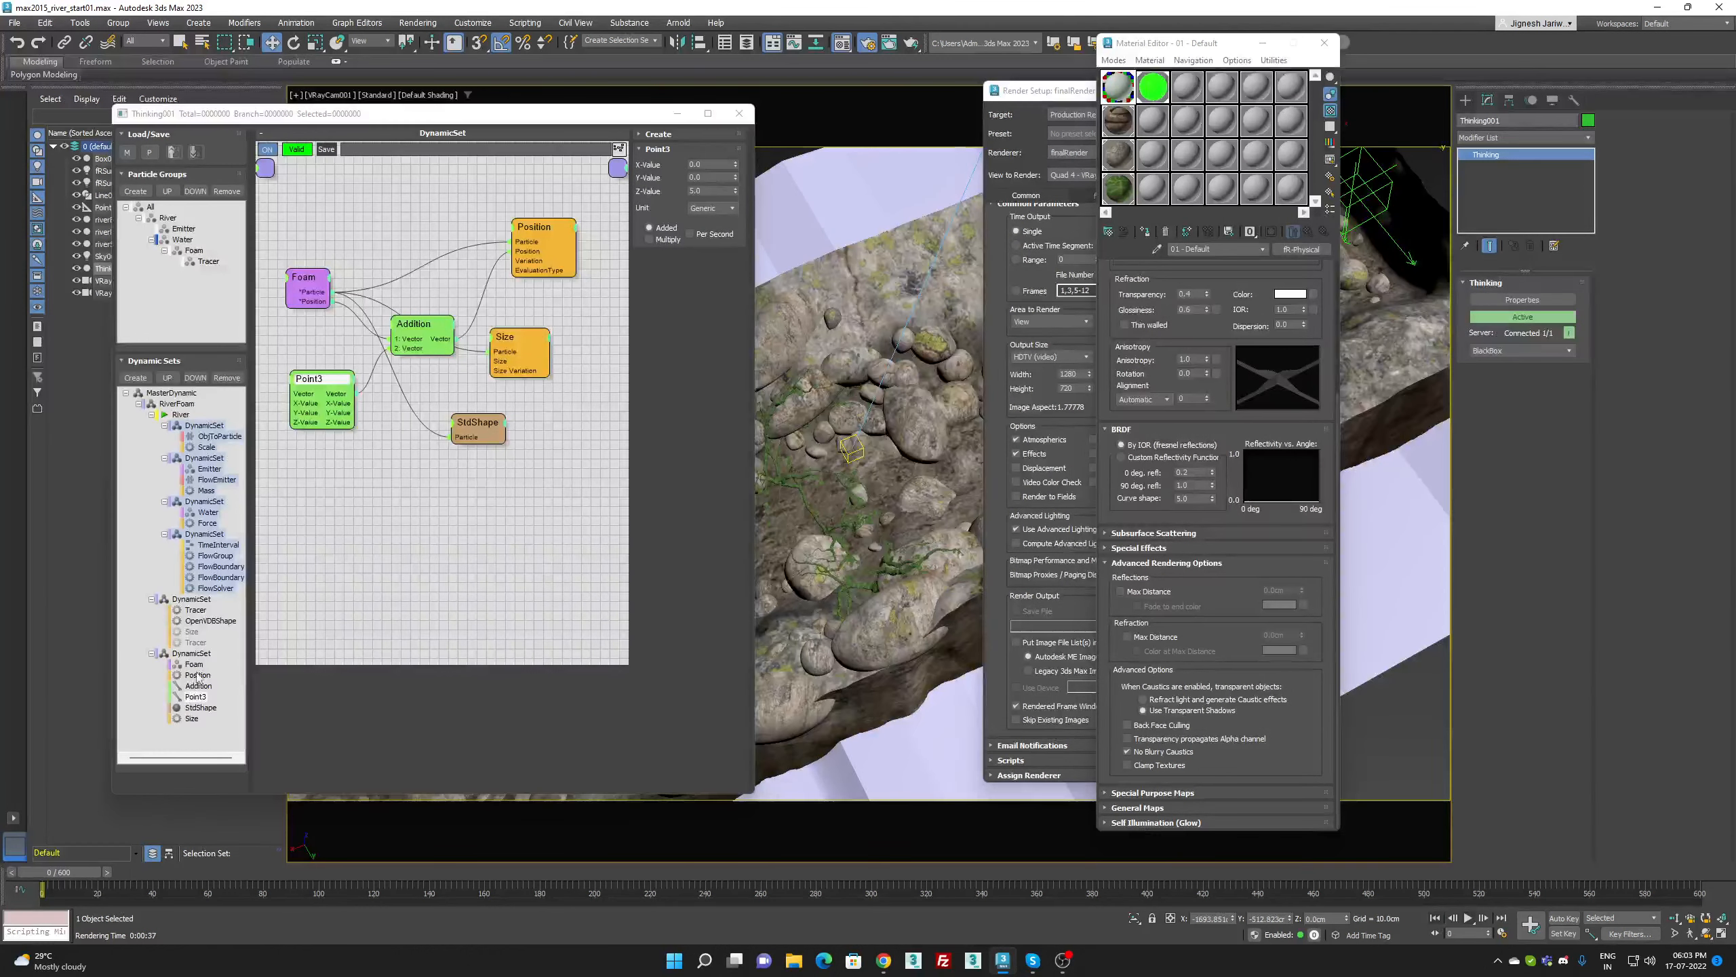
click(196, 610)
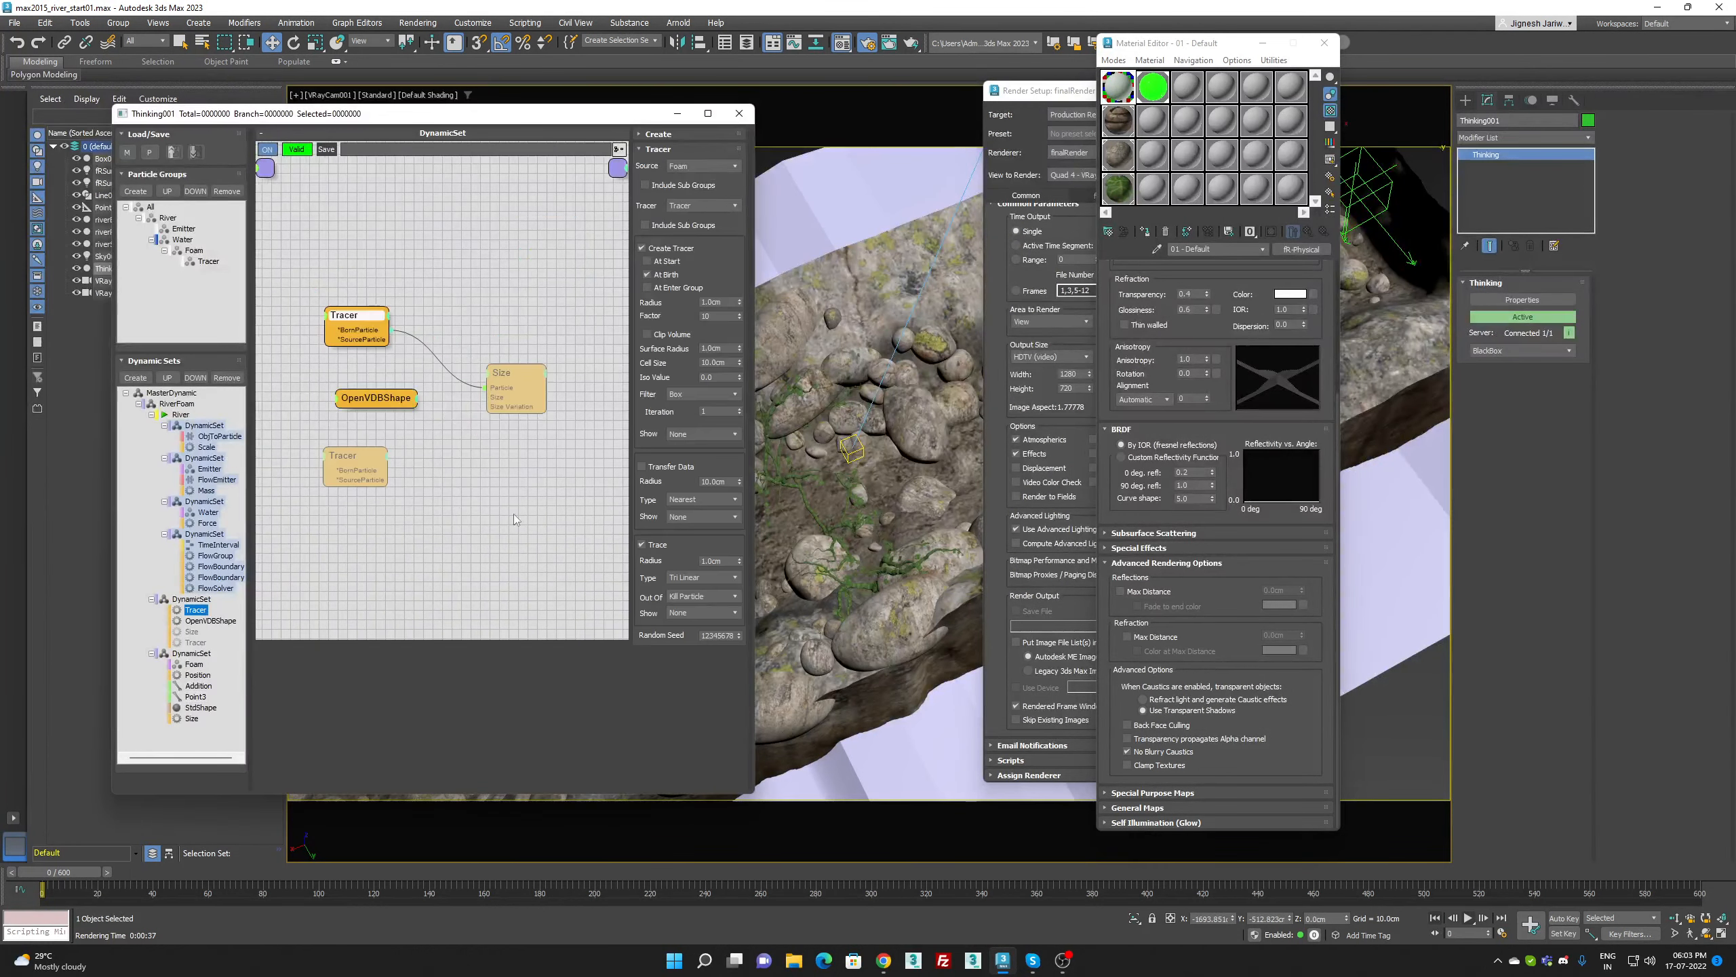
click(724, 301)
text(3)
click(708, 481)
click(721, 561)
text(3)
key(Return)
click(1468, 921)
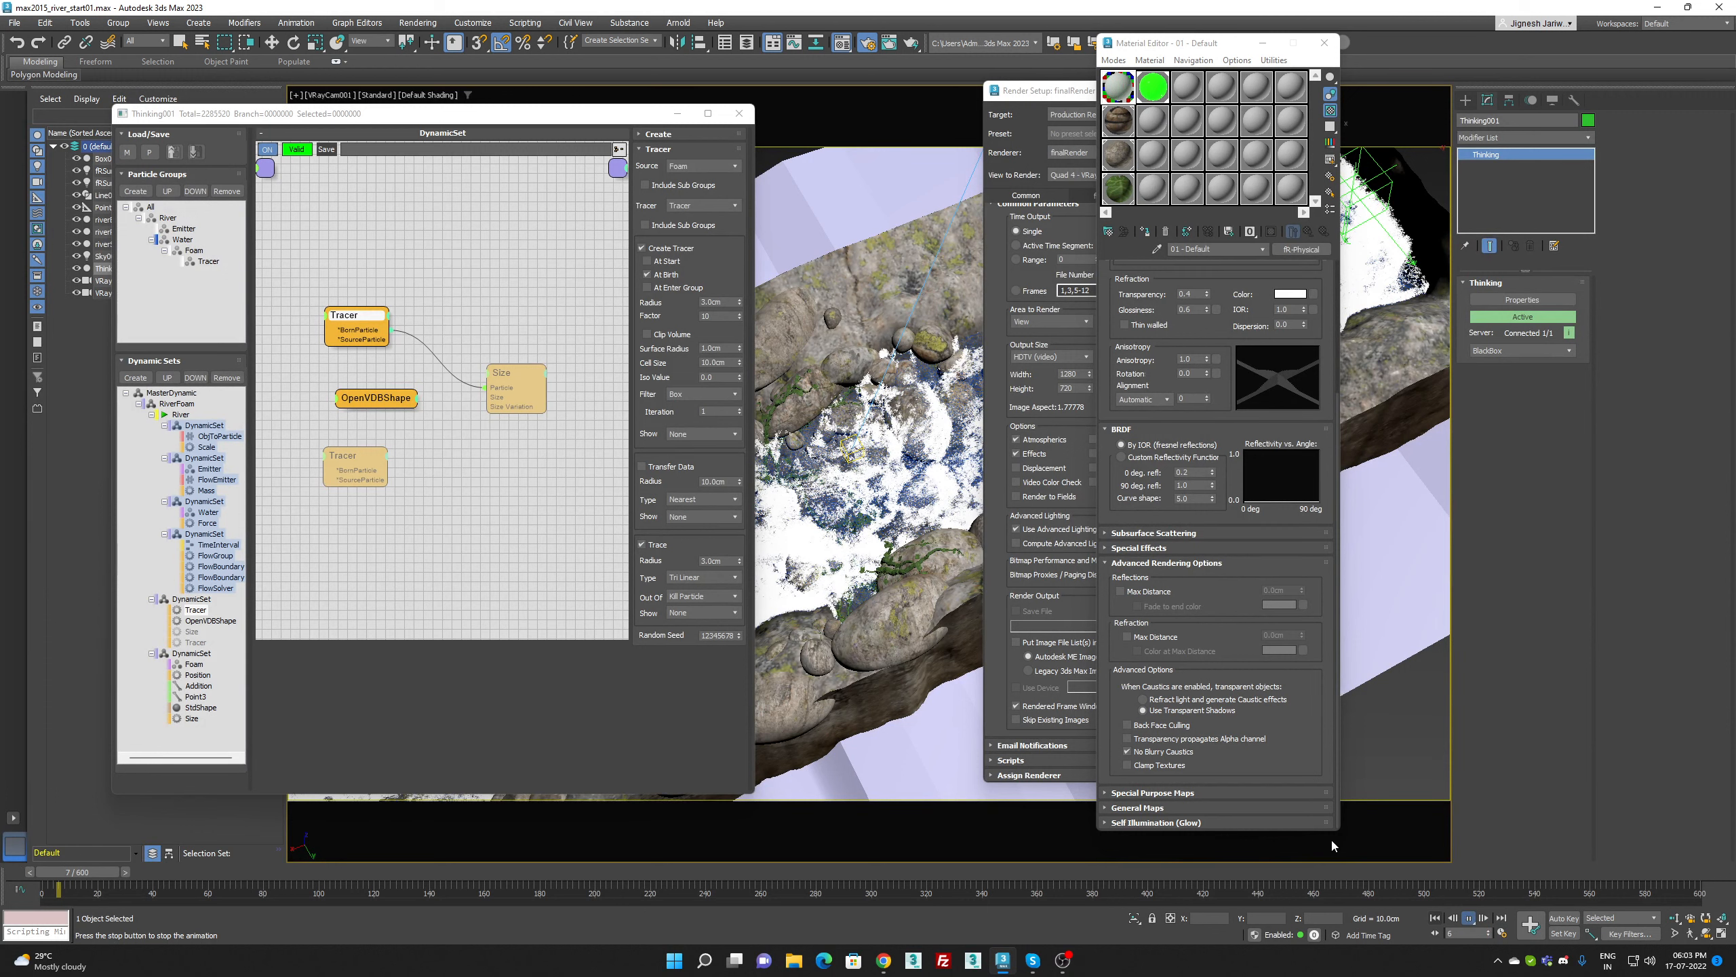
Close the particle and material editors, then test render frame 7 through VRayCam001 with the wider tracer radii
click(739, 113)
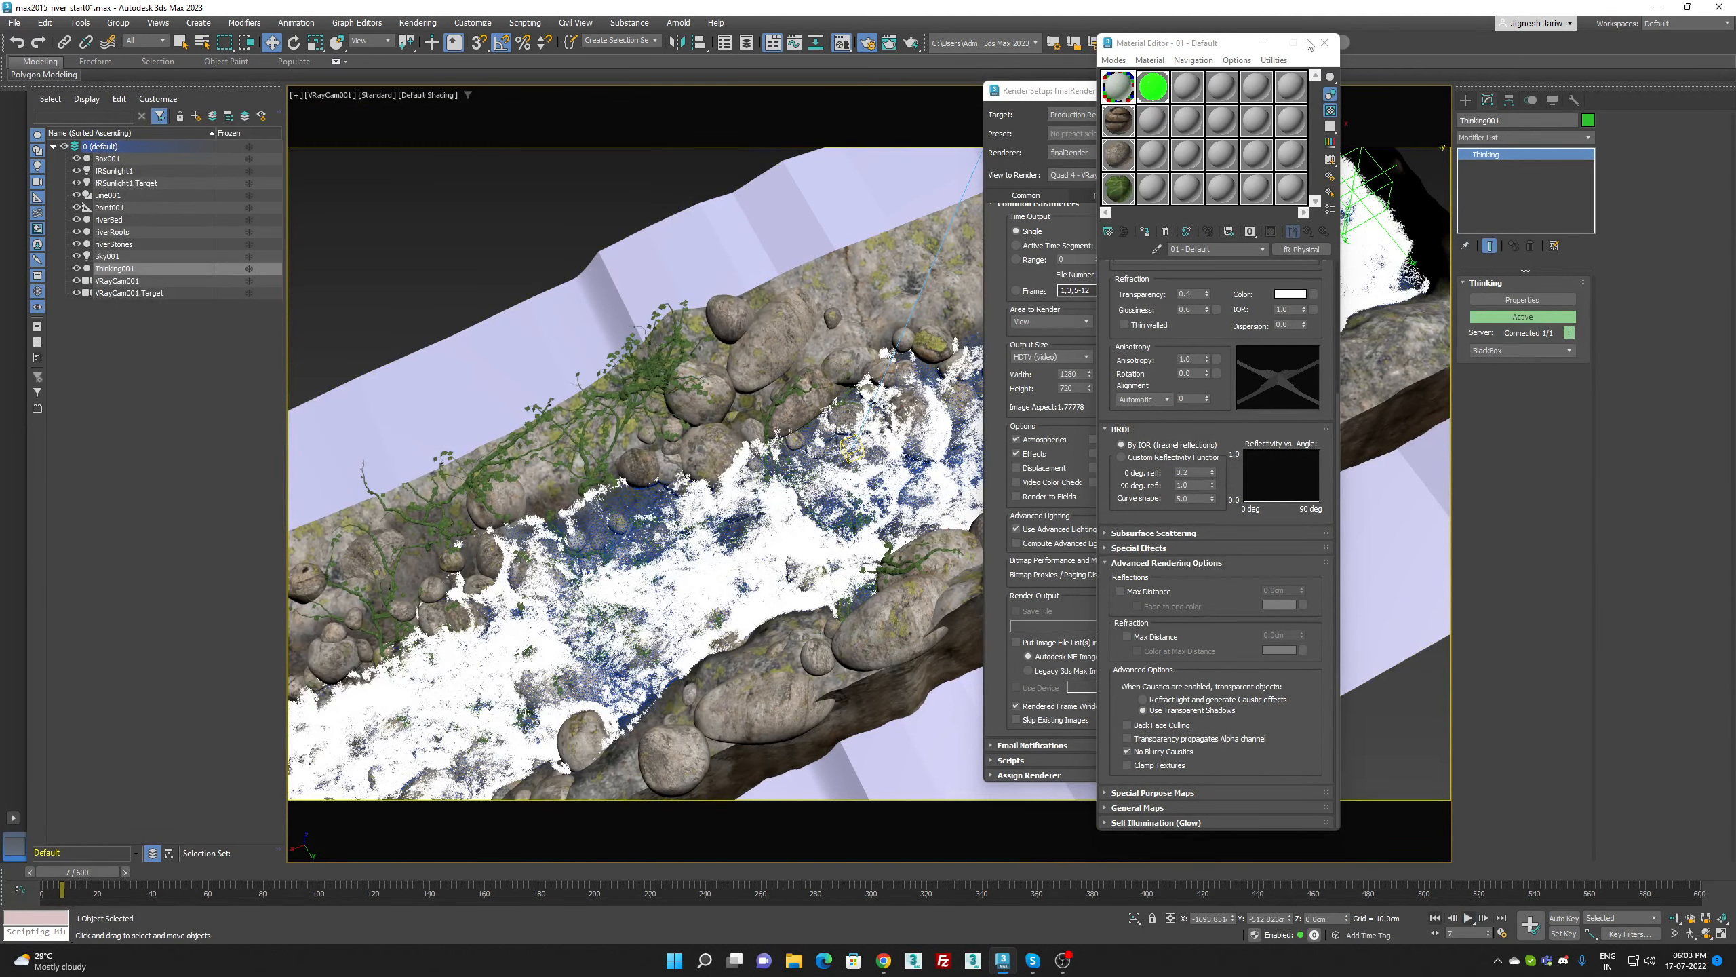
click(1324, 43)
drag(1017, 94, 1260, 127)
click(1443, 159)
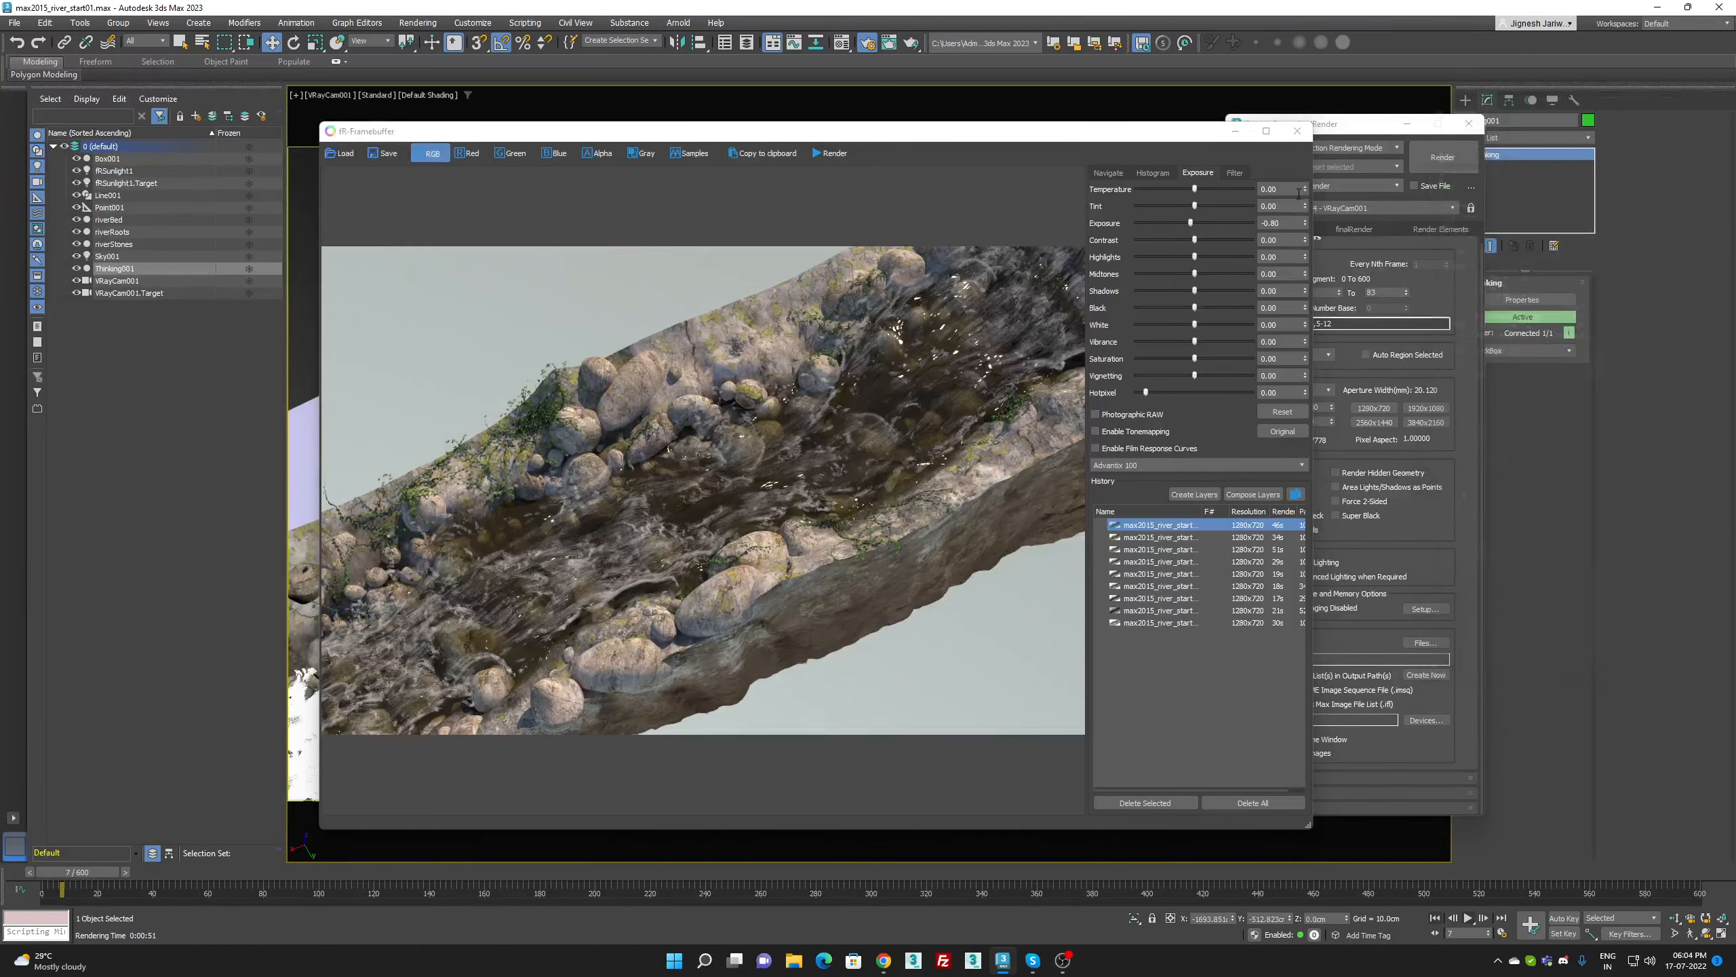
click(1298, 133)
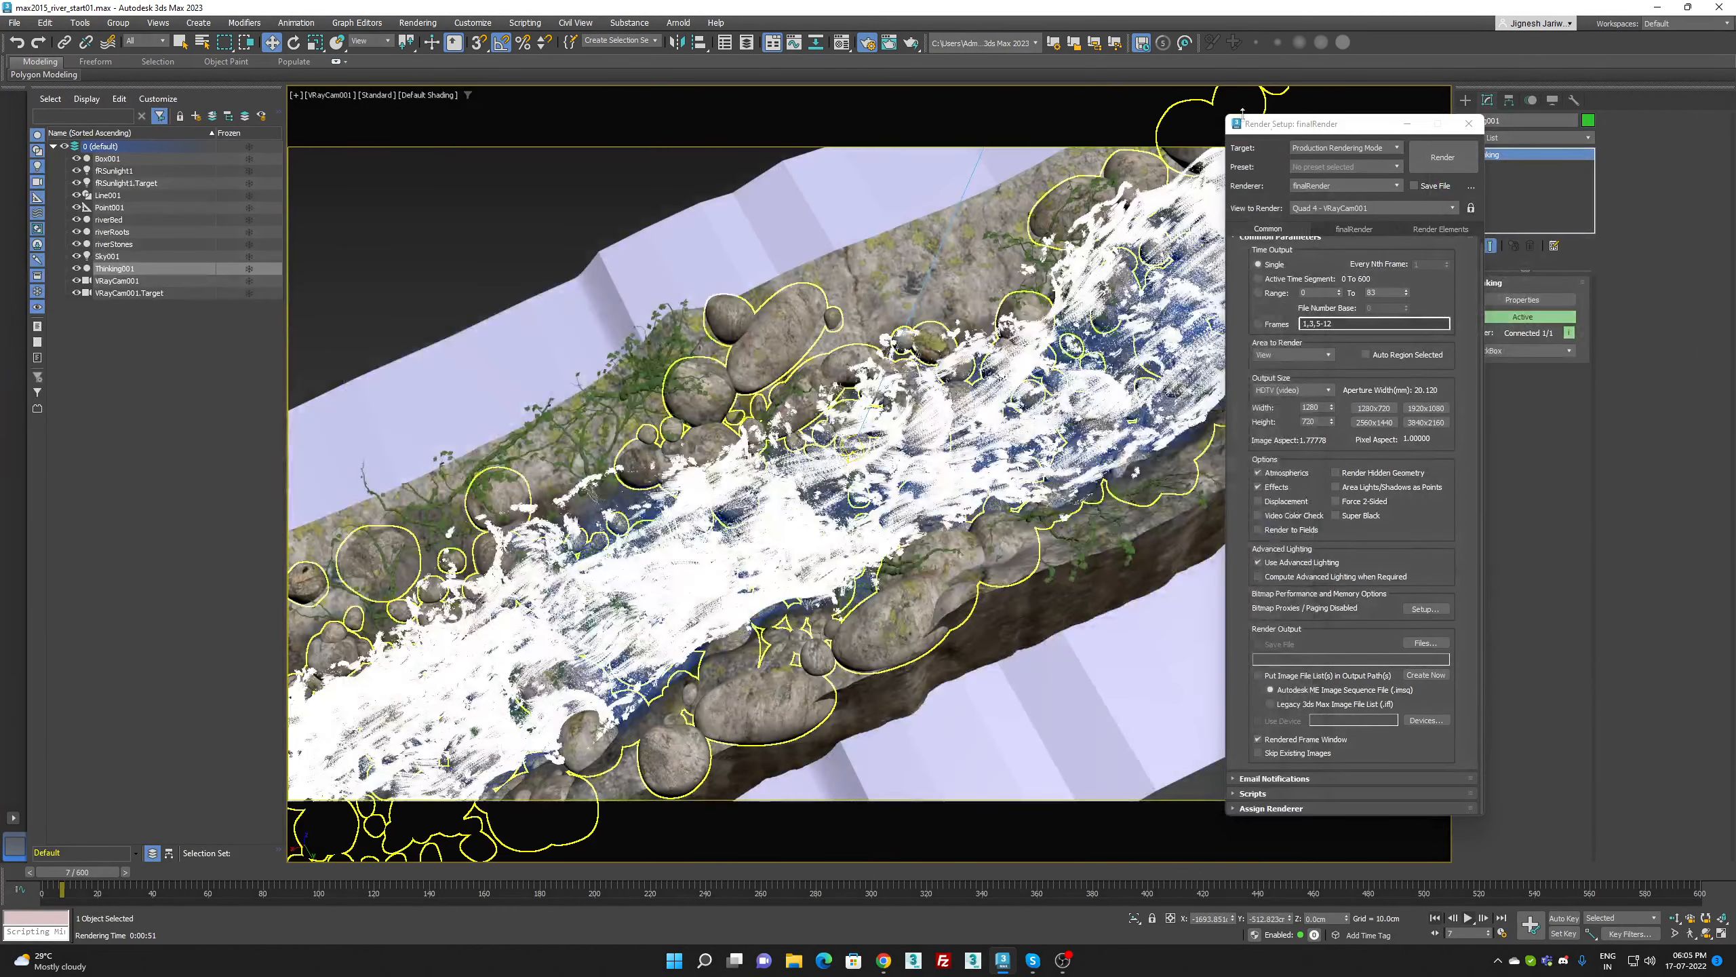
Reopen the Material Editor and set the foam material's refraction Transparency to 0.3
click(841, 43)
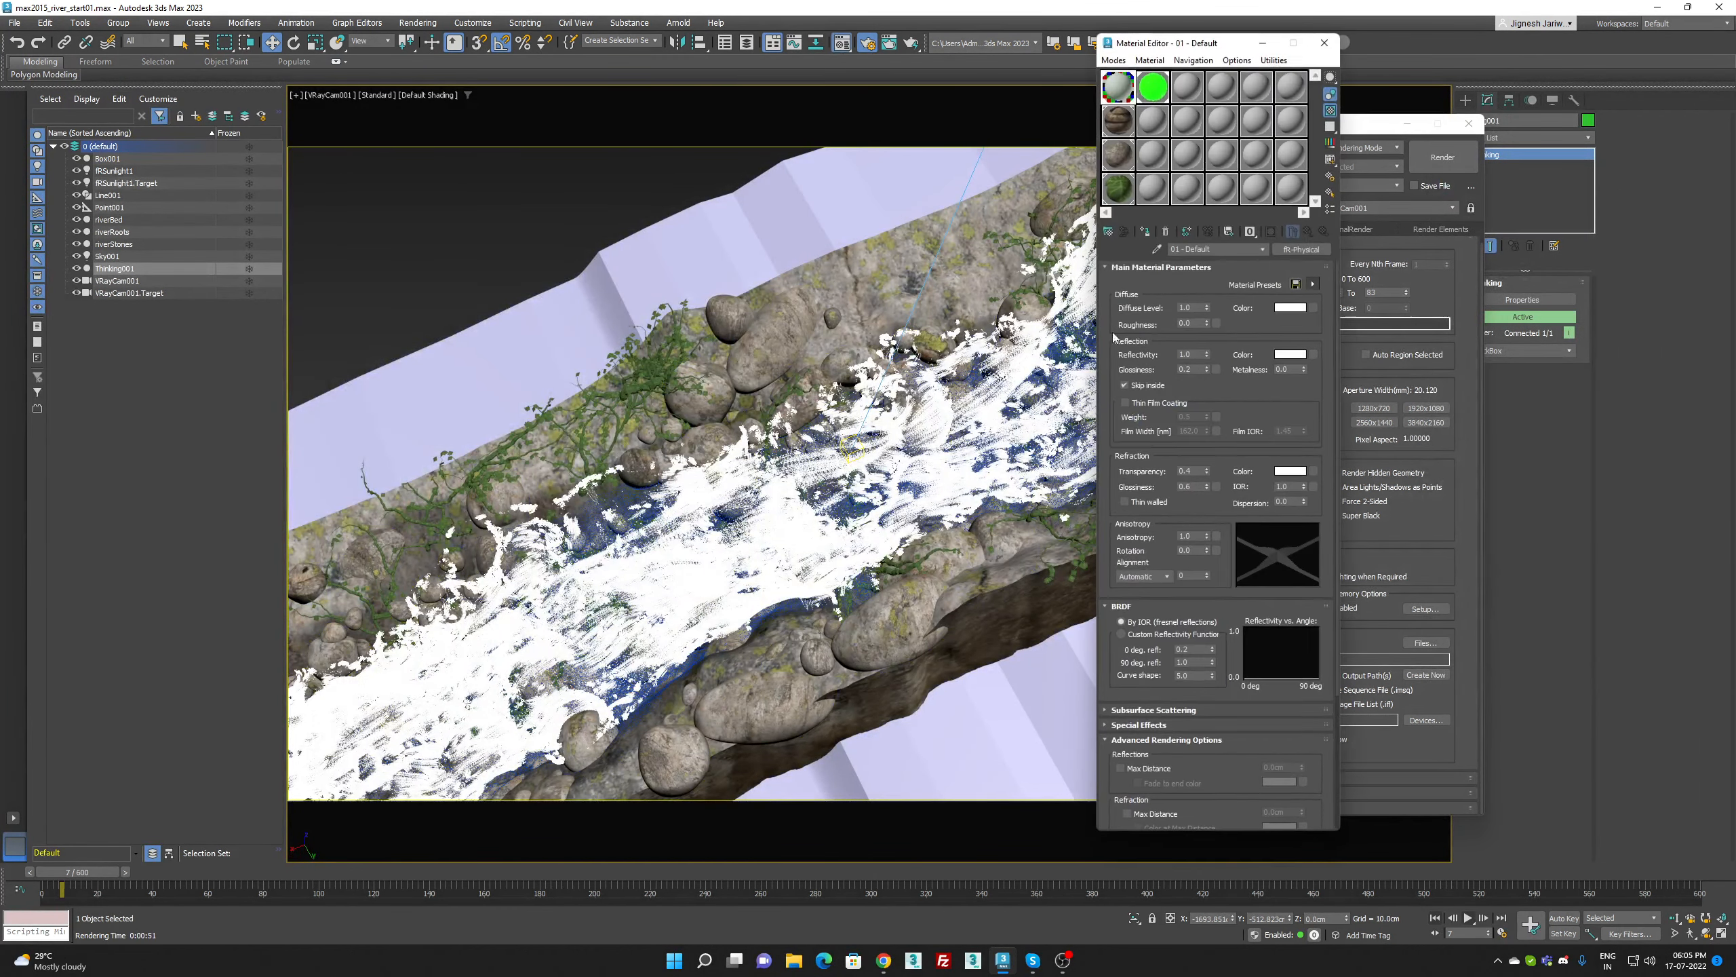
double_click(1196, 470)
text(.3)
key(Tab)
Reopen the Thinking001 particle editor and set the foam's Size operator to a size of 0.7
click(1523, 300)
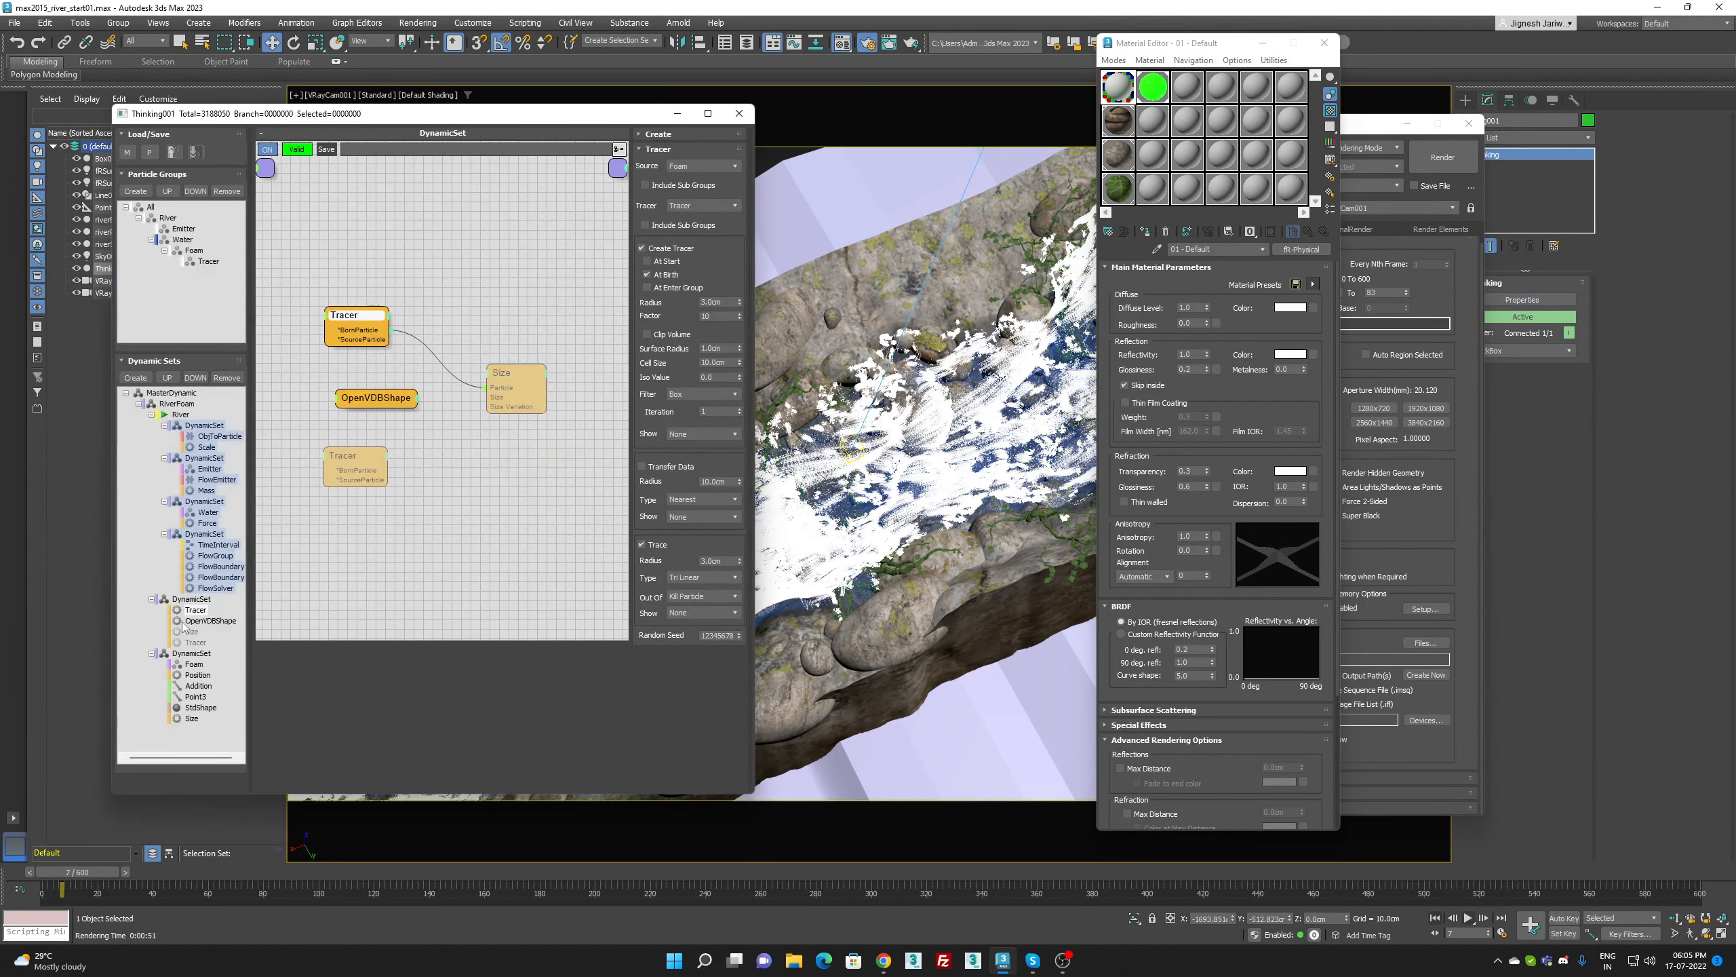
click(192, 719)
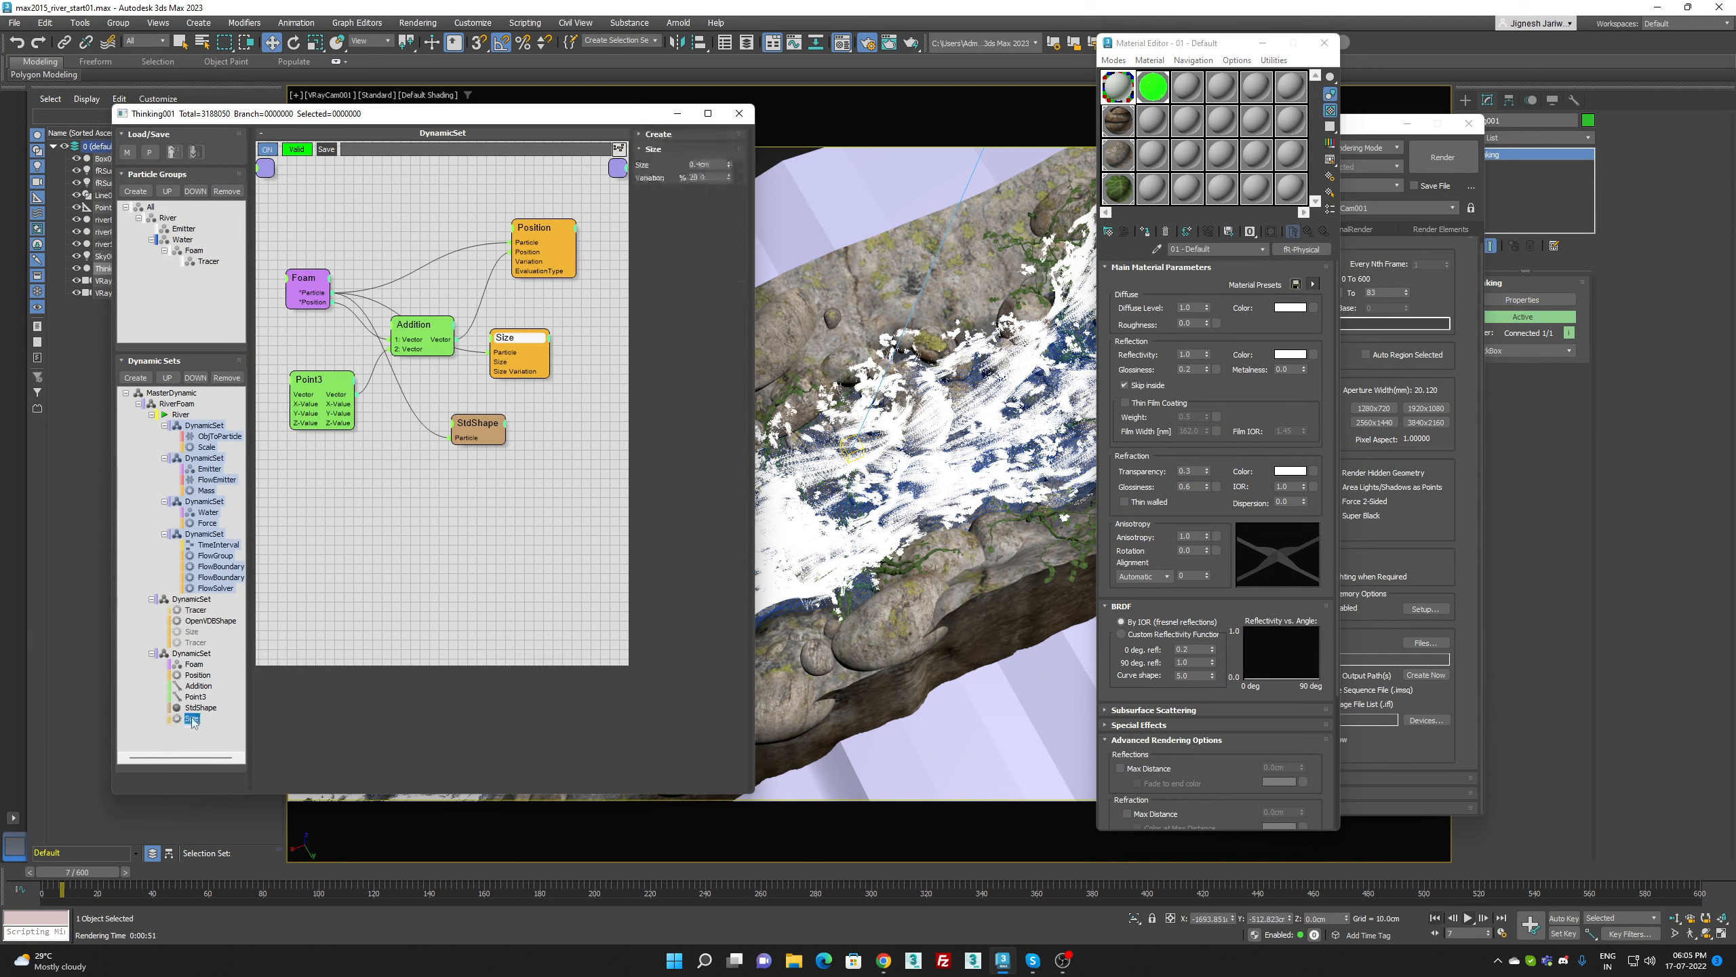
double_click(718, 165)
text(0.7)
key(Return)
Replay the simulation from frame 0 to frame 7, test render that frame, and close the framebuffer
click(1435, 918)
click(1468, 918)
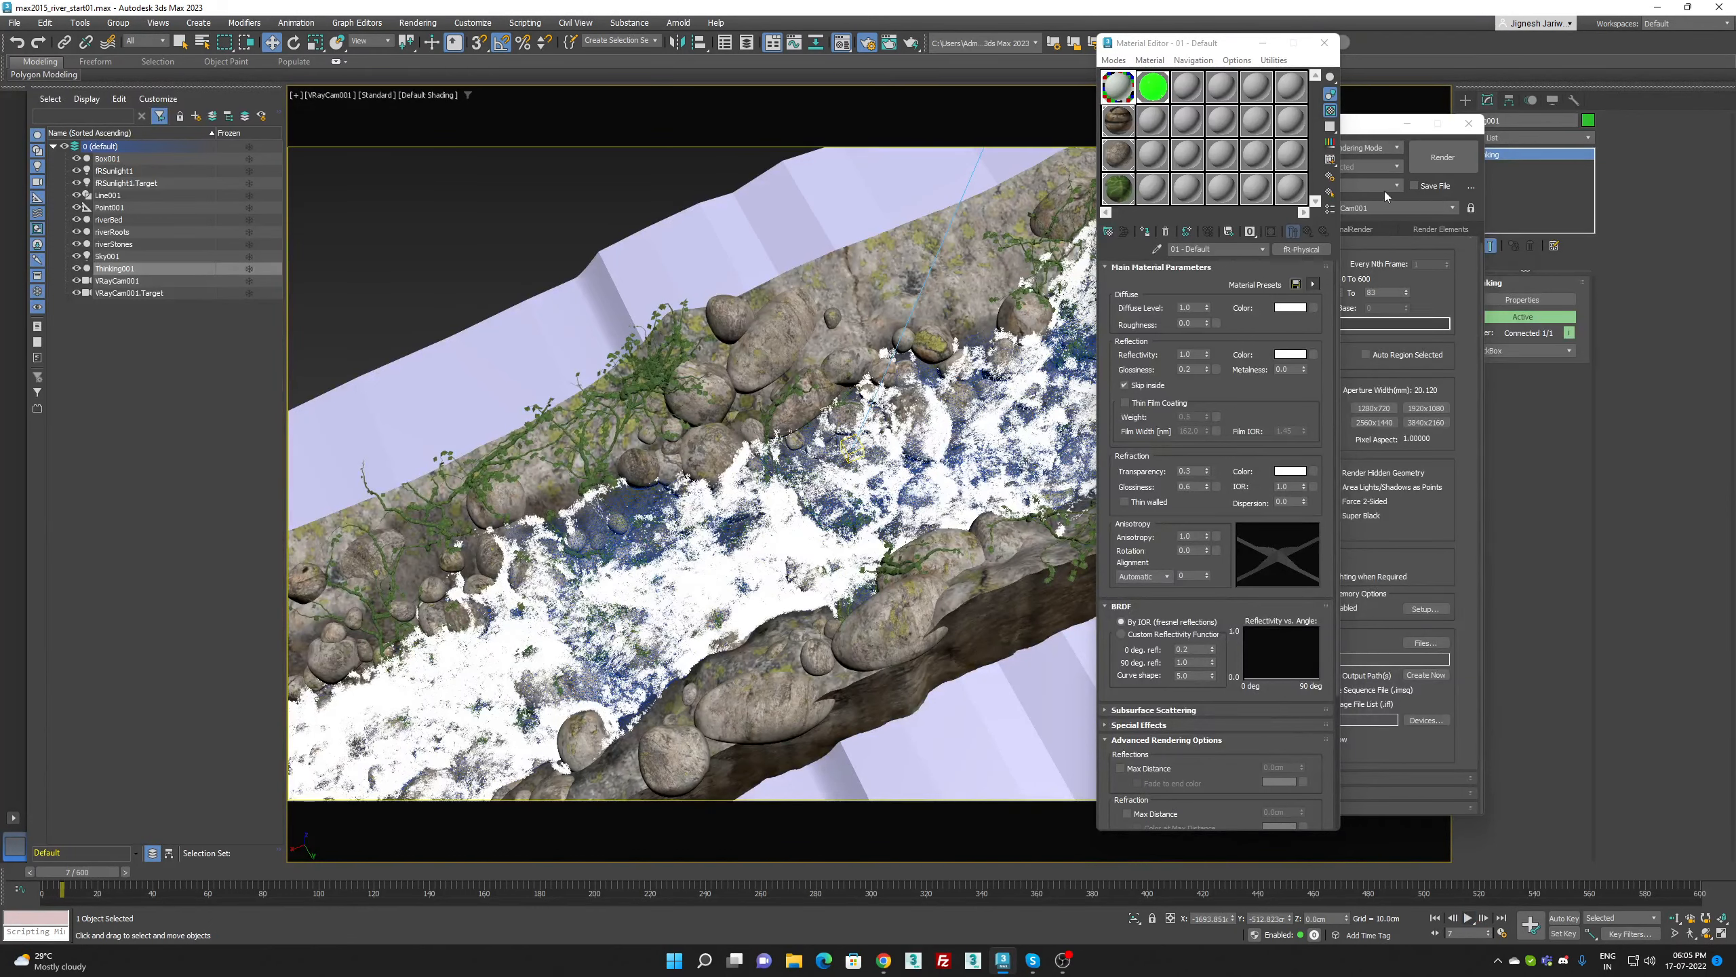
click(1443, 157)
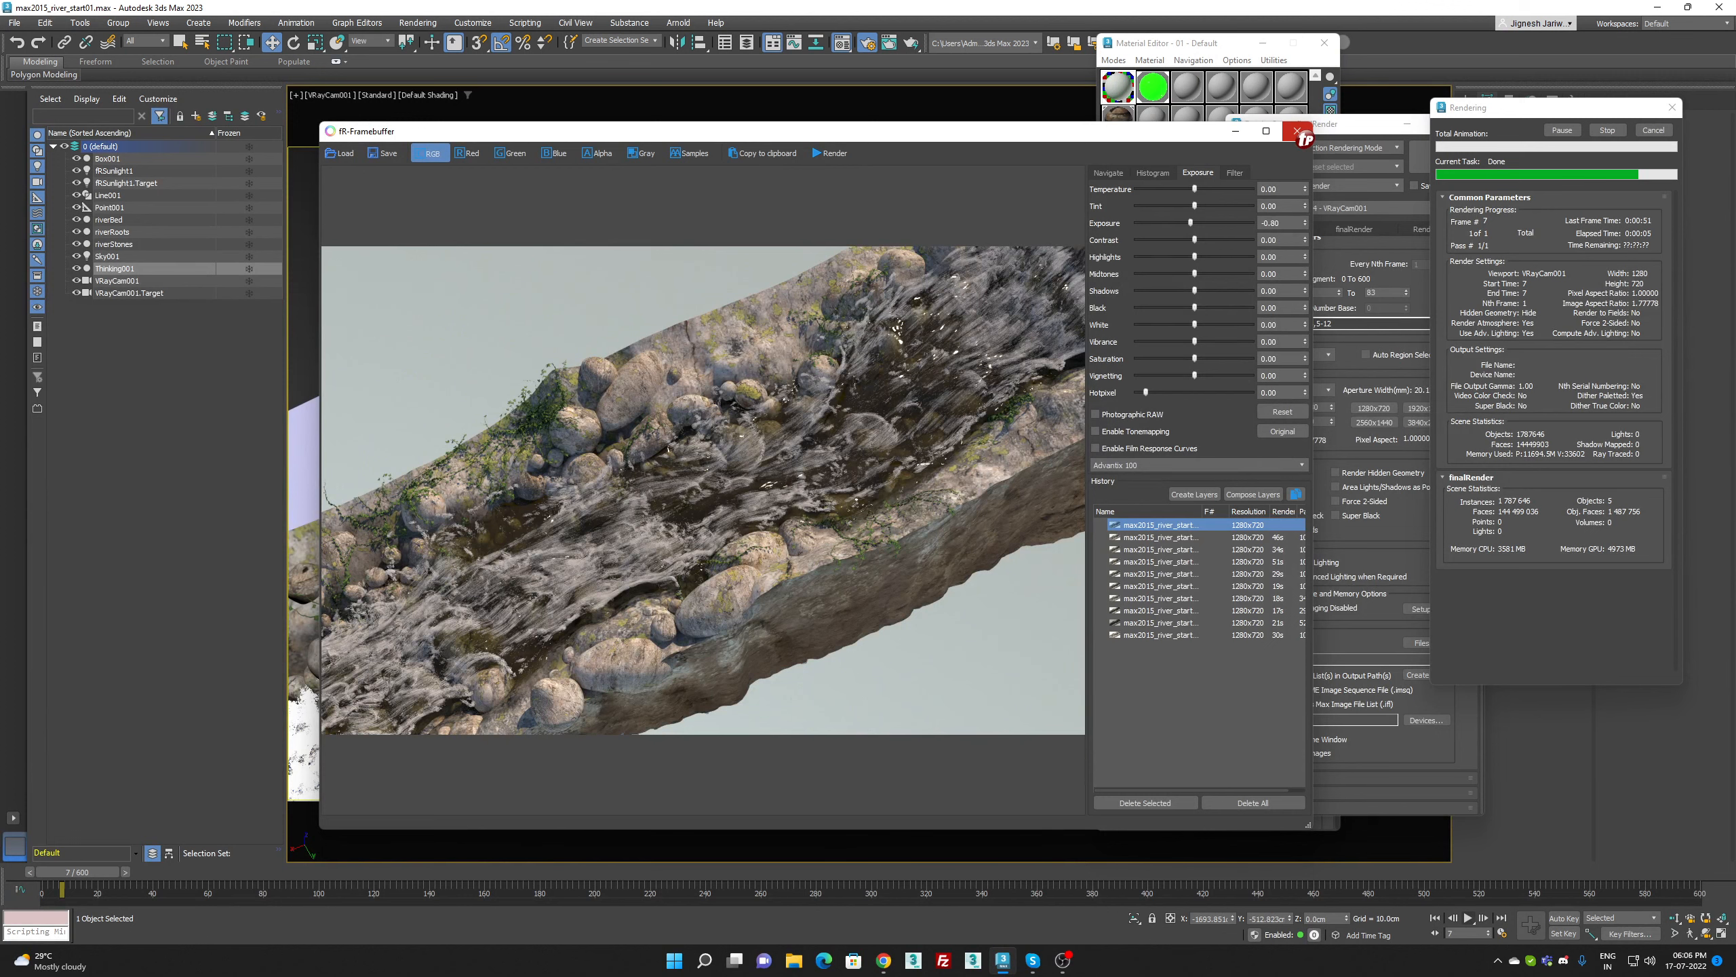
click(1298, 131)
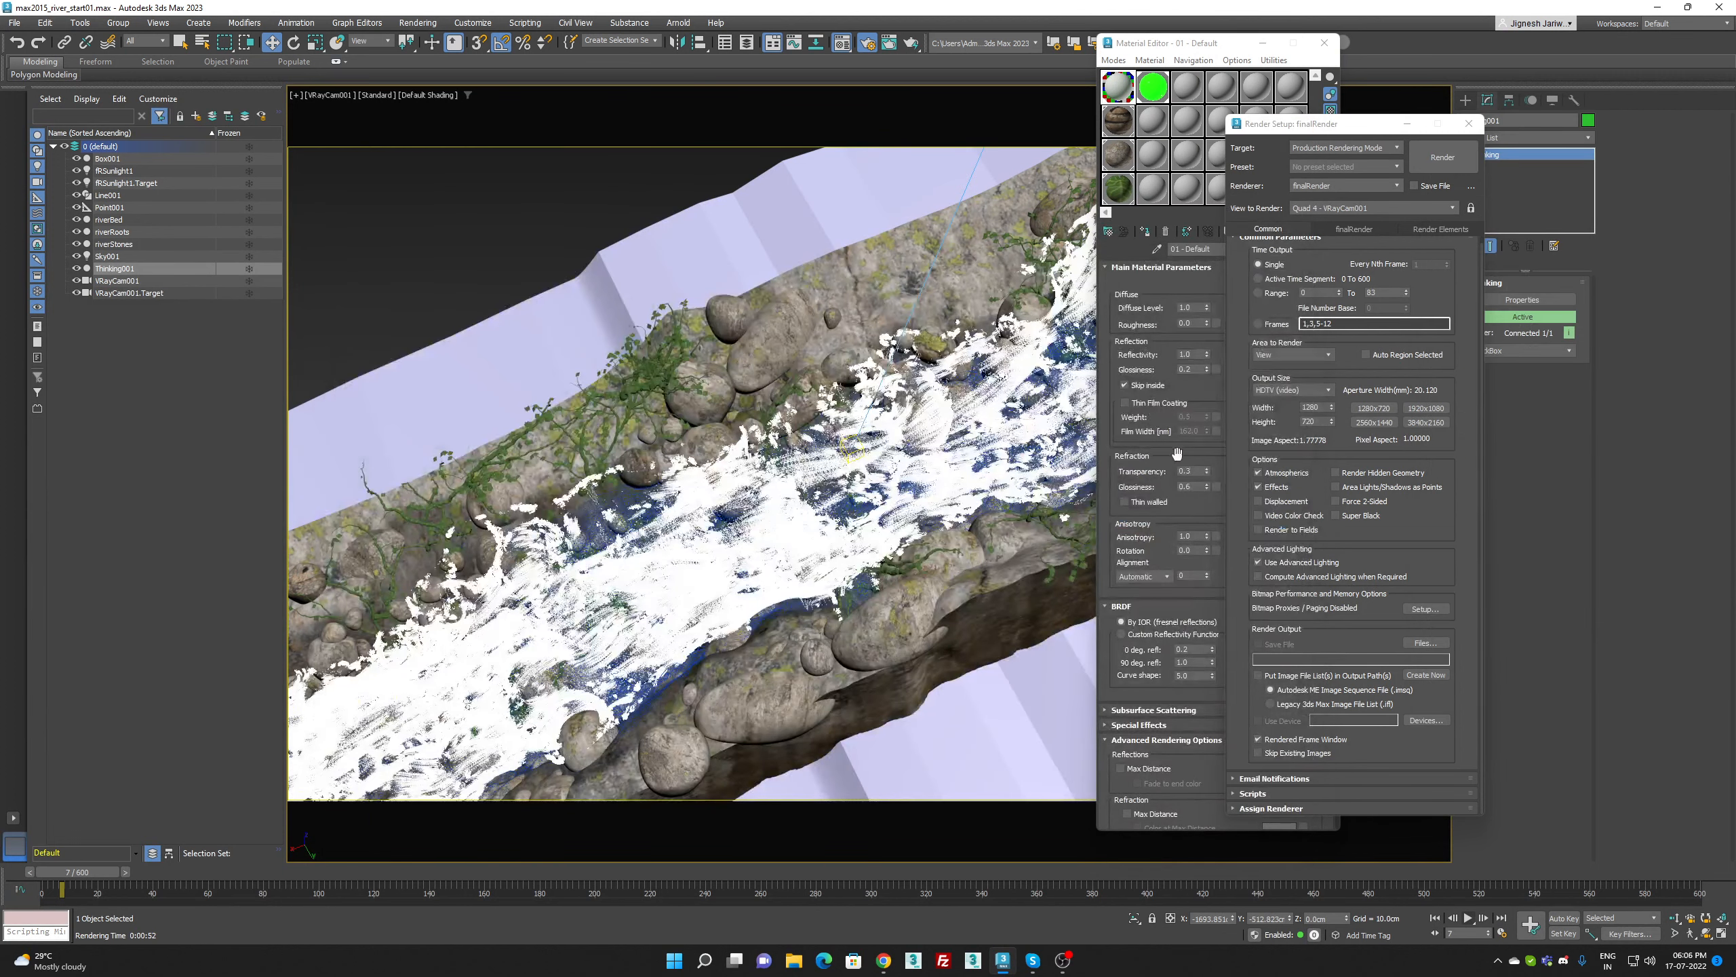
Set the foam material's refraction Transparency to 0.7 and replay the simulation from frame 0 to frame 5
click(1185, 470)
double_click(1183, 471)
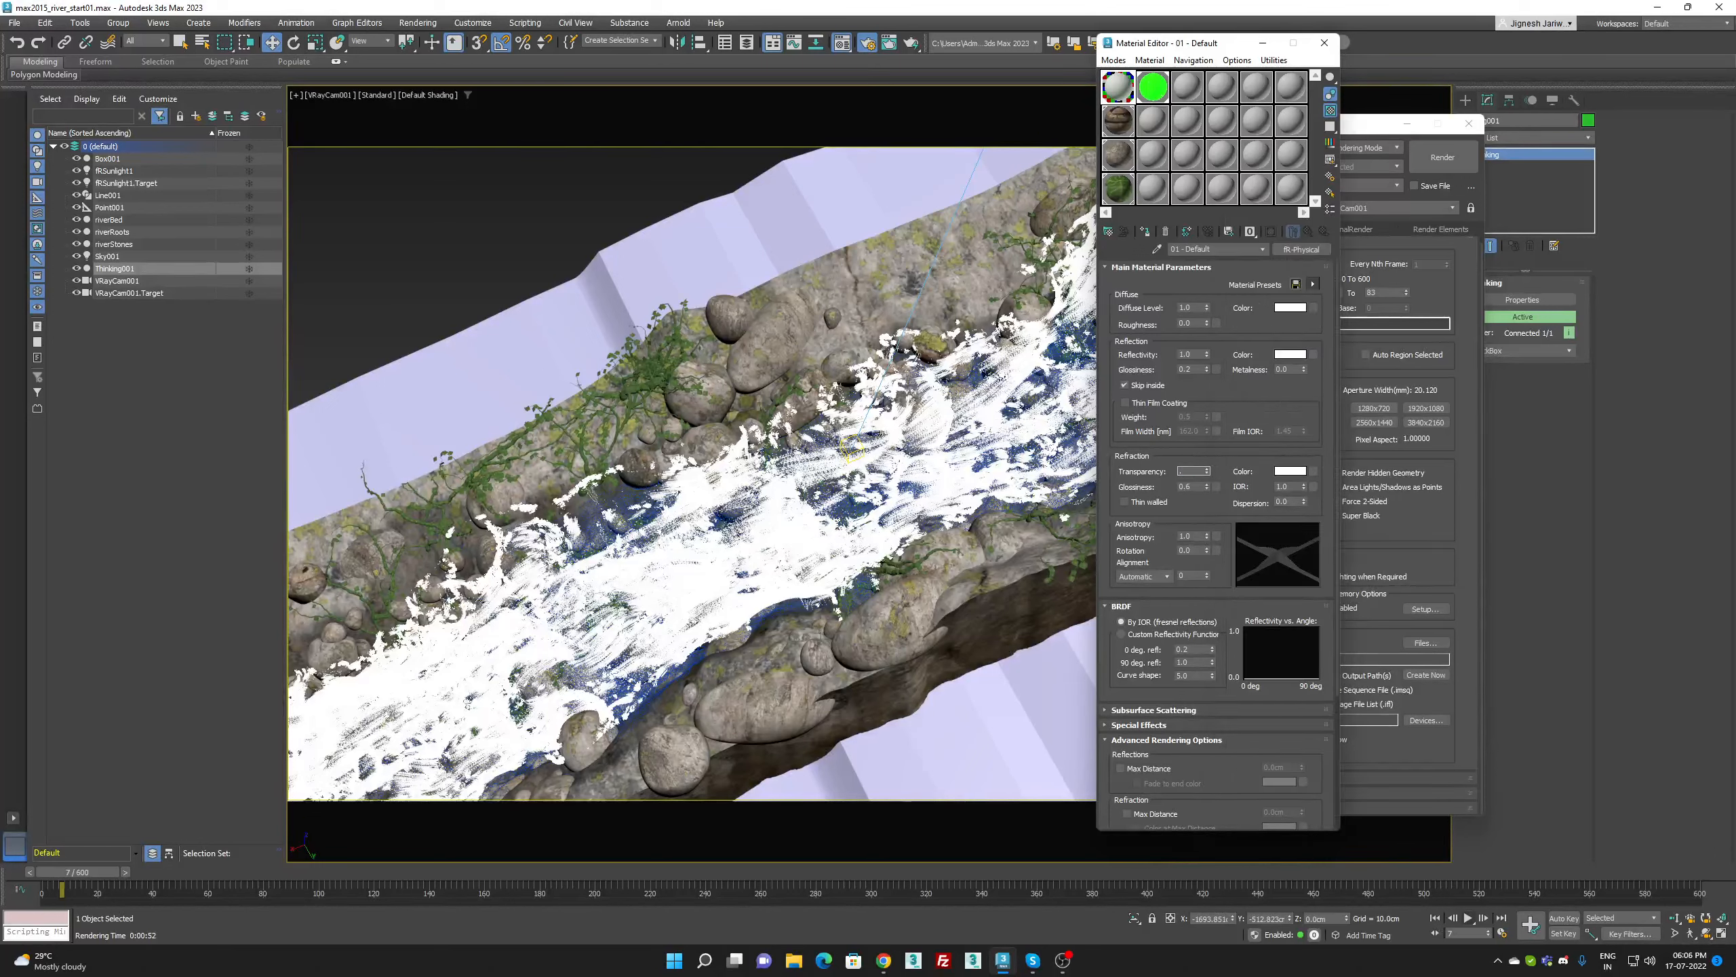
text(0.7)
key(Return)
click(1437, 919)
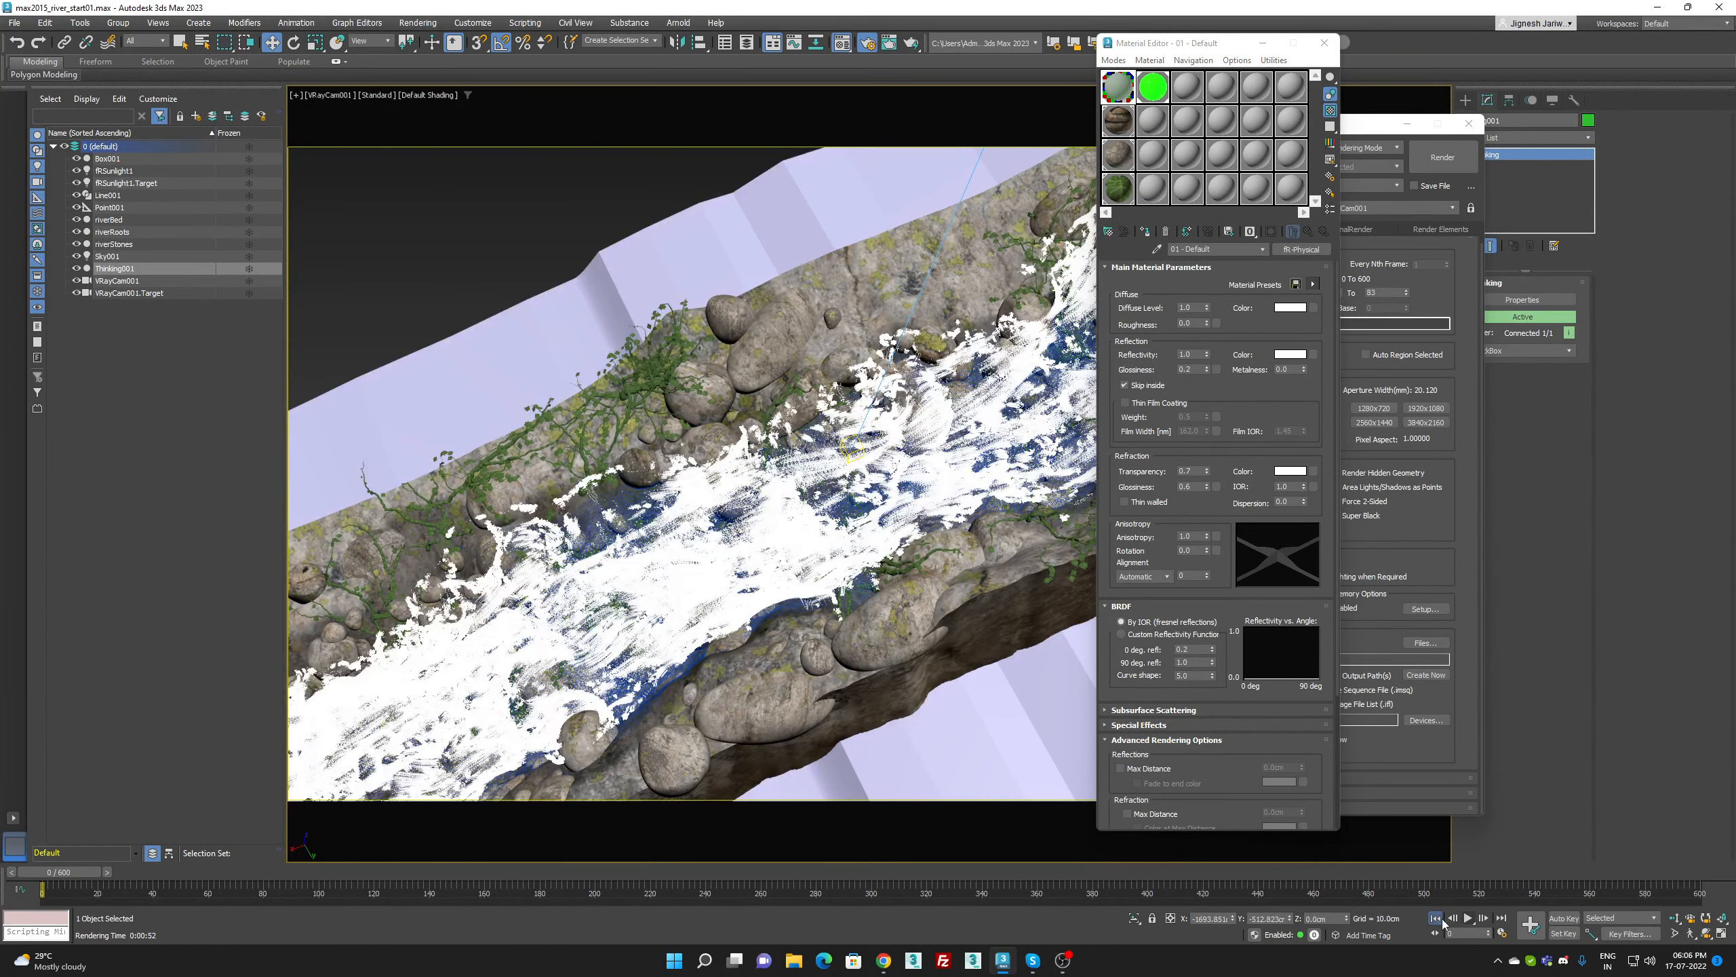
click(1469, 919)
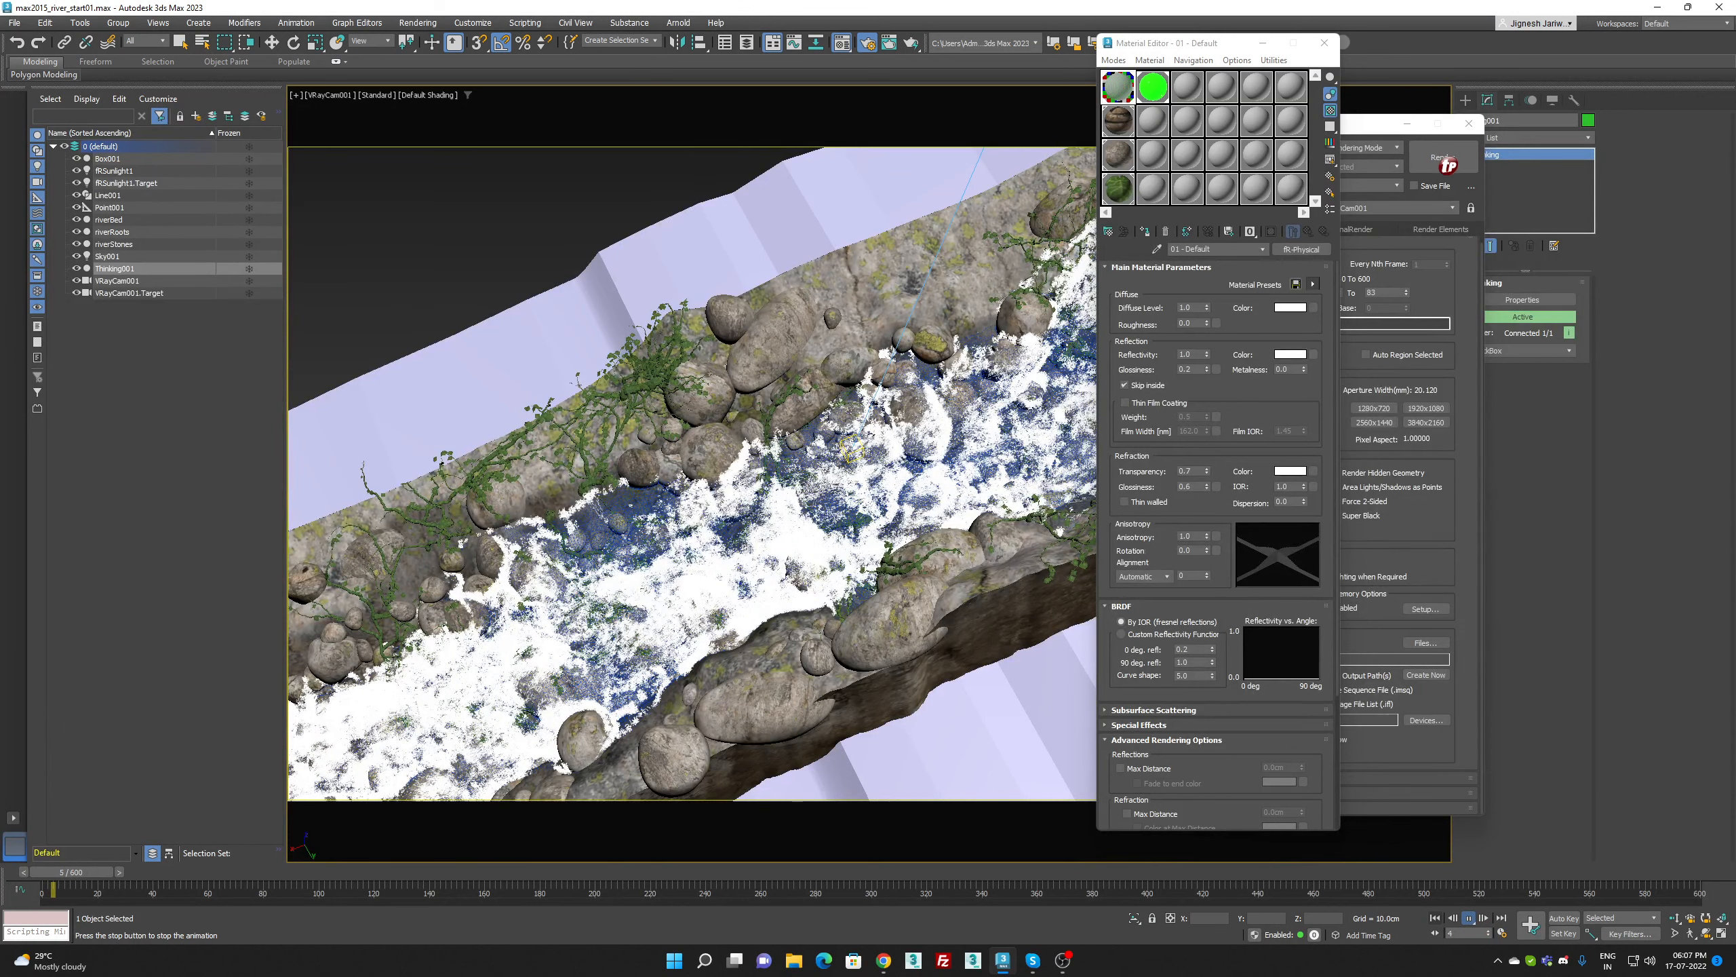
Test render frame 5, inspect the more transparent foam up close and as a whole, and close the framebuffer
click(1439, 159)
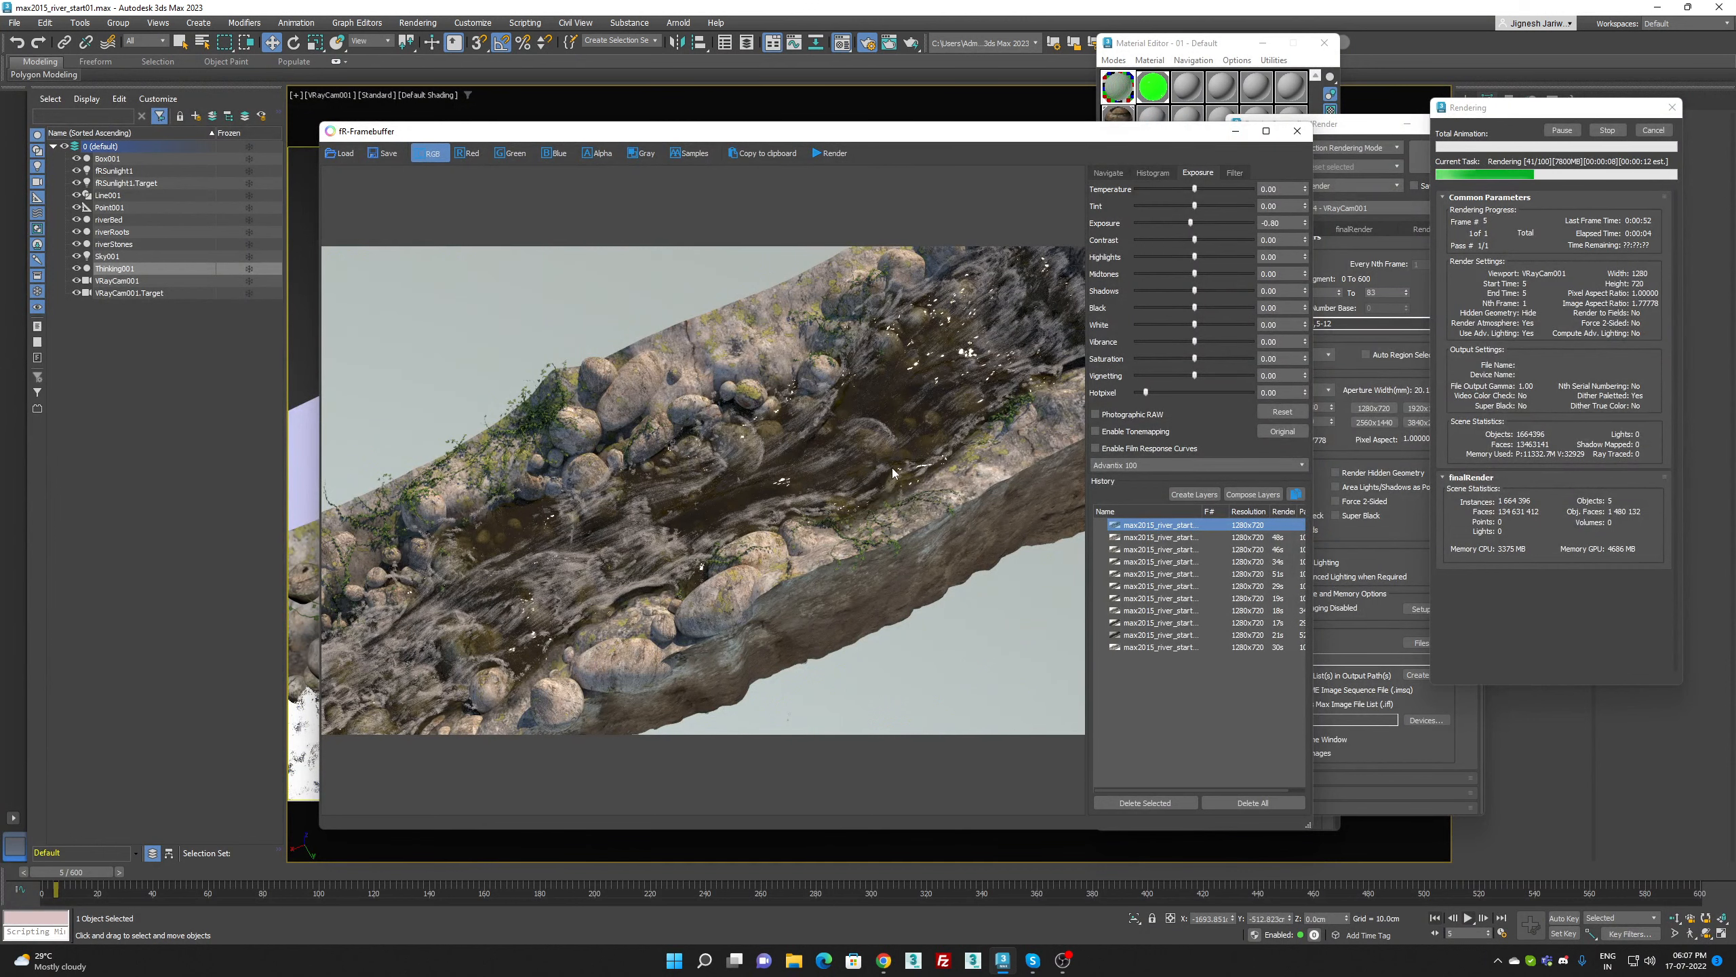
scroll(556, 563, up, 2)
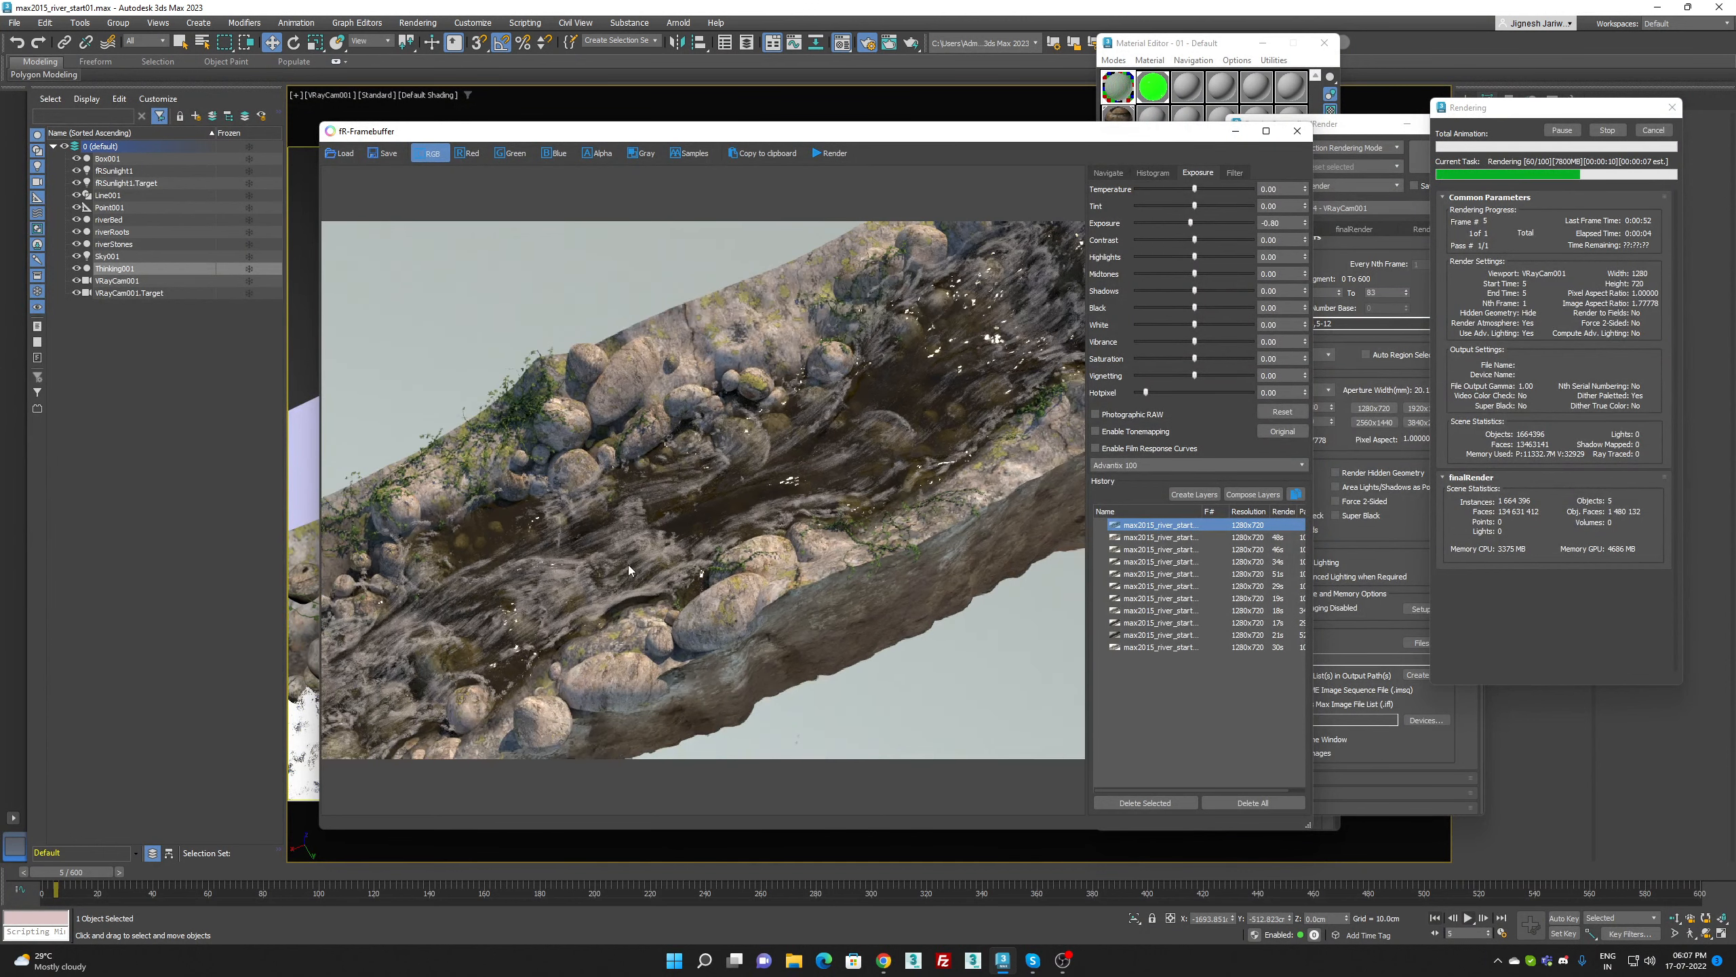
scroll(628, 565, down, 2)
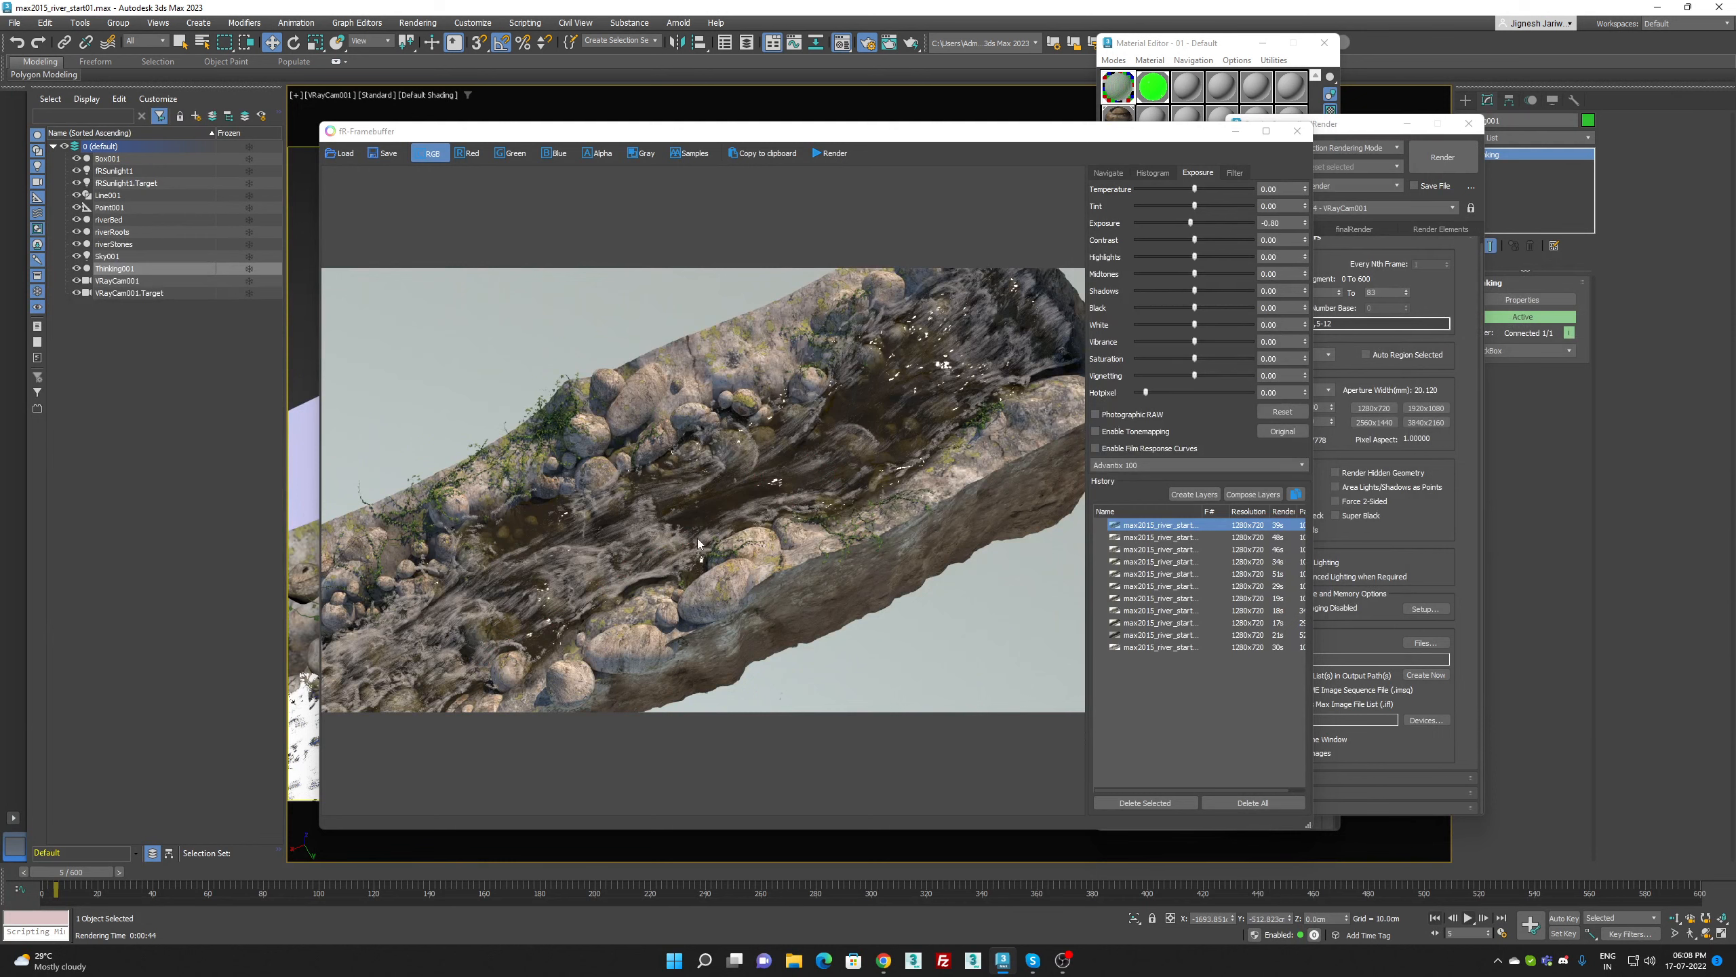
scroll(699, 544, up, 2)
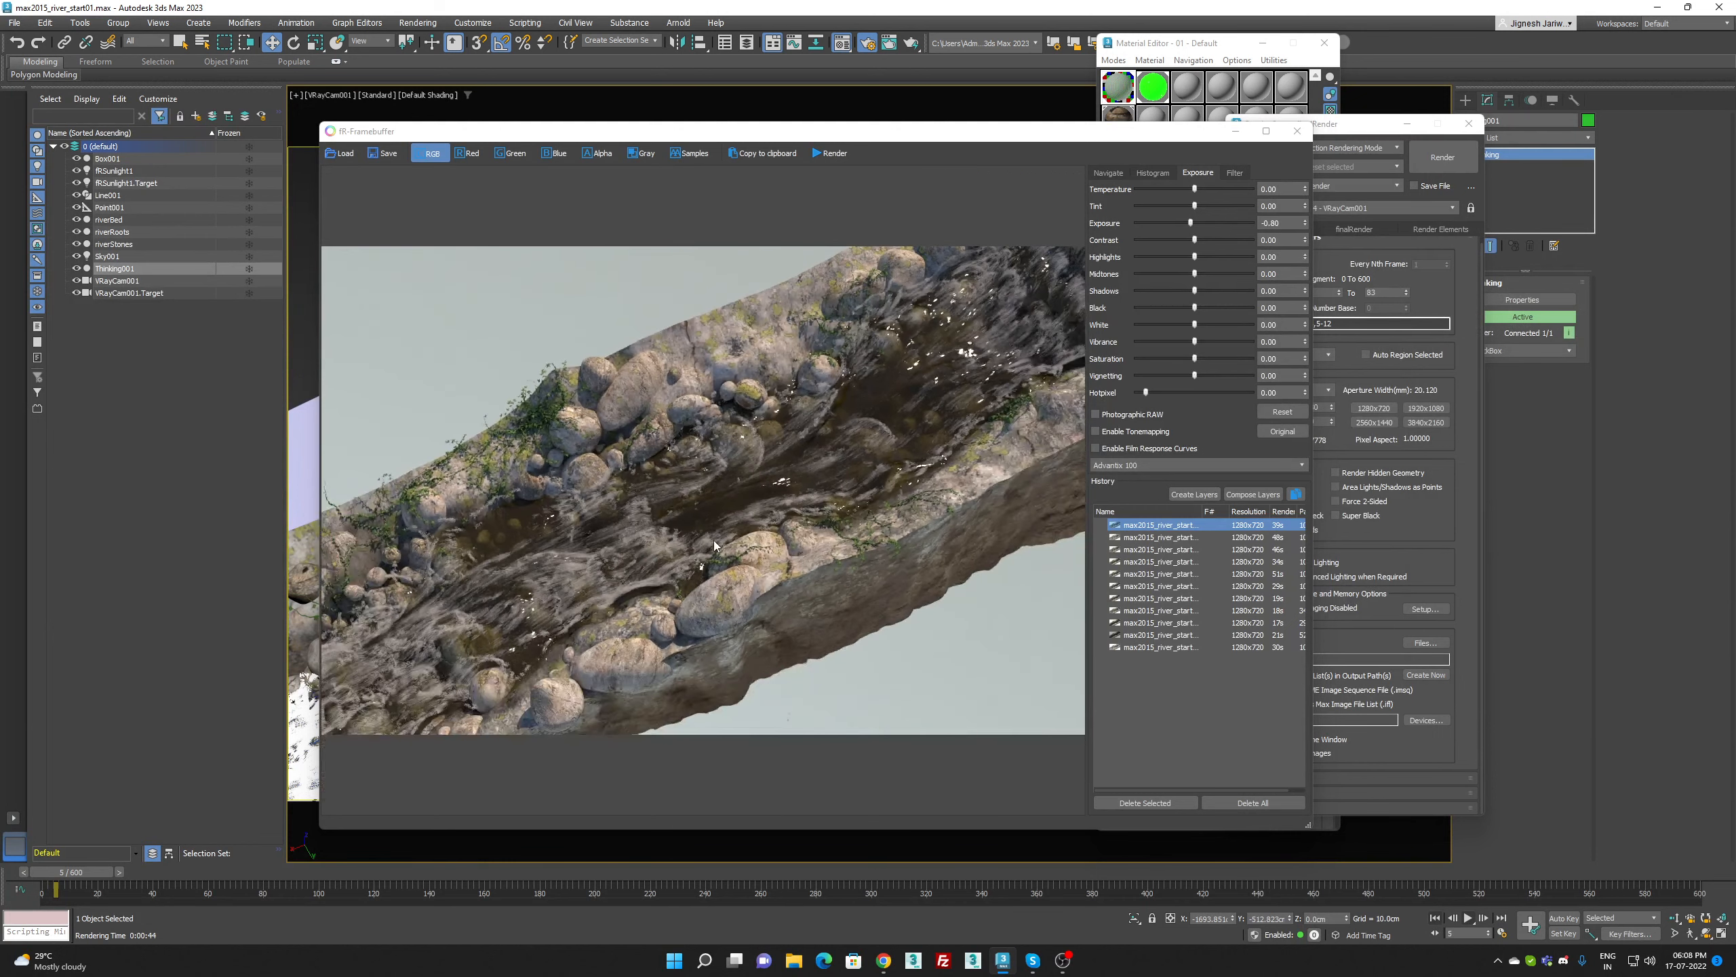
scroll(714, 545, down, 2)
click(1297, 130)
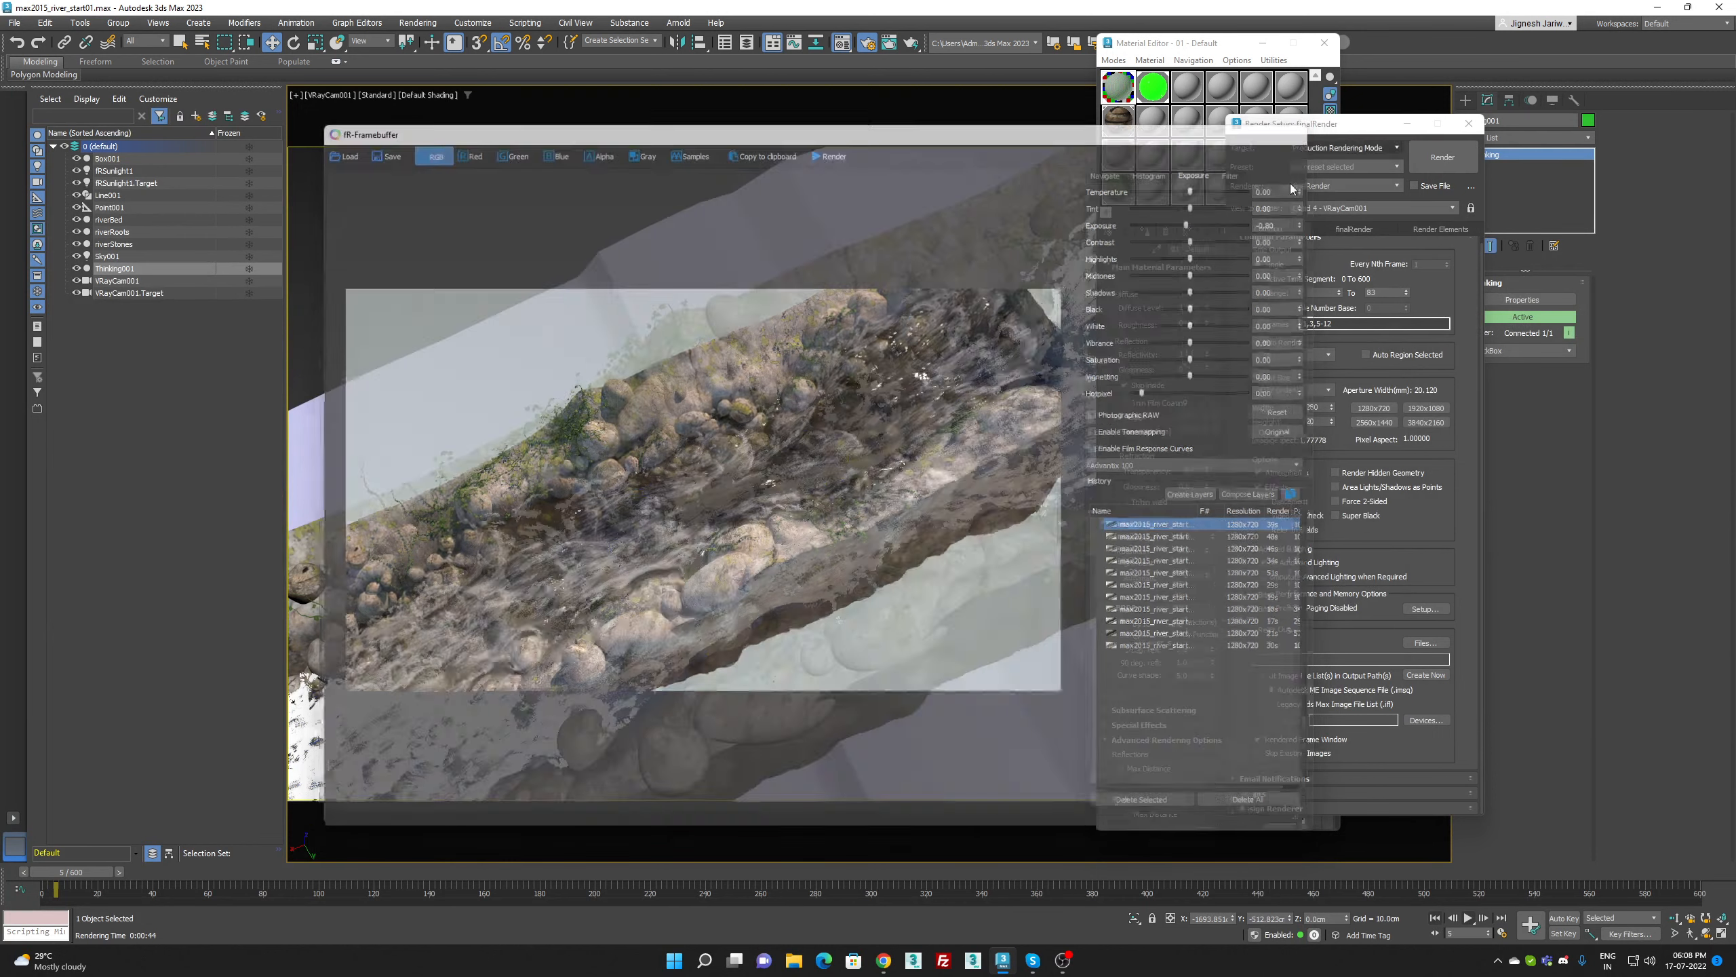
click(1063, 961)
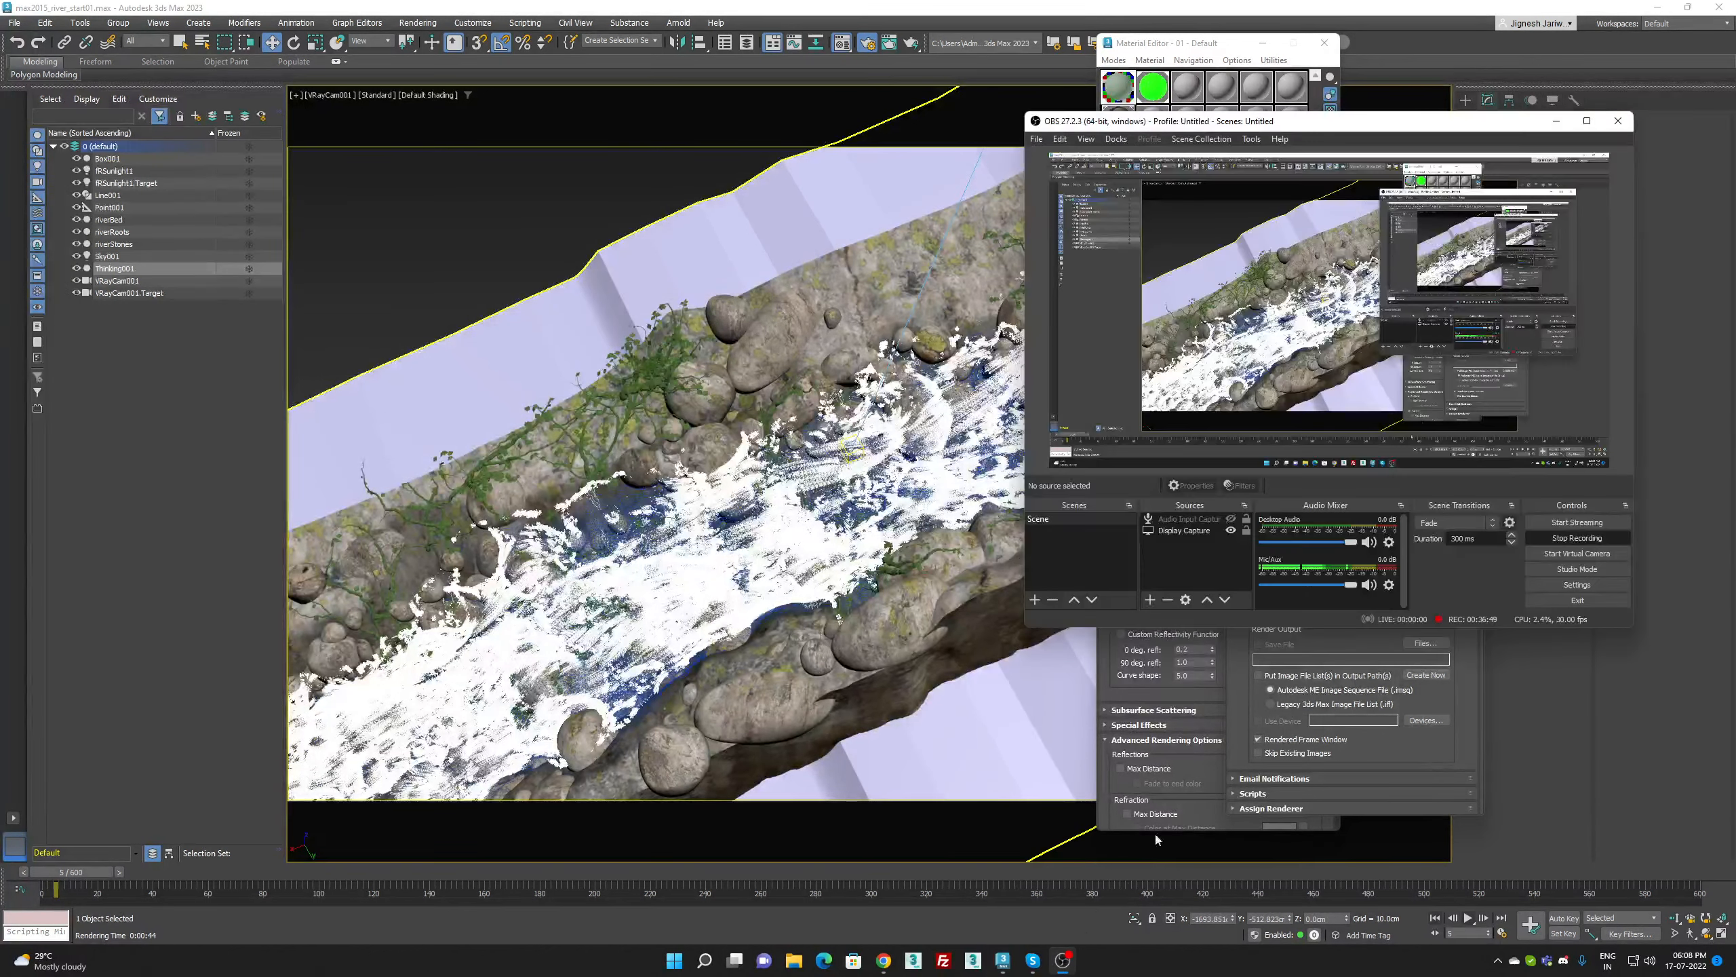